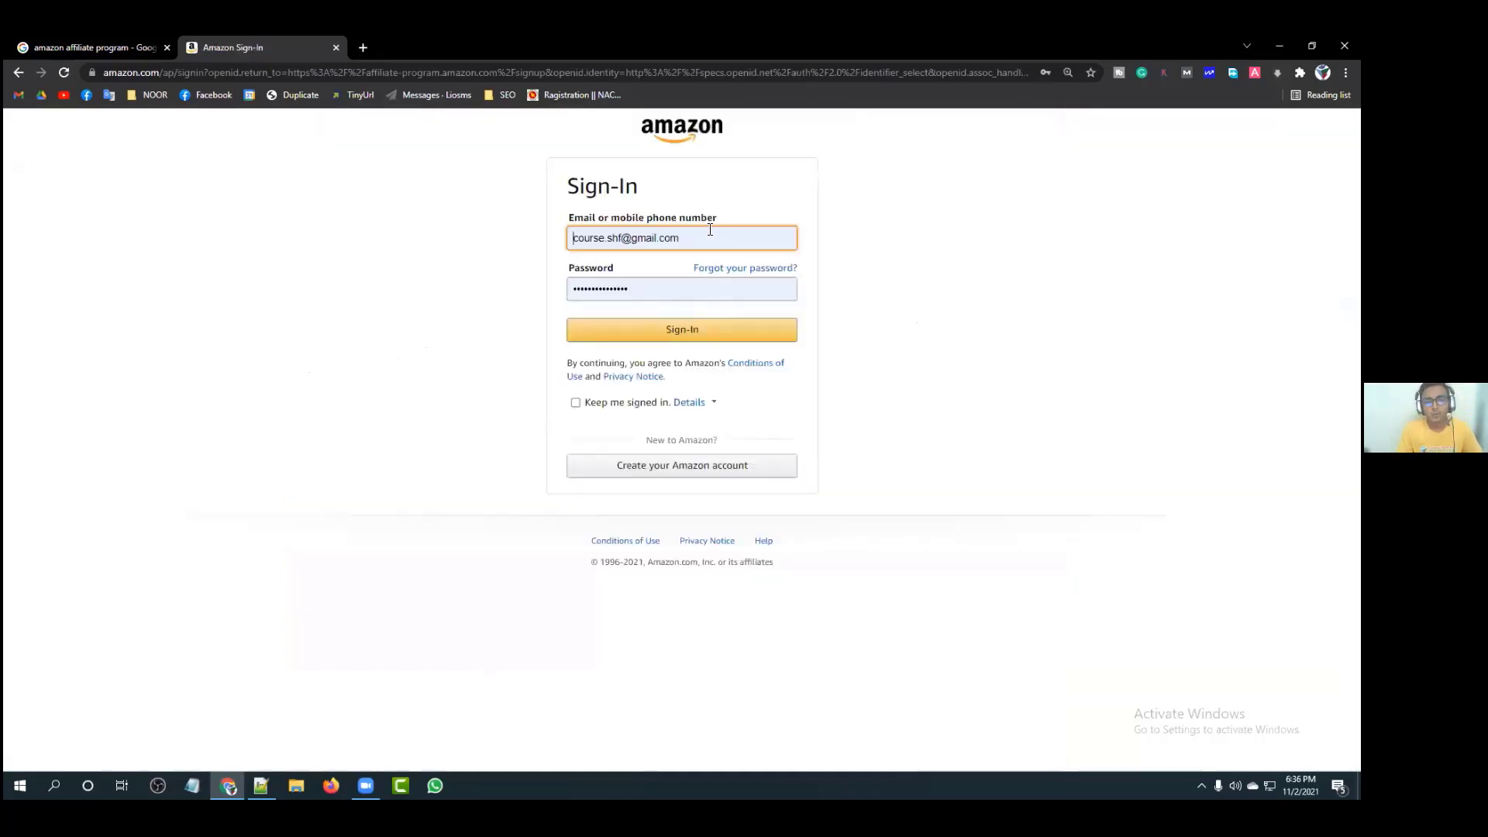
Step: Delete the prefilled email and saved password so both sign-in fields are empty
left_click_drag(710, 229, 457, 232)
key("BackSpace")
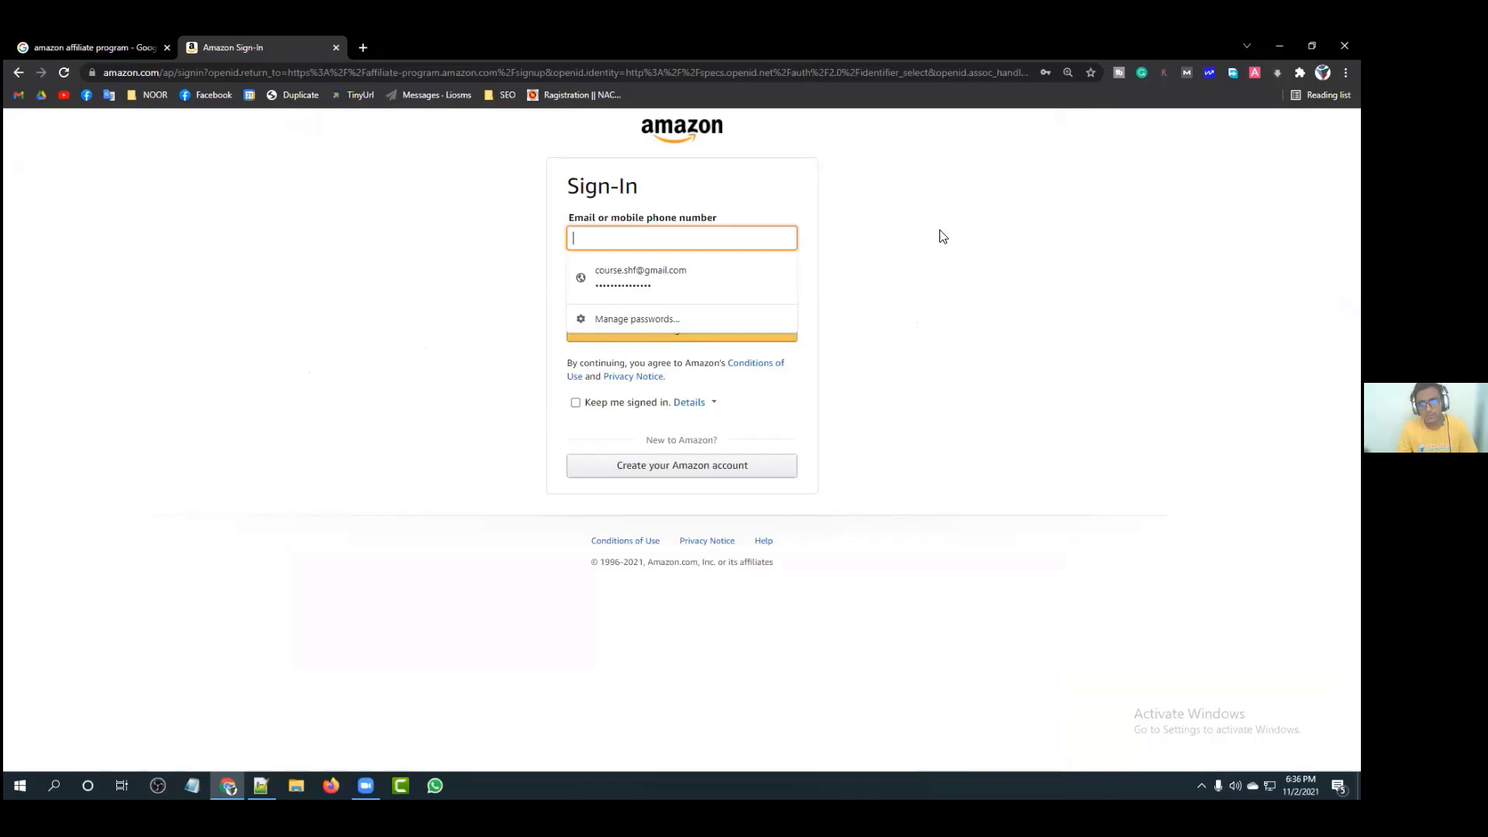
key("Tab")
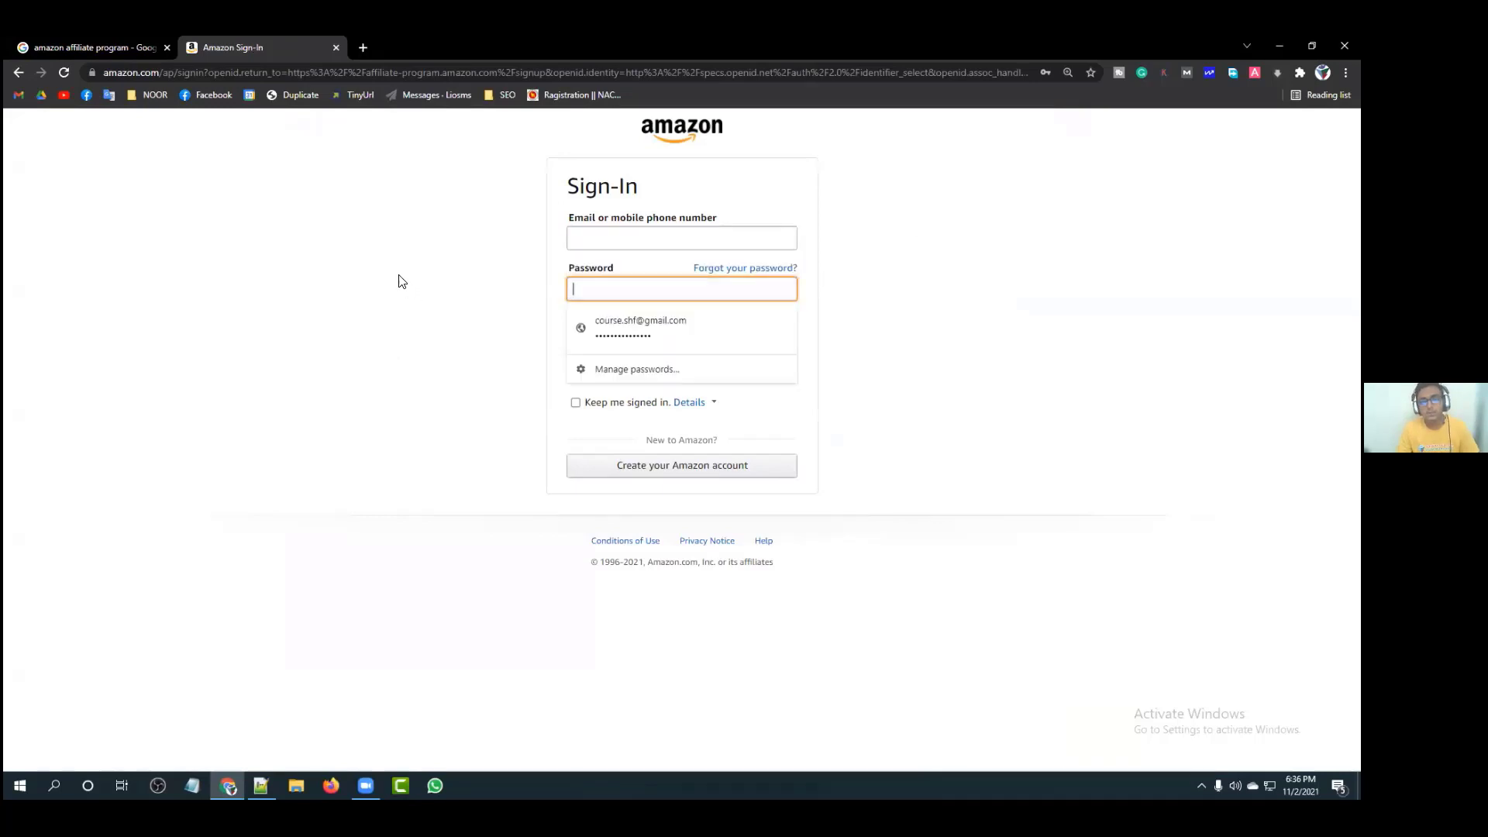
key("BackSpace")
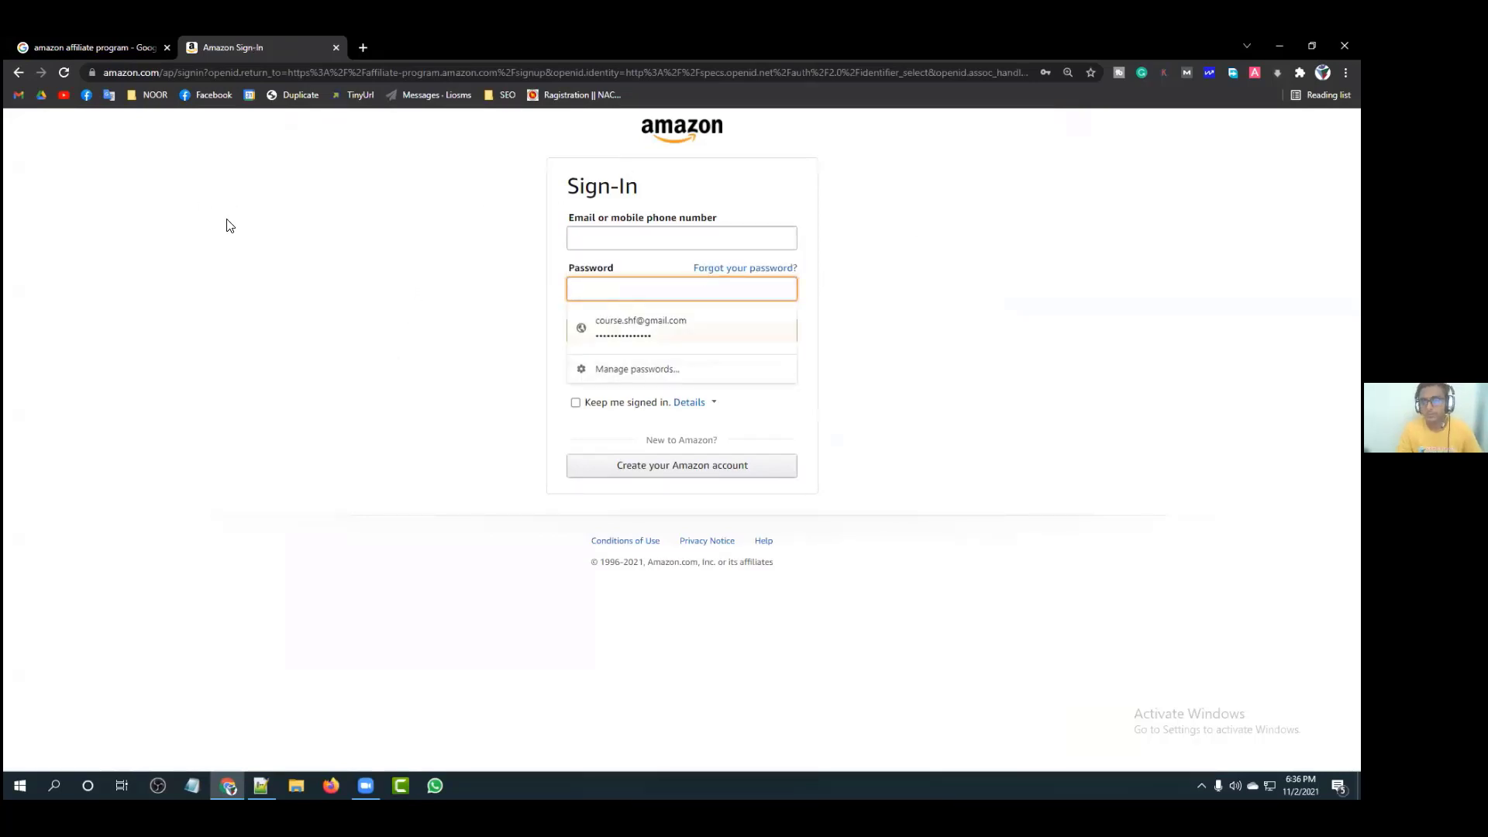
left_click(234, 219)
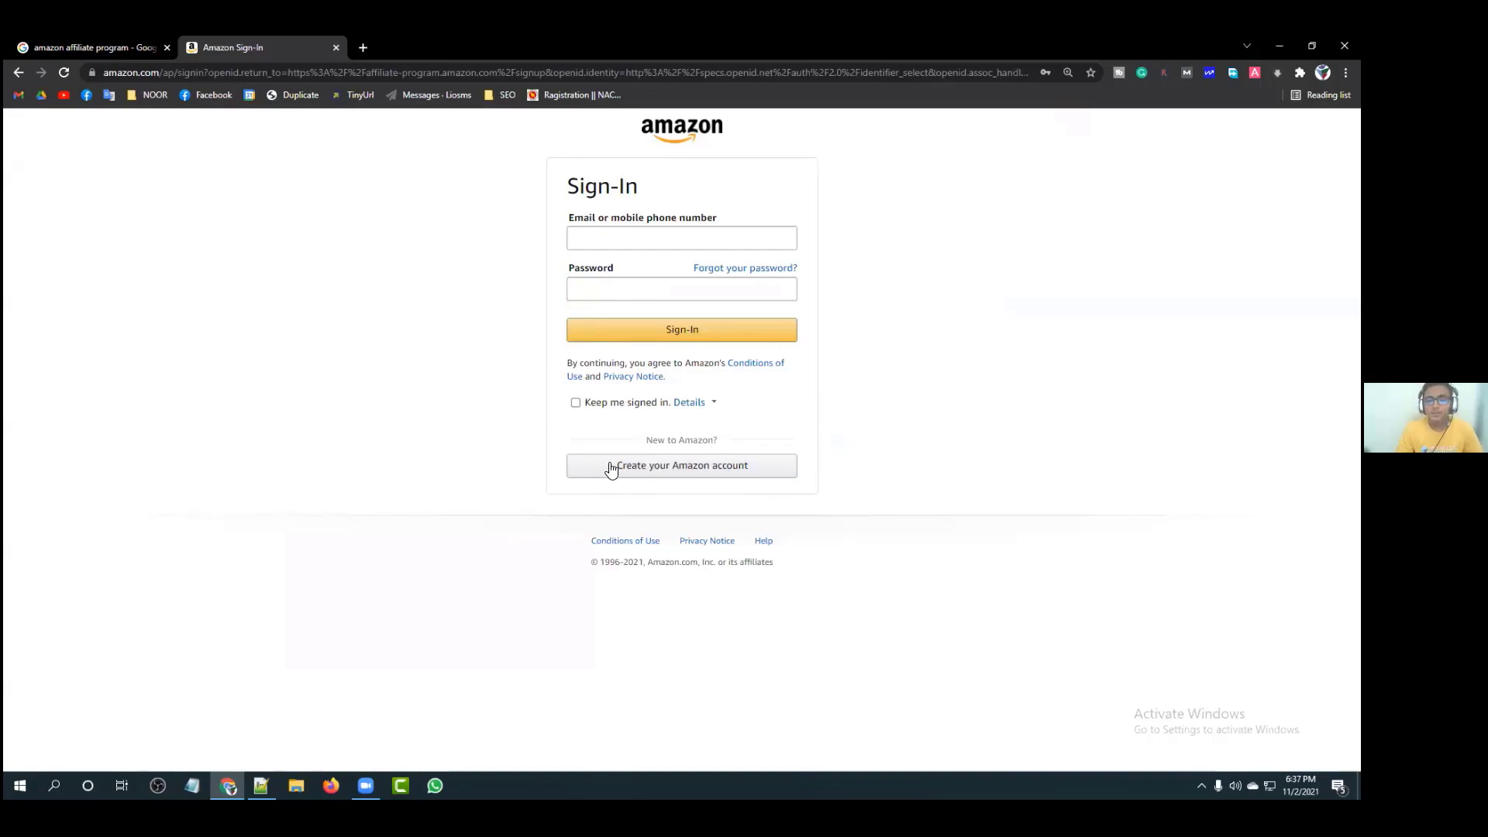
Step: Start a new Amazon account and enter the account holder's name and email address
left_click(694, 466)
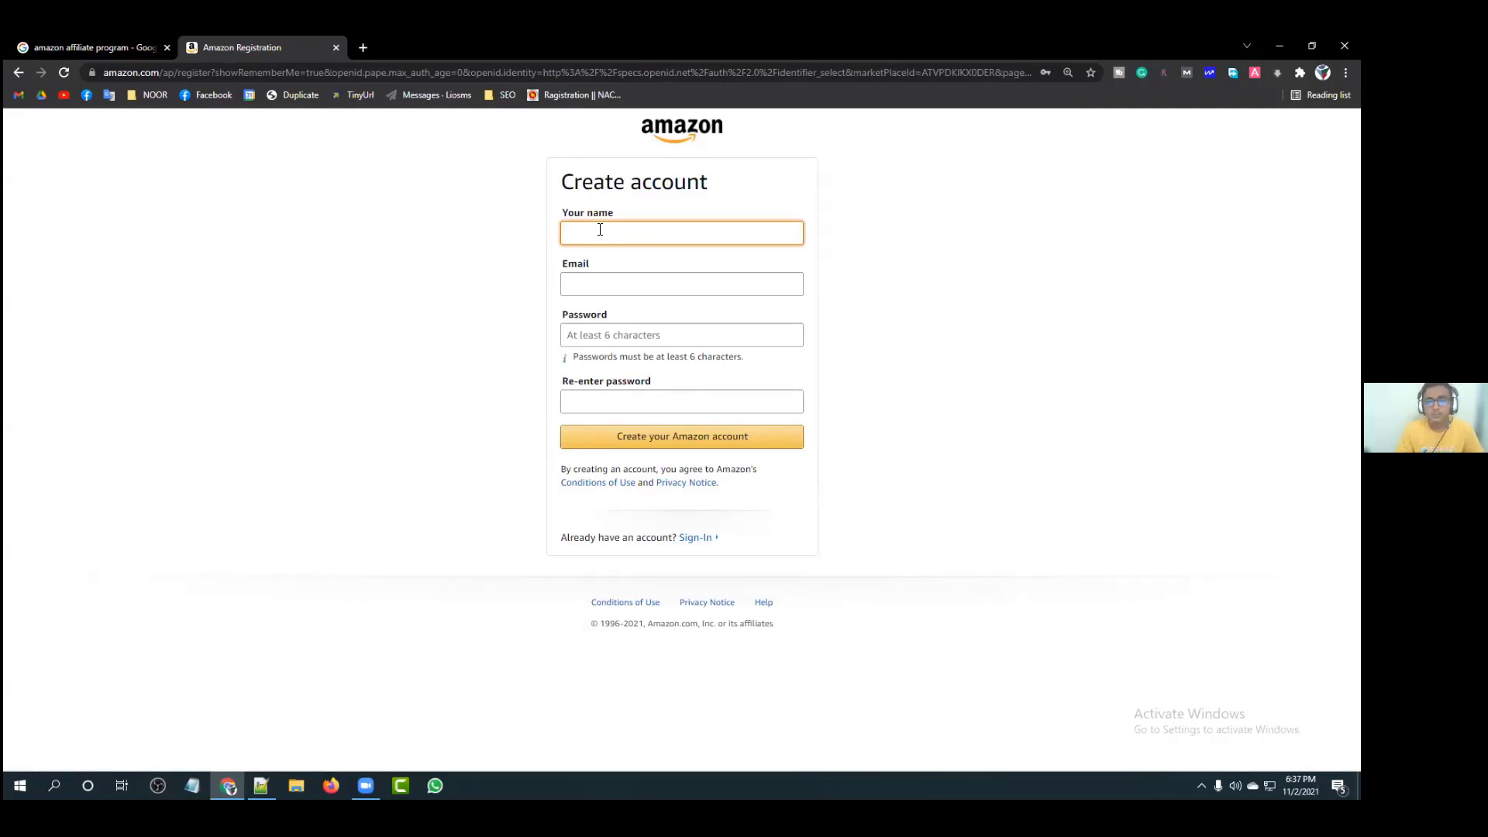
left_click(600, 229)
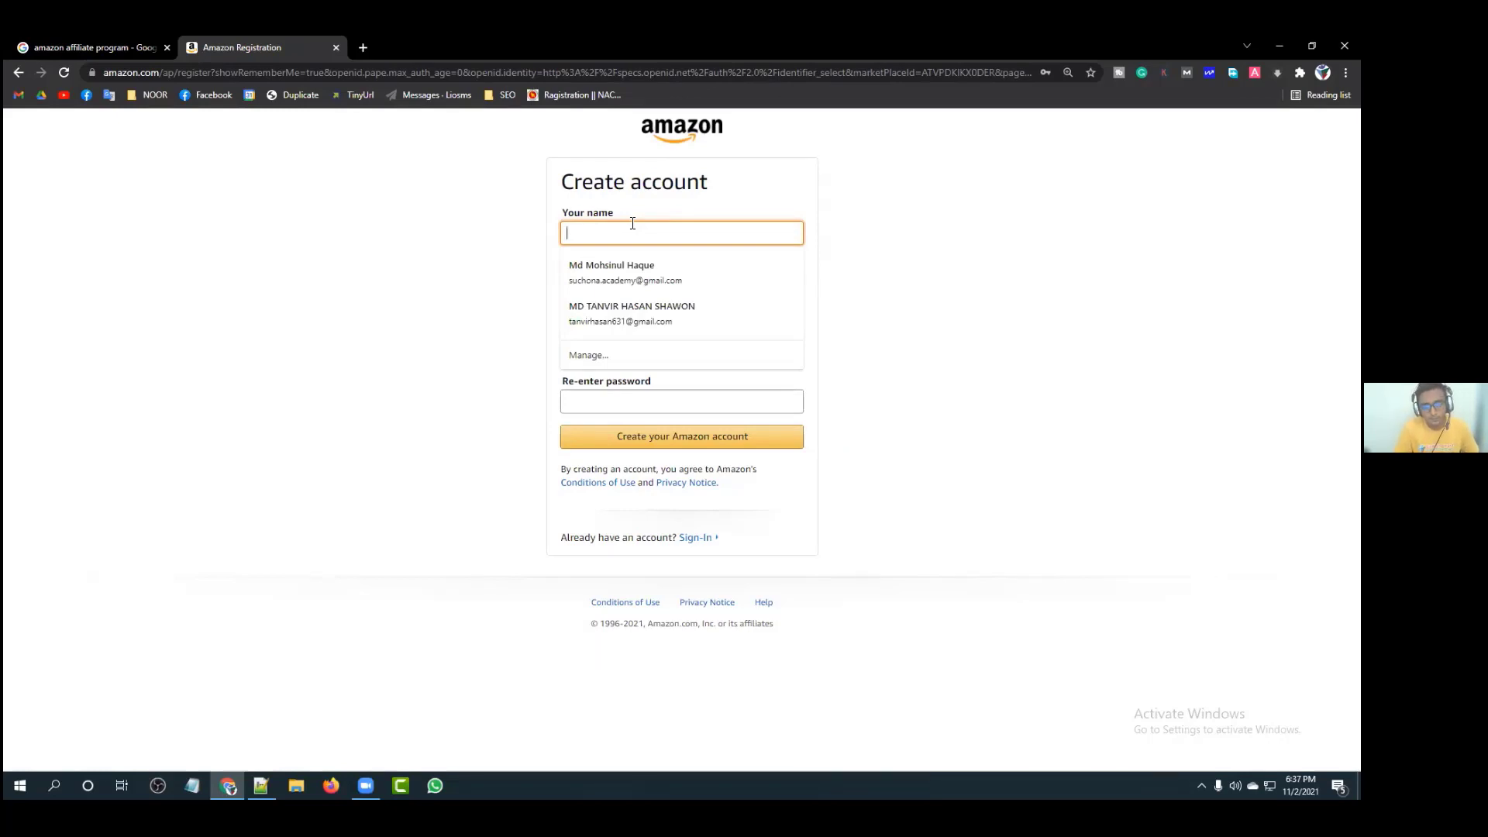
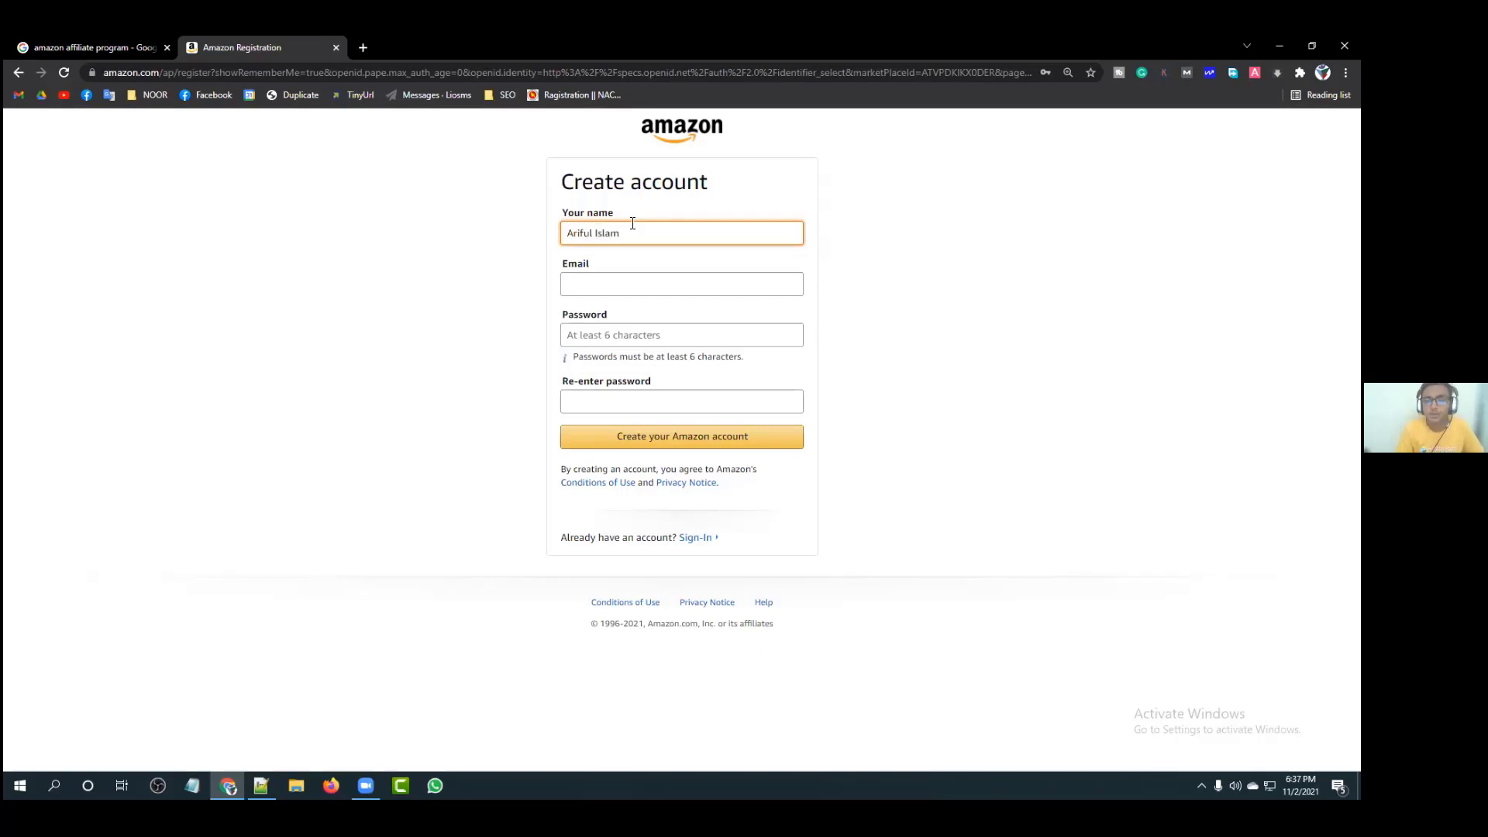
left_click(682, 280)
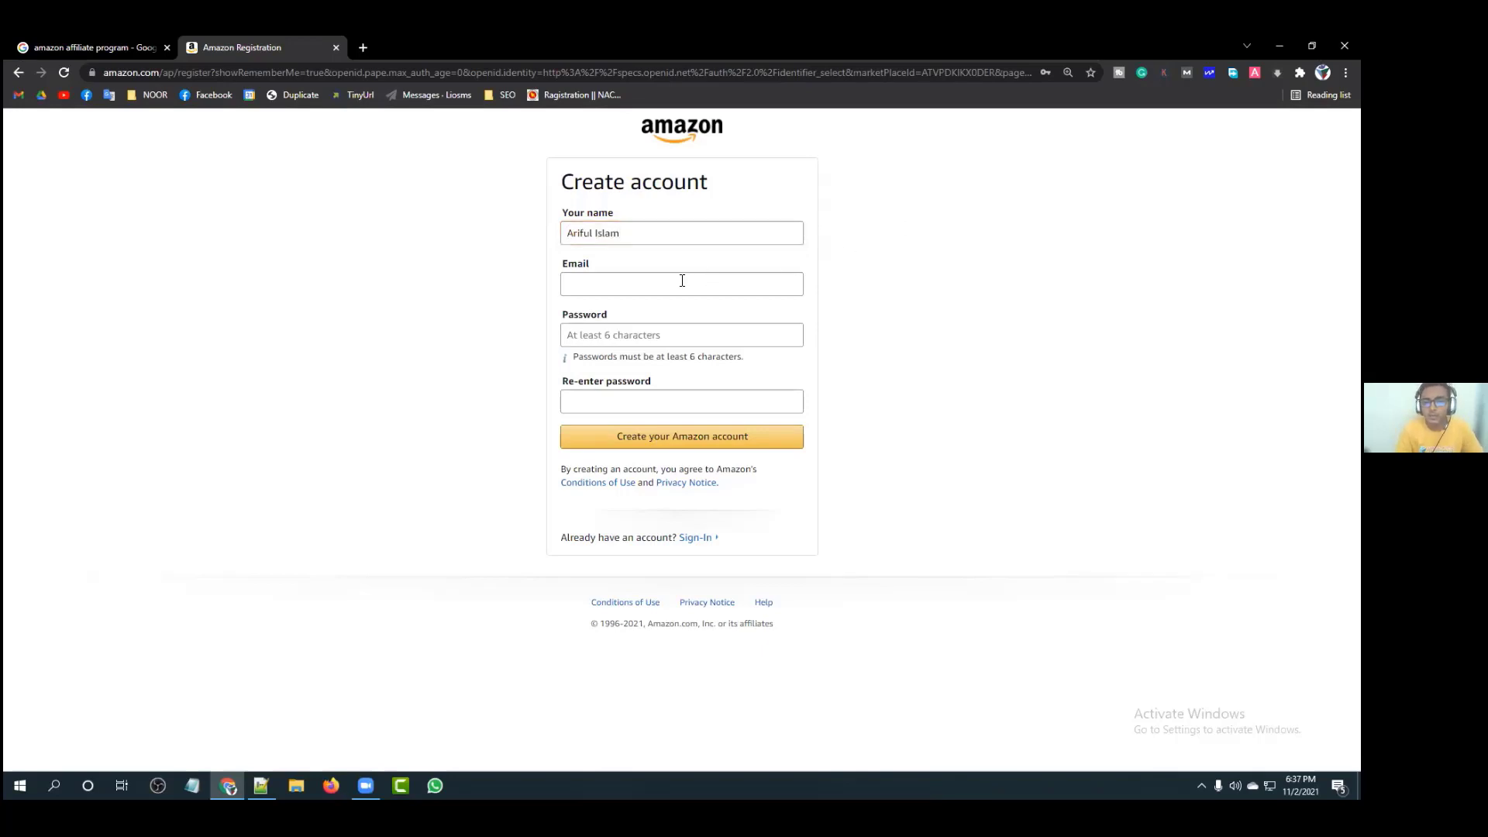
left_click(682, 280)
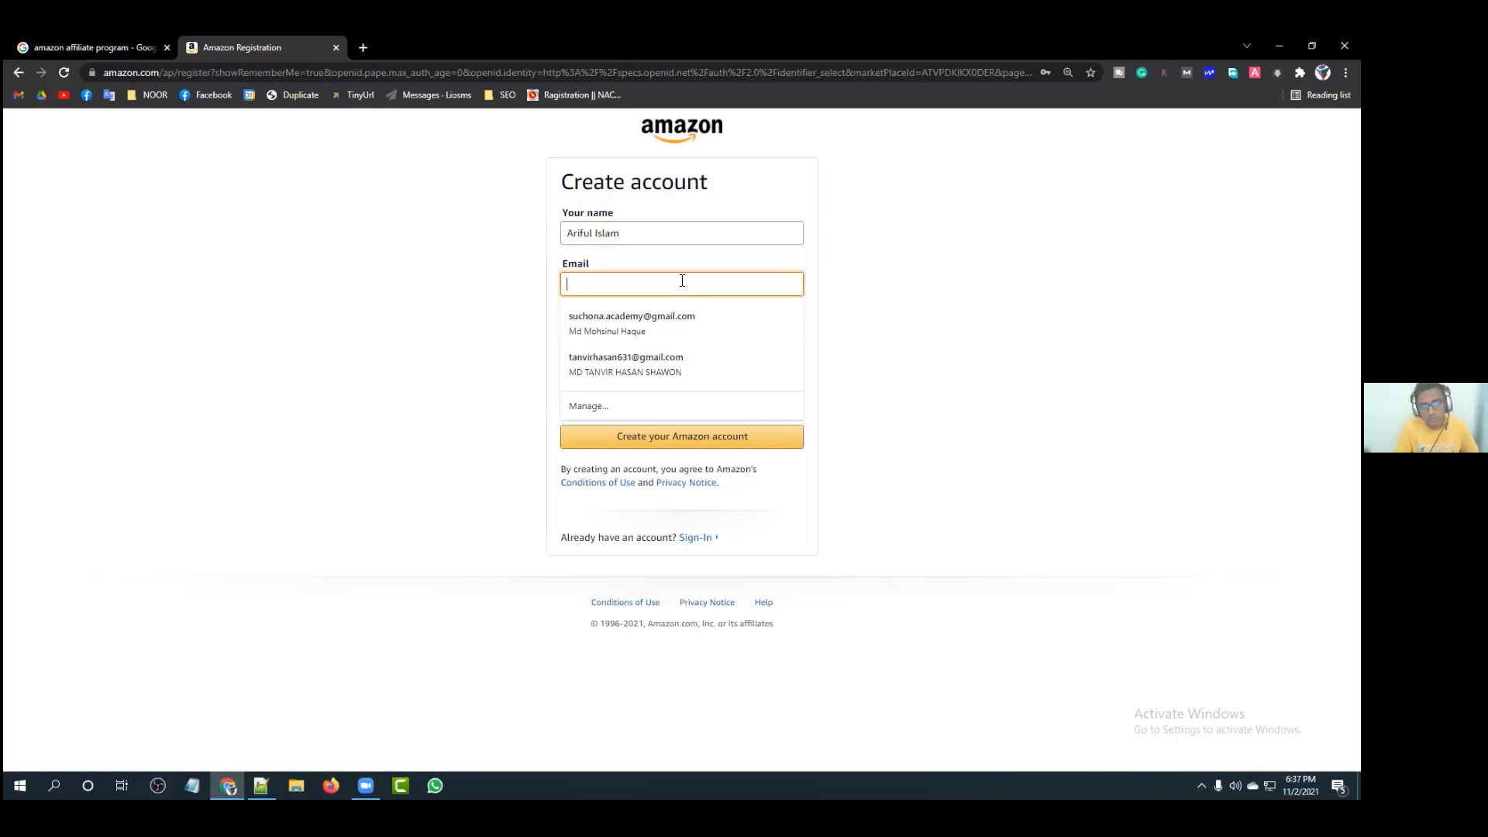
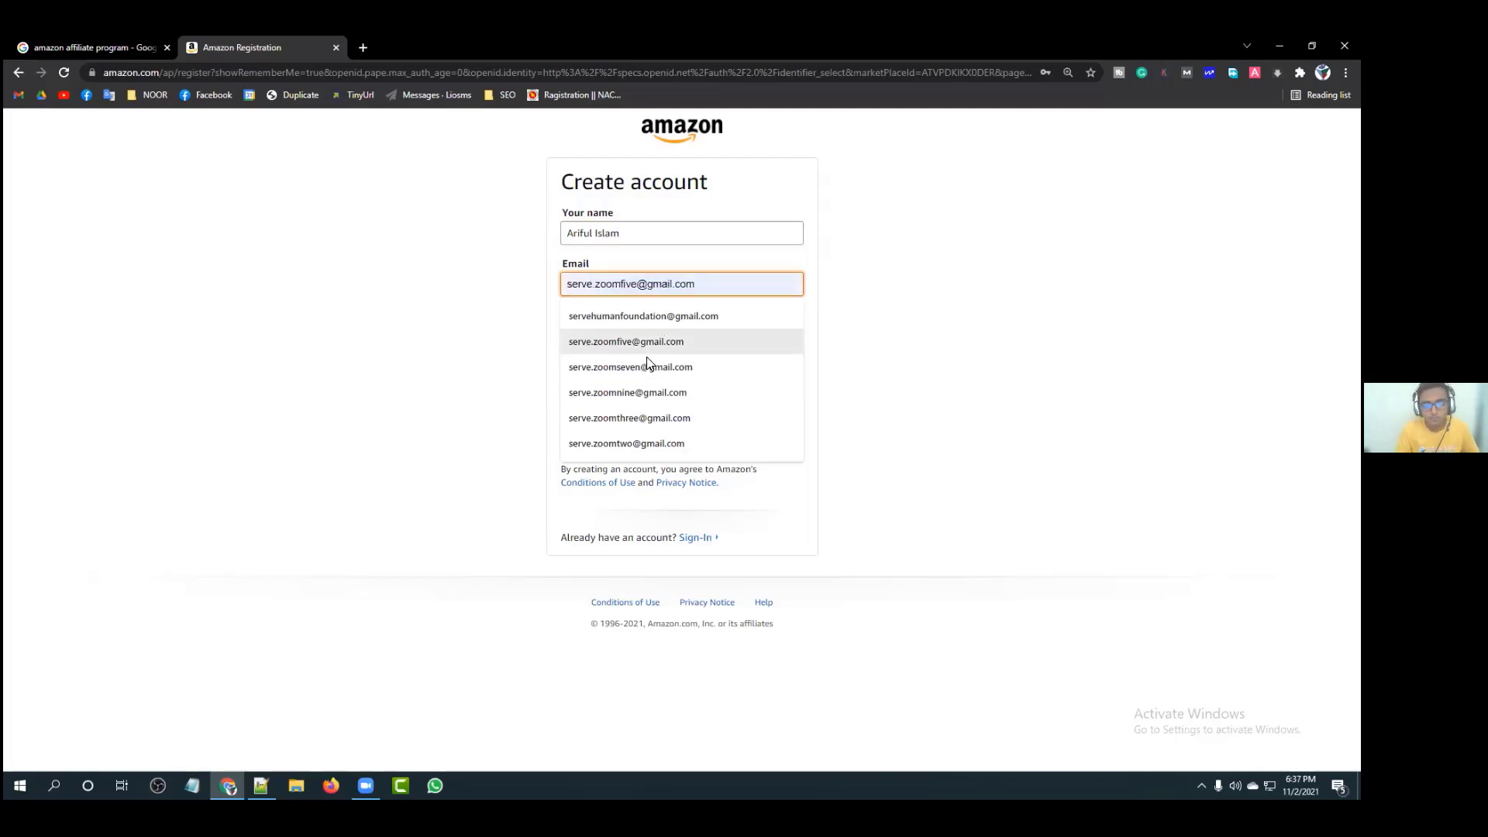
double_click(629, 284)
type("seven")
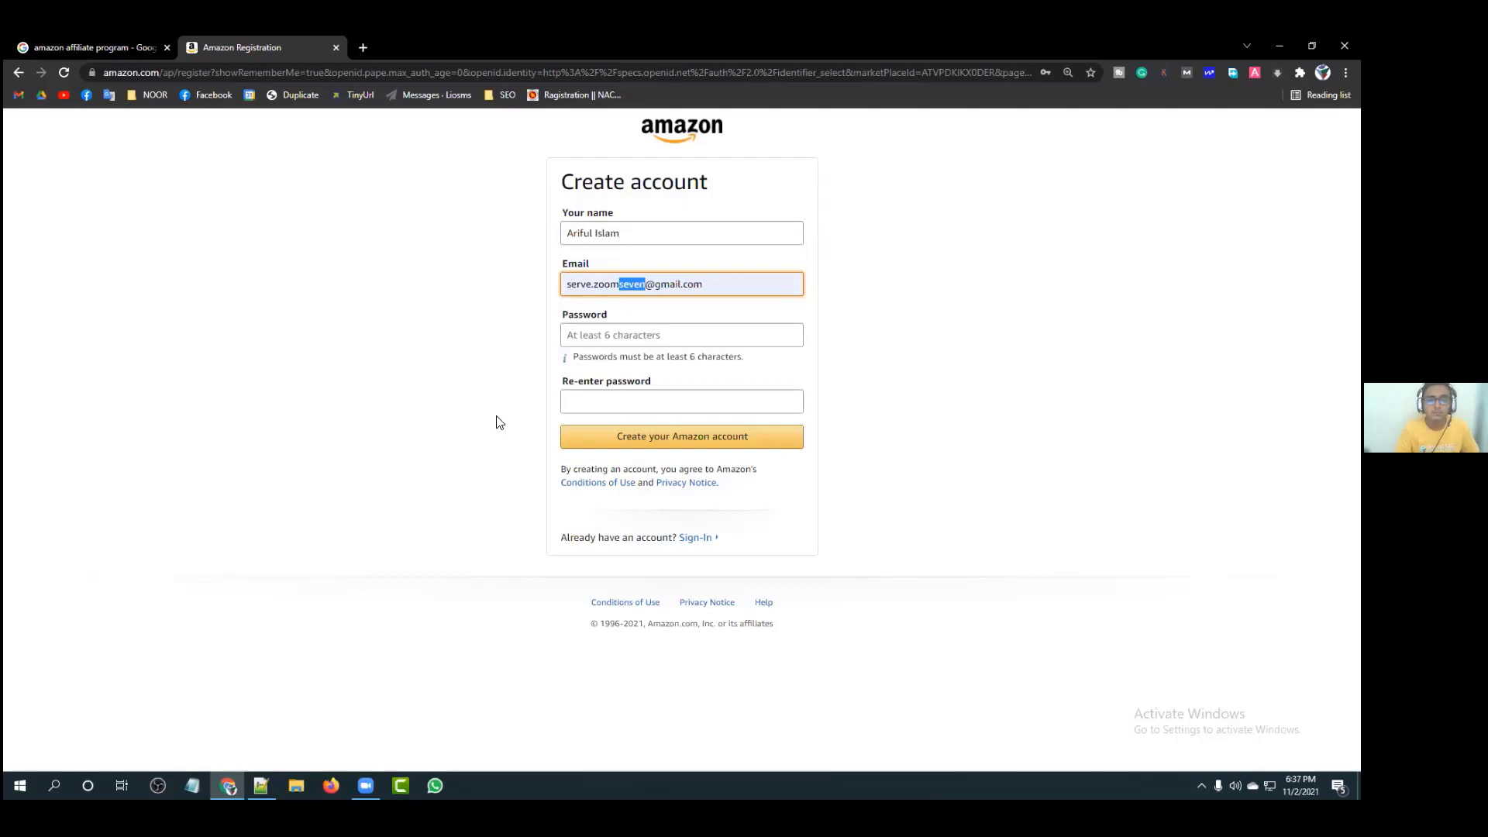
Step: Enter the new account password and re-enter it to confirm
left_click(589, 334)
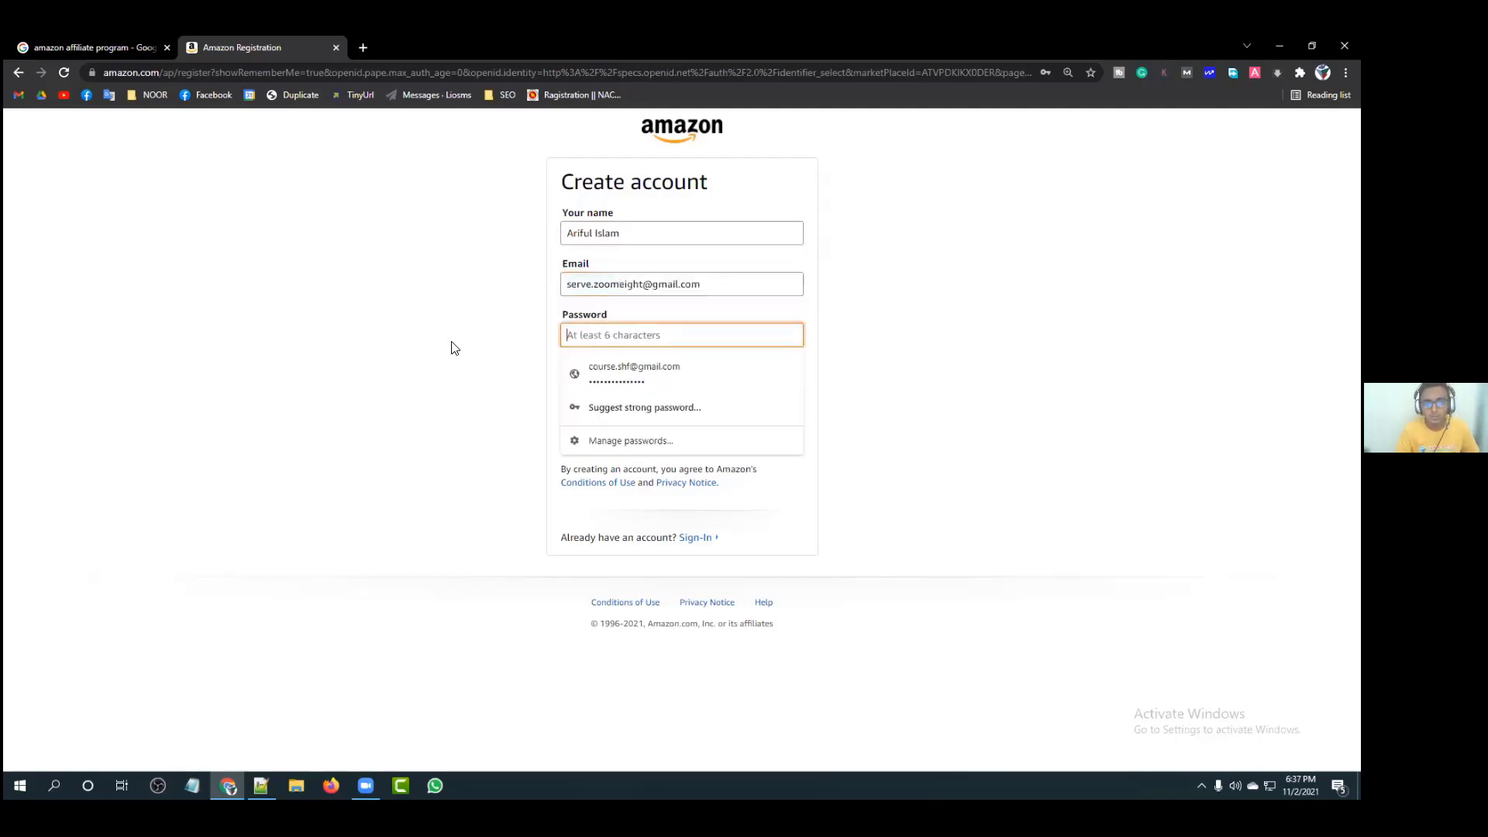
left_click(454, 348)
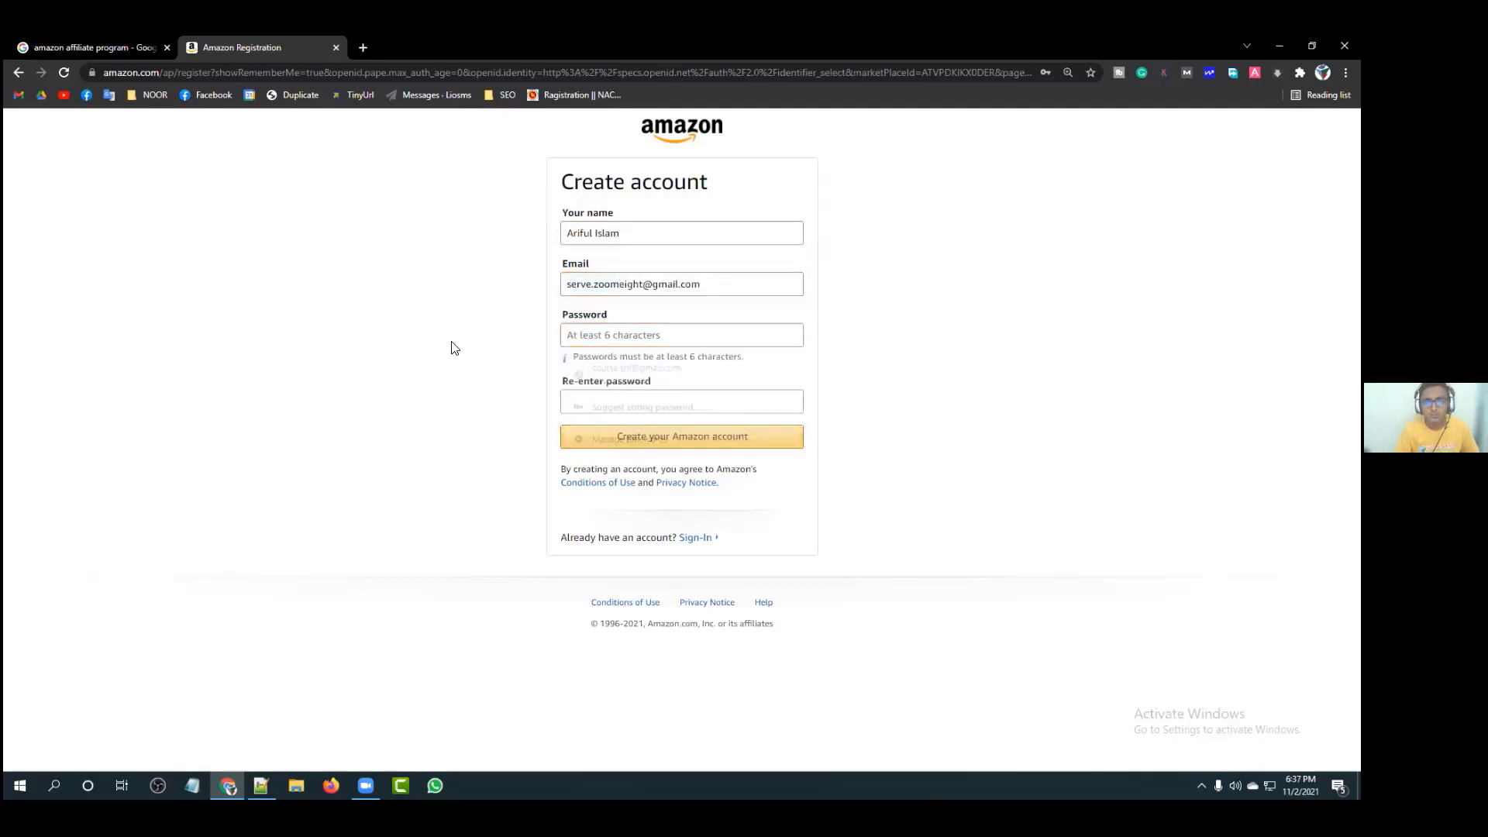
left_click(633, 335)
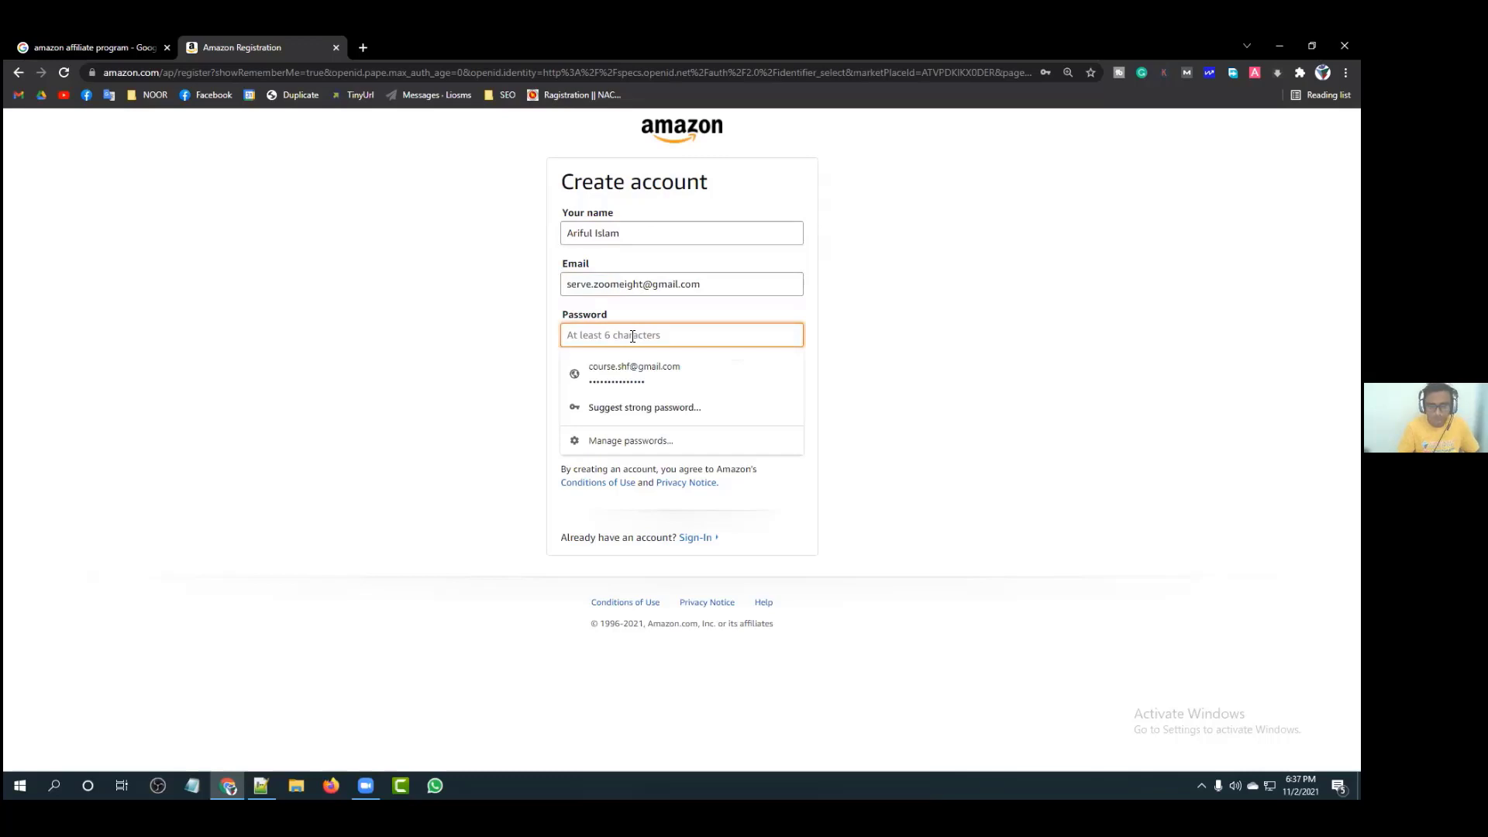
type("•")
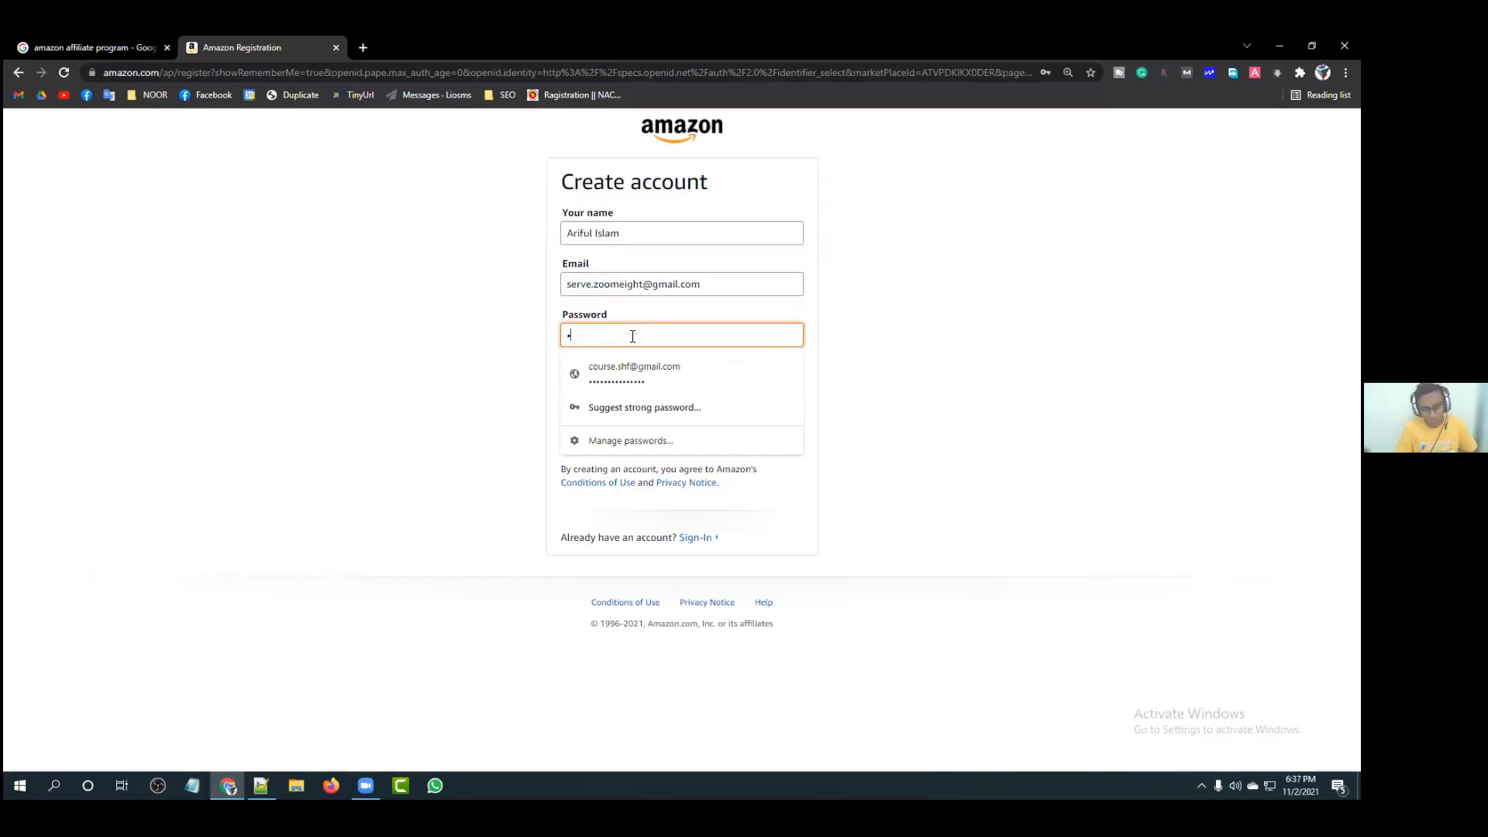
type("••••")
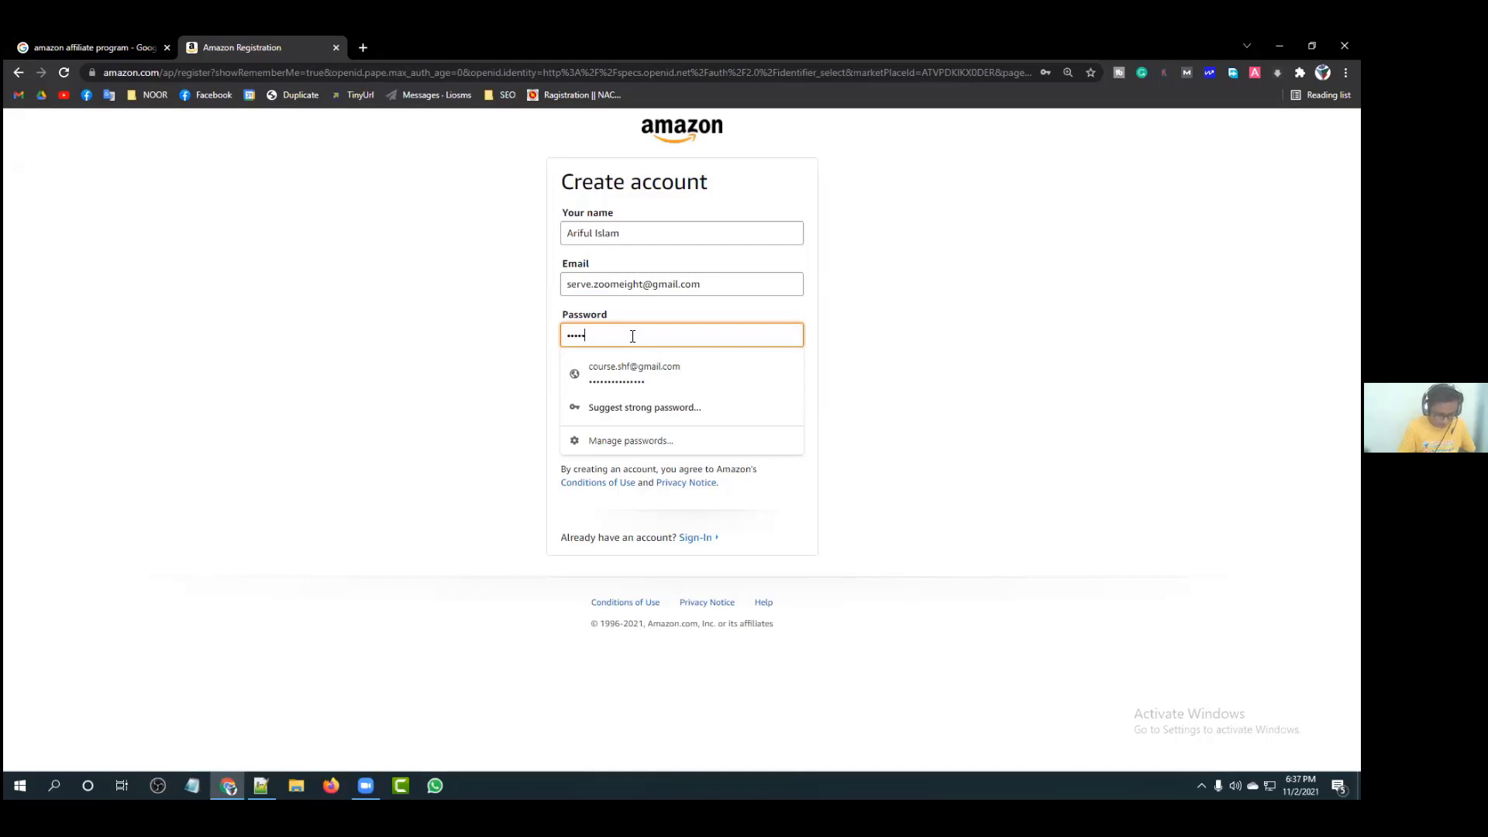
type("•••••••")
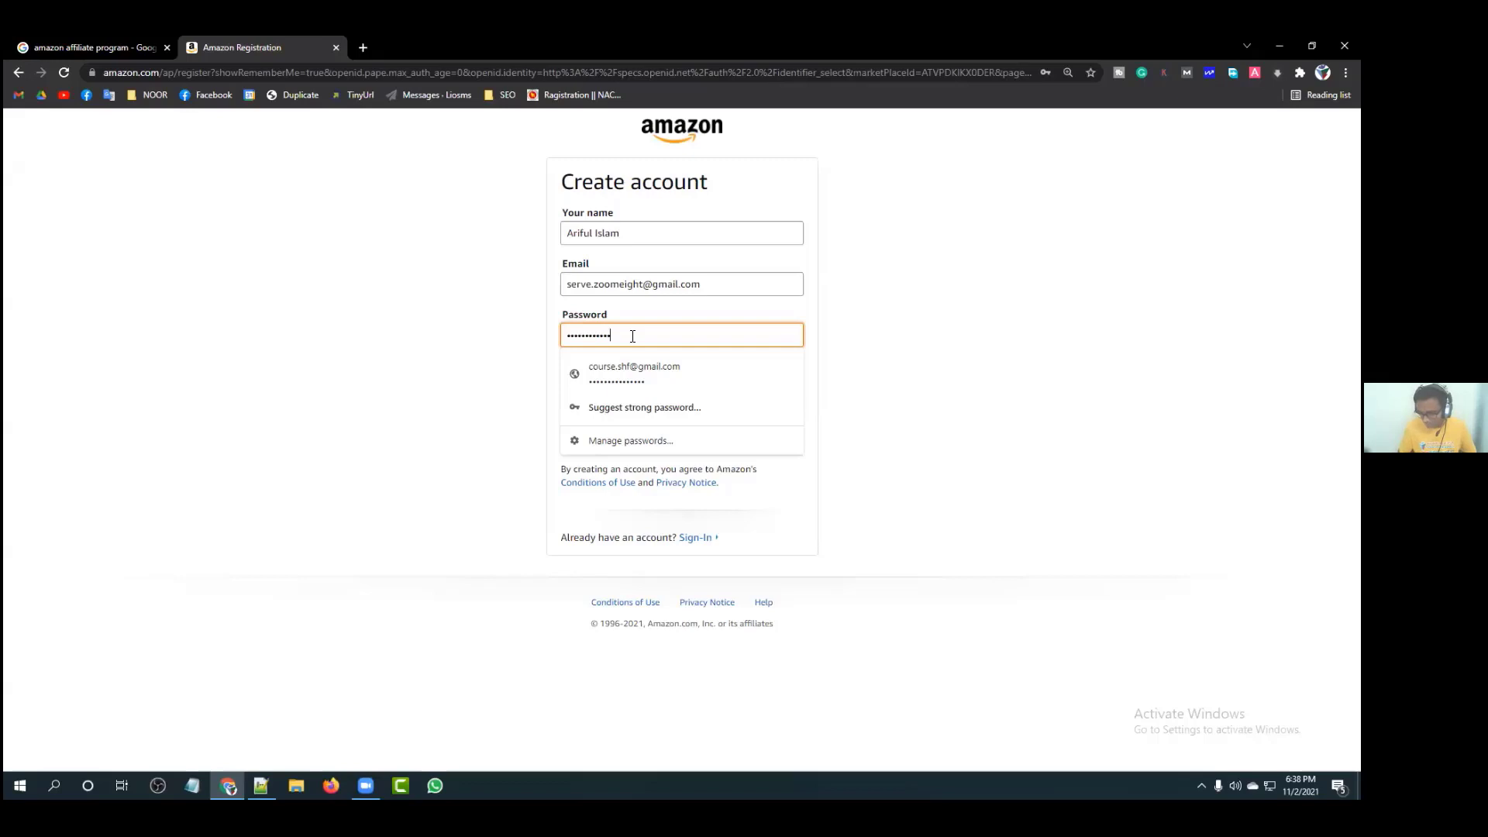
type("•••")
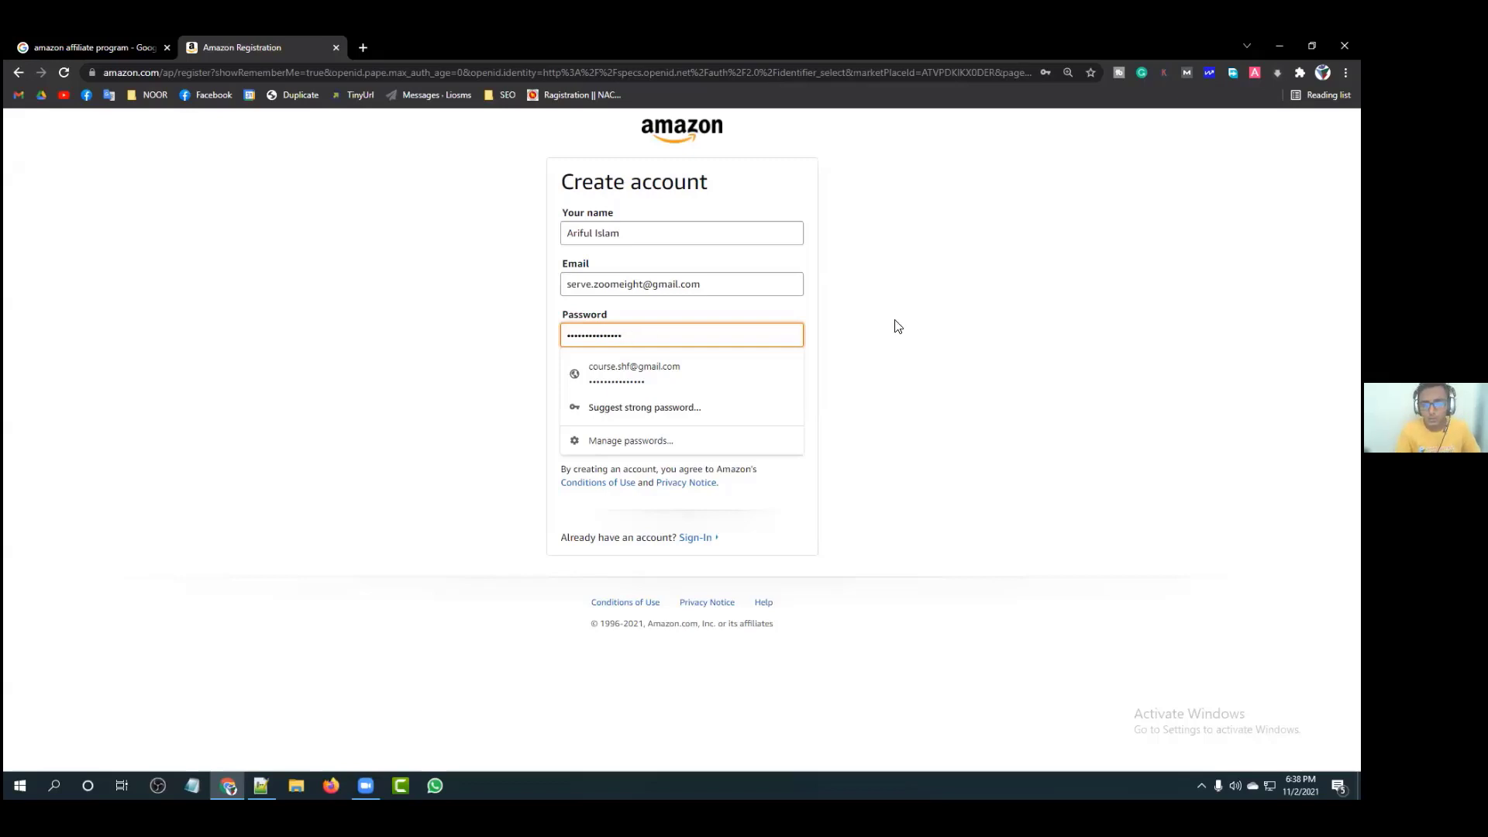
left_click(895, 326)
left_click(640, 392)
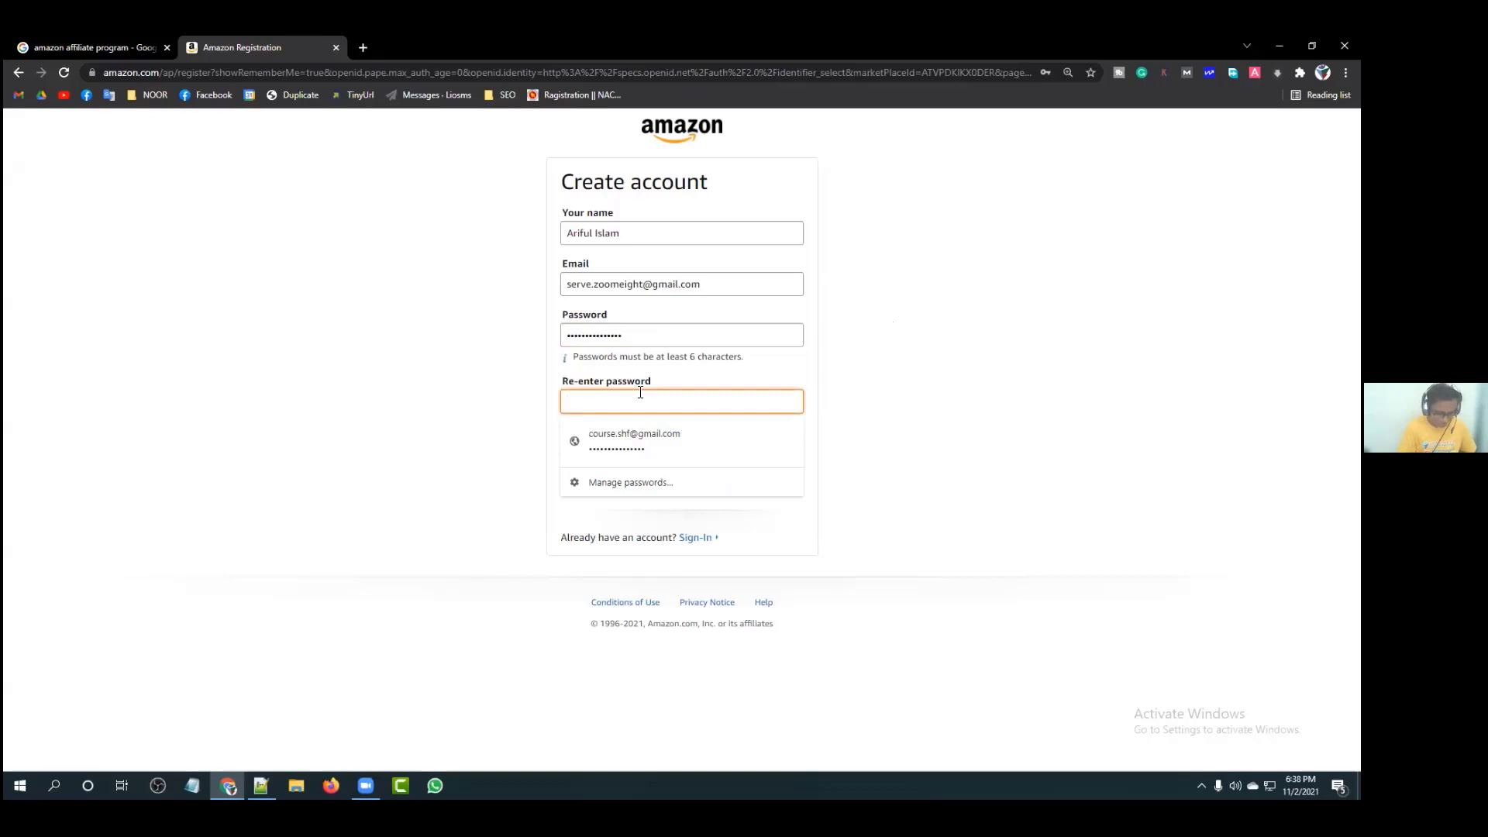
type("•••••")
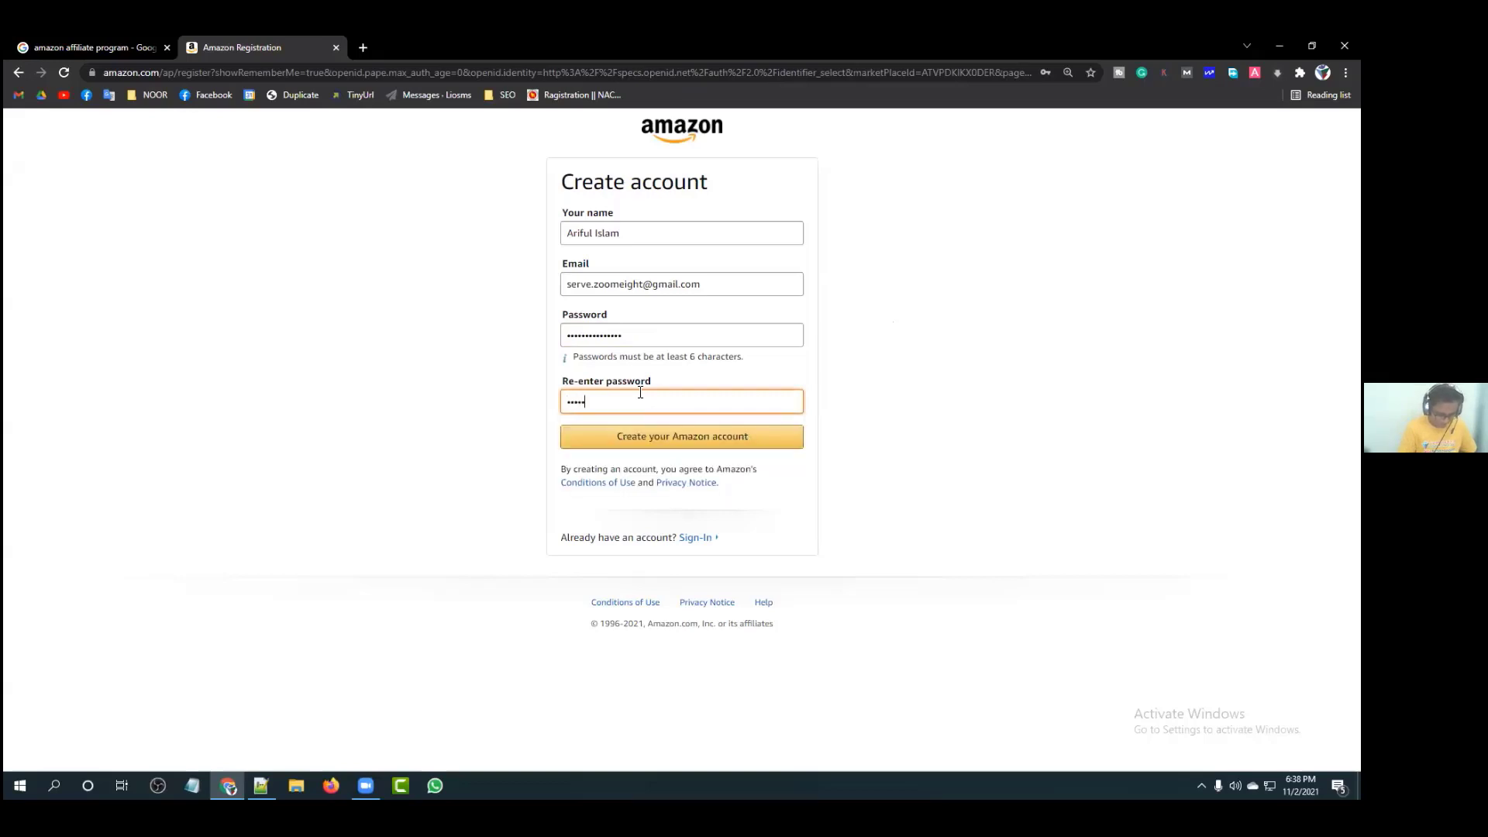
type("••••••")
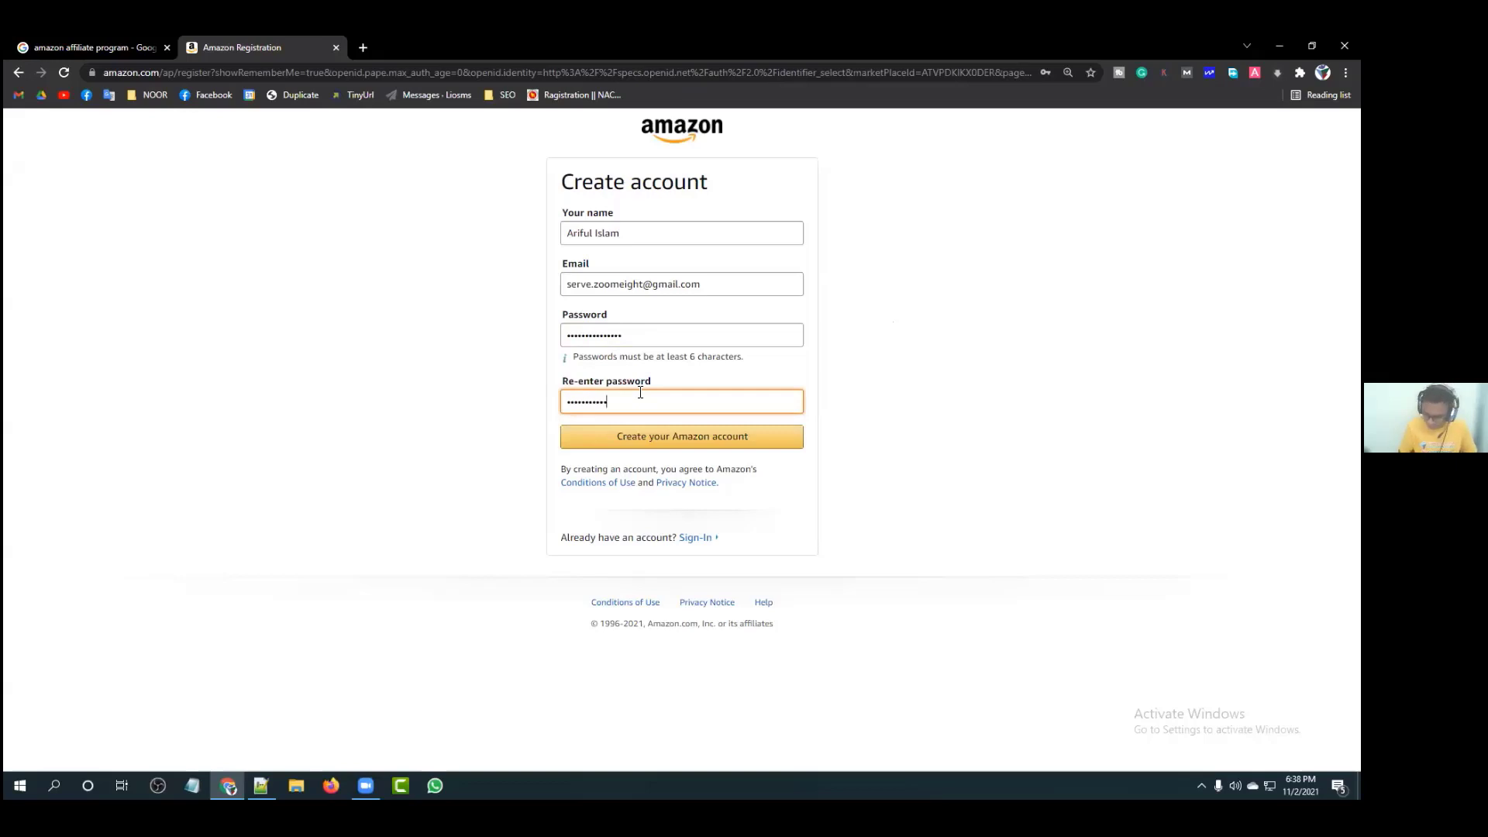
type("•••")
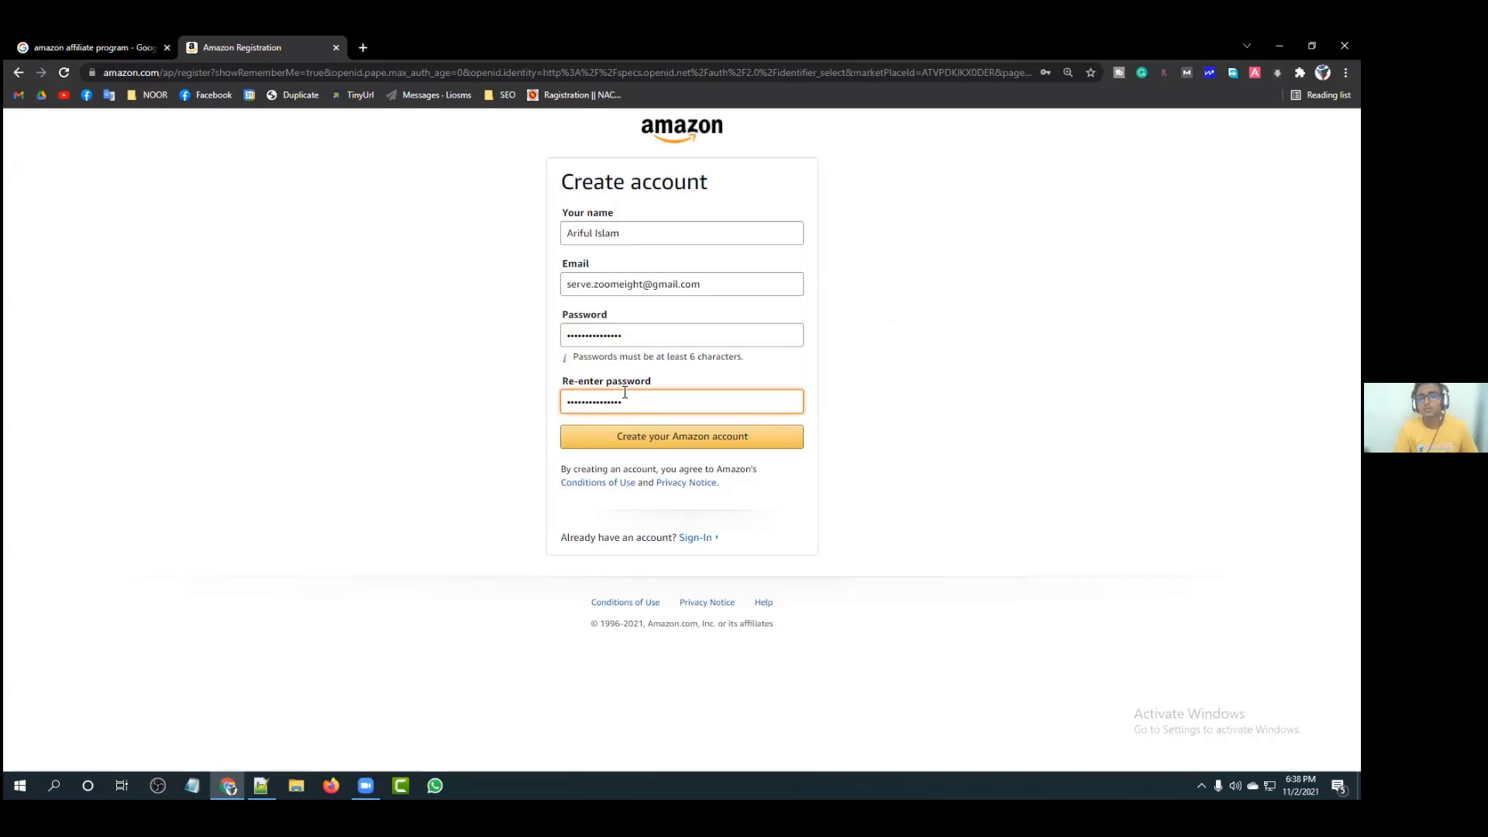
Step: Submit the registration, save the password in Chrome, and open a new tab
left_click(664, 445)
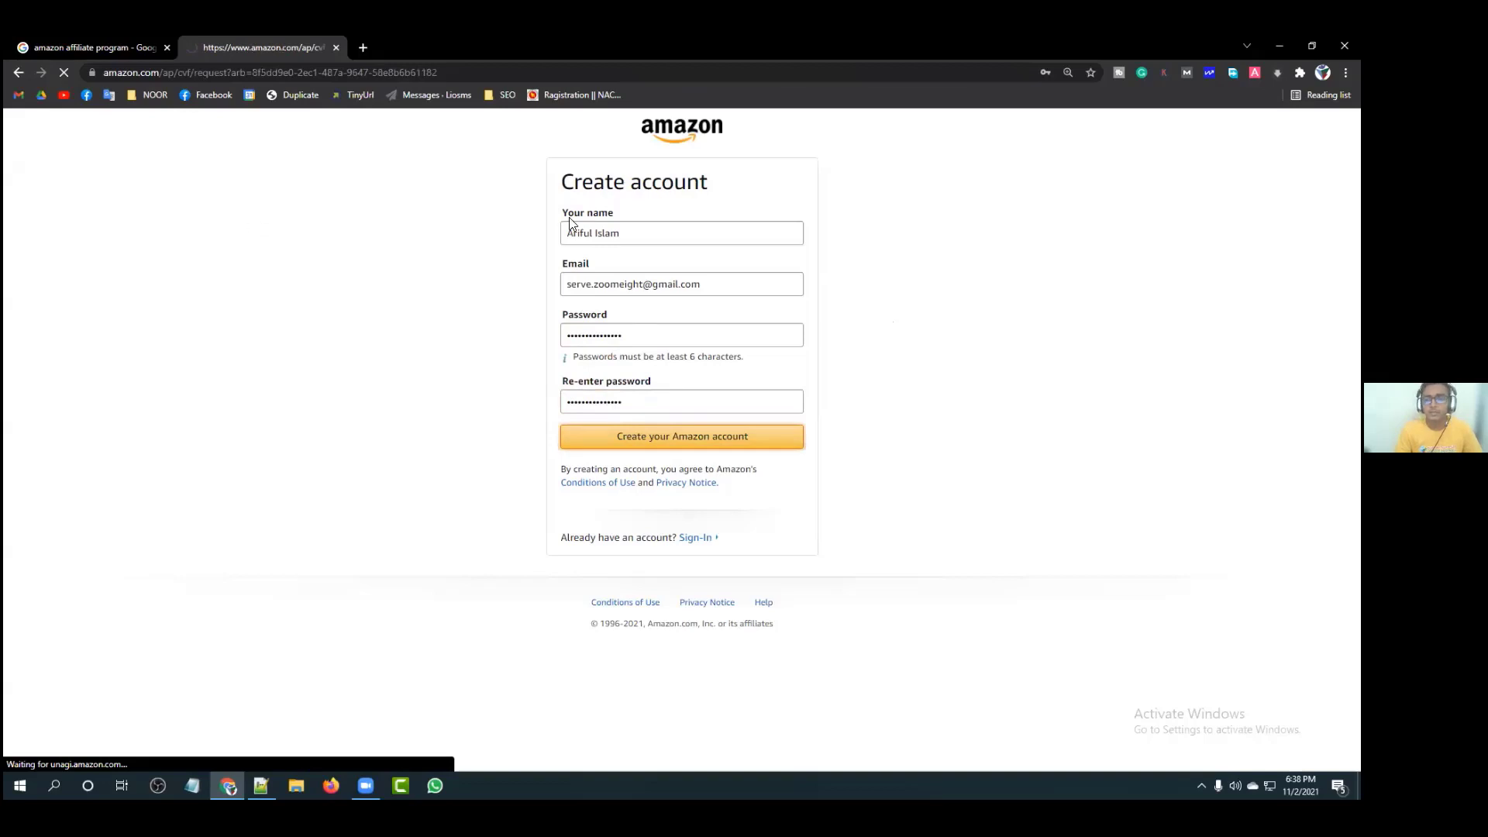
left_click(1008, 274)
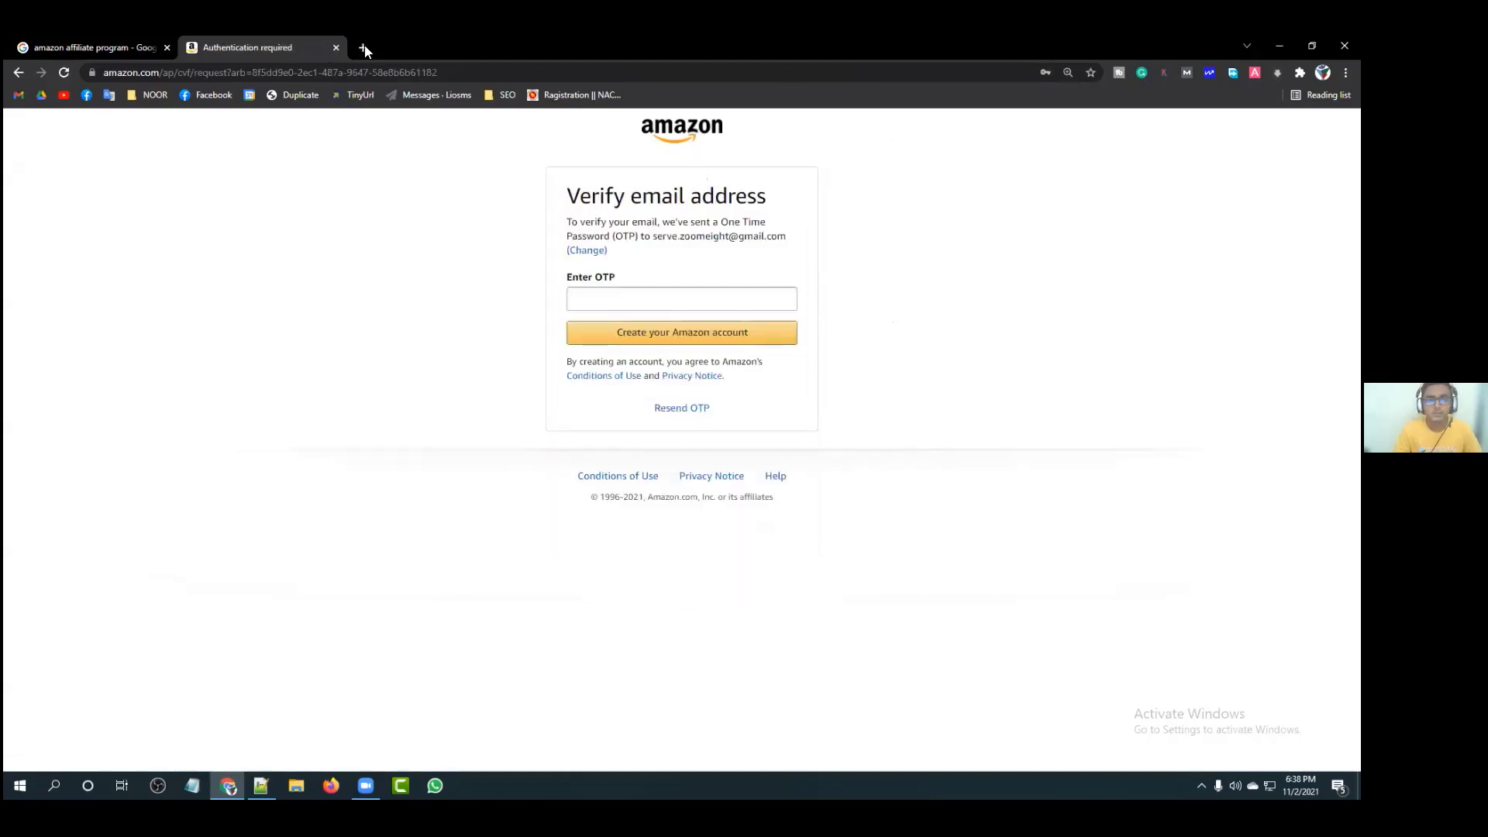
key("ctrl+t")
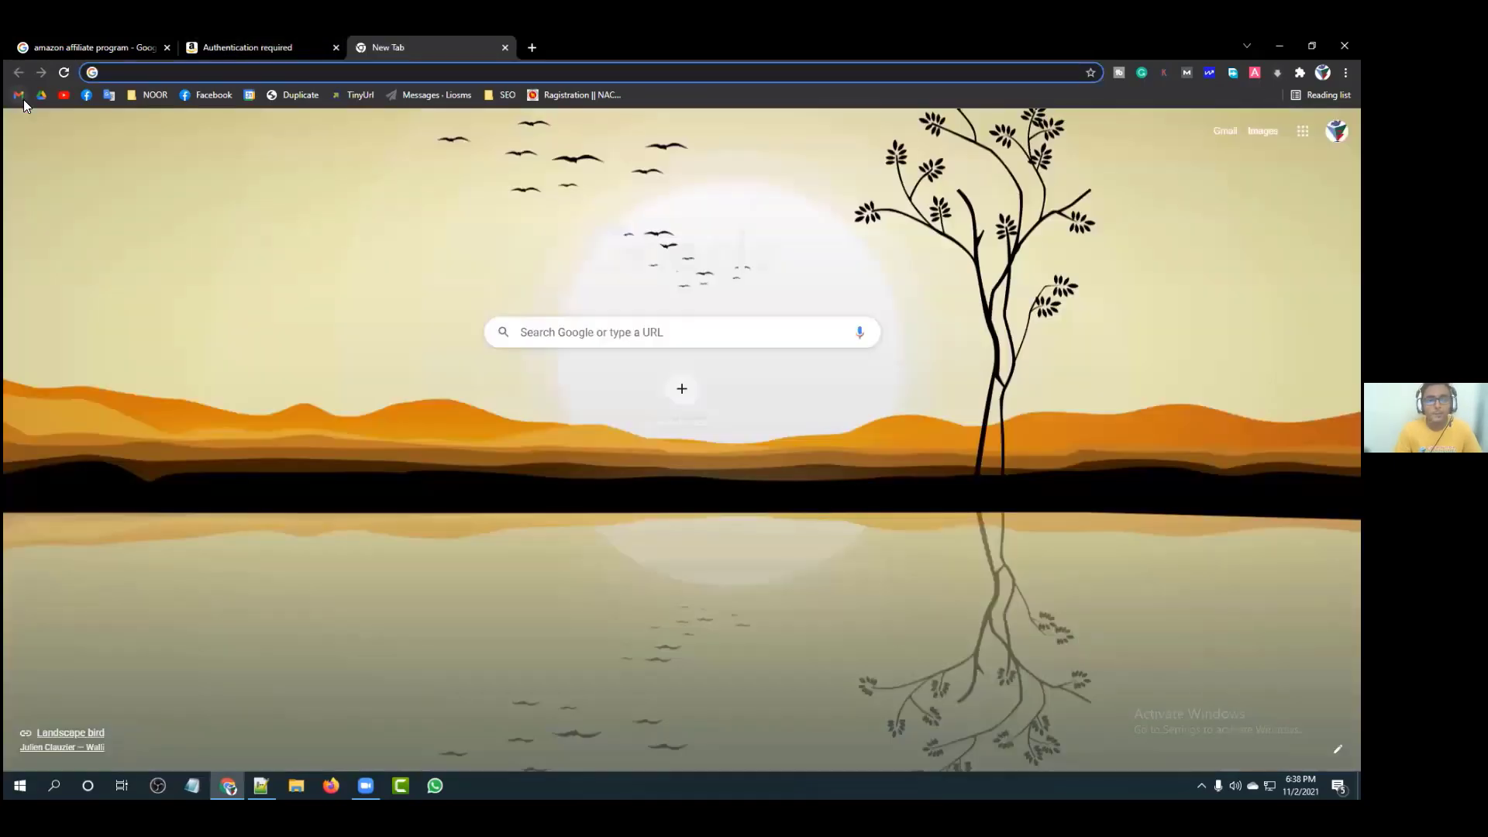
Step: Open Amazon's verification email in the new address's Gmail inbox and copy the one-time password
left_click(19, 94)
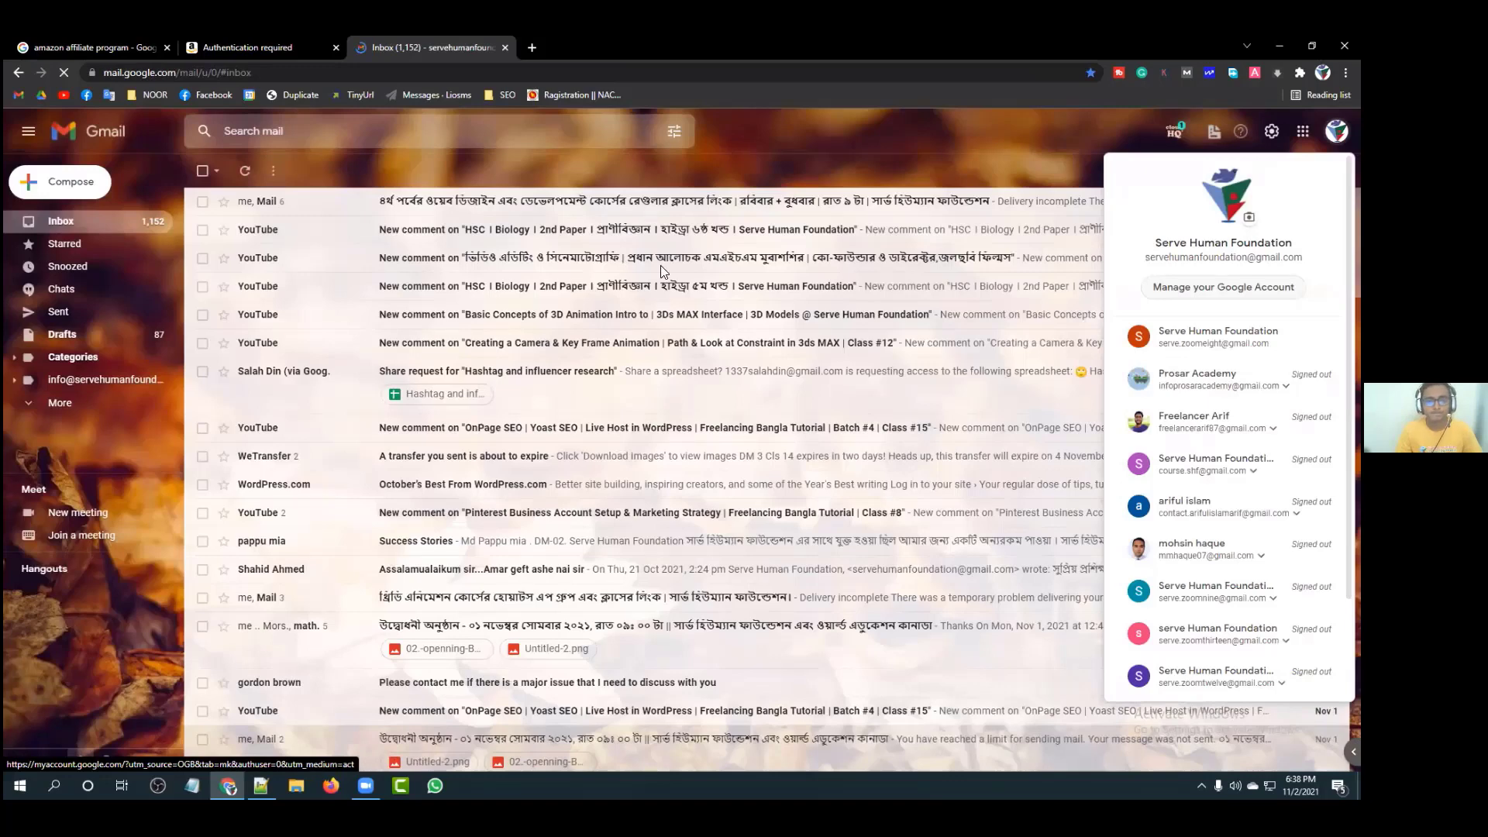
left_click(1218, 336)
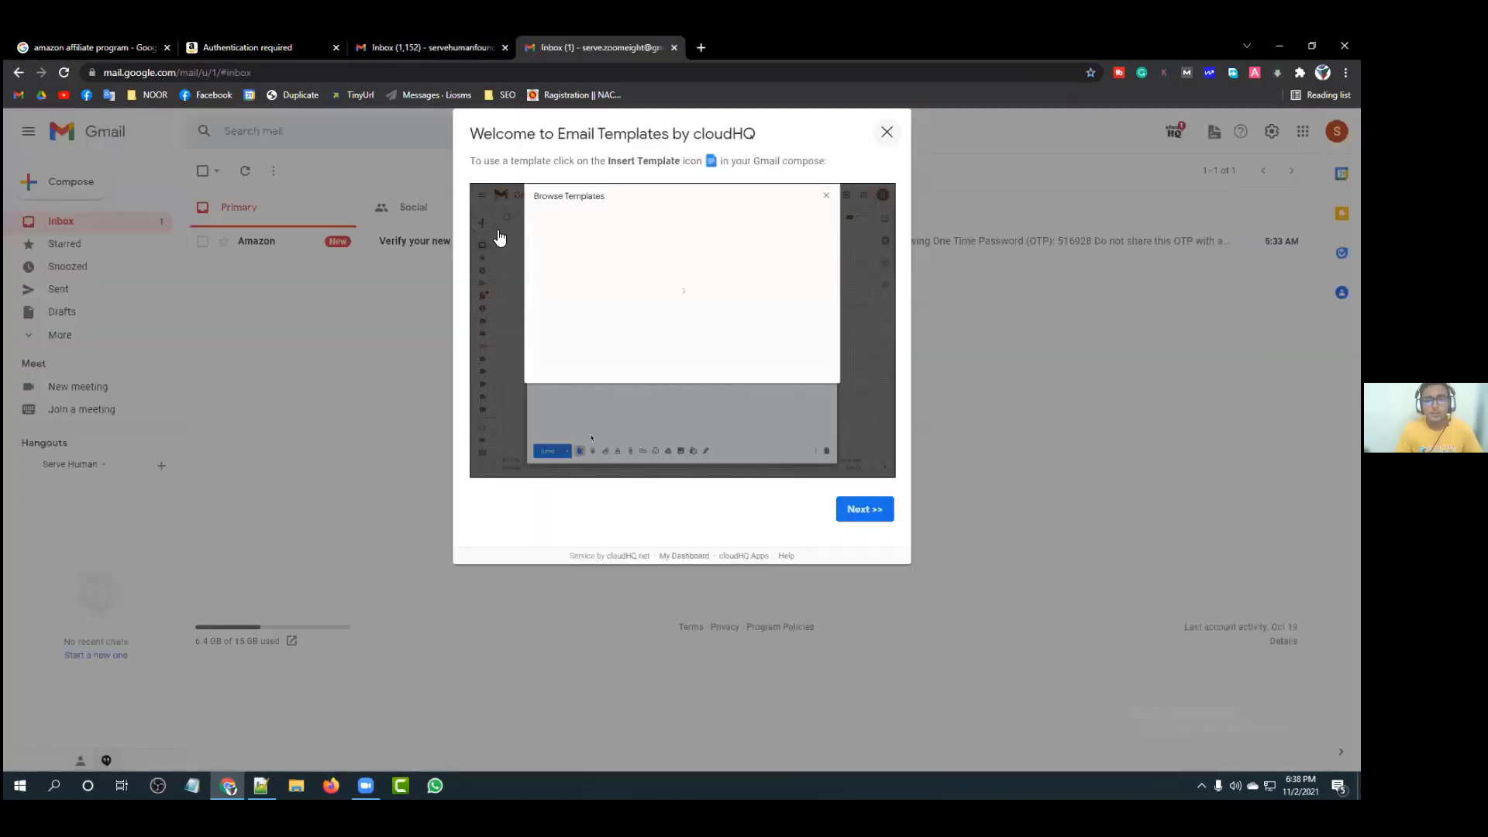
left_click(465, 245)
left_click(465, 246)
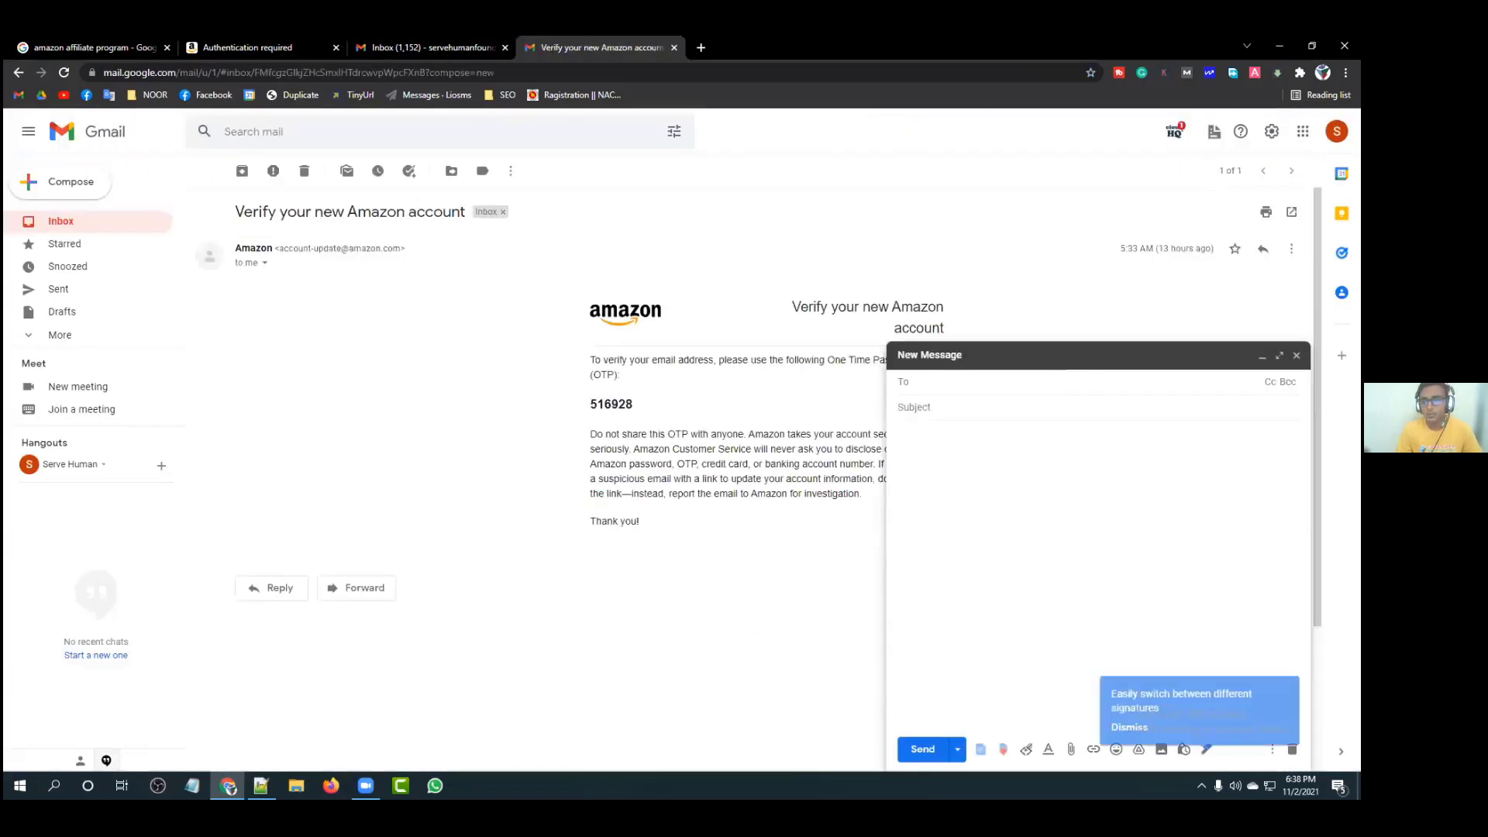
key("Escape")
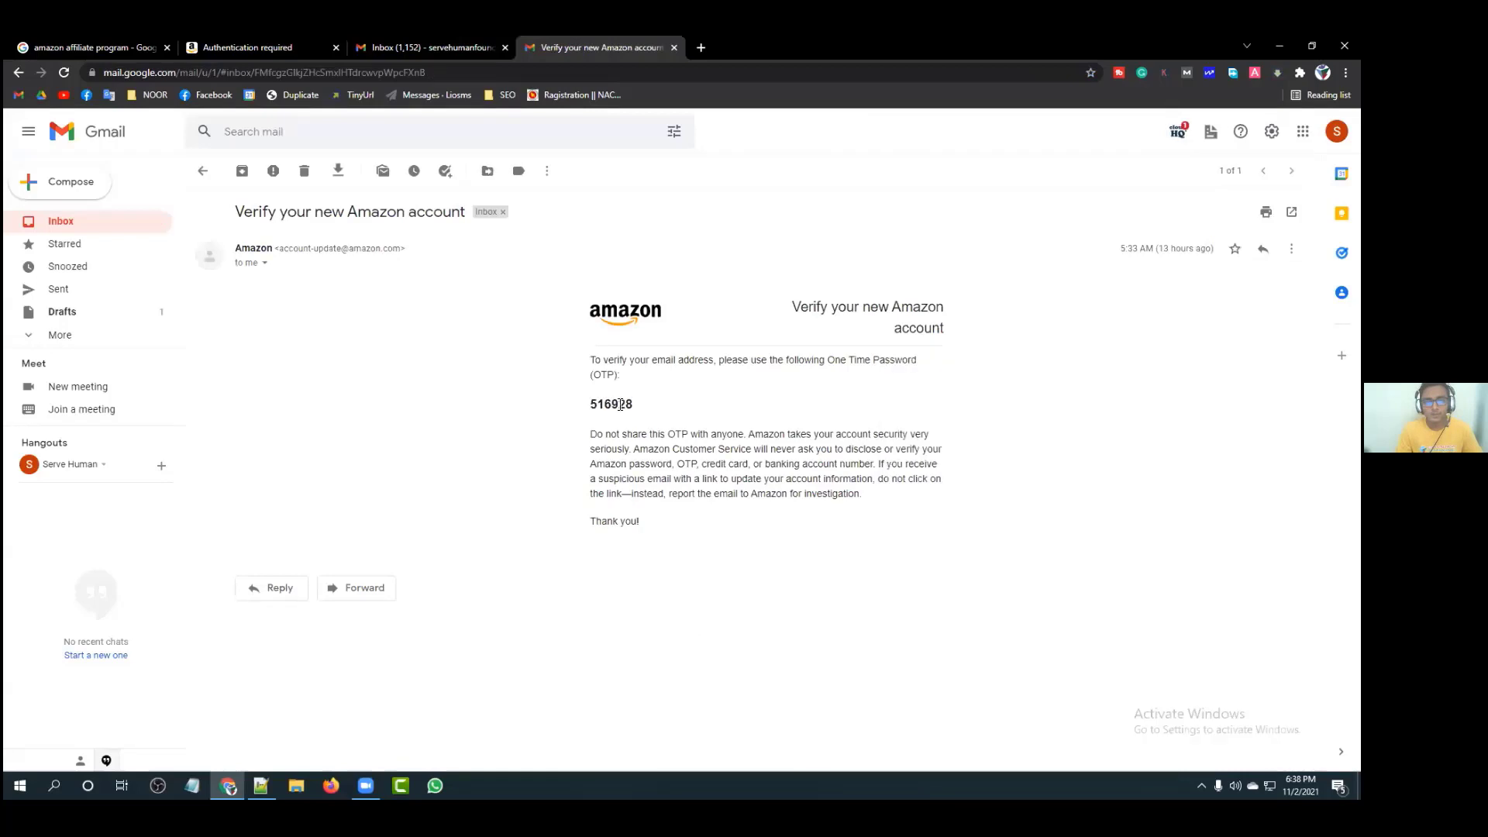
triple_click(620, 403)
double_click(614, 404)
right_click(610, 403)
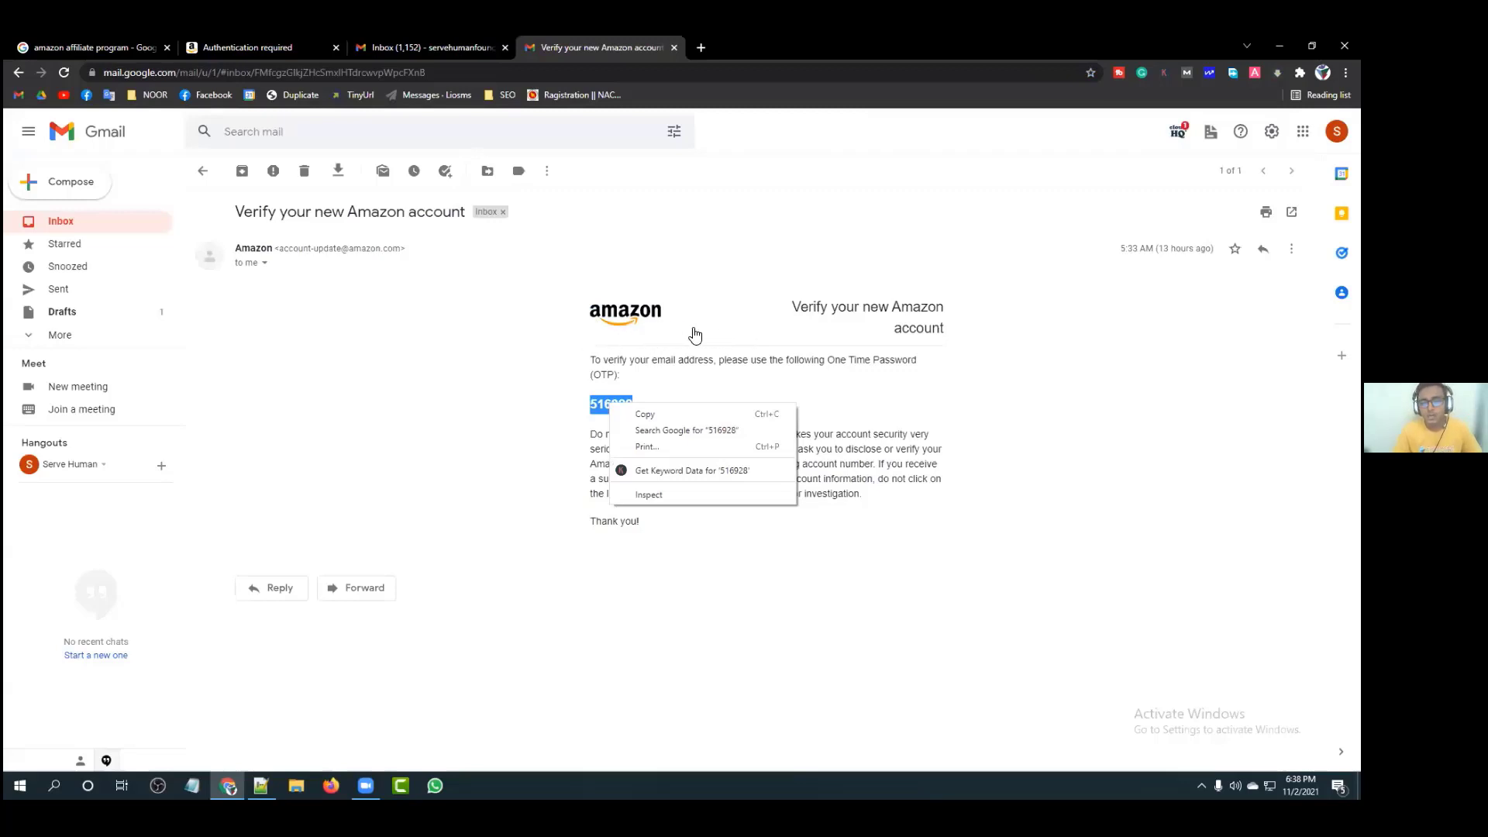
Step: Back on the Amazon verification tab, submit the one-time password to create the account
key("ctrl+2")
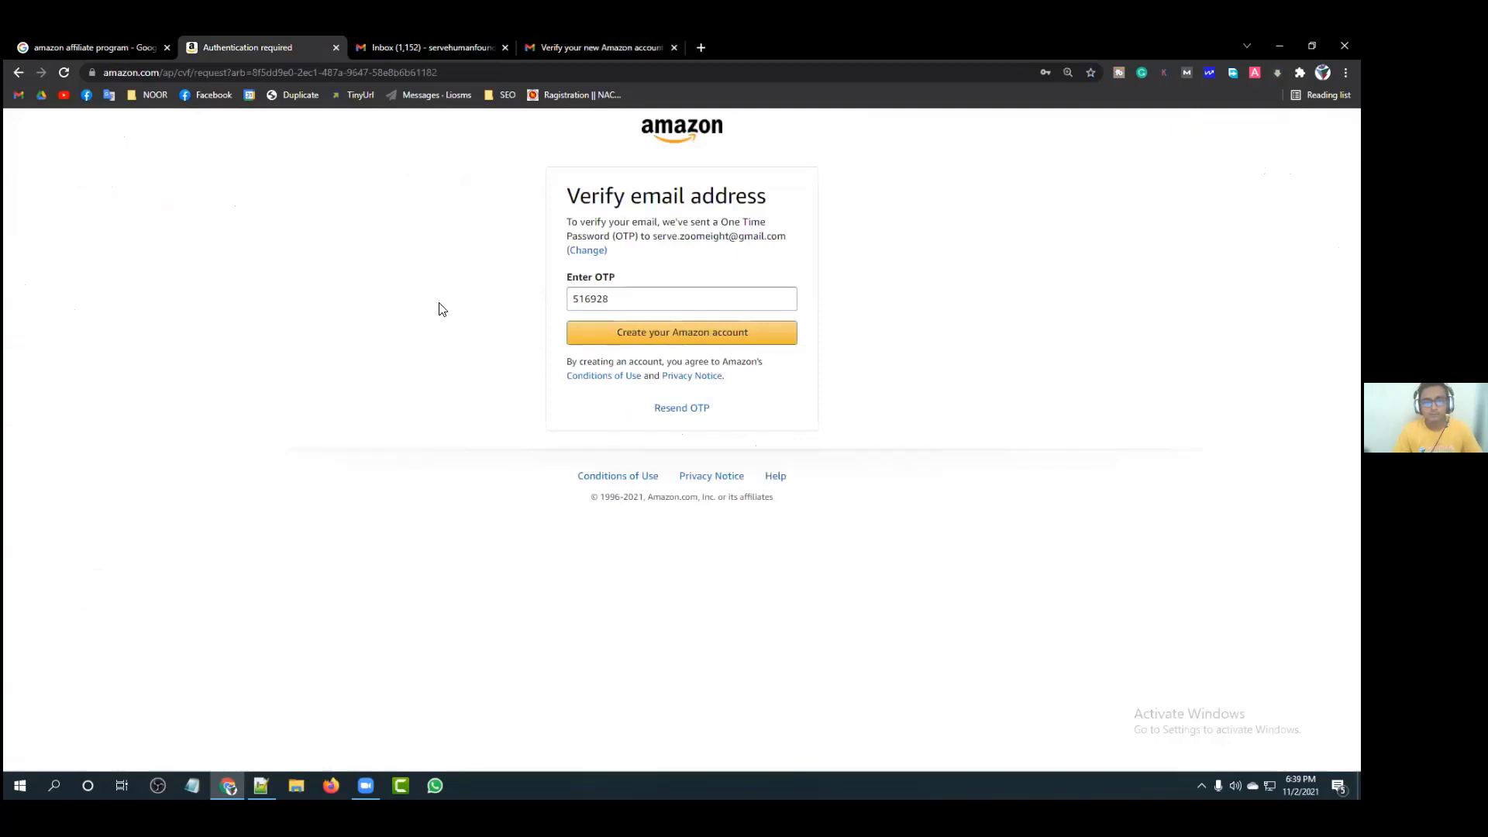
key("Return")
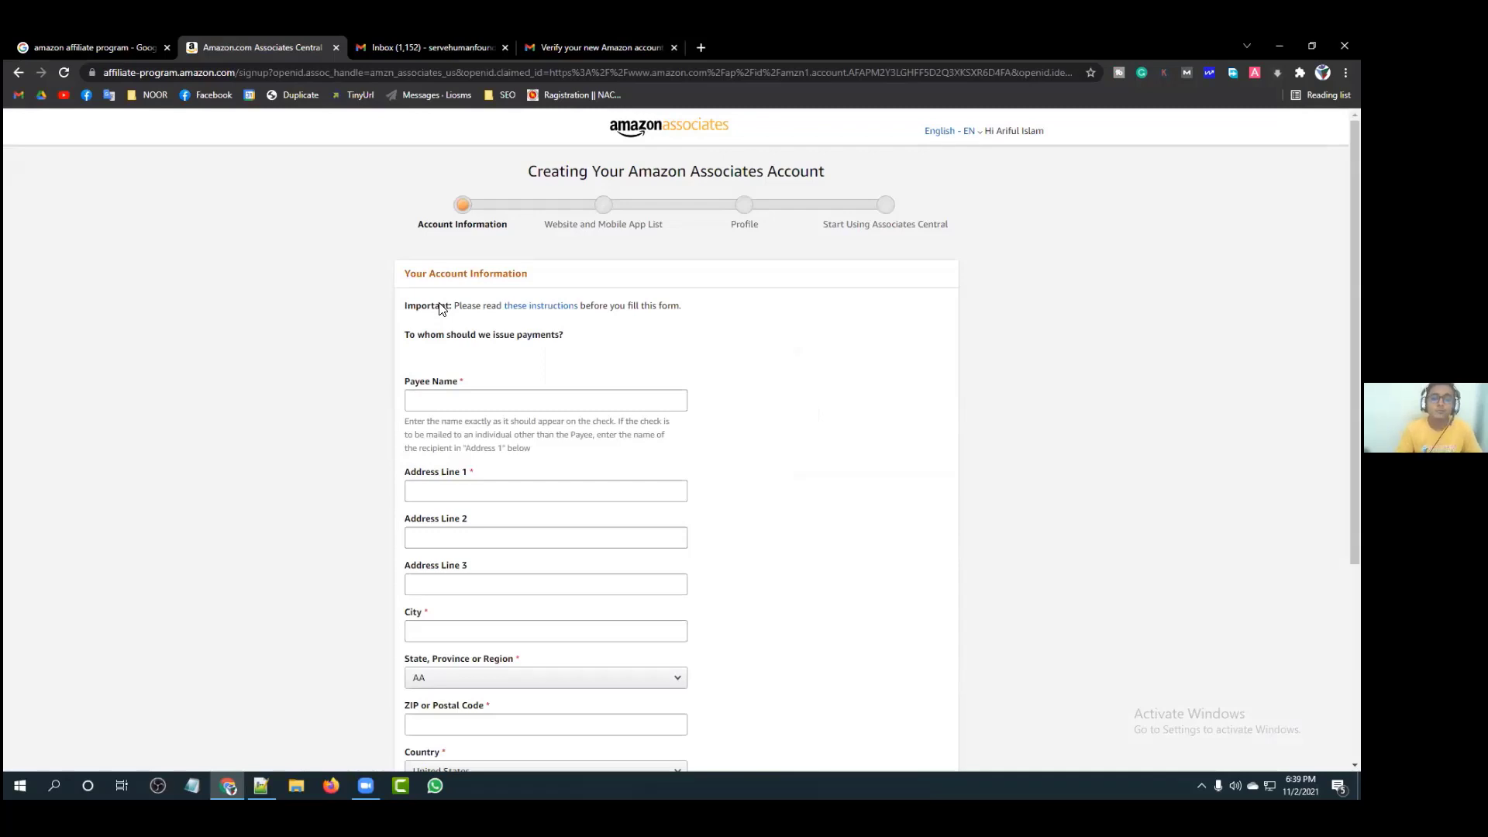
Step: Review the account information form, highlighting the payments question headings
scroll(439, 307, "down", 1)
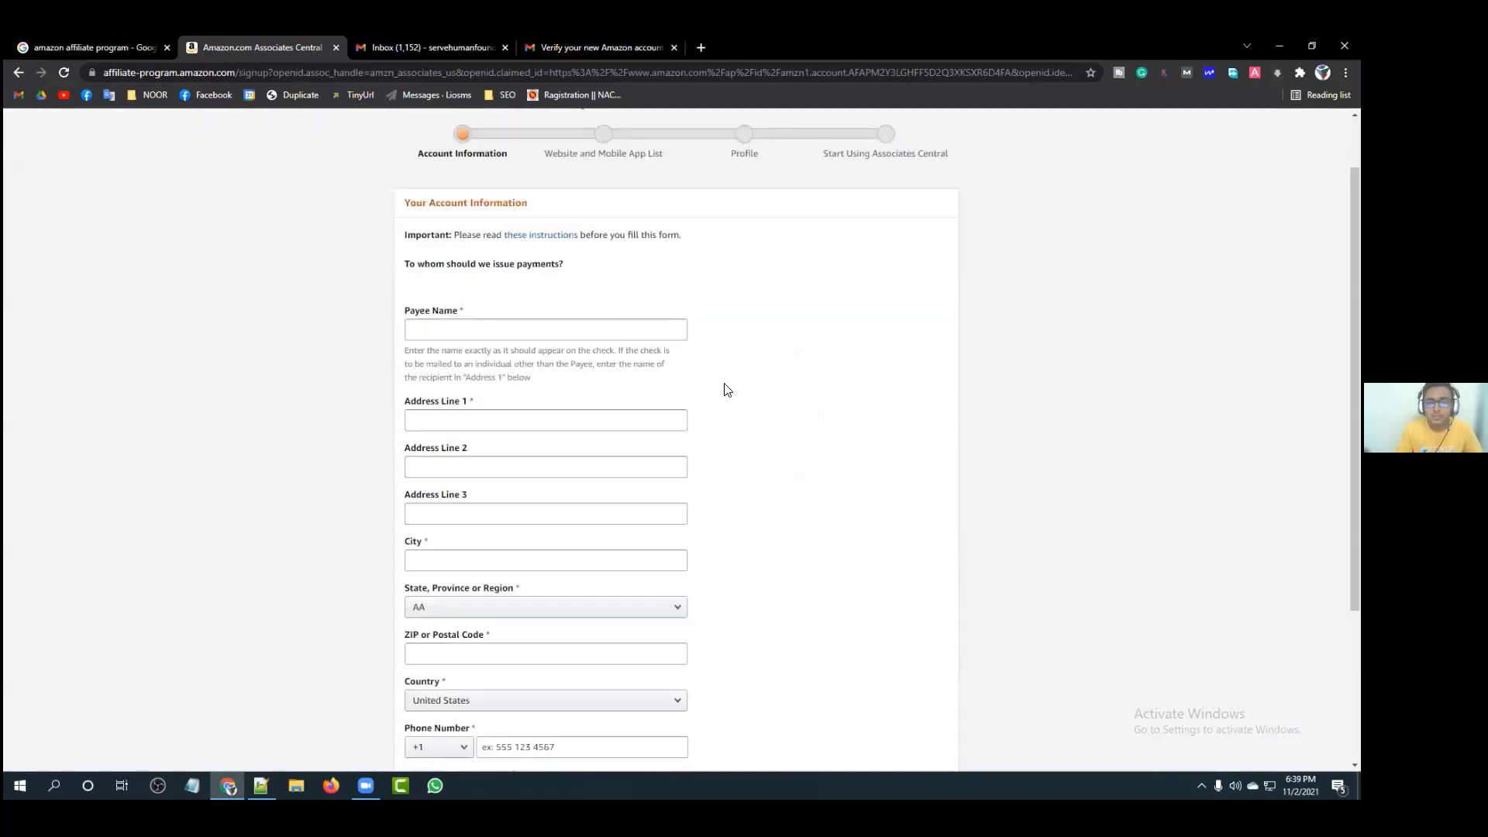
scroll(833, 409, "down", 3)
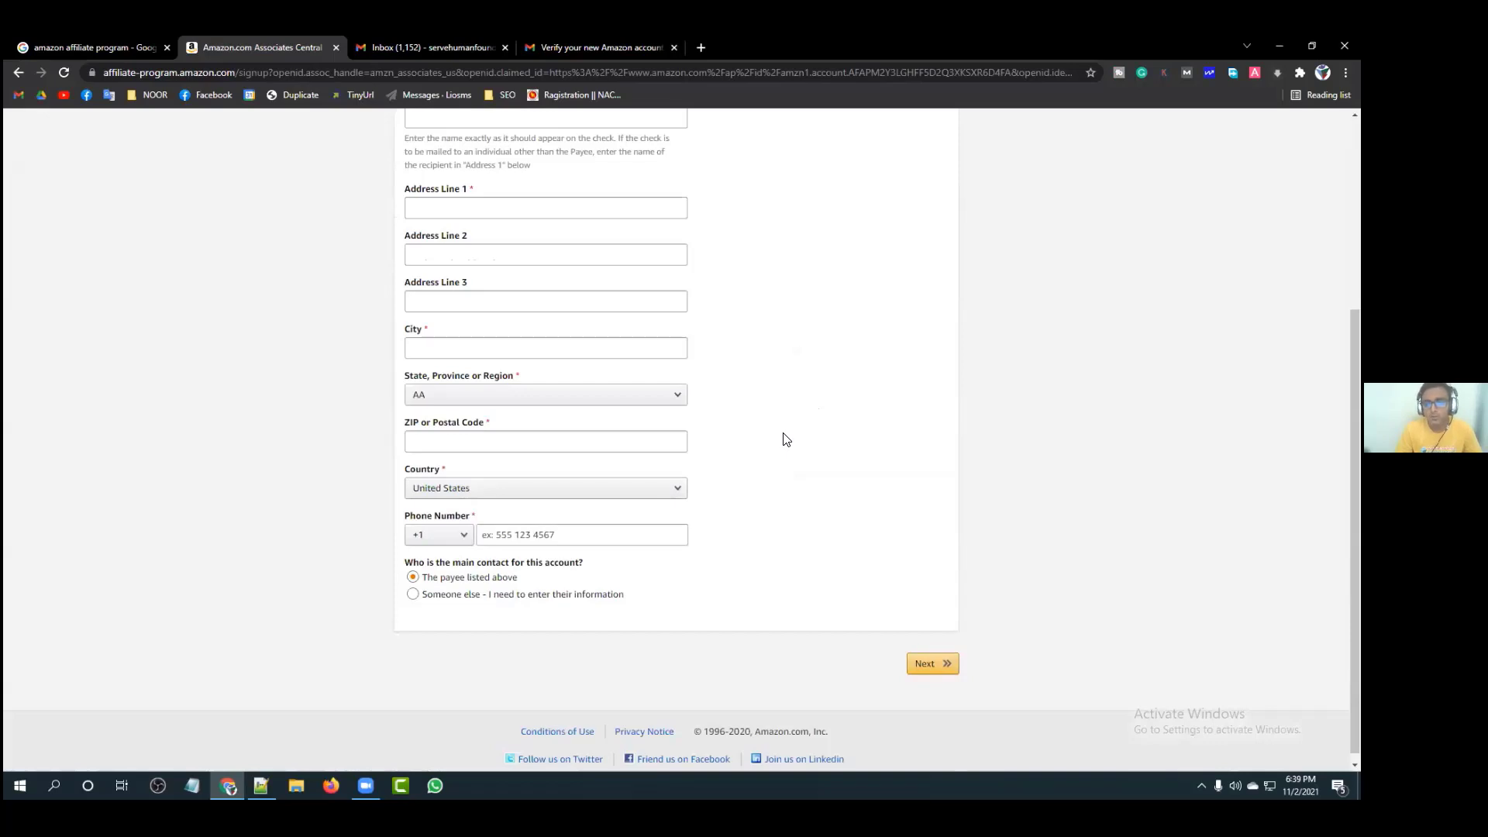
scroll(787, 439, "up", 4)
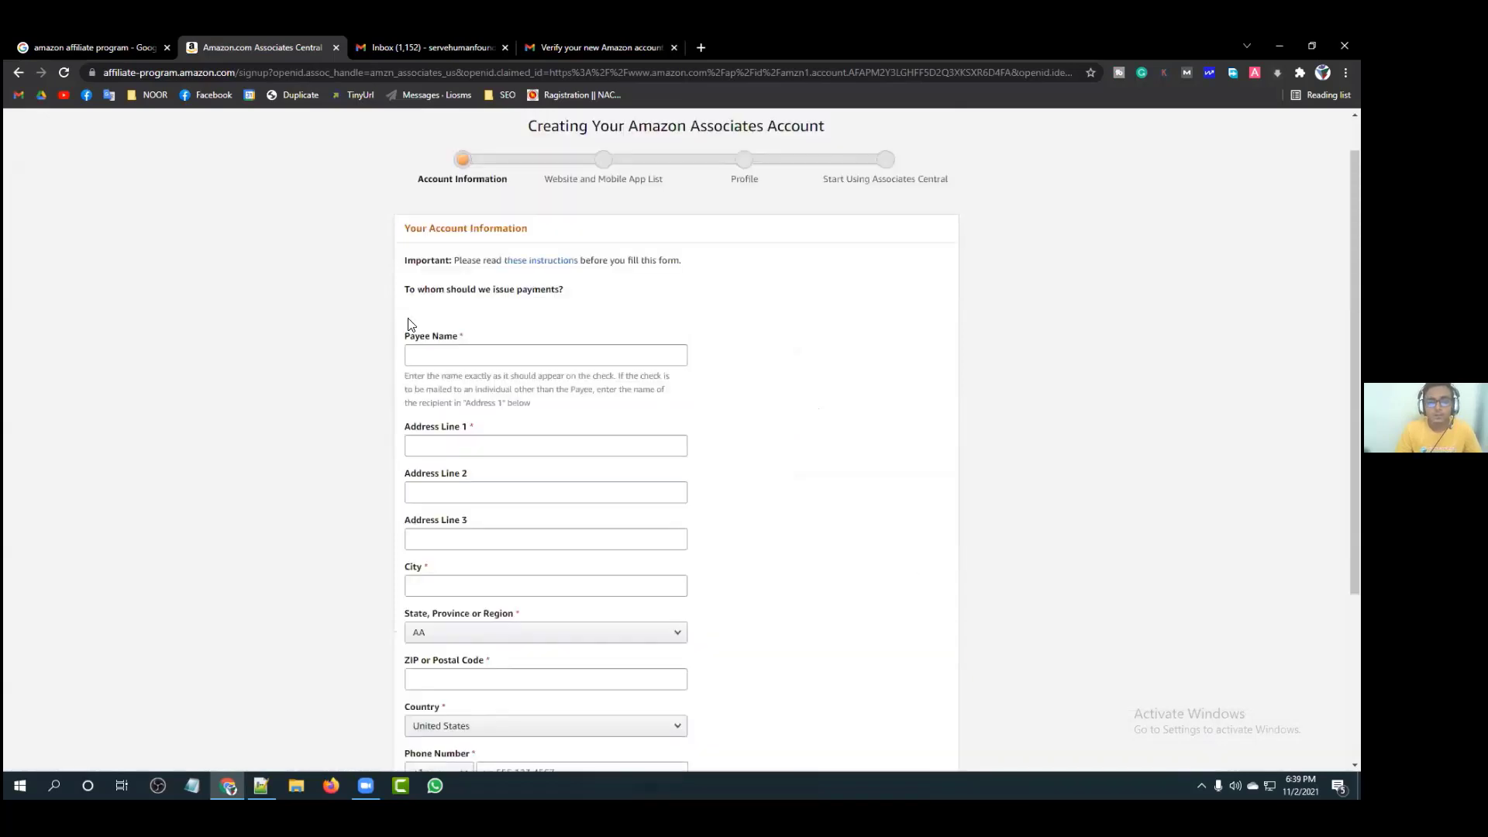
scroll(410, 324, "up", 1)
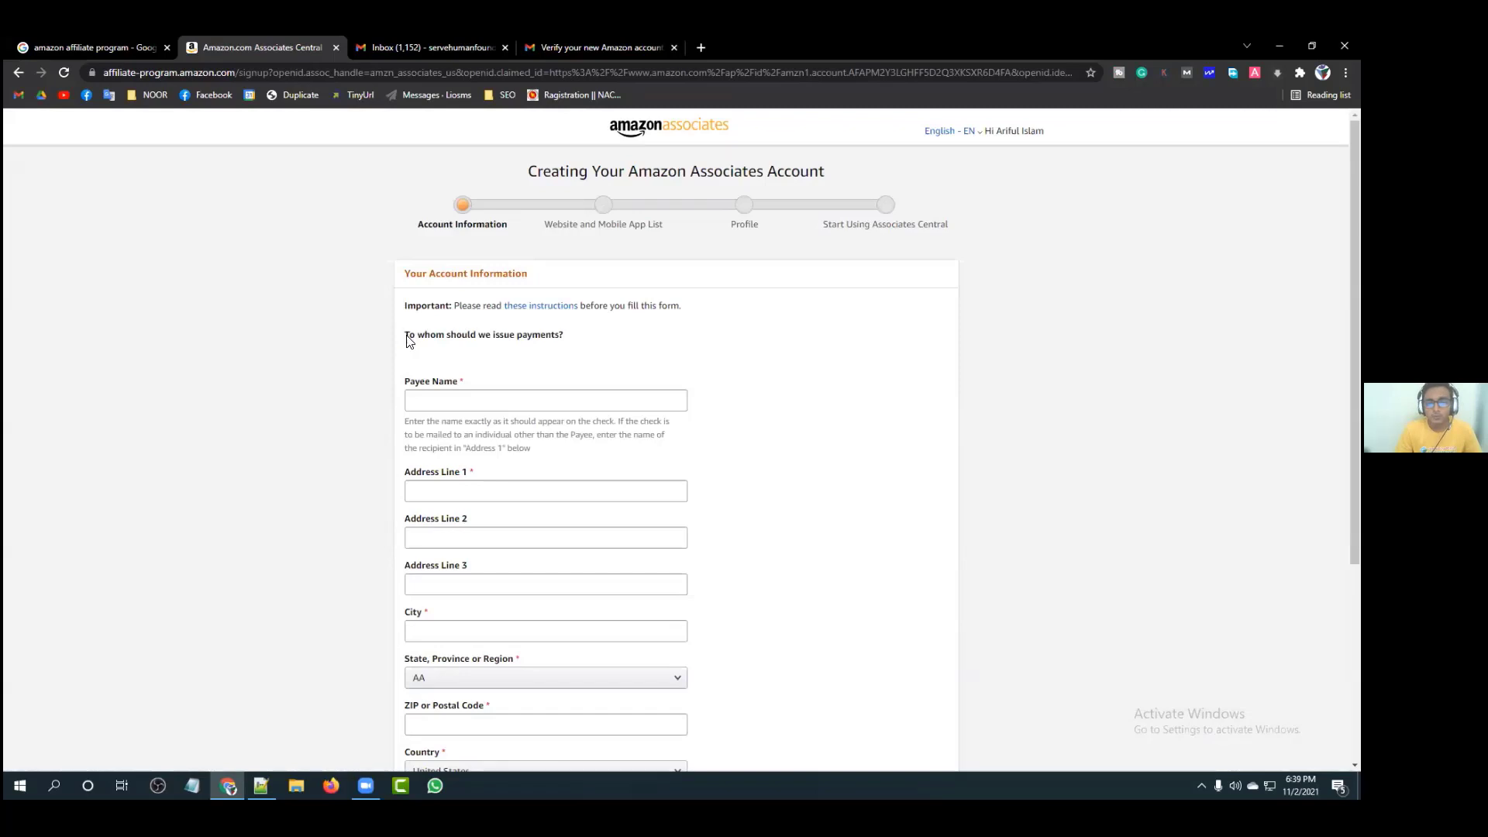
left_click_drag(404, 335, 444, 342)
triple_click(446, 340)
left_click(764, 379)
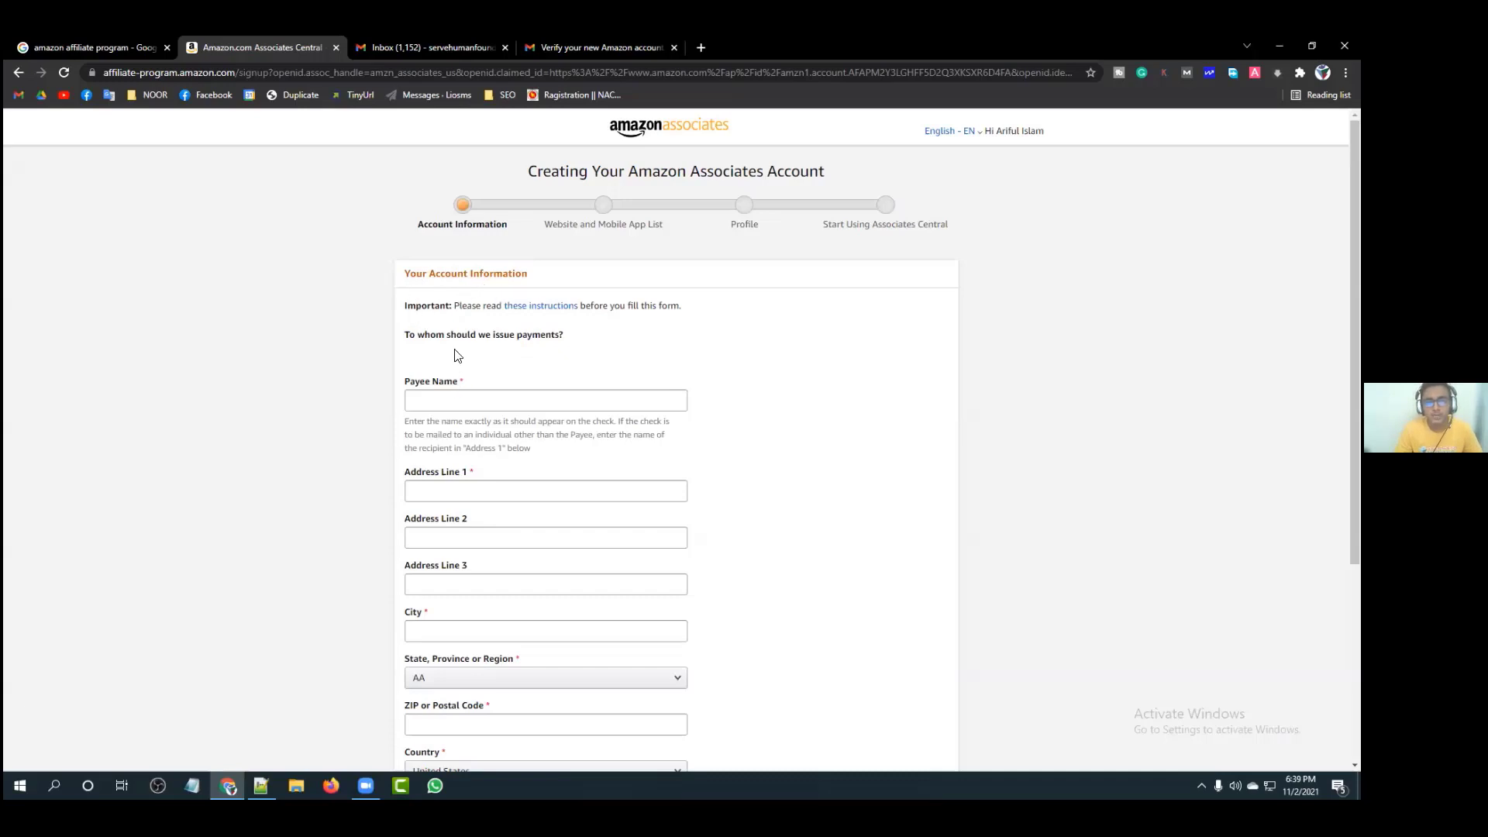
scroll(449, 324, "down", 1)
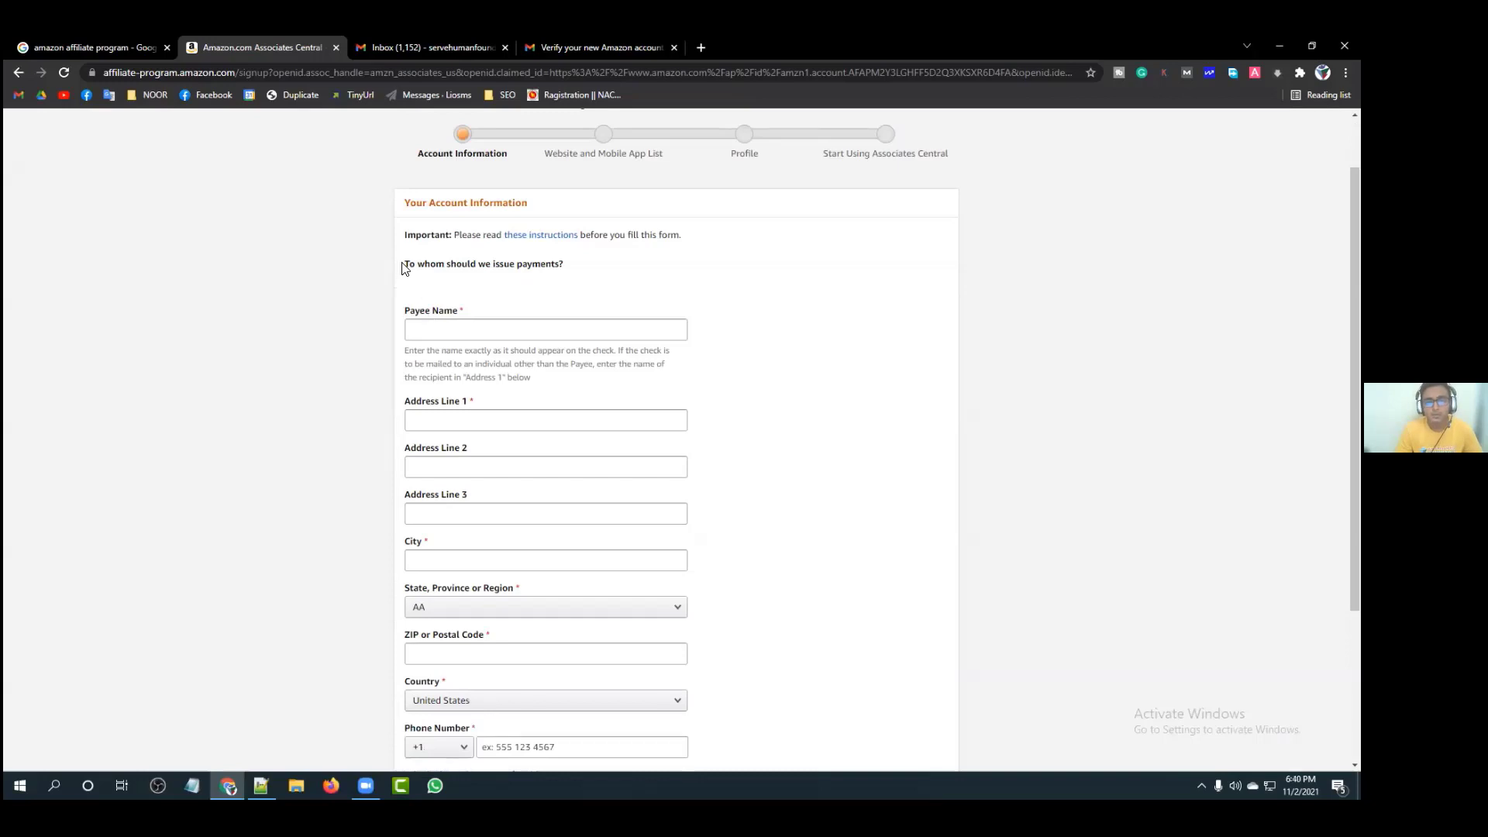
triple_click(562, 266)
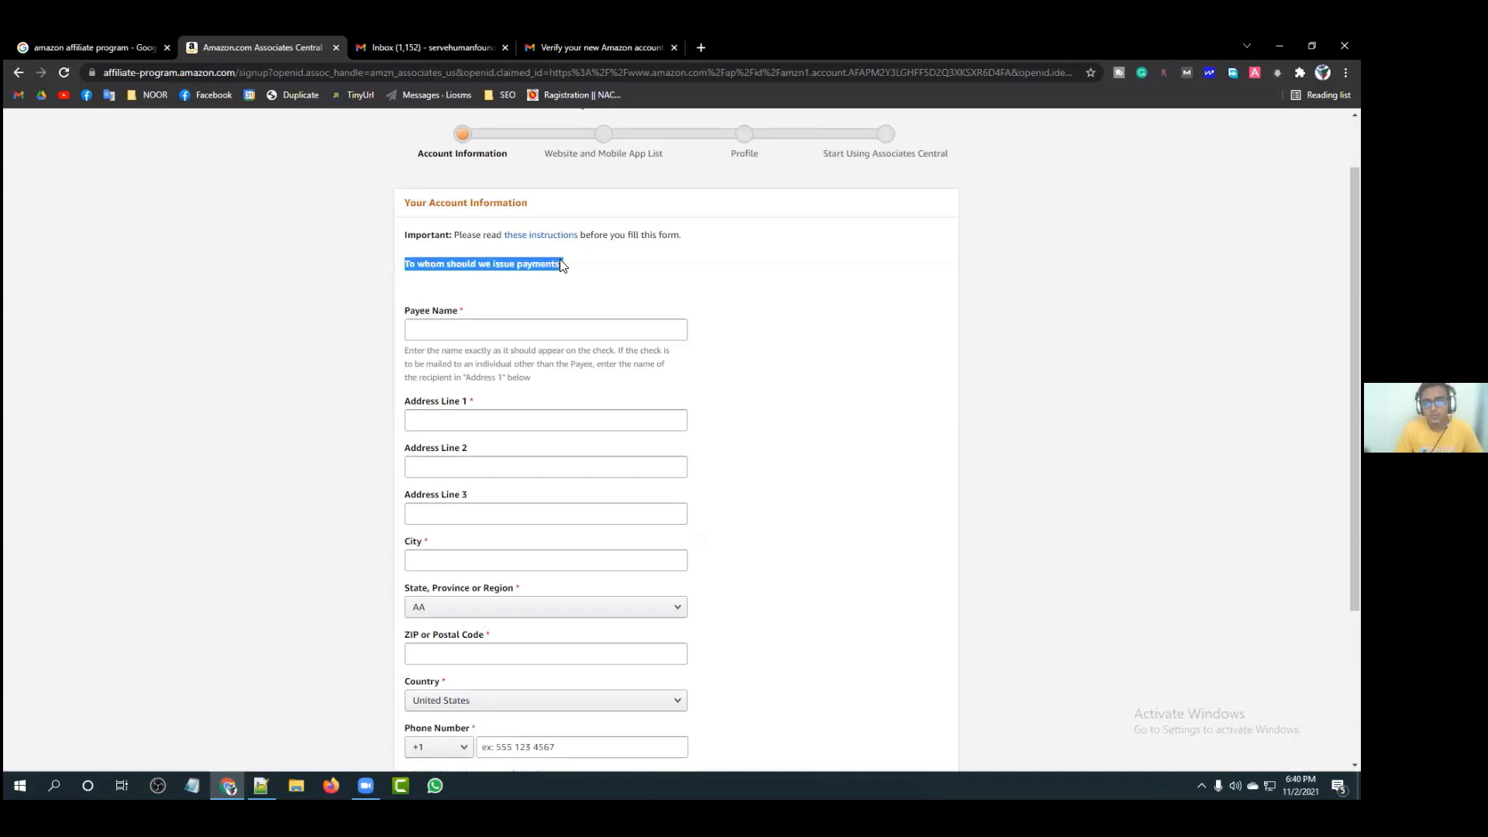
left_click(562, 266)
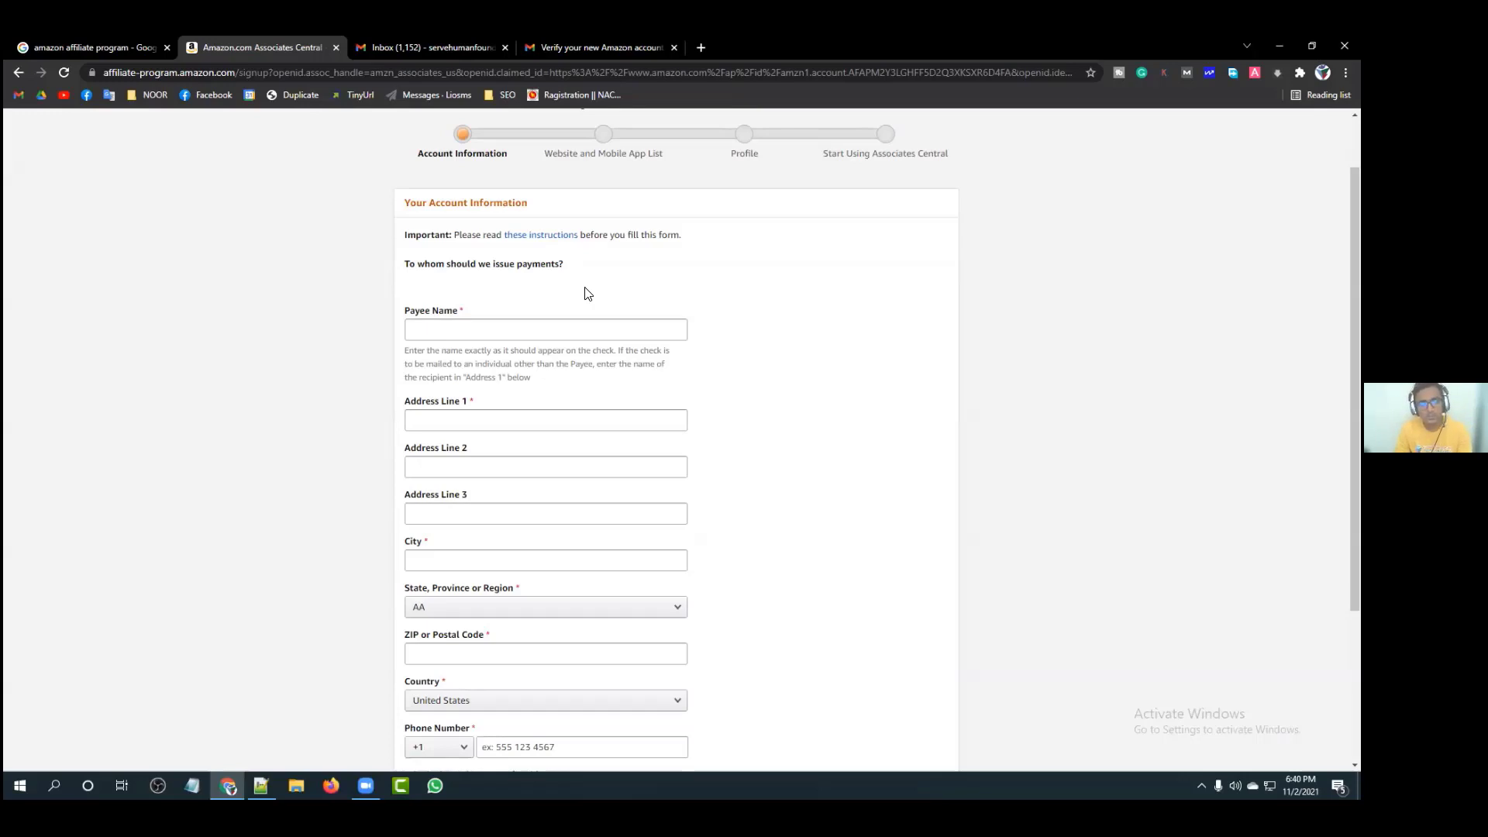
Step: Enter the payee's full name, correcting the mistyped ending
left_click(527, 331)
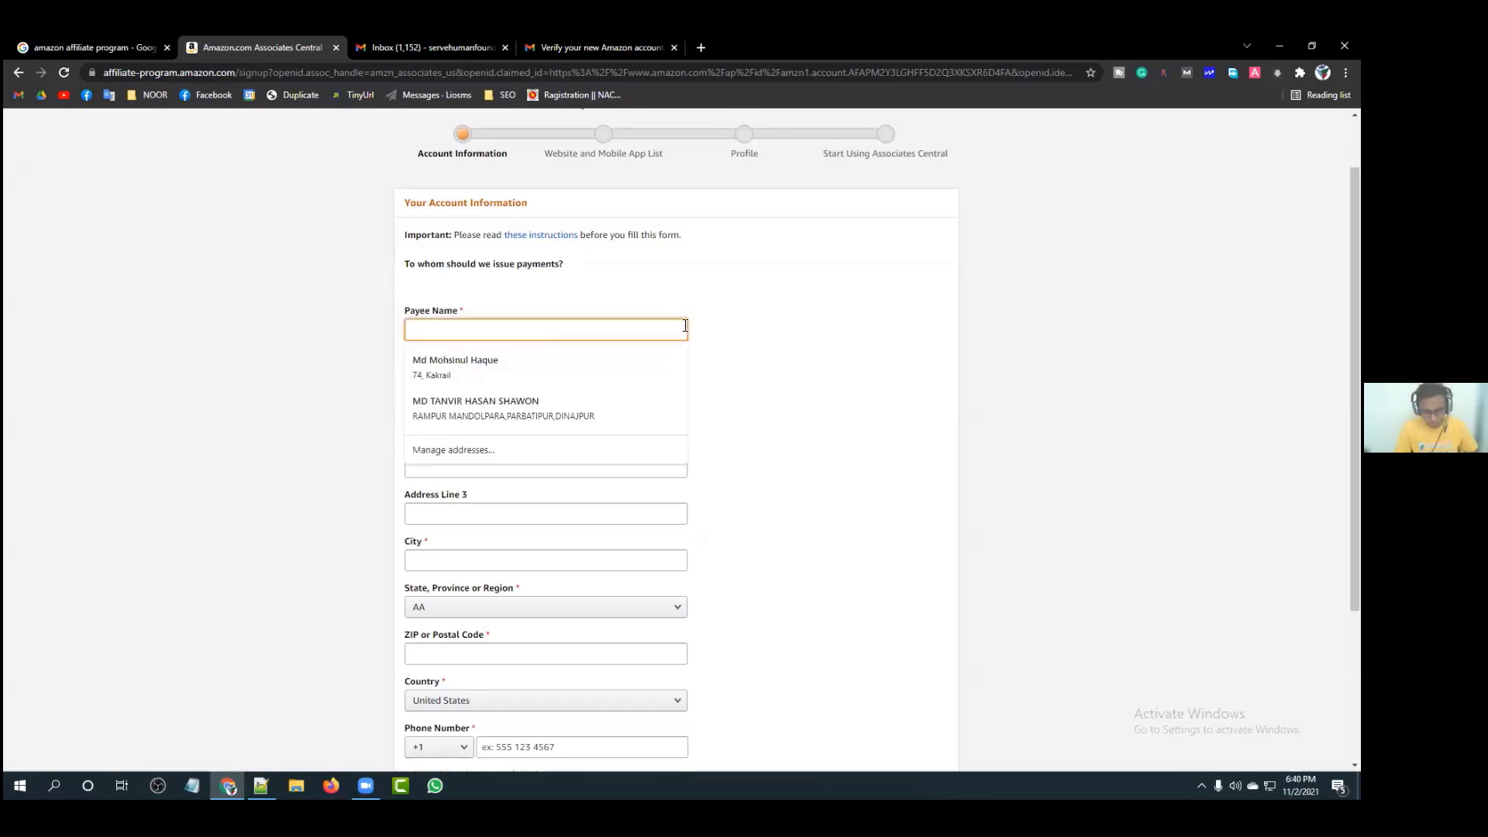
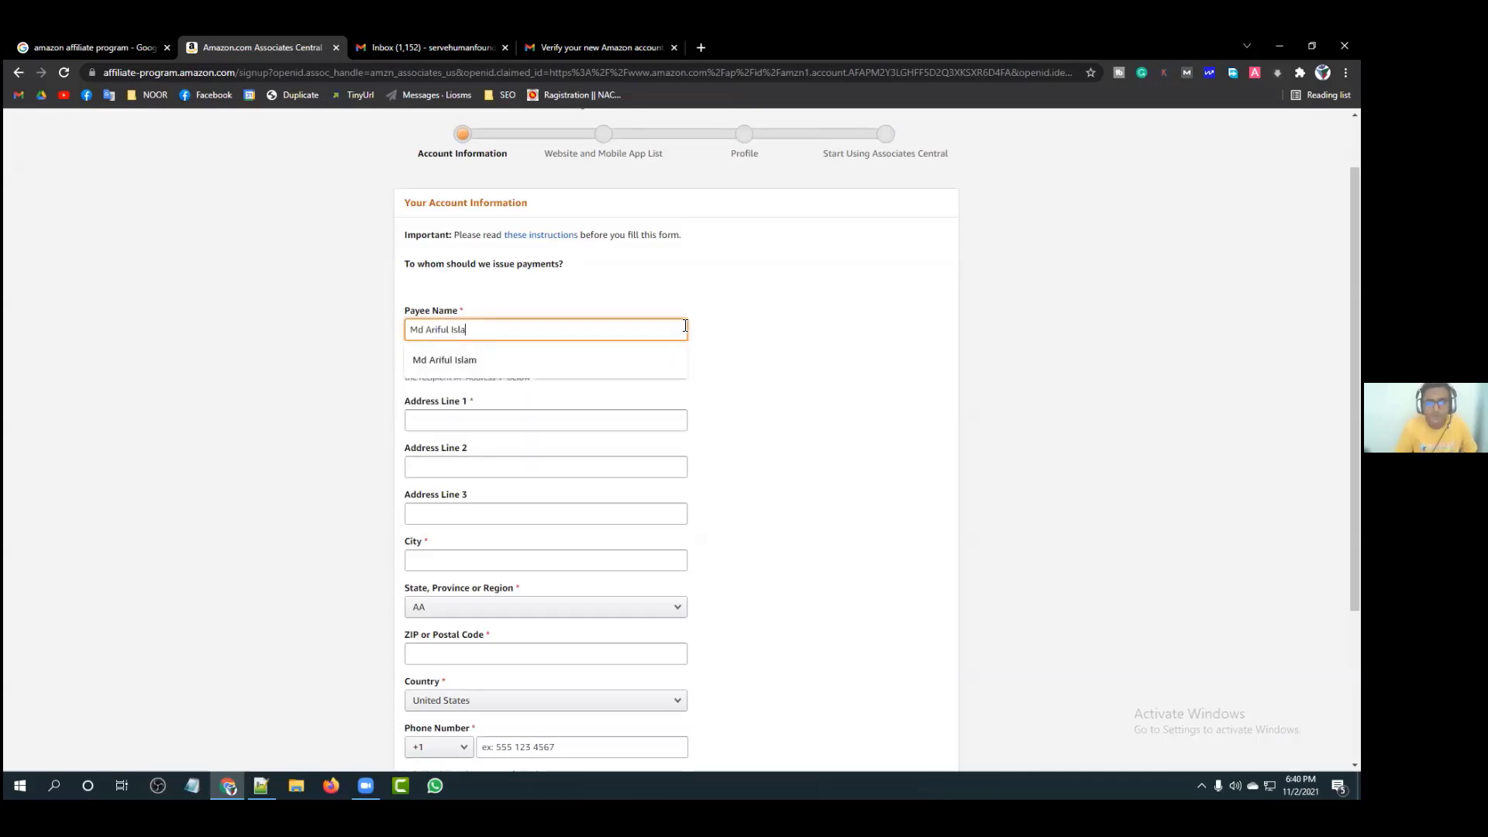
left_click(796, 350)
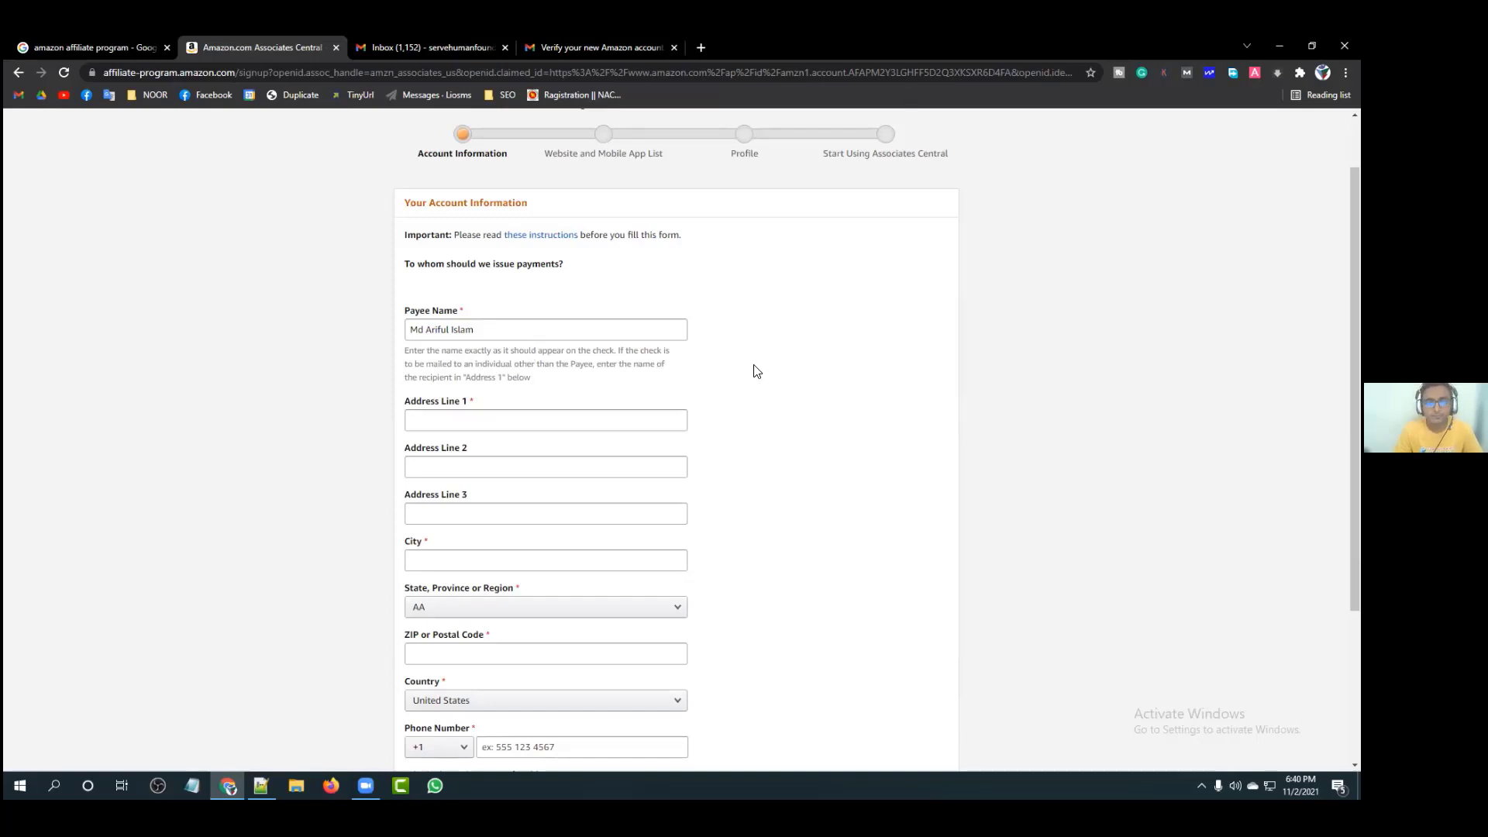
Step: Bring up Chrome's saved-address suggestions in Address Line 1
scroll(756, 371, "down", 1)
scroll(521, 278, "down", 1)
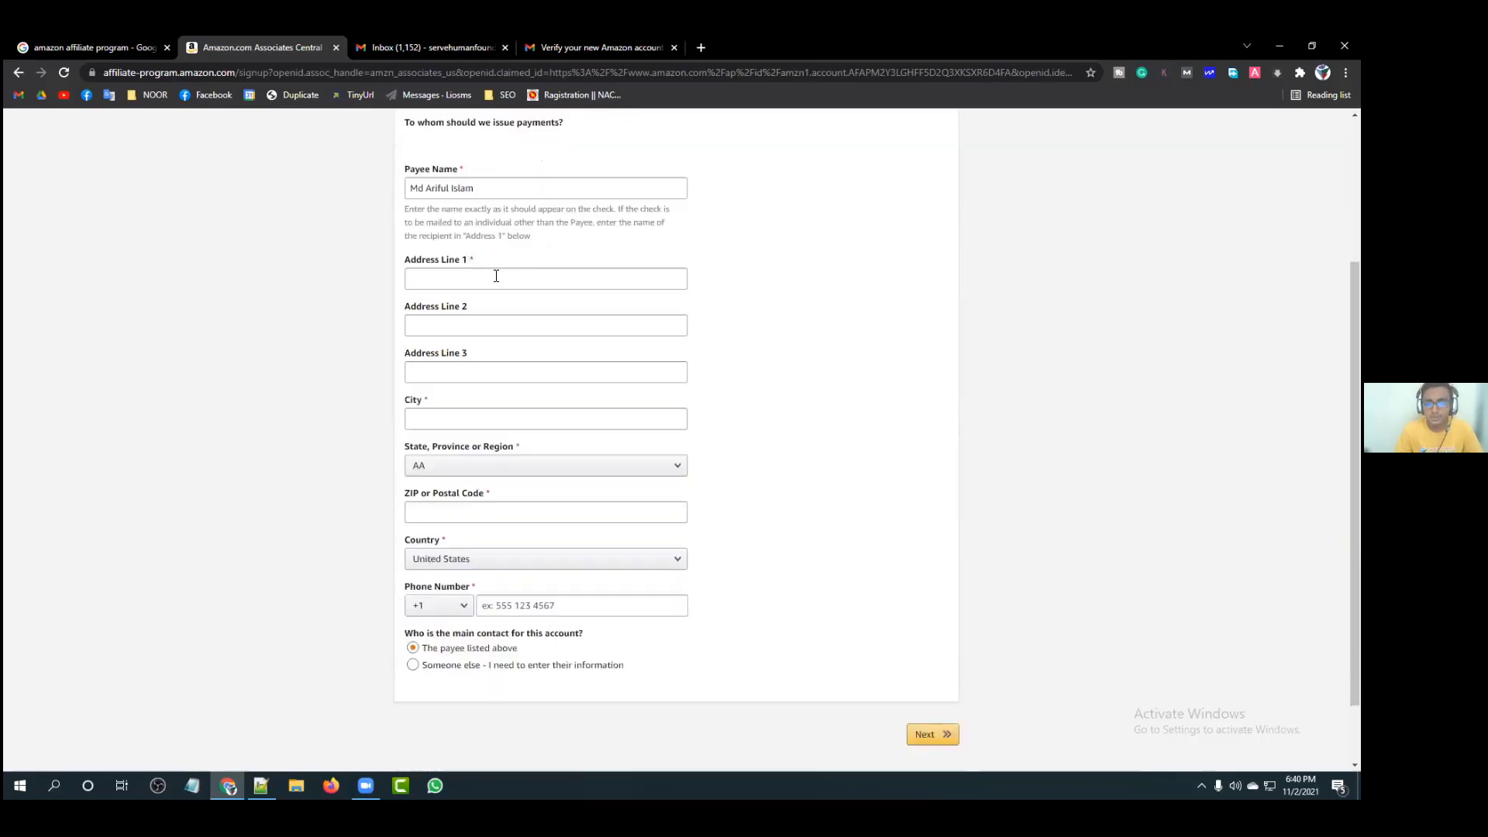
left_click(496, 276)
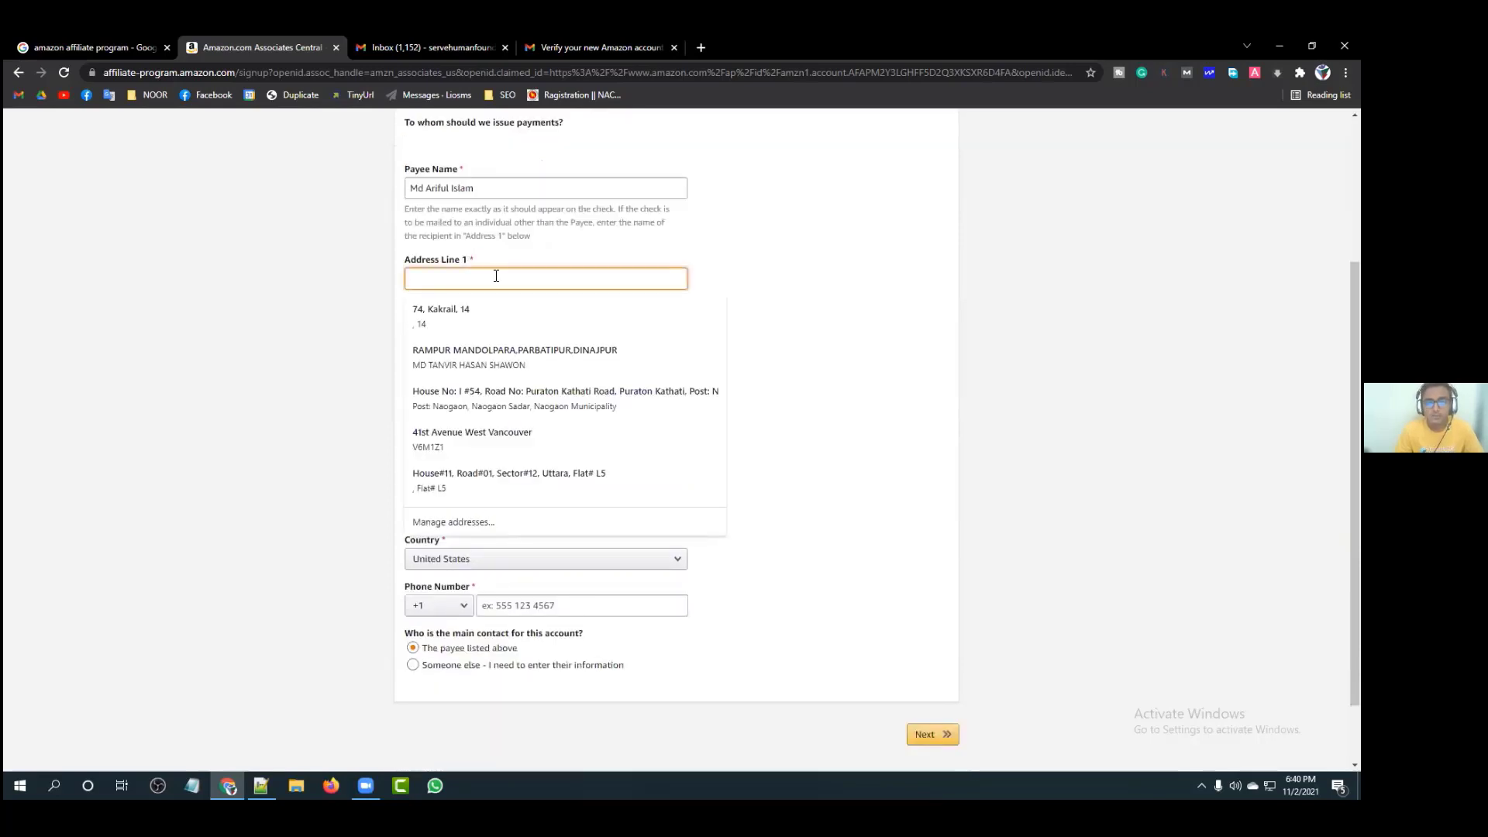
left_click(865, 271)
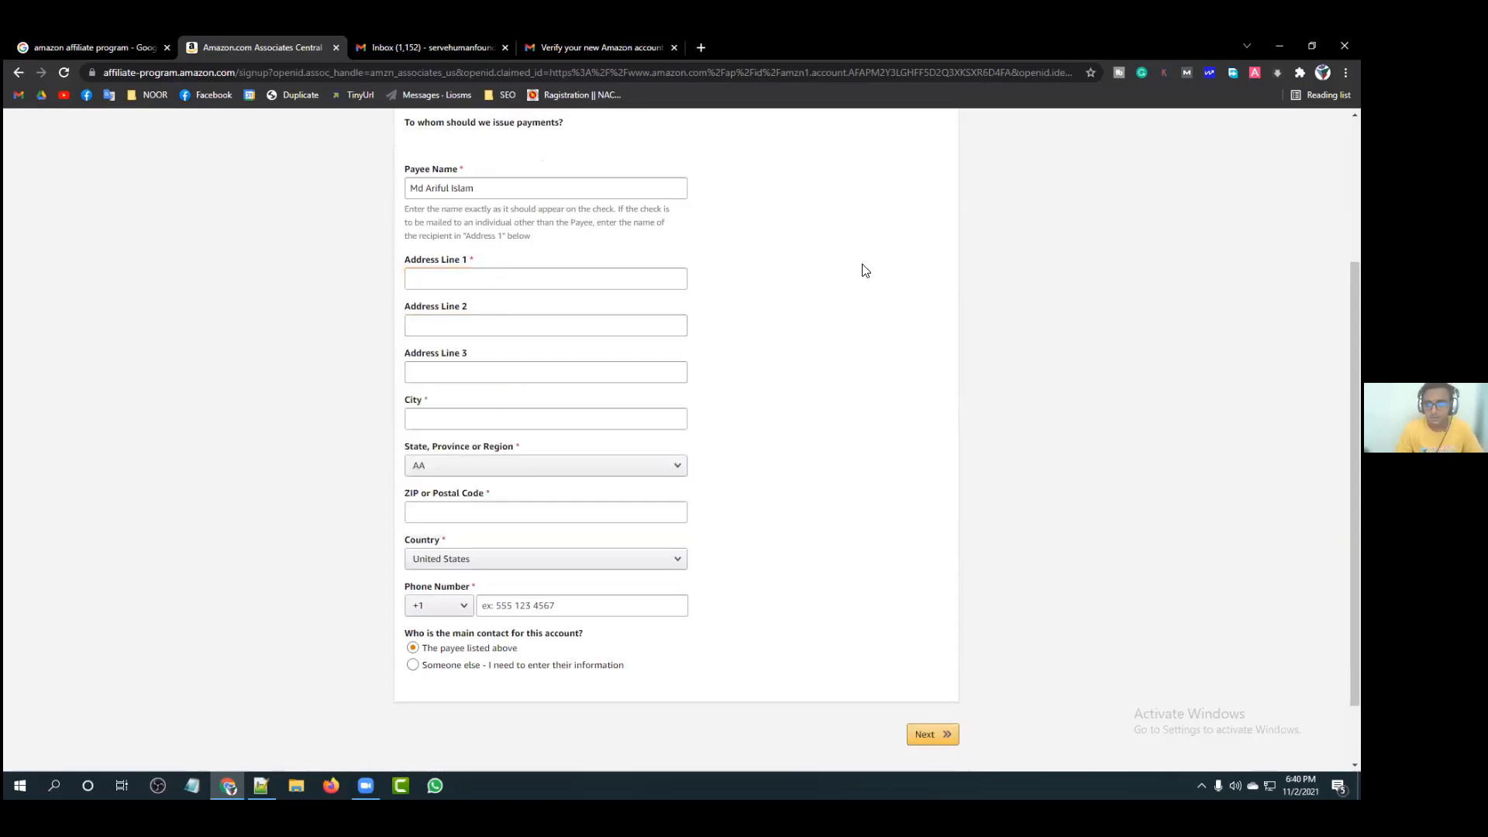
left_click(489, 282)
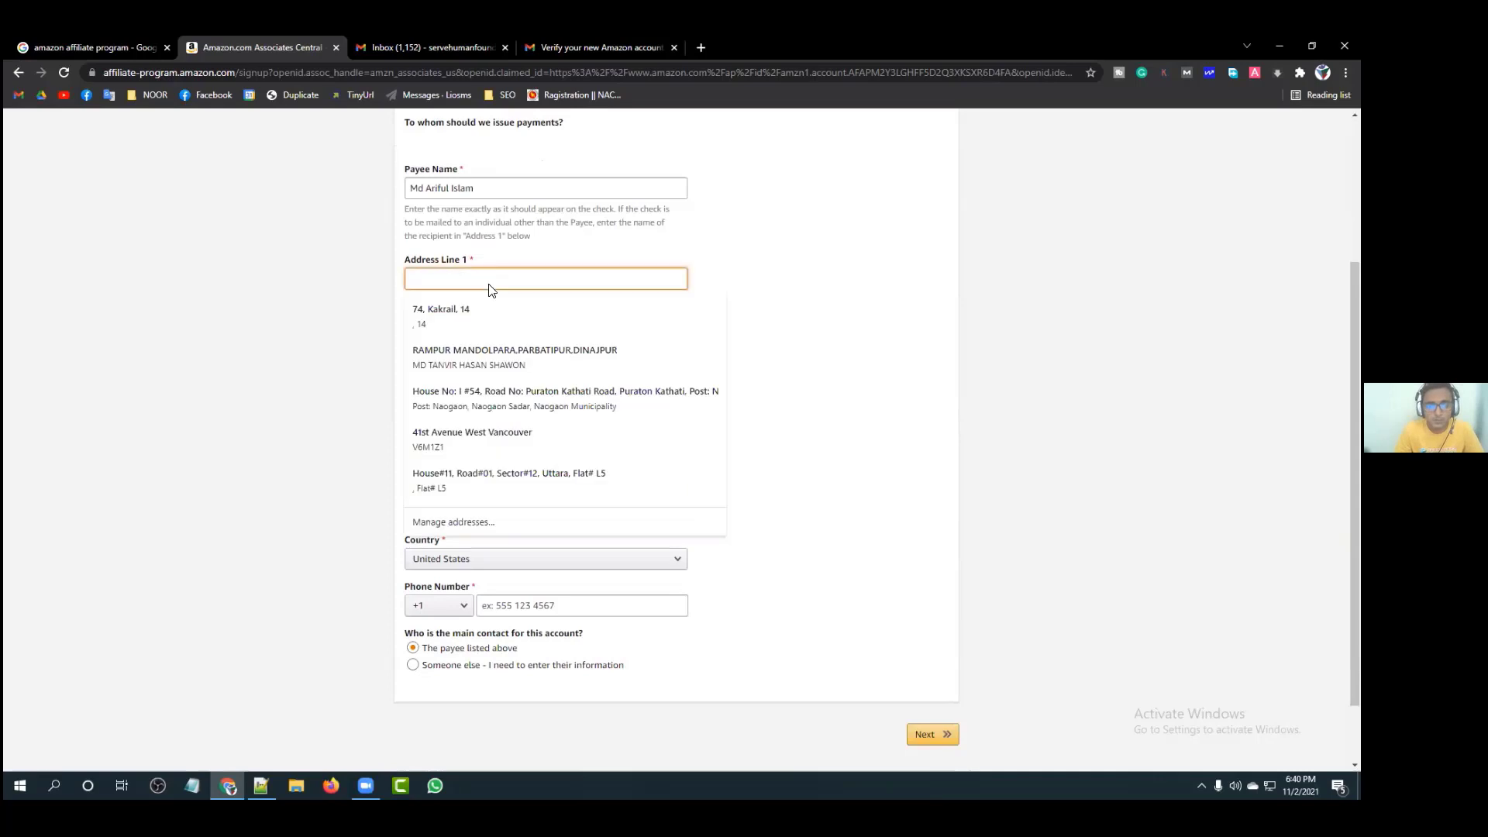
Step: Autofill the address from the first saved entry, trim Address Line 2, and add the building name to Line 1
left_click(488, 320)
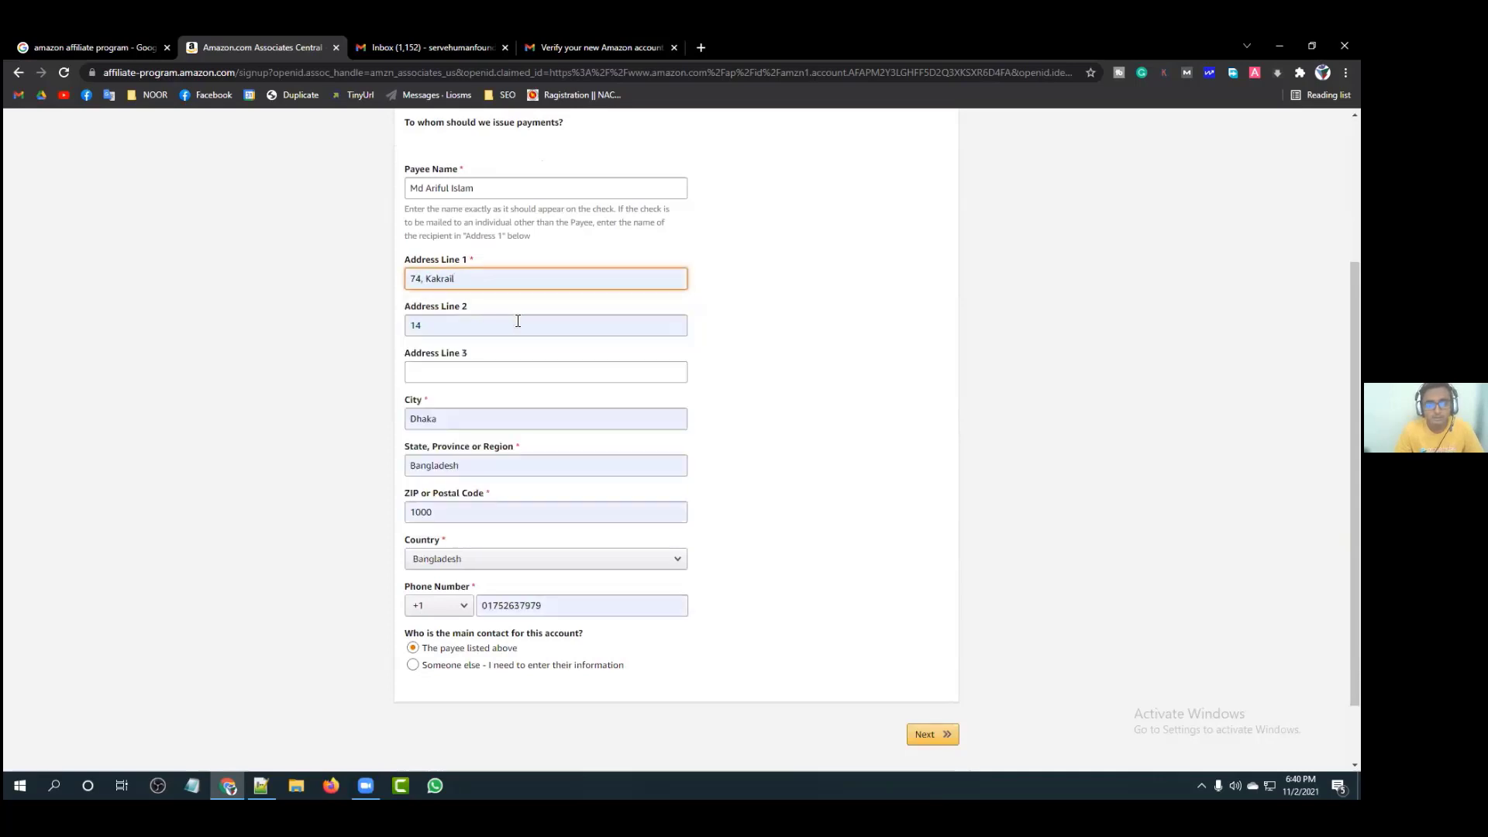
left_click(499, 322)
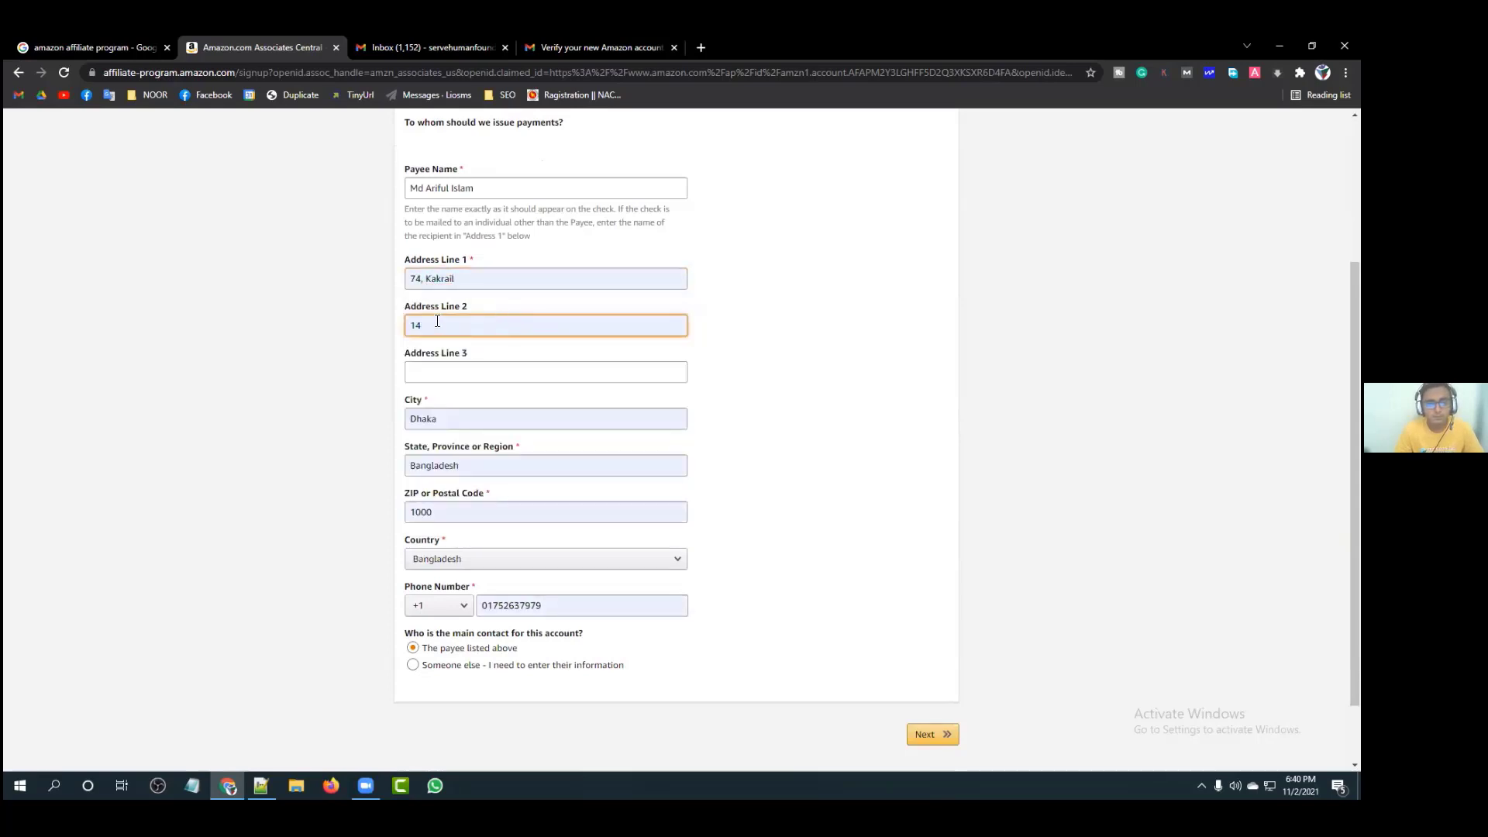
left_click_drag(437, 320, 379, 324)
key("BackSpace")
left_click(485, 273)
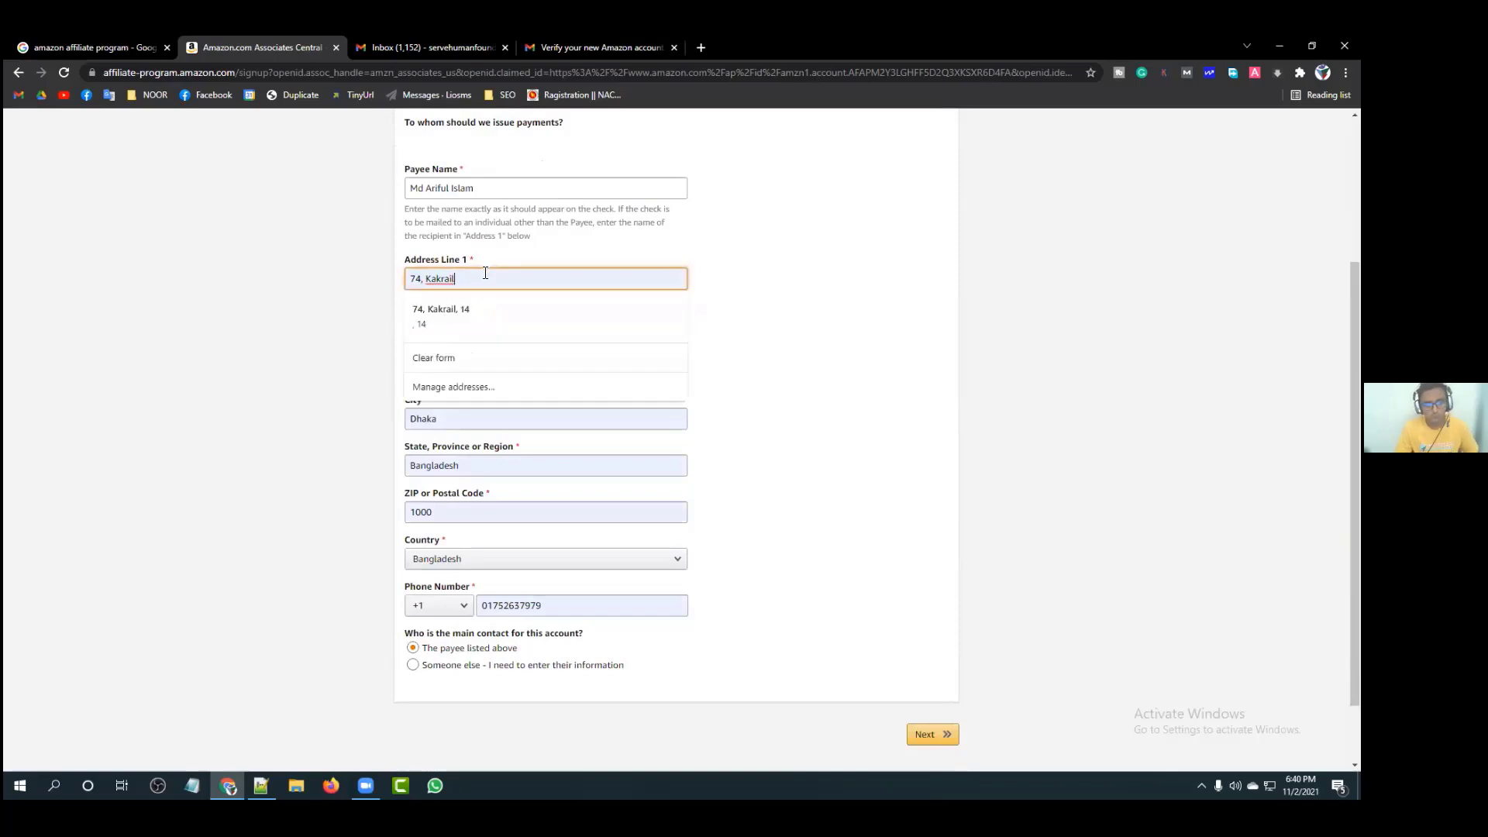
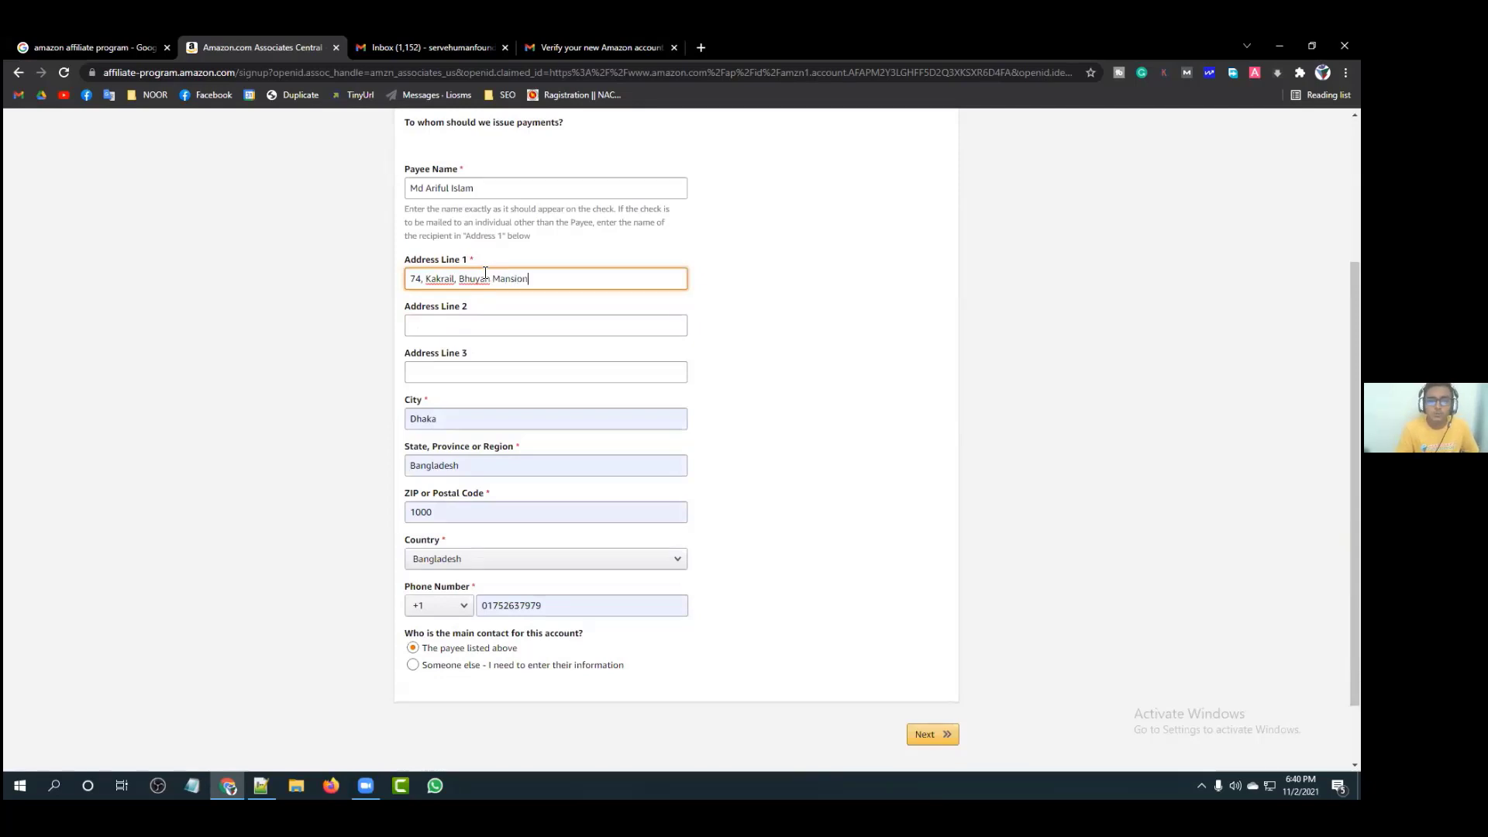
left_click(762, 301)
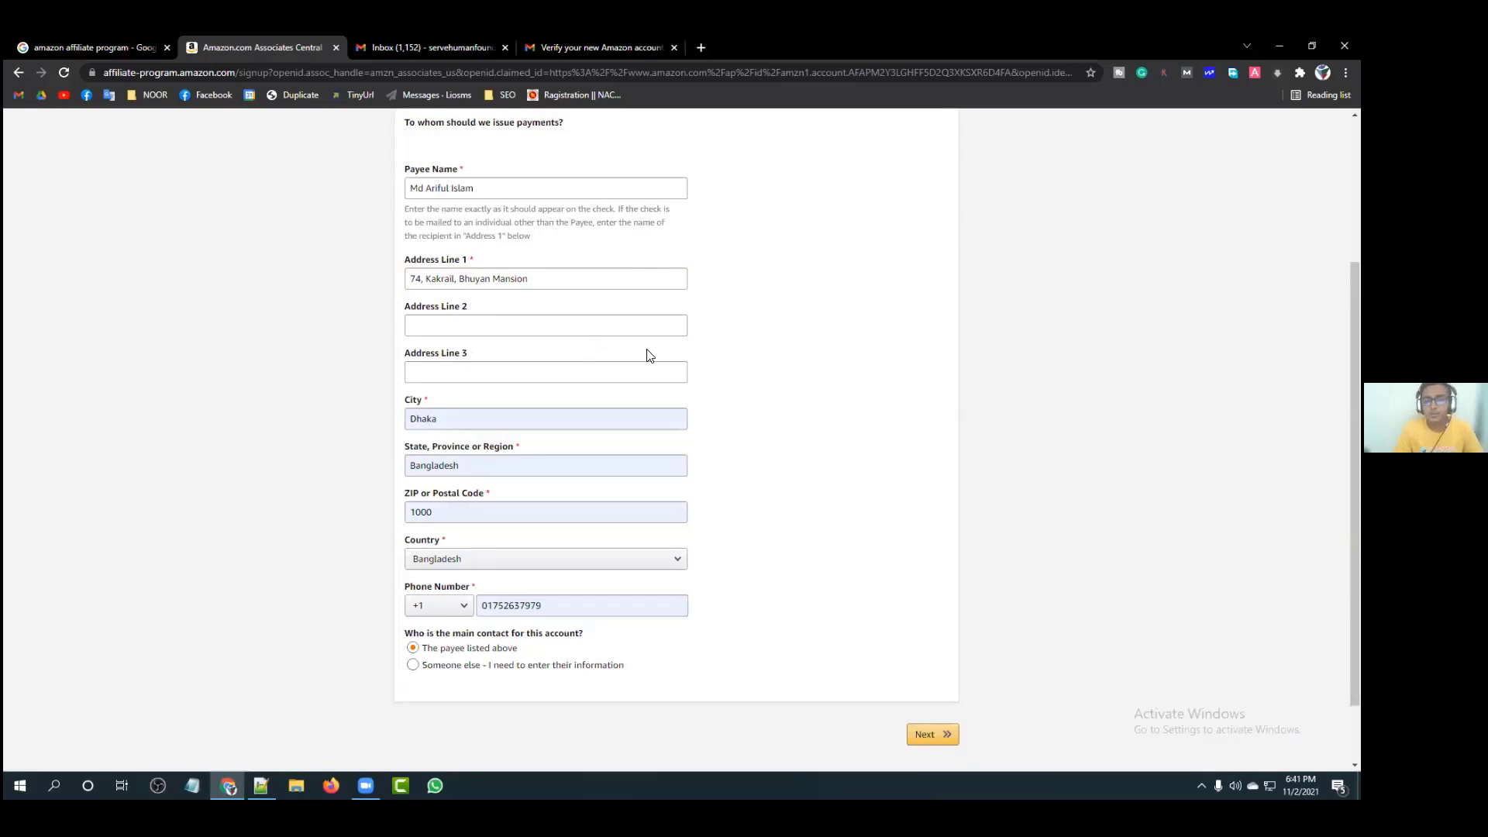
scroll(620, 344, "down", 2)
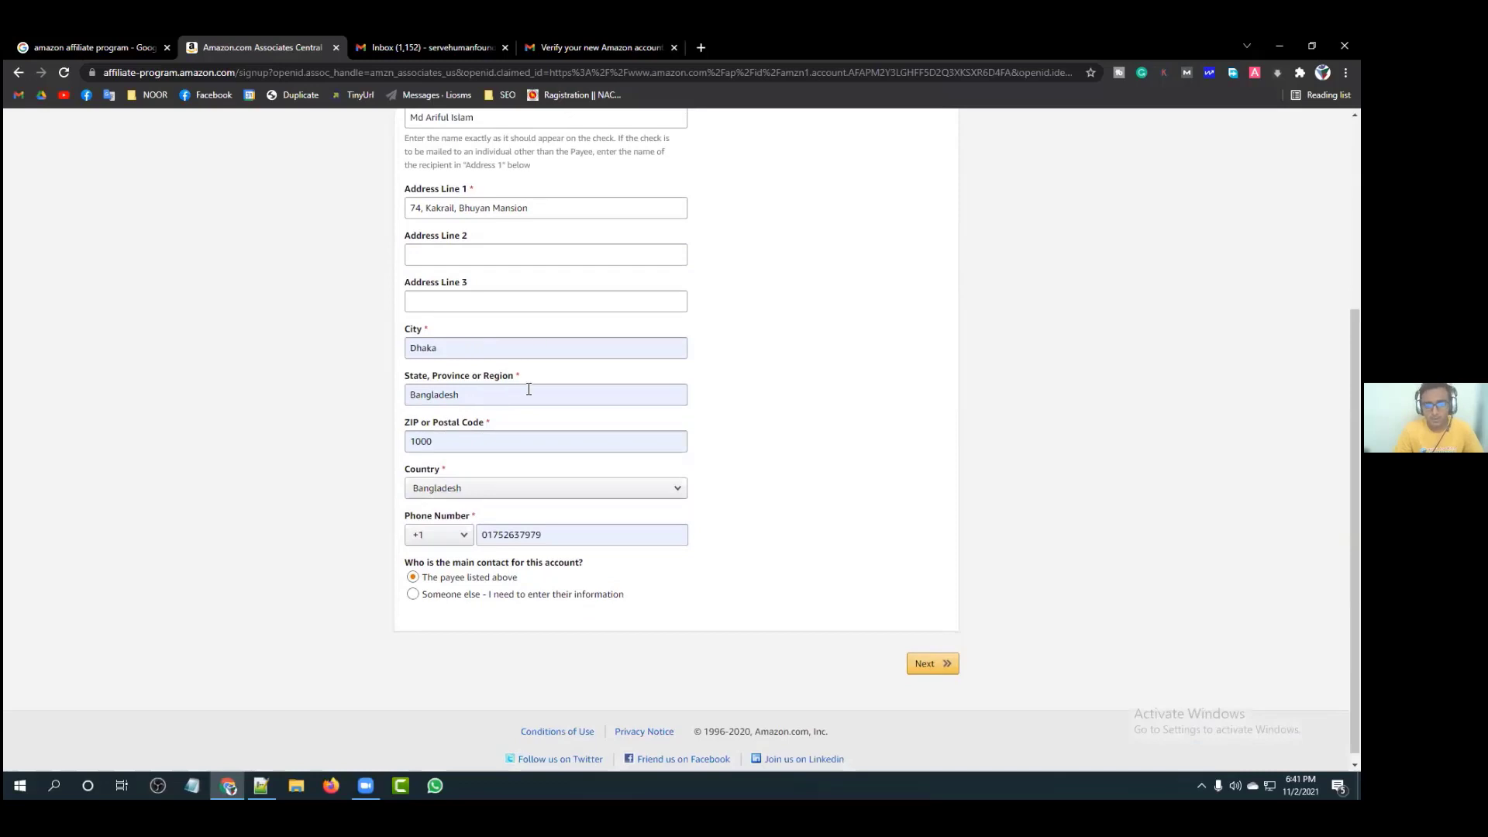
scroll(529, 389, "down", 1)
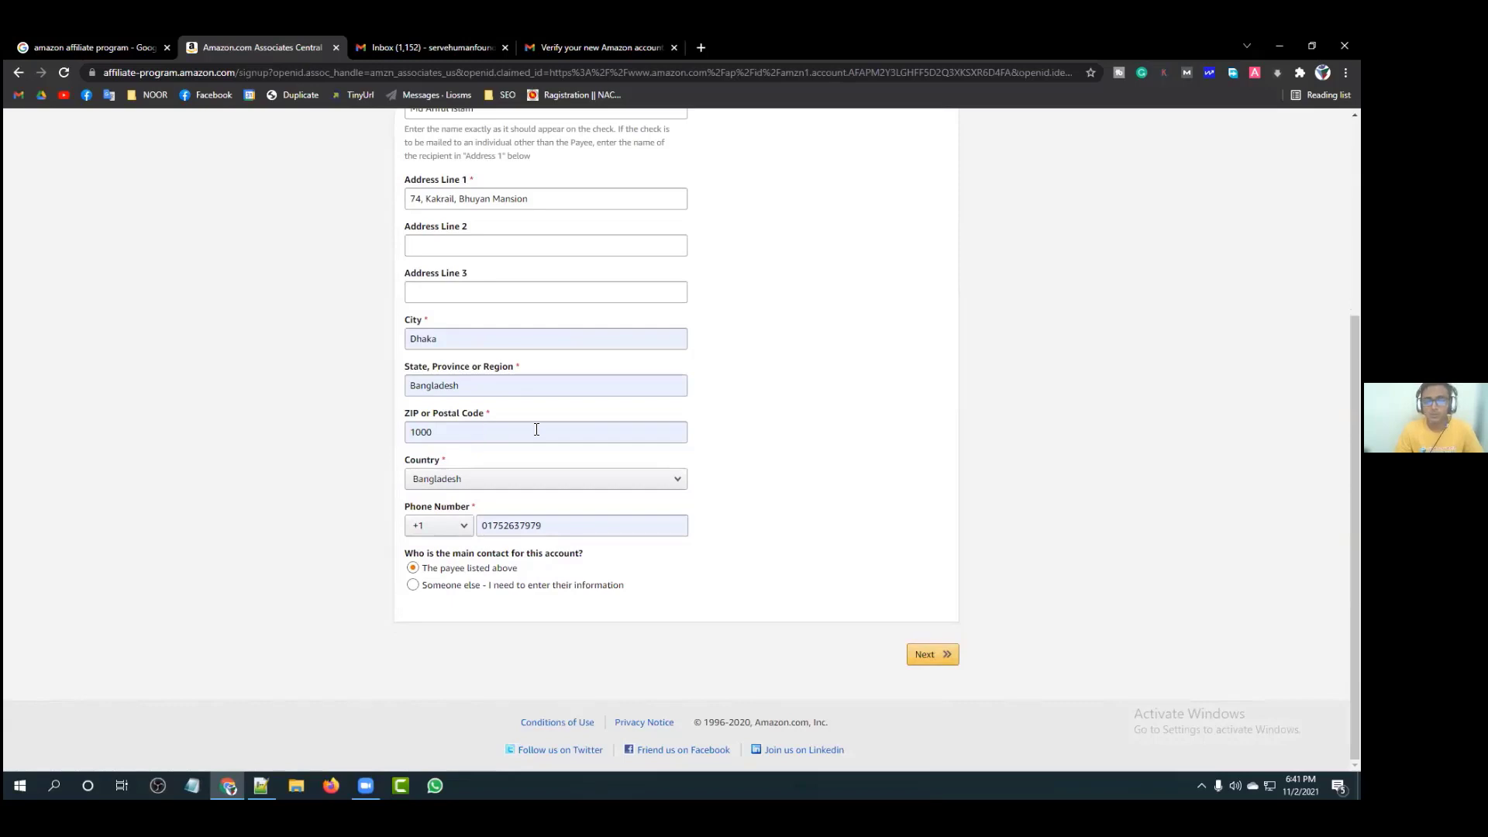
Step: Set the payee's country to Bangladesh
left_click(623, 482)
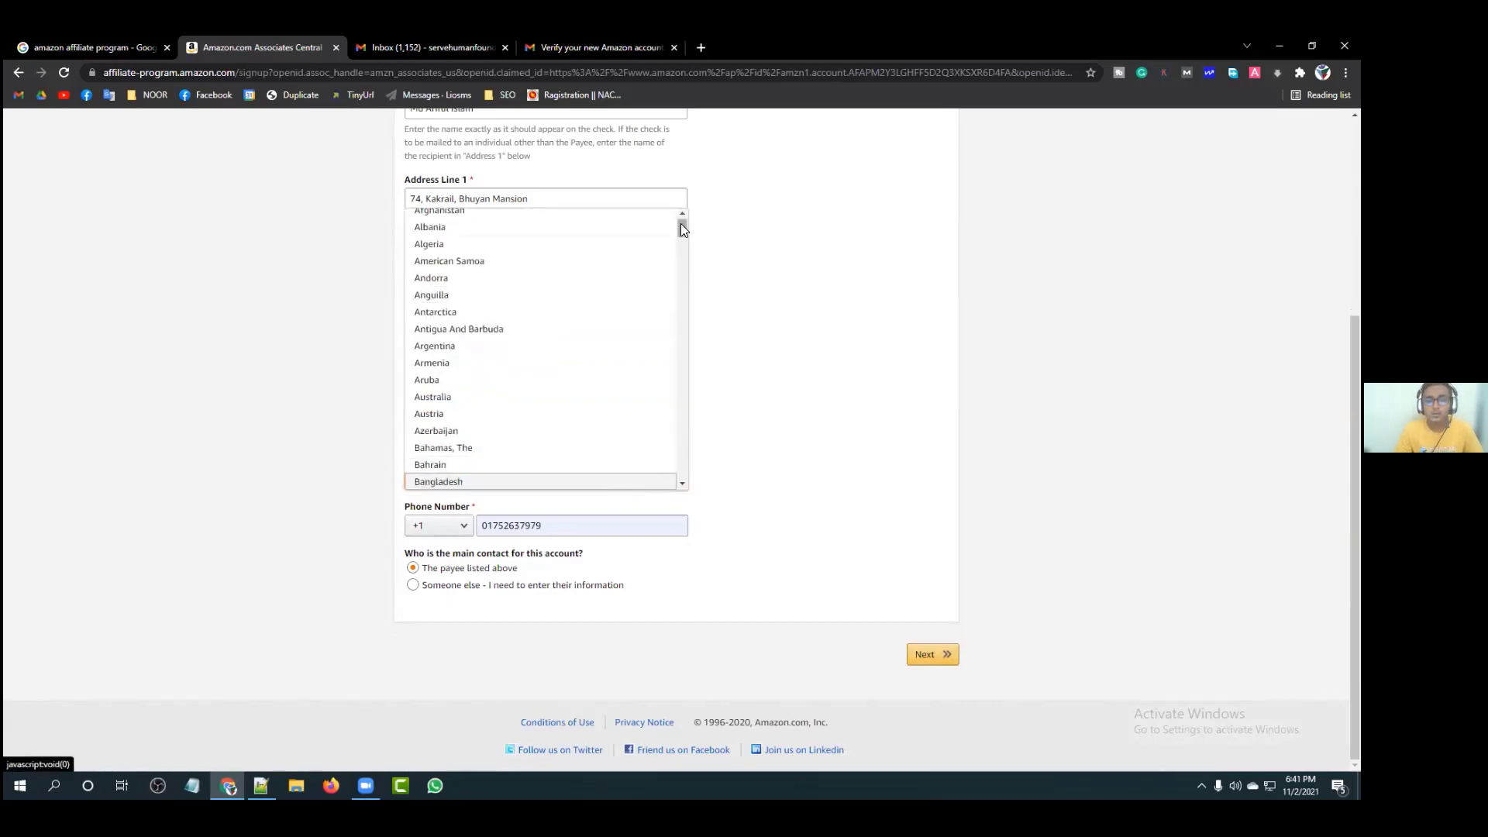
left_click_drag(680, 220, 680, 233)
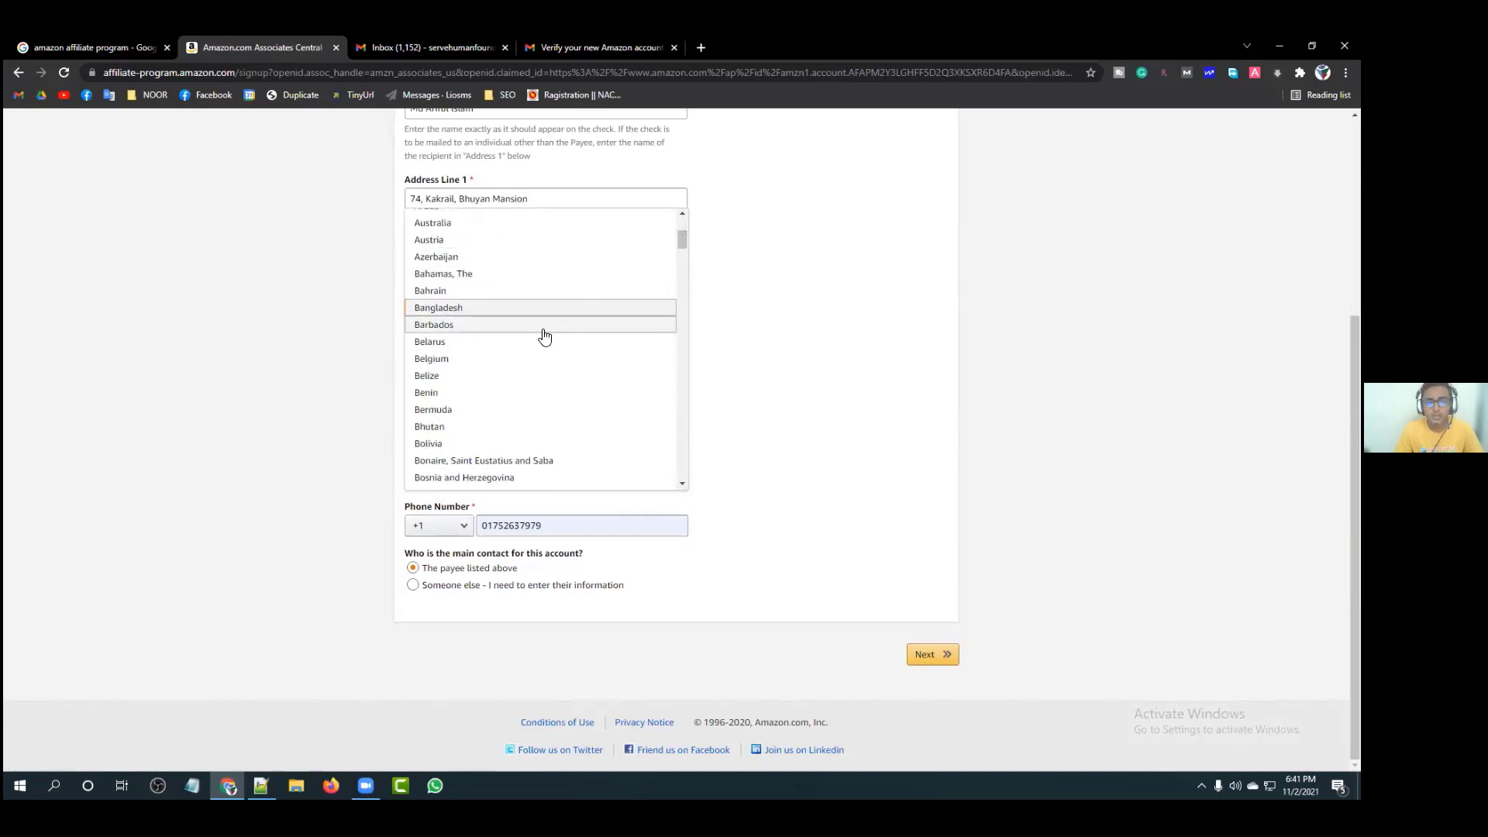
left_click(532, 308)
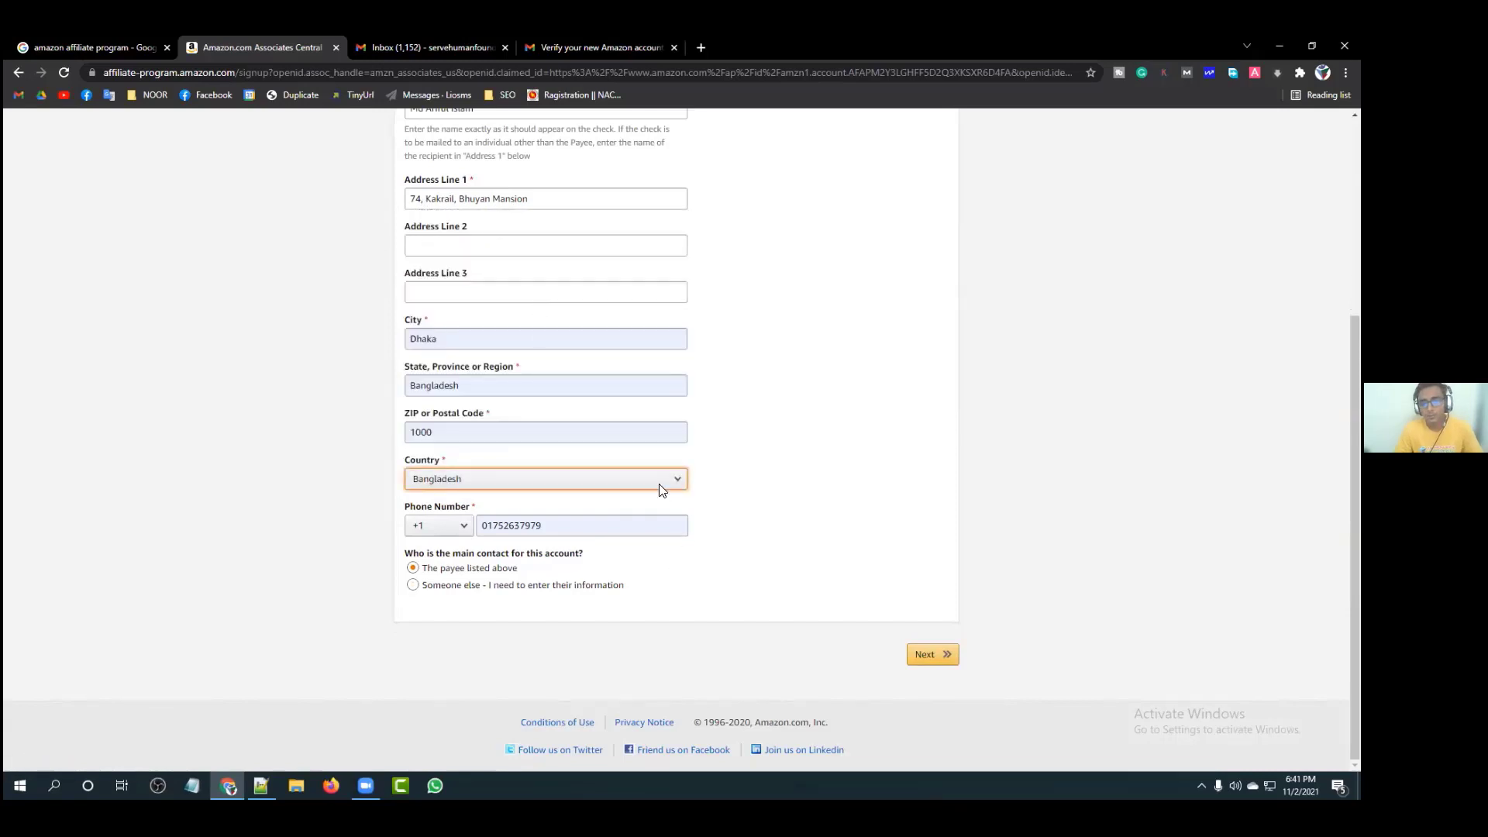
Step: Change the phone country code from +1 to +880
left_click(459, 527)
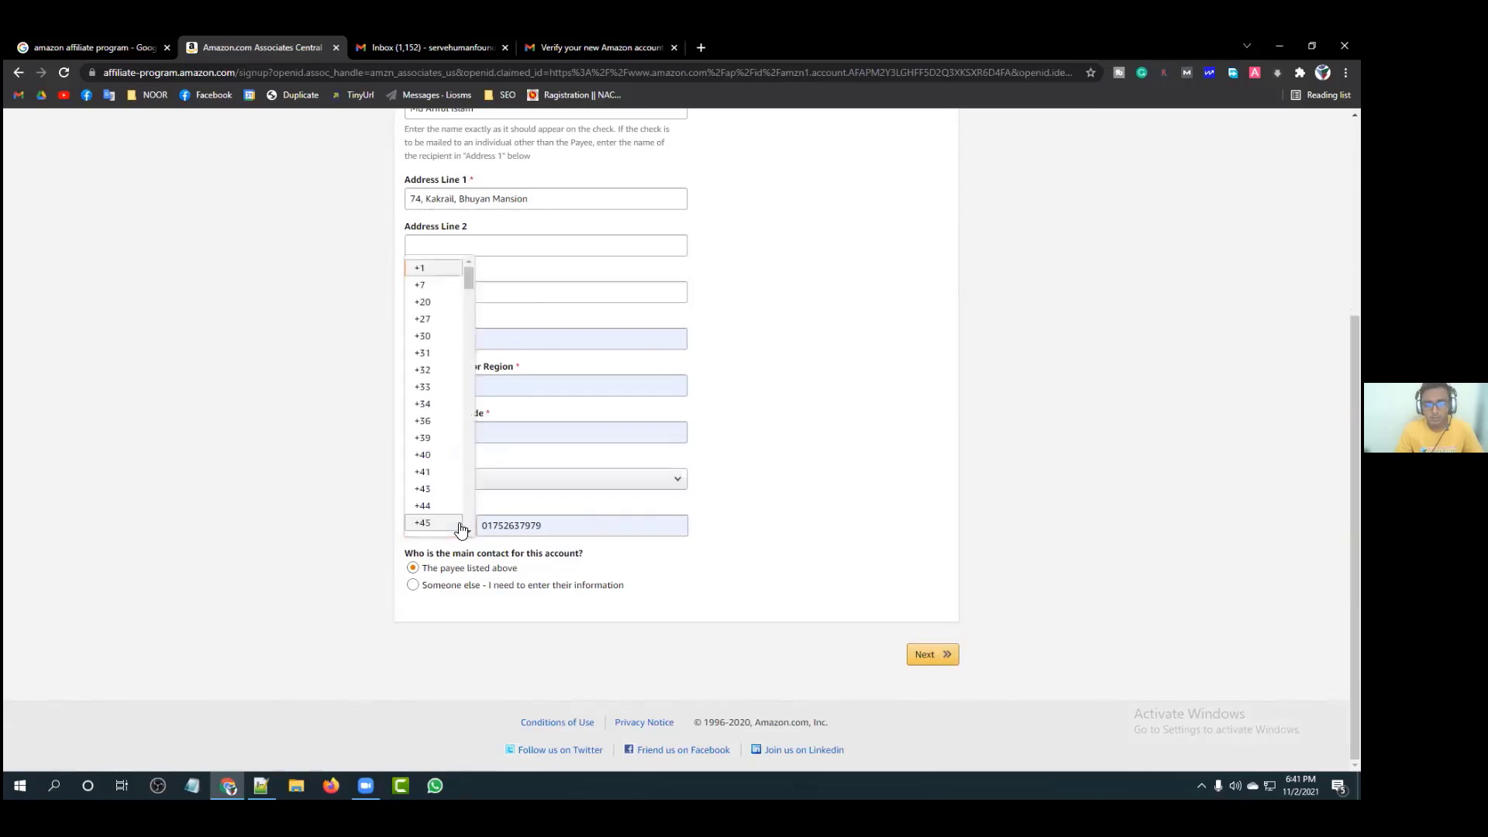
scroll(440, 354, "up", 1)
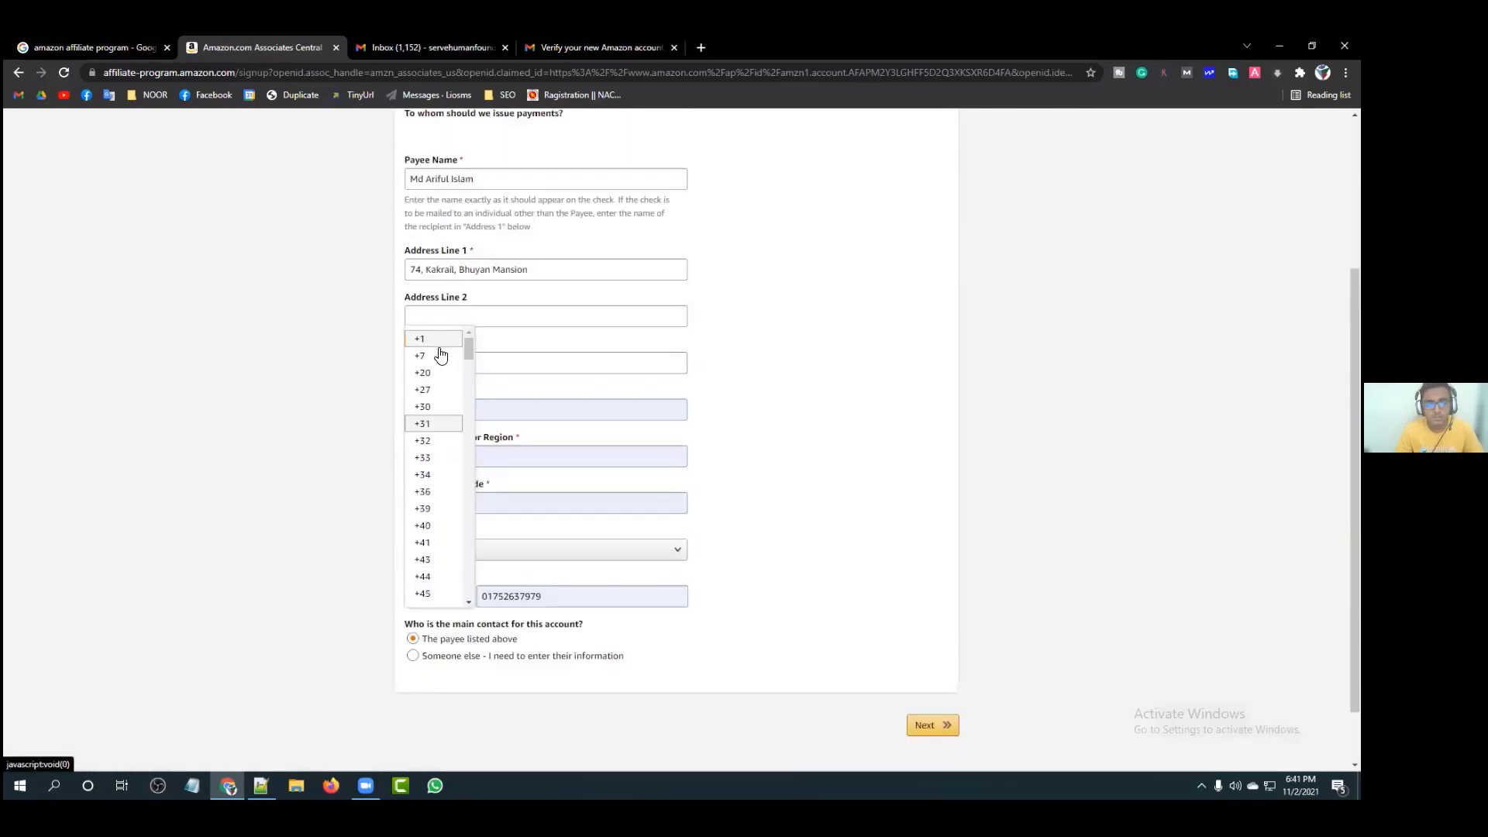
scroll(439, 360, "down", 8)
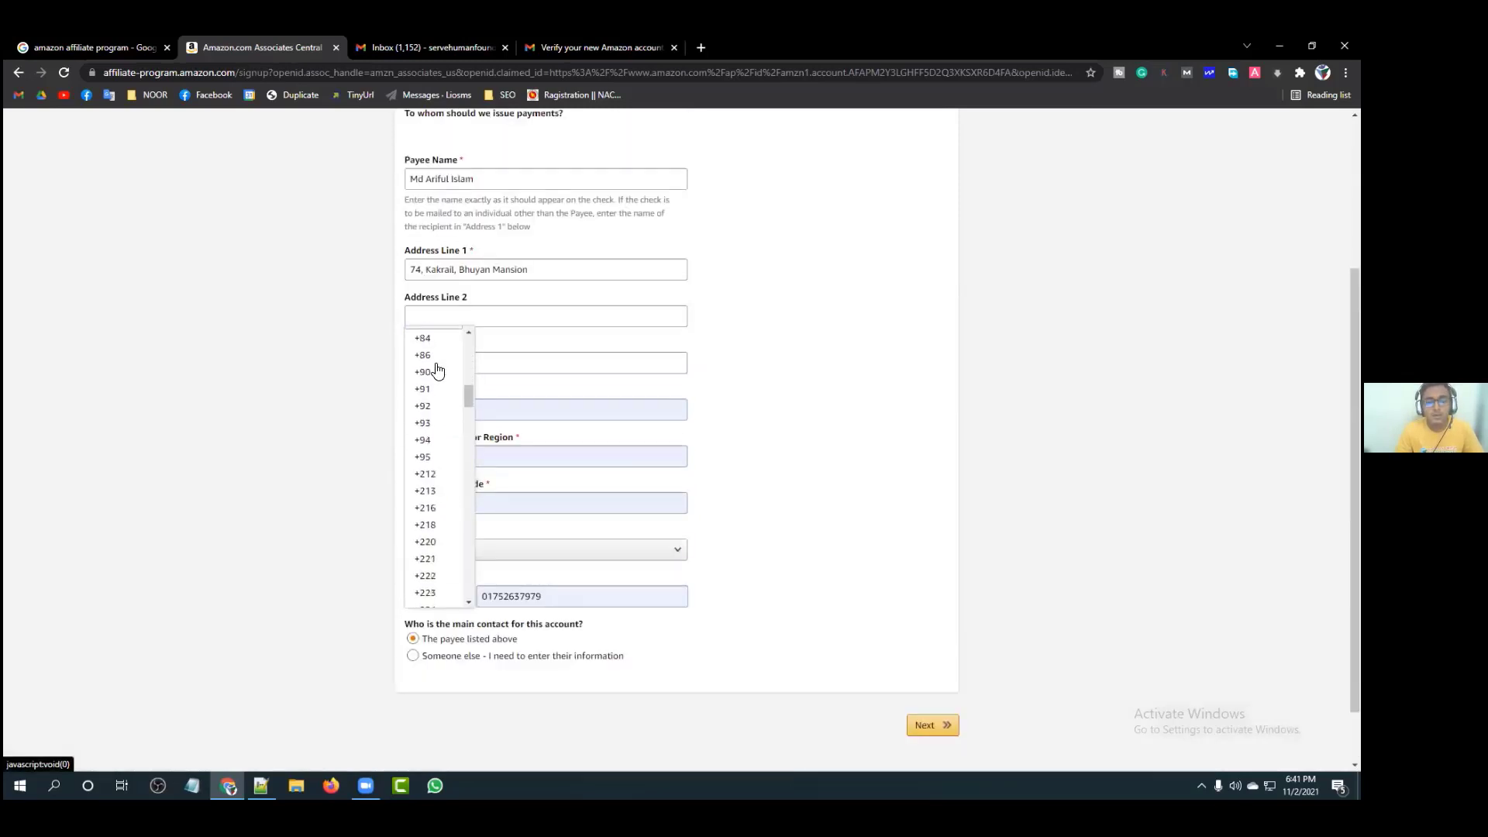
scroll(439, 371, "down", 1)
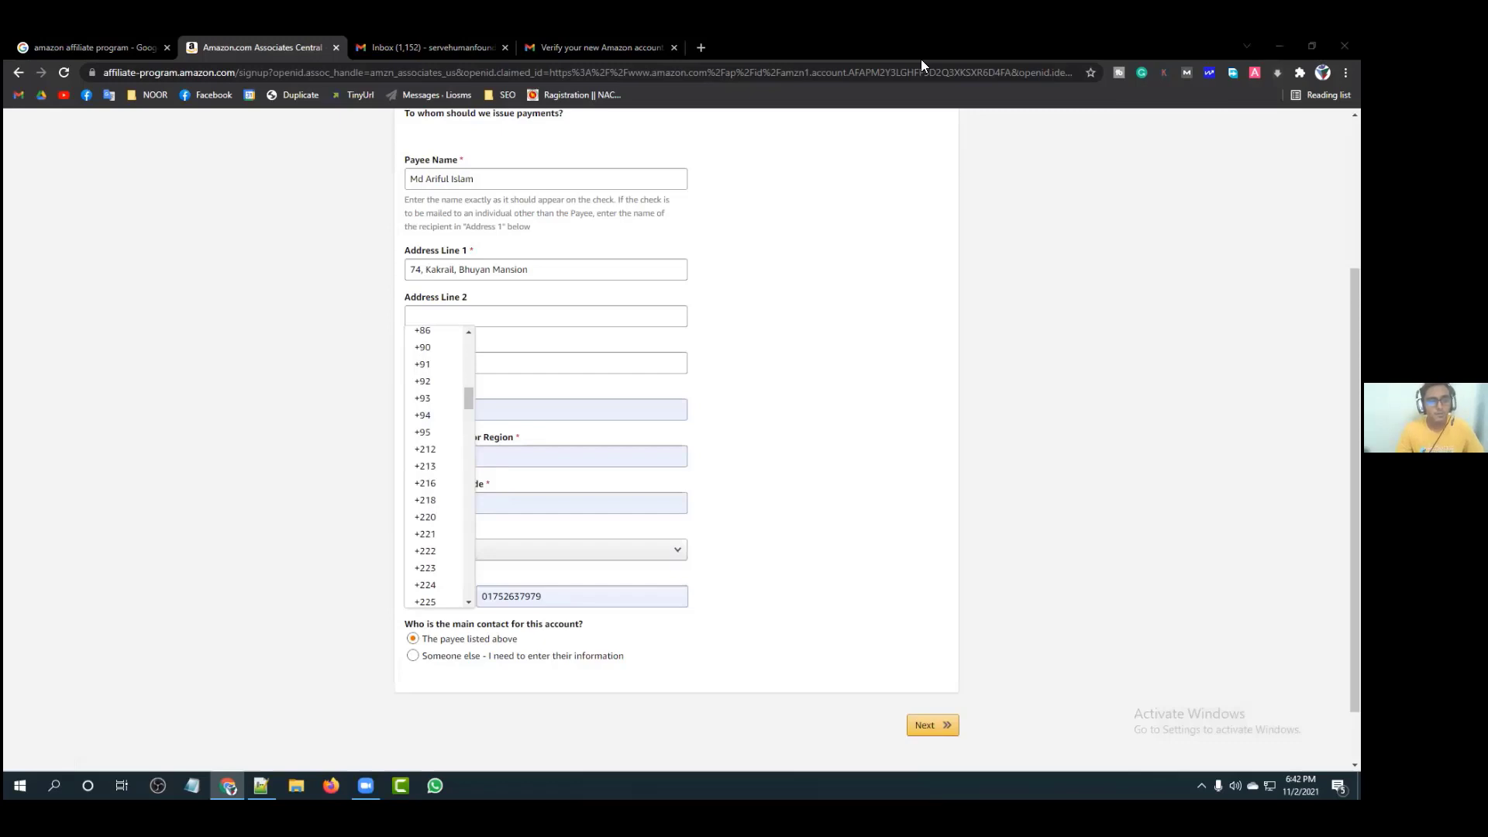
left_click(344, 320)
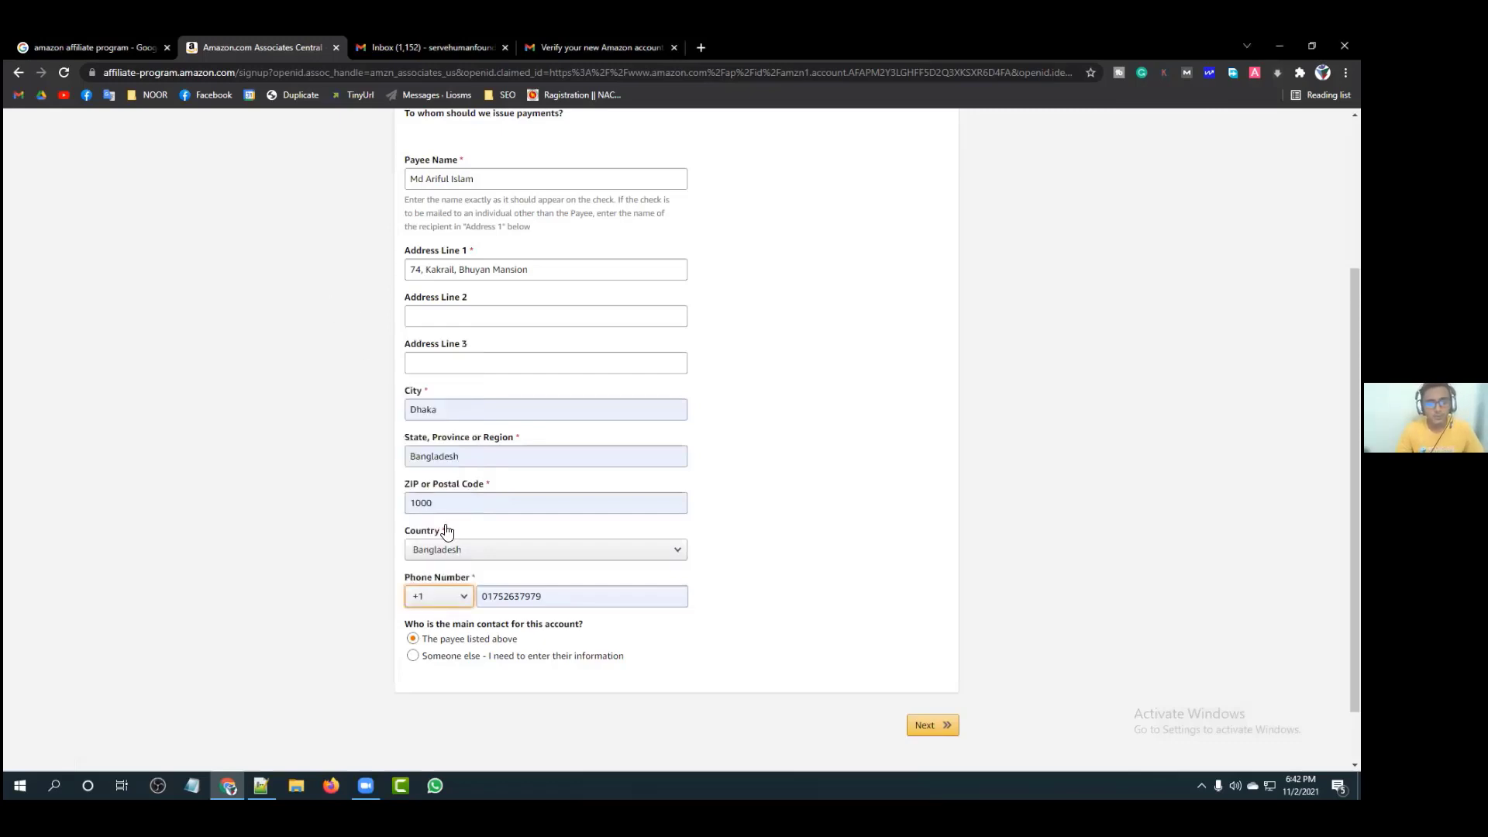
left_click(457, 596)
left_click_drag(466, 347, 460, 567)
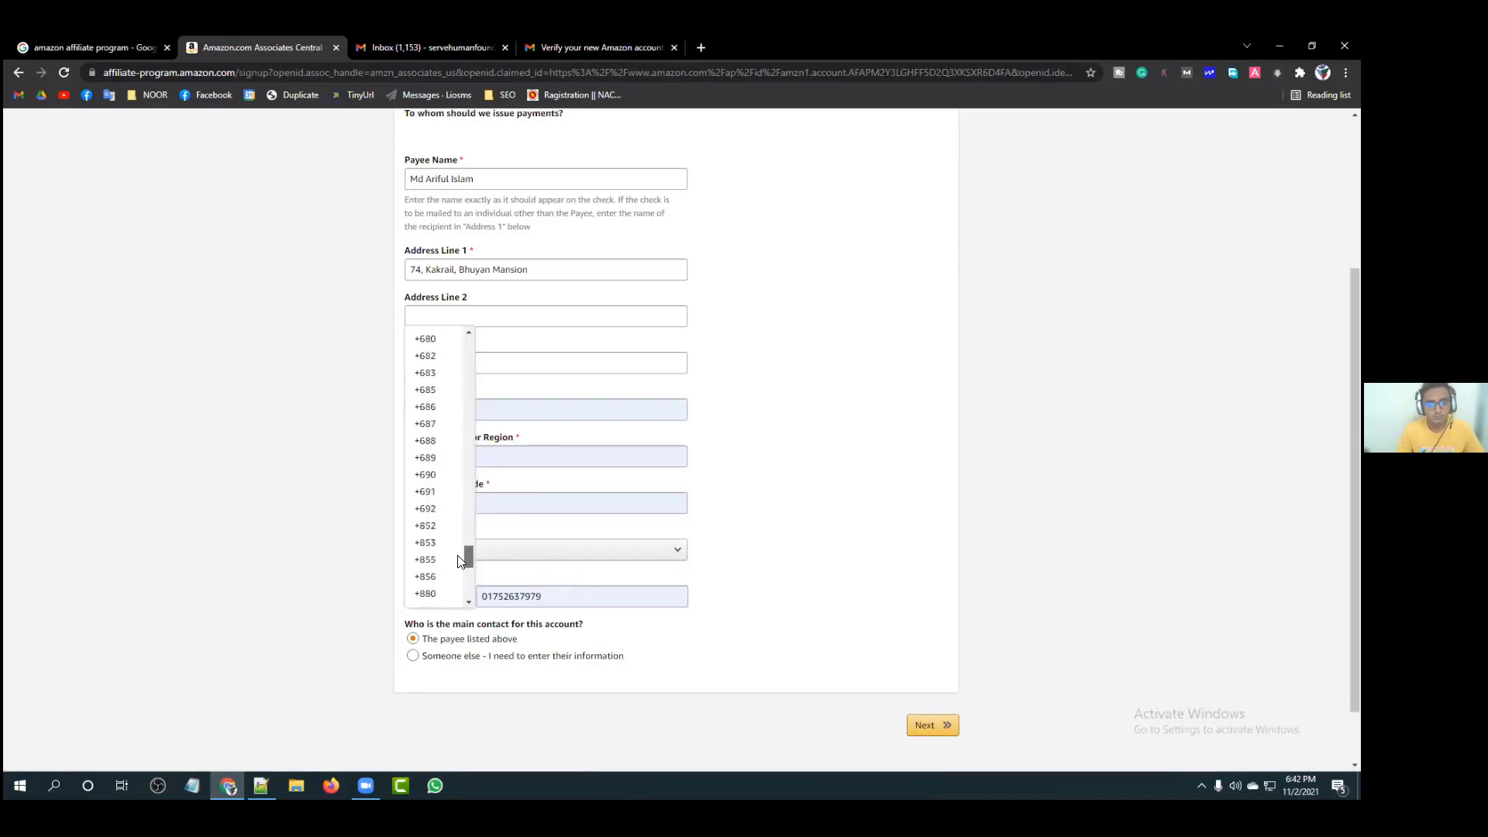
left_click(441, 598)
scroll(759, 538, "down", 1)
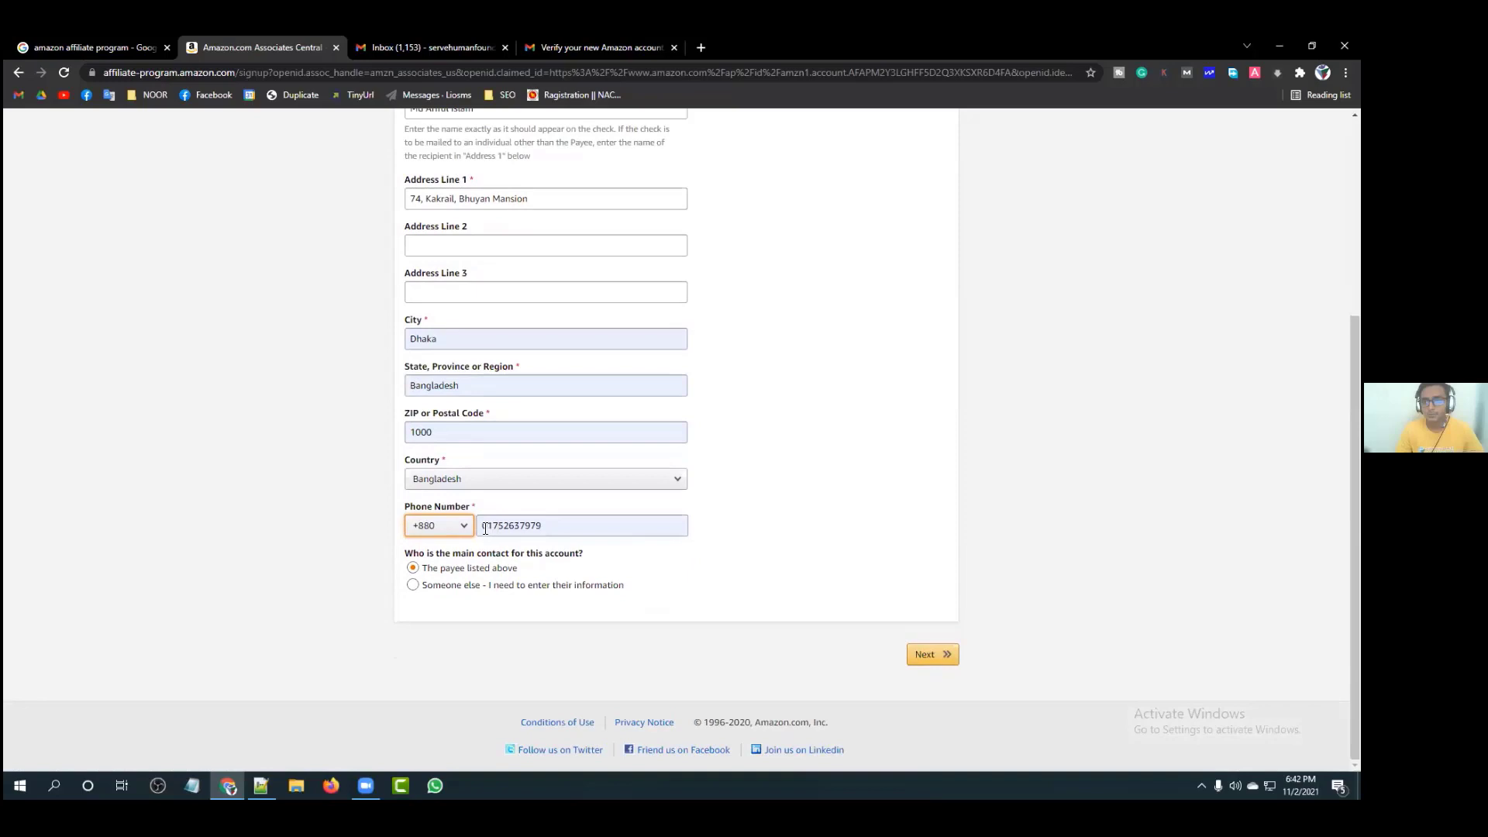
Step: Delete the leading 0 from the payee's phone number
left_click_drag(485, 526, 475, 527)
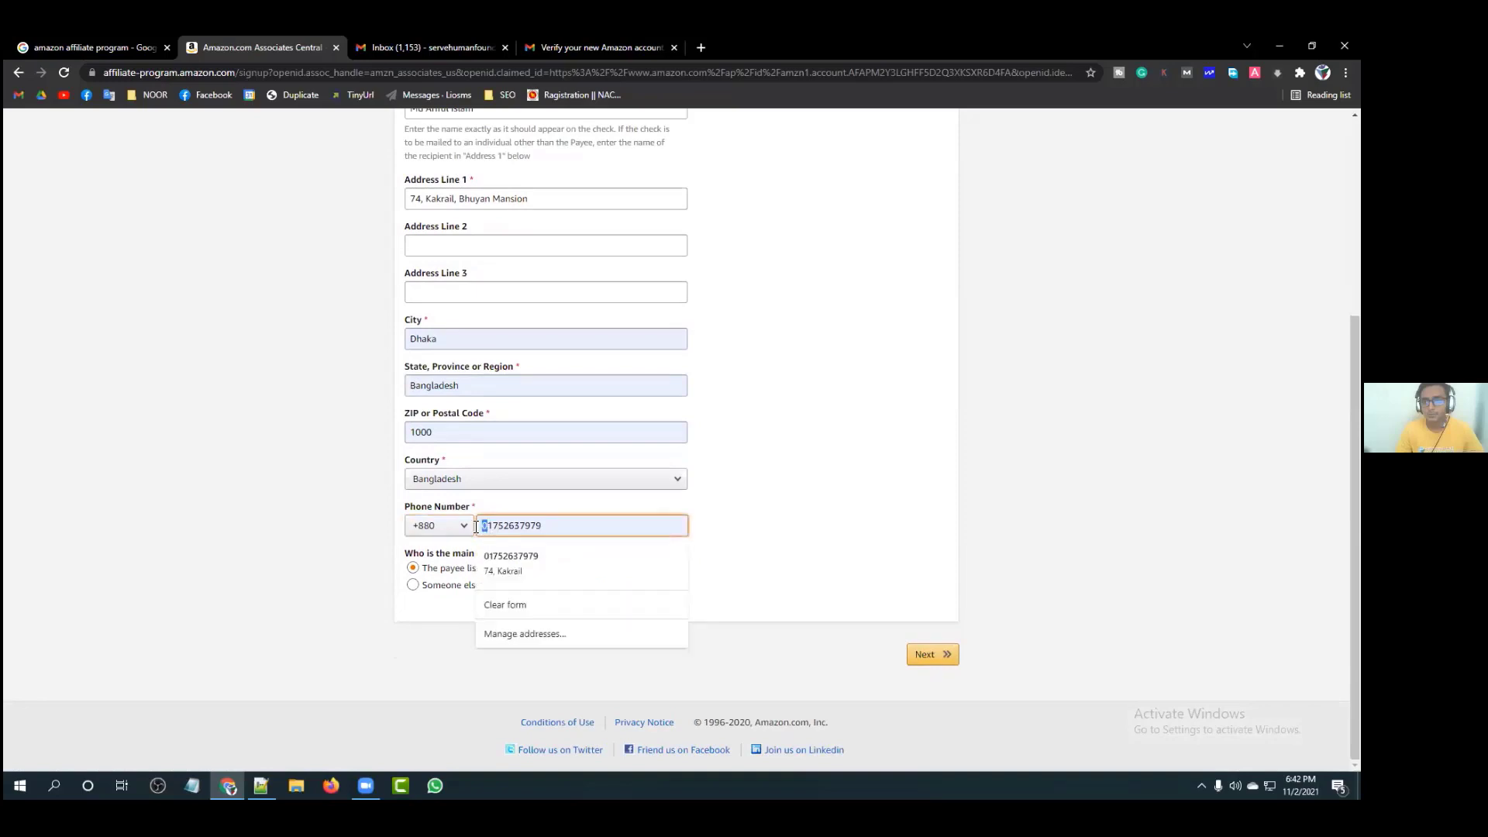
key("BackSpace")
left_click(821, 490)
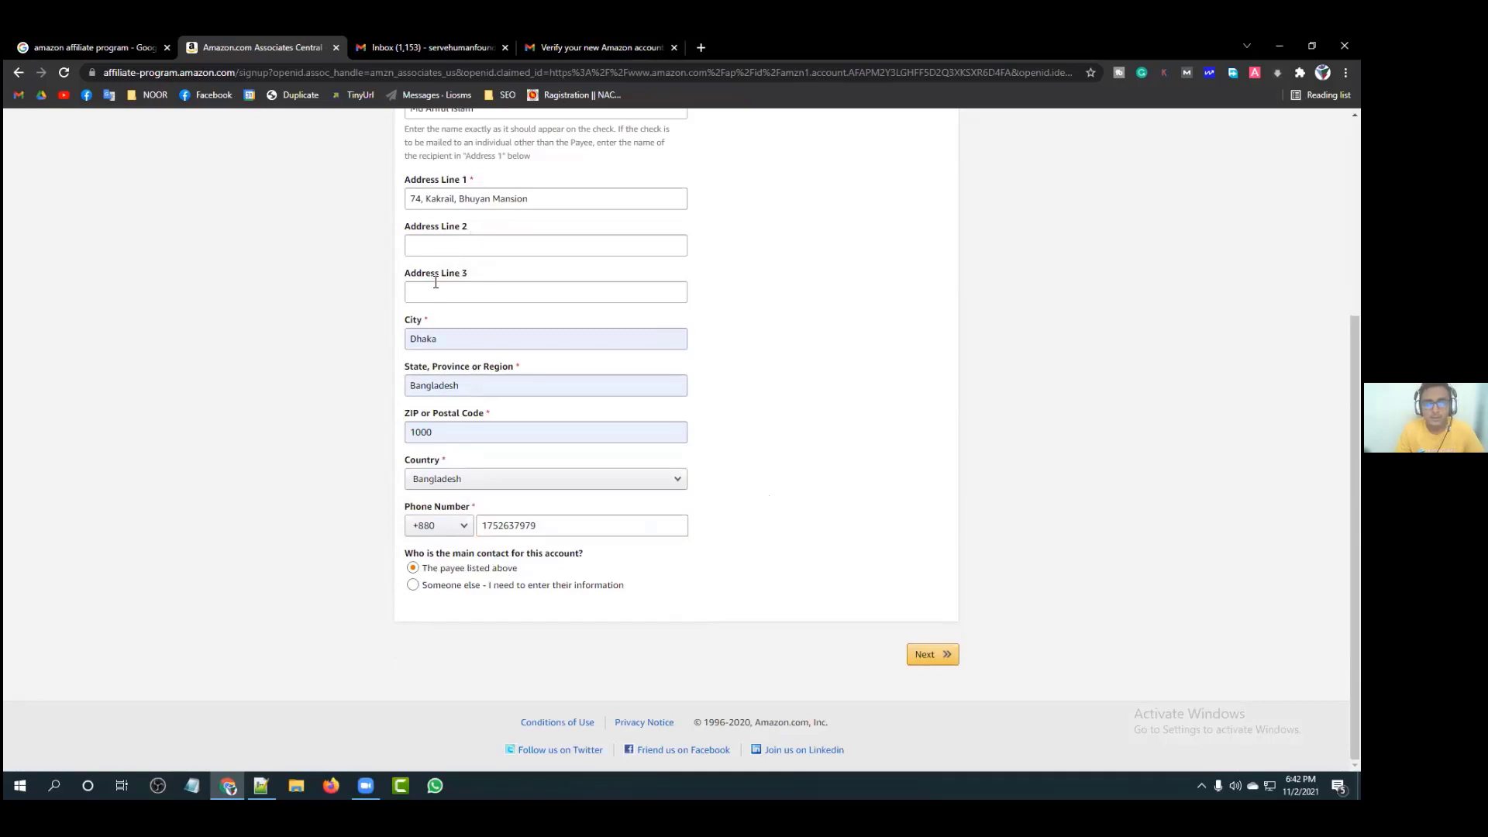
scroll(432, 282, "up", 4)
scroll(496, 357, "down", 4)
Step: Submit the payee details to reach the Your Websites and Mobile Apps page
left_click(932, 657)
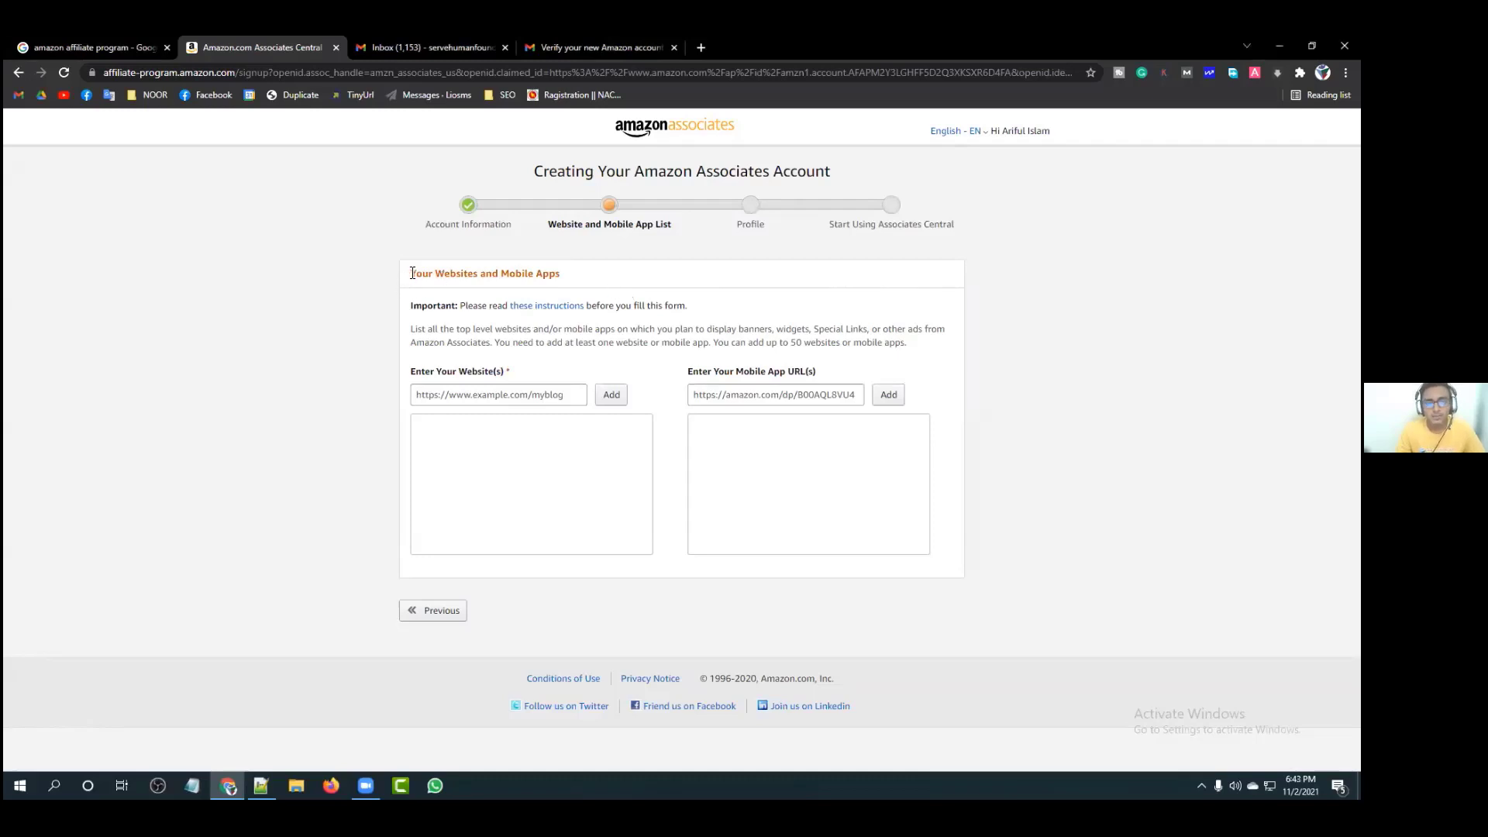
left_click_drag(411, 273, 562, 279)
left_click(562, 279)
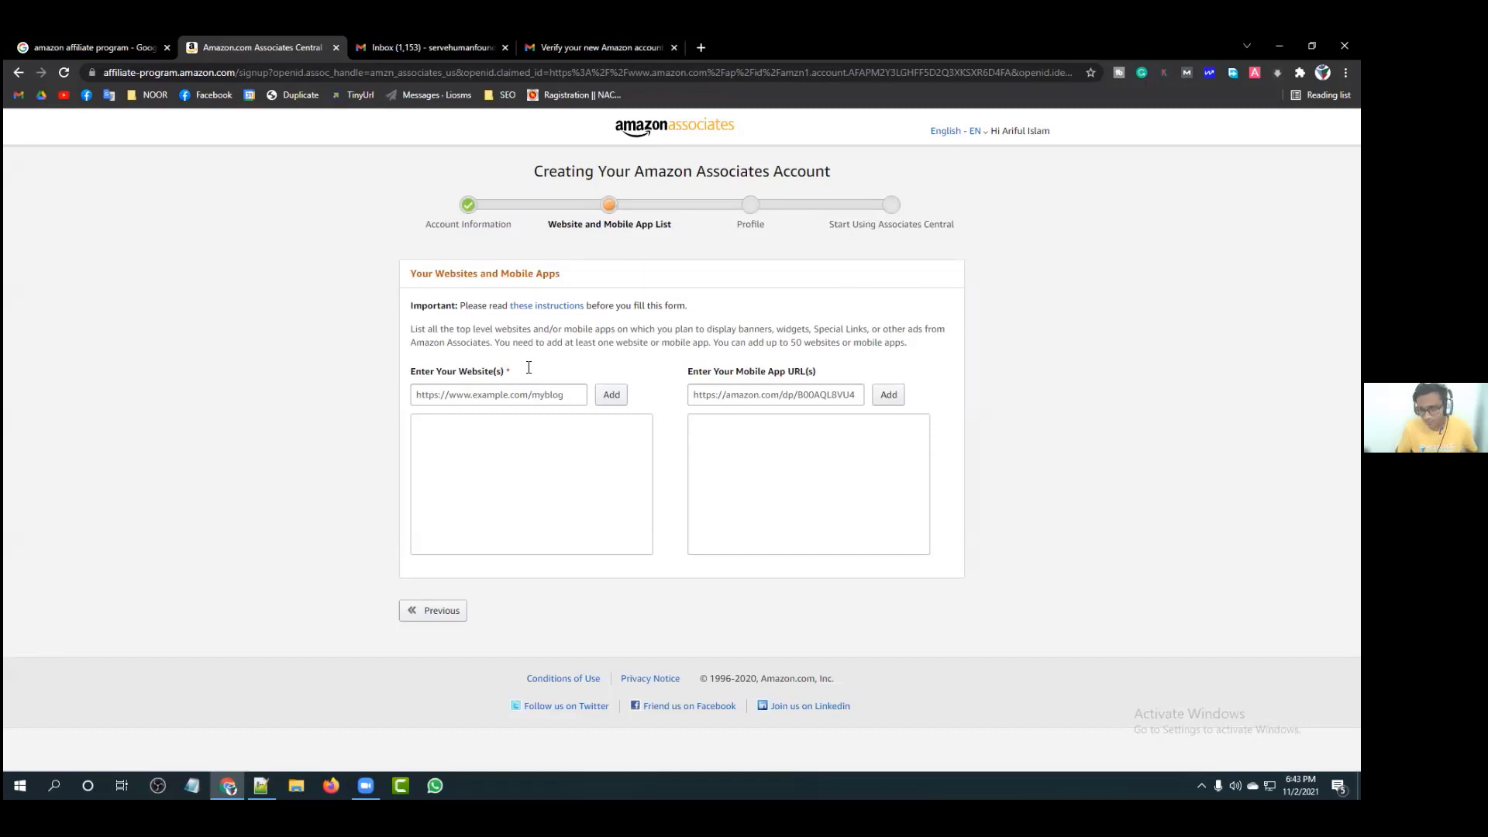
Step: Zoom the websites page to 125% and look over the website address field
key("ctrl+plus")
key("ctrl+plus")
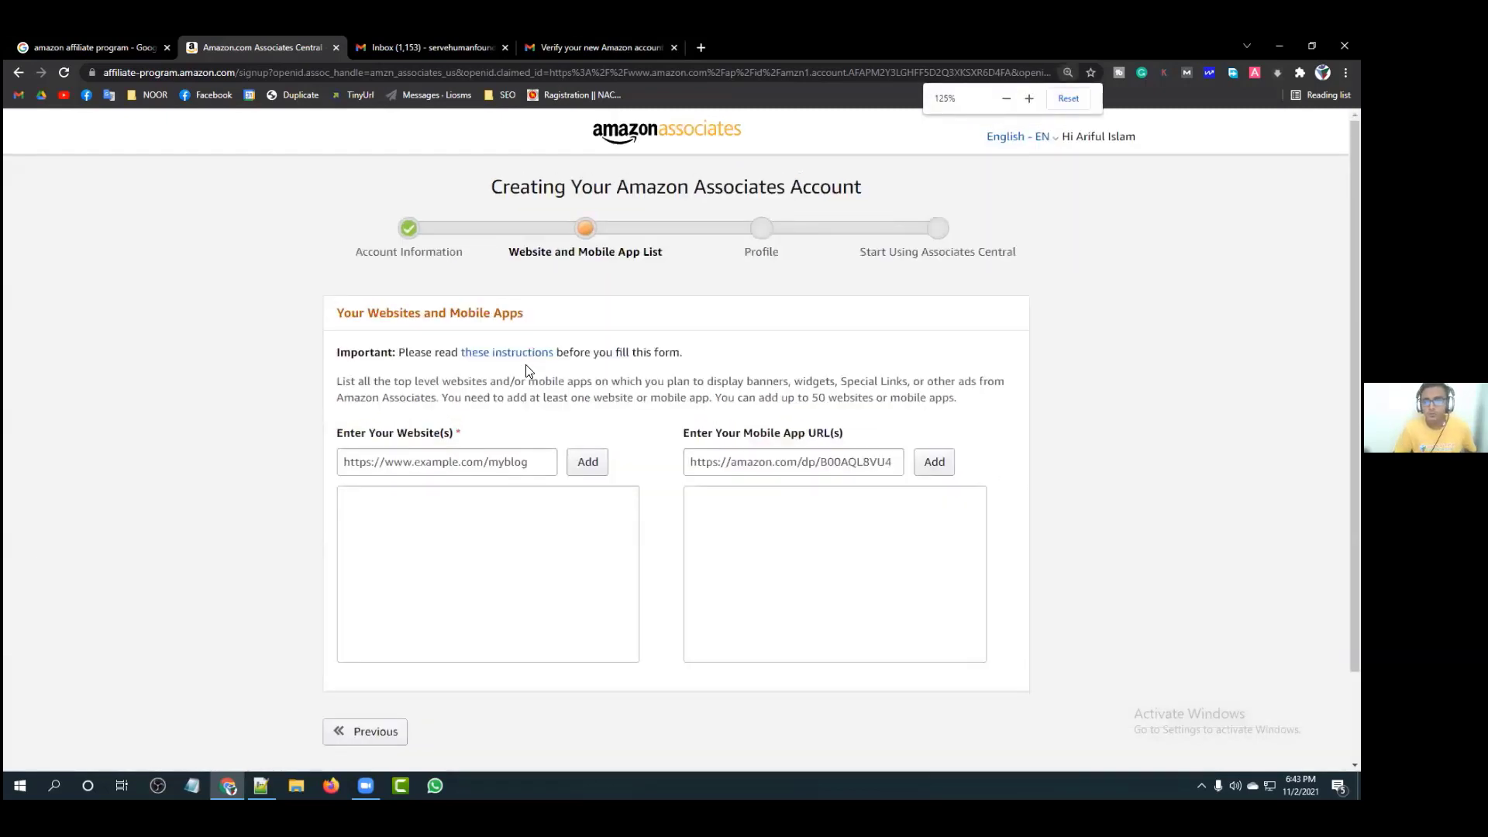
scroll(526, 364, "down", 2)
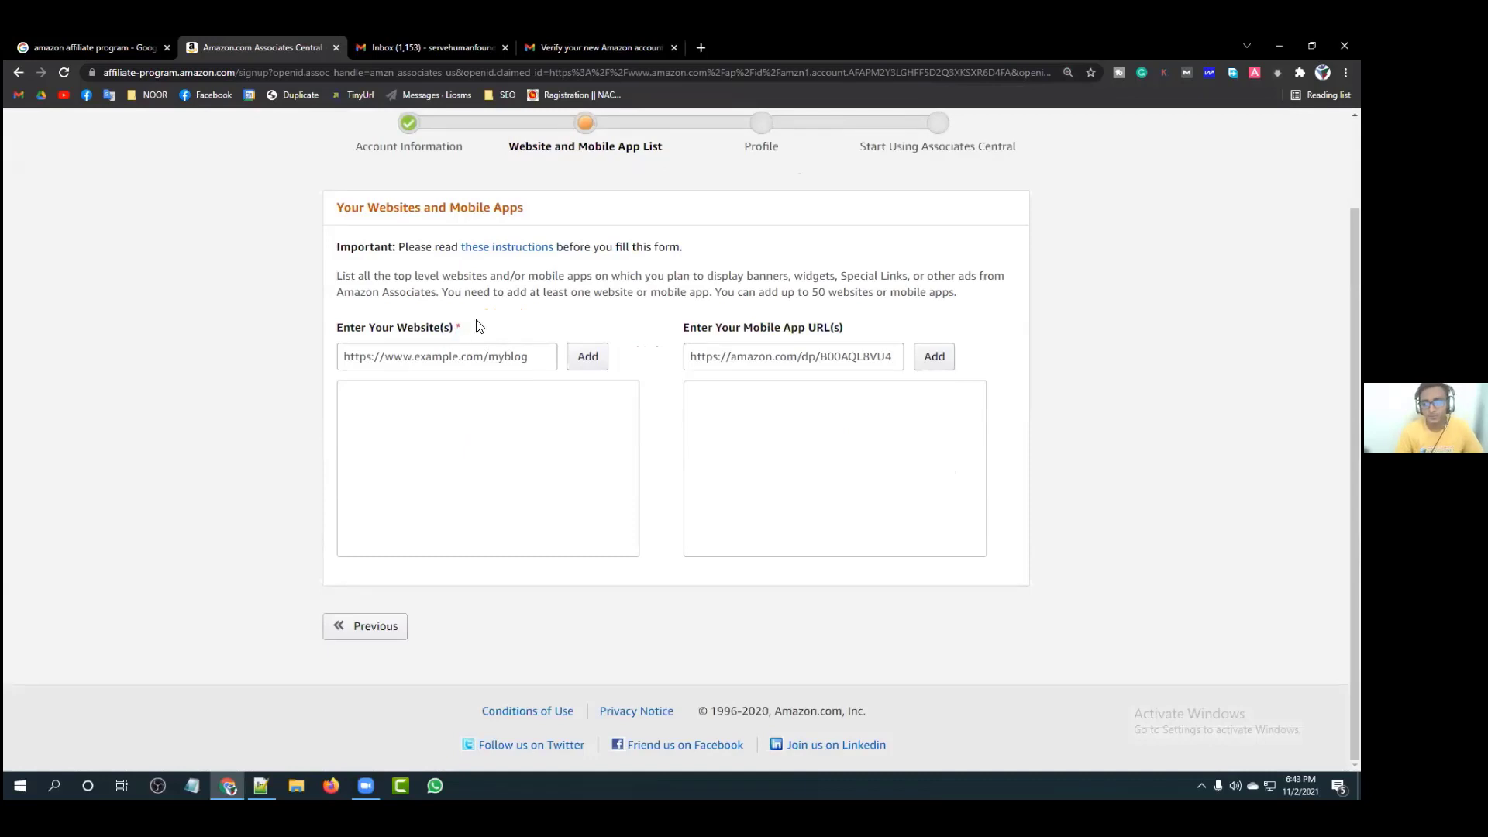
left_click(527, 356)
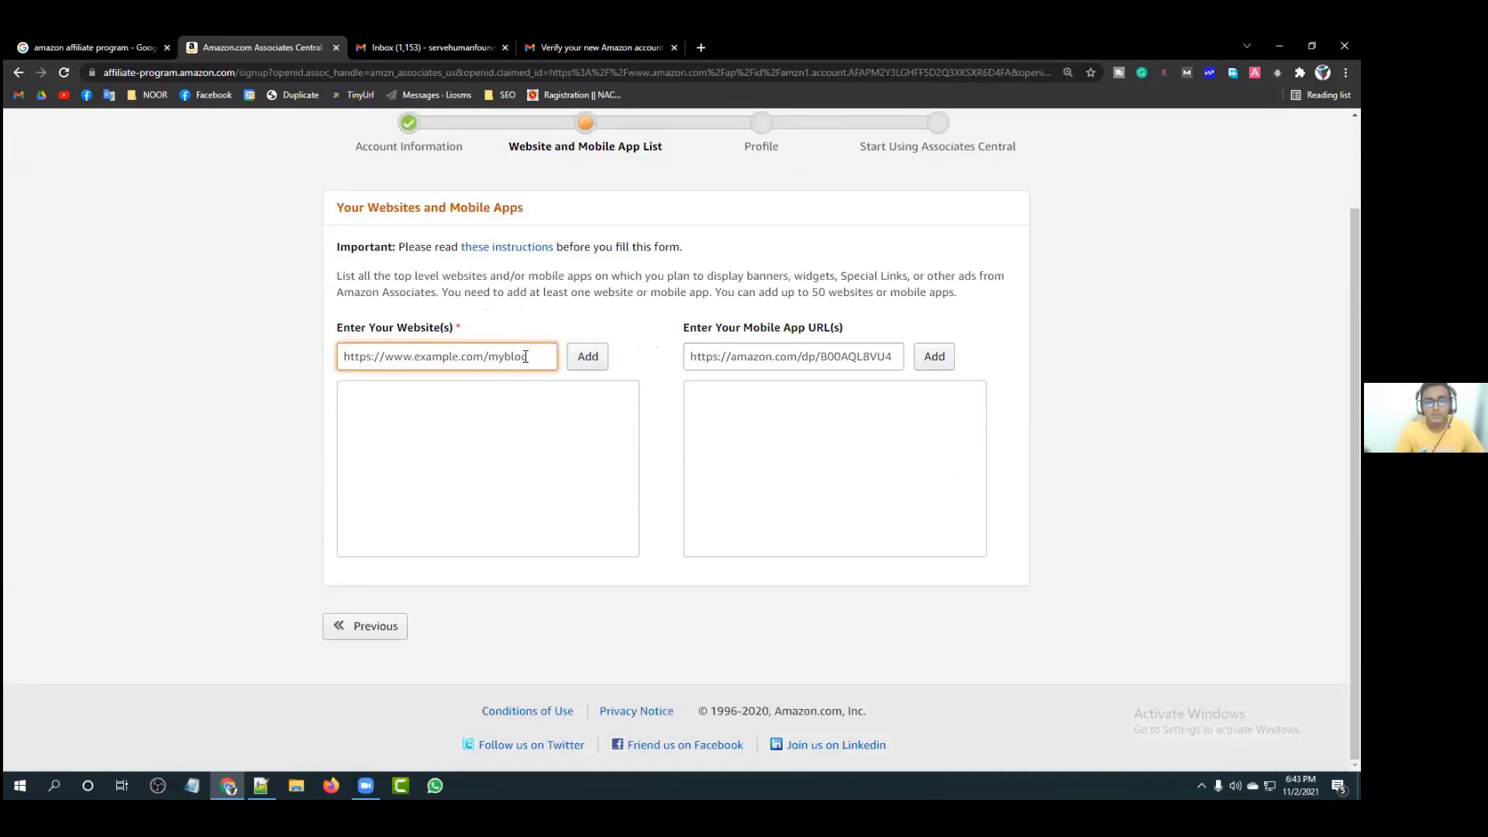
left_click(541, 277)
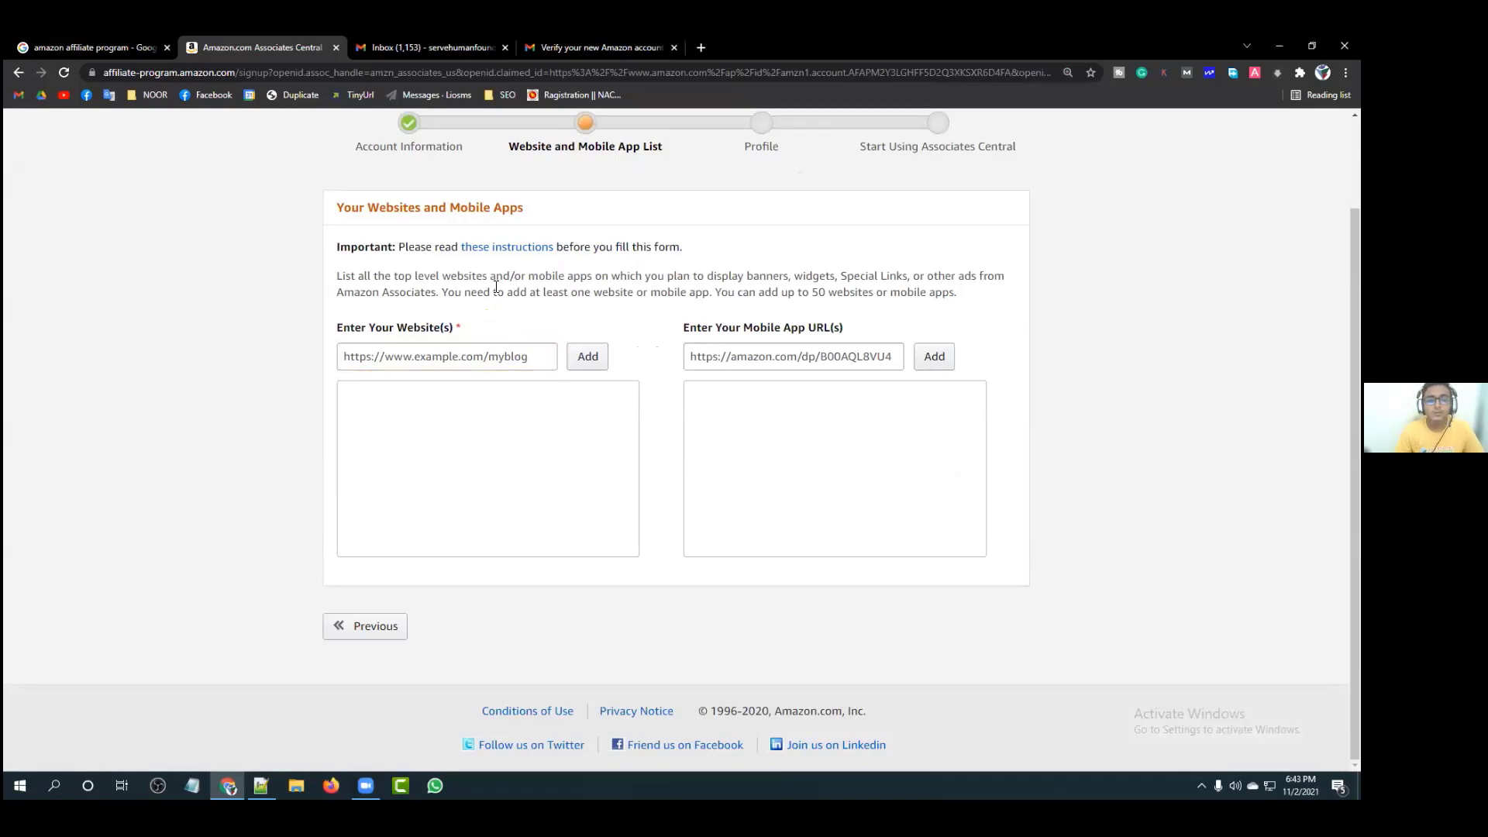
scroll(496, 287, "up", 1)
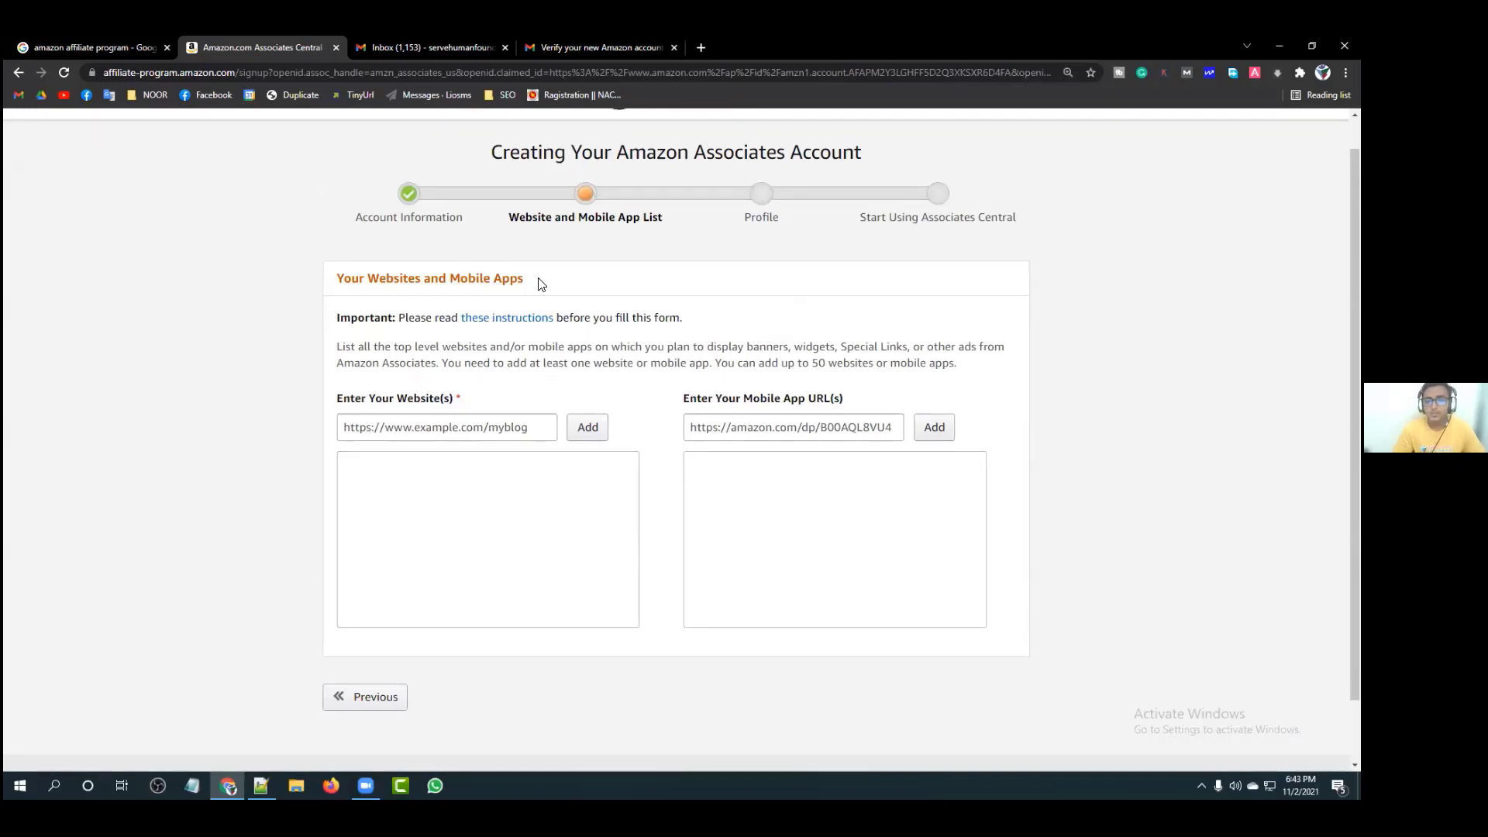
Step: Close the tabs right of Associates Central and search for servehumanfoundation in a new tab
right_click(281, 41)
left_click(347, 253)
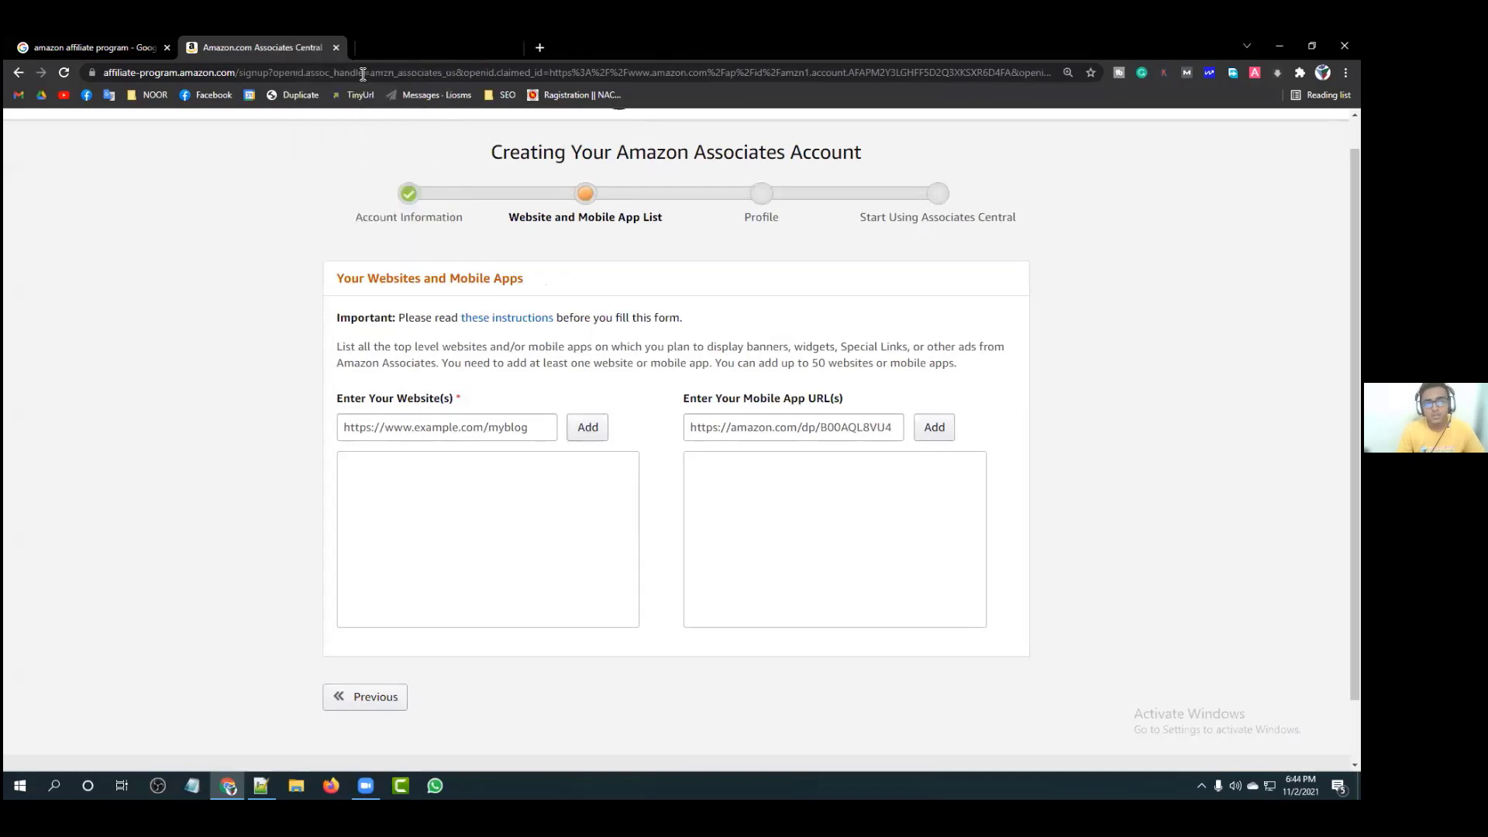
left_click(364, 50)
type("s")
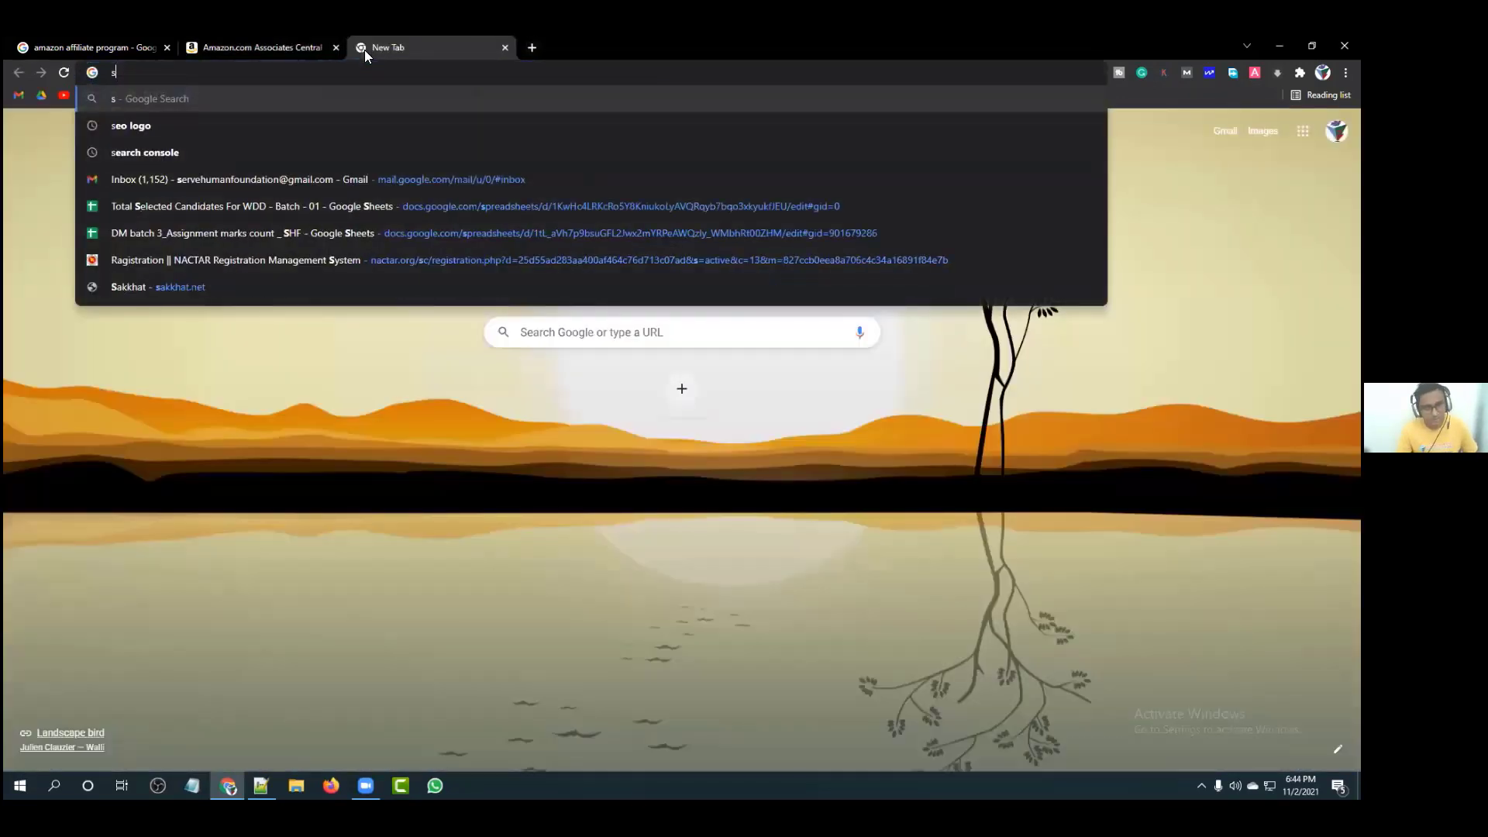
type("erve")
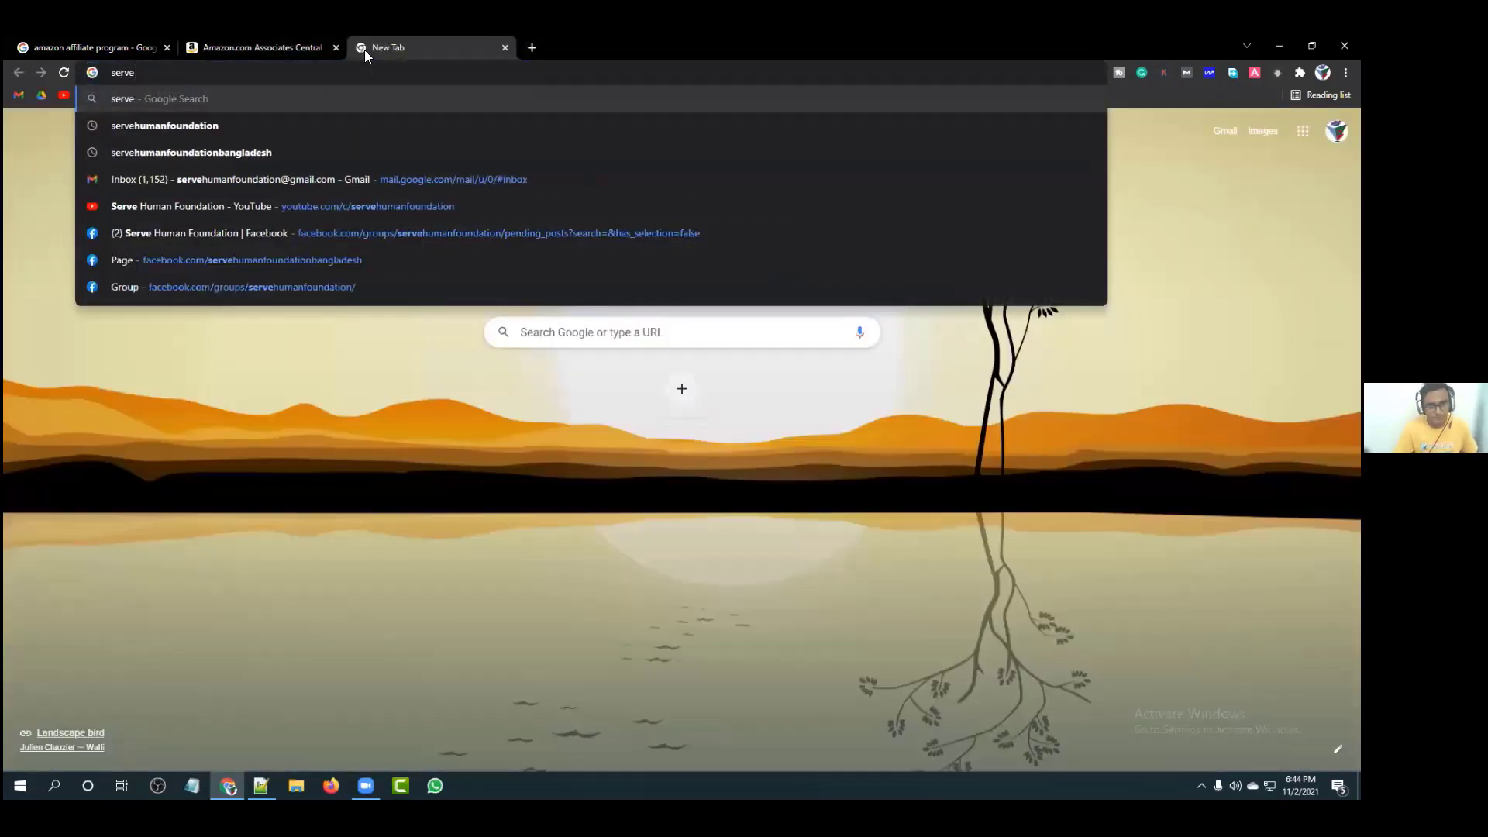
key("Down")
key("Return")
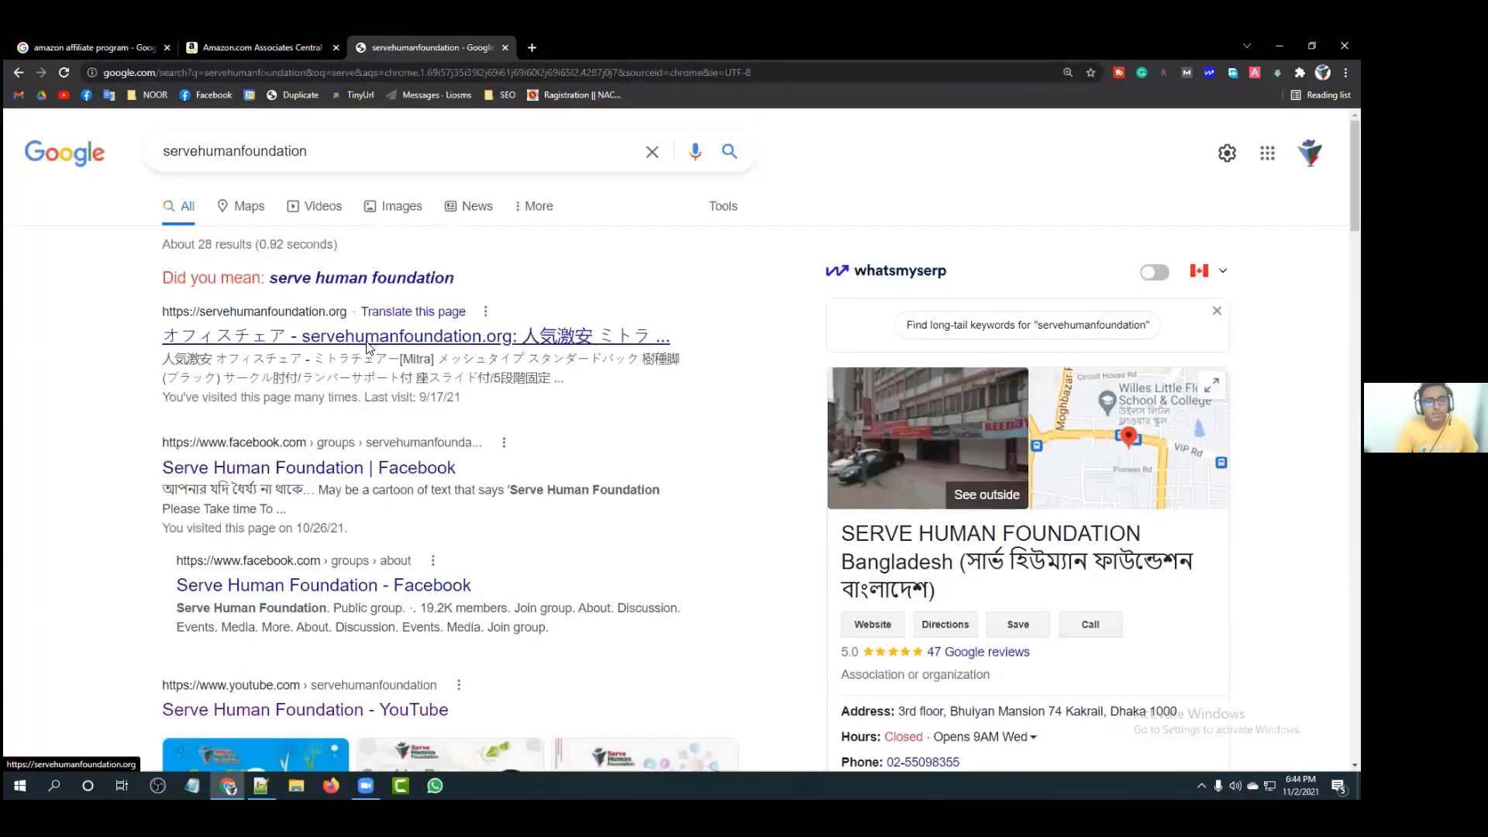
Step: Open servehumanfoundation.org's Shop page, then return to the Associates signup form
left_click(366, 340)
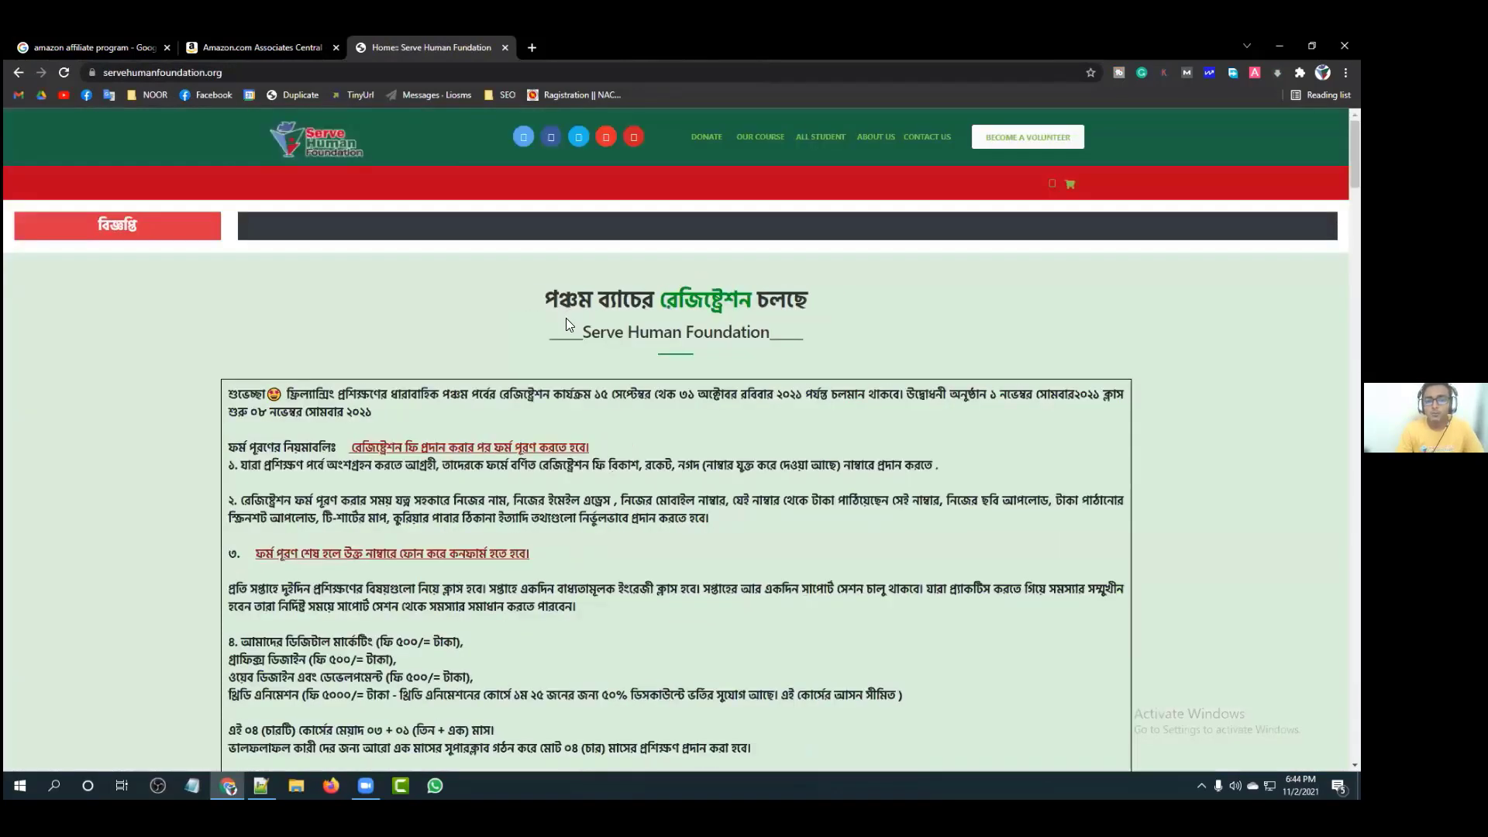
scroll(566, 321, "down", 6)
scroll(547, 329, "down", 5)
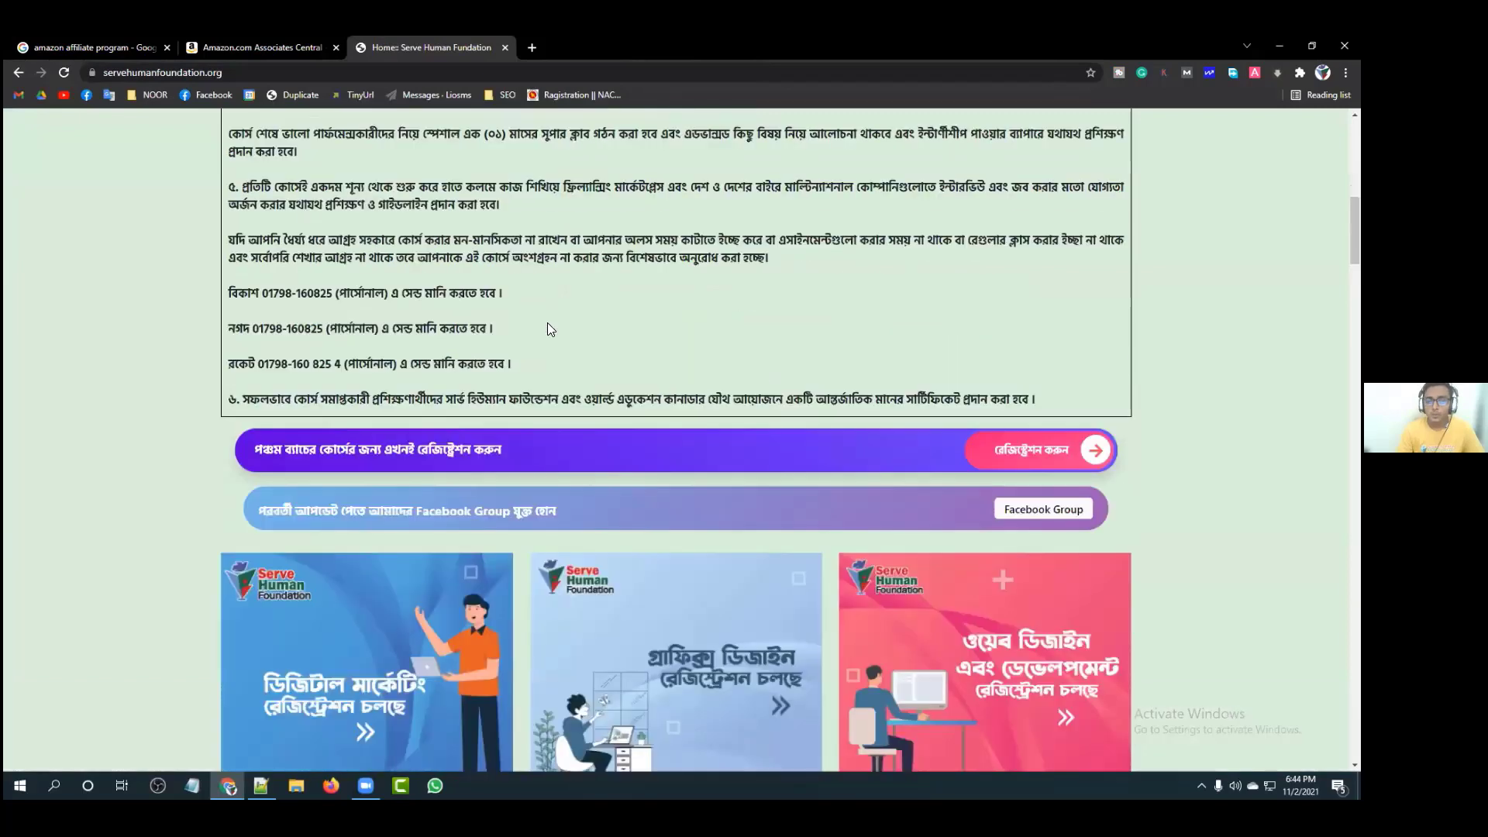
scroll(547, 322, "up", 9)
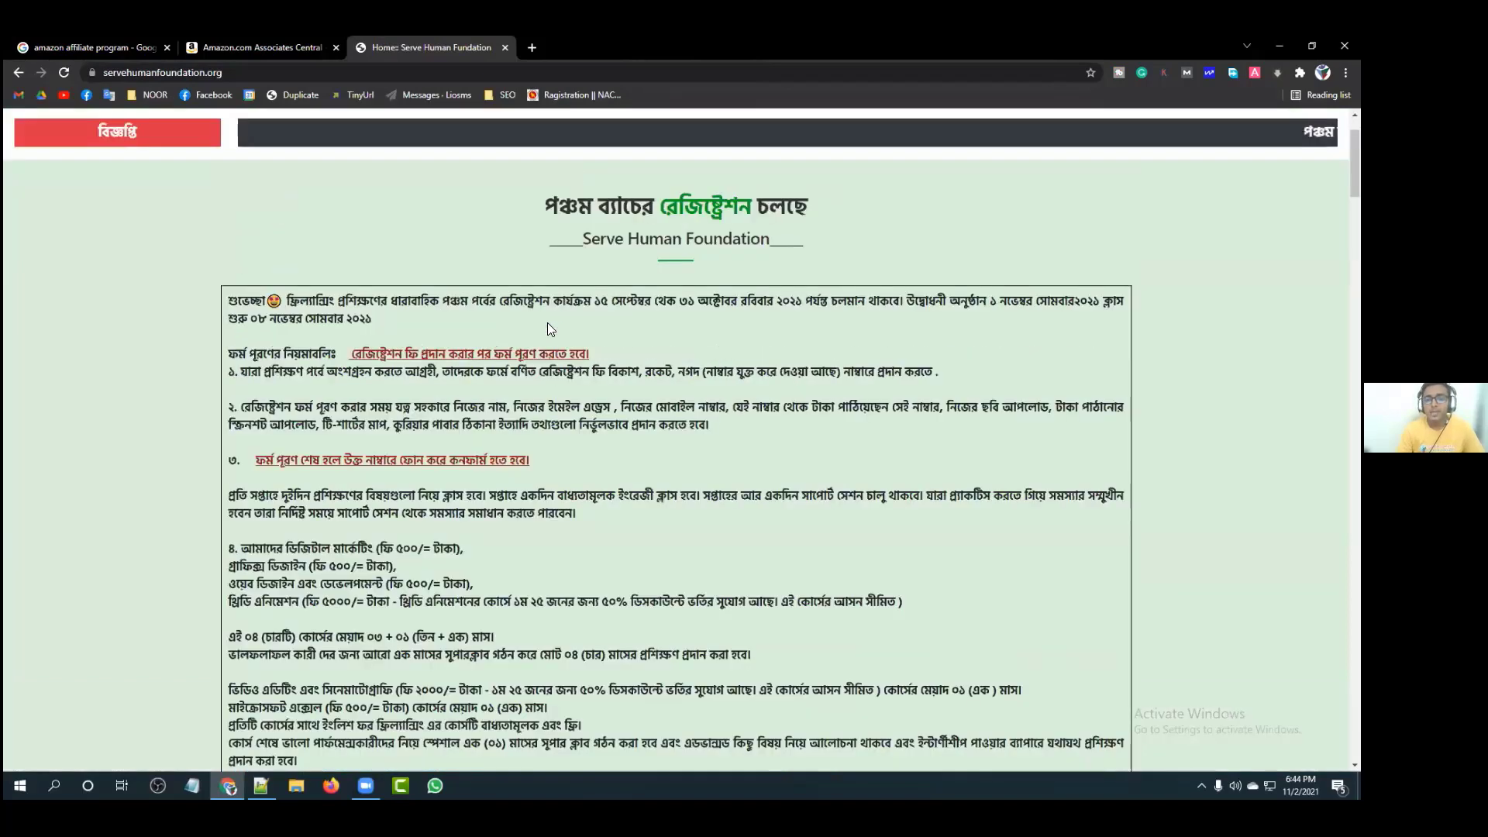
scroll(548, 323, "down", 14)
scroll(547, 328, "down", 5)
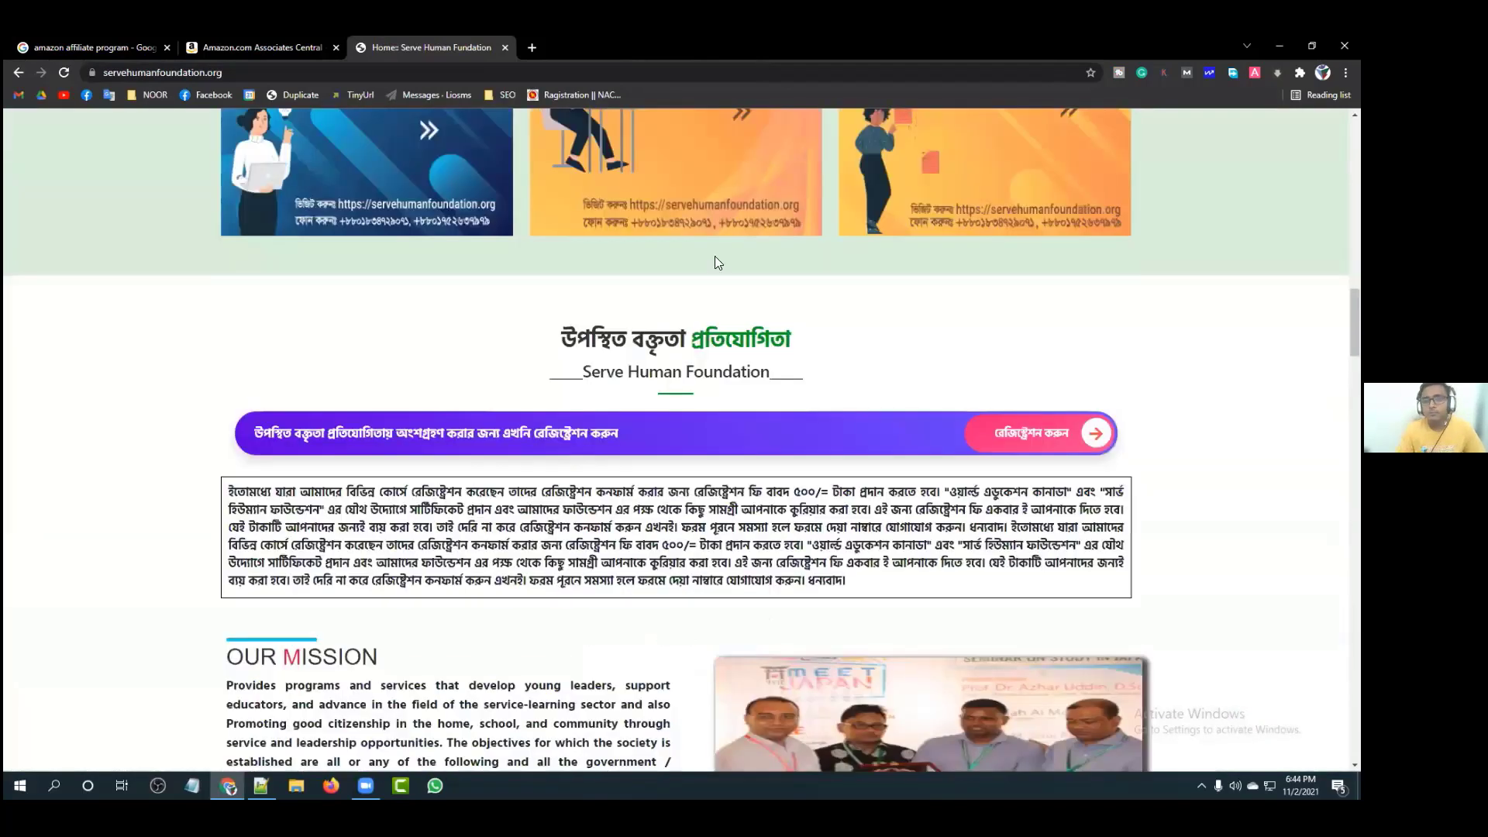
scroll(770, 190, "down", 3)
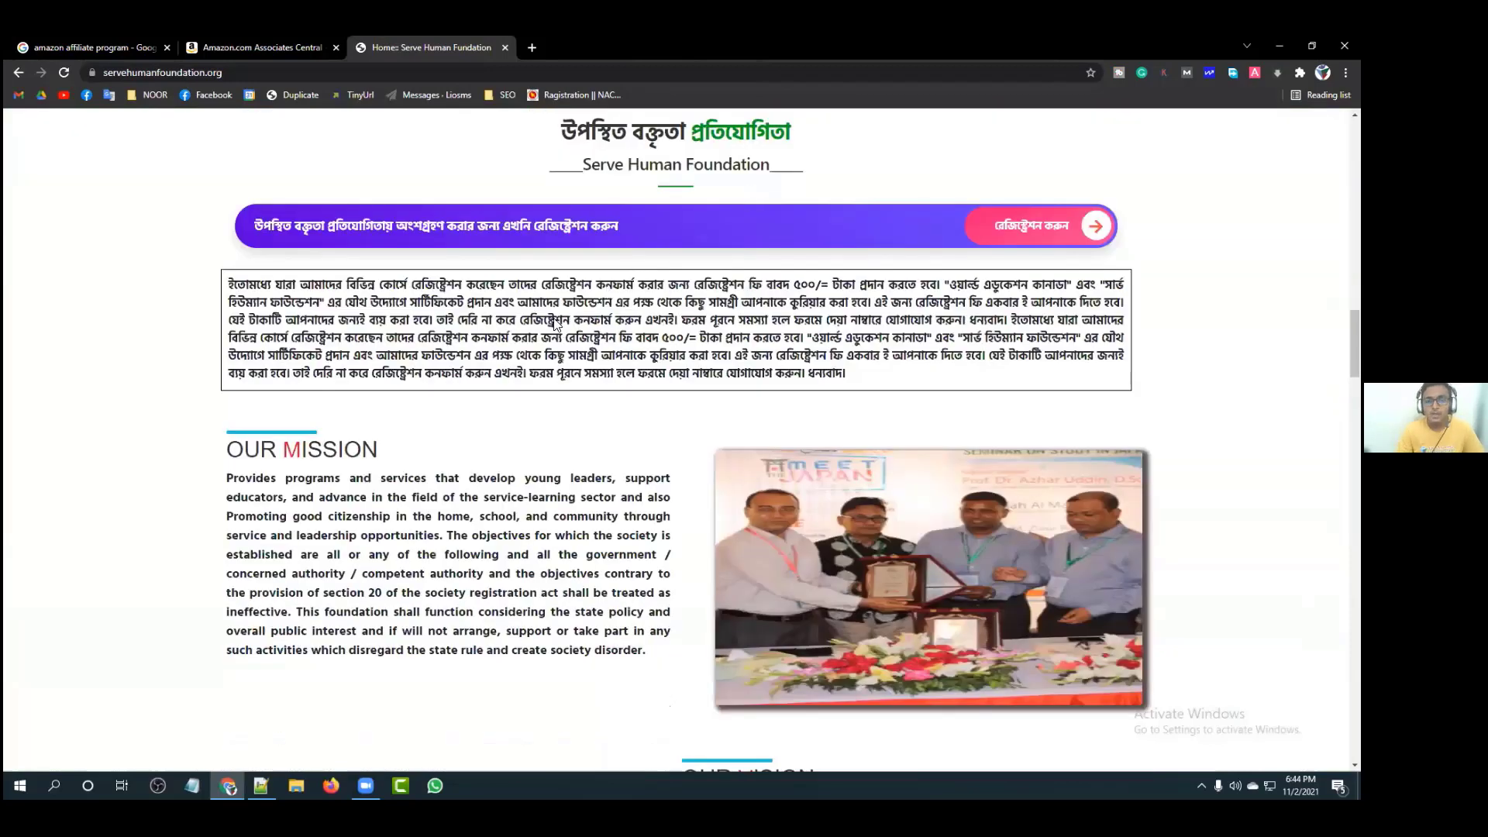
scroll(769, 190, "down", 2)
scroll(316, 261, "up", 15)
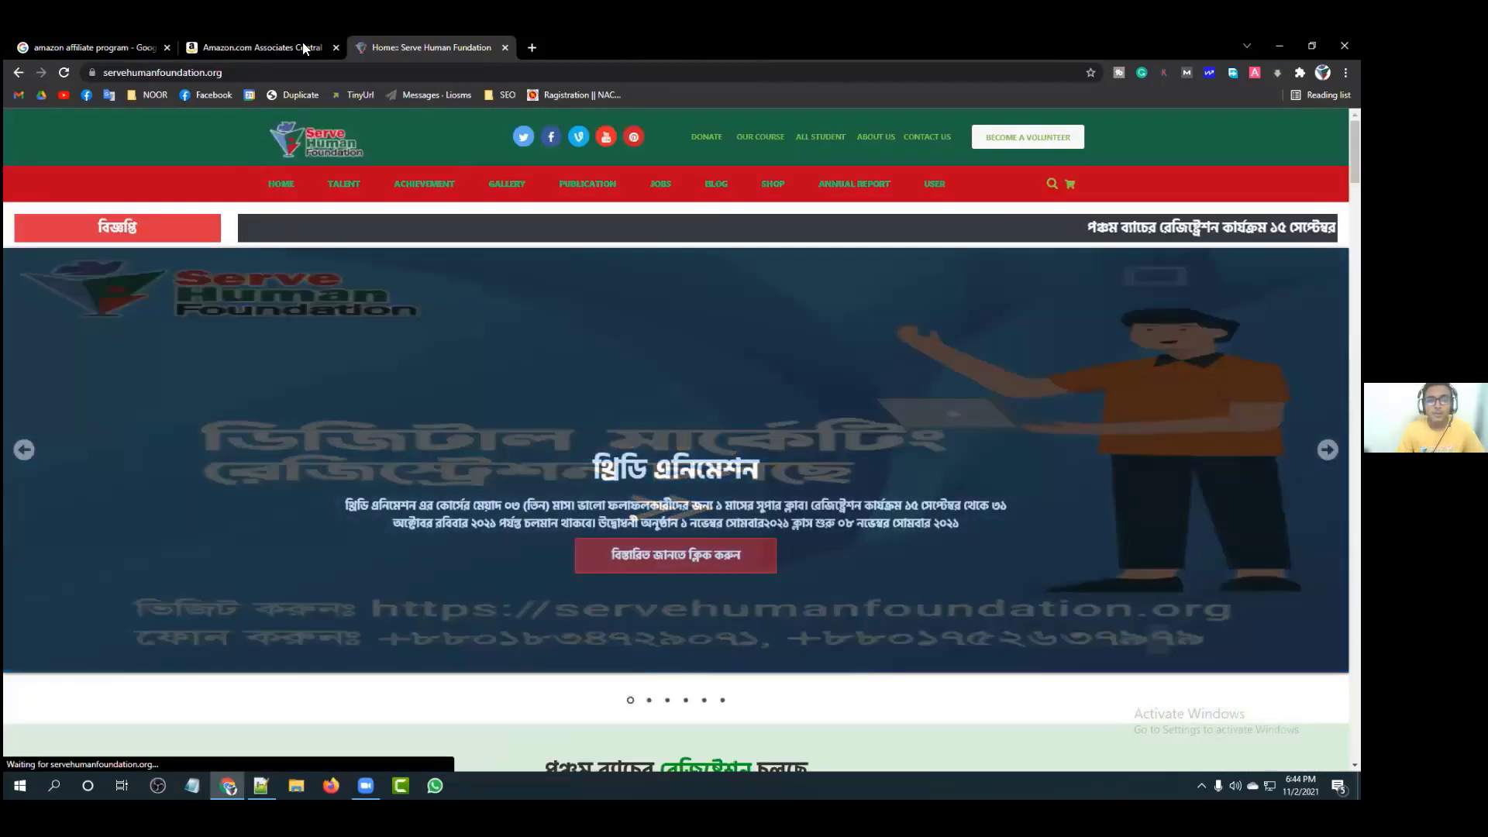
left_click(507, 437)
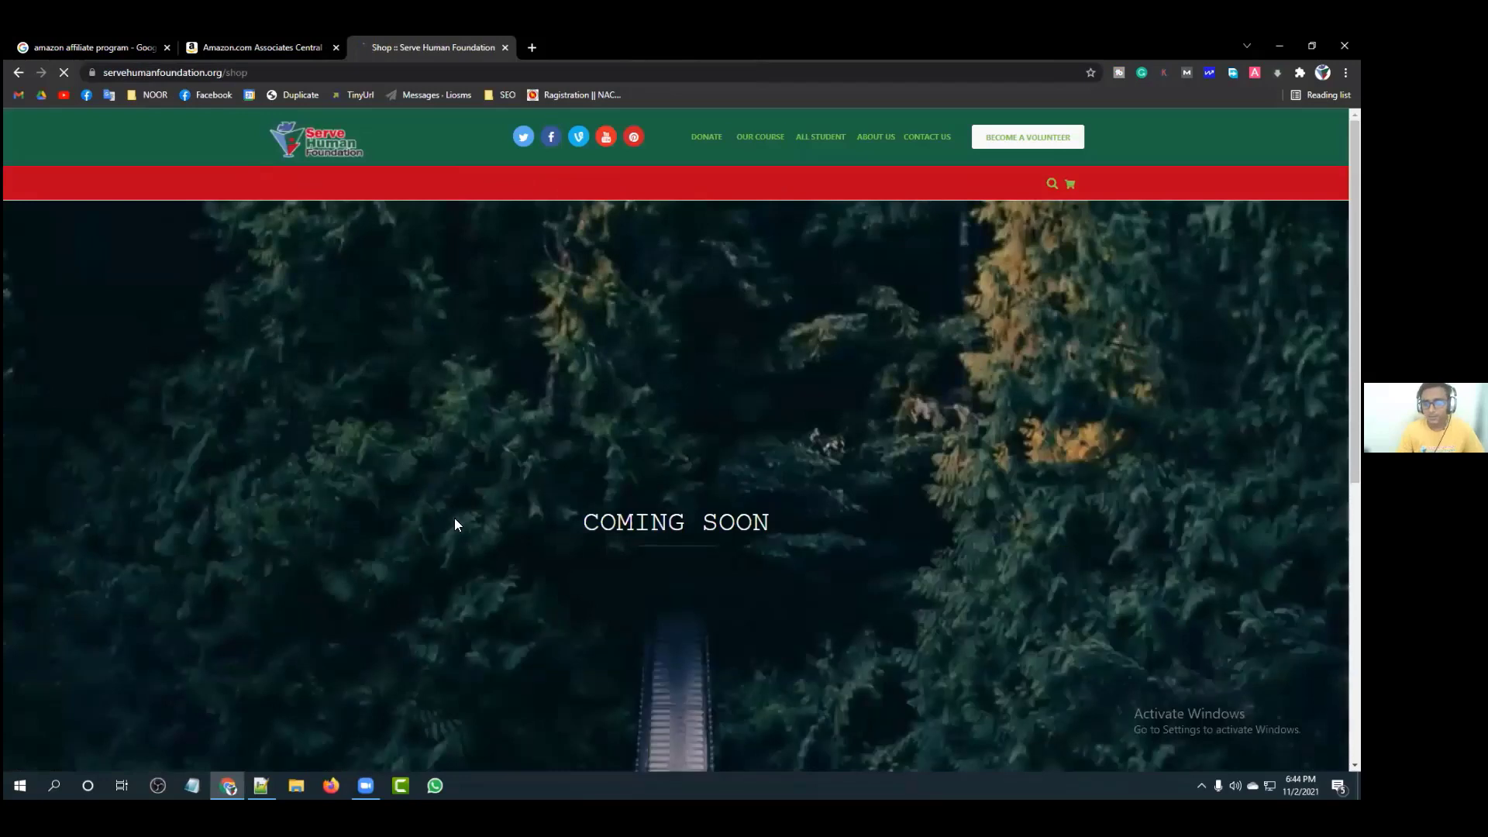
scroll(538, 427, "down", 1)
key("ctrl+shift+Tab")
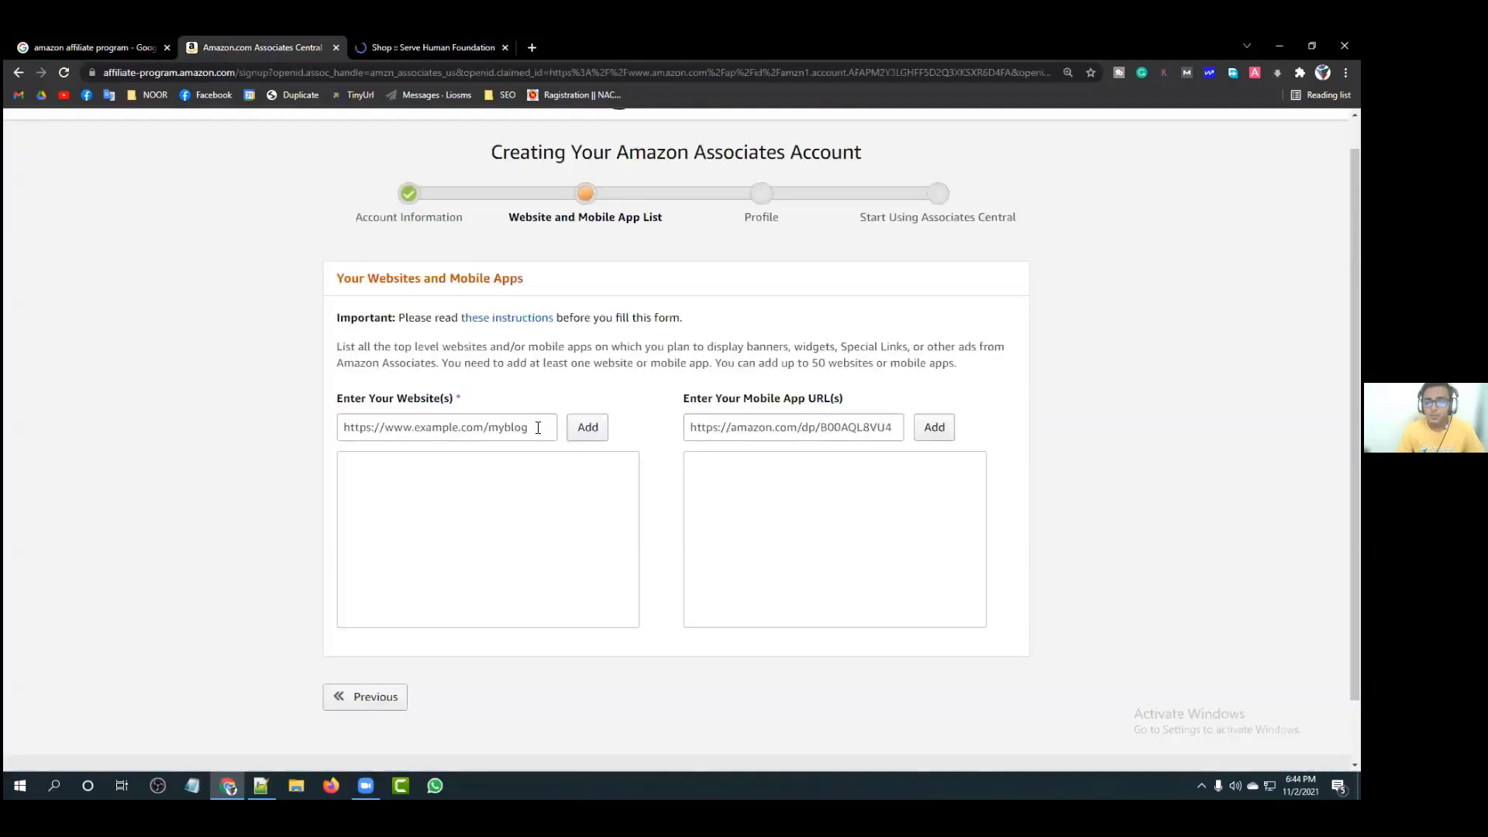
left_click(538, 427)
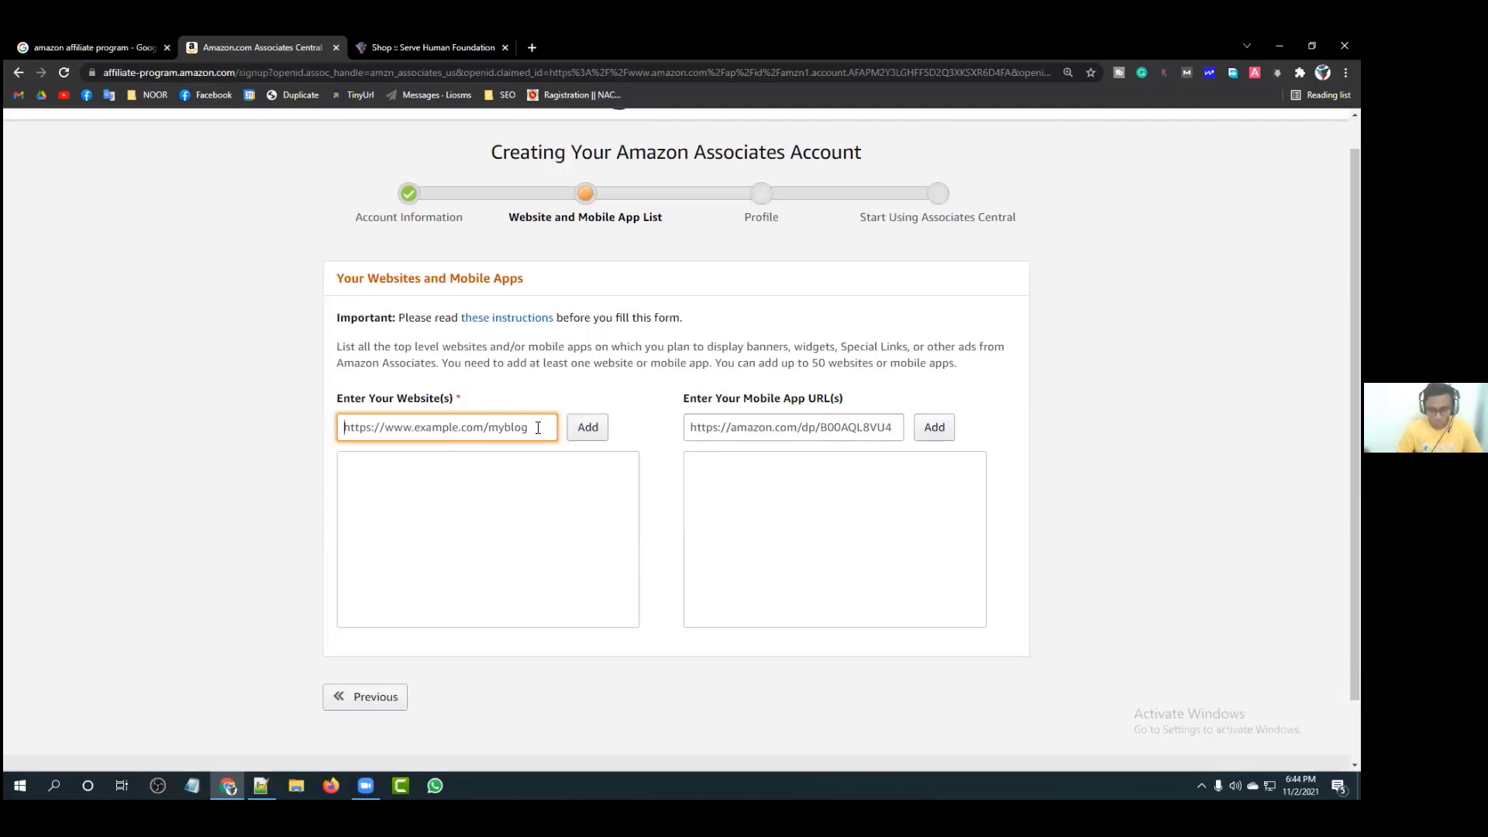
type("https:")
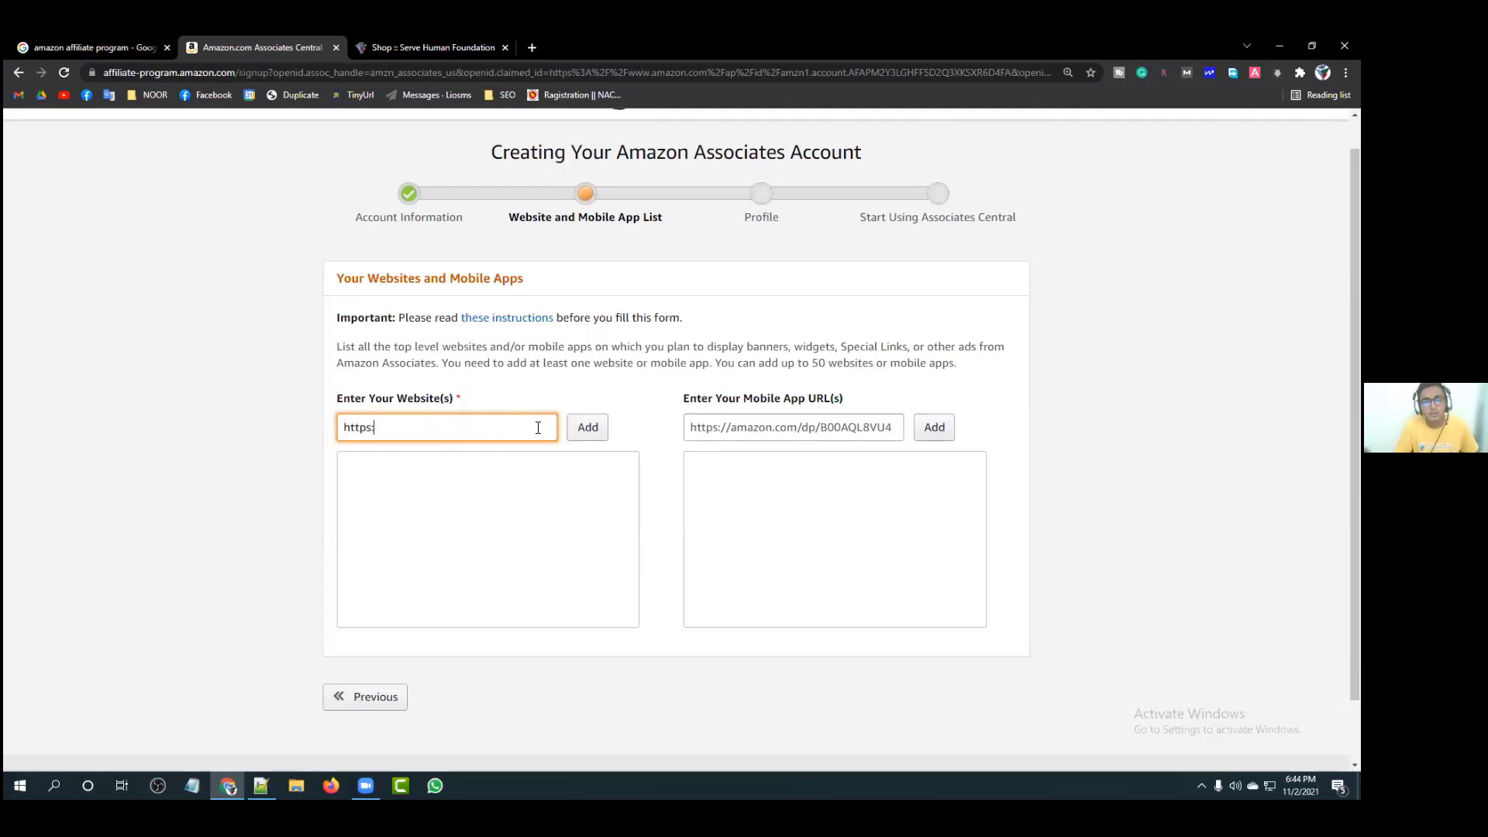
type("//servf")
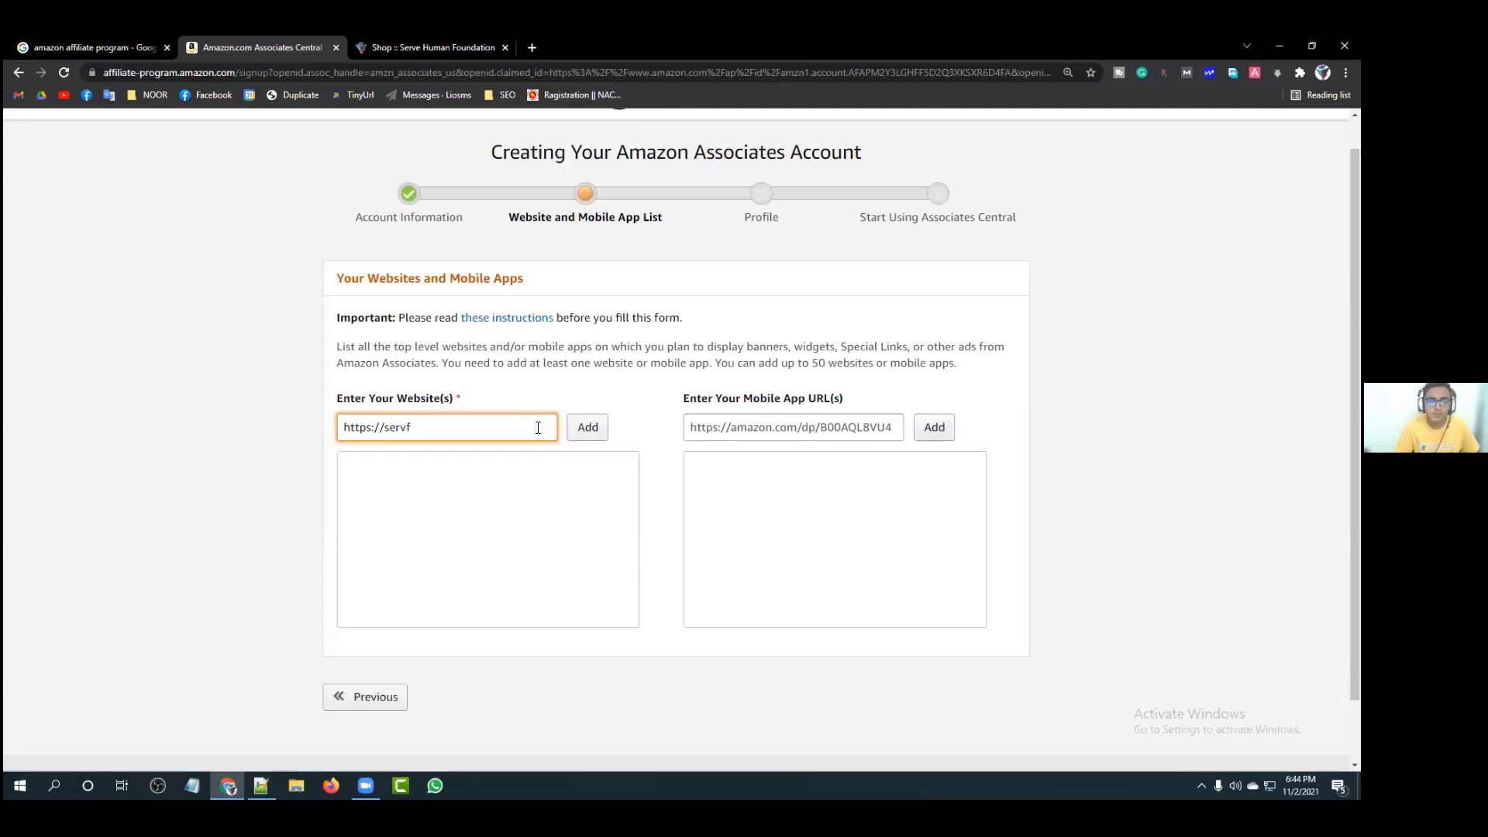
key("BackSpace")
type("ehum")
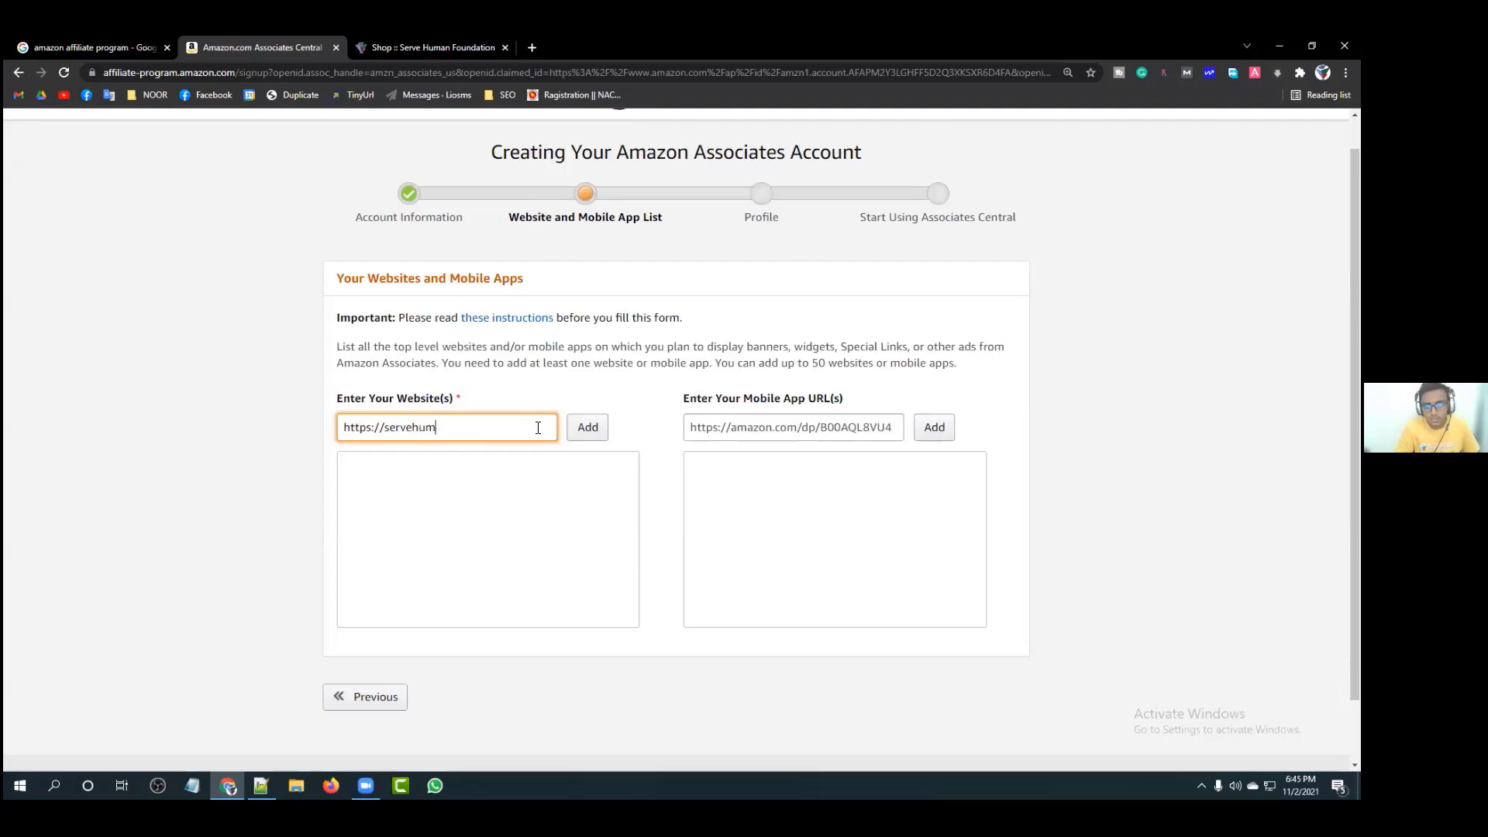
type("anfoundation")
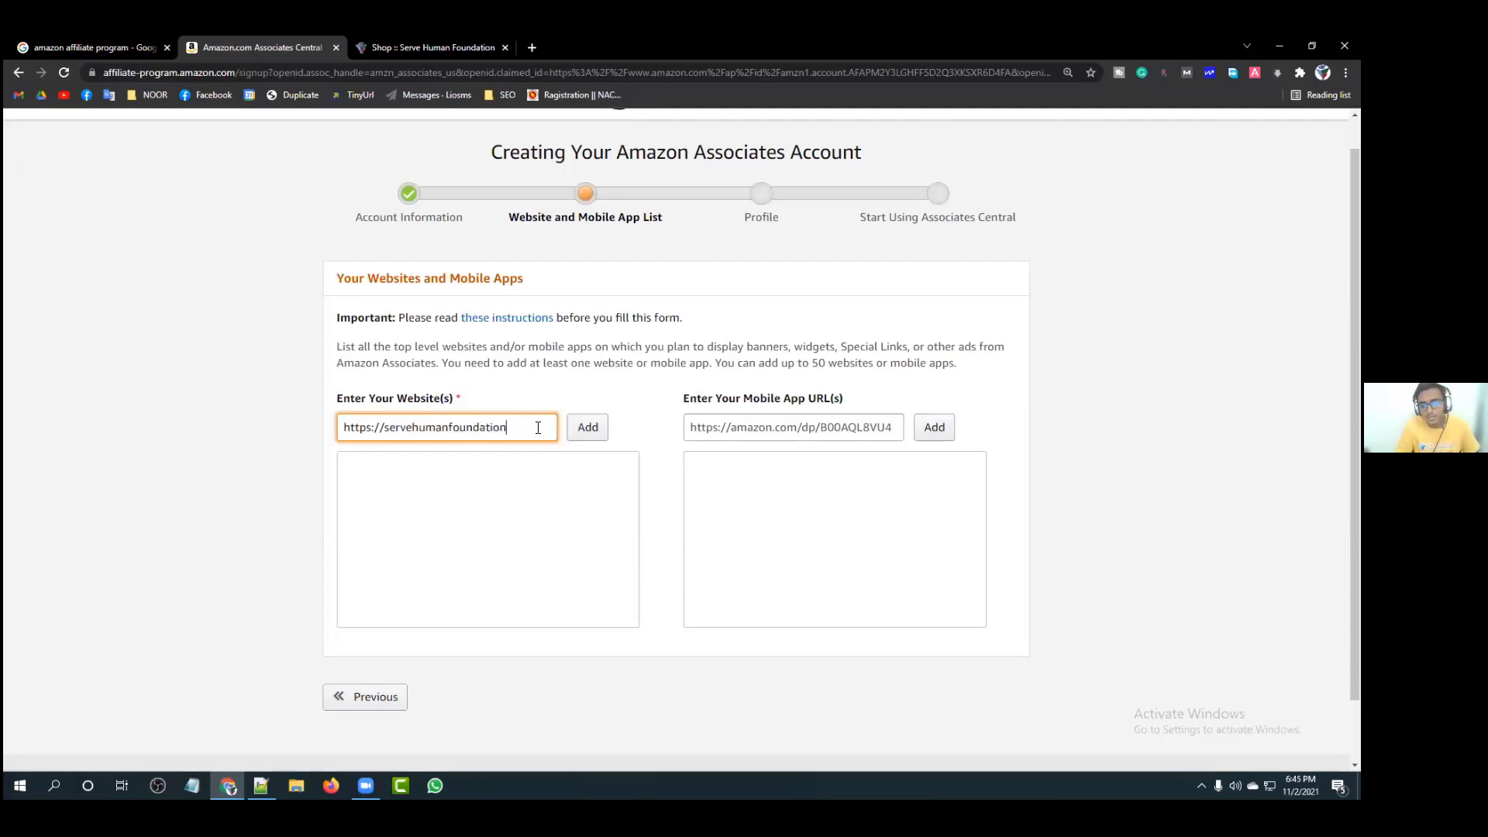
type(".org")
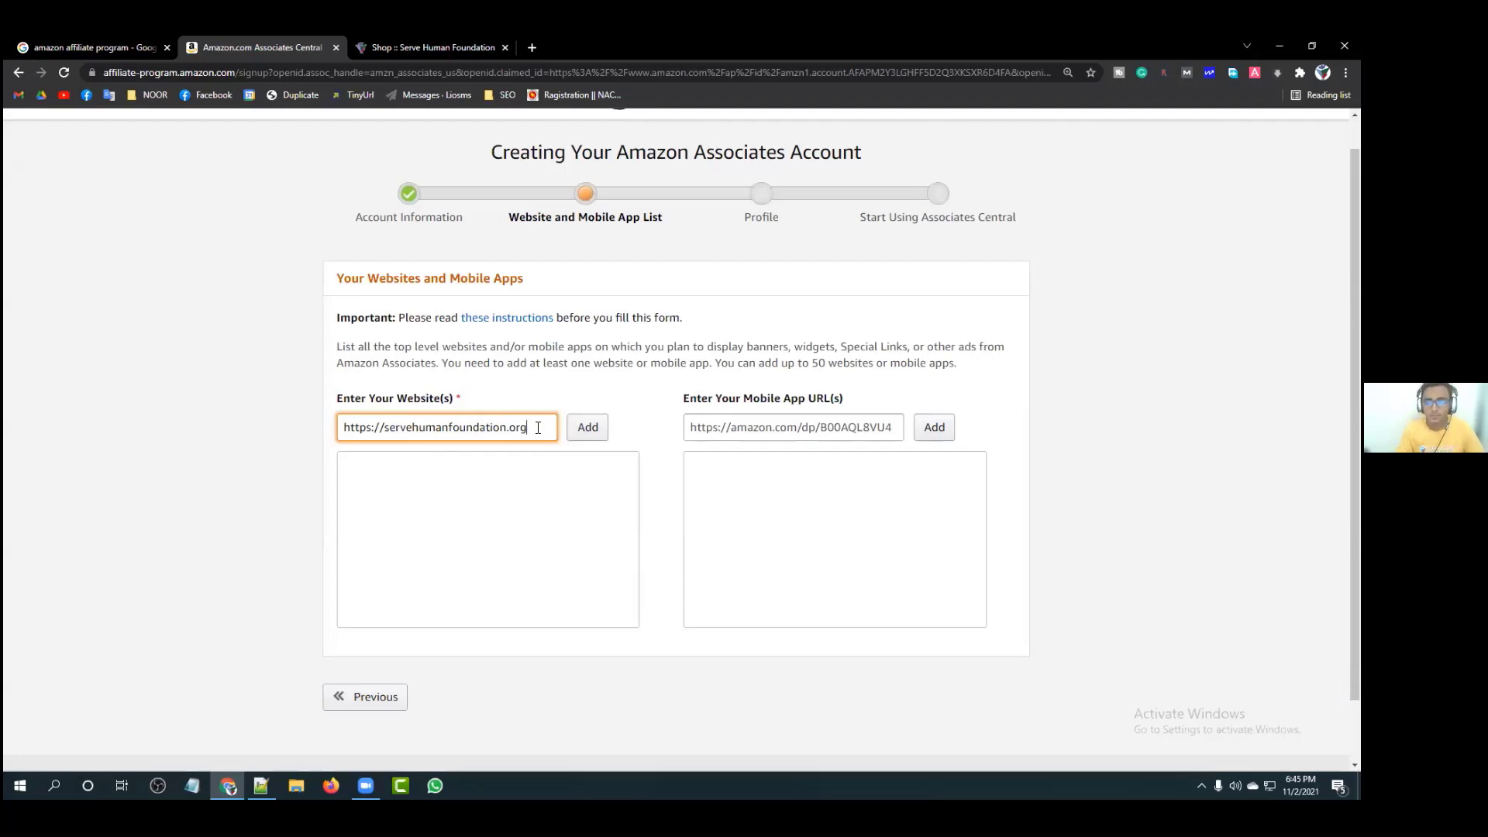
left_click(590, 381)
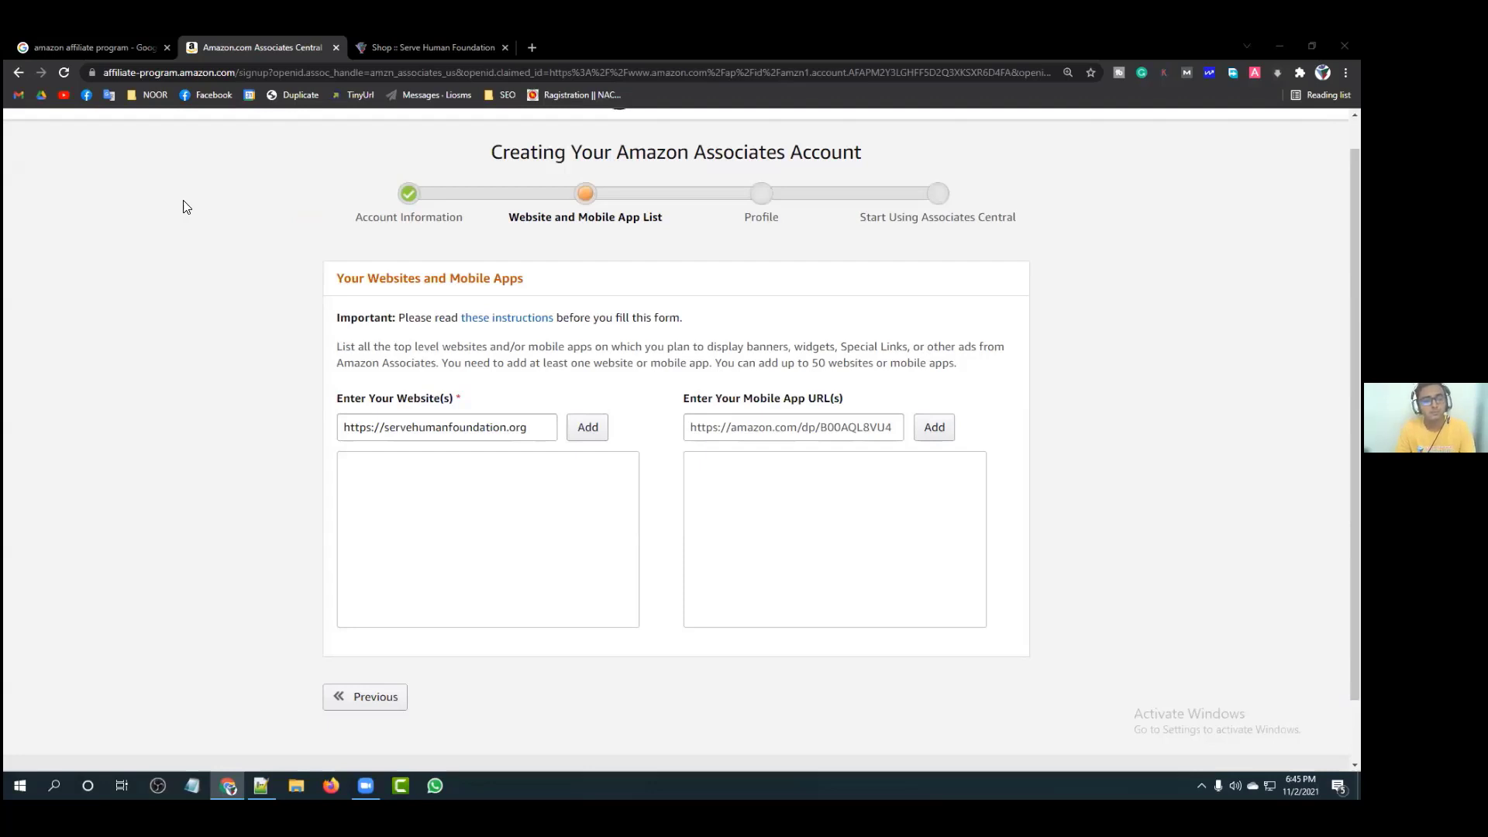
left_click(276, 216)
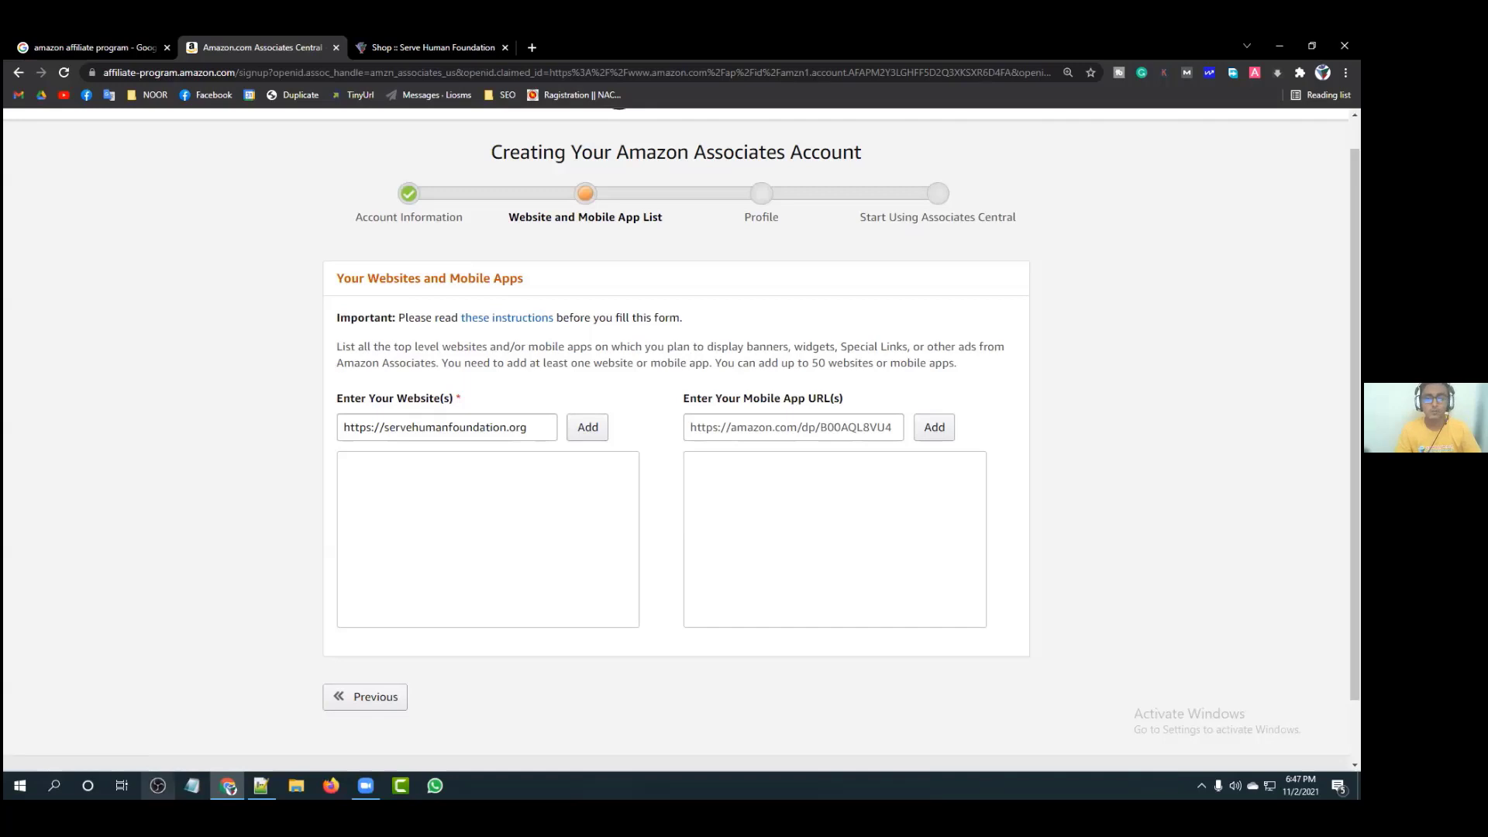
Step: Move servehumanfoundation.org from the entry field into the website list
left_click(535, 427)
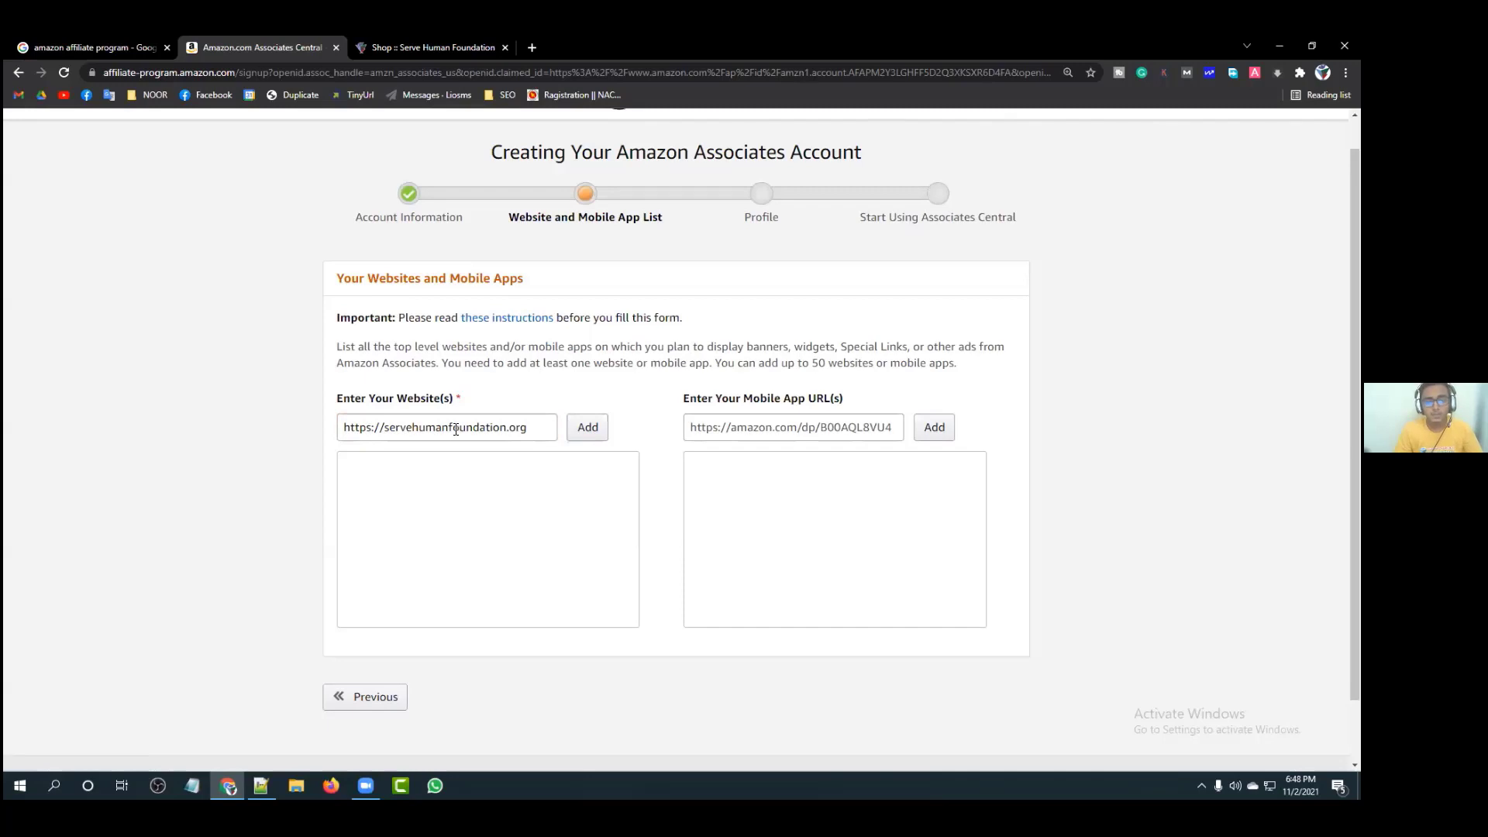
left_click(586, 427)
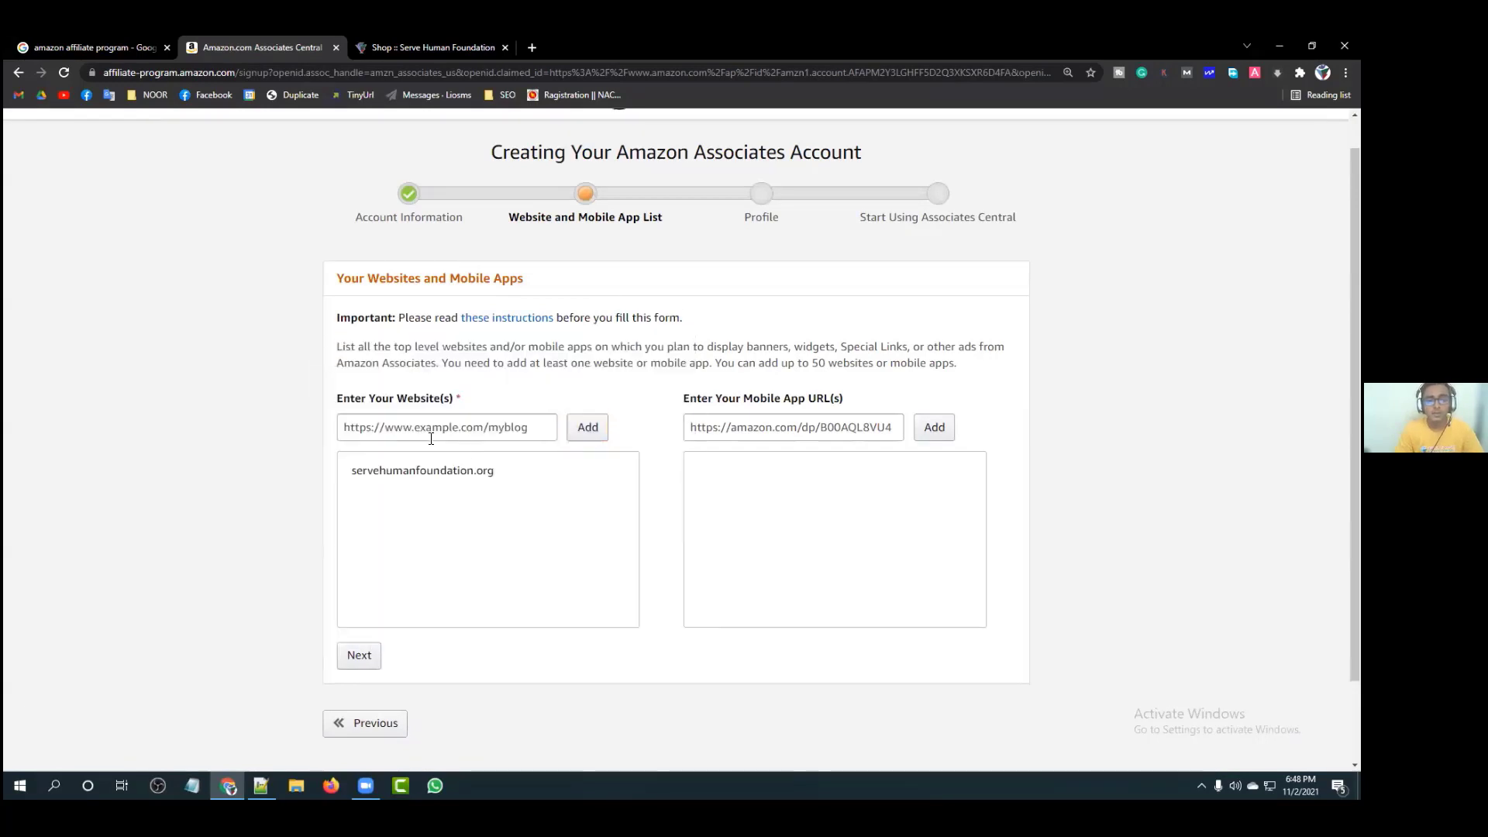
mouse_move(406, 486)
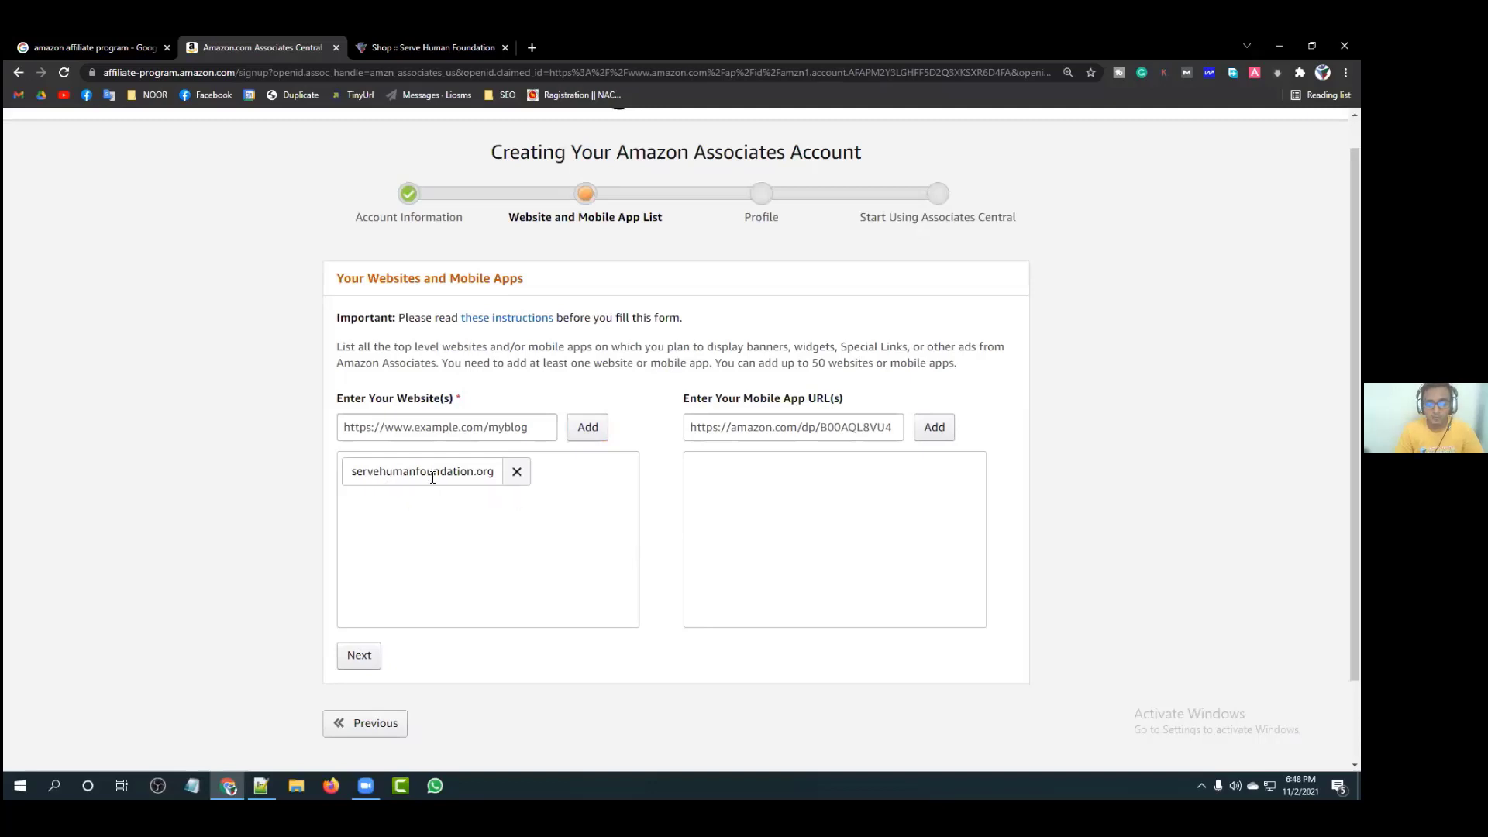
scroll(646, 368, "down", 1)
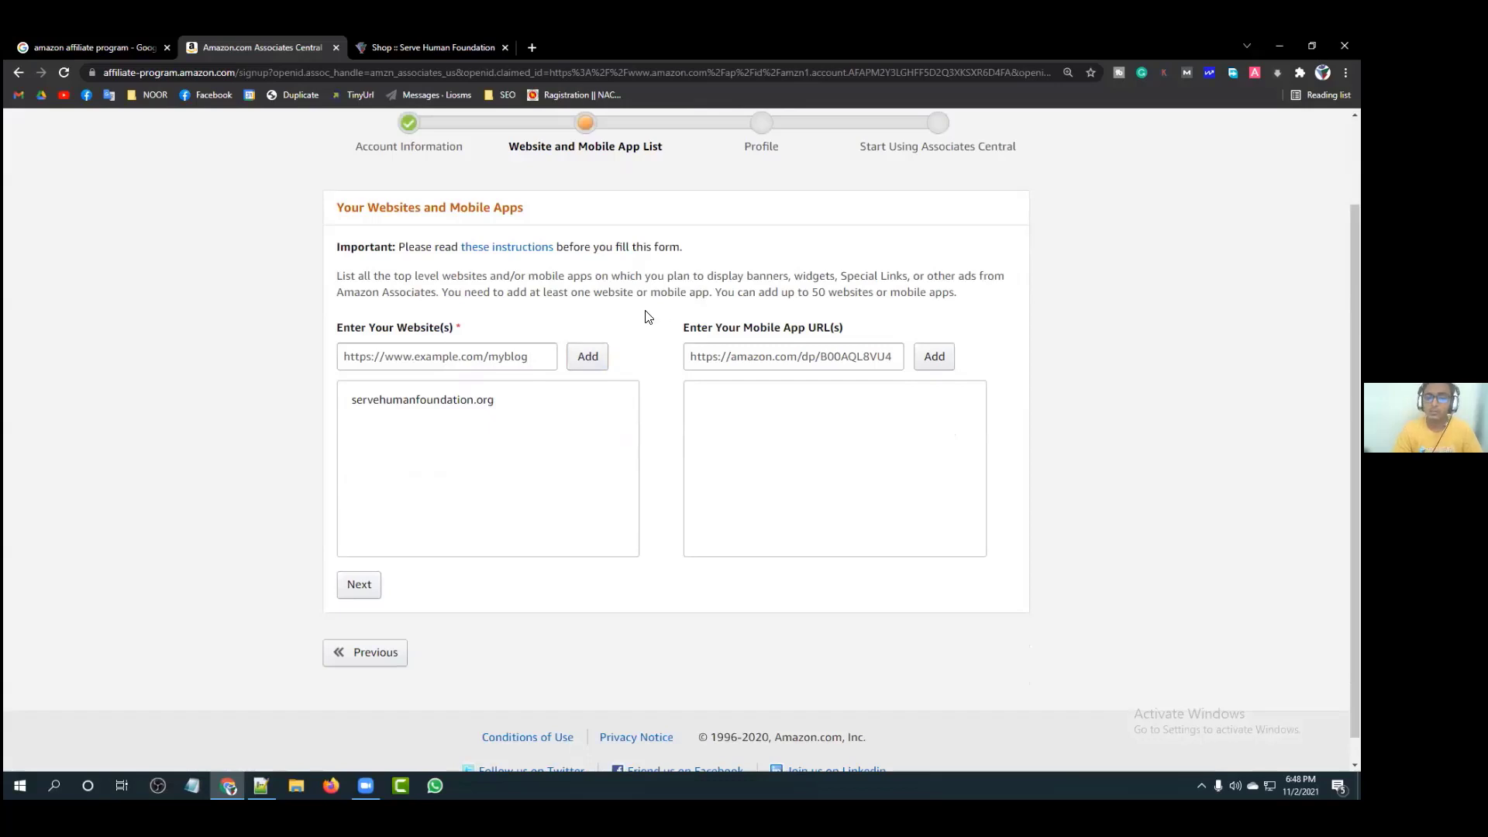
scroll(648, 315, "down", 1)
Step: Proceed with the listed website and review the children-under-13 question and its explanation
left_click(372, 558)
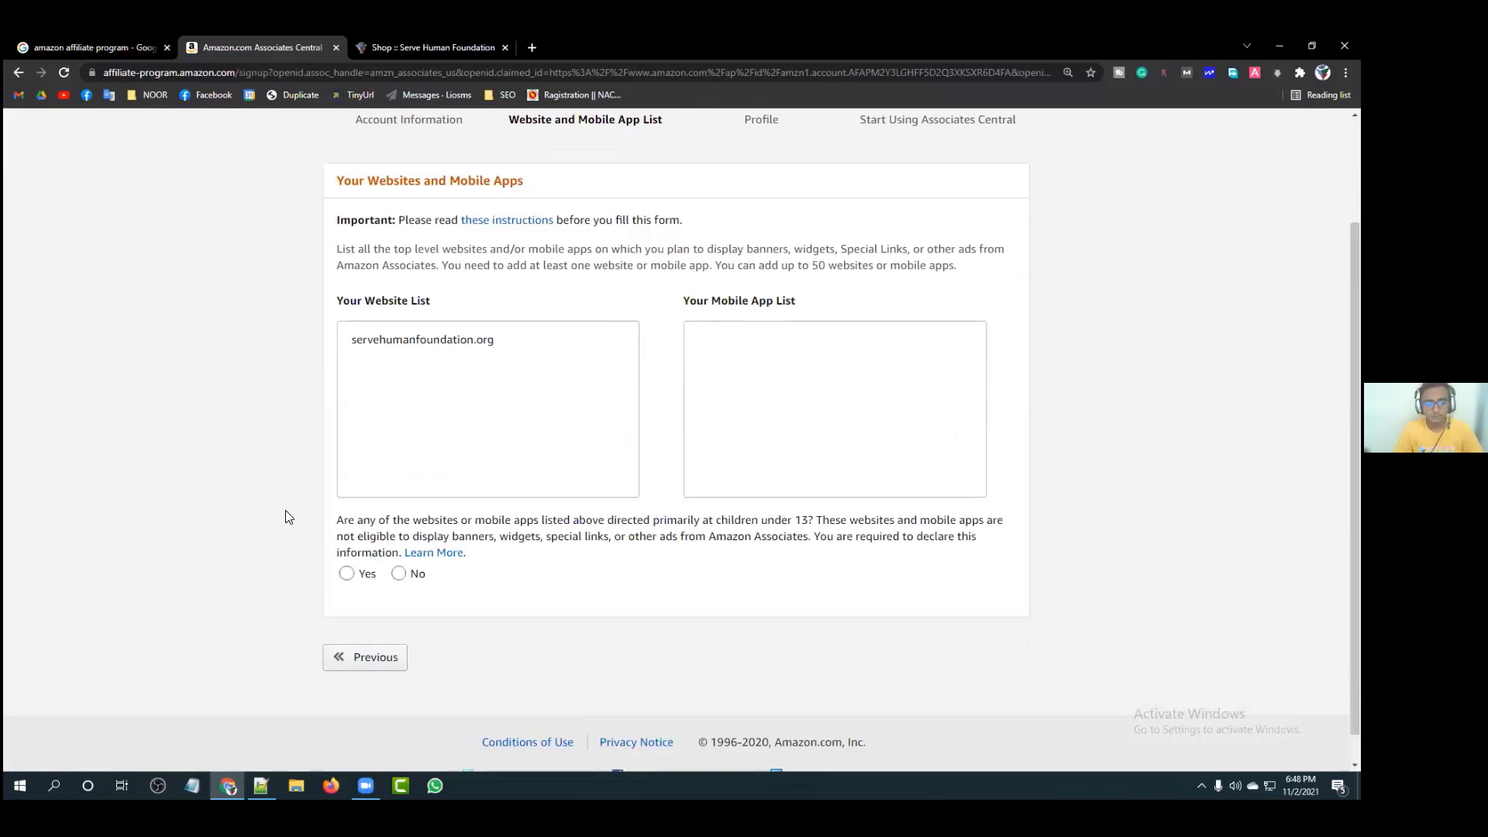
scroll(288, 516, "down", 1)
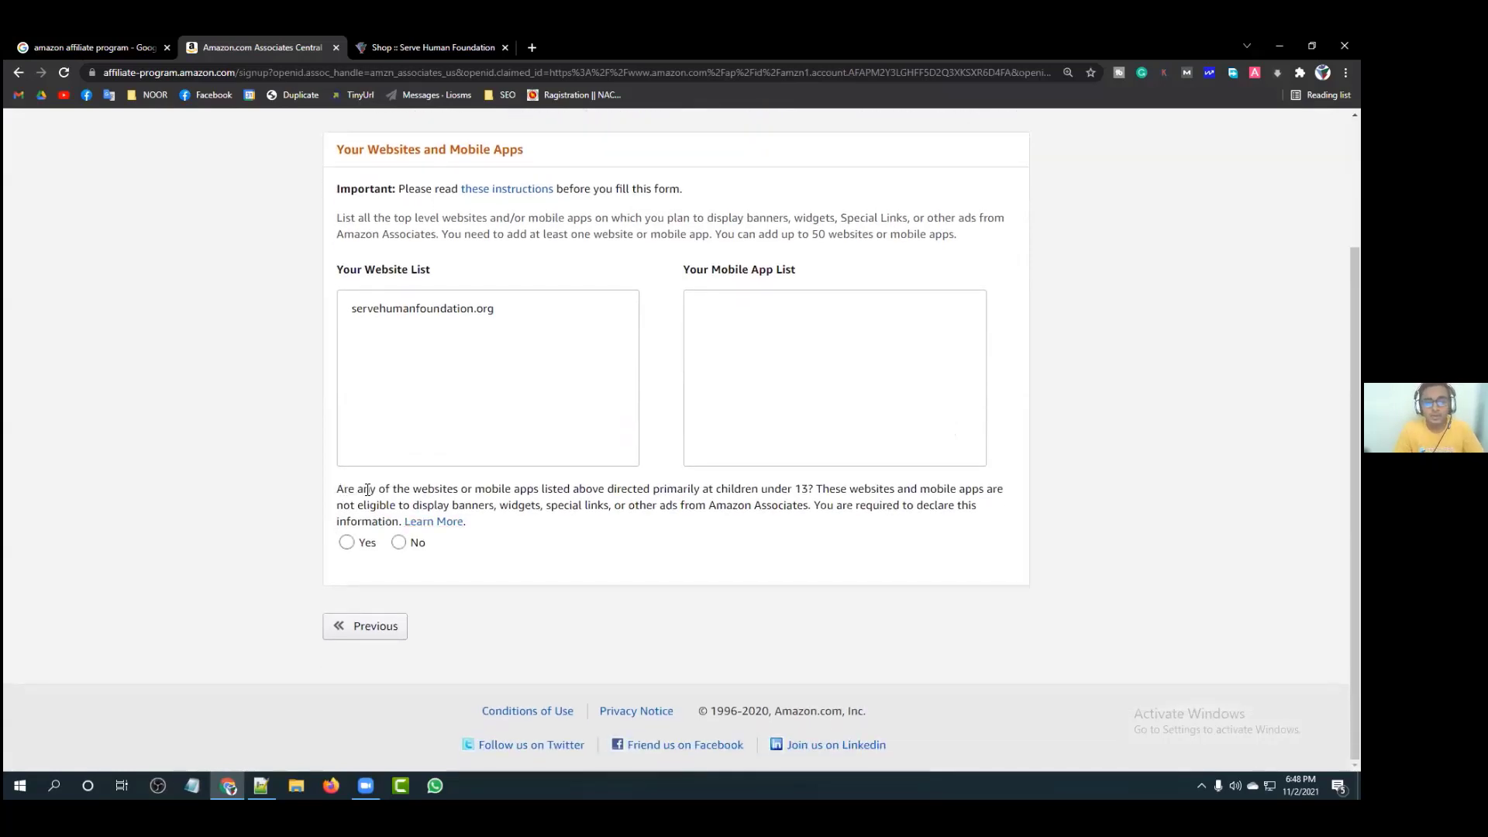
left_click_drag(344, 490, 646, 494)
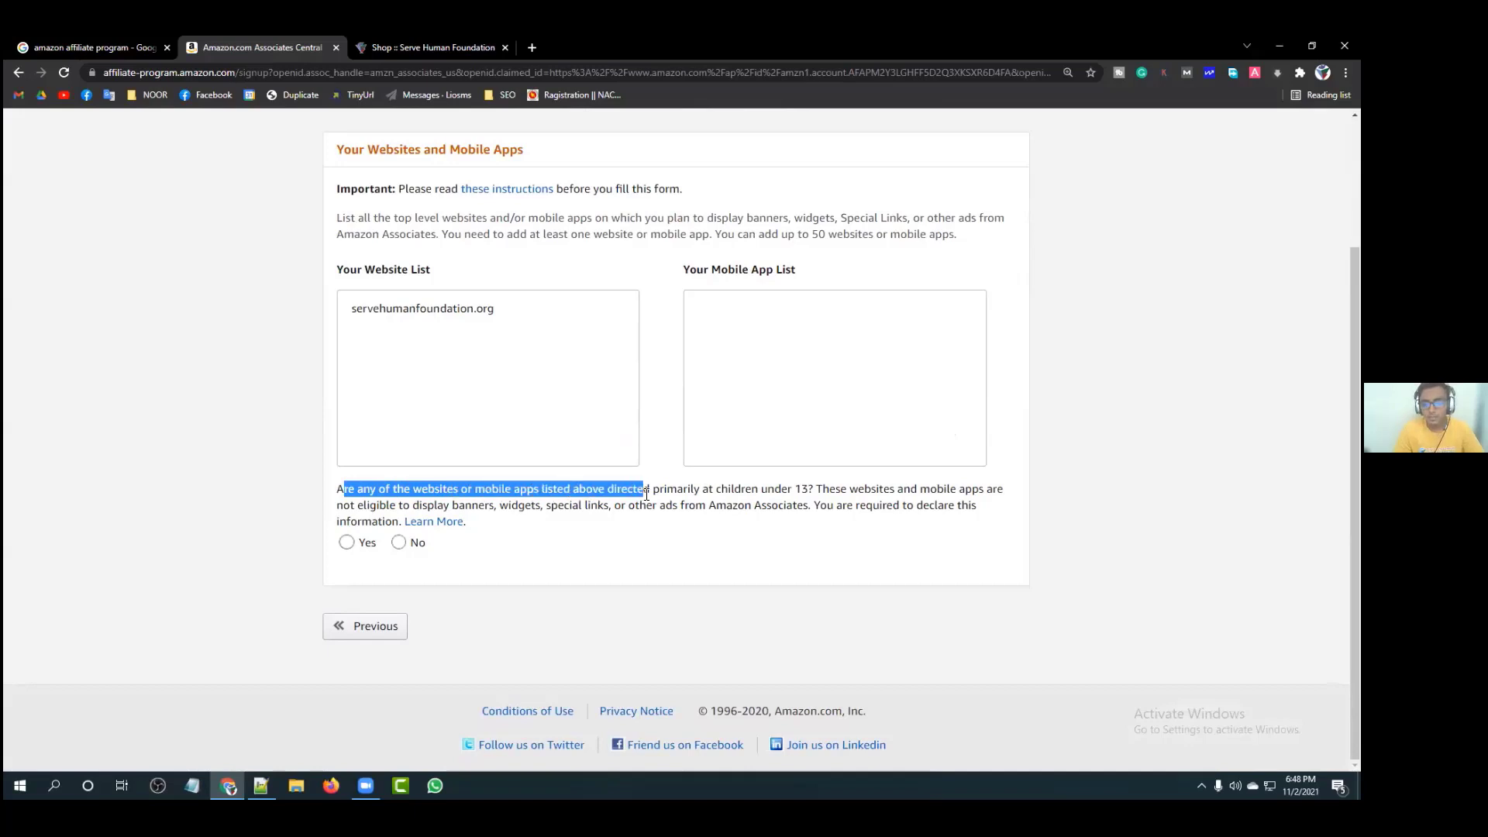
left_click(719, 491)
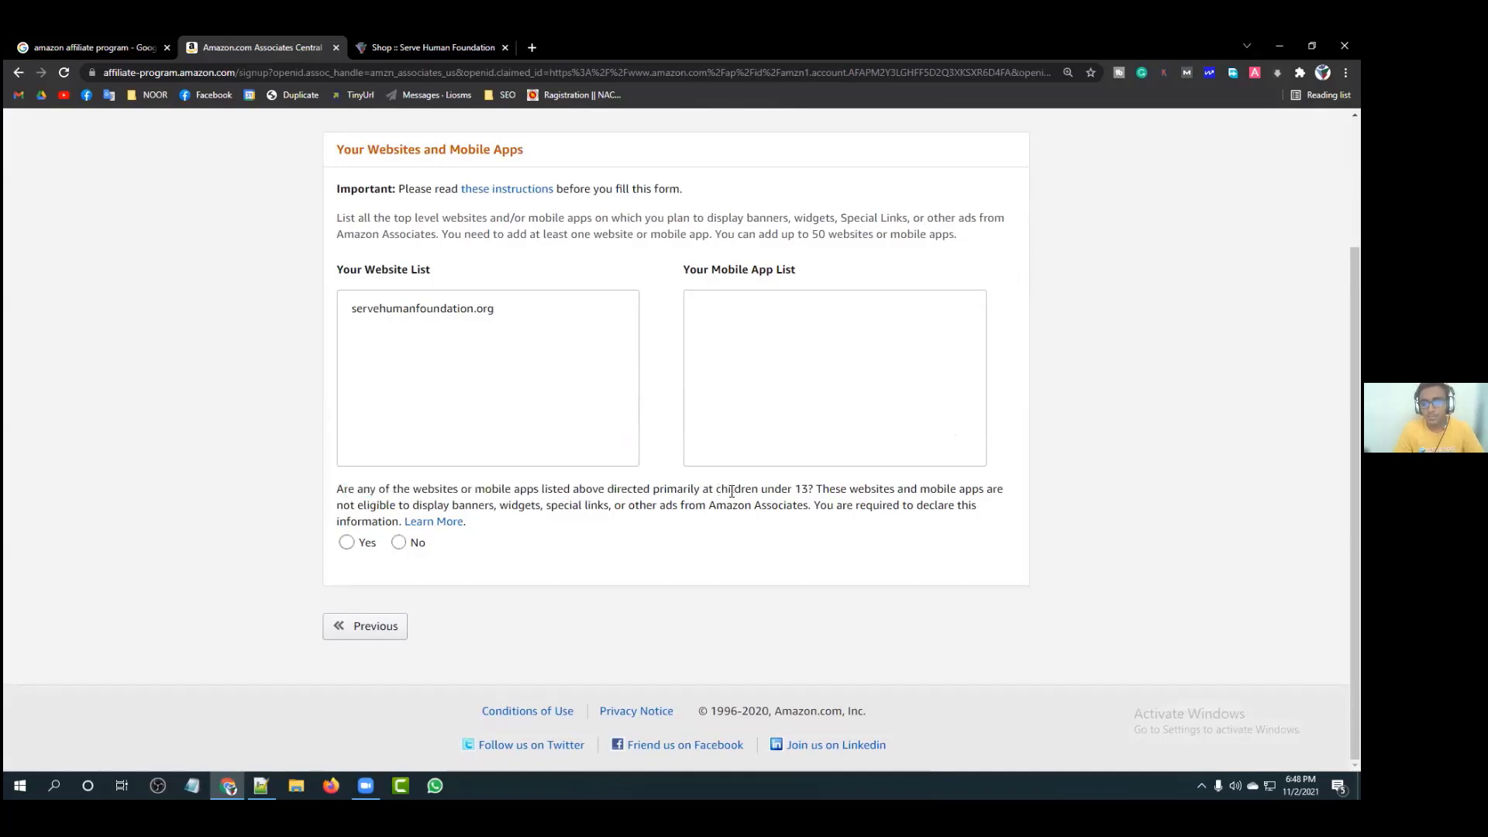
left_click_drag(813, 489, 338, 490)
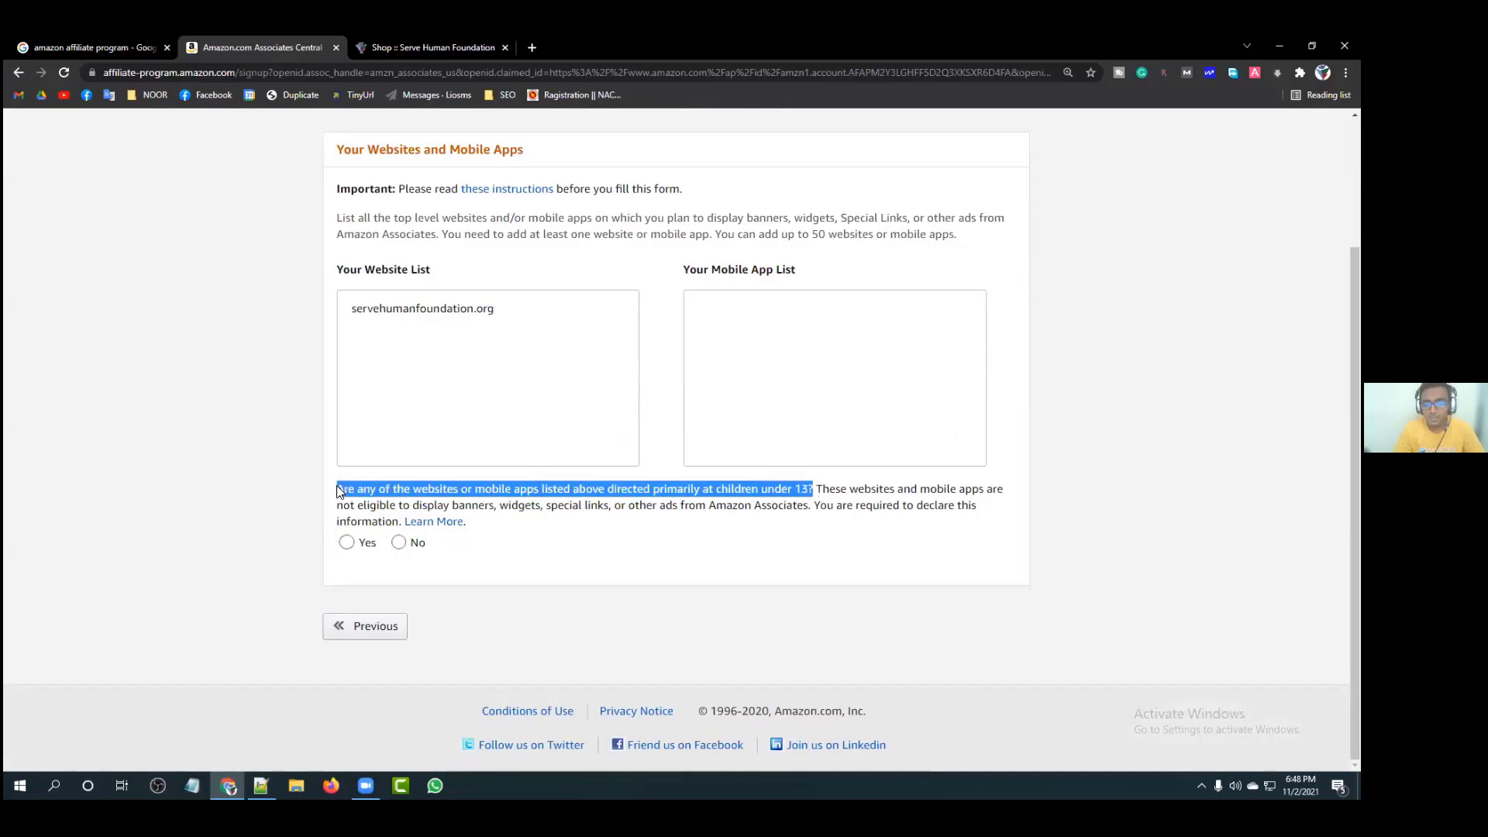
left_click(337, 491)
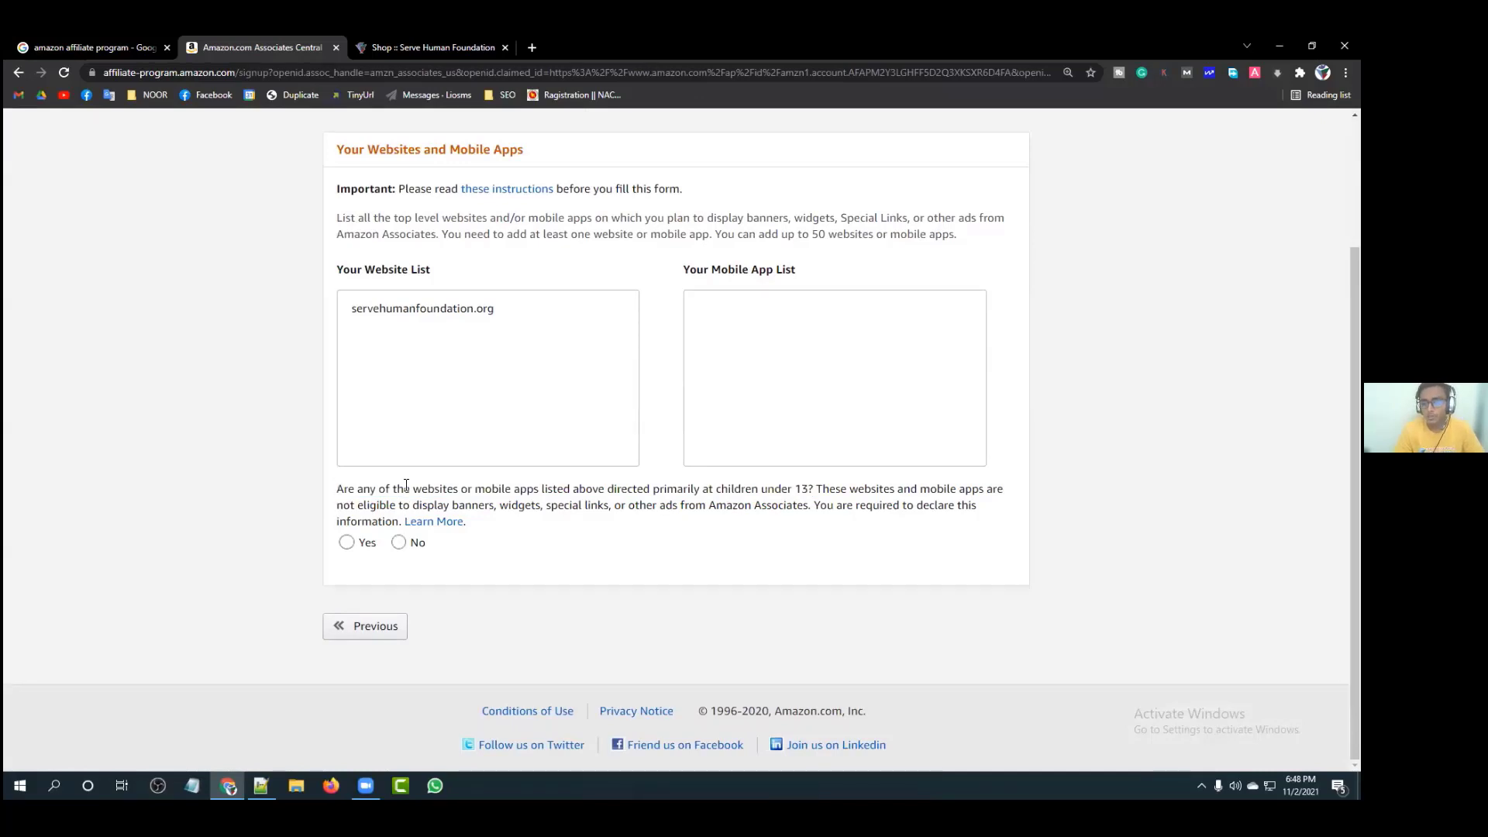
left_click_drag(806, 488, 702, 489)
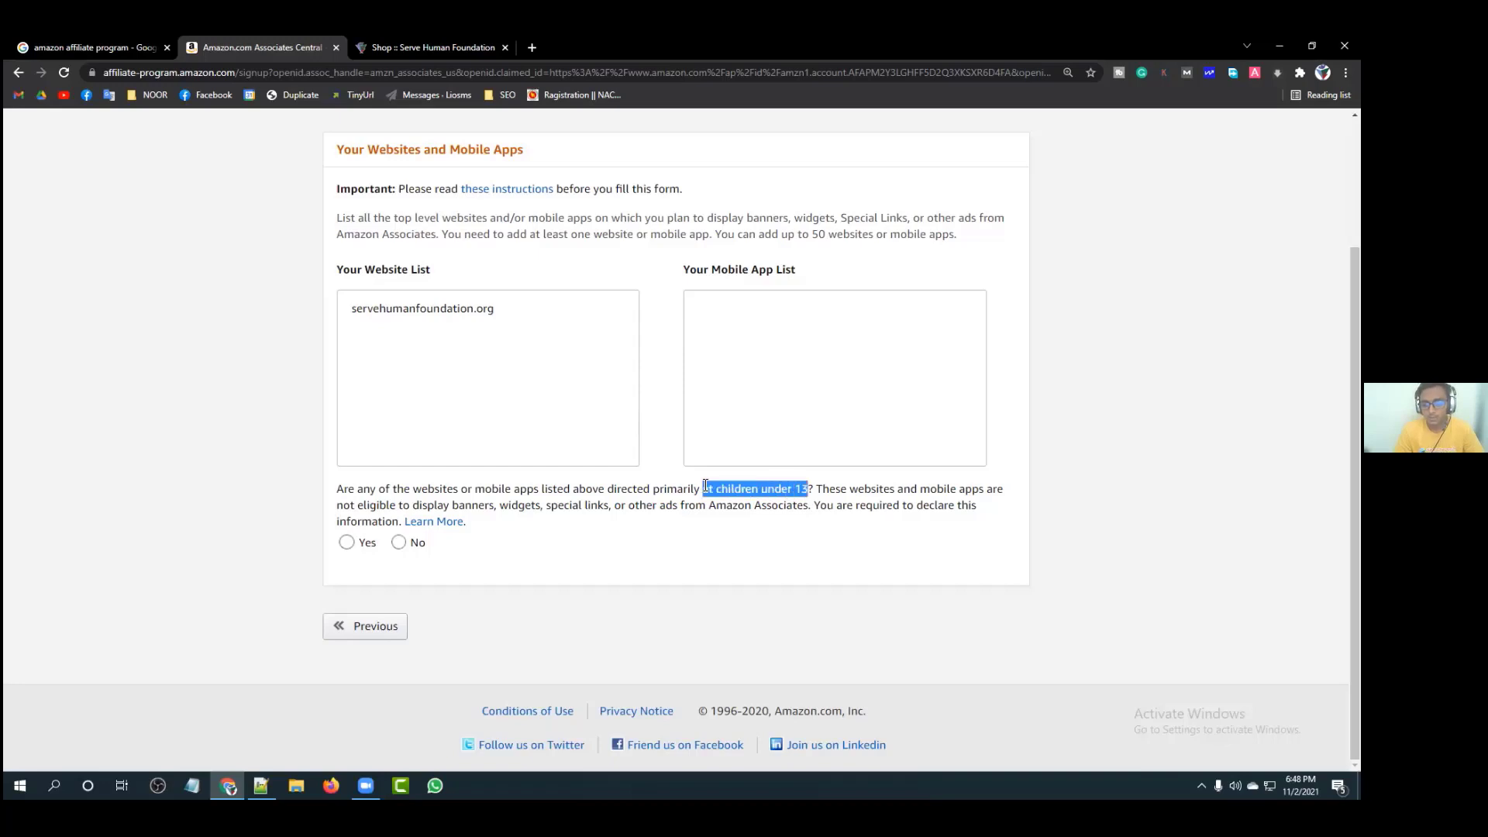
left_click(702, 489)
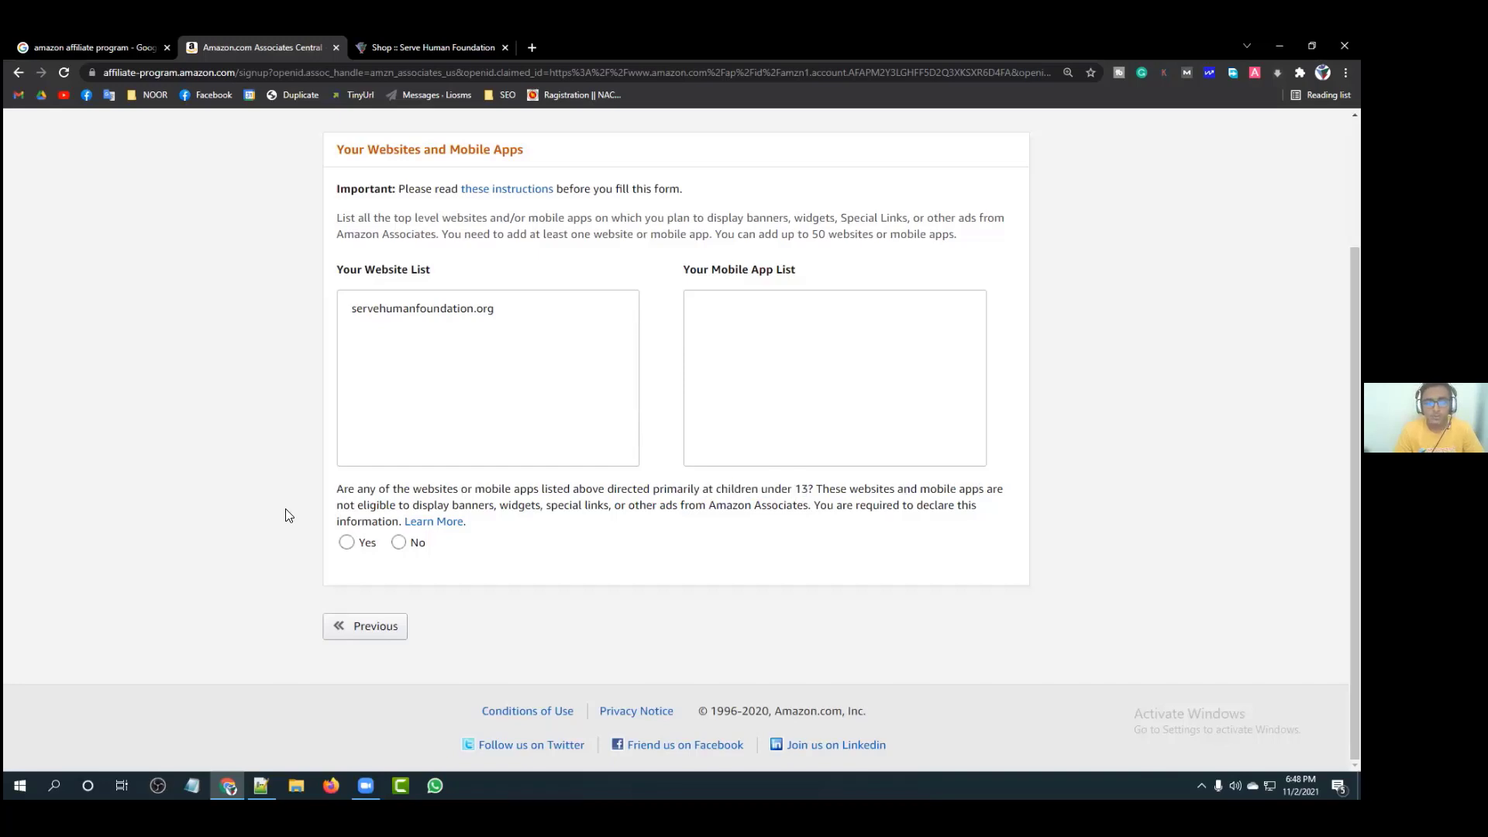
left_click_drag(342, 512, 808, 507)
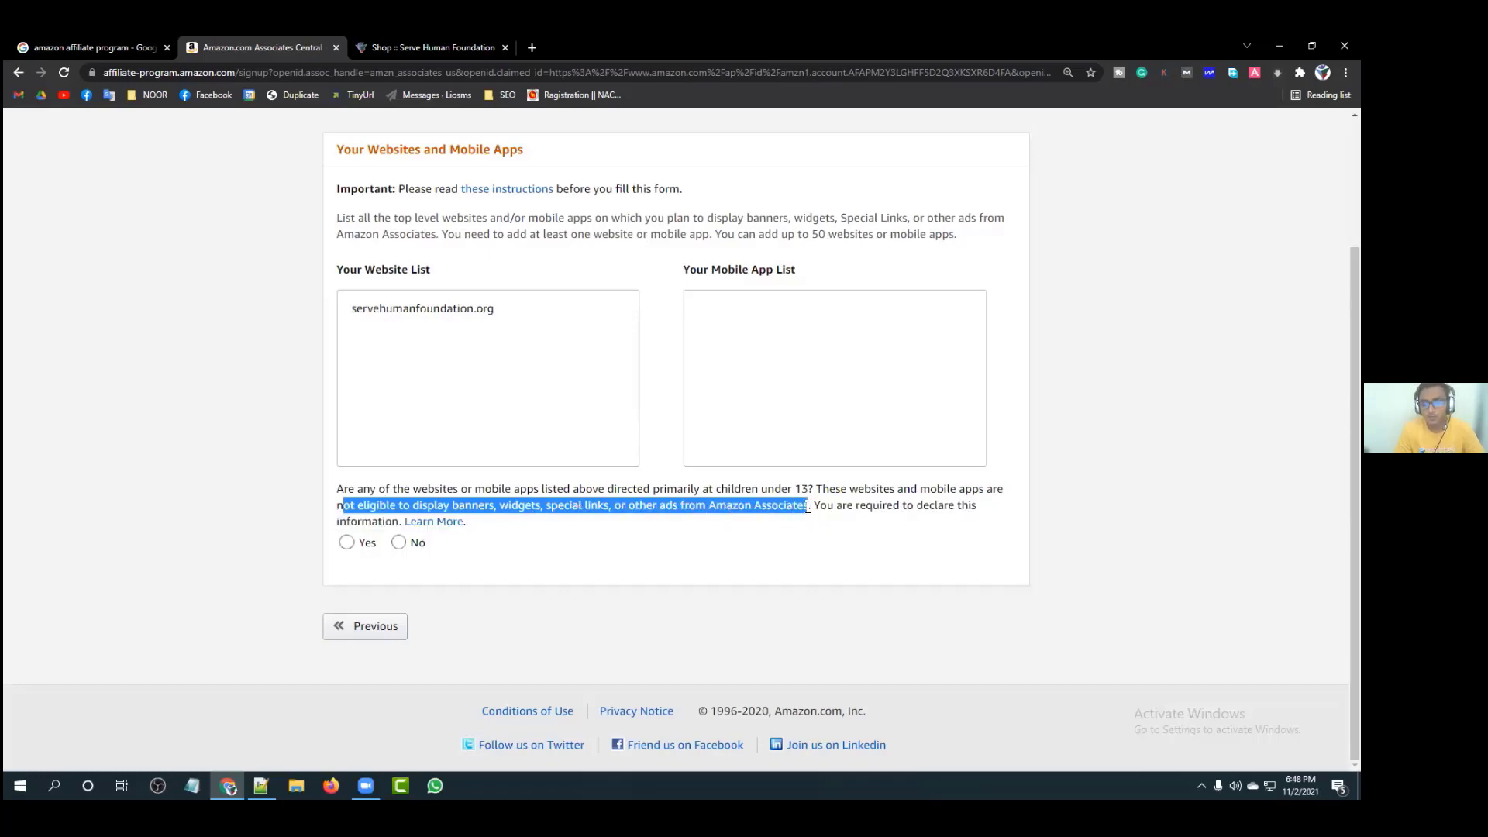
left_click(808, 507)
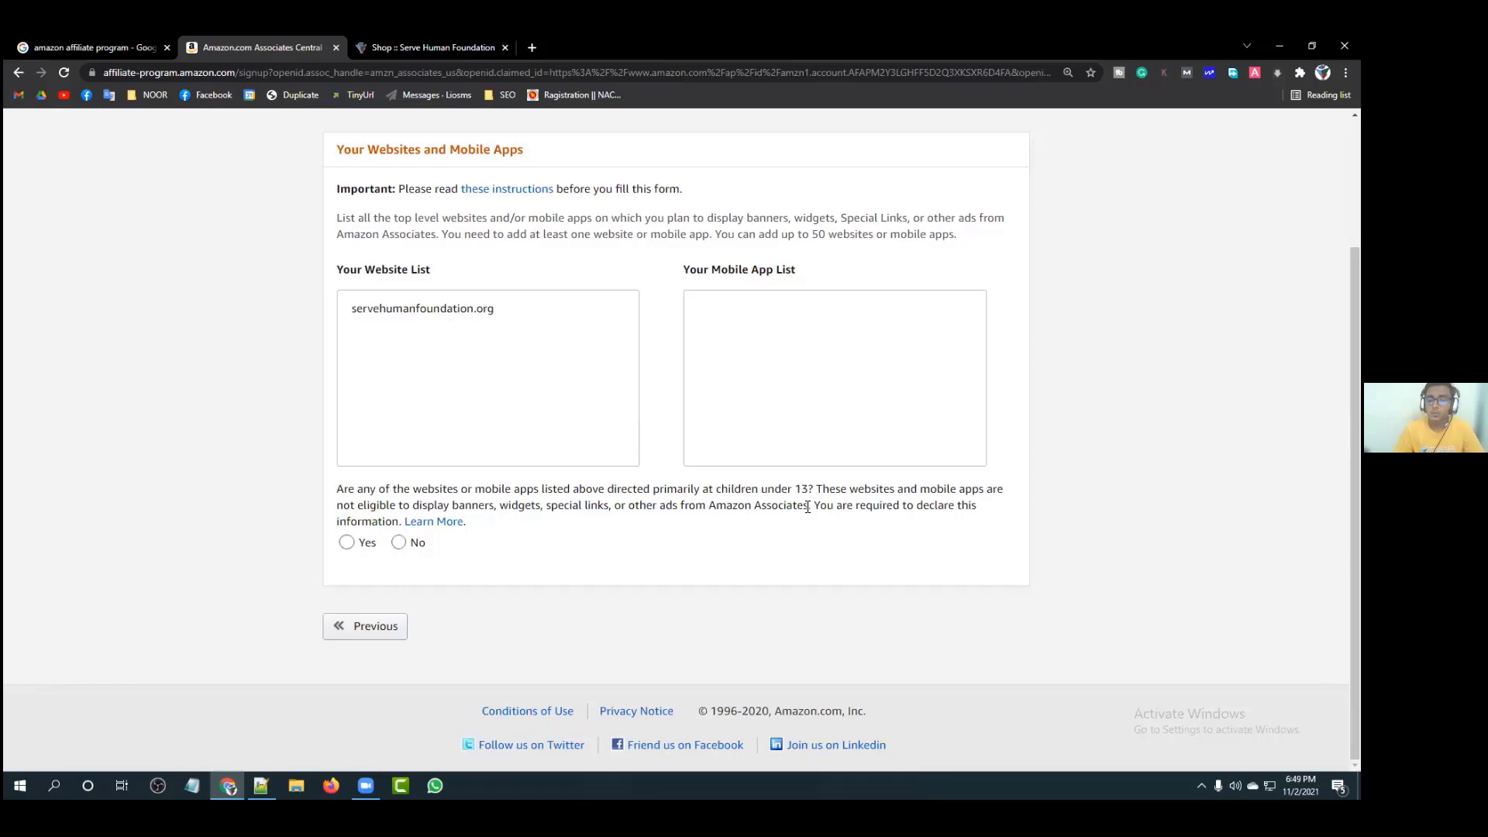
Step: Answer No to the children-under-13 question and confirm the website list
left_click(399, 542)
scroll(643, 546, "down", 1)
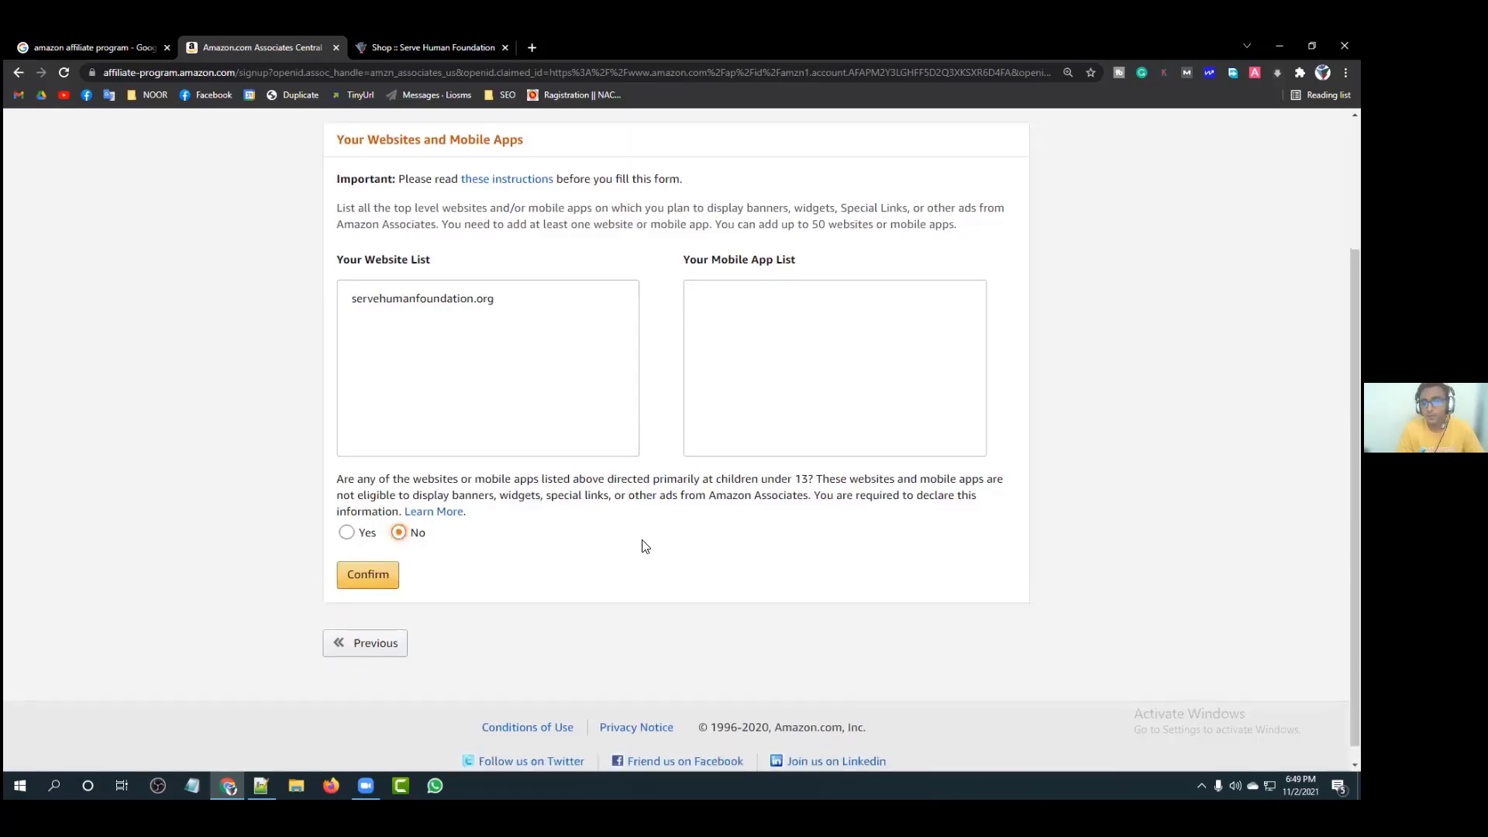
left_click(368, 557)
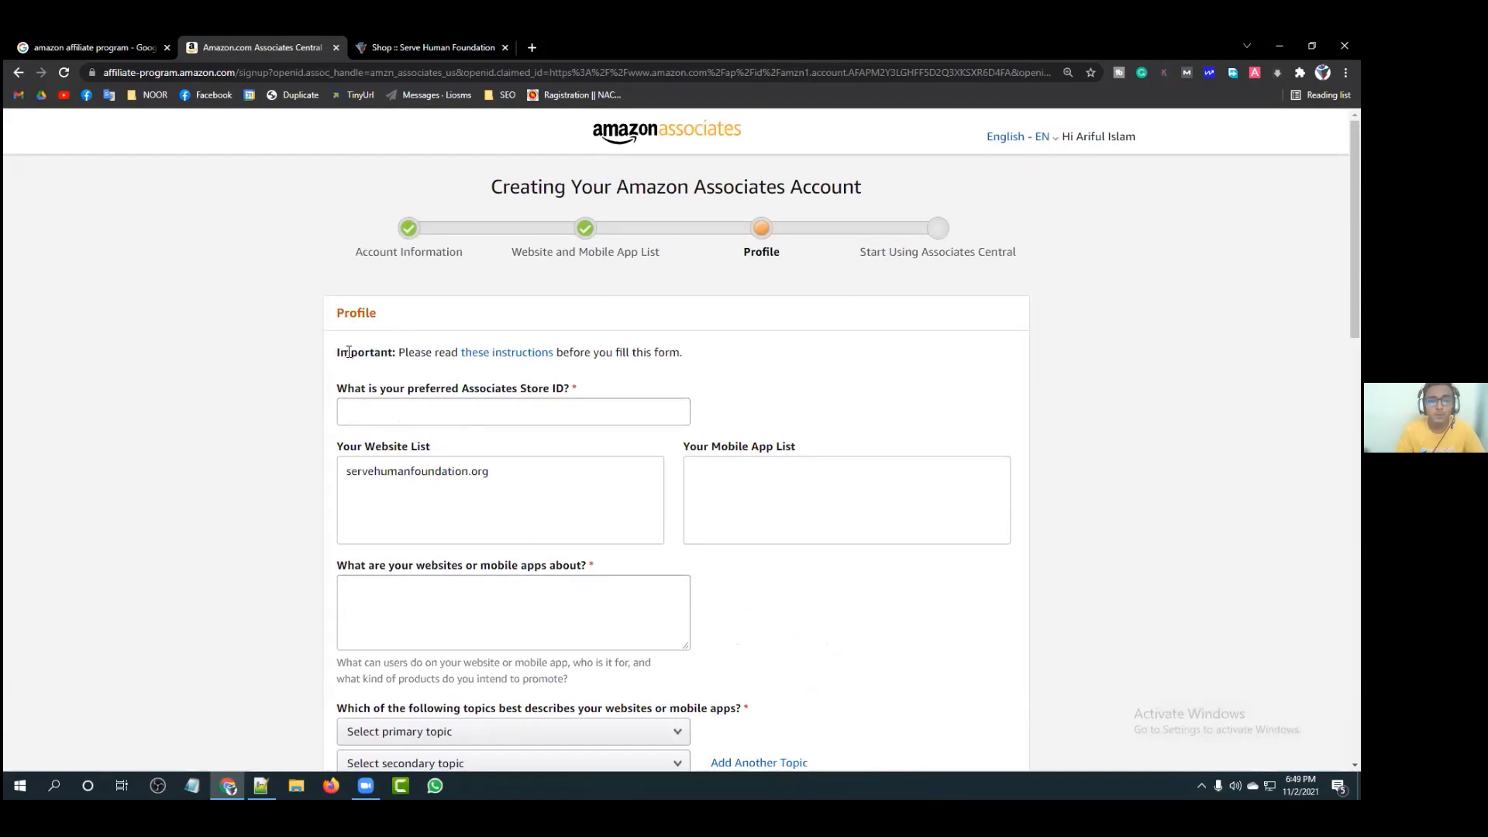
Step: Review the Important note and the help for the Associates Store ID question
left_click_drag(347, 352, 397, 354)
left_click(397, 354)
left_click(470, 355)
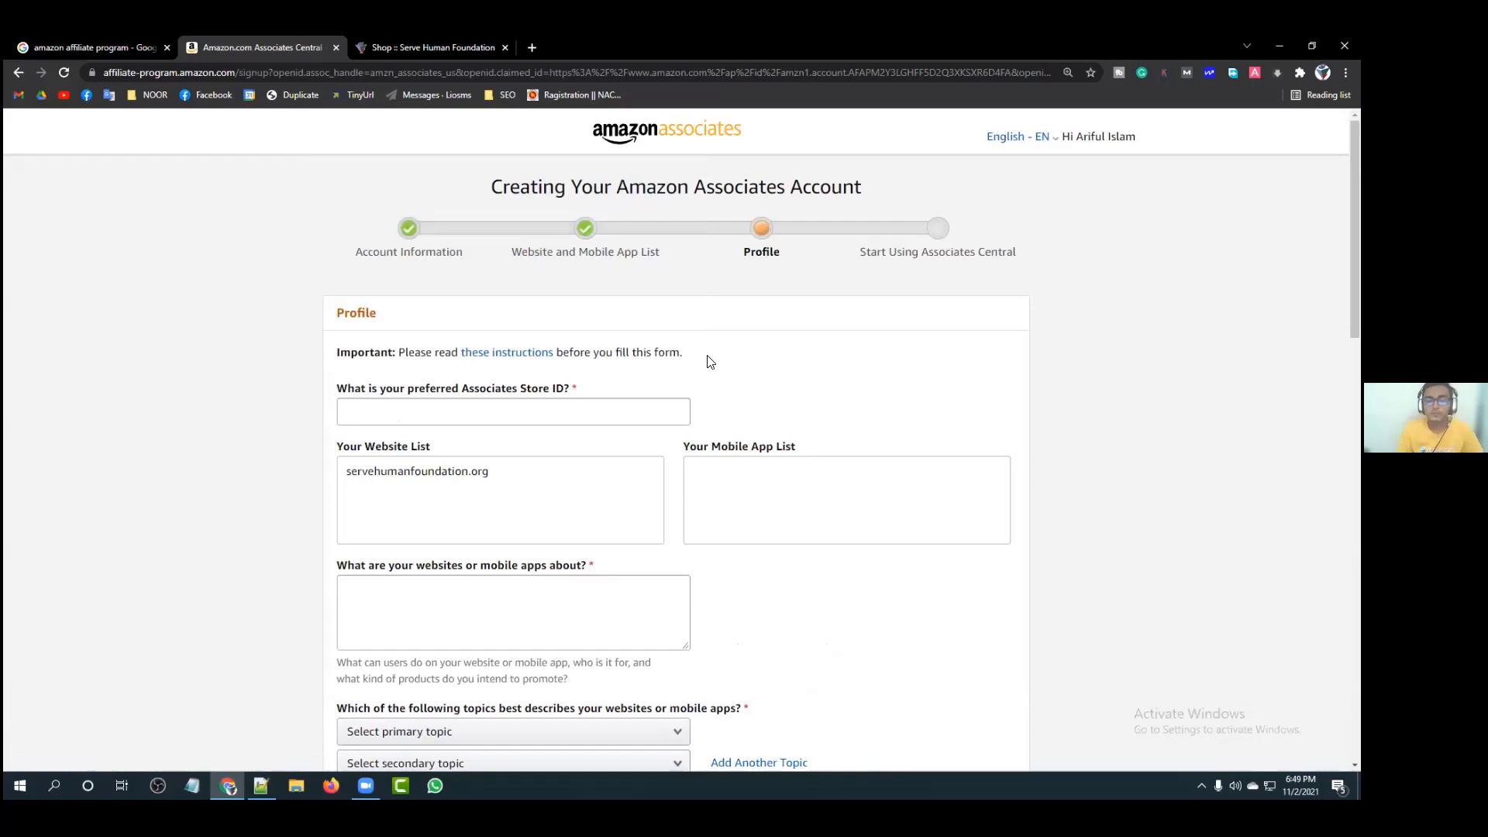
scroll(699, 368, "down", 3)
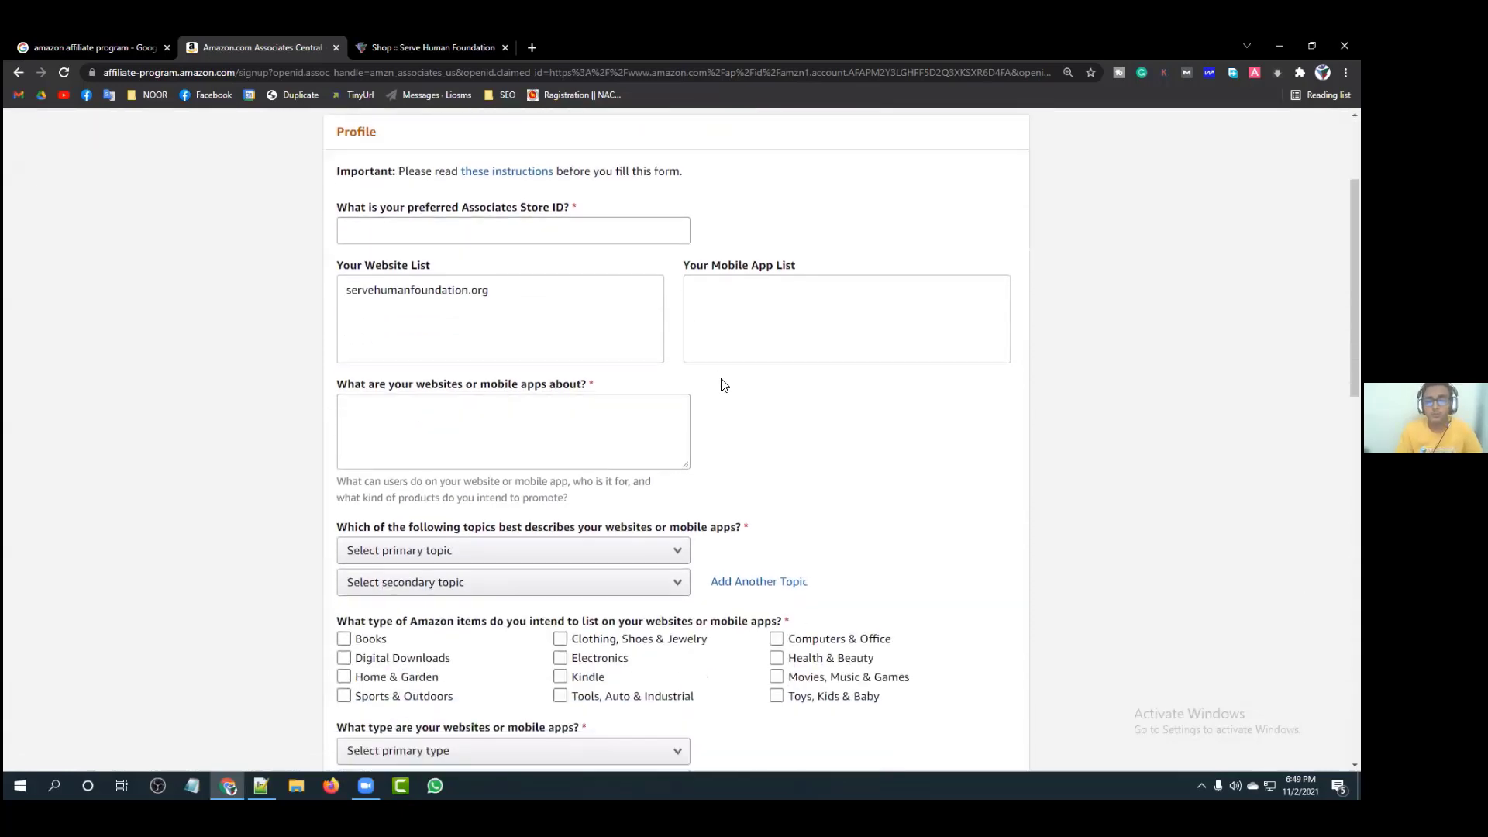
scroll(760, 411, "up", 3)
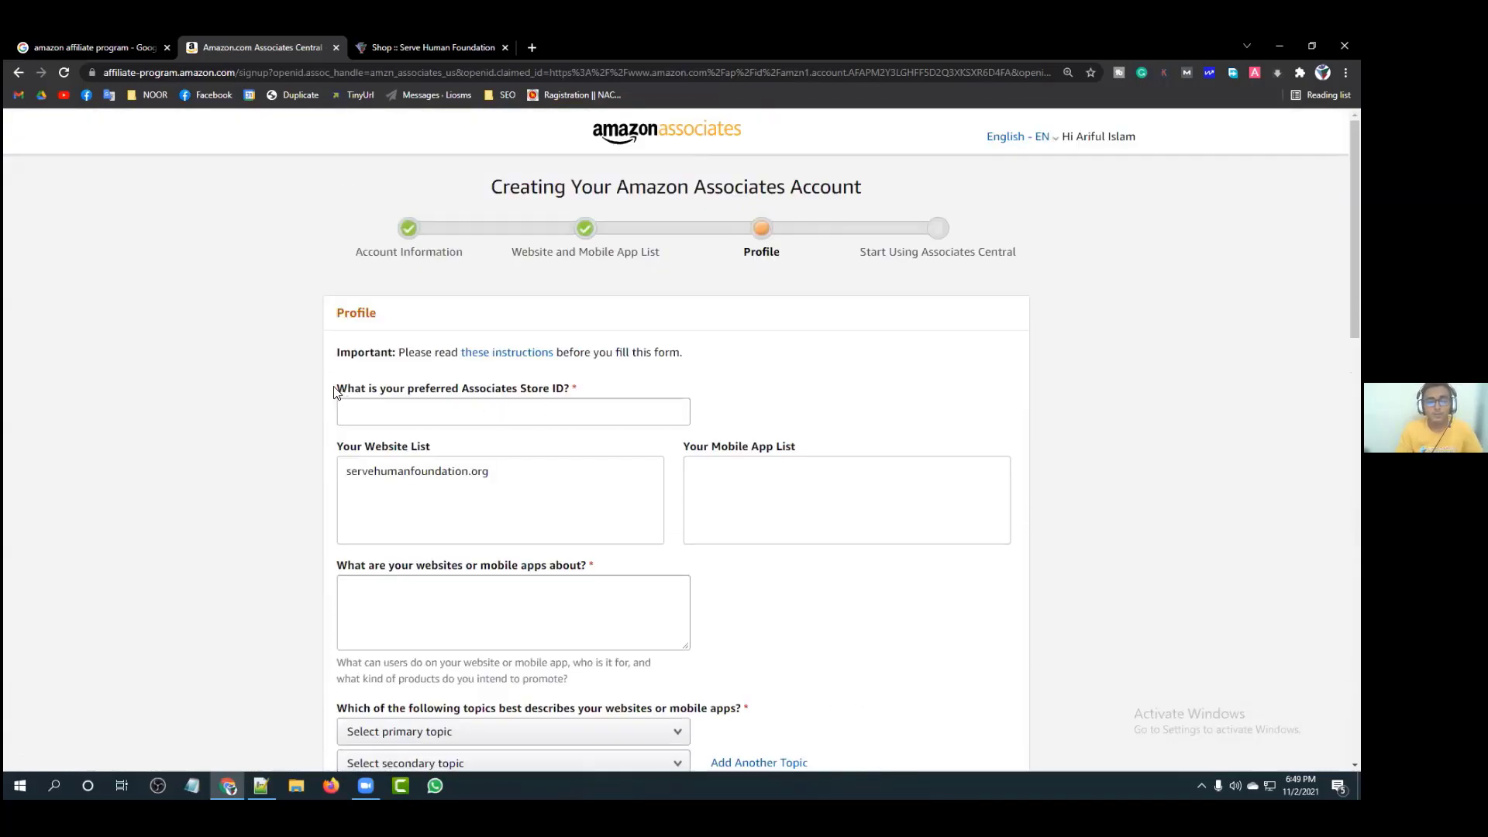
left_click_drag(335, 389, 612, 392)
left_click(612, 392)
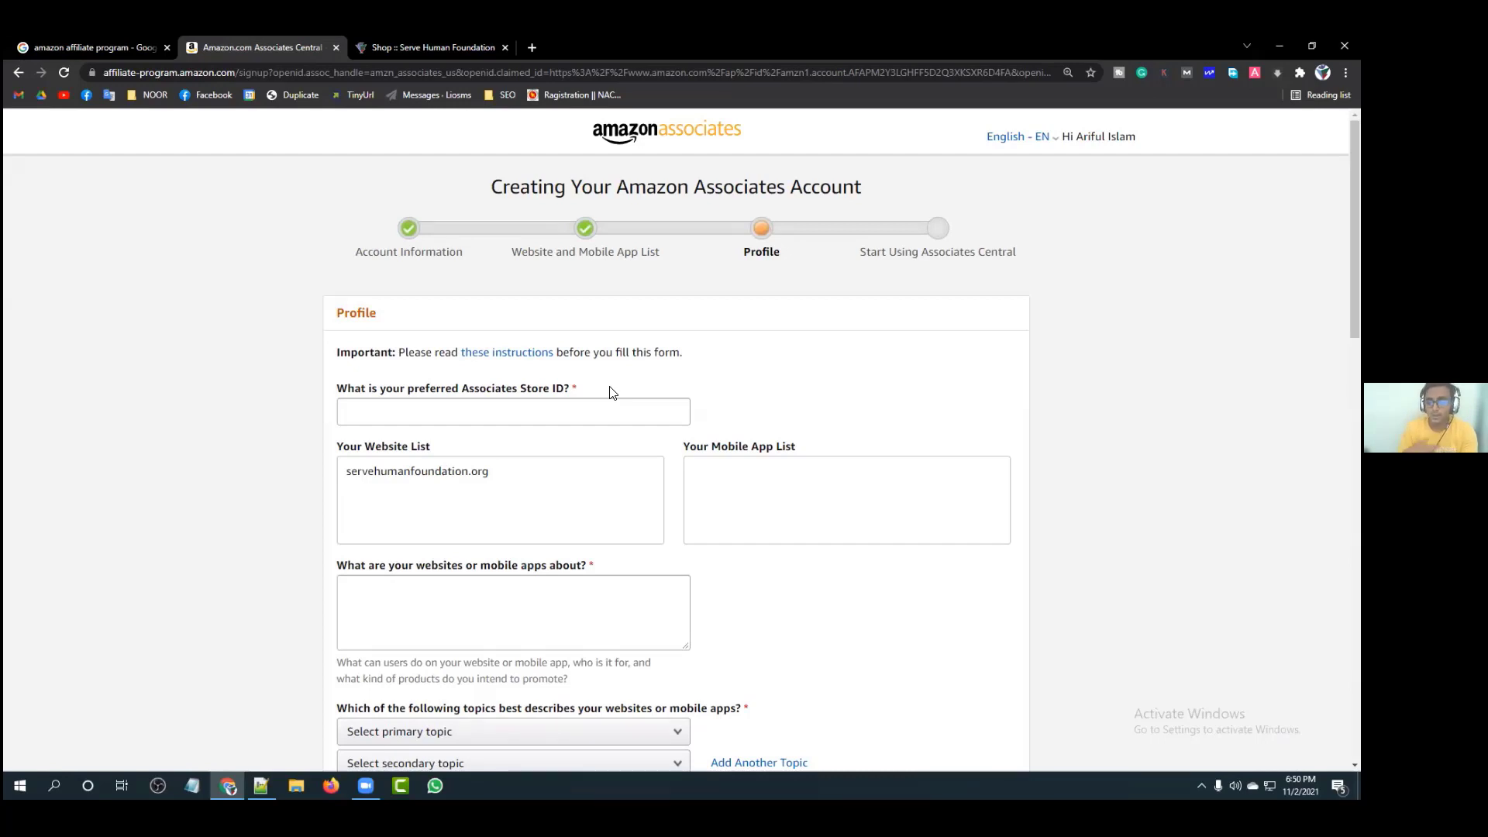
Step: Enter the preferred Associates Store ID in its field
left_click(541, 405)
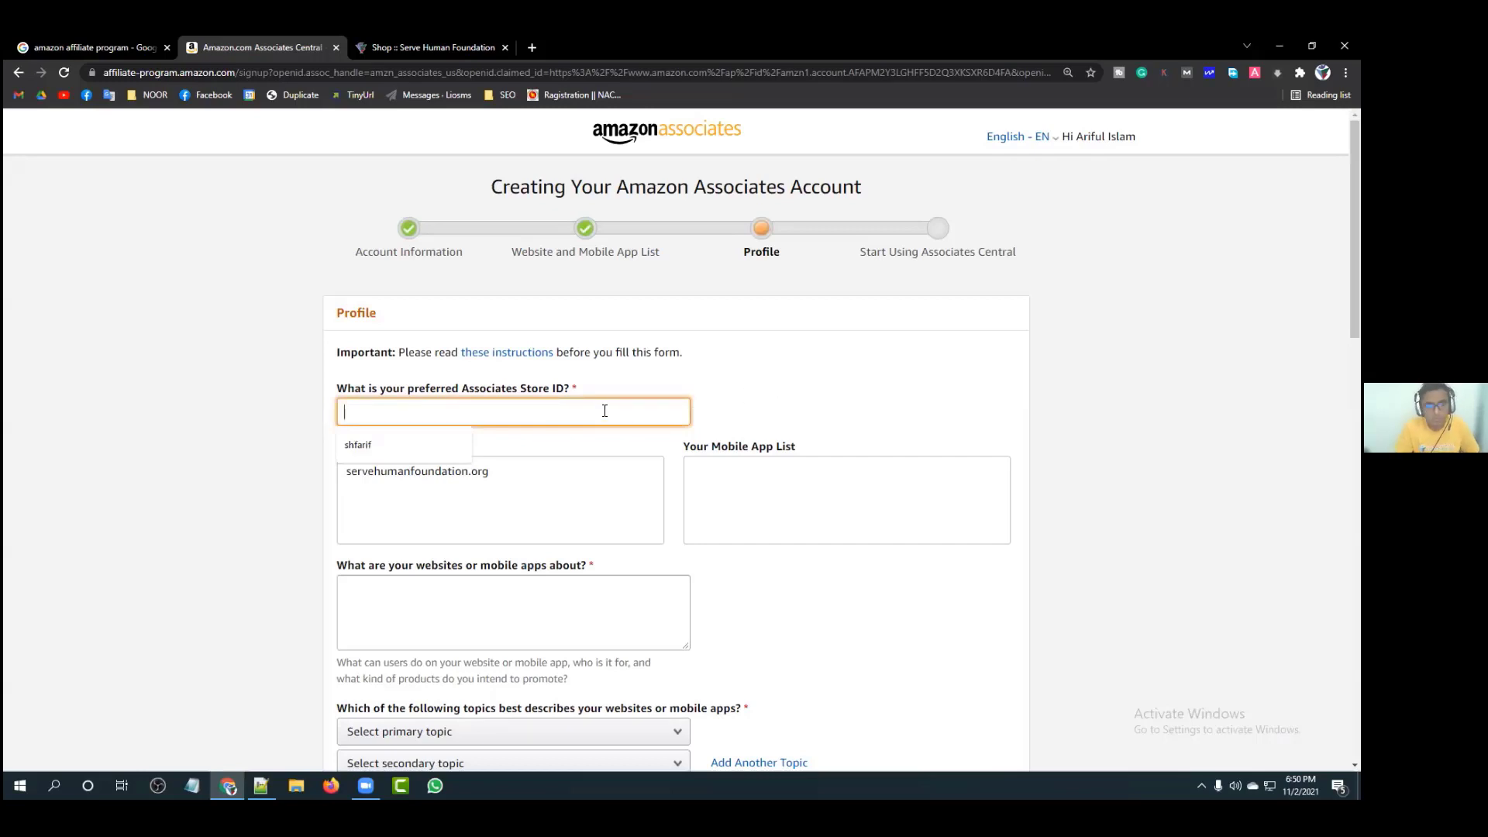
type("shfari")
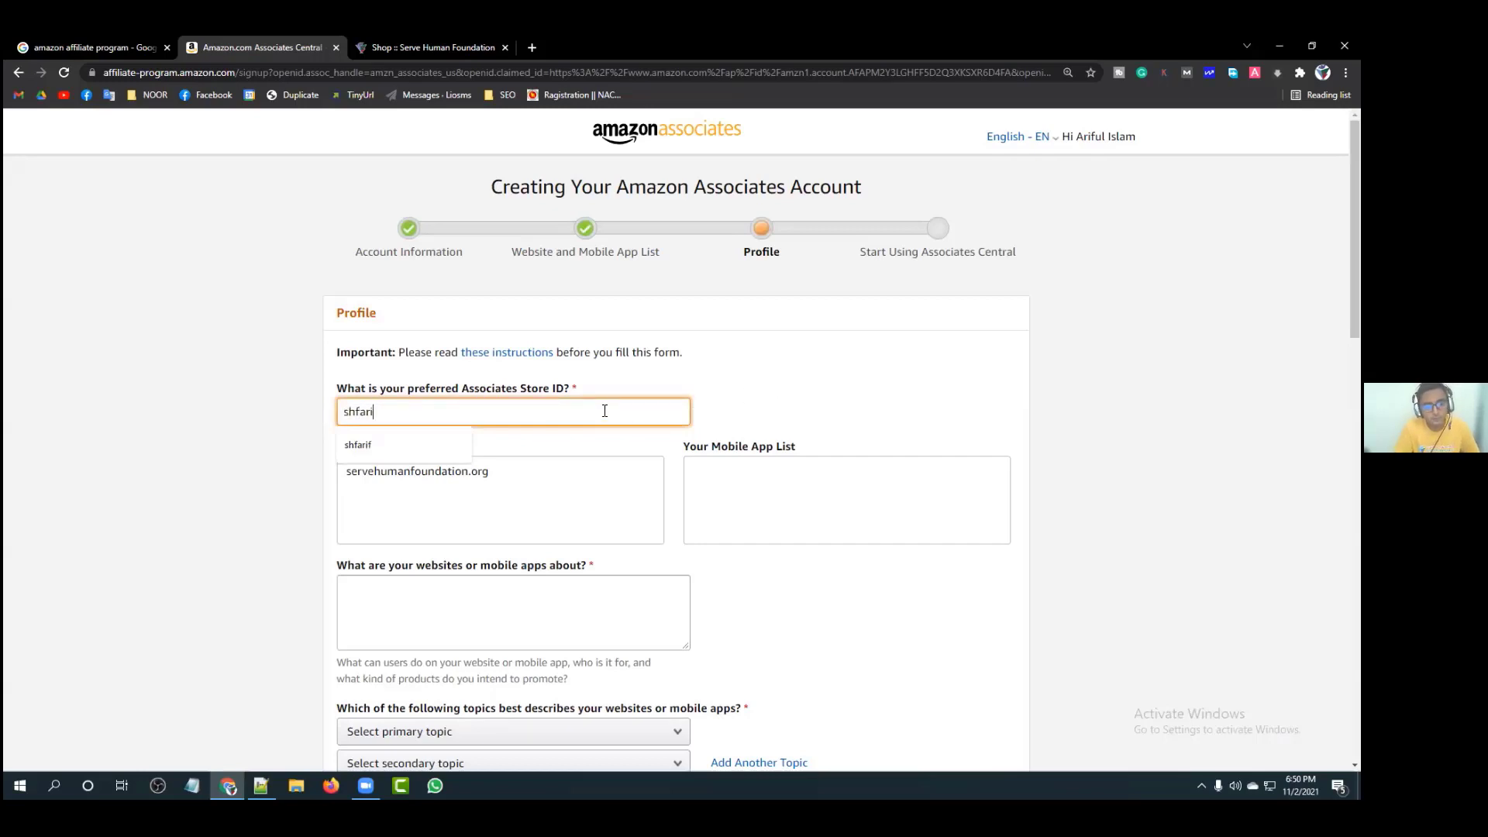
type("f87")
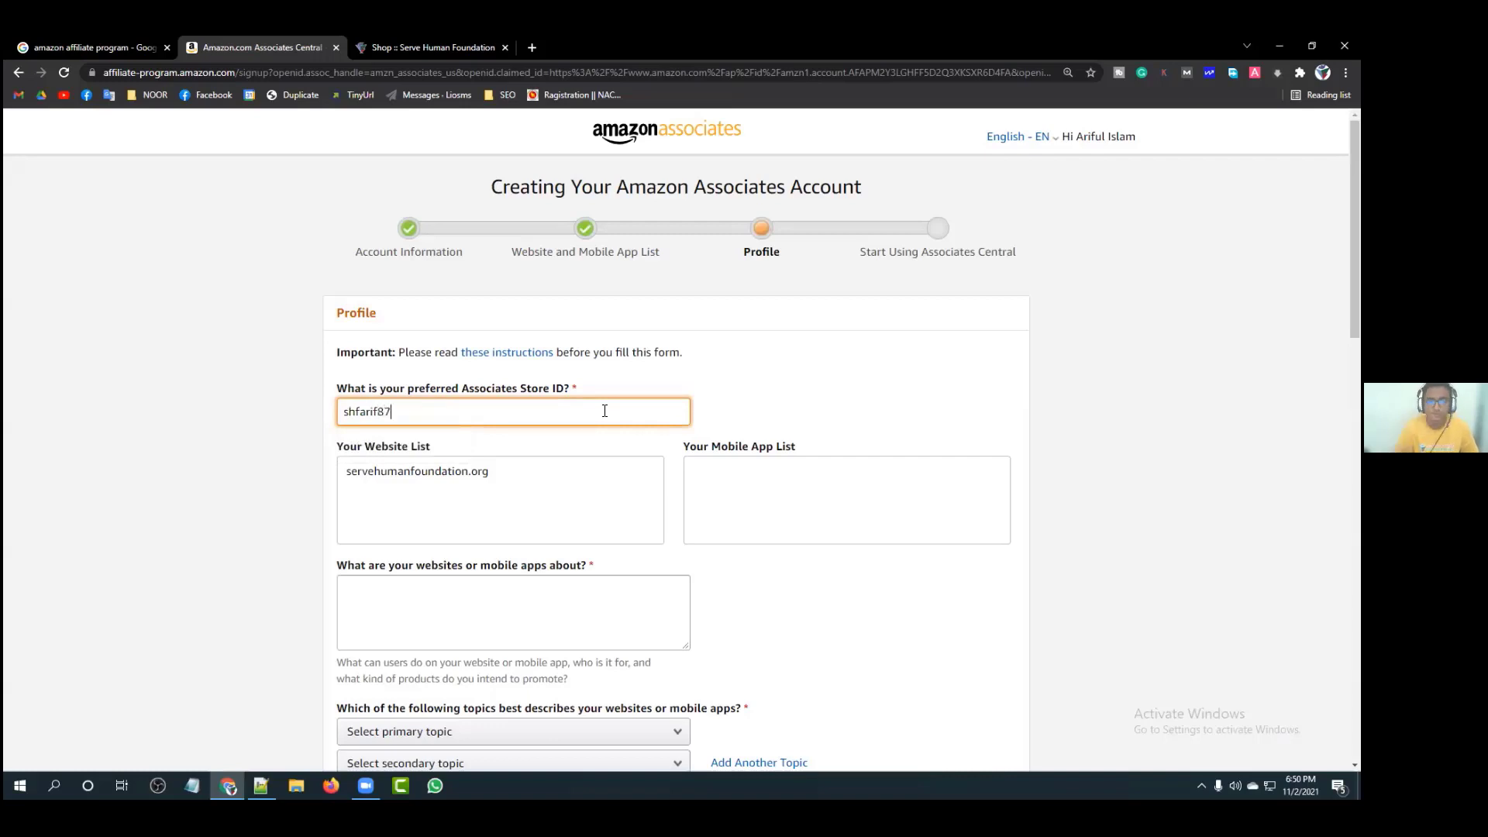
left_click(782, 404)
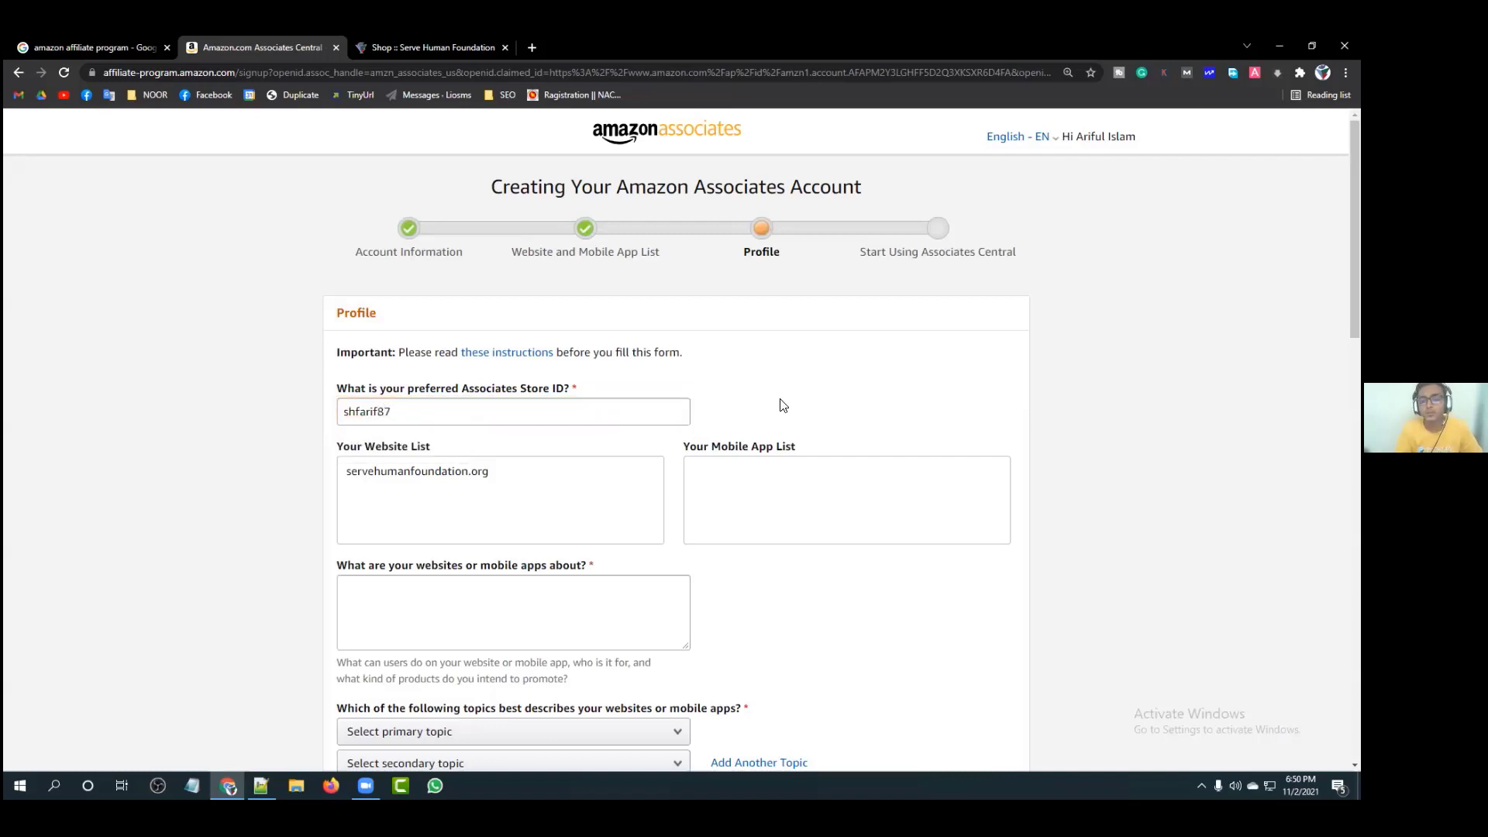
left_click(482, 413)
left_click(729, 393)
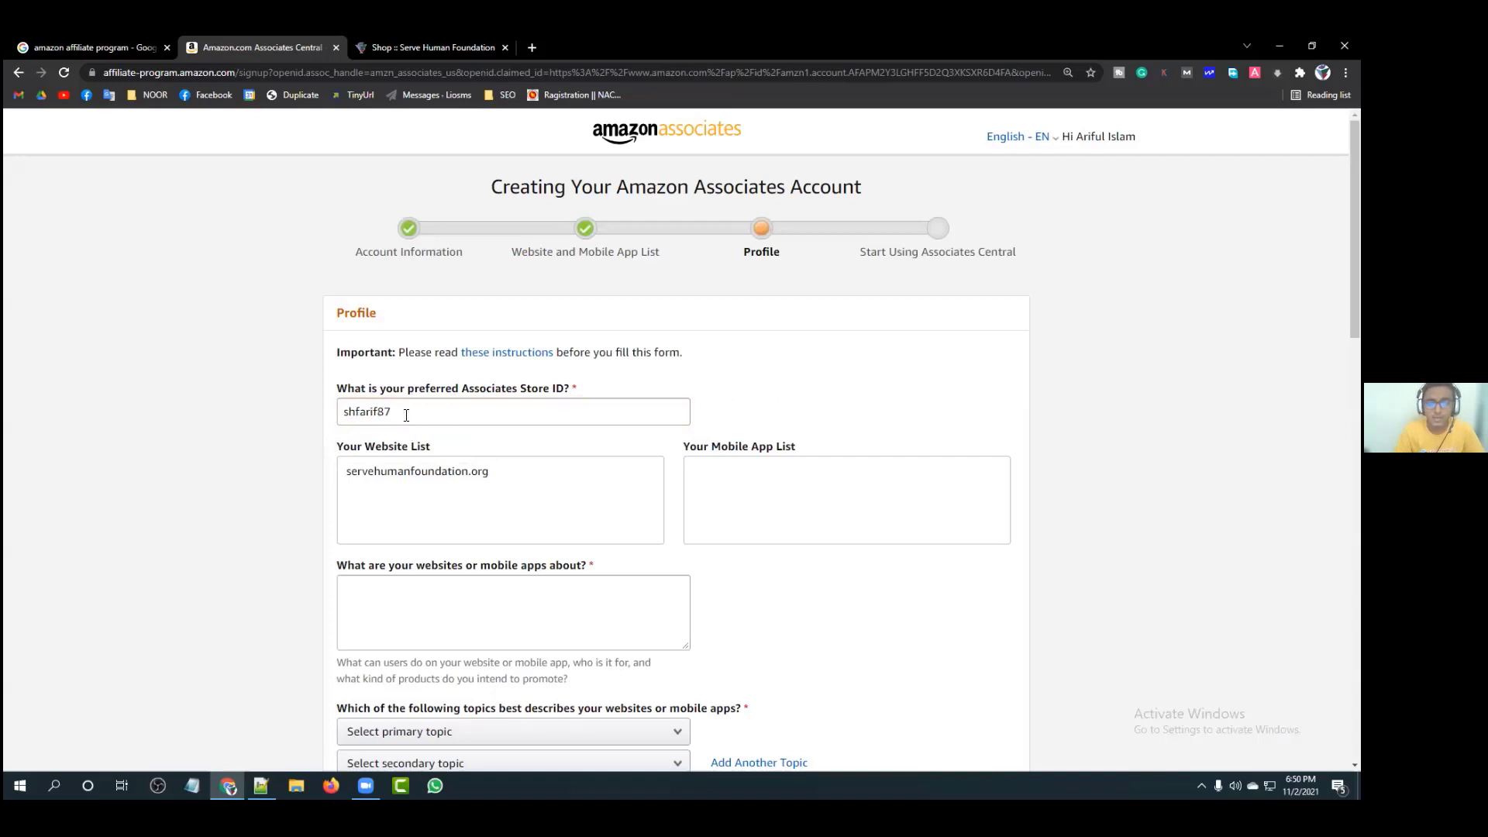
scroll(674, 432, "down", 2)
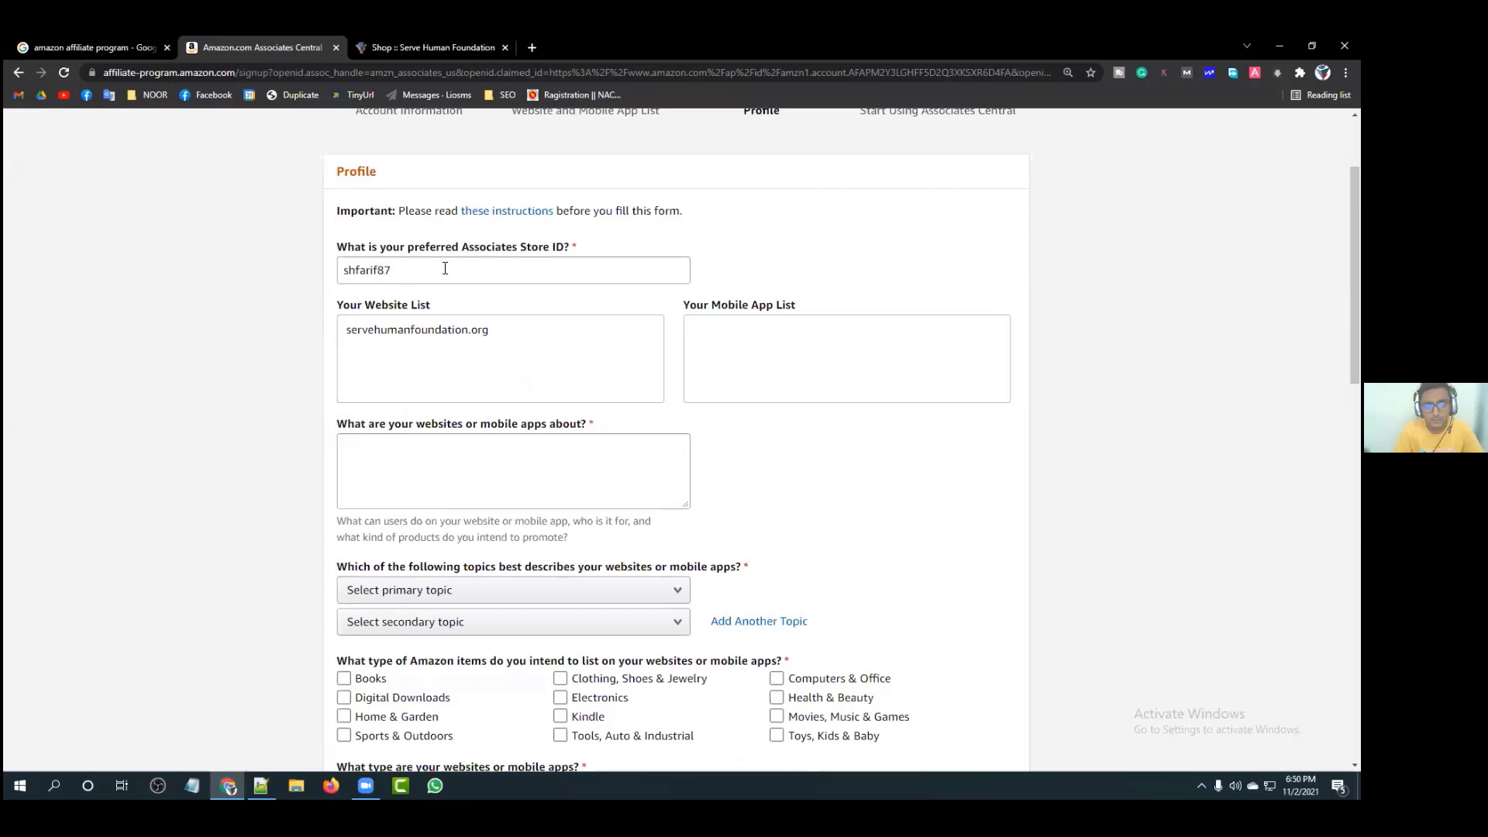
scroll(655, 302, "down", 1)
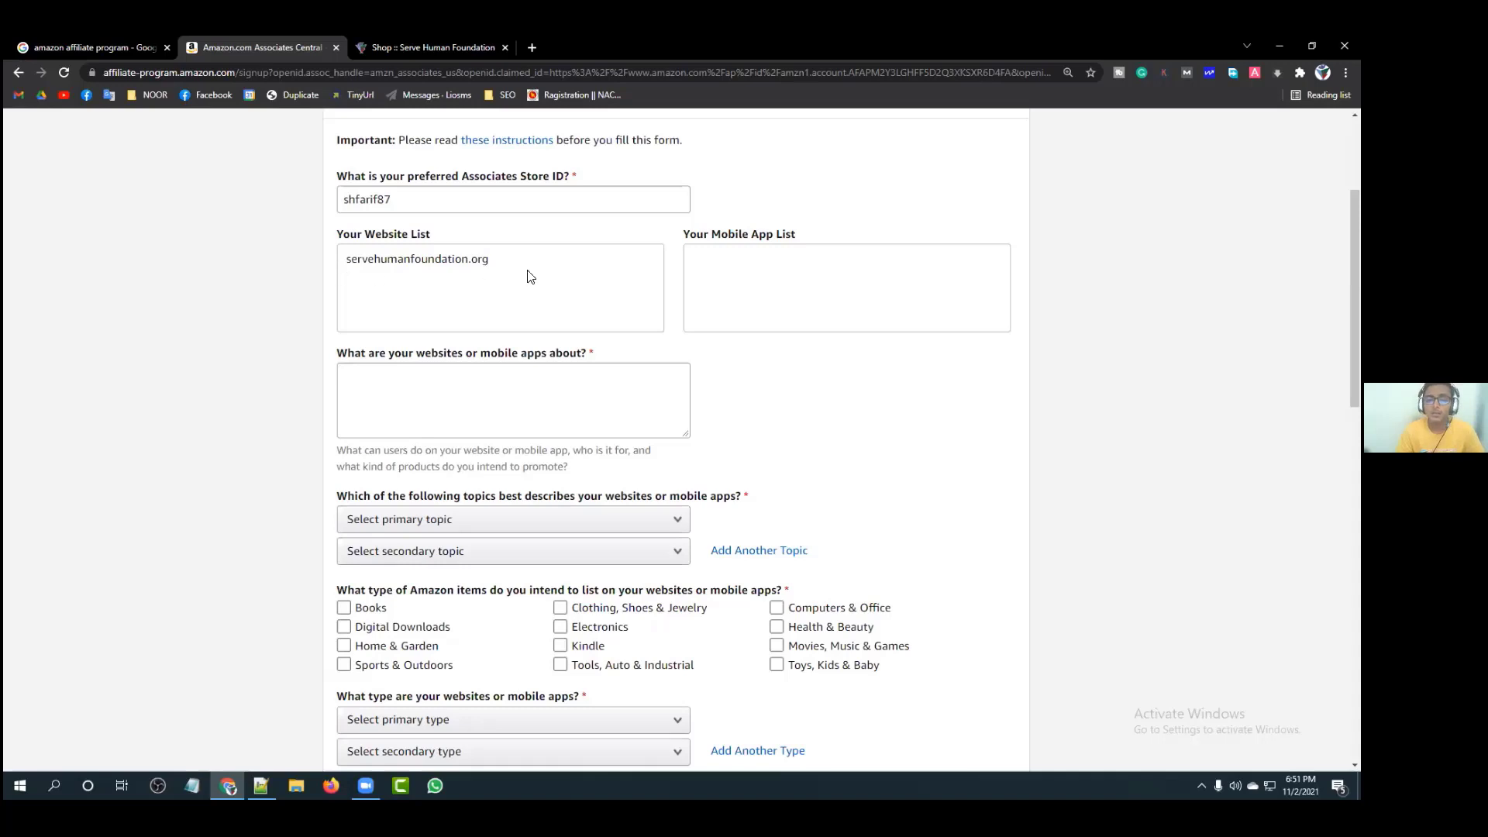
scroll(539, 288, "down", 2)
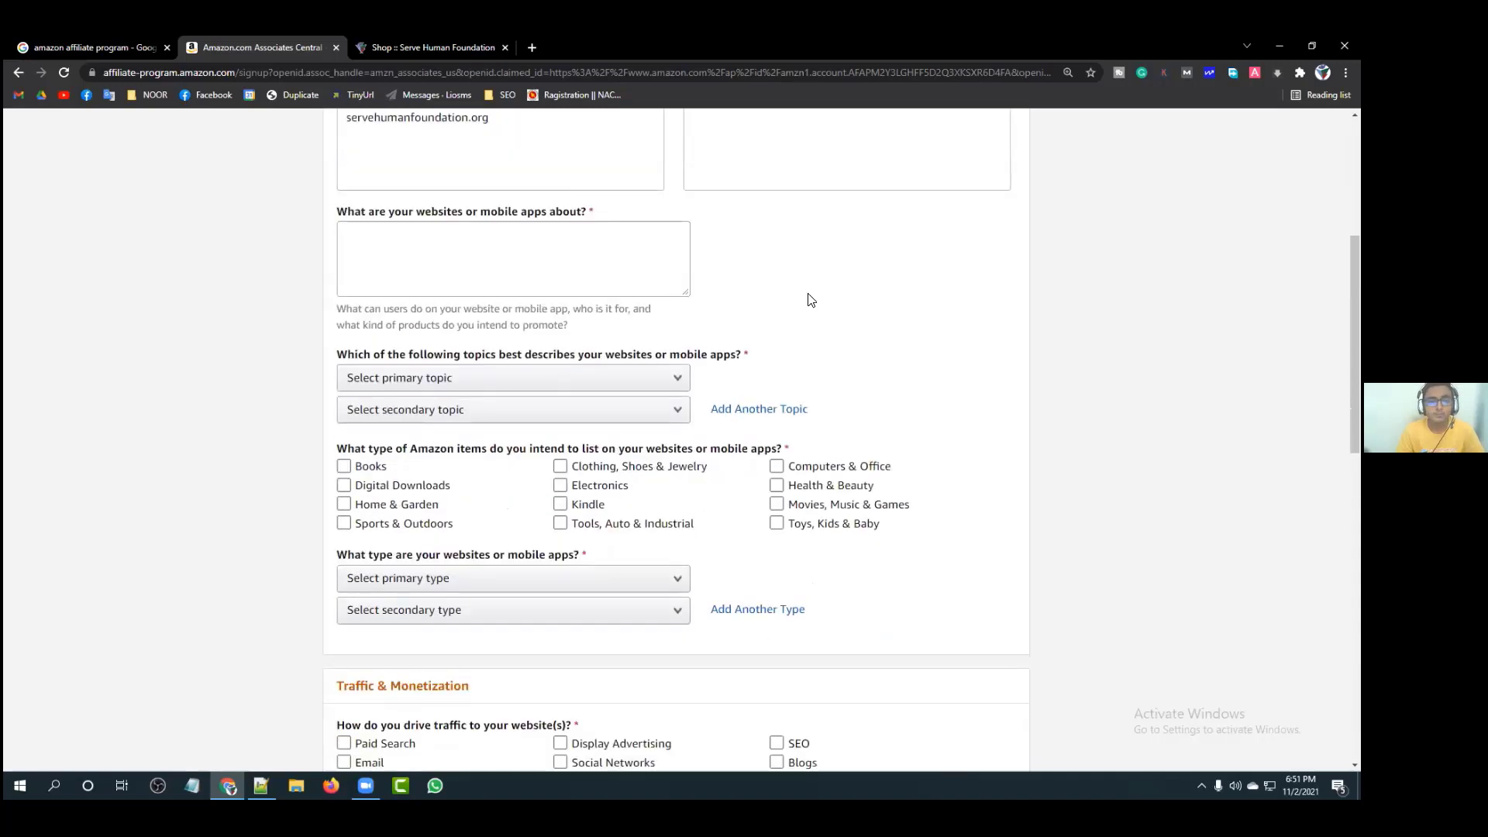
left_click_drag(347, 215, 627, 215)
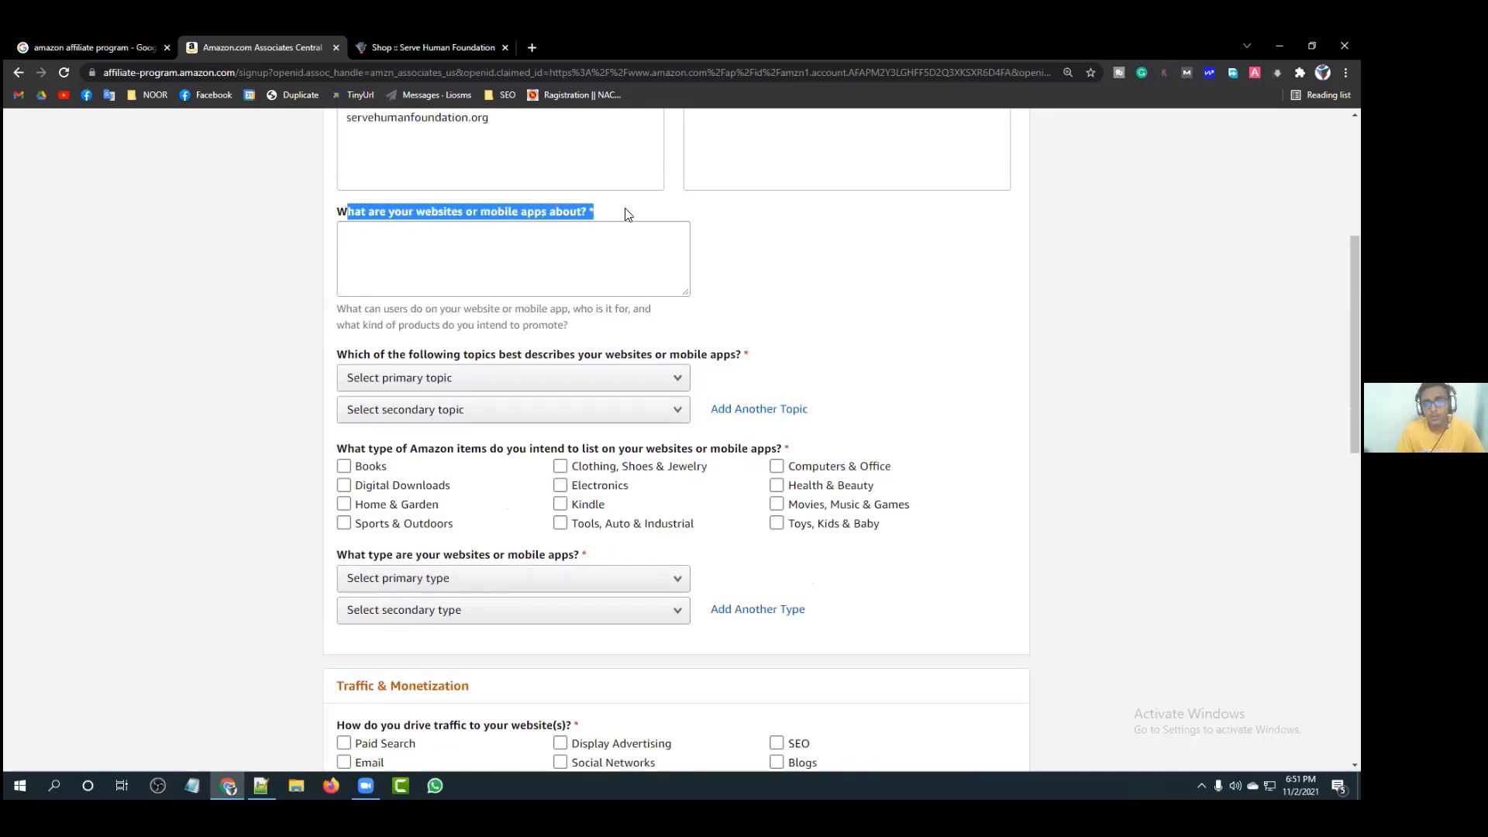
left_click(629, 215)
scroll(711, 285, "up", 2)
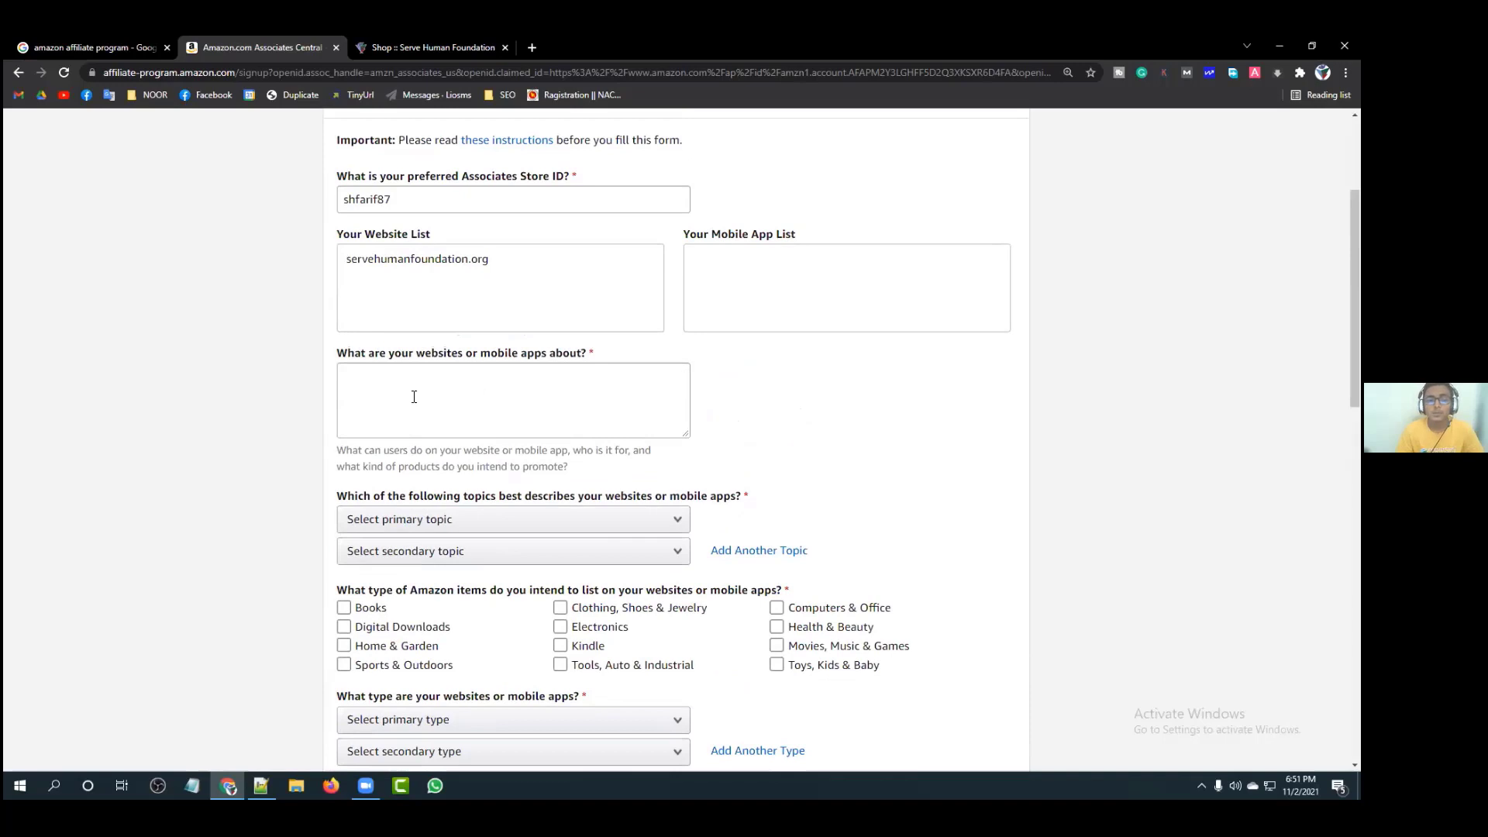
left_click(414, 397)
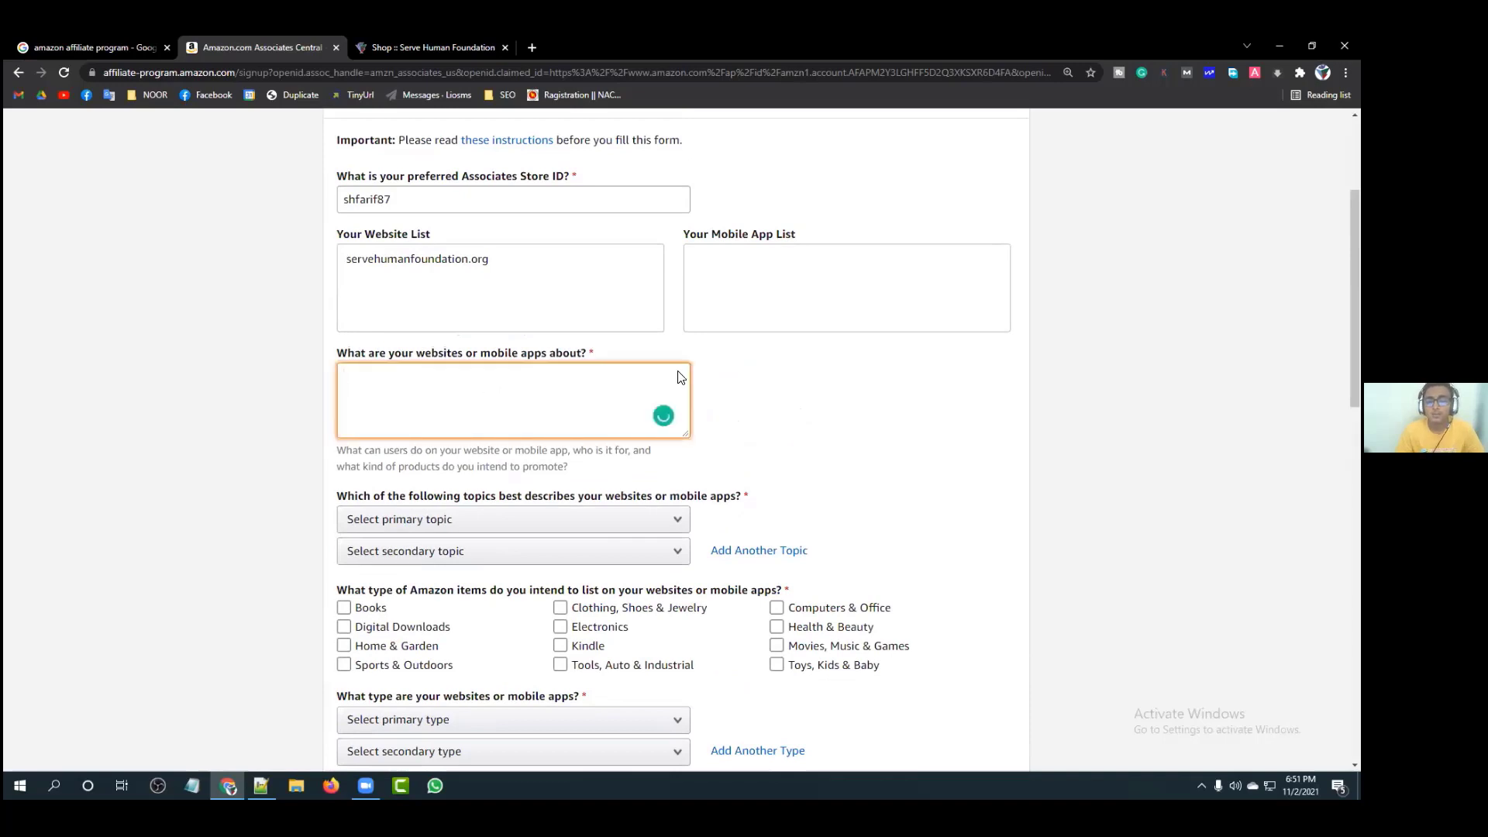
left_click(736, 394)
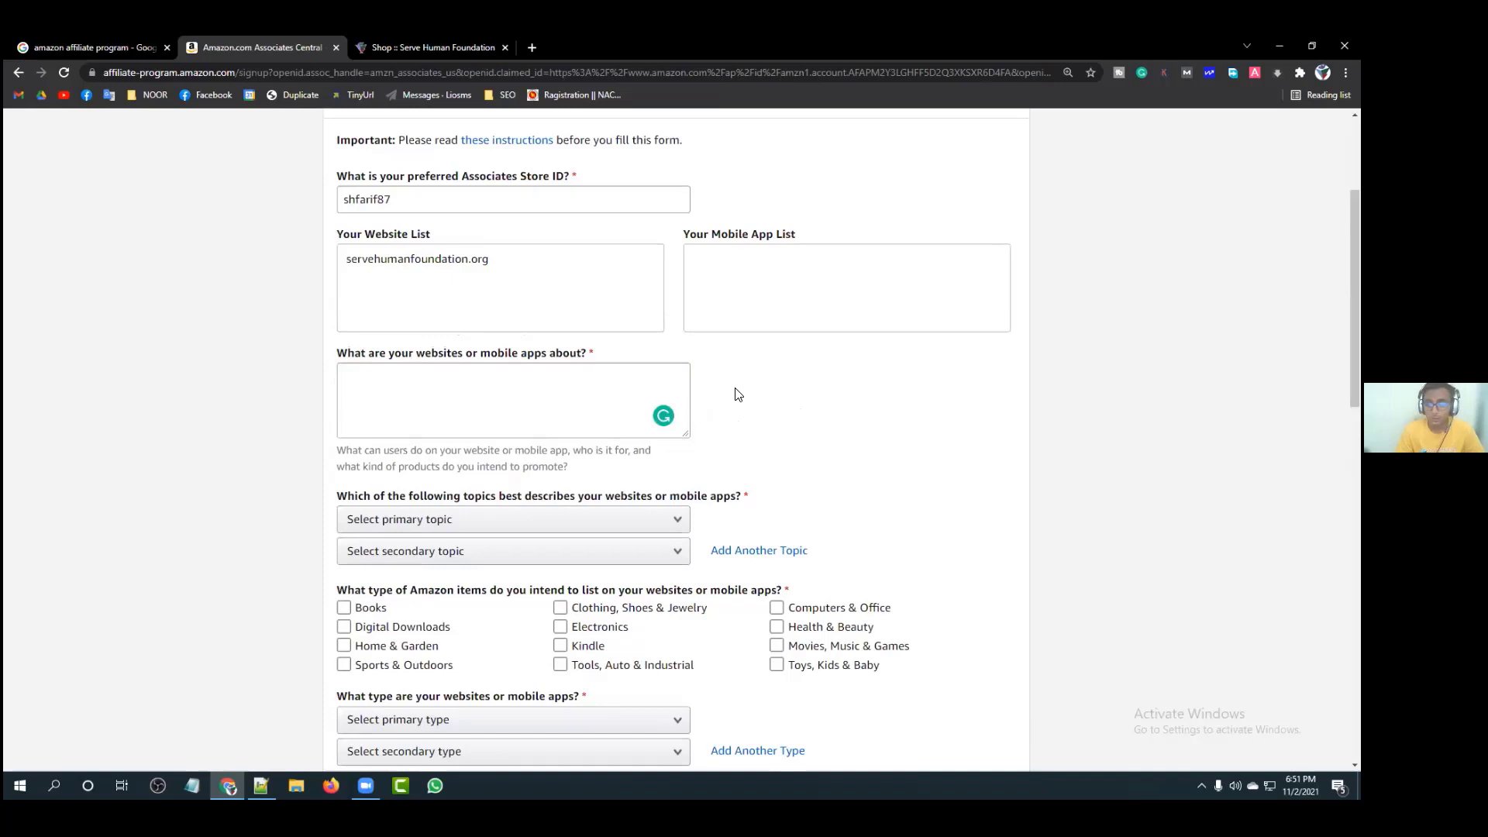
left_click(550, 384)
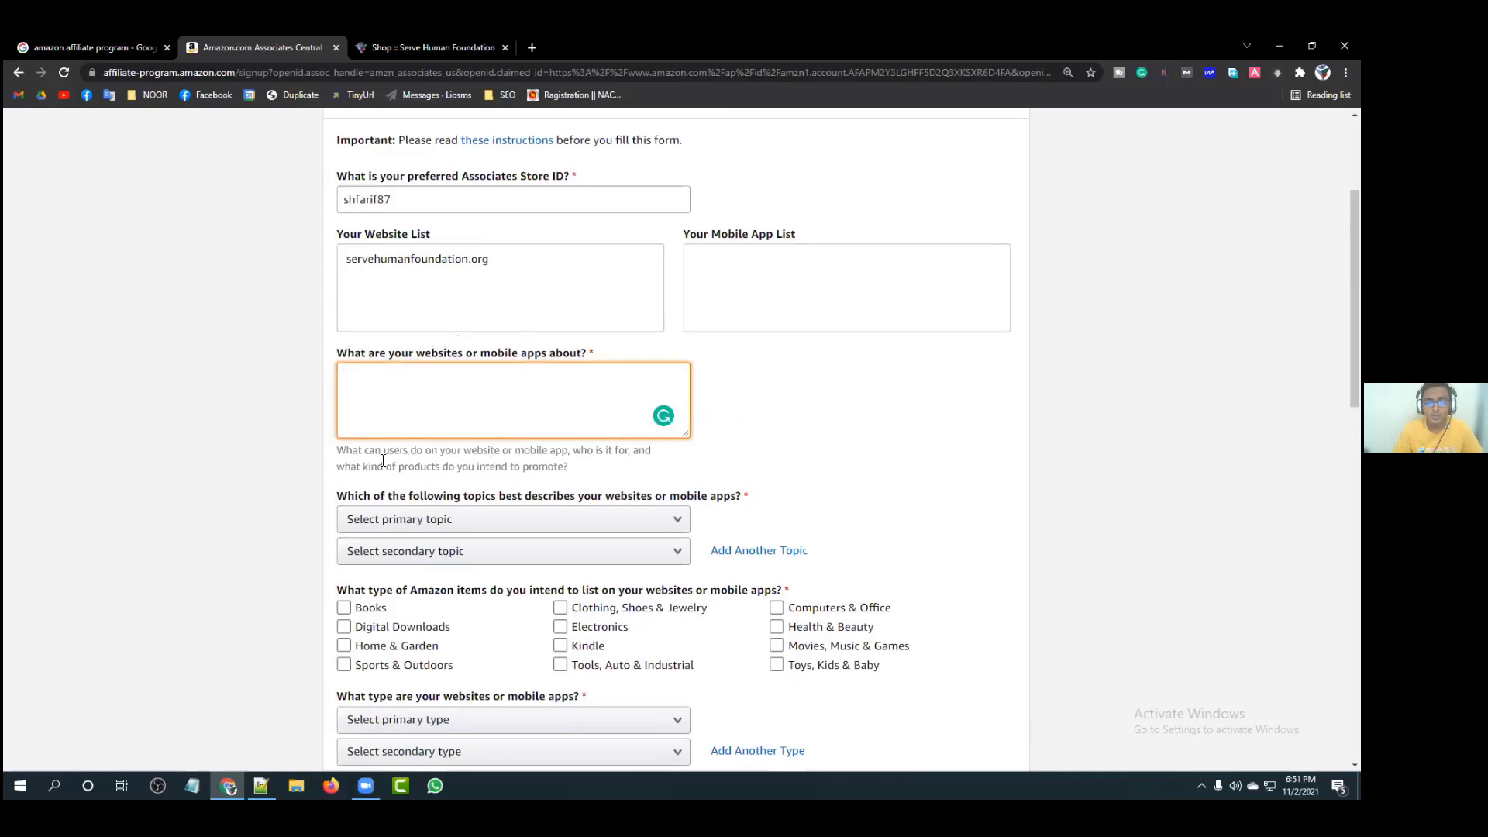
left_click_drag(344, 452, 635, 452)
left_click(561, 453)
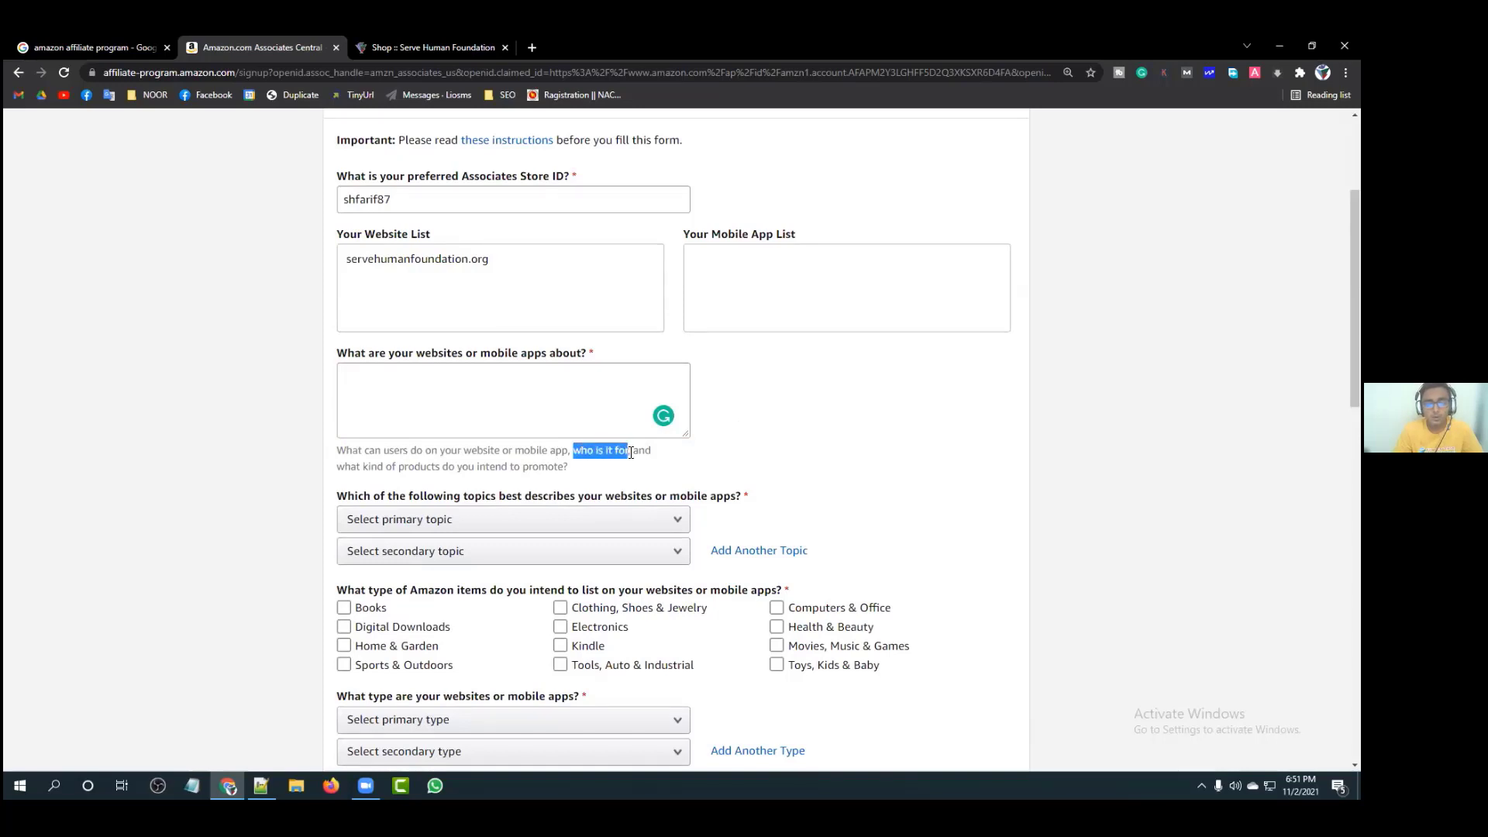
left_click(635, 453)
left_click_drag(360, 466, 592, 469)
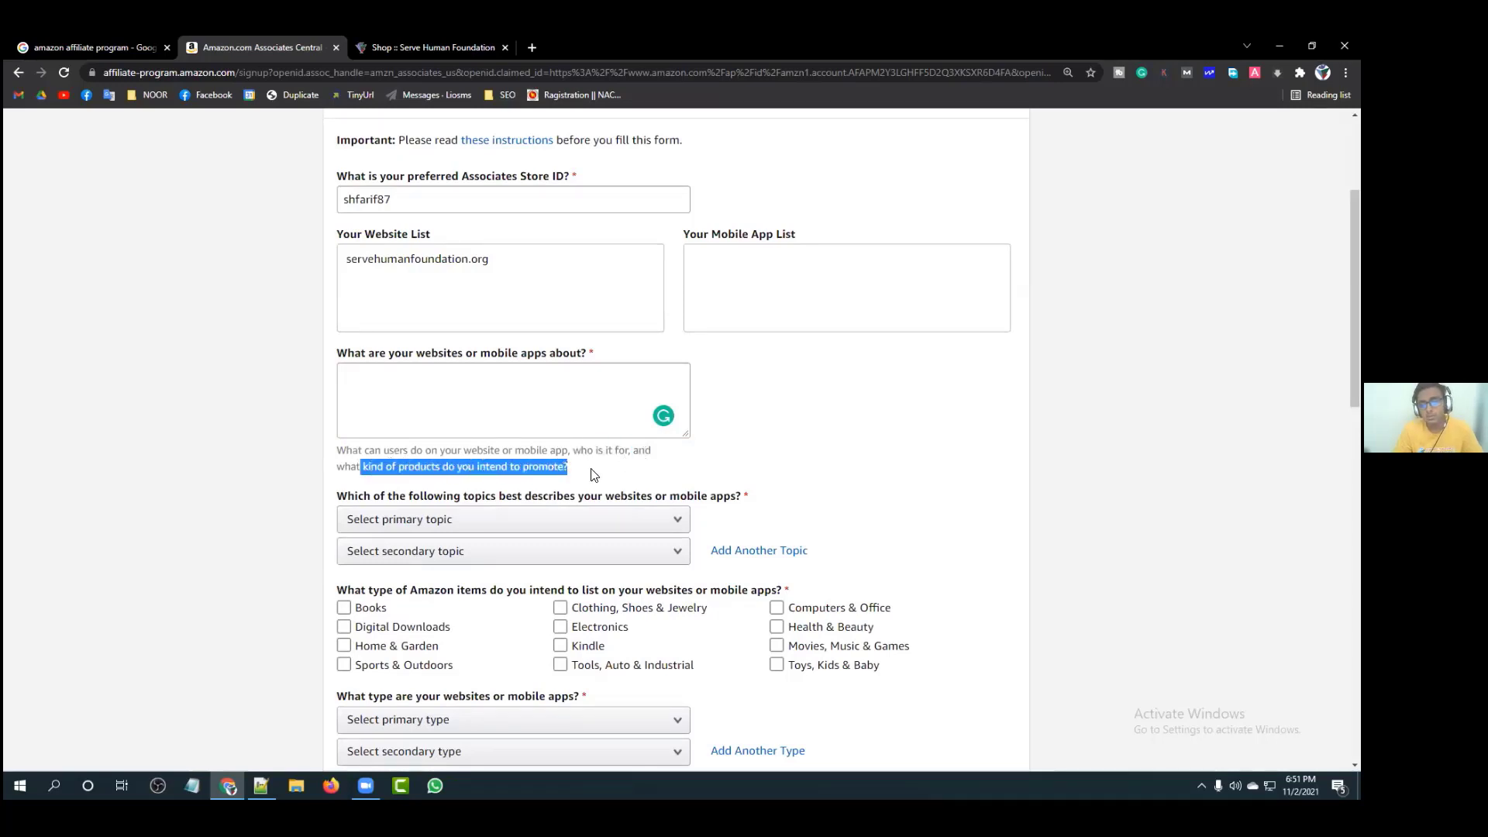
left_click(594, 475)
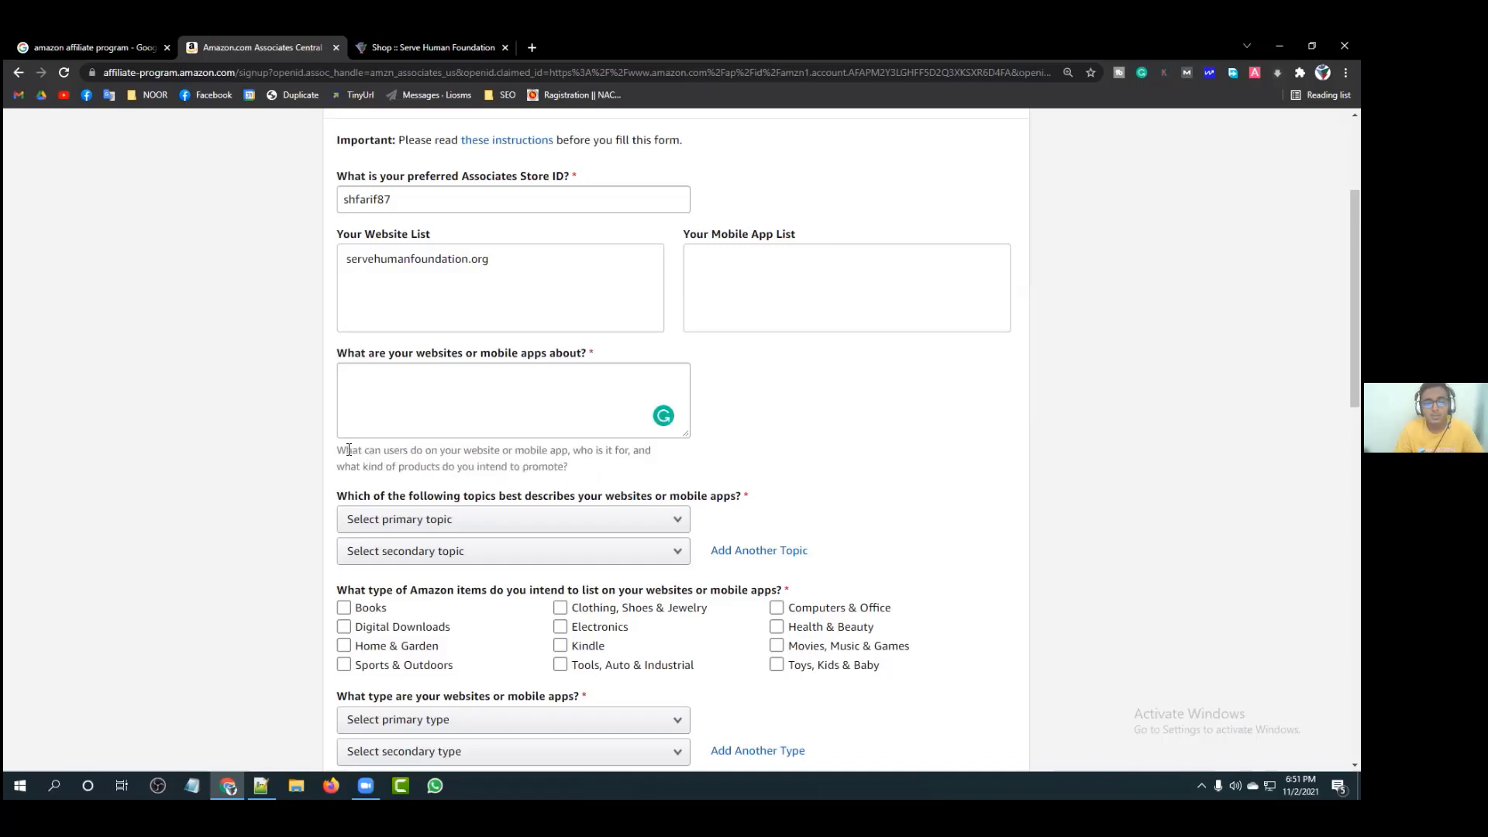
left_click_drag(341, 449, 629, 452)
left_click(568, 452)
left_click(629, 453)
left_click_drag(565, 466, 344, 465)
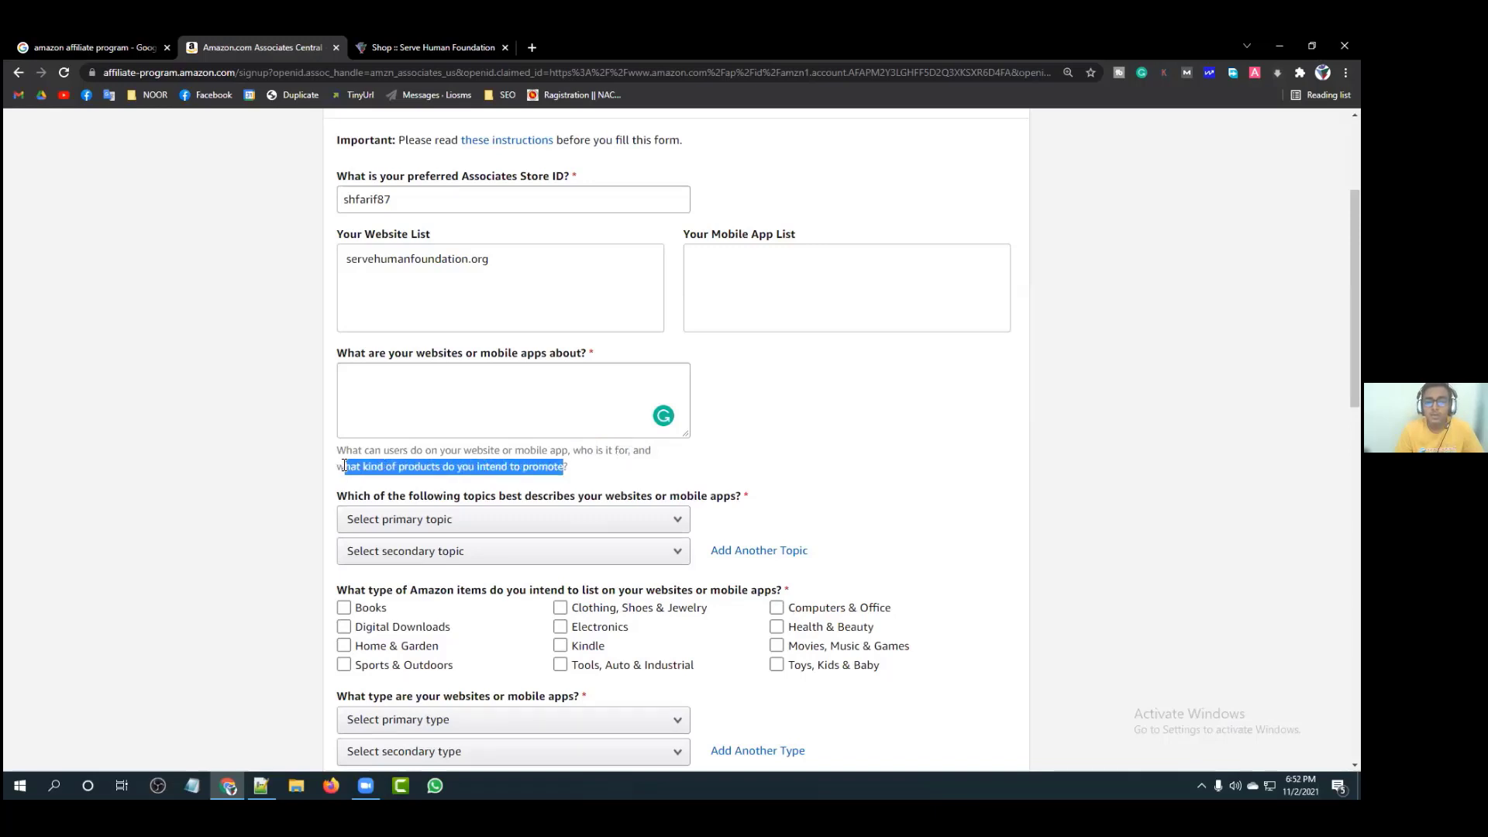
left_click(344, 464)
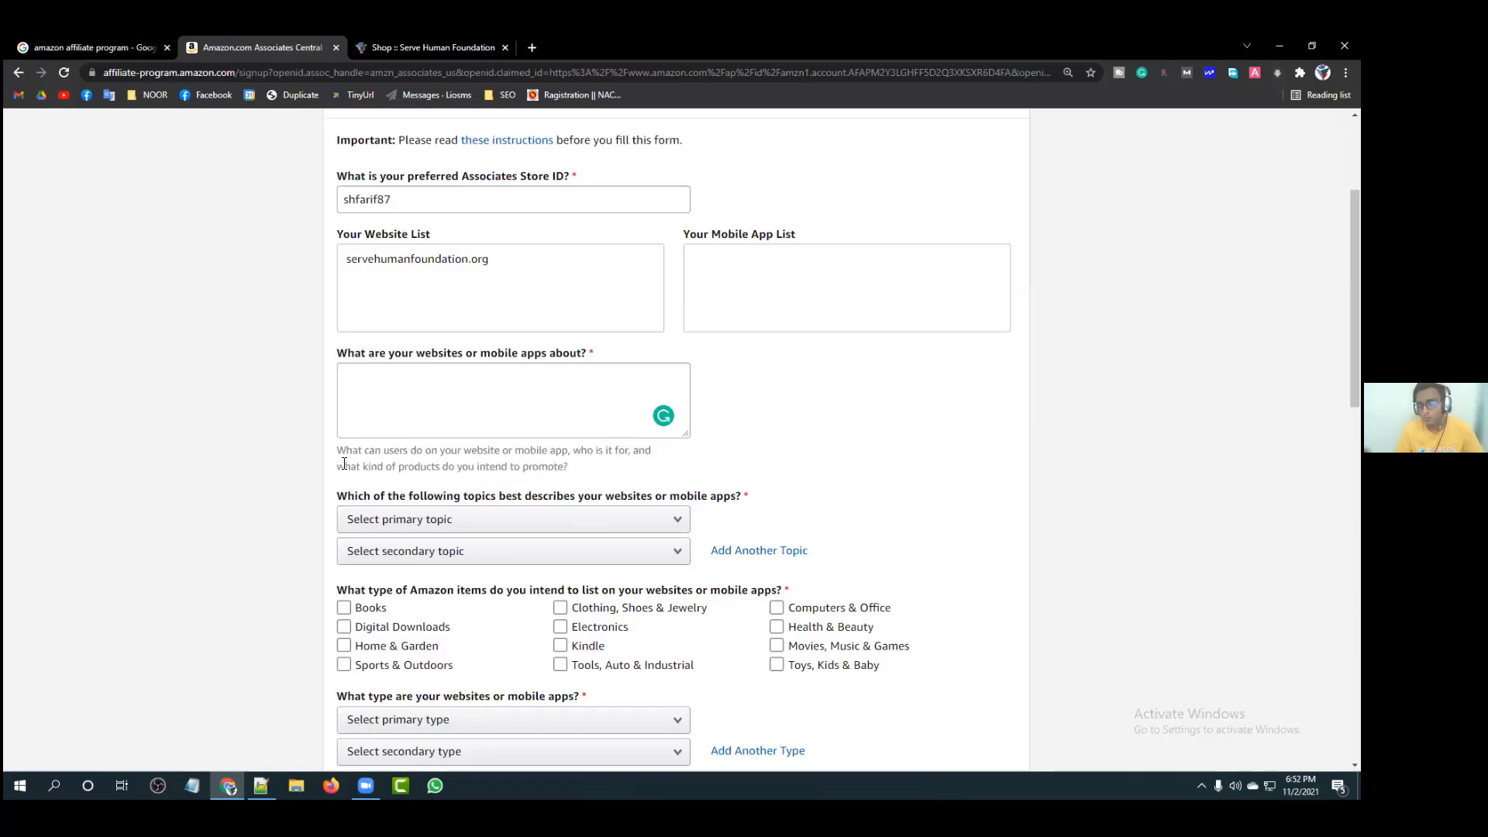
Step: Write 'Our Website is a blogging site that can promote niche-based' in the site-description box
left_click(376, 378)
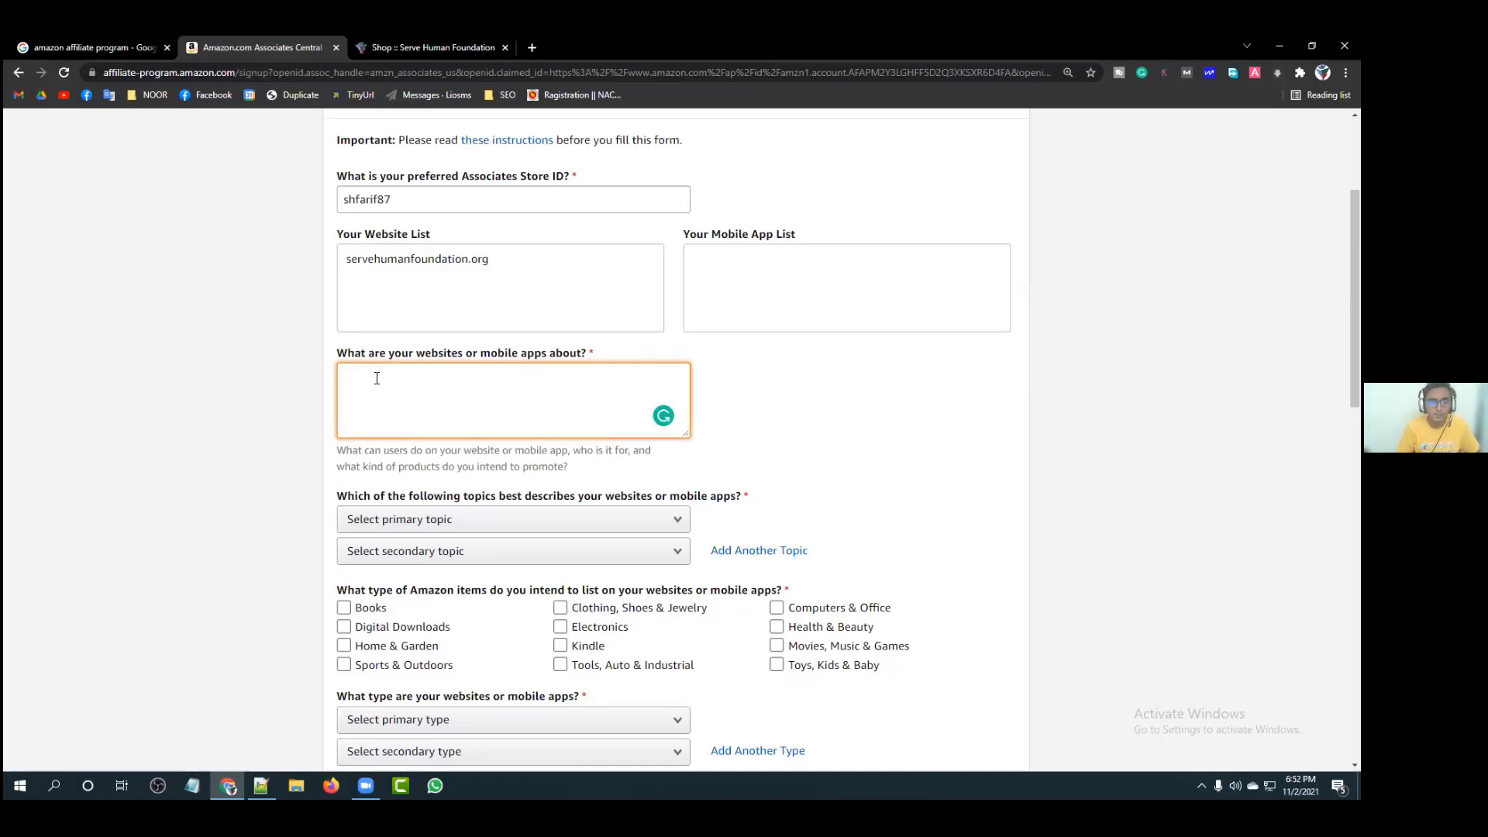
type("Our Websit")
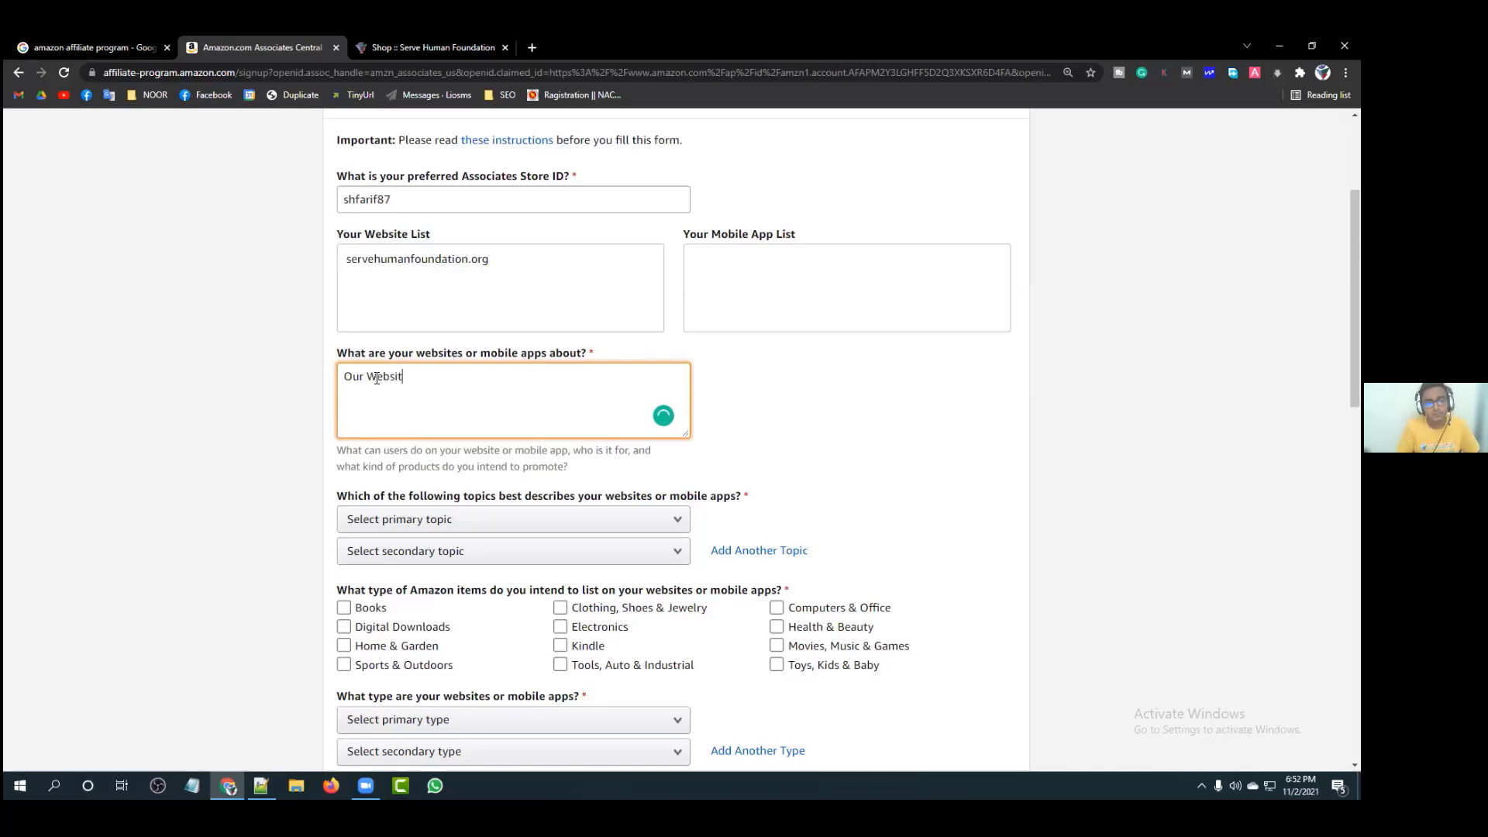
type("e is an")
key("BackSpace")
type("no")
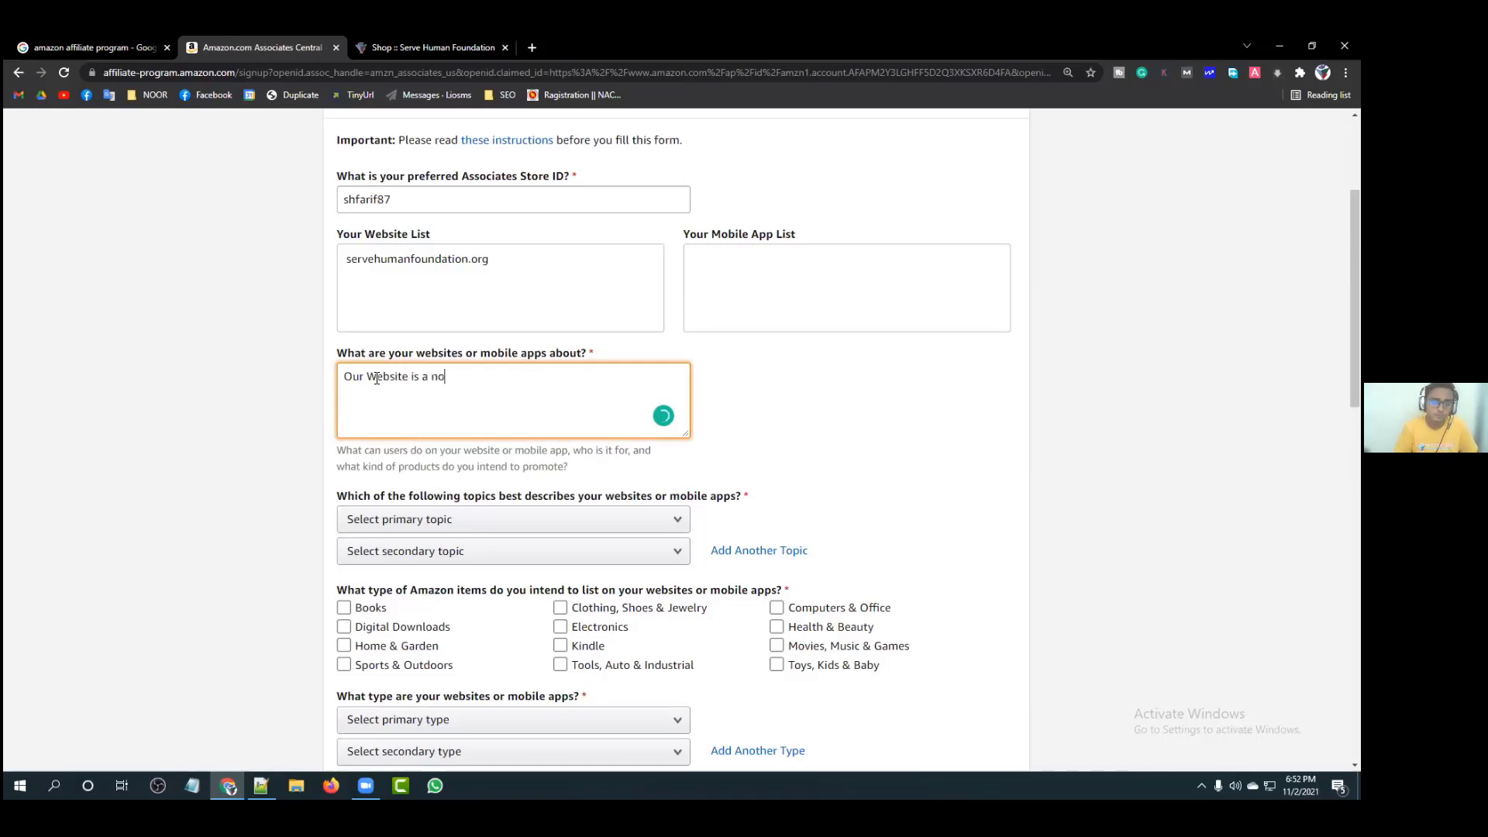
key("BackSpace")
key("BackSpace")
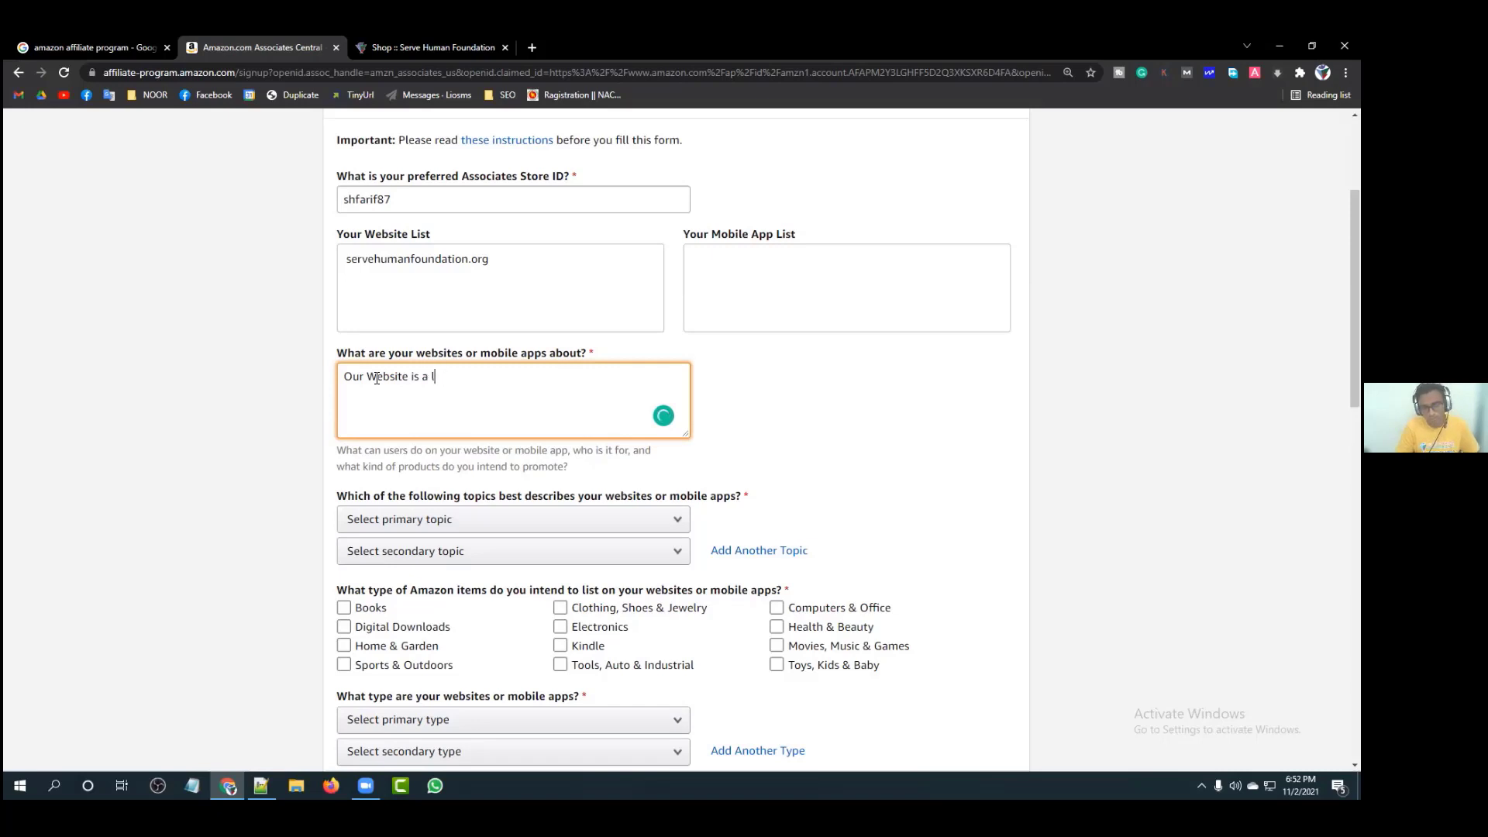
type("blogging")
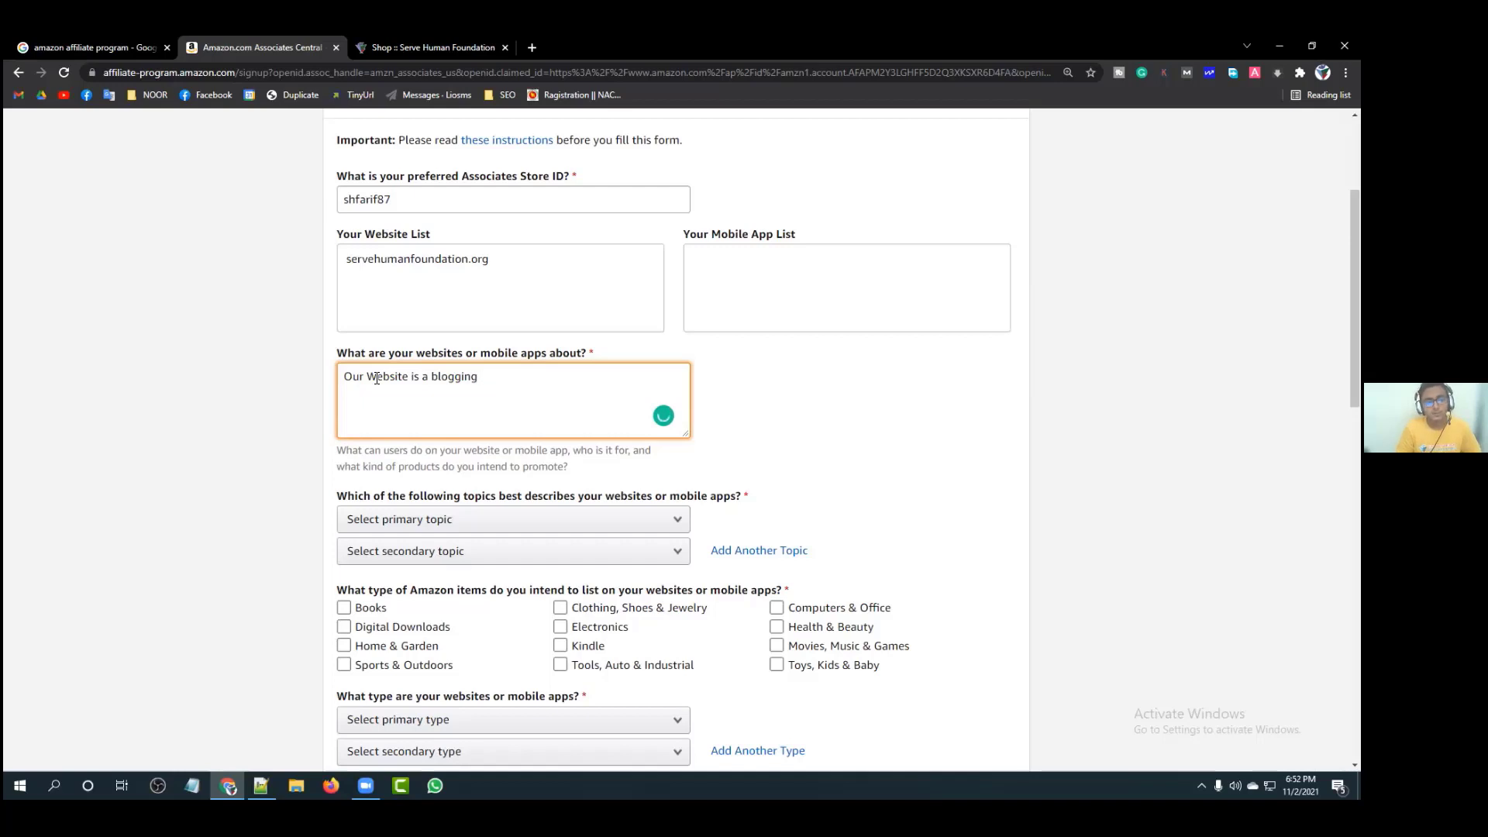
type("site")
type(" that can promeoter")
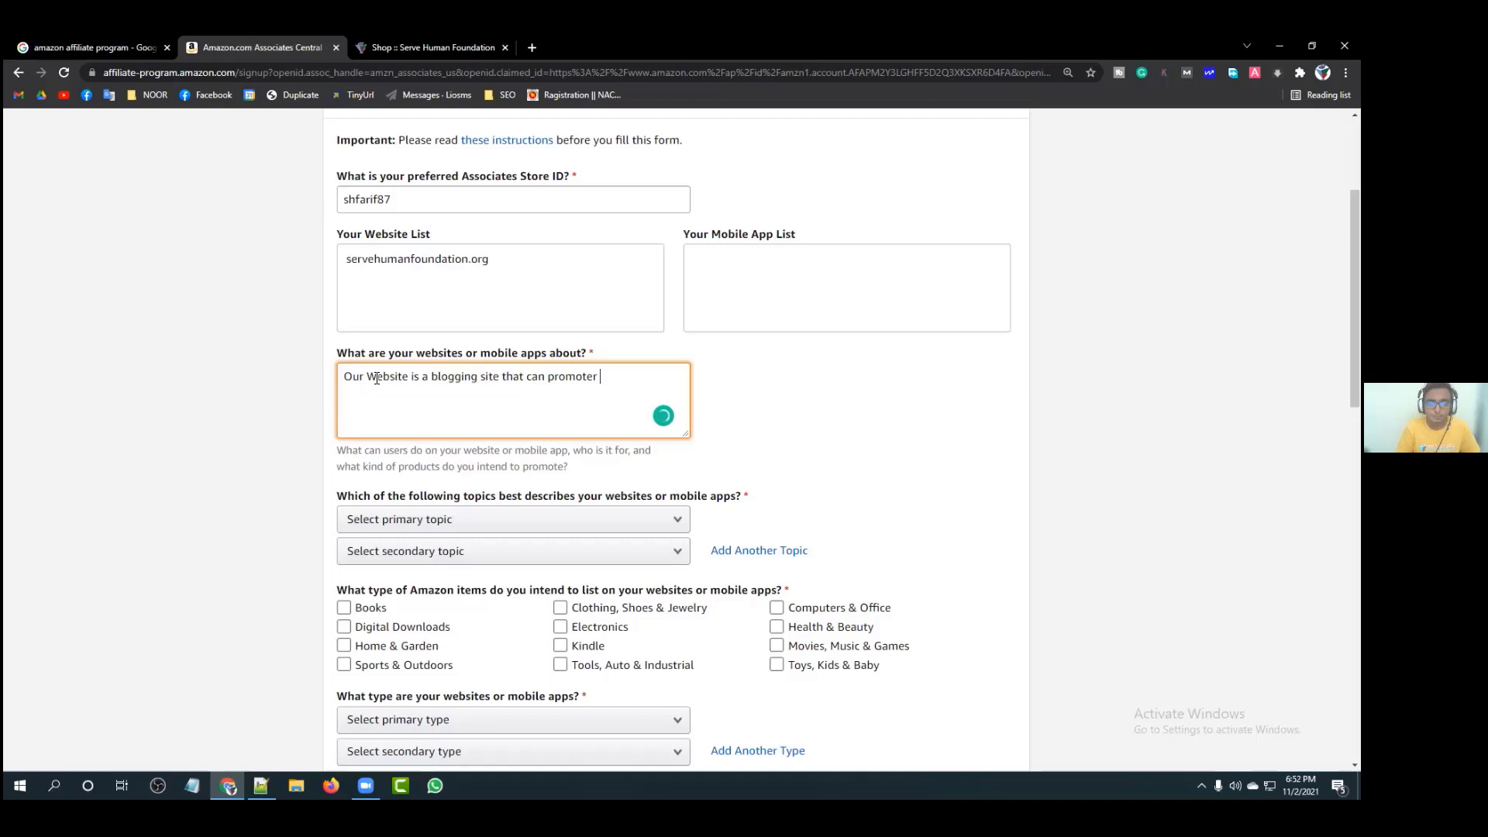
type(" niche ")
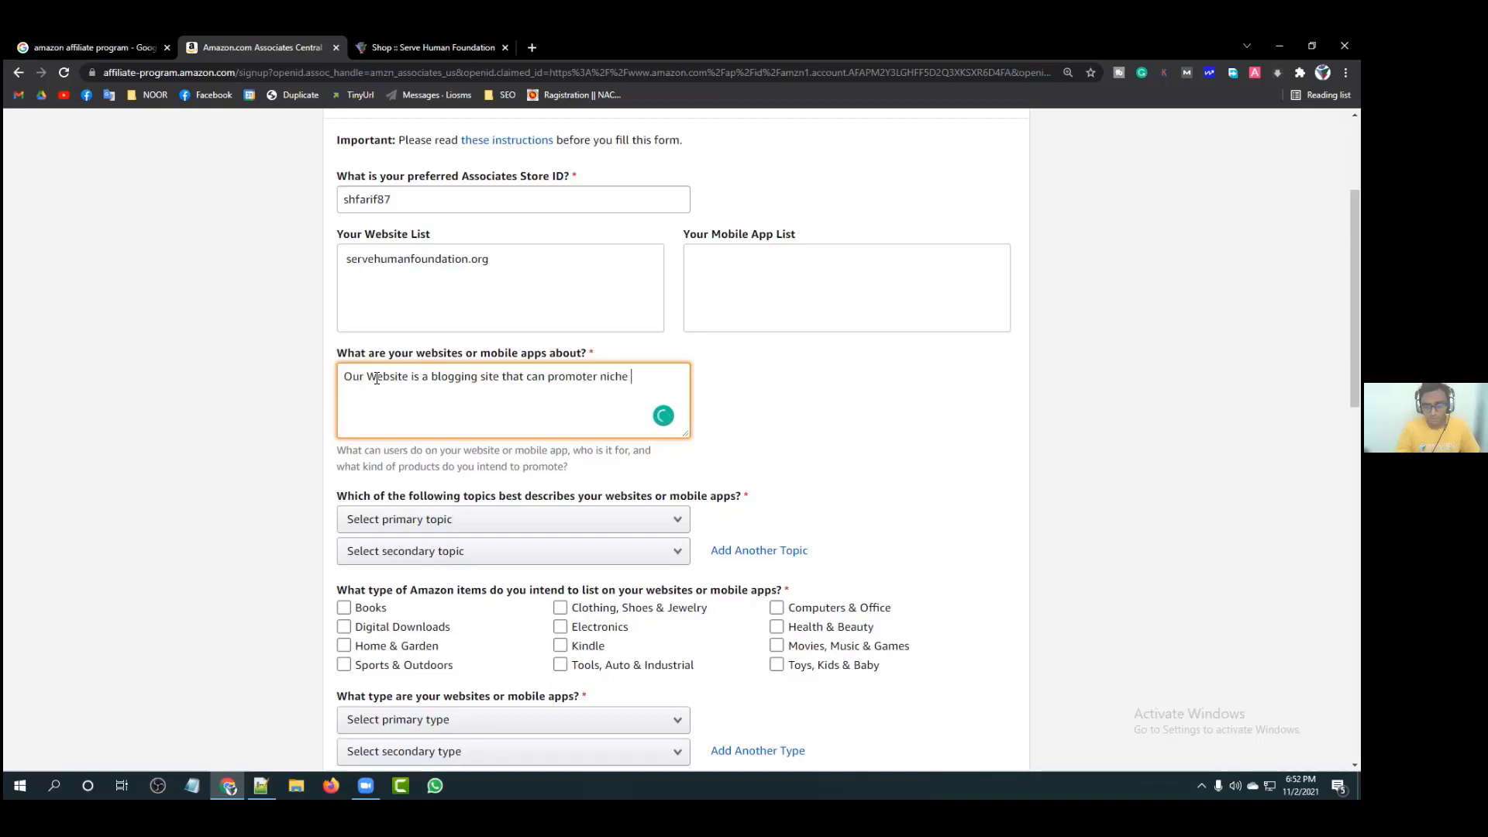
type("based")
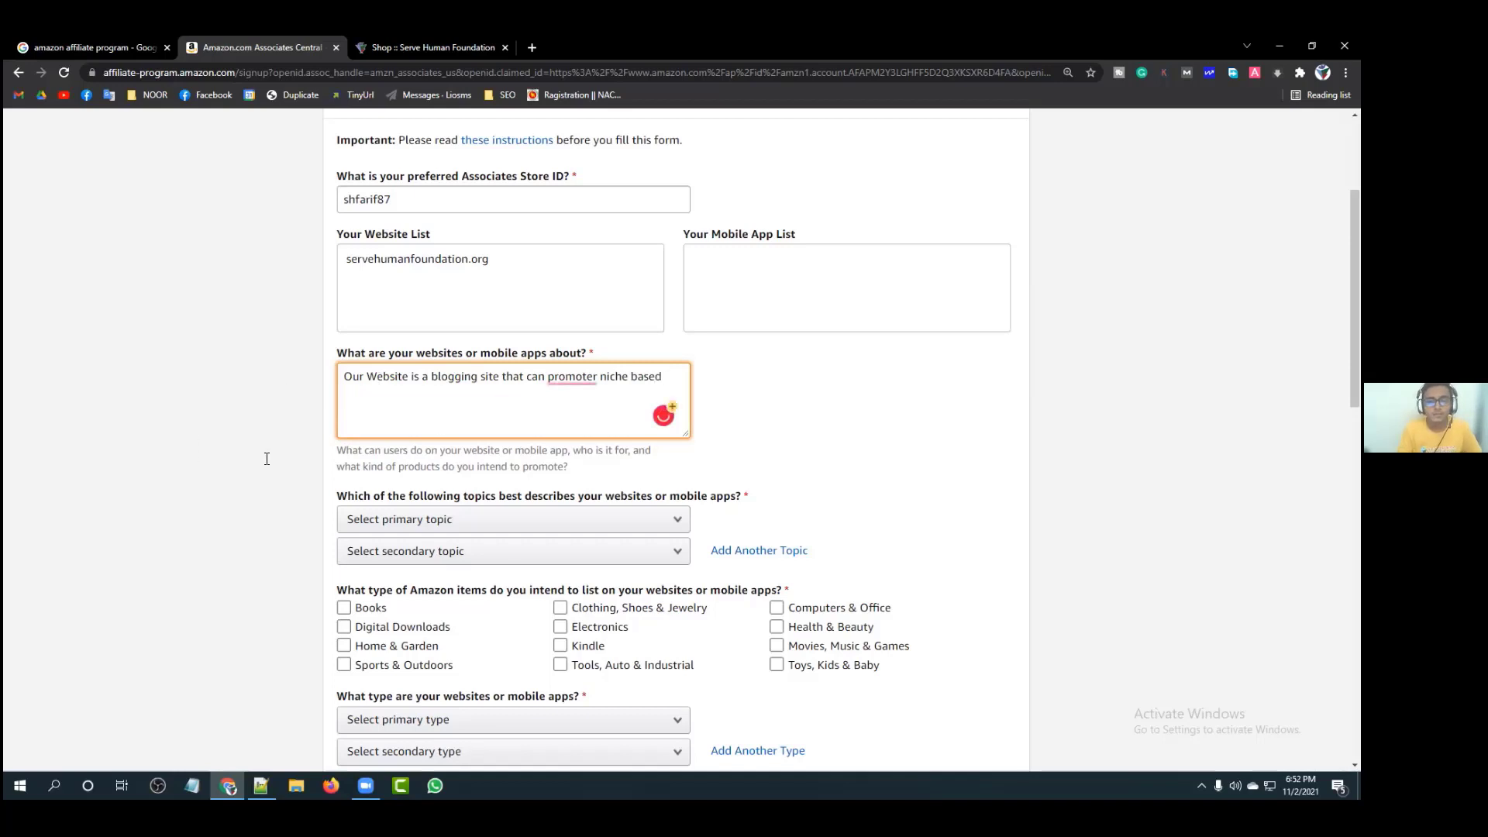
mouse_move(568, 384)
left_click(578, 424)
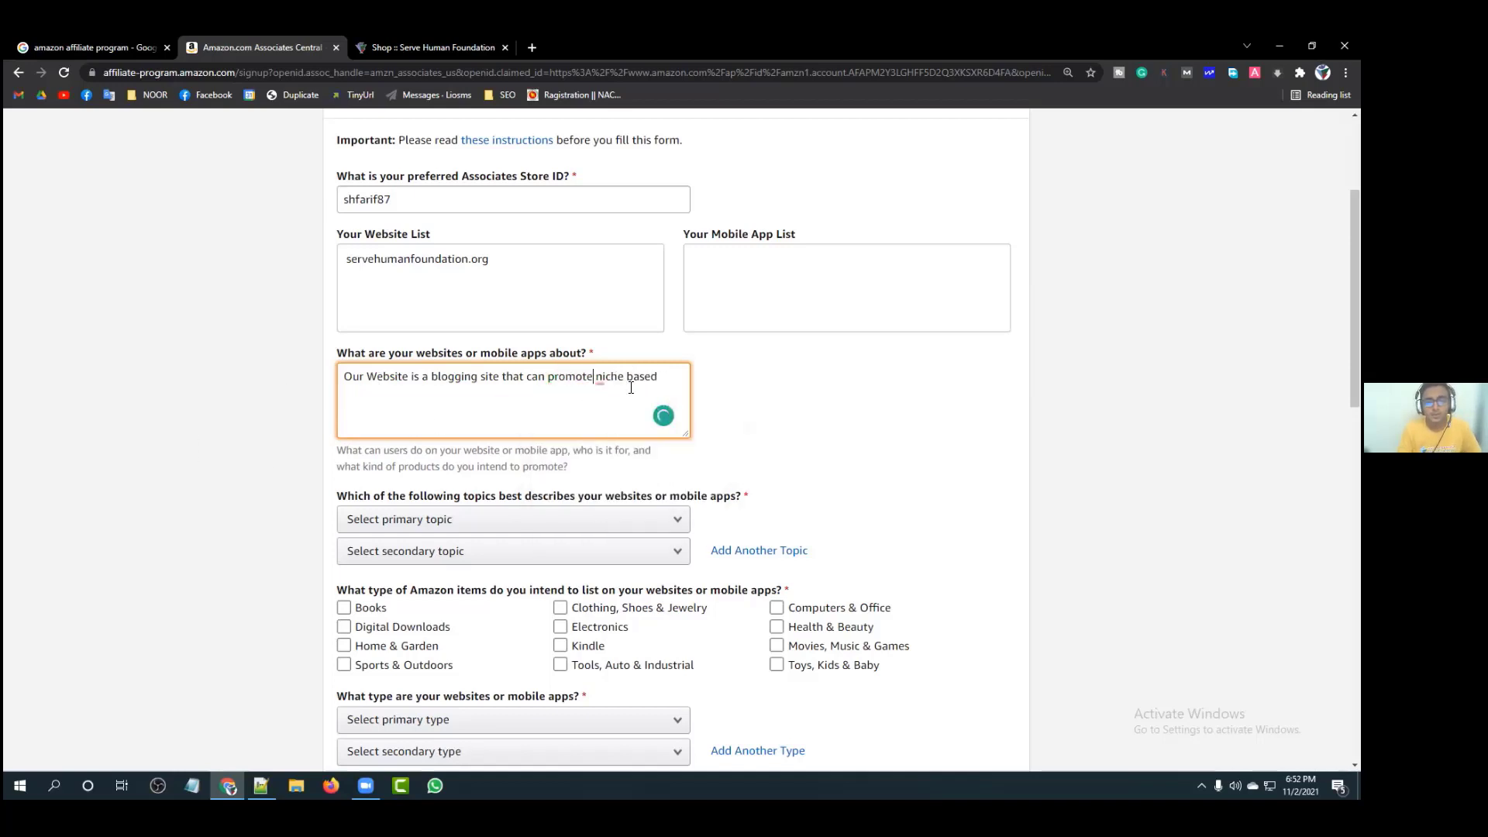
mouse_move(631, 381)
left_click(642, 424)
Step: Complete the description with 'product. Basically tech relevant product.'
type("product ")
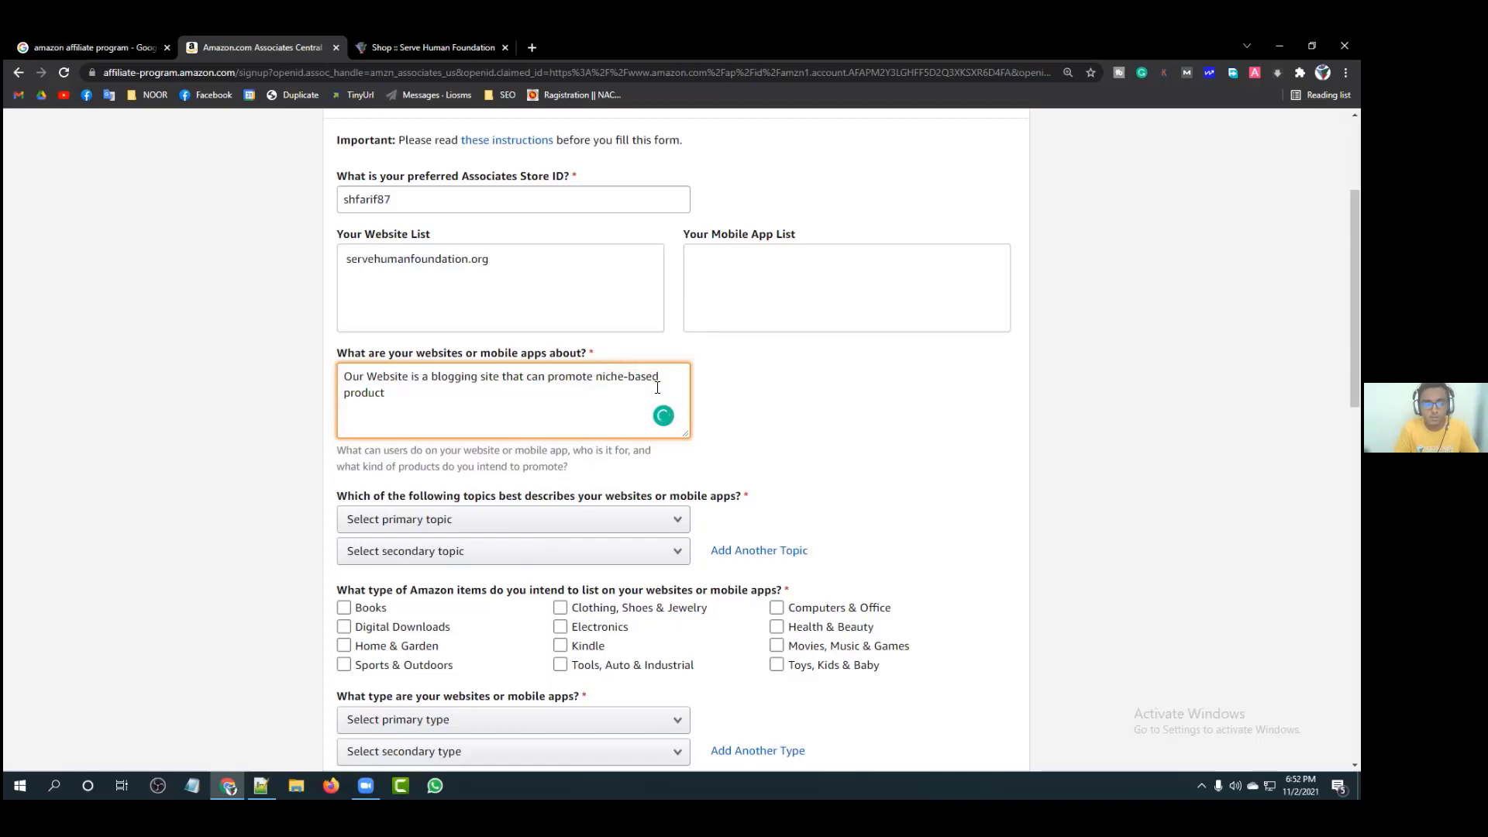
type(". Basic")
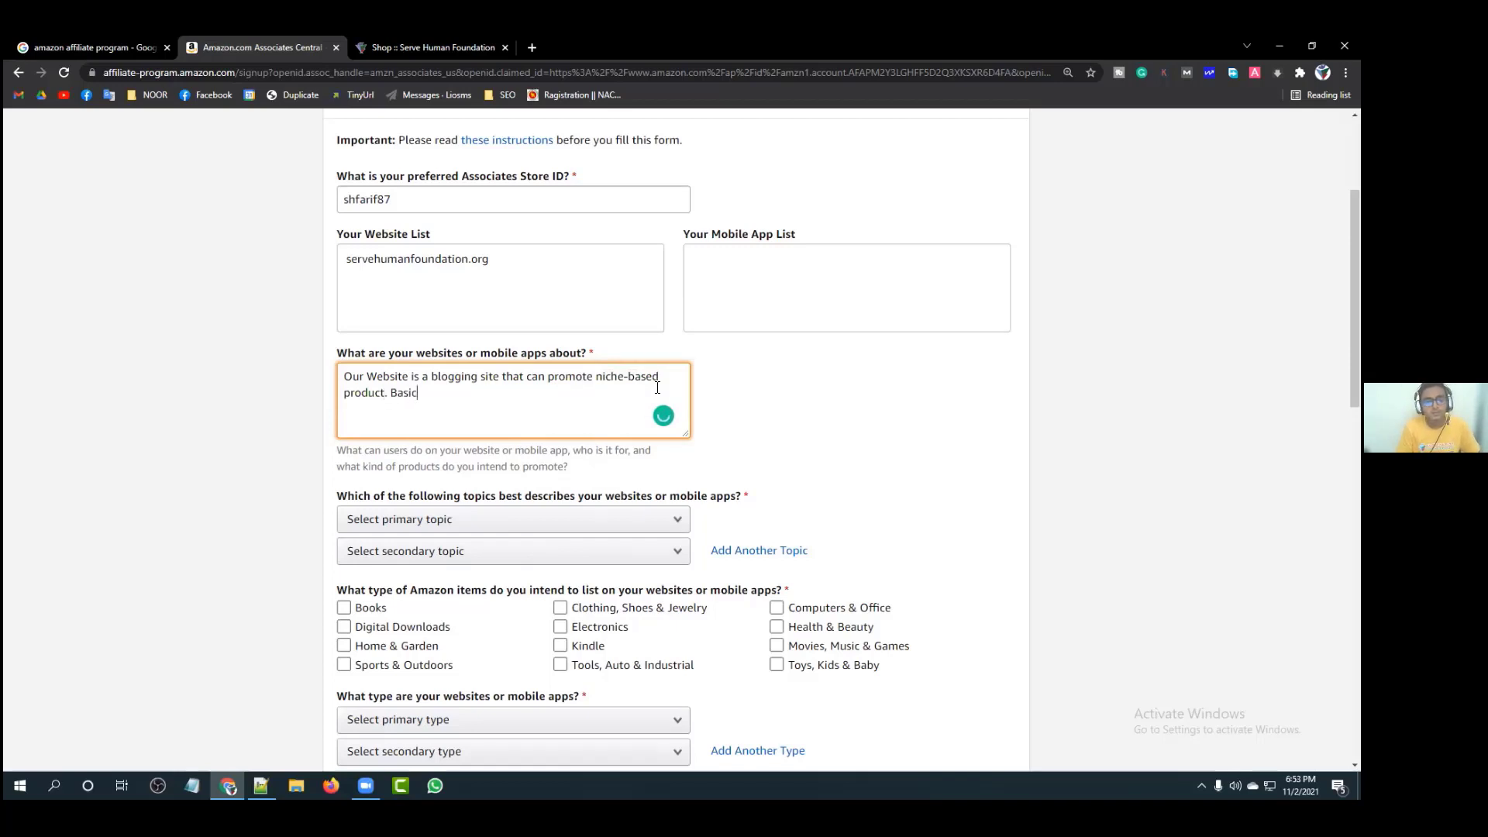
type("ally tech")
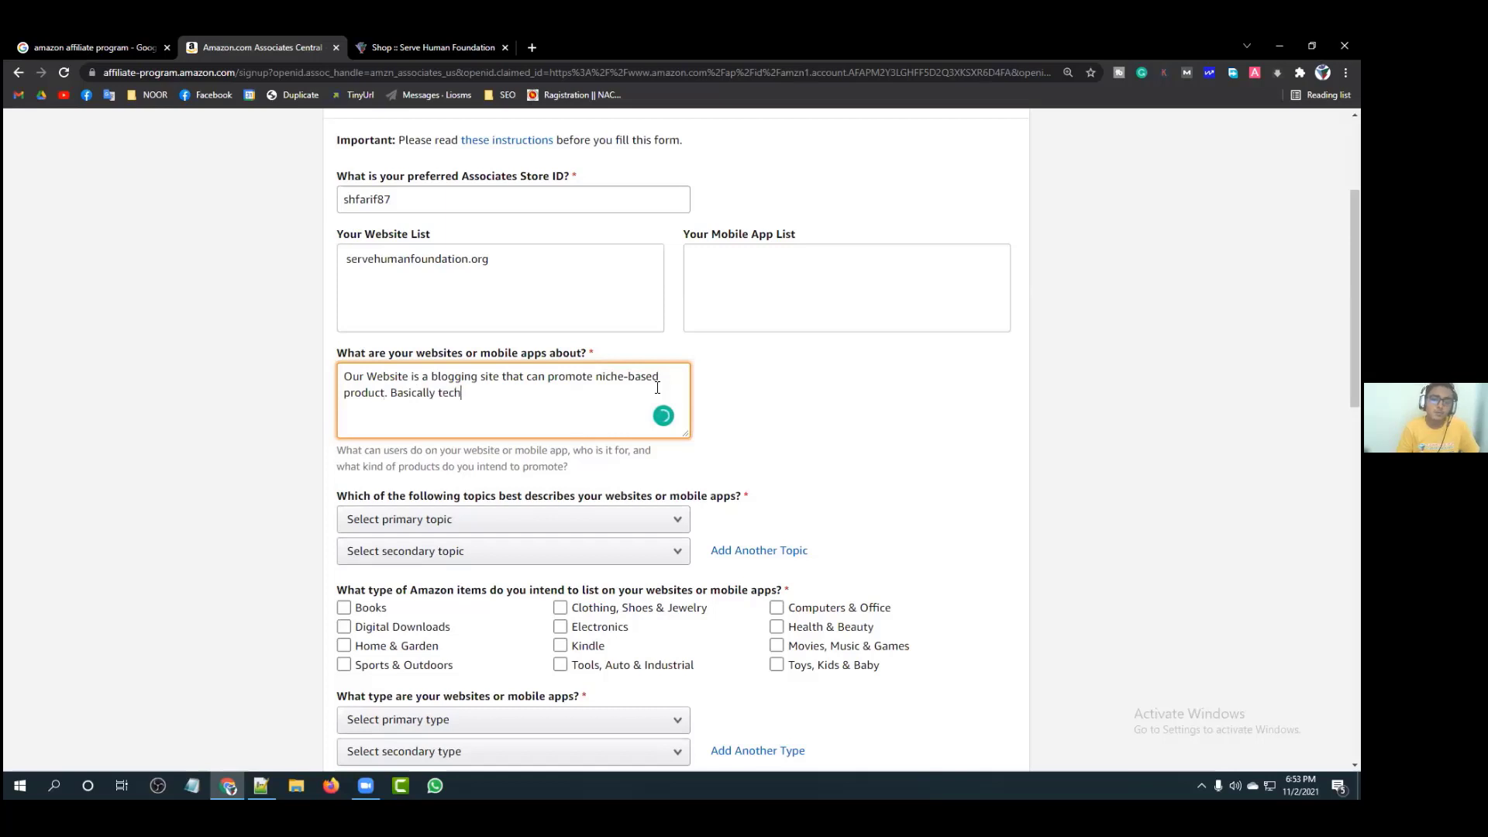
type(" relavant")
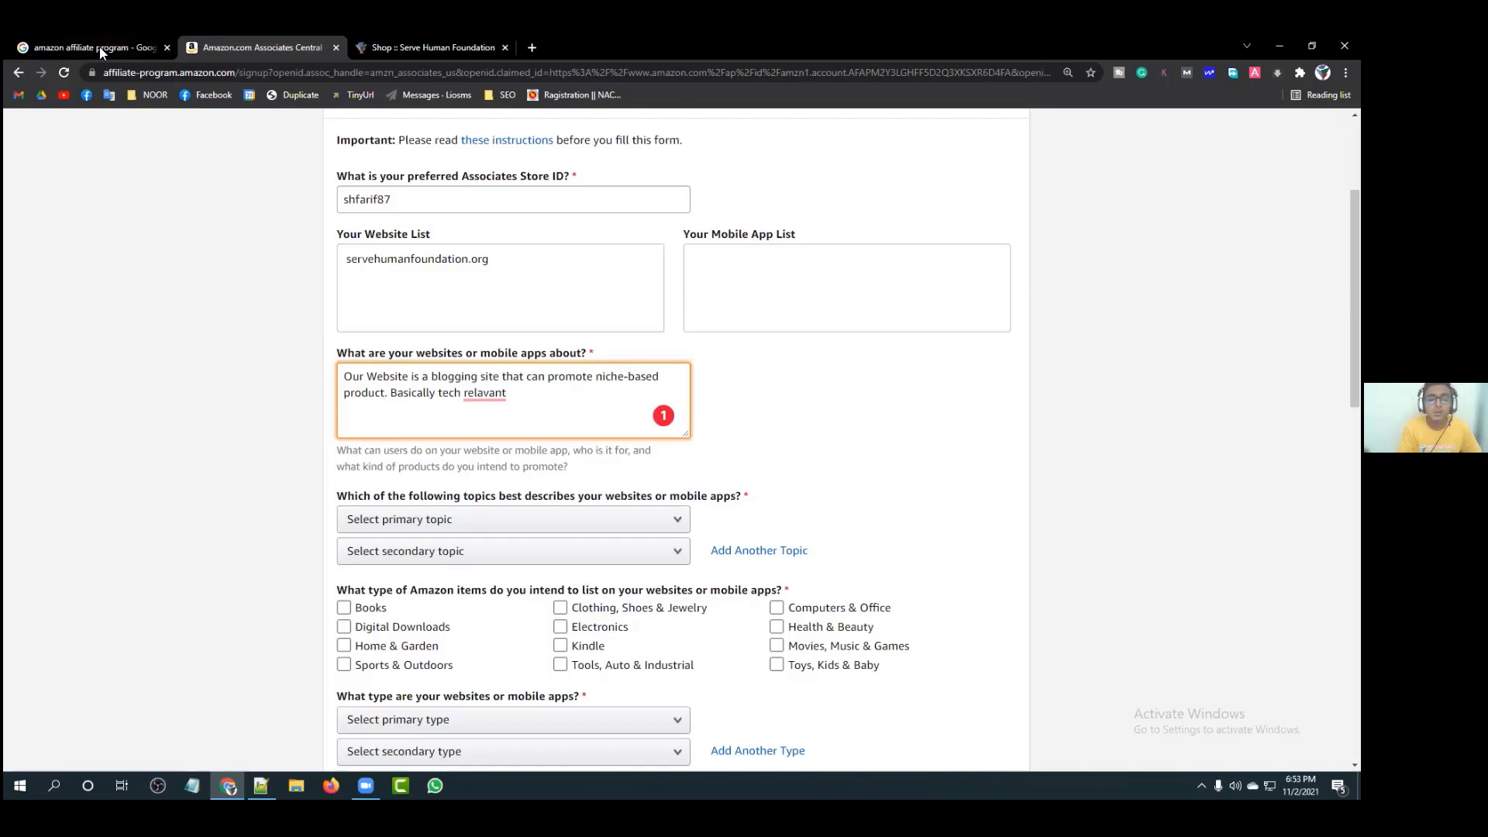
mouse_move(485, 394)
left_click(482, 425)
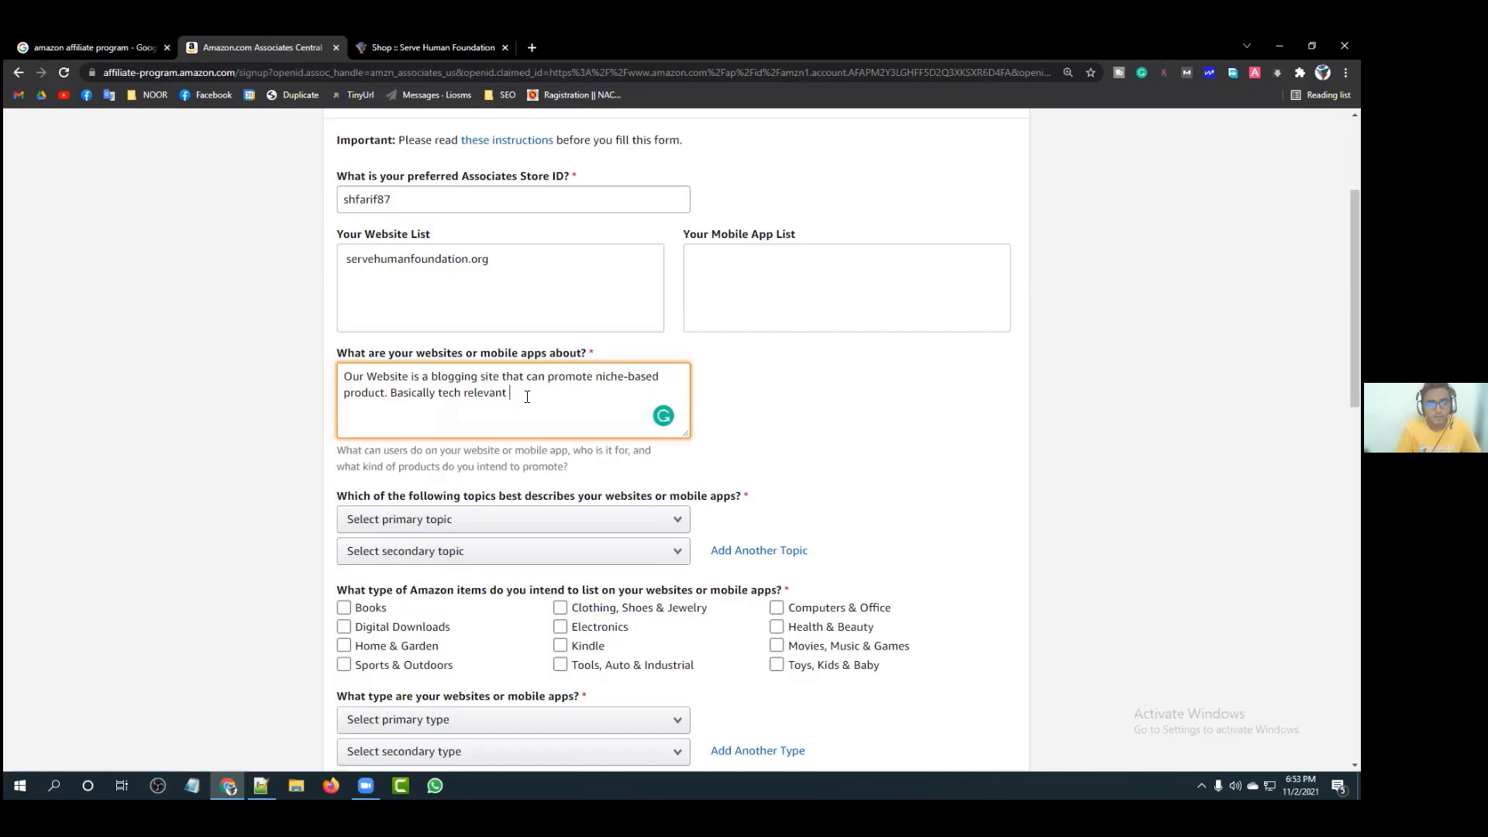
type("product.")
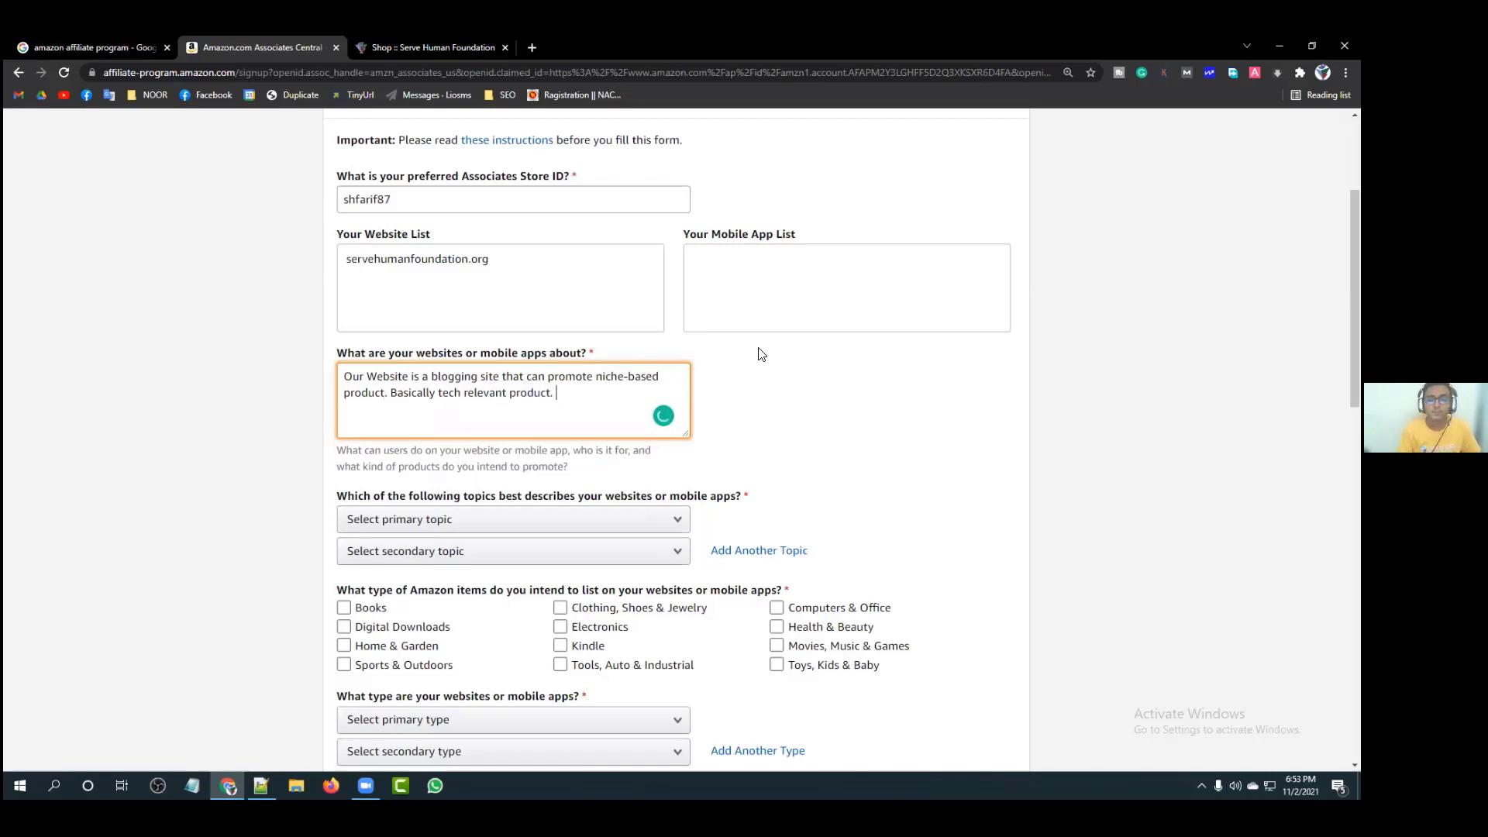
left_click(716, 415)
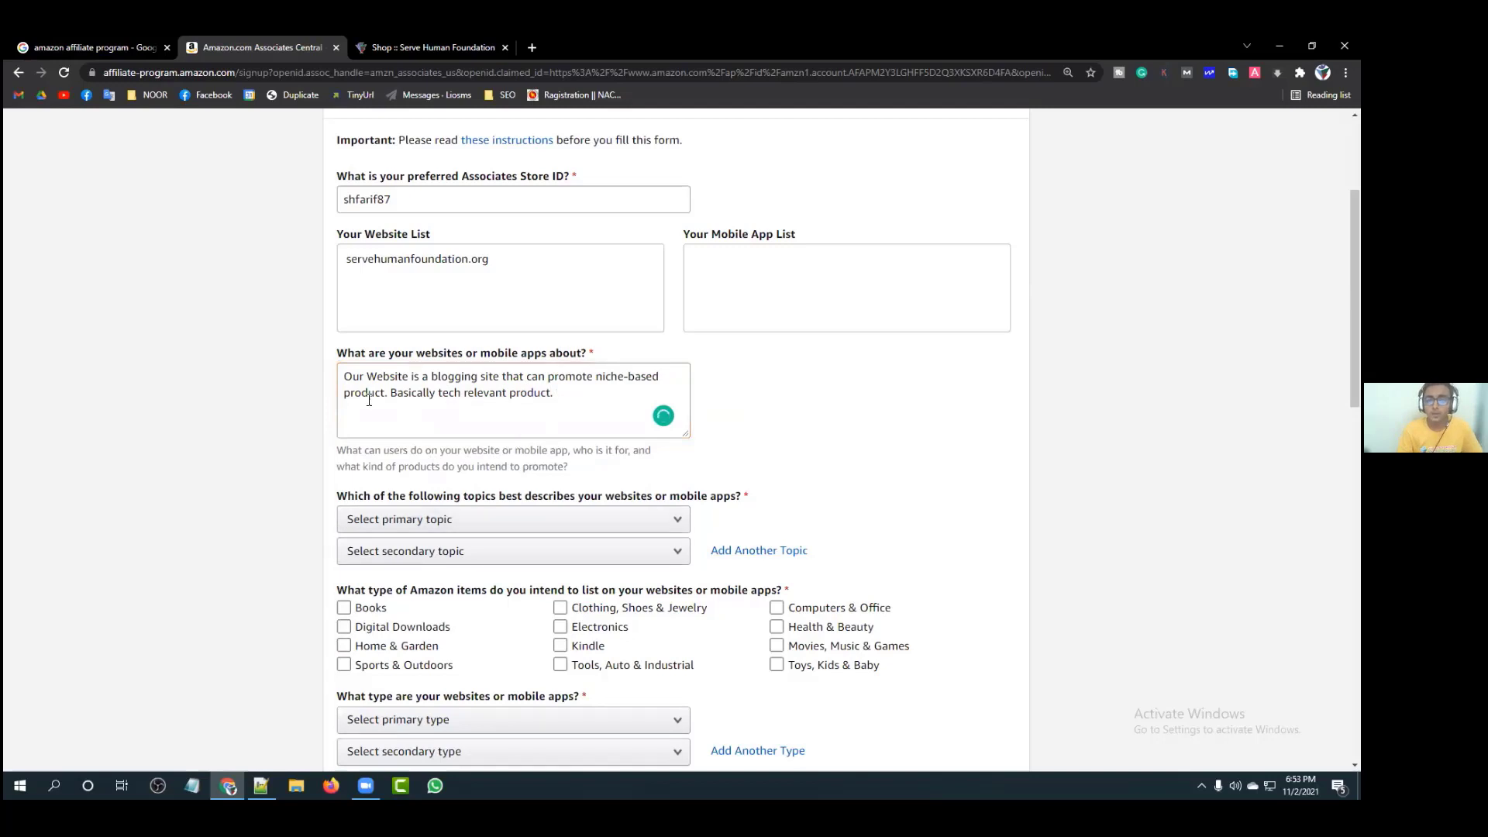
Step: Pick Computers/Software/Technology from the primary topic list
scroll(687, 451, "down", 1)
scroll(687, 451, "down", 1)
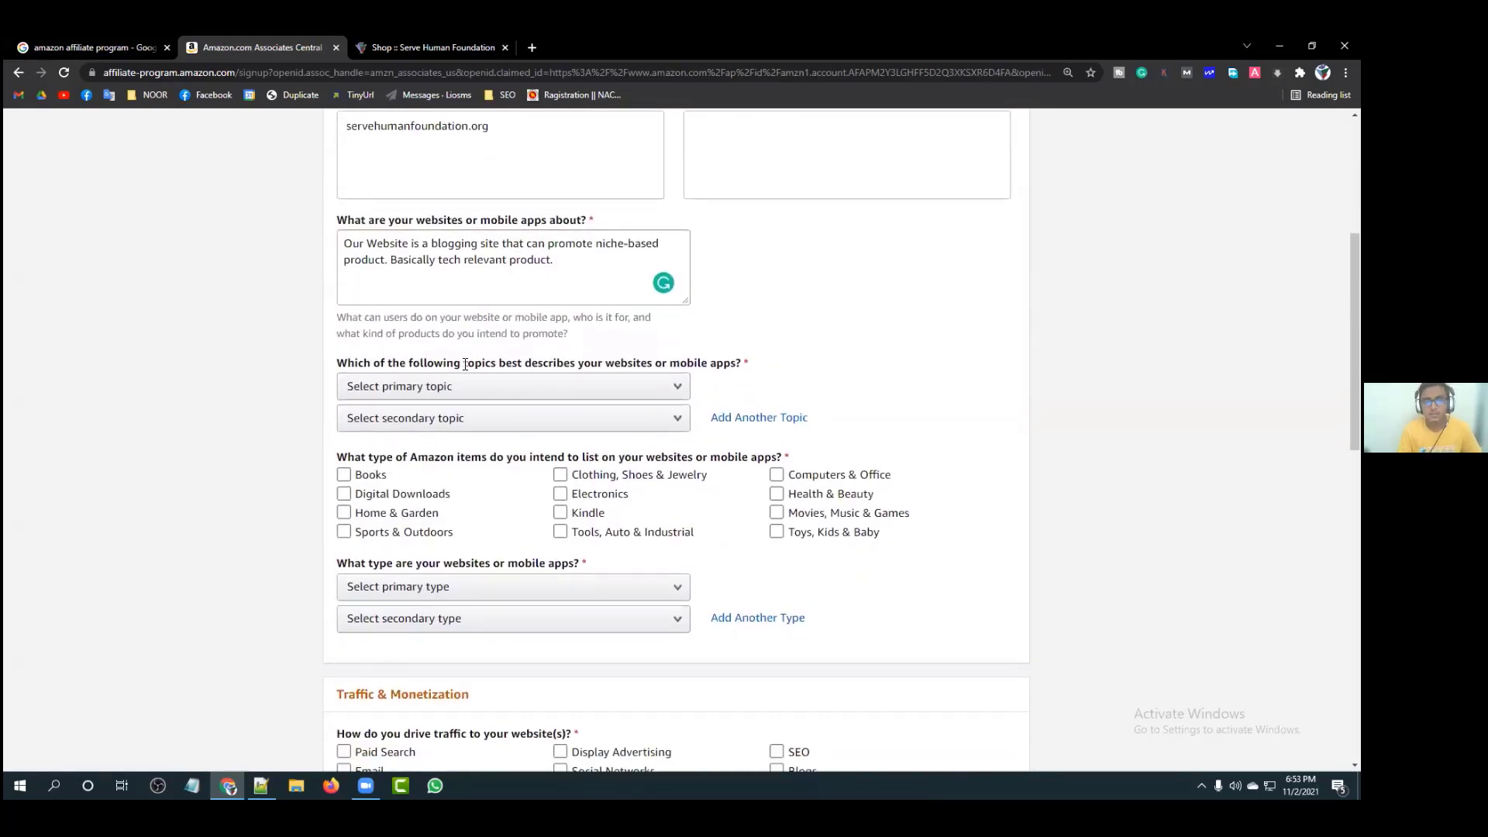
left_click_drag(337, 355, 727, 352)
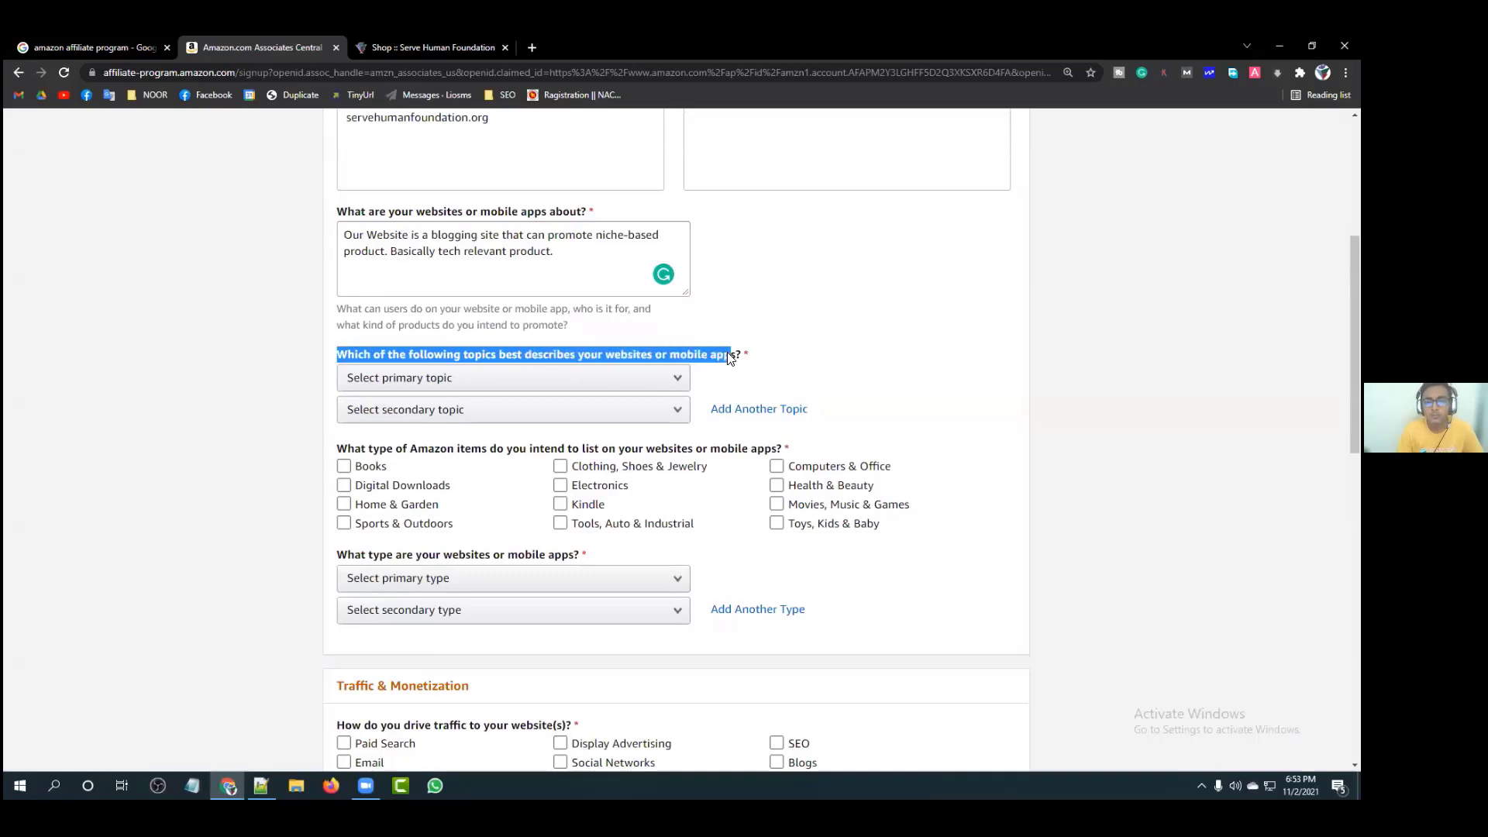
left_click(855, 311)
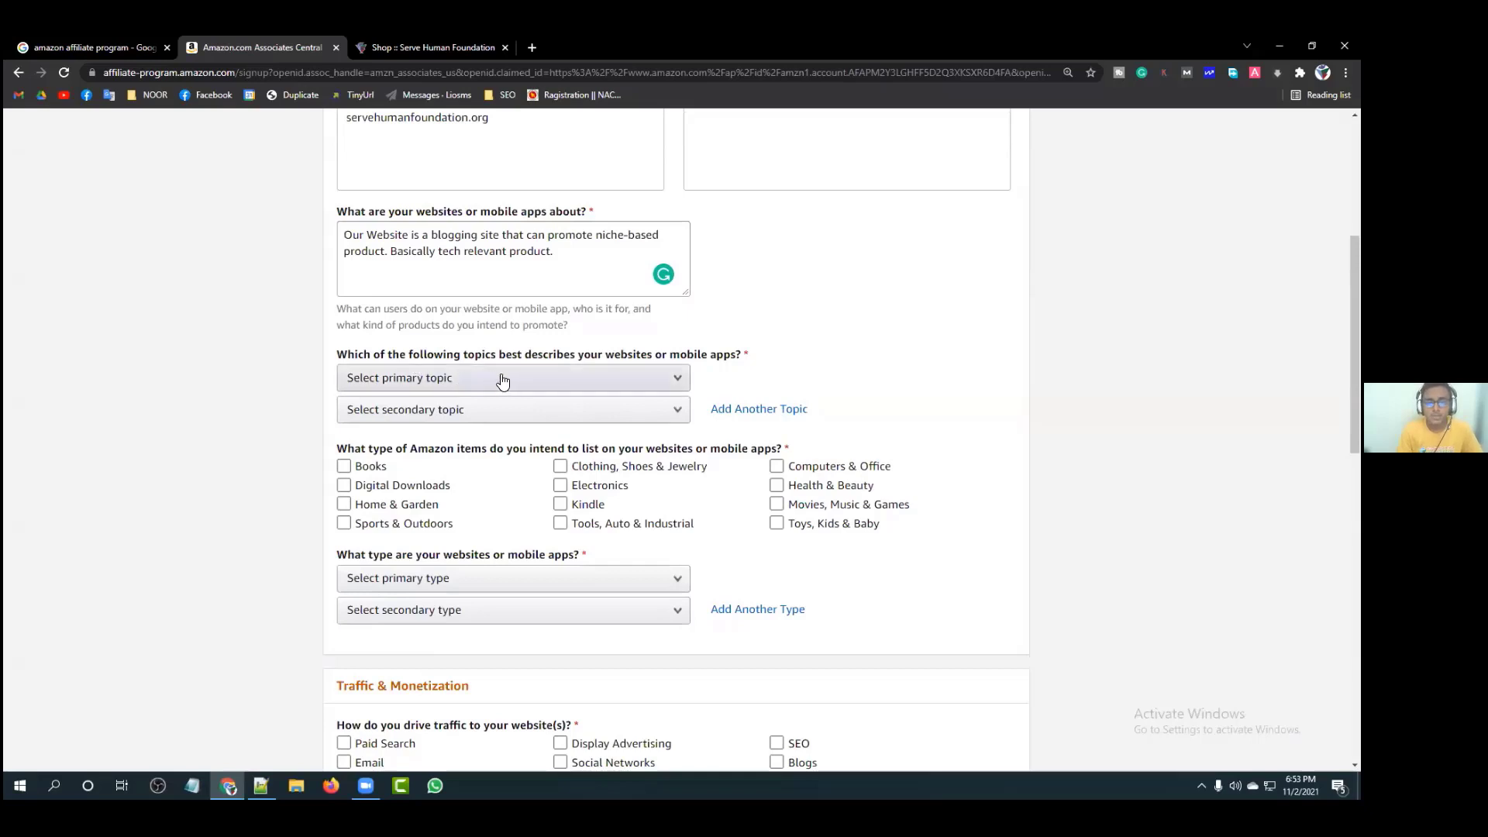
left_click(578, 381)
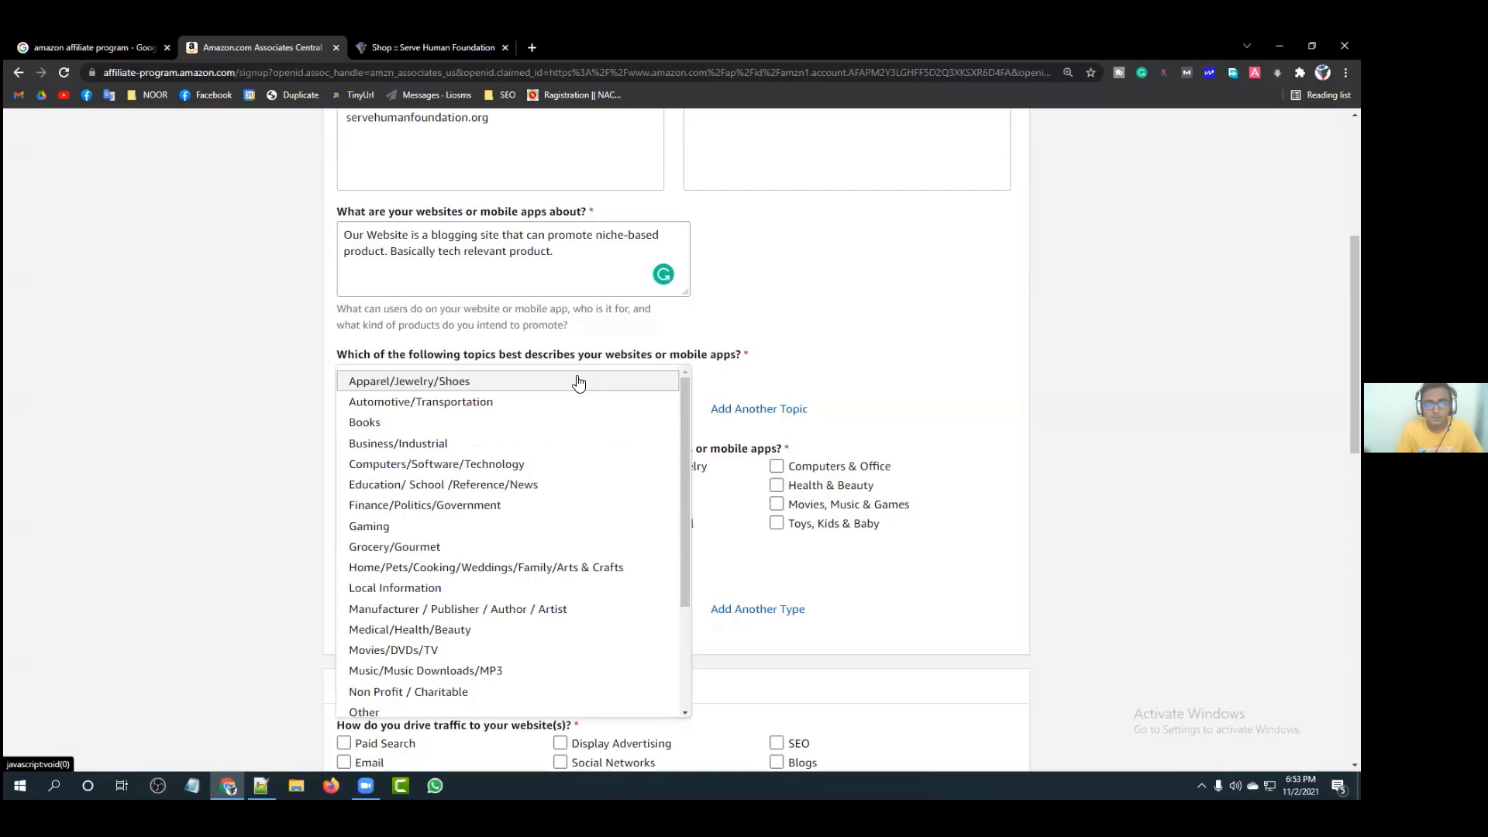
scroll(525, 341, "down", 2)
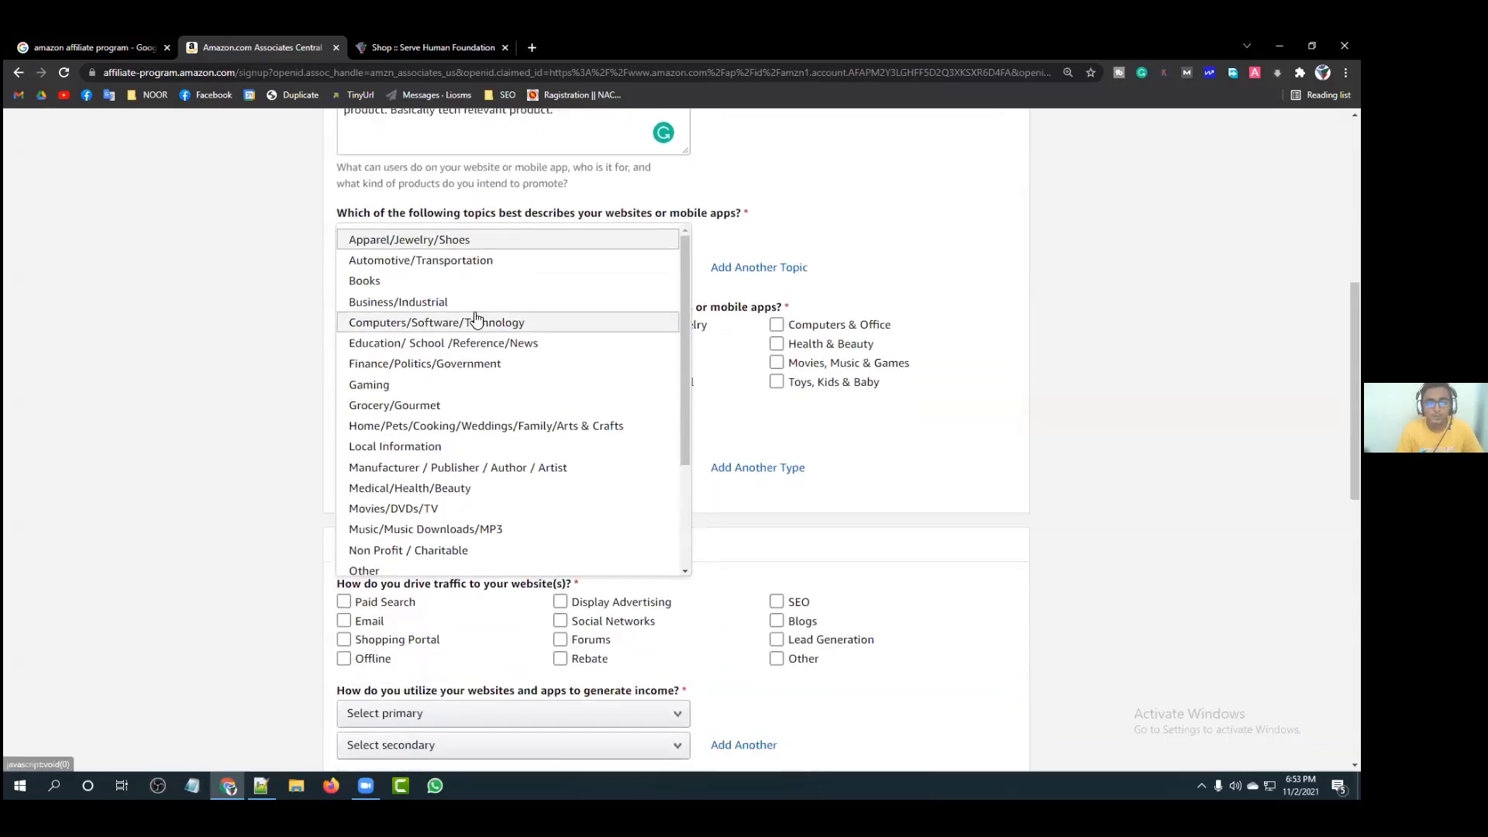
scroll(502, 342, "down", 1)
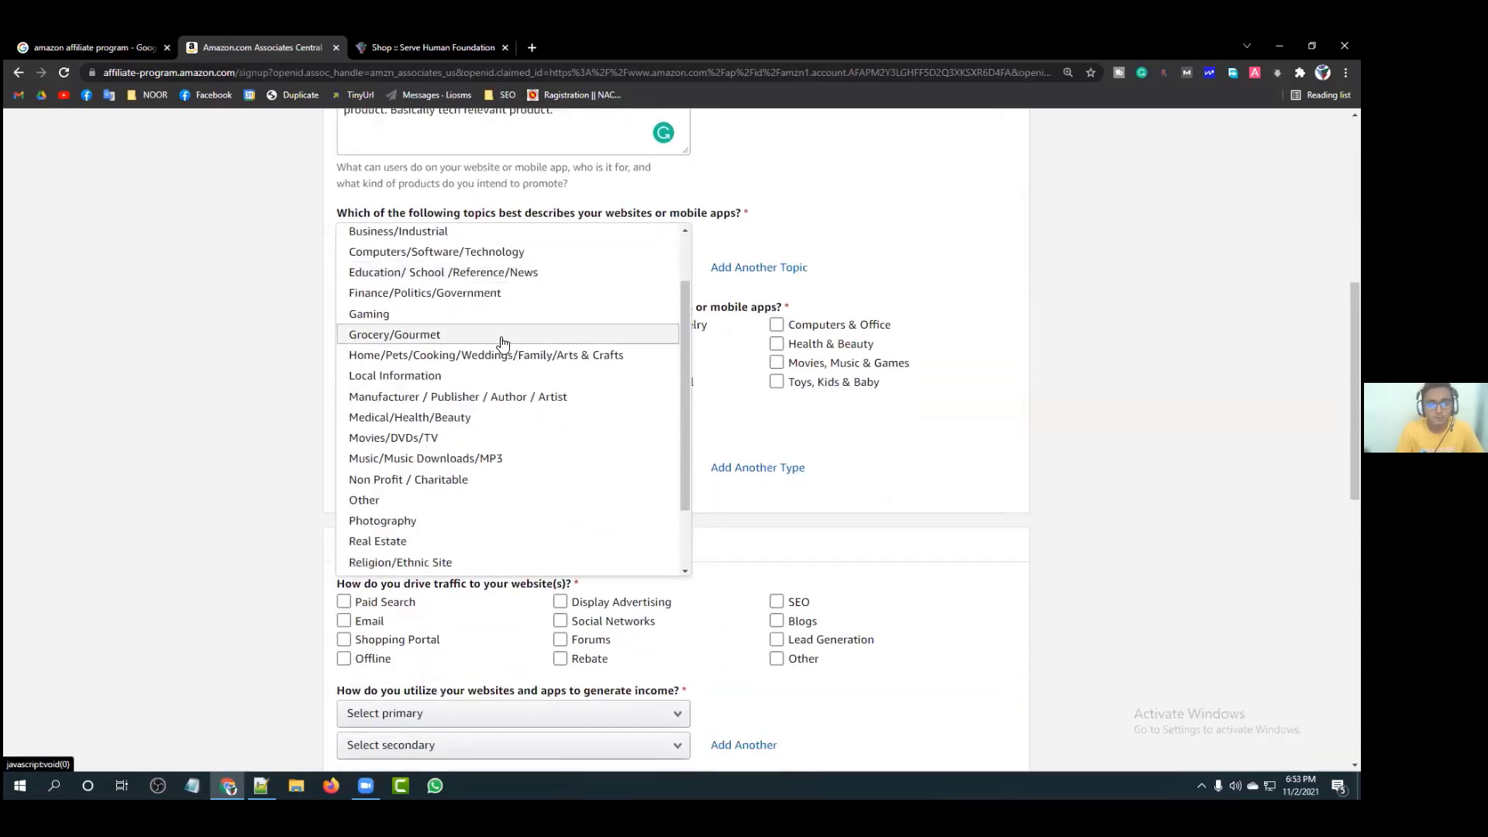
scroll(420, 353, "down", 1)
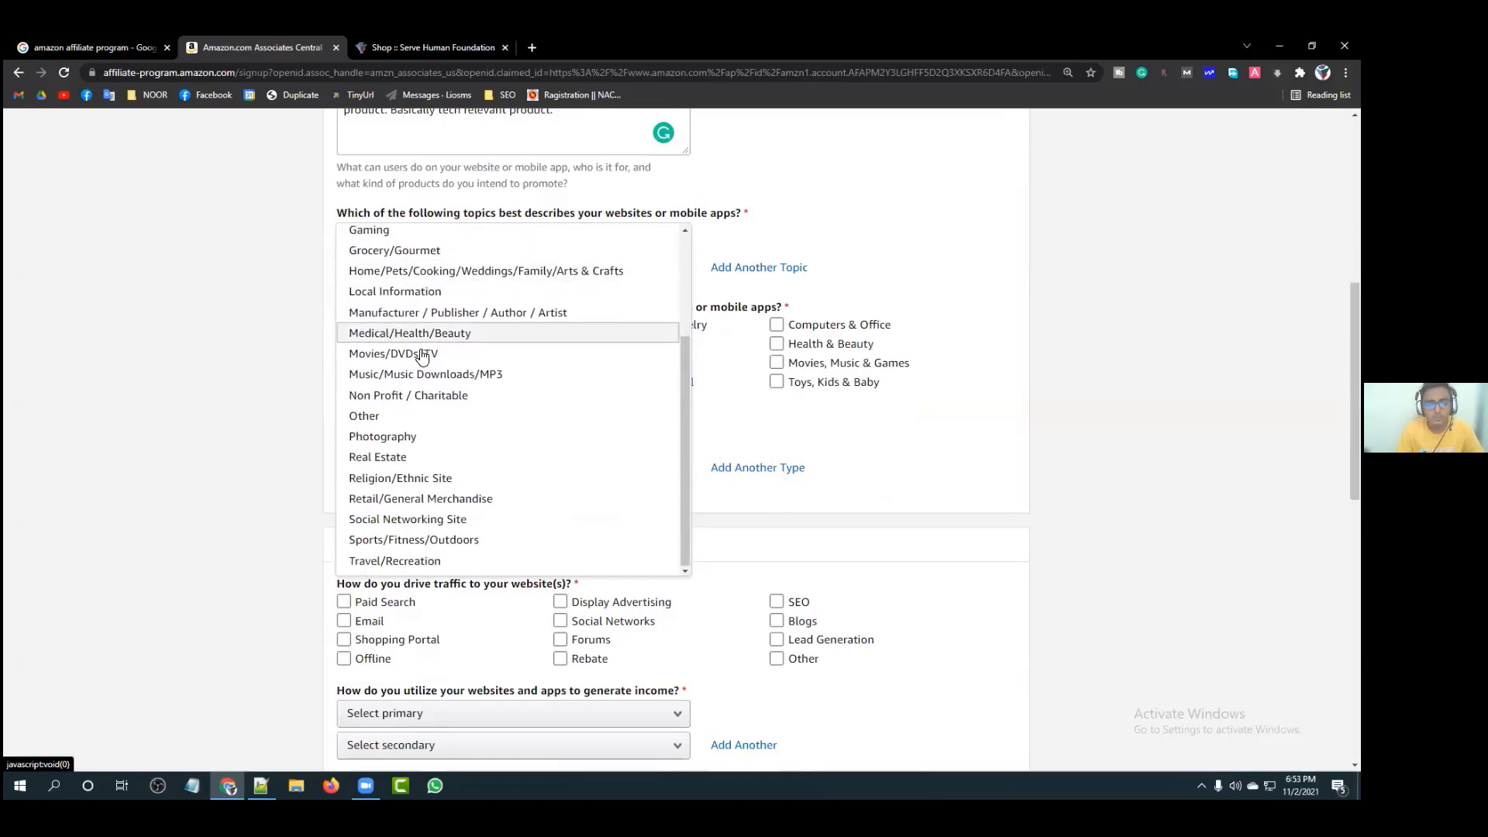
scroll(421, 353, "up", 3)
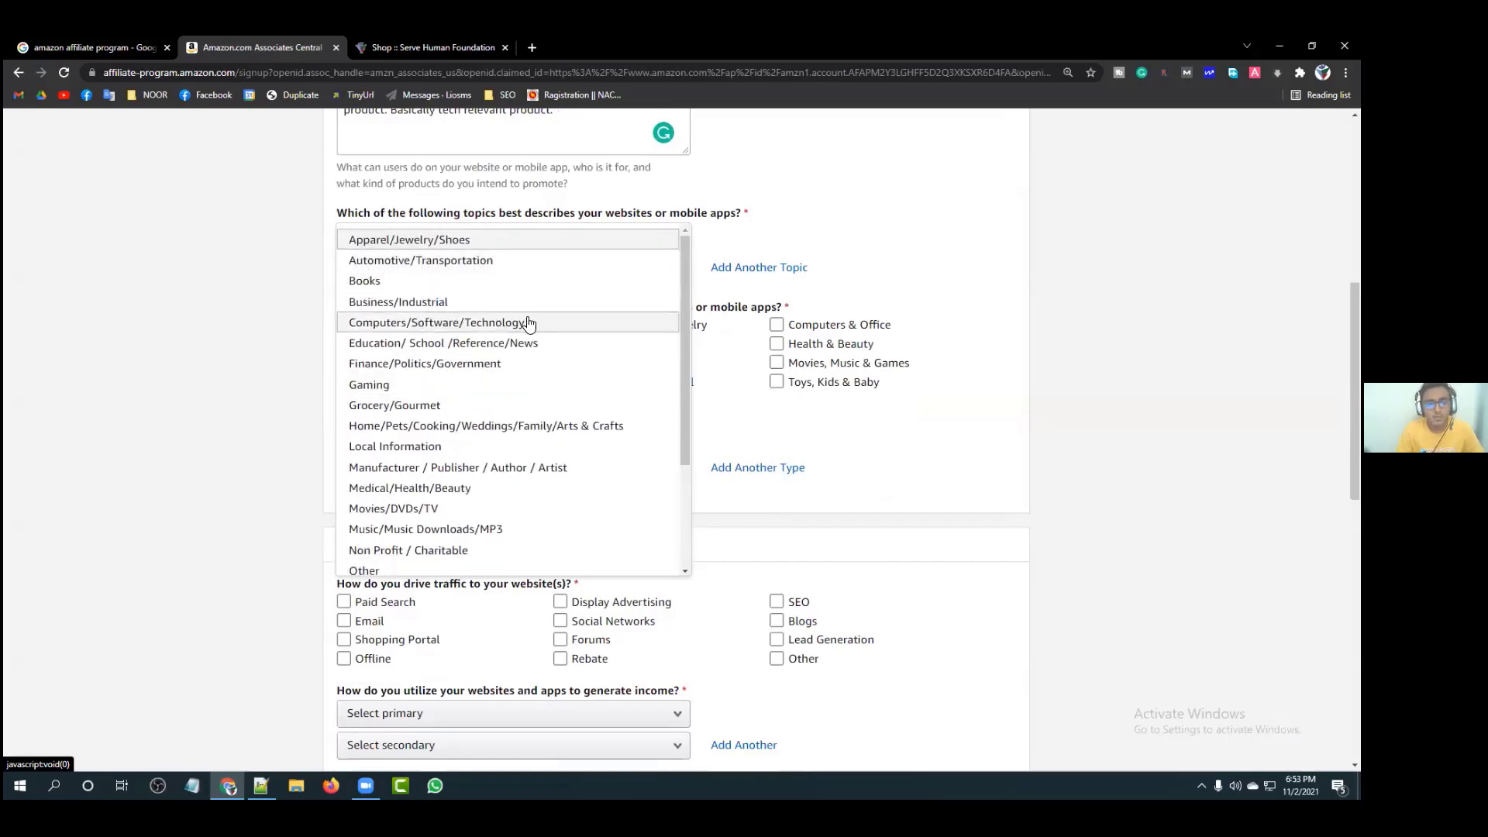
scroll(549, 338, "down", 1)
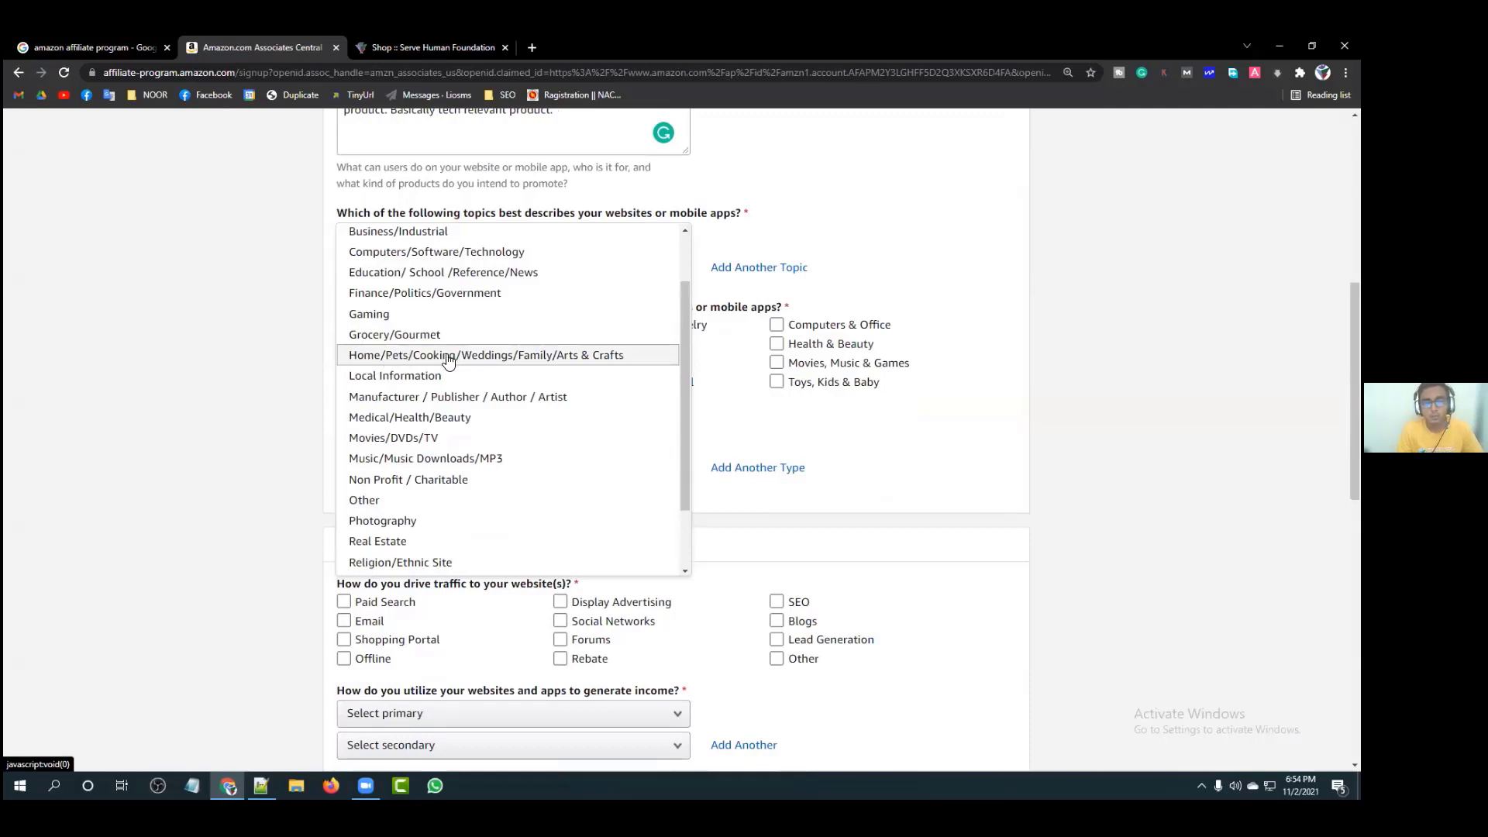
scroll(453, 359, "down", 2)
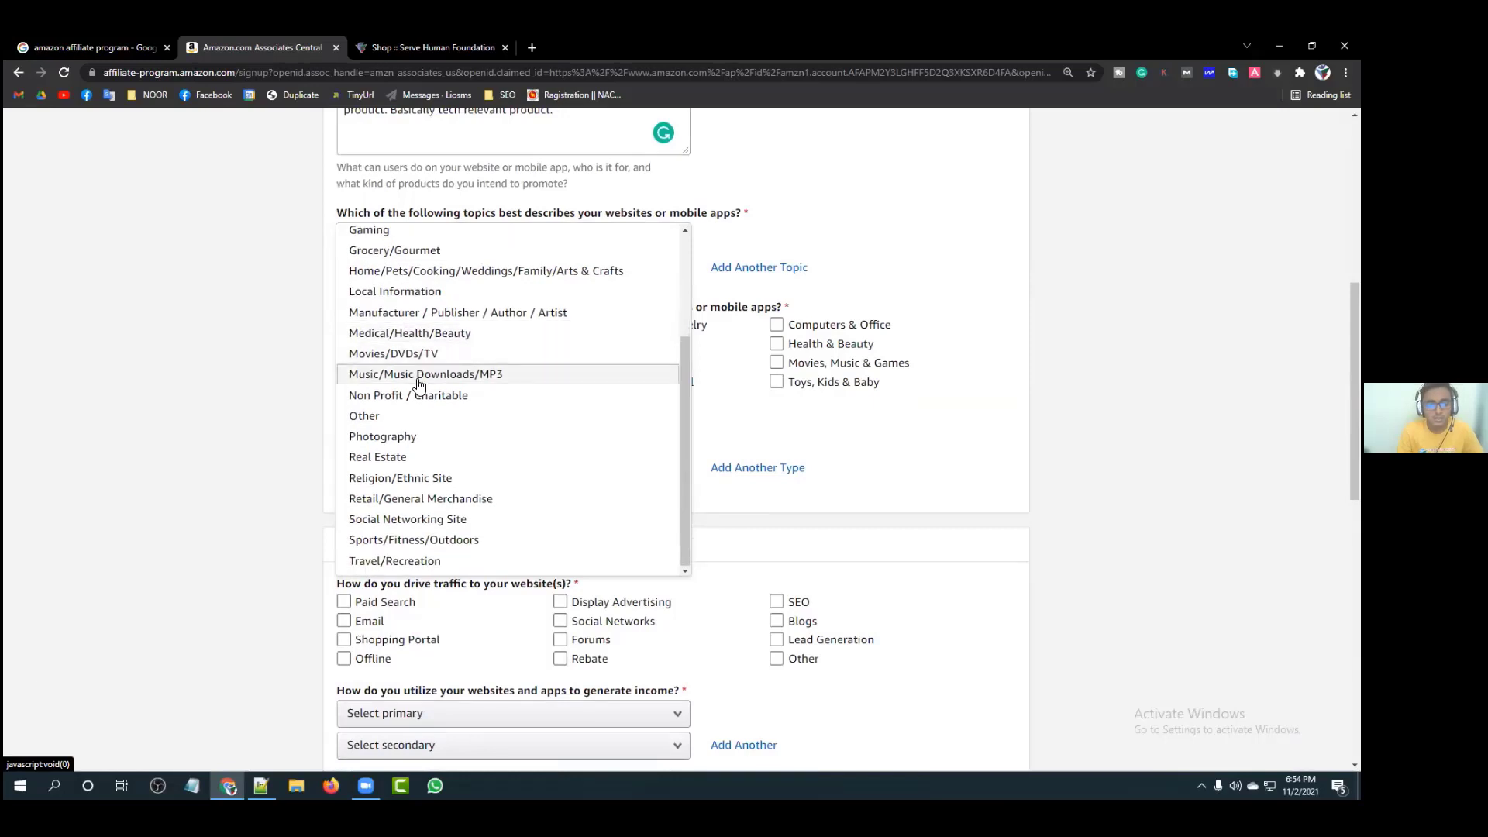
scroll(426, 412, "down", 1)
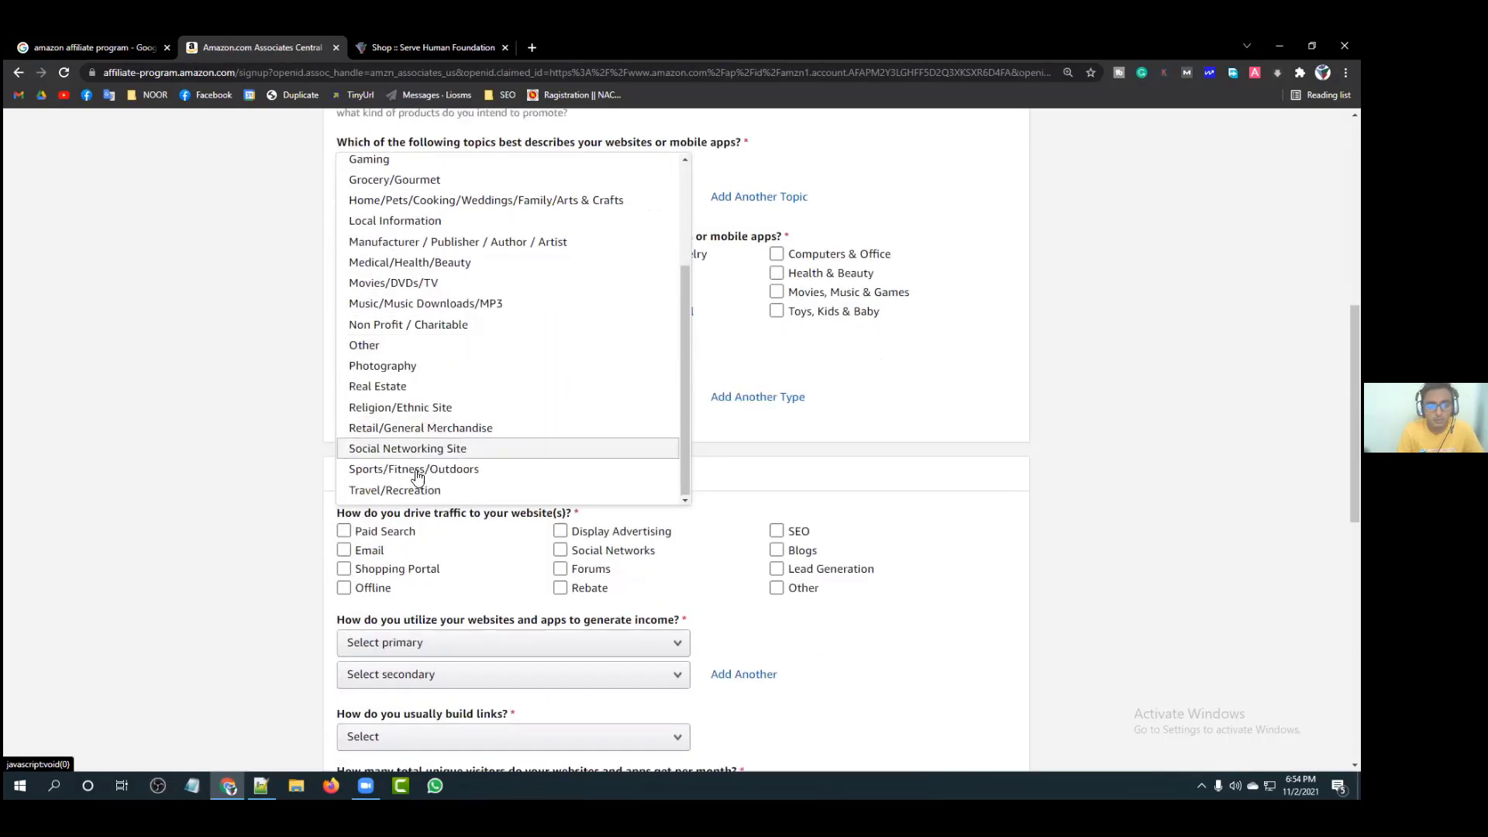
left_click_drag(687, 453, 682, 371)
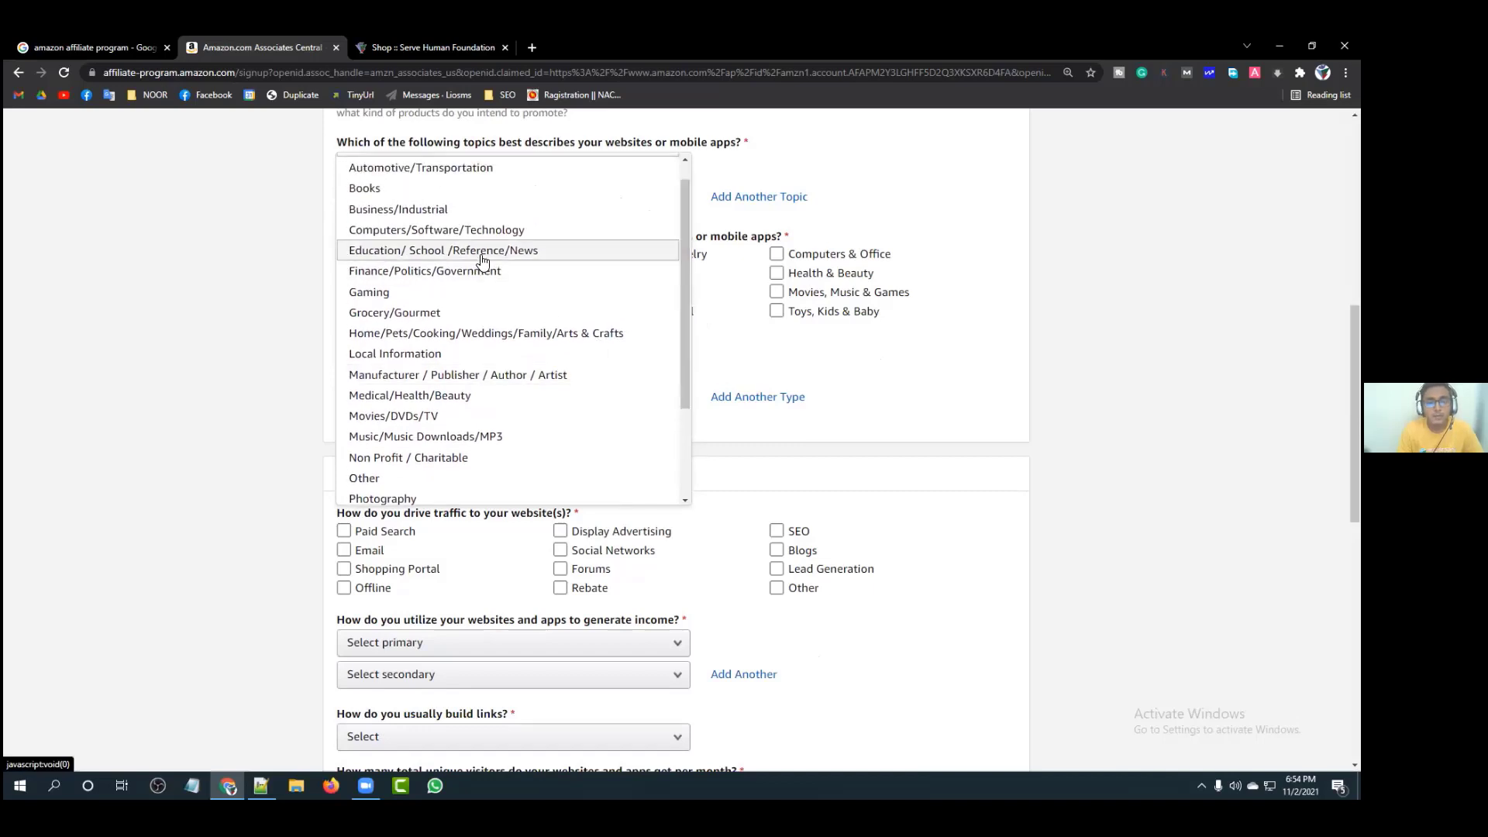
left_click(458, 234)
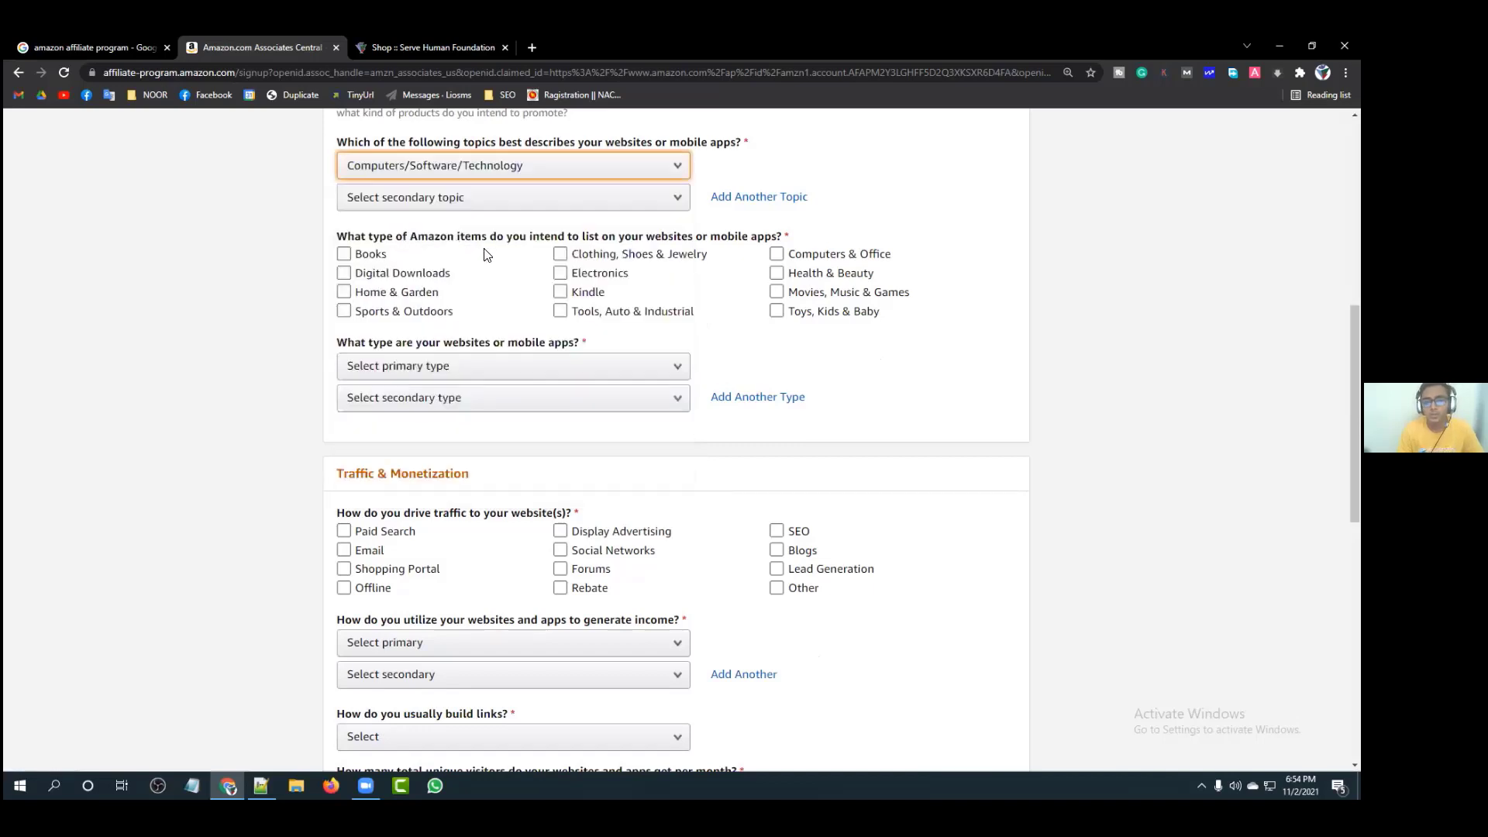
scroll(465, 264, "up", 2)
Step: Pick Social Networking Site from the secondary topic list
left_click(809, 276)
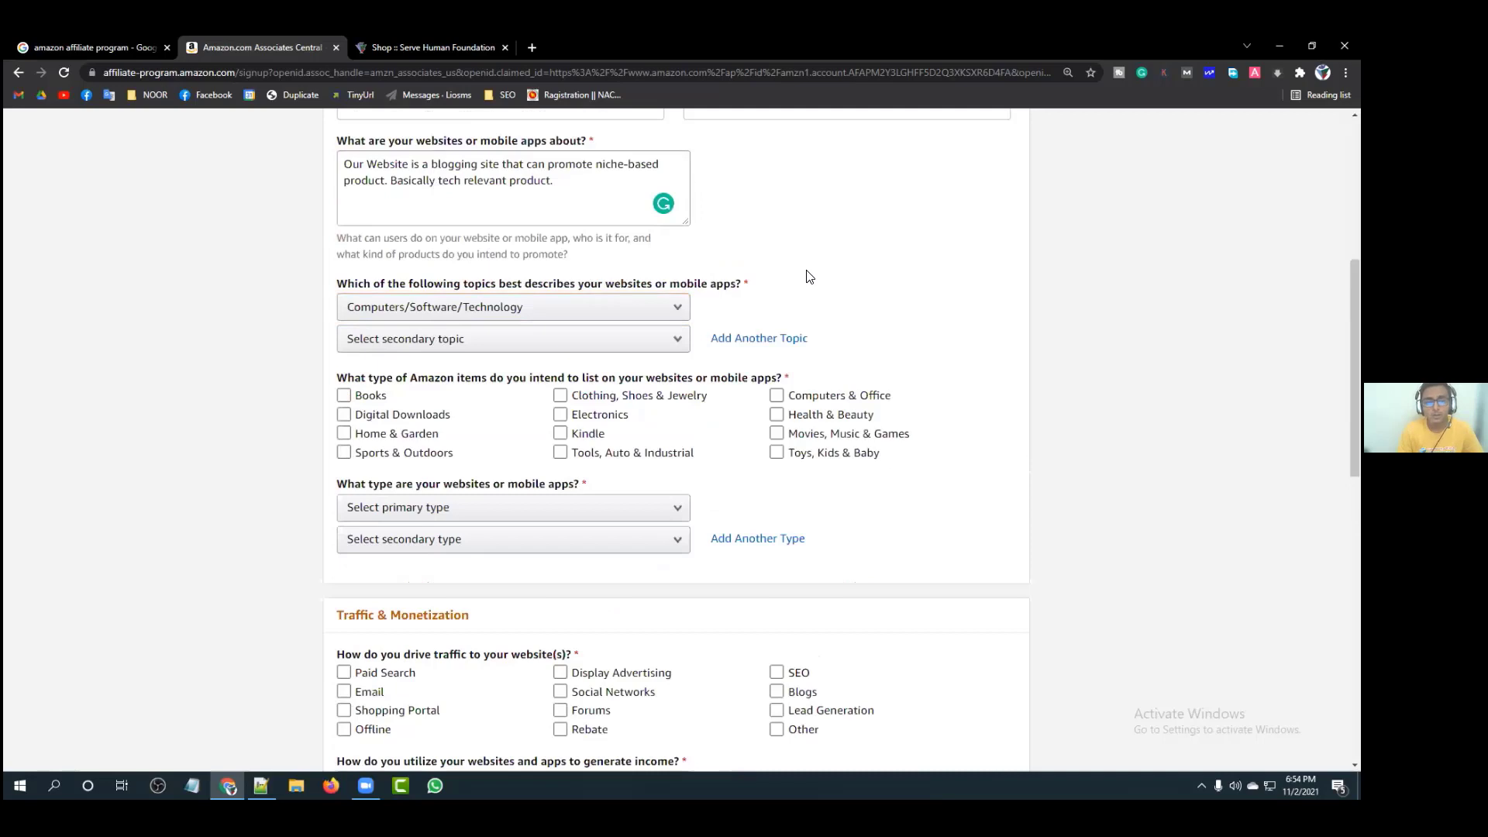
left_click(659, 347)
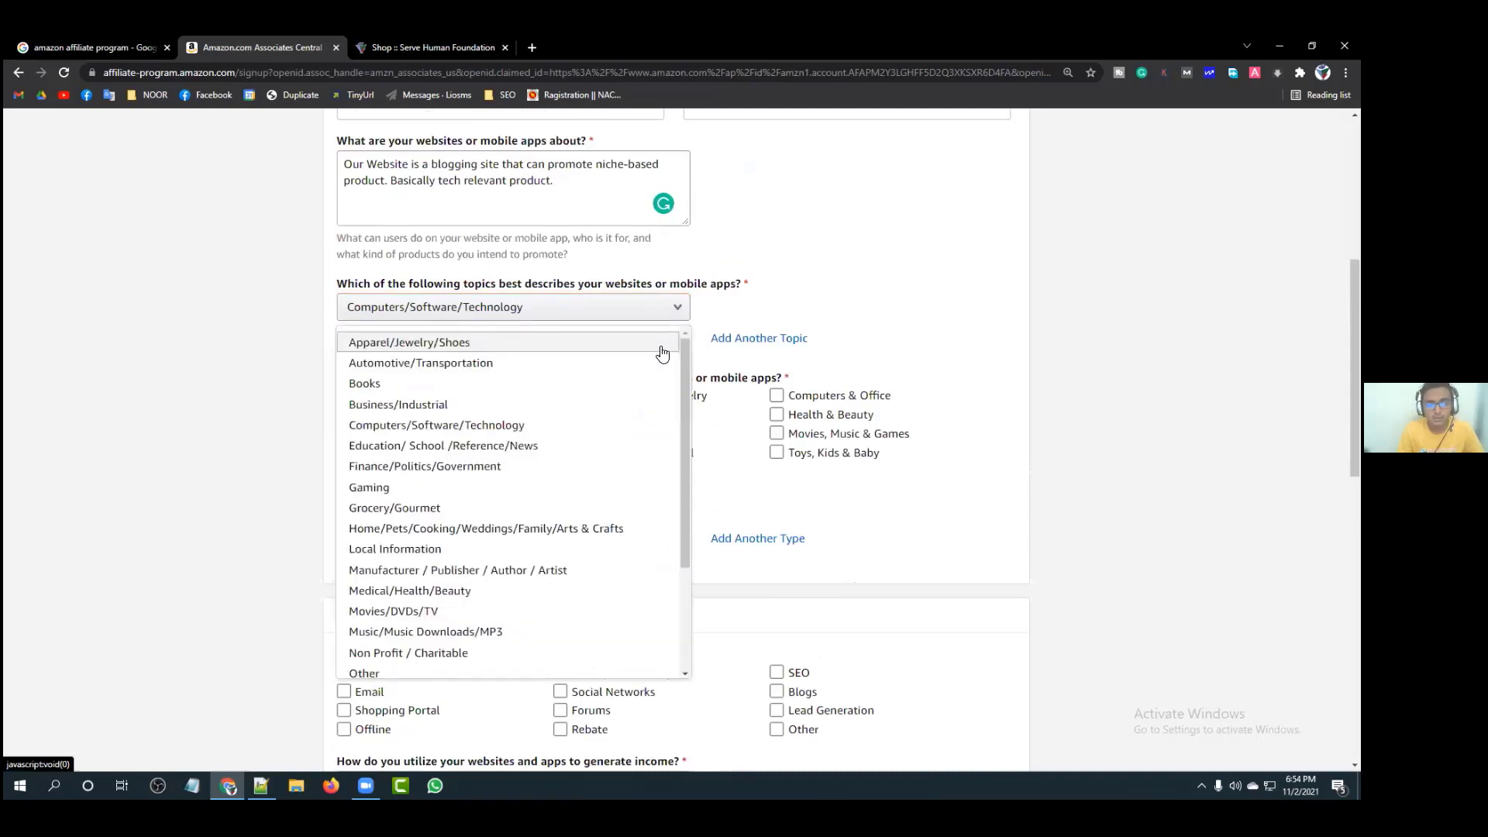
left_click_drag(682, 358, 682, 478)
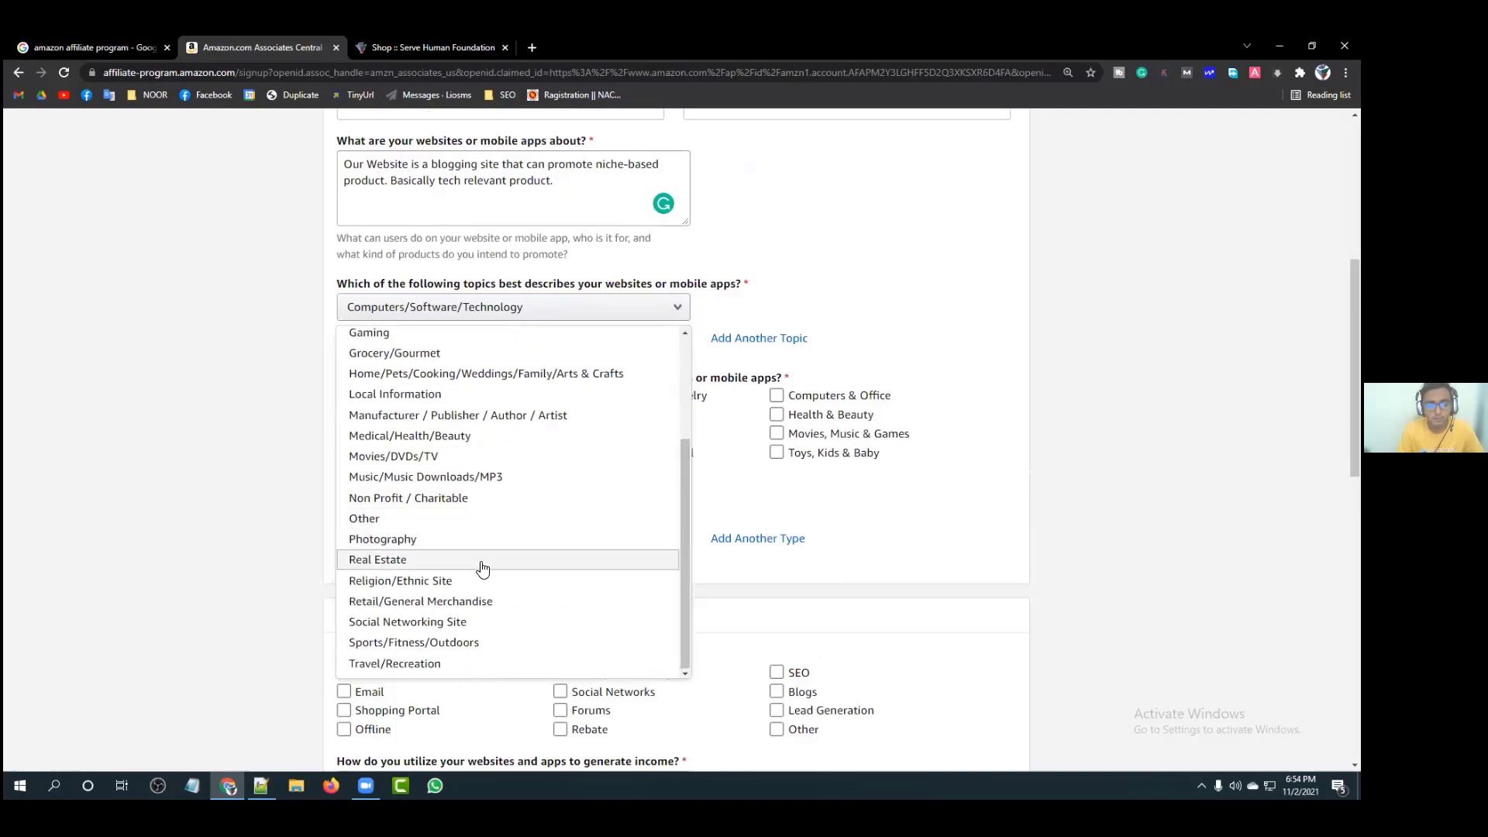
left_click(478, 622)
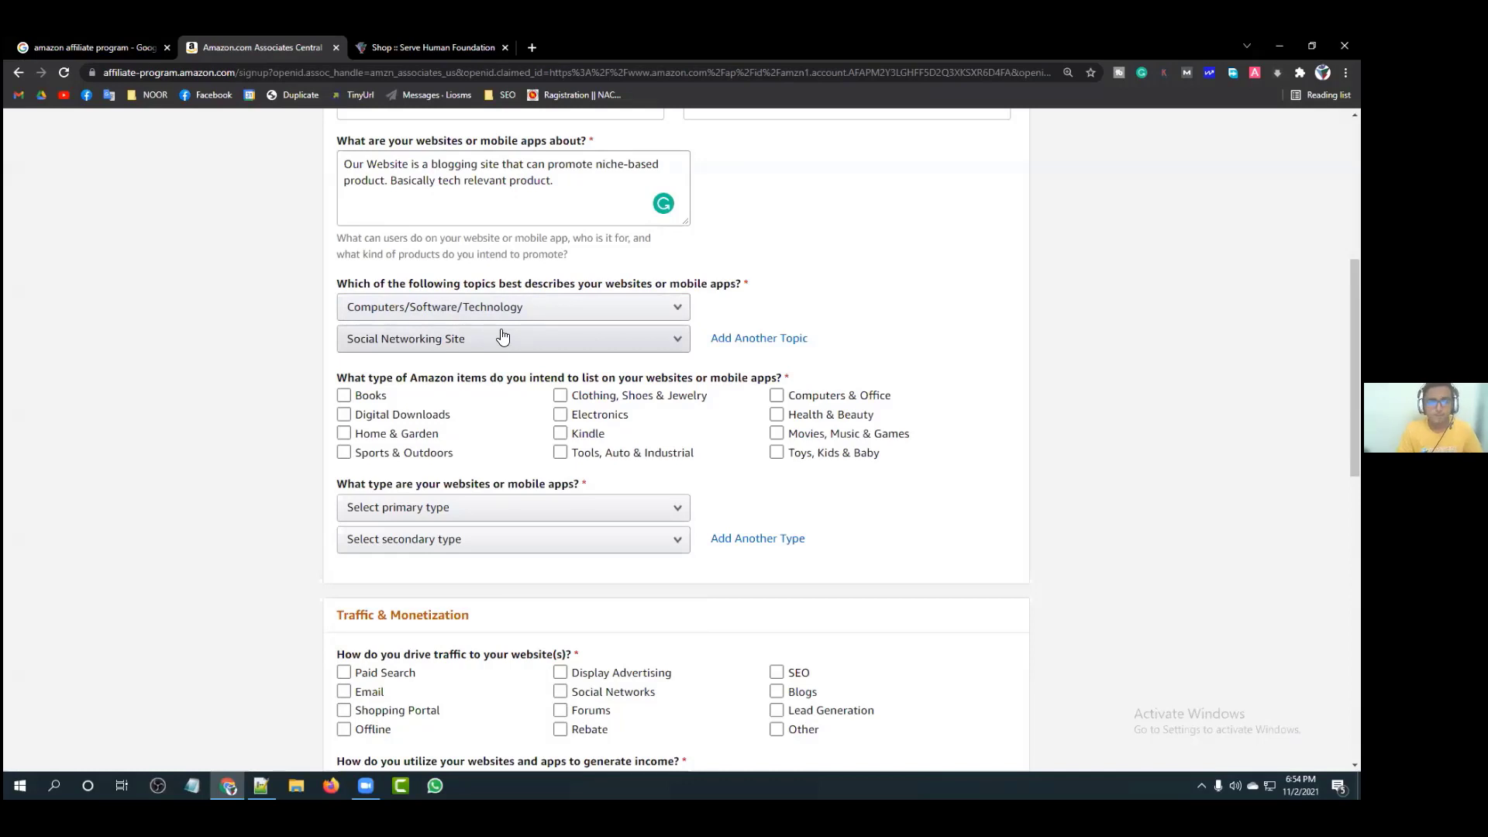
scroll(502, 335, "down", 1)
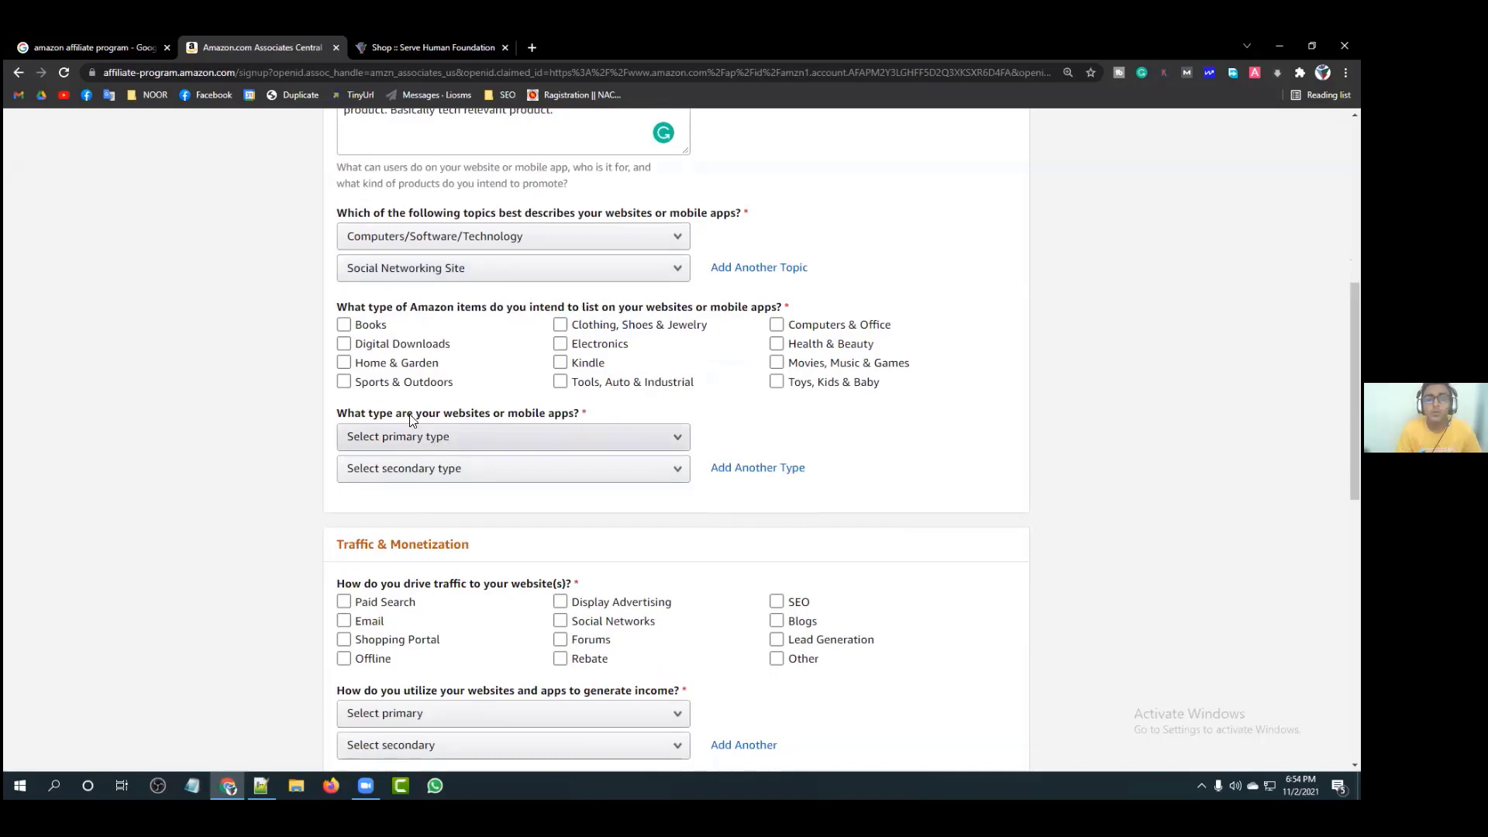
Step: Tick Books, Digital Downloads, Electronics, Computers & Office and Home & Garden item types
left_click(409, 385)
left_click(415, 324)
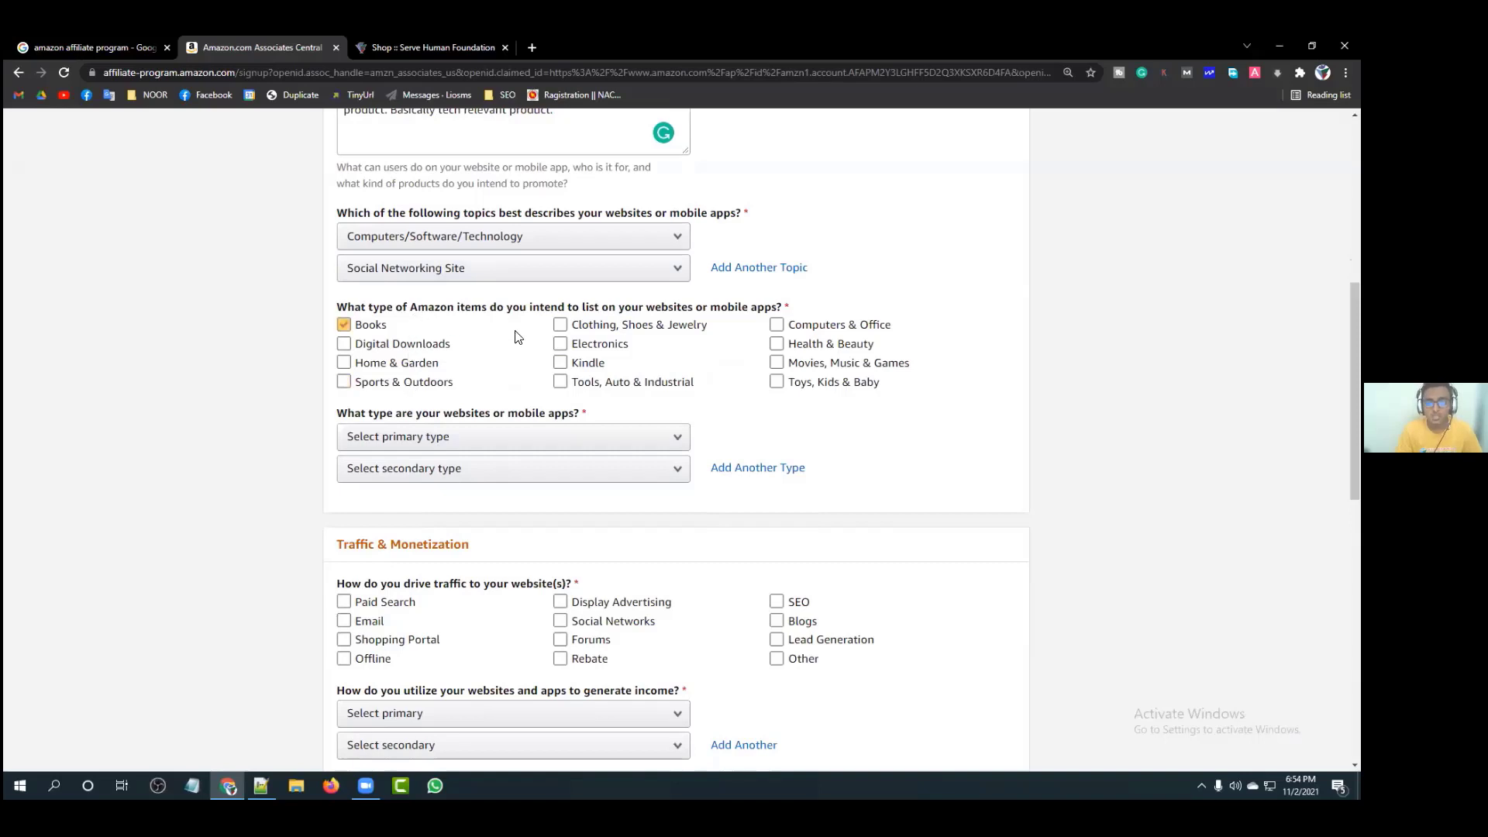
left_click(388, 362)
left_click(404, 382)
left_click(344, 360)
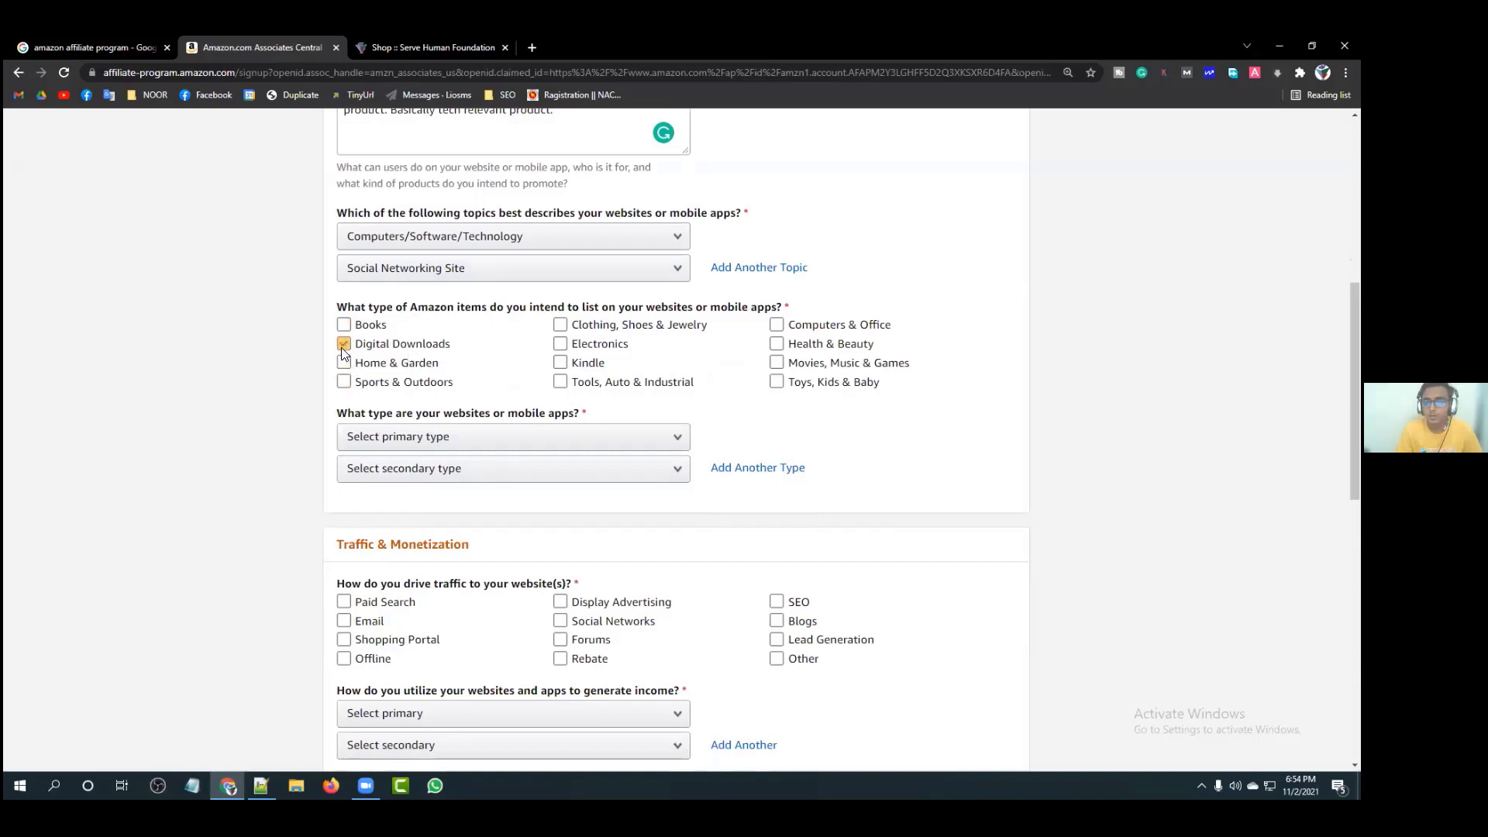
left_click(344, 327)
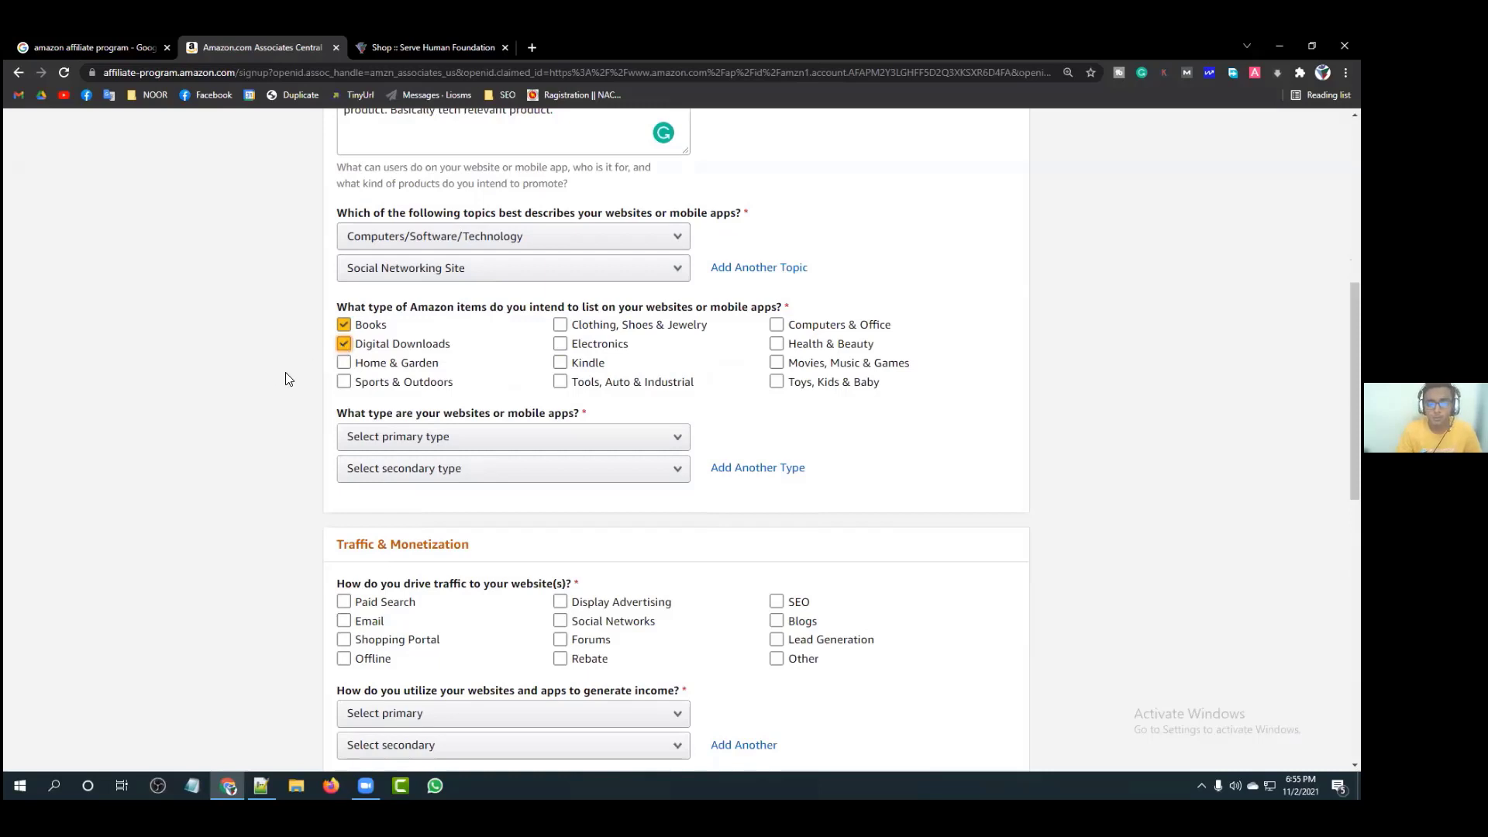
left_click(560, 345)
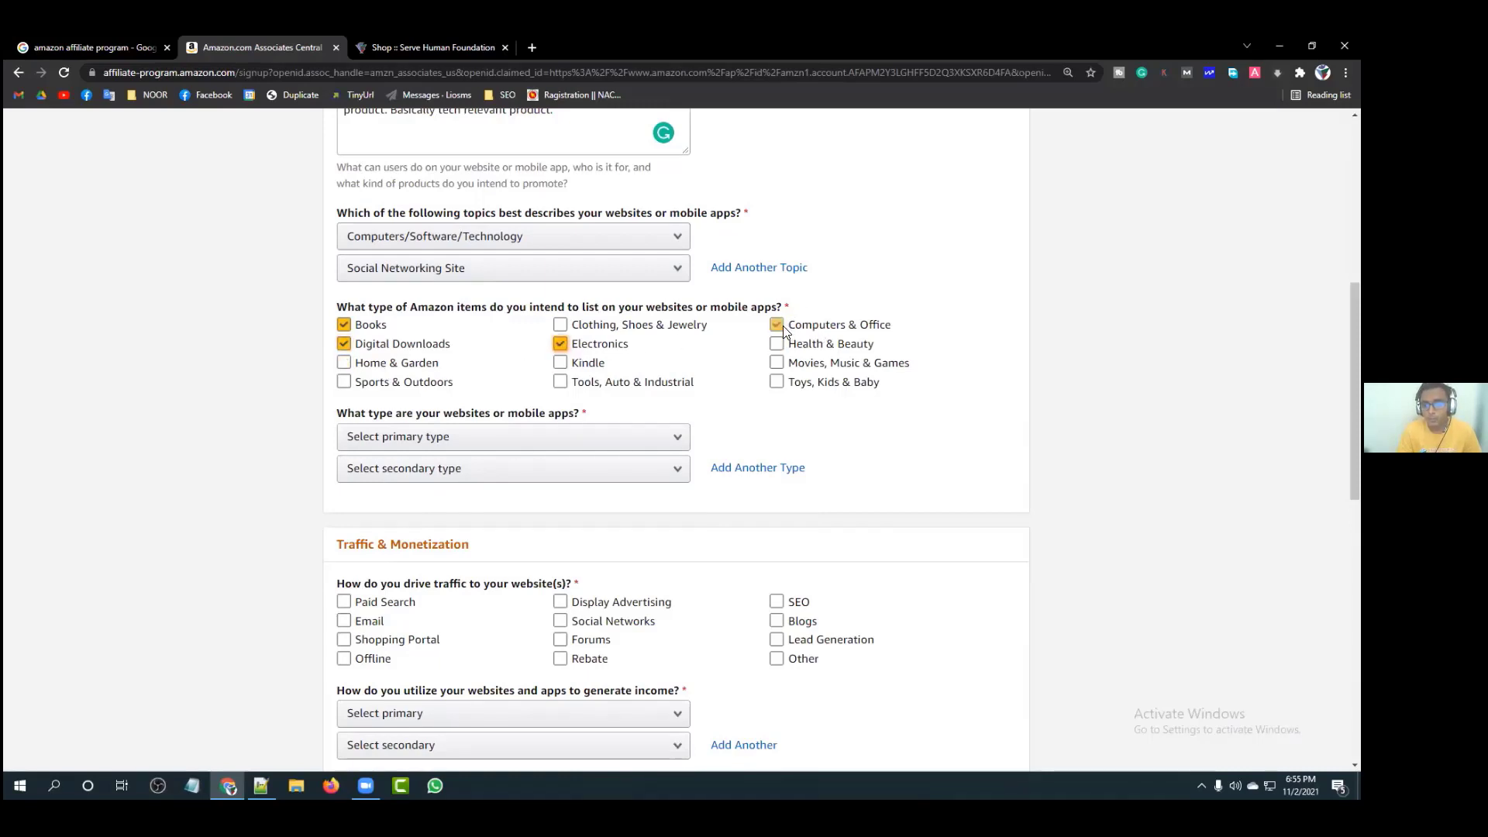
left_click(782, 328)
left_click(560, 325)
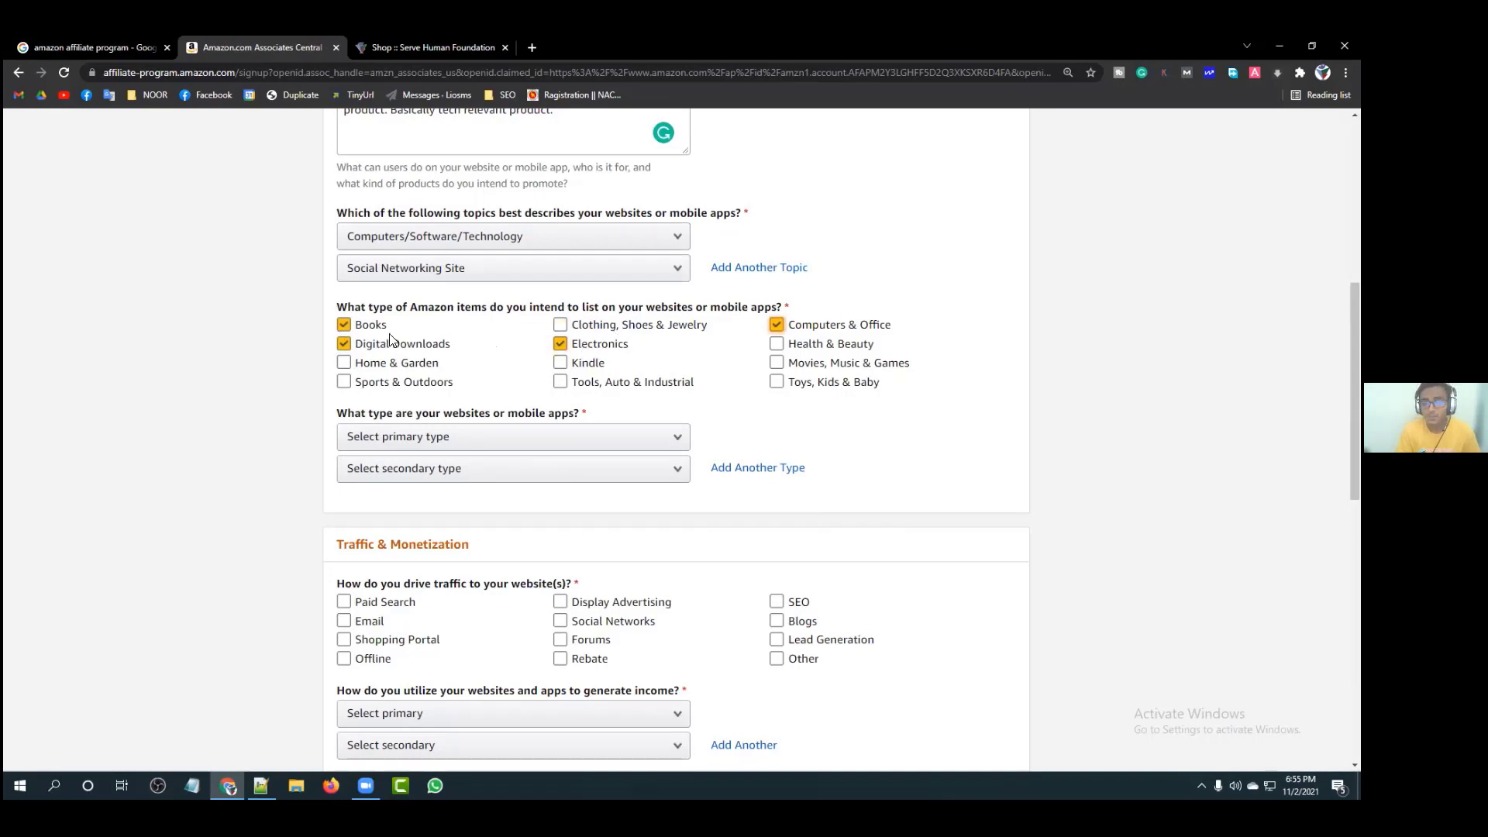
left_click(343, 364)
Step: Set the primary website type to Blog and the secondary type to Content or Niche Website
scroll(465, 372, "down", 2)
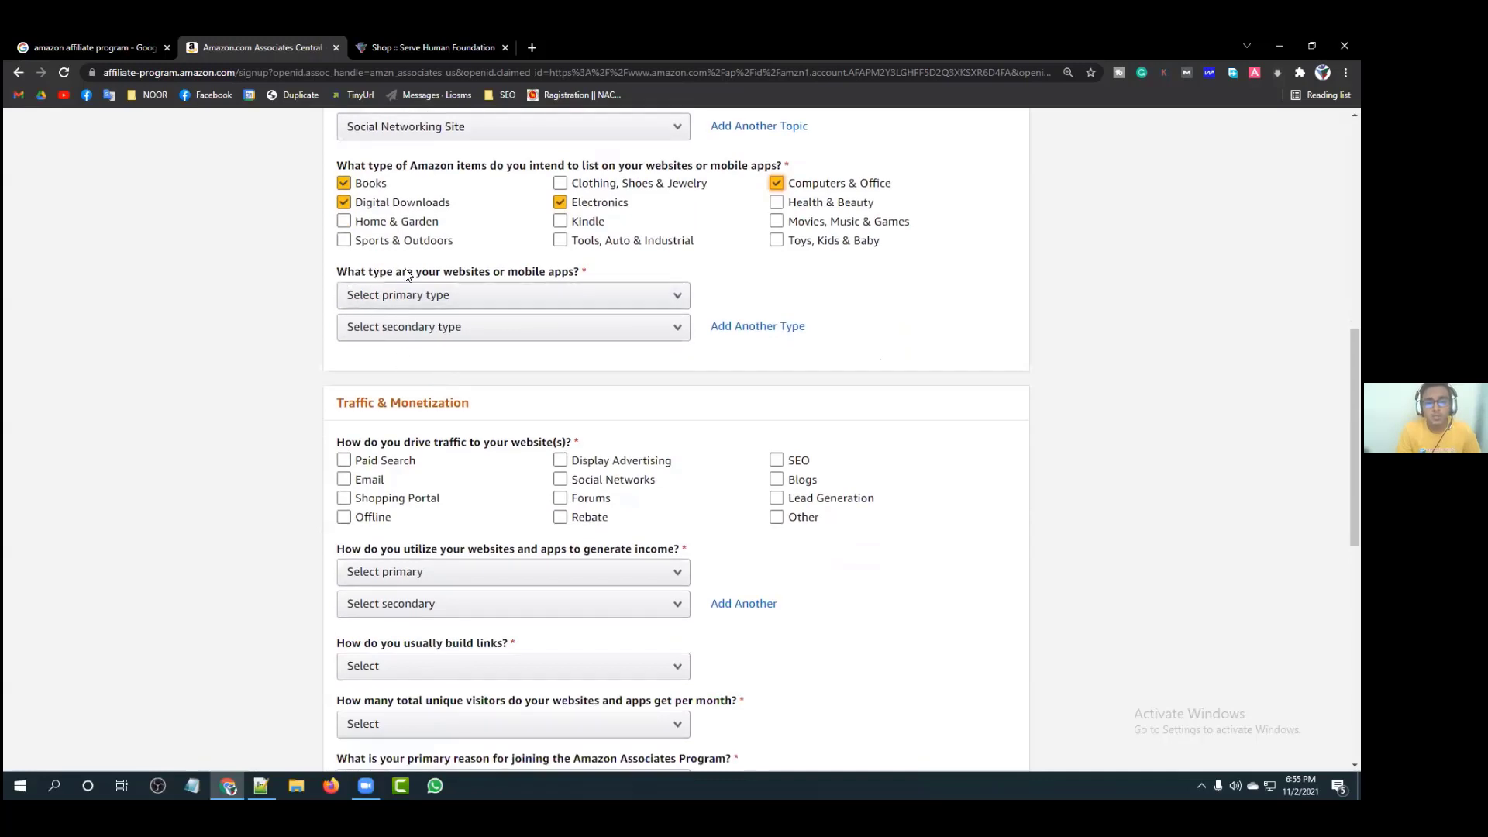
left_click(647, 297)
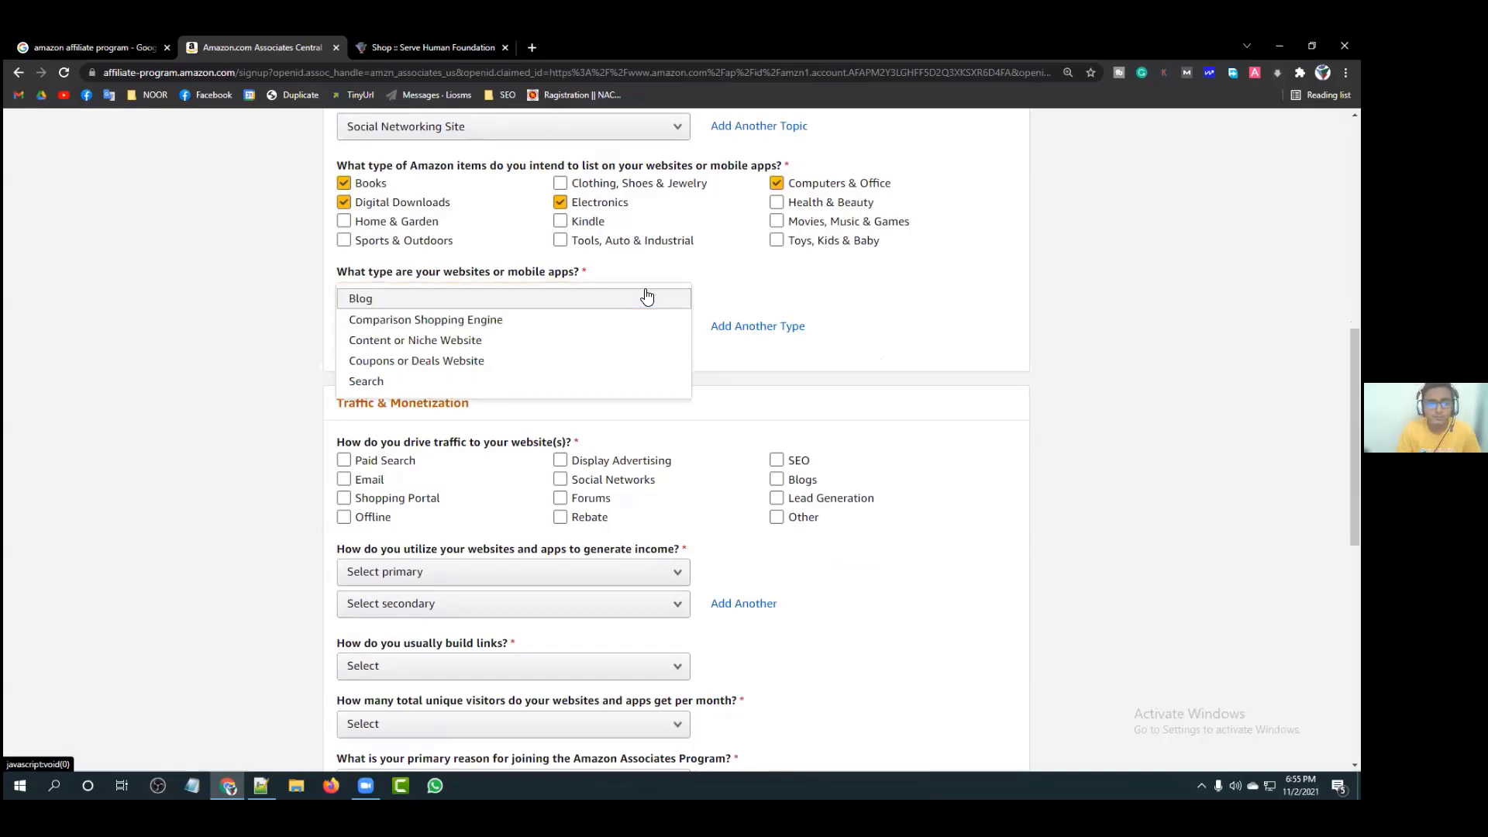
left_click(504, 300)
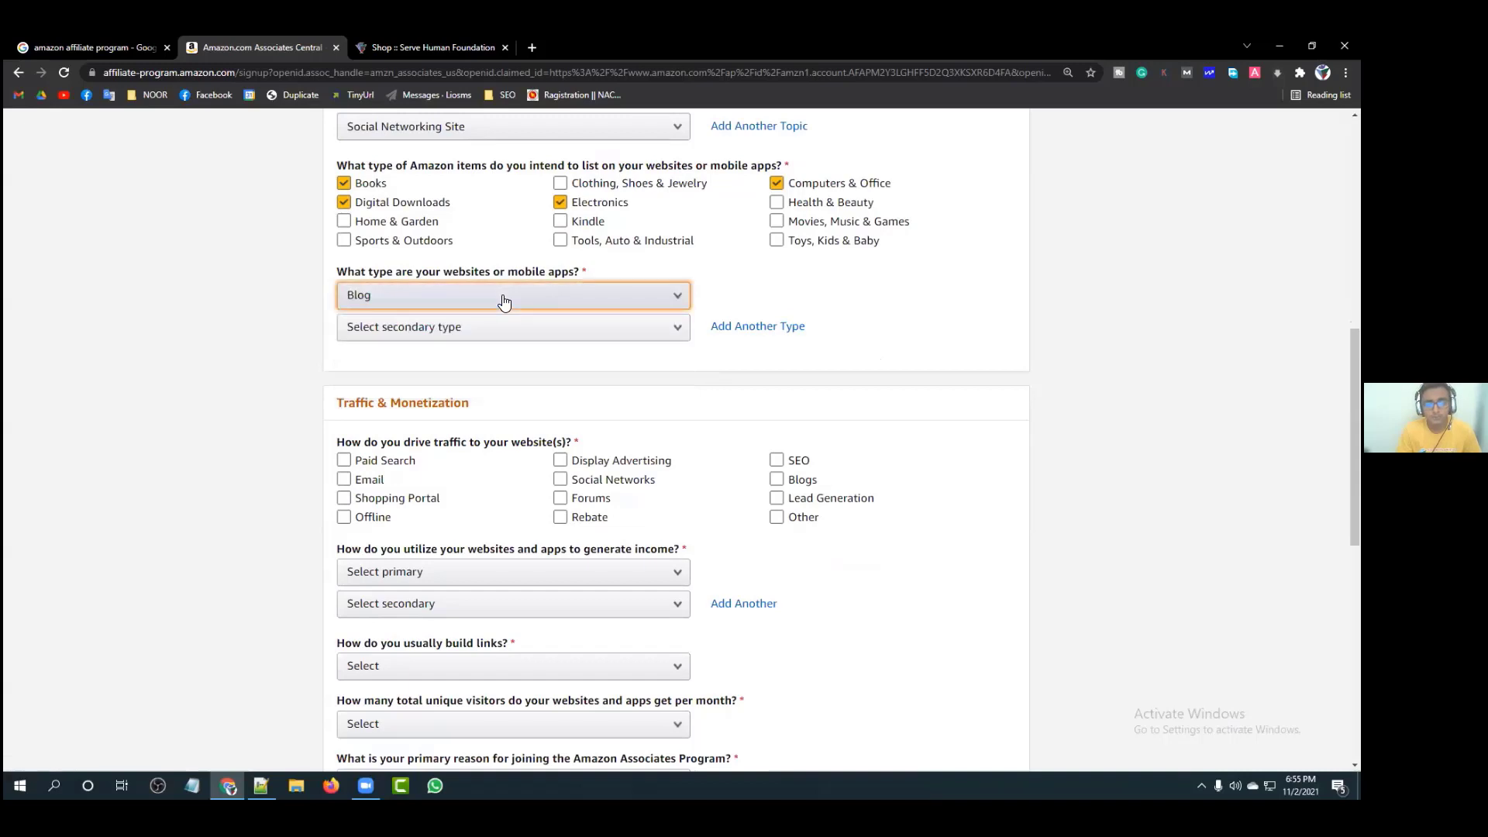
left_click(548, 326)
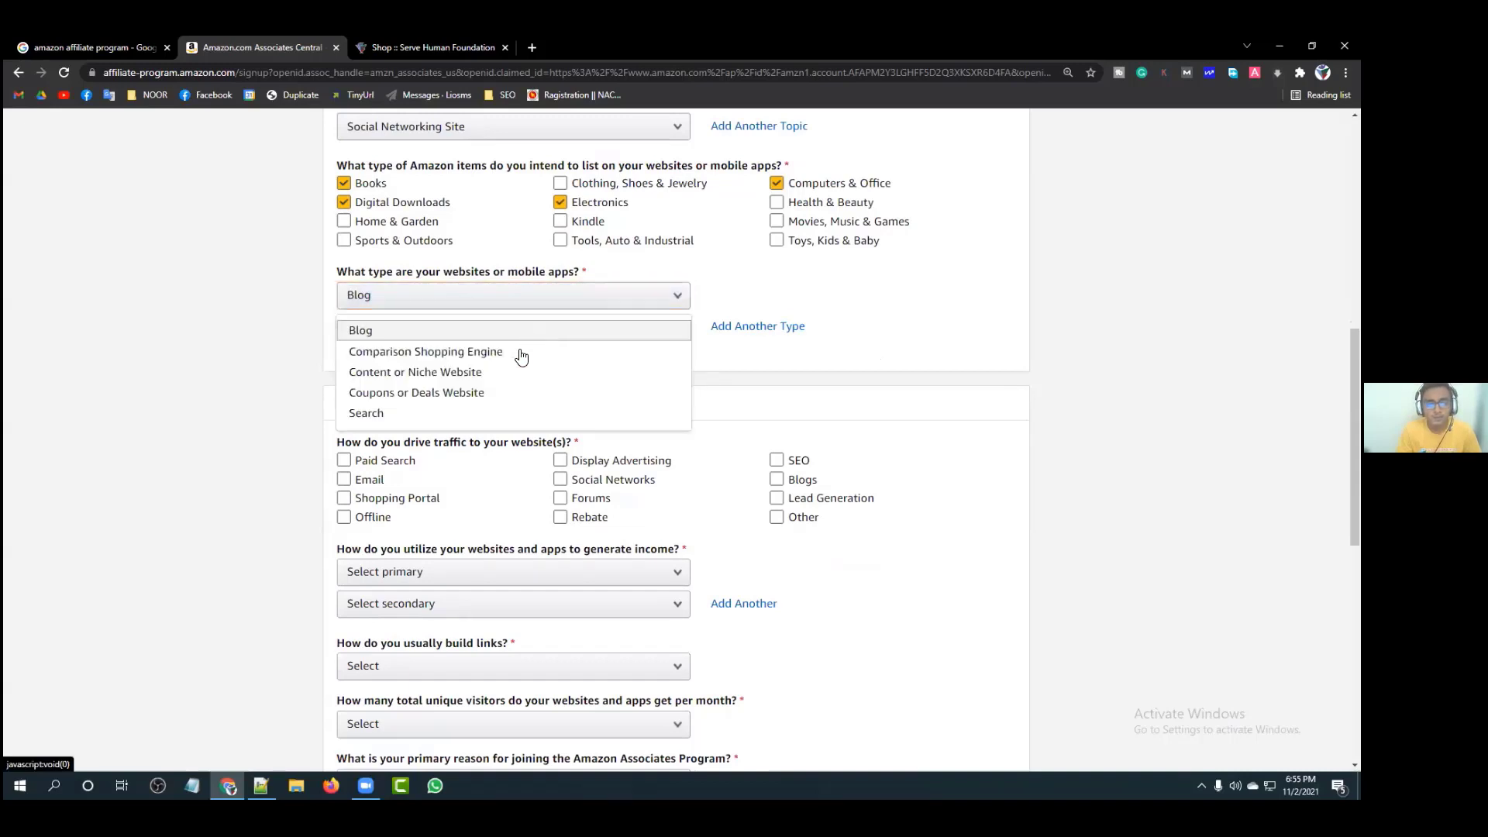
left_click(507, 374)
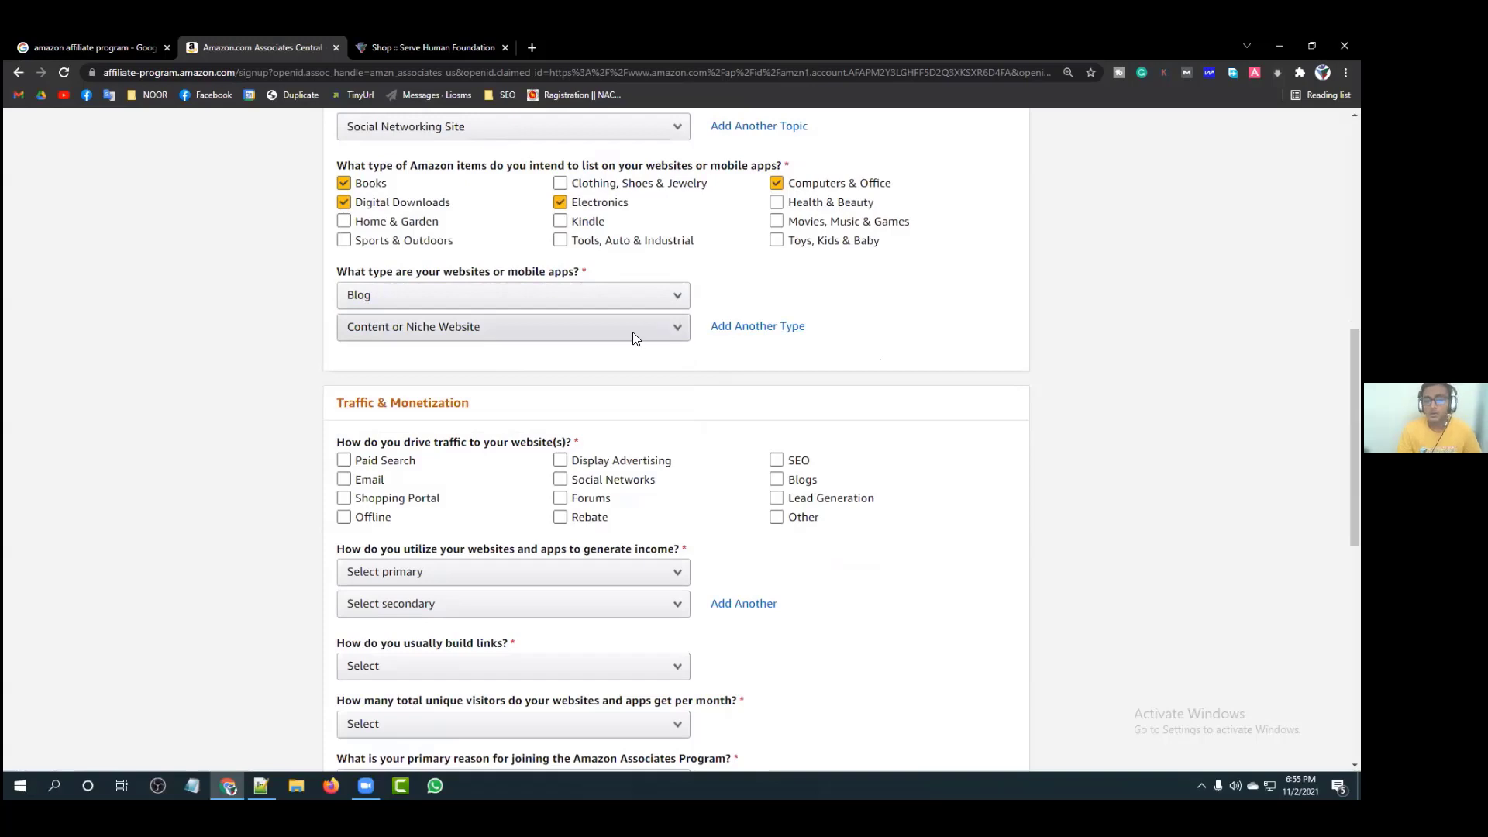
Step: Tick Email, Shopping Portal and Offline as traffic sources
scroll(677, 323, "down", 2)
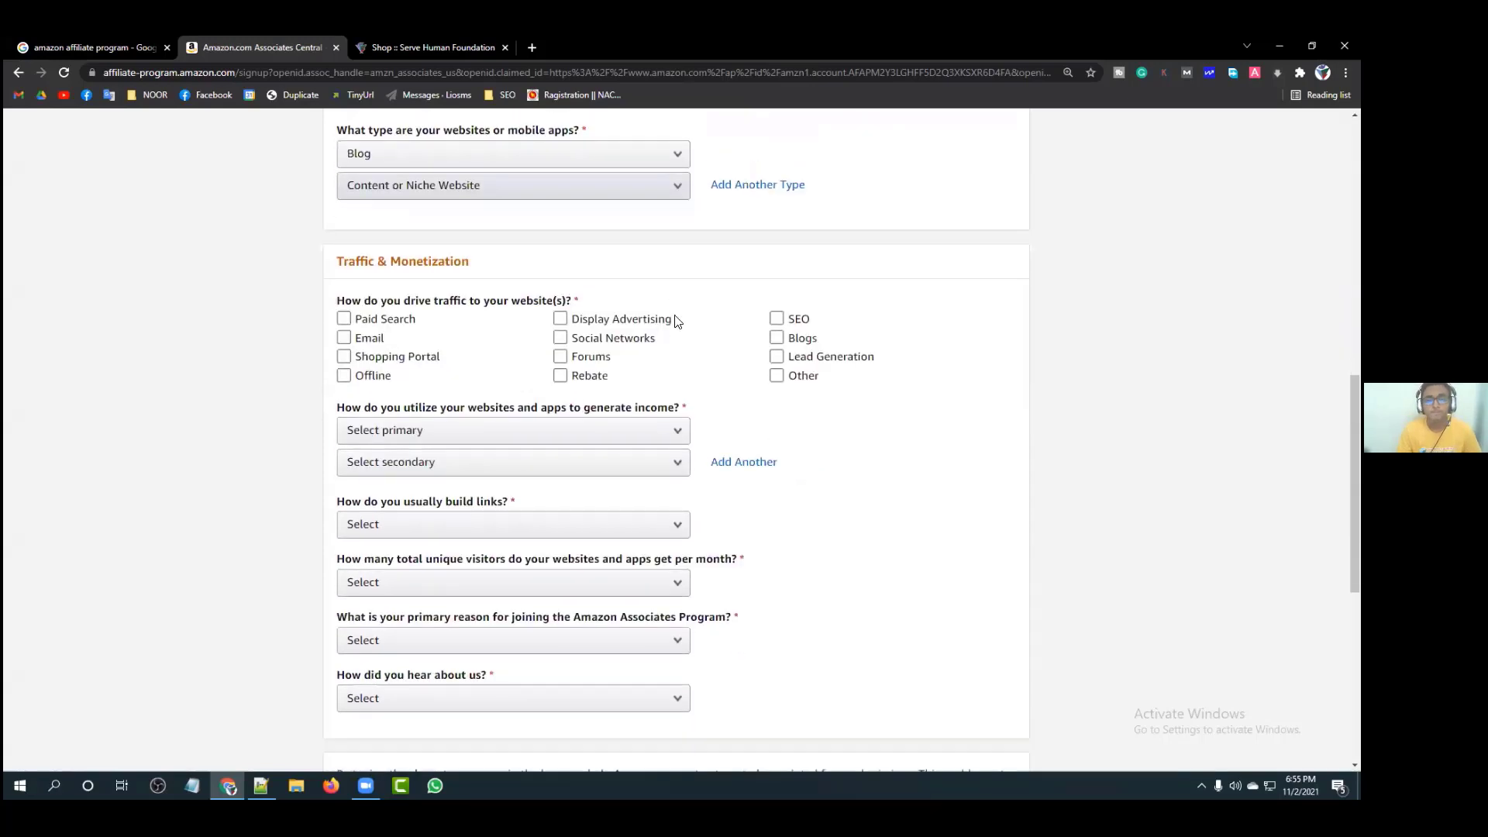
scroll(624, 322, "up", 1)
scroll(504, 302, "down", 1)
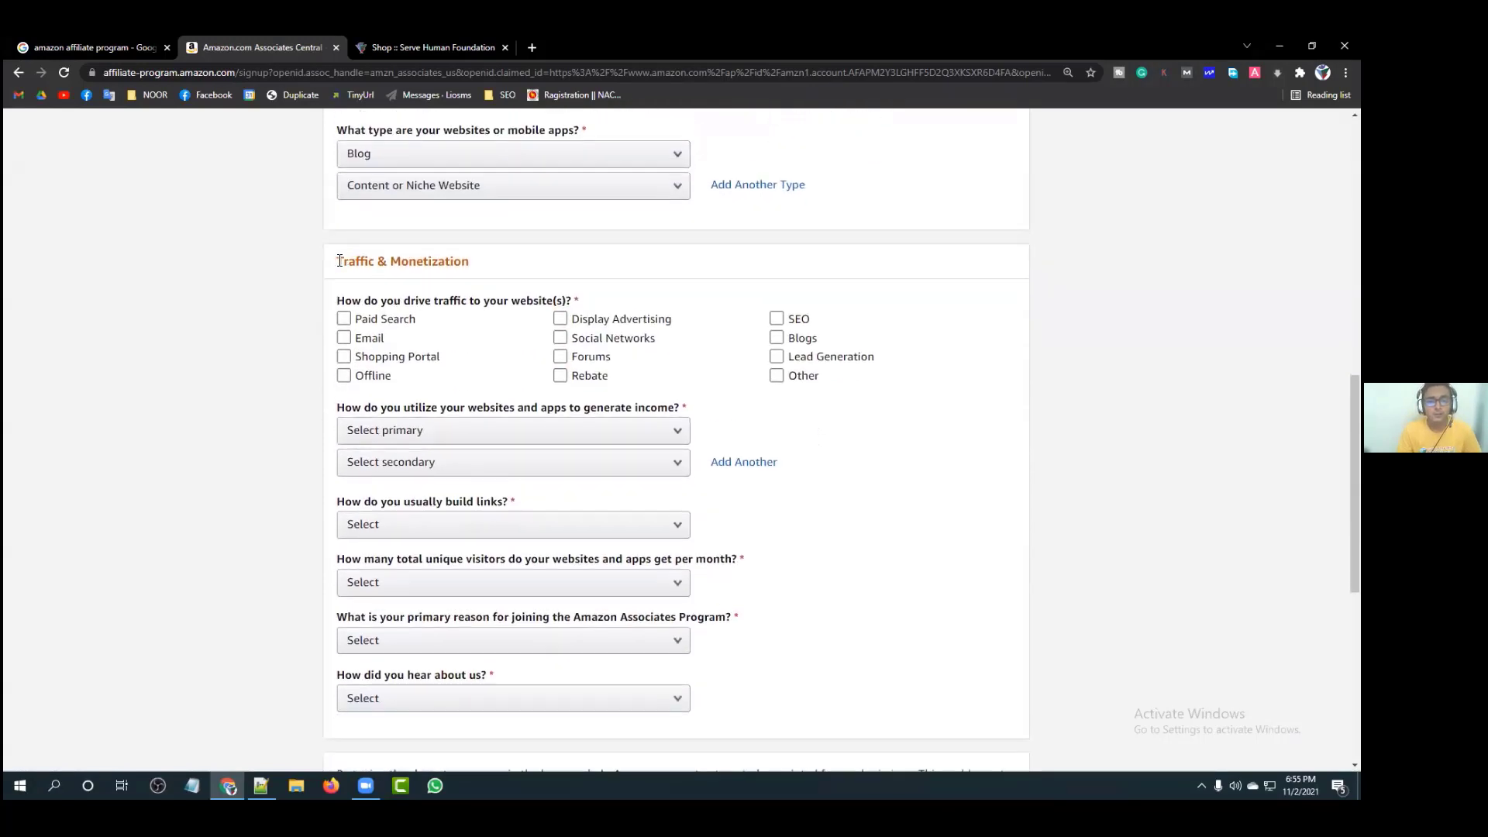
triple_click(471, 266)
left_click(471, 266)
left_click(344, 339)
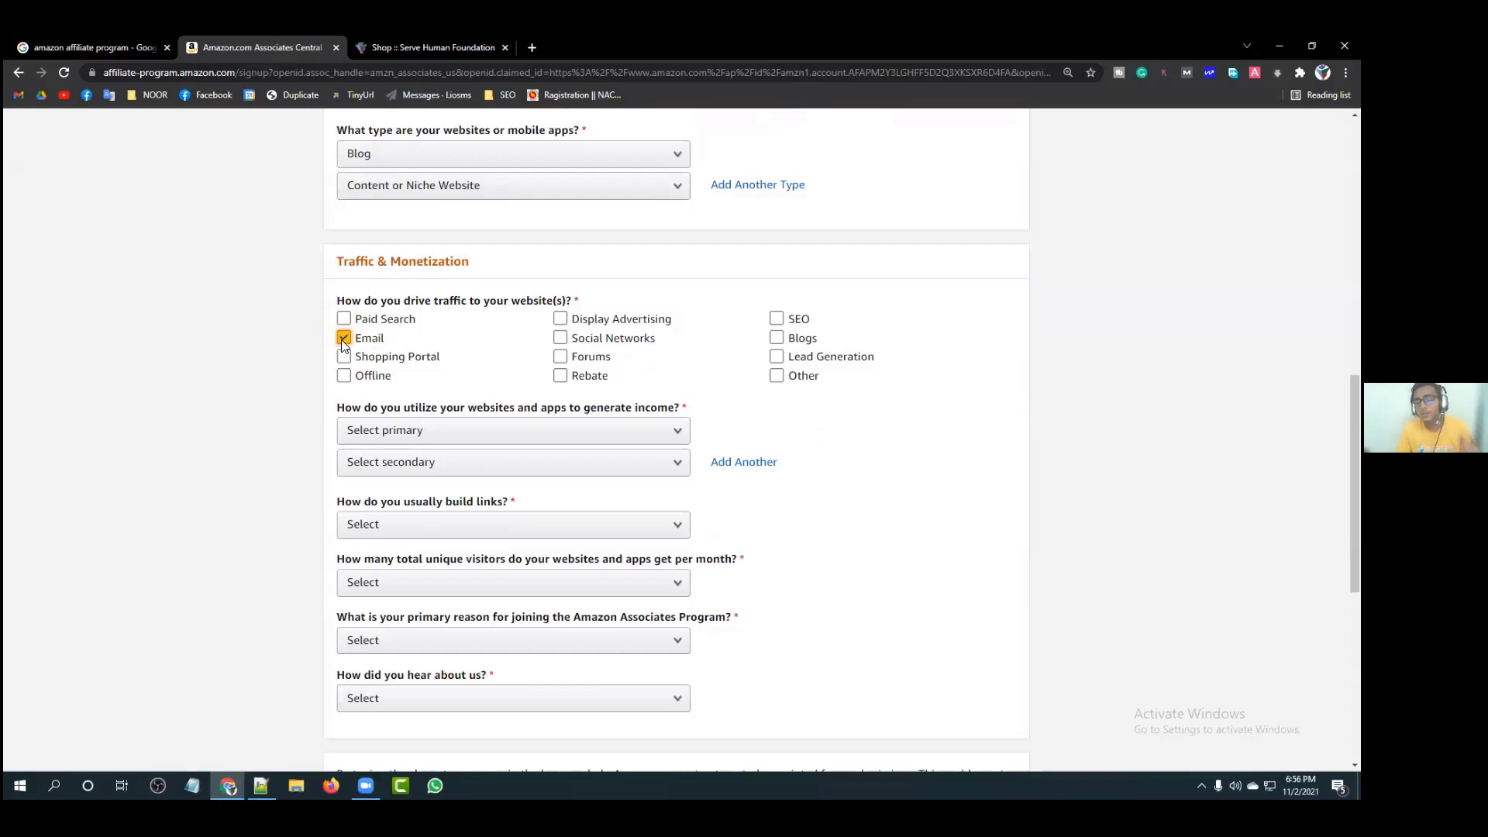
left_click(343, 357)
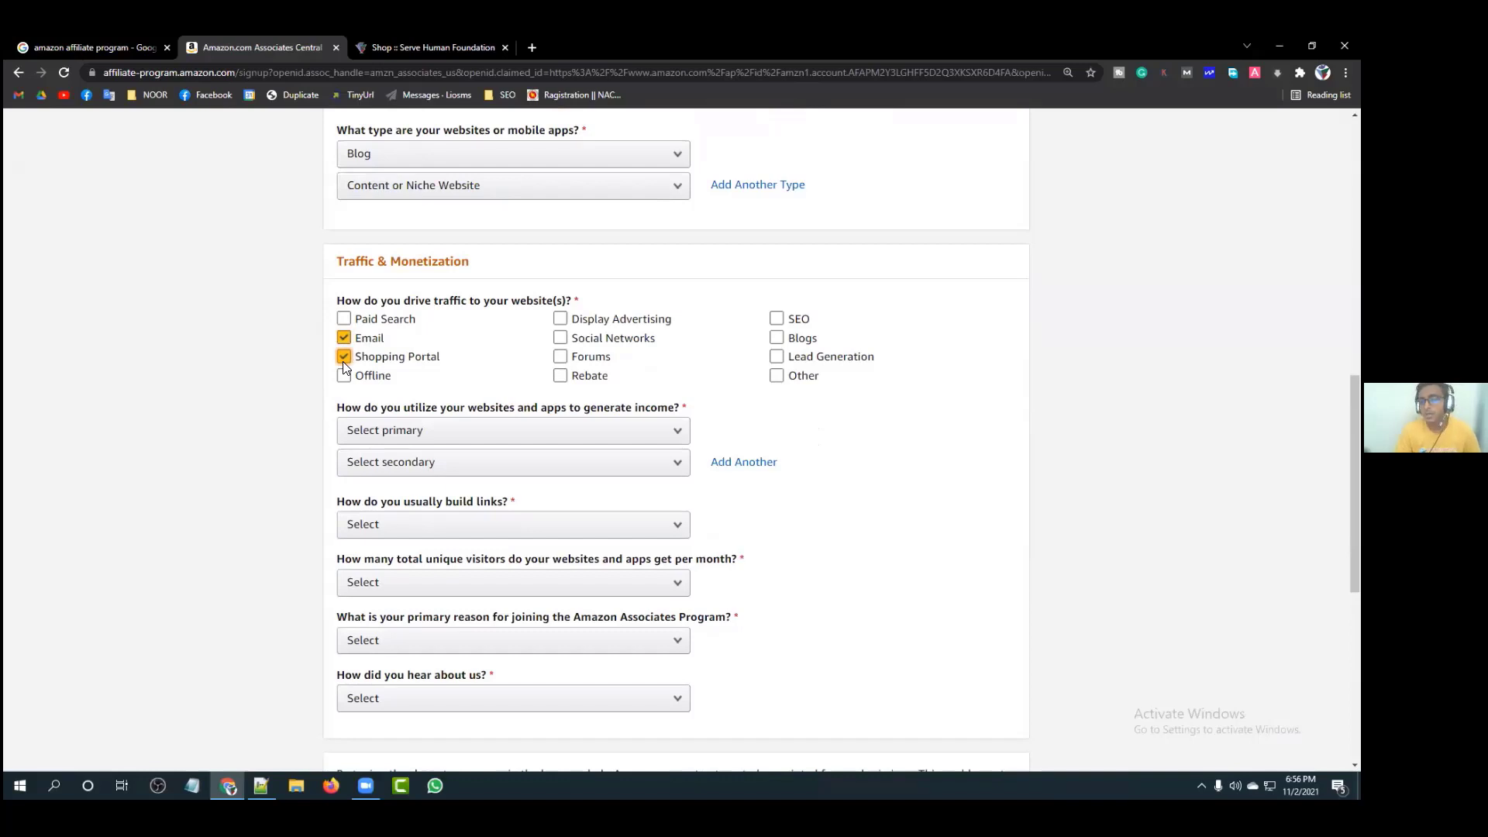
left_click(345, 377)
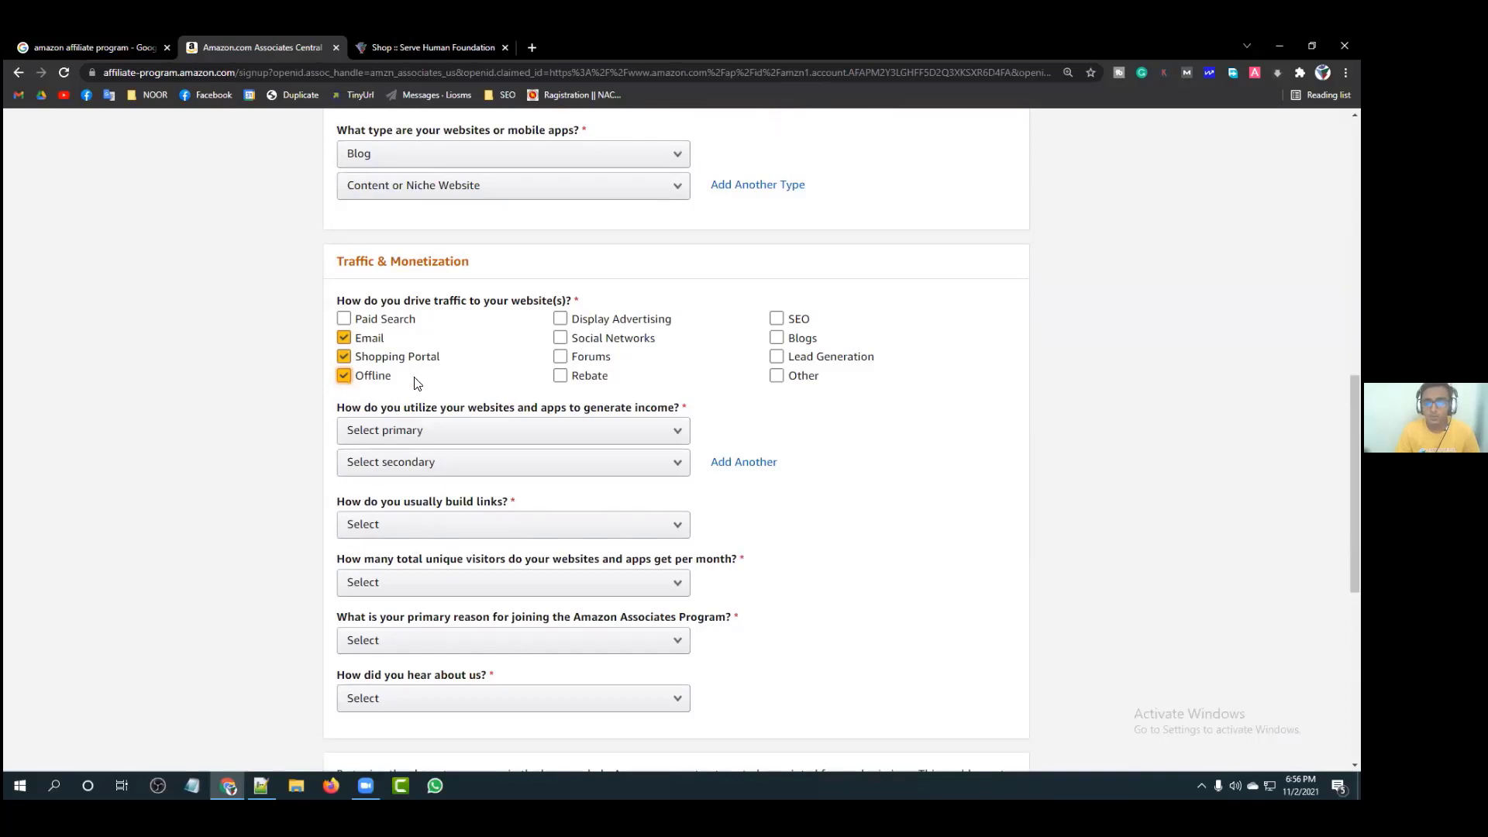
Step: Tick Social Networks, Forums, SEO, Blogs and Lead Generation, leaving Display Advertising unticked
left_click(559, 341)
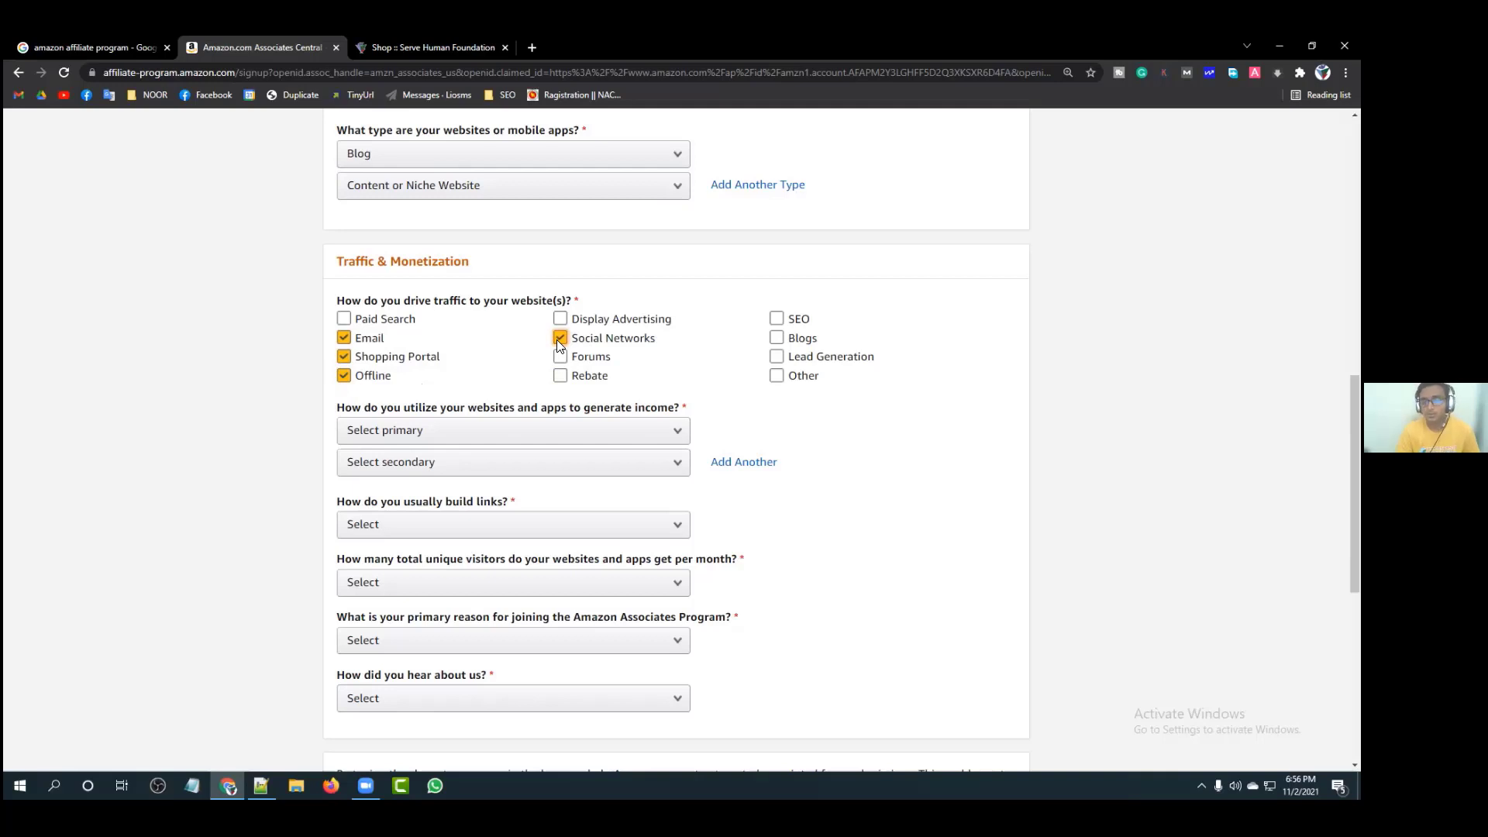
left_click(557, 357)
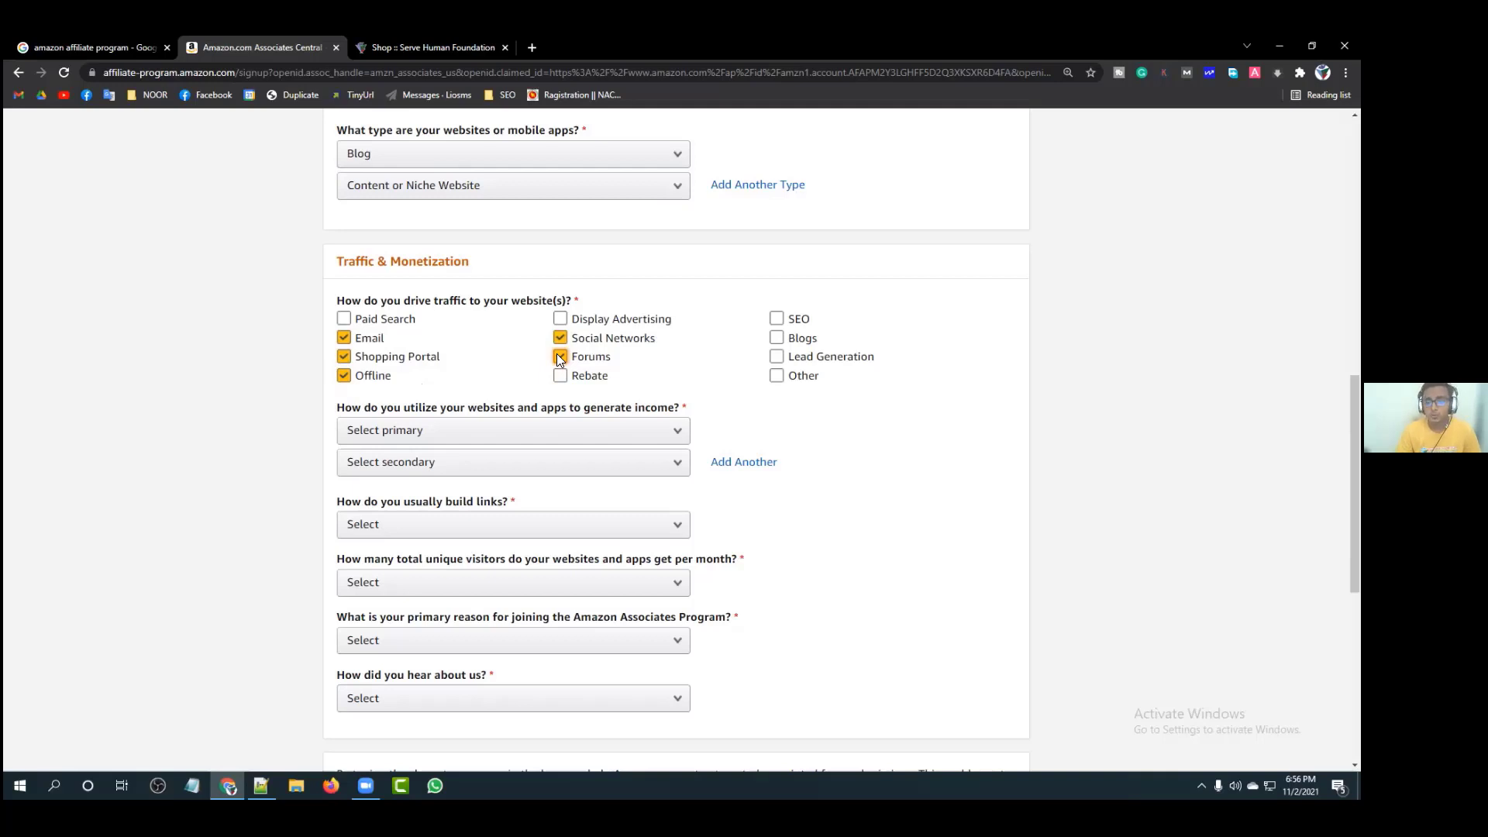
left_click(776, 317)
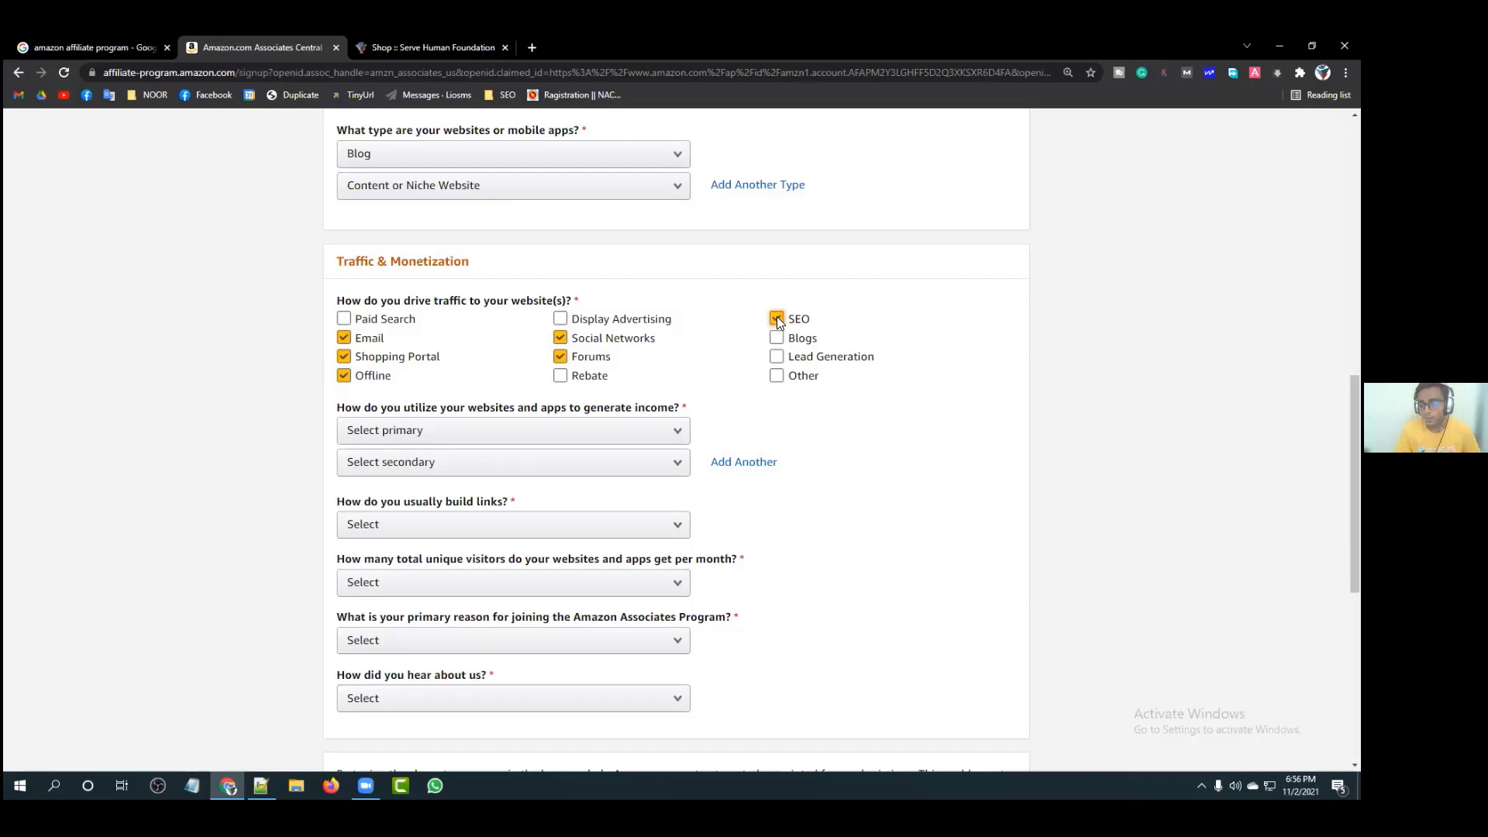
left_click(695, 321)
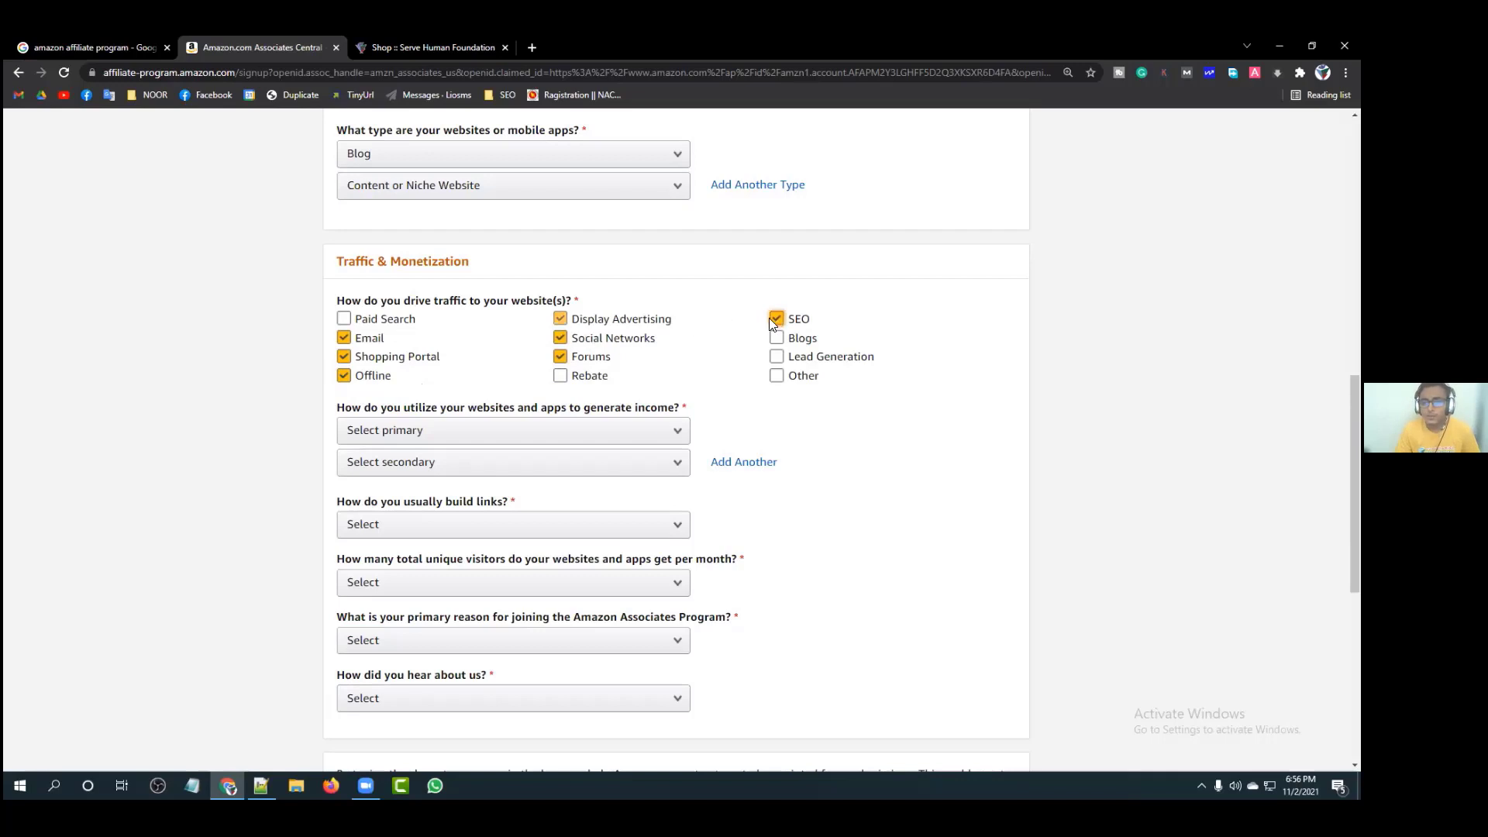
left_click(674, 321)
left_click(776, 339)
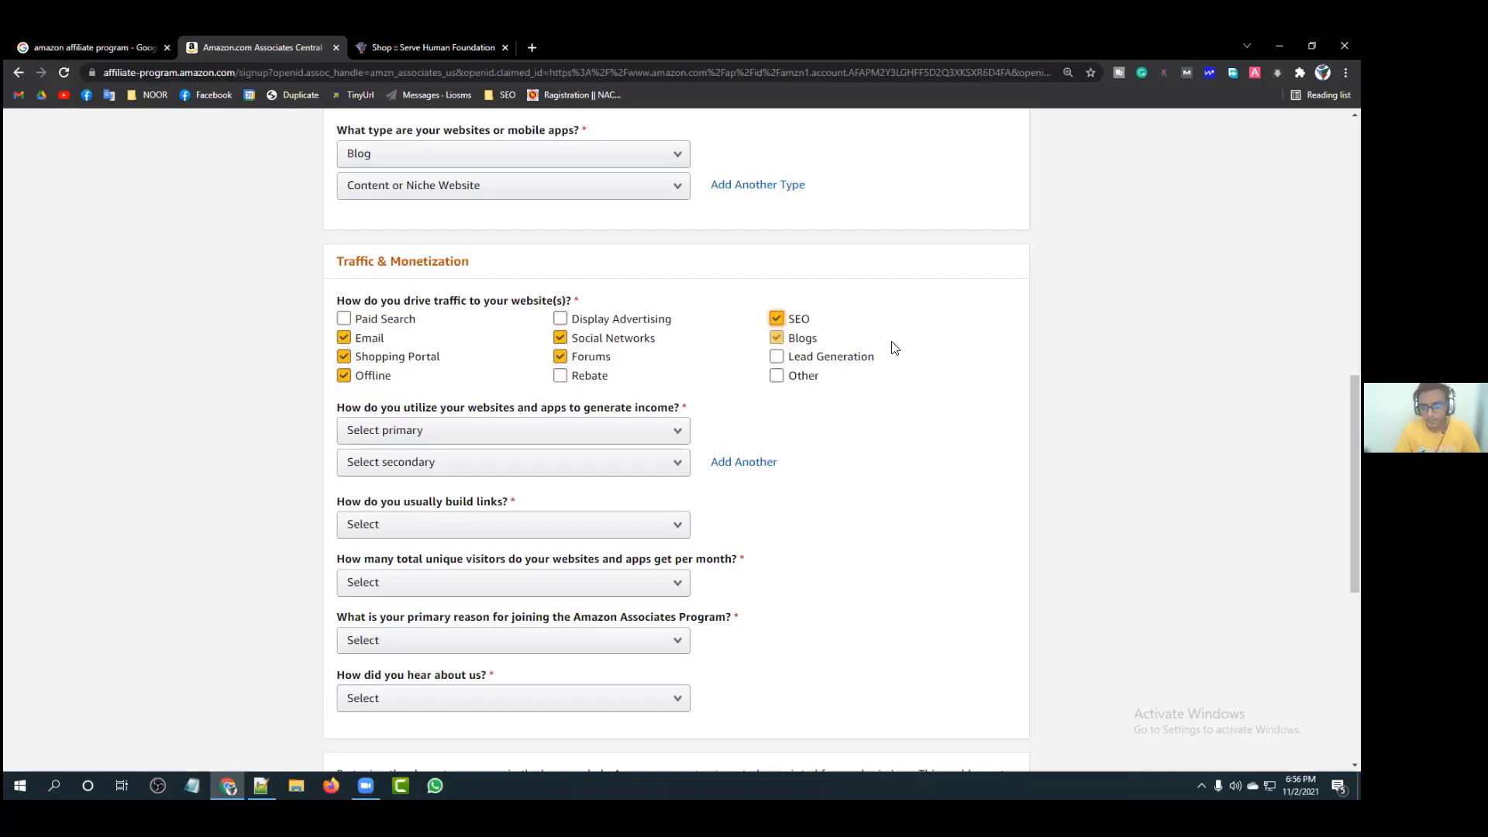
left_click(776, 357)
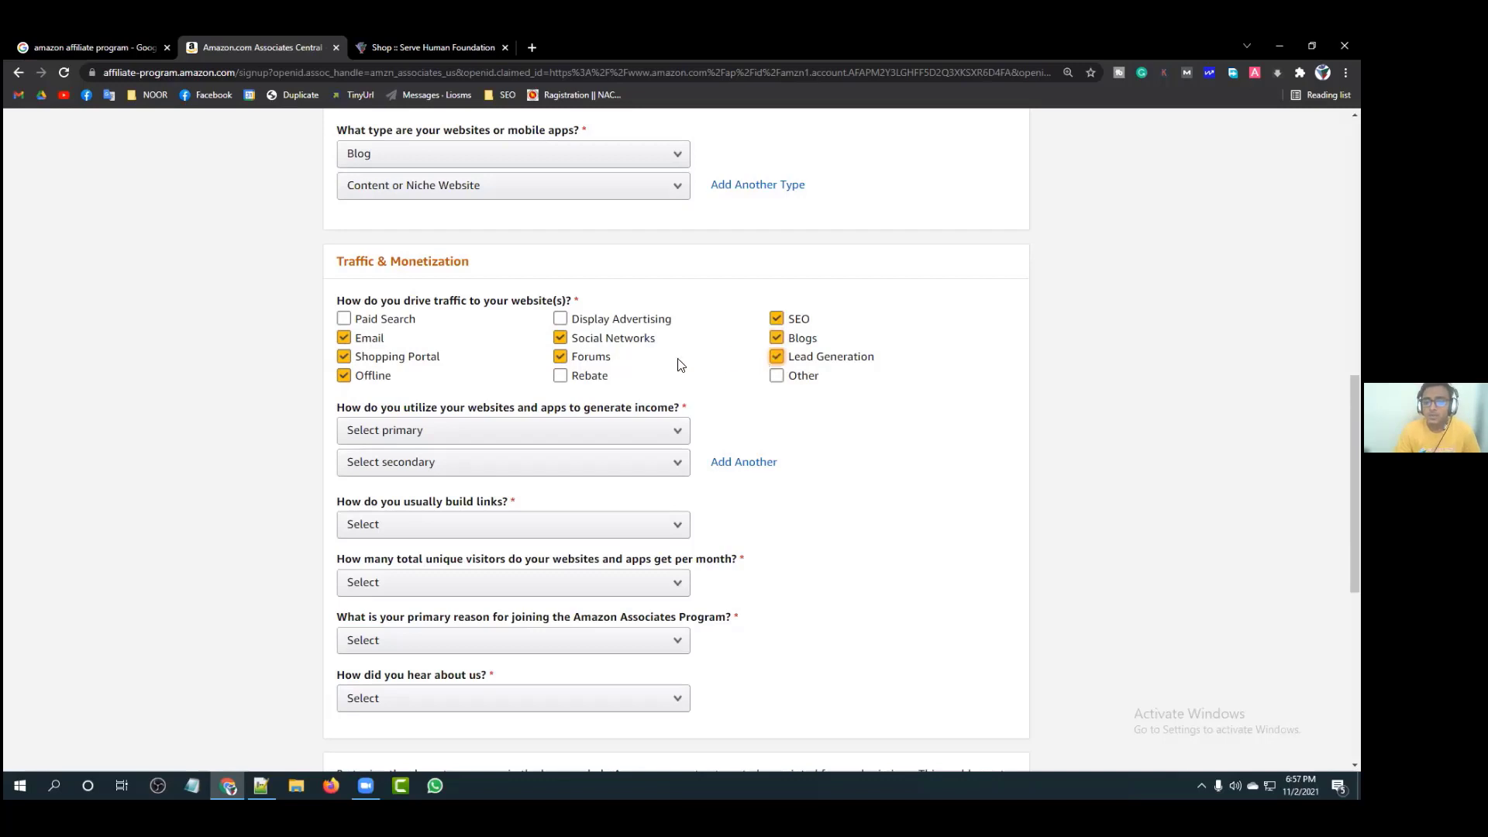
Step: Choose Commission Junction as the primary way the site generates income
scroll(612, 397, "down", 1)
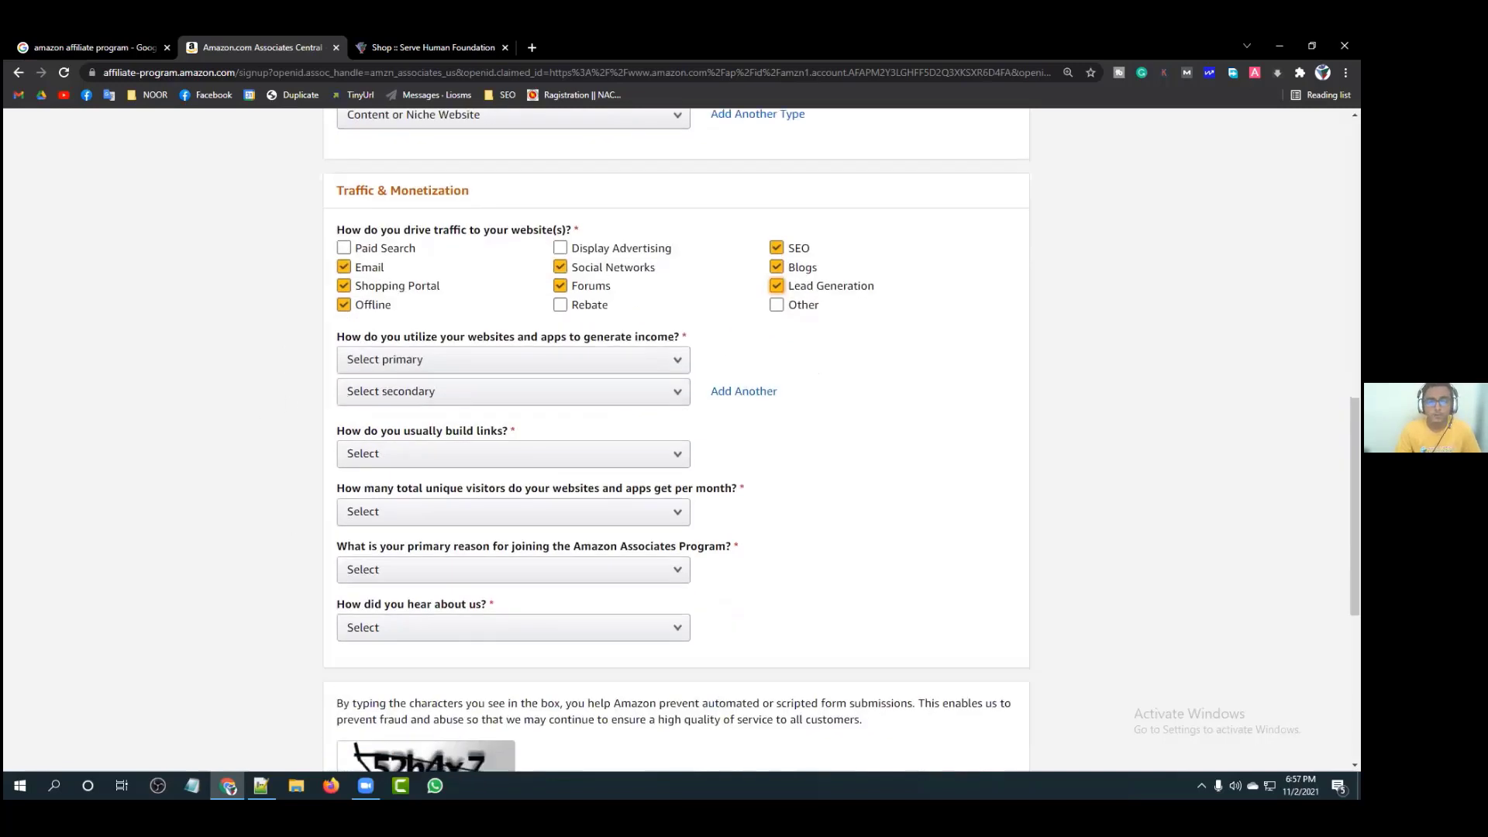
left_click(339, 338)
left_click_drag(338, 339, 677, 335)
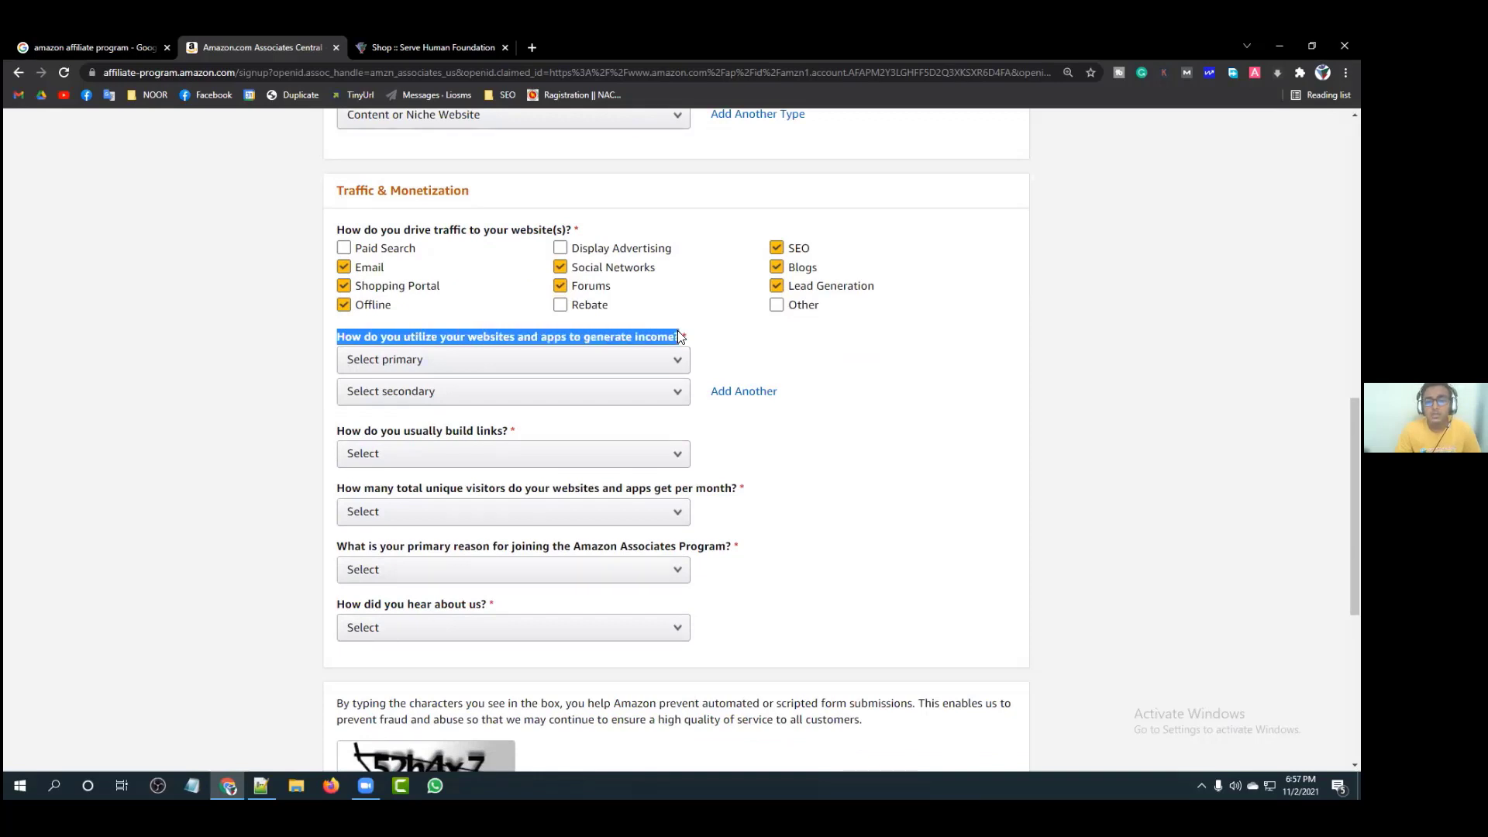
left_click(677, 335)
scroll(744, 336, "down", 1)
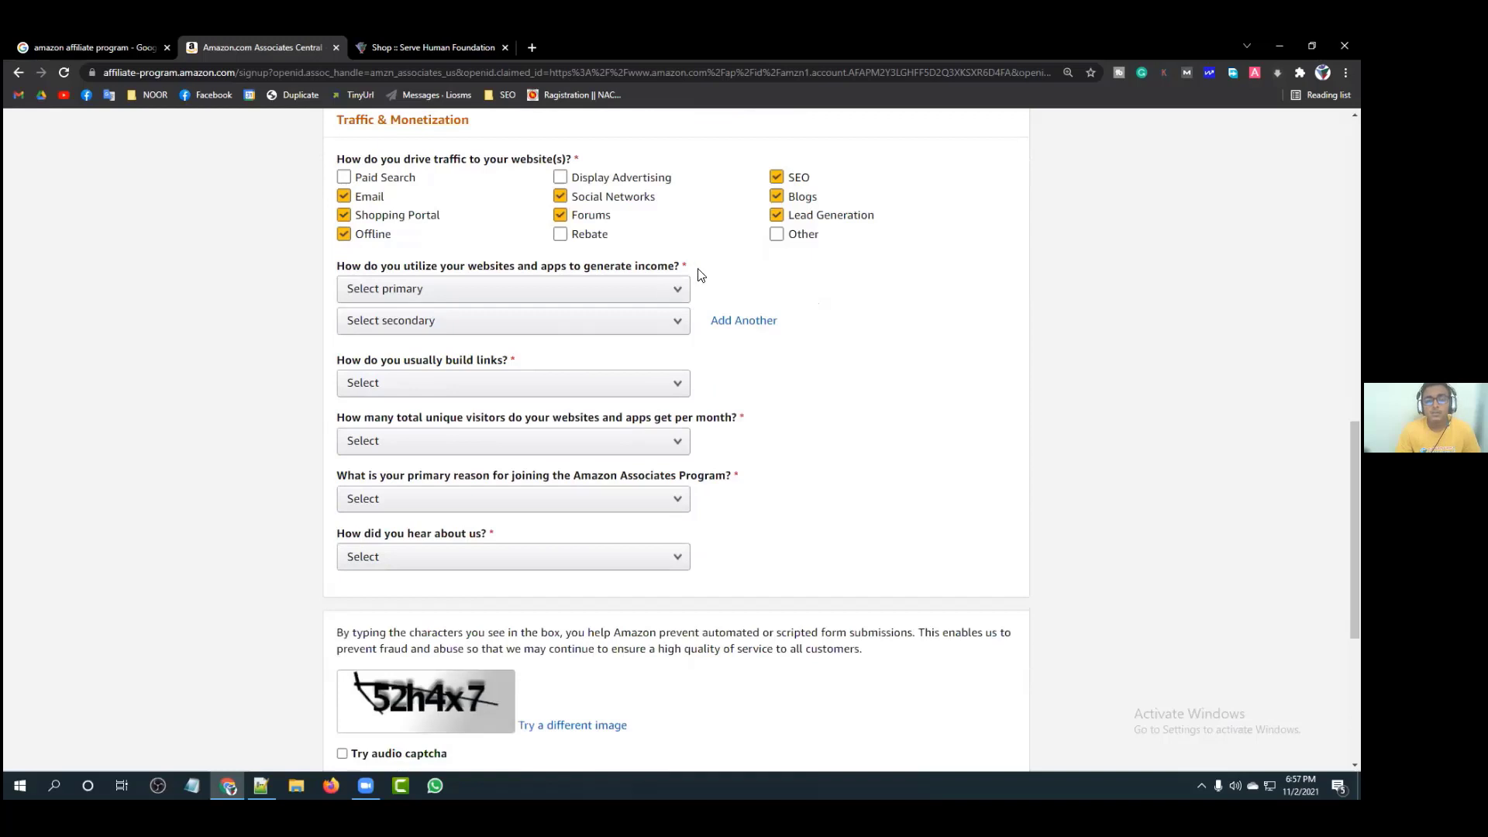
left_click(671, 294)
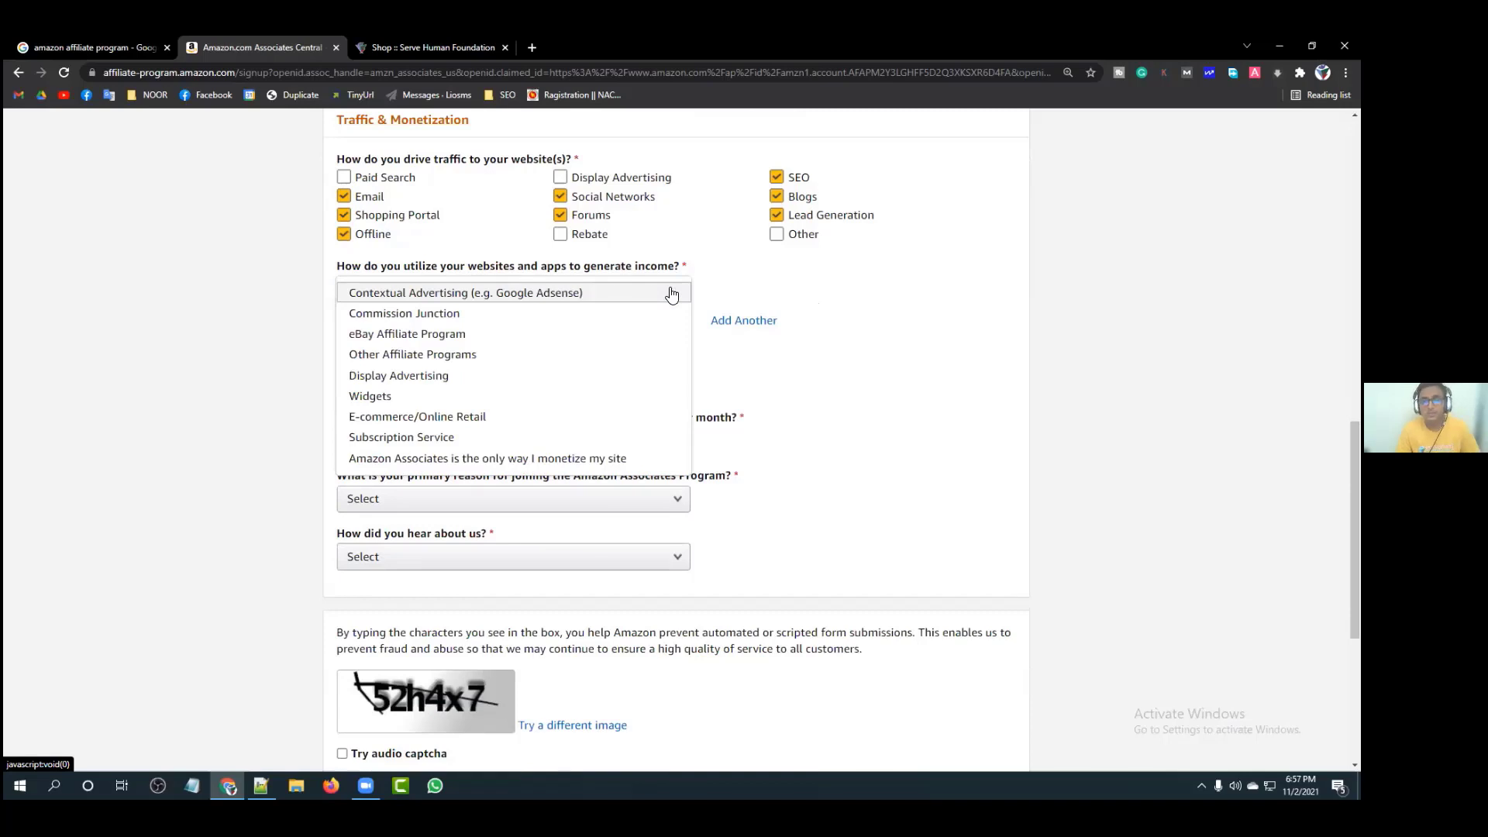
left_click(483, 314)
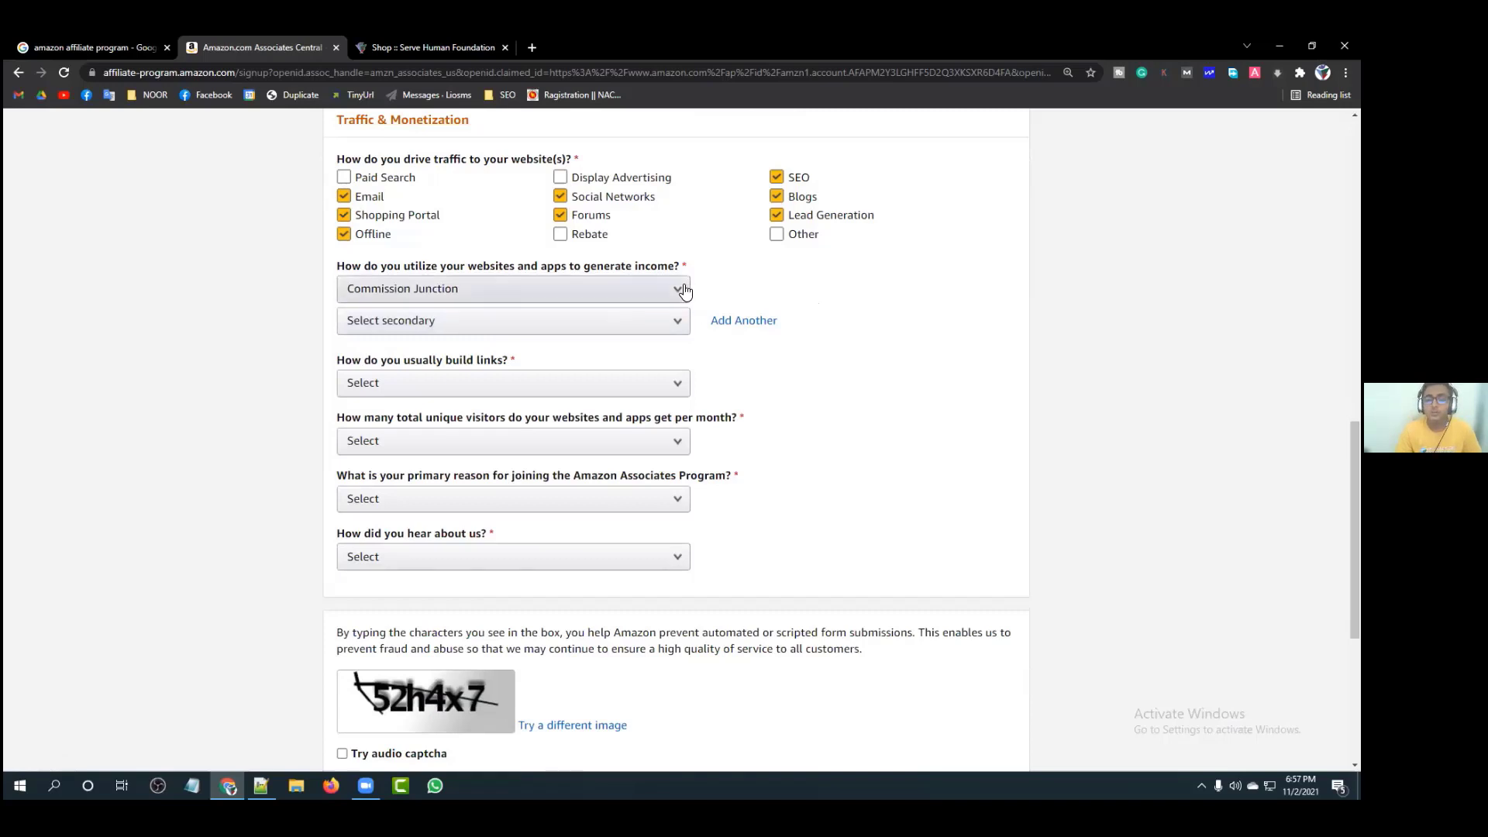
Step: Set the secondary income method to Contextual Advertising (e.g. Google Adsense)
left_click(657, 323)
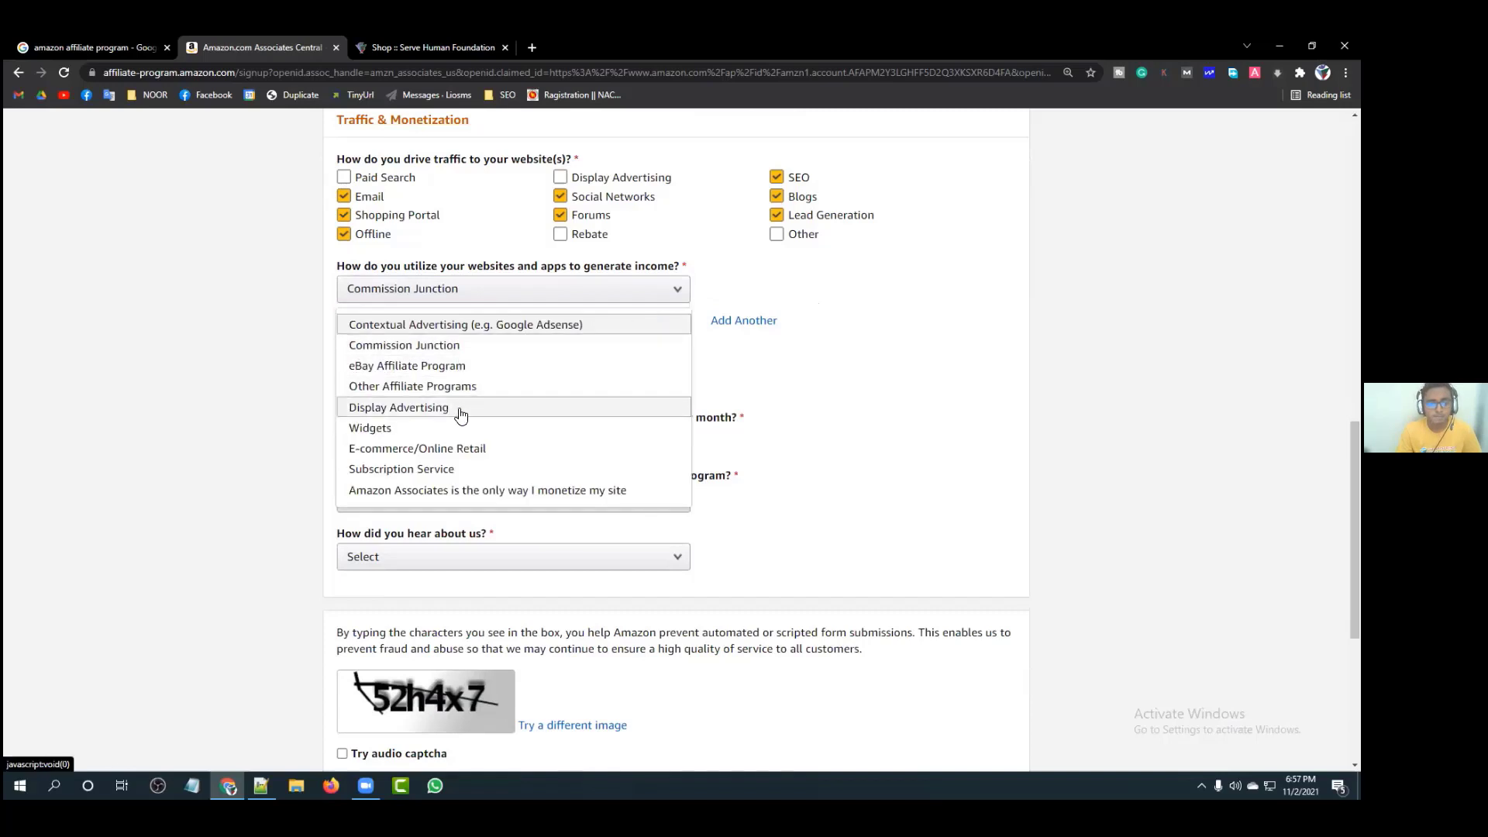
scroll(461, 413, "down", 1)
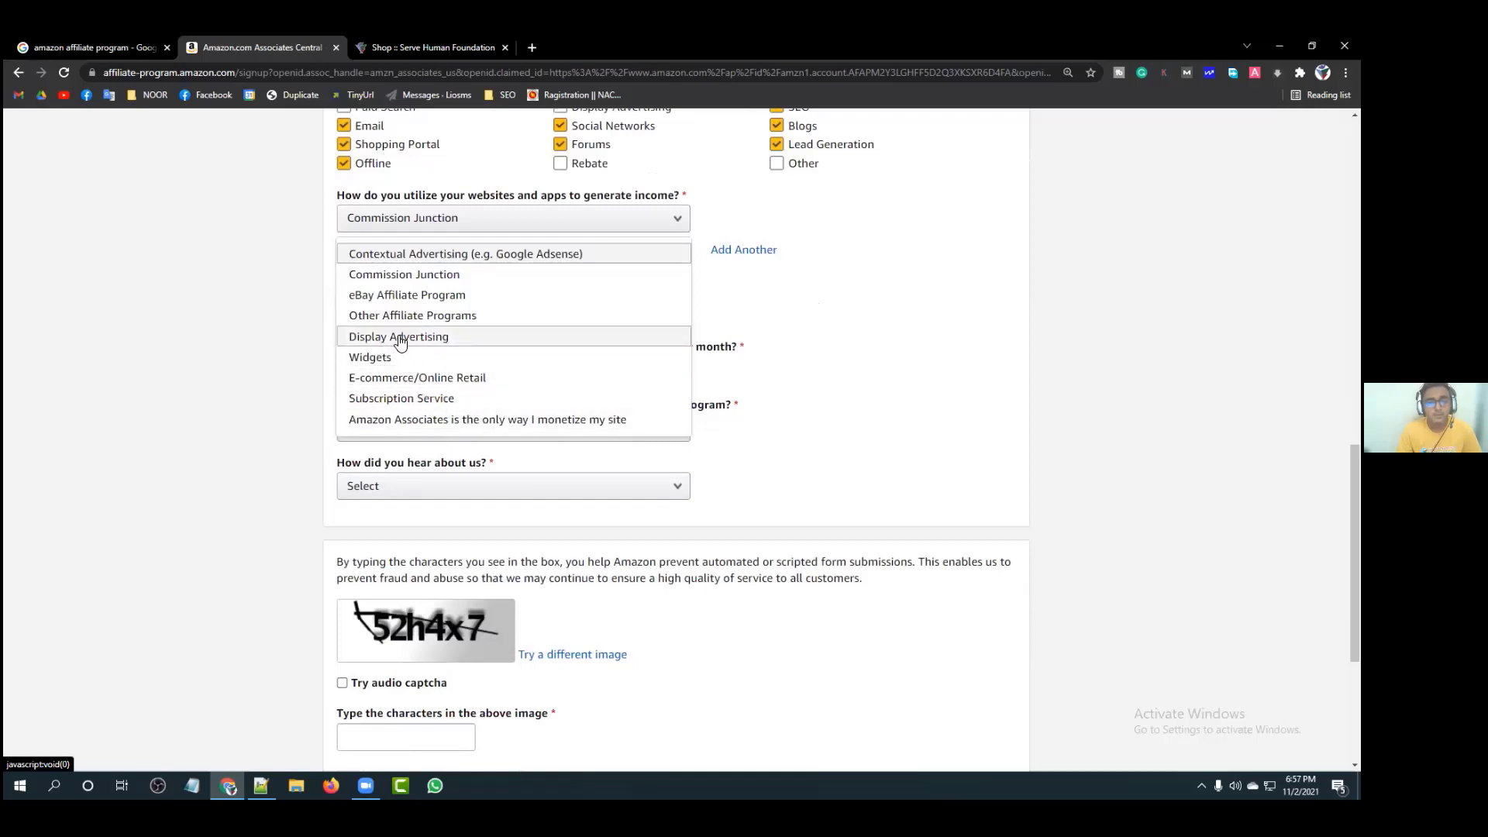
left_click(468, 338)
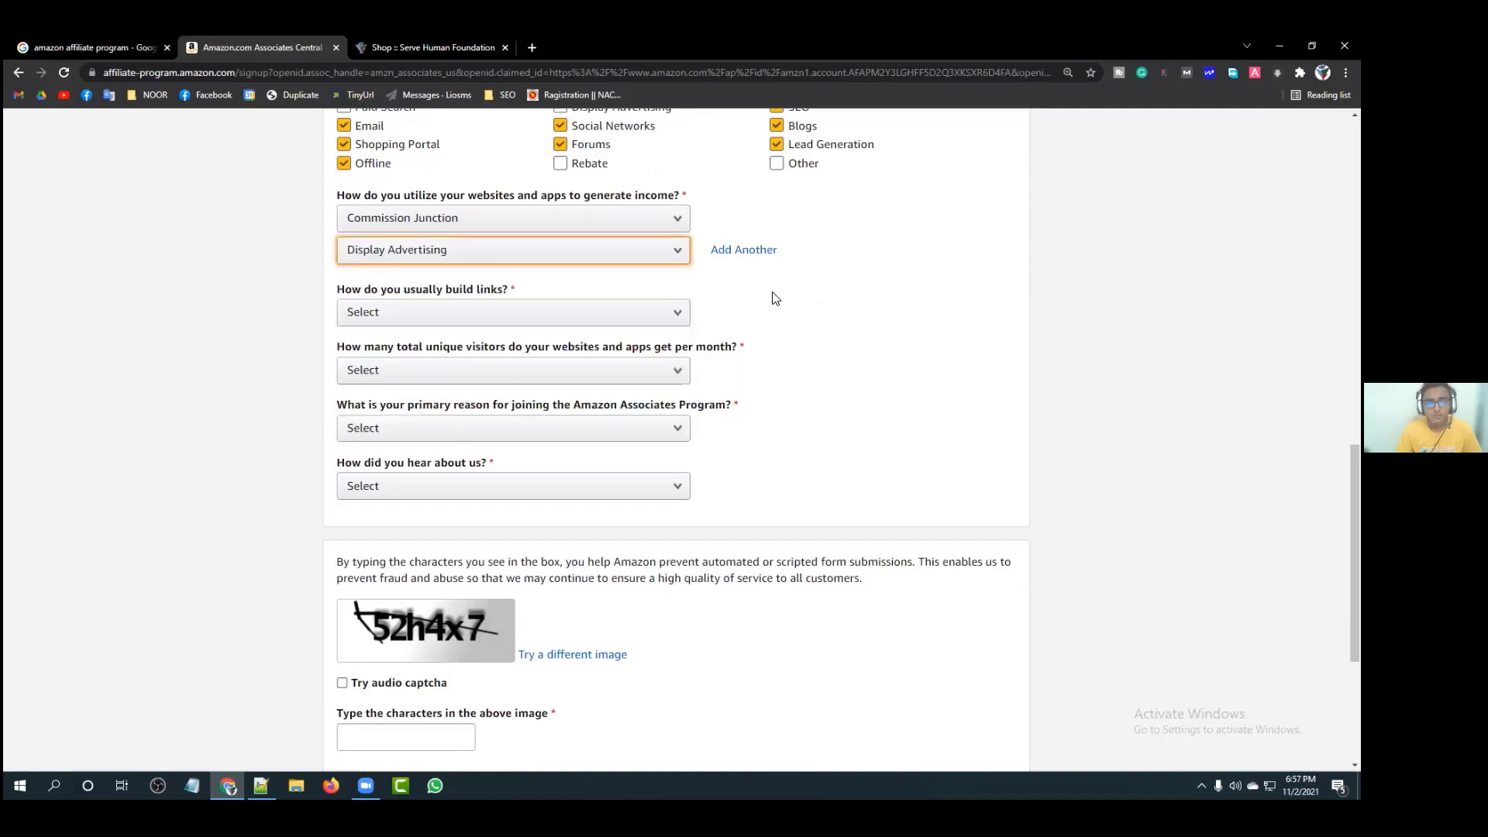
left_click(597, 262)
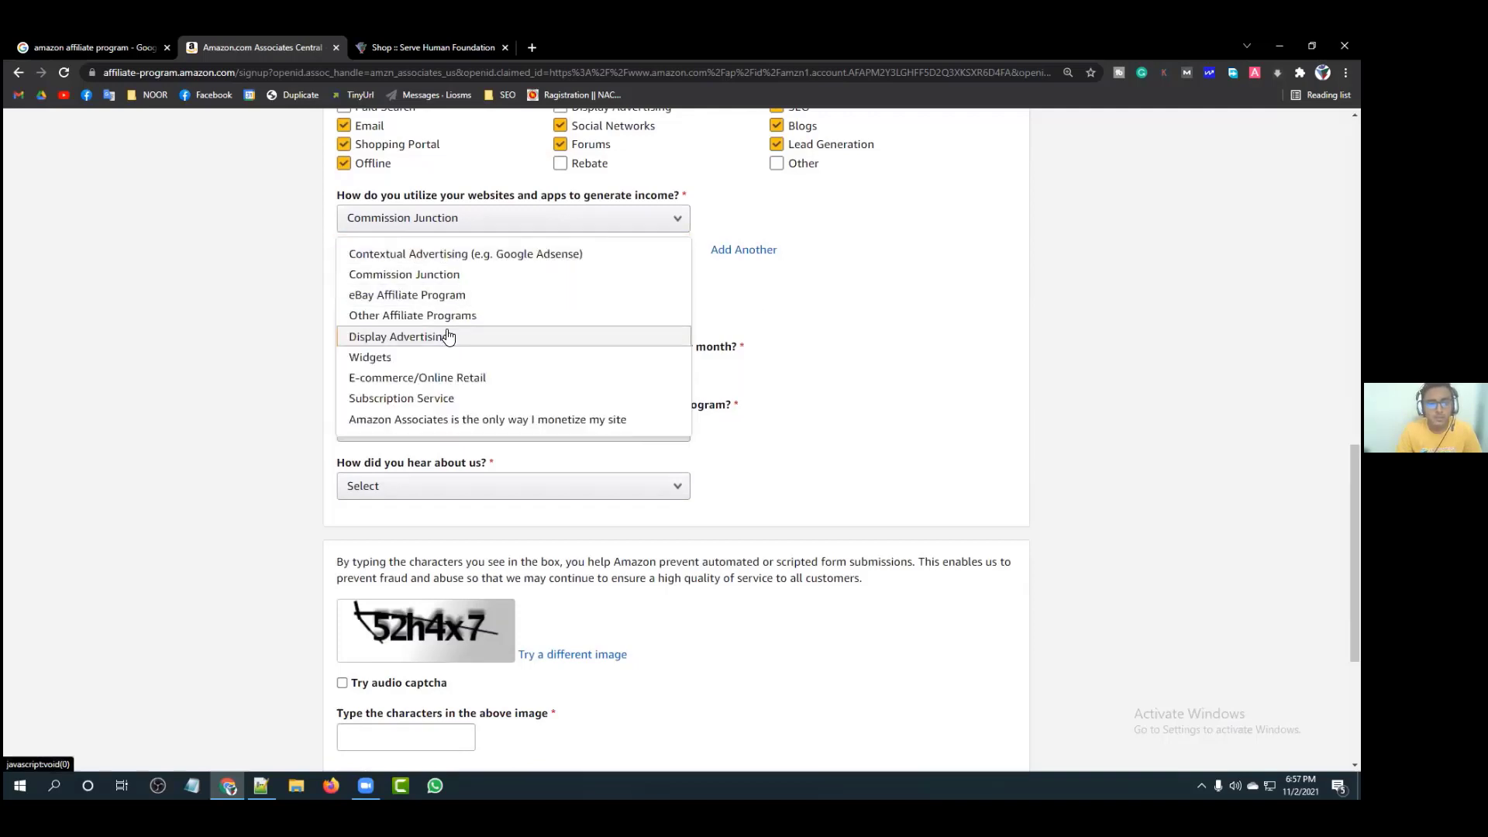
left_click(448, 335)
left_click(594, 256)
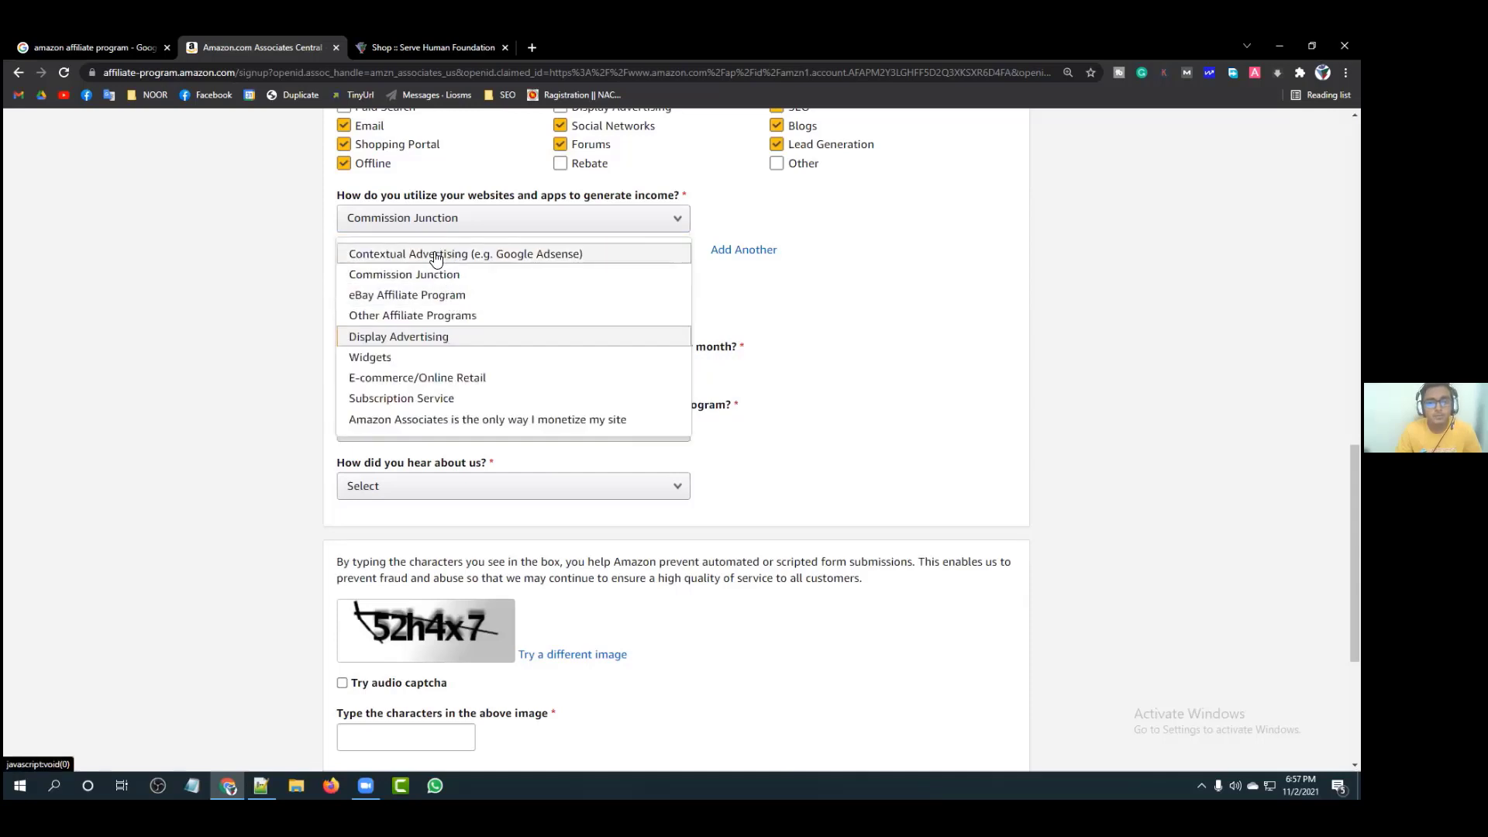
left_click(535, 253)
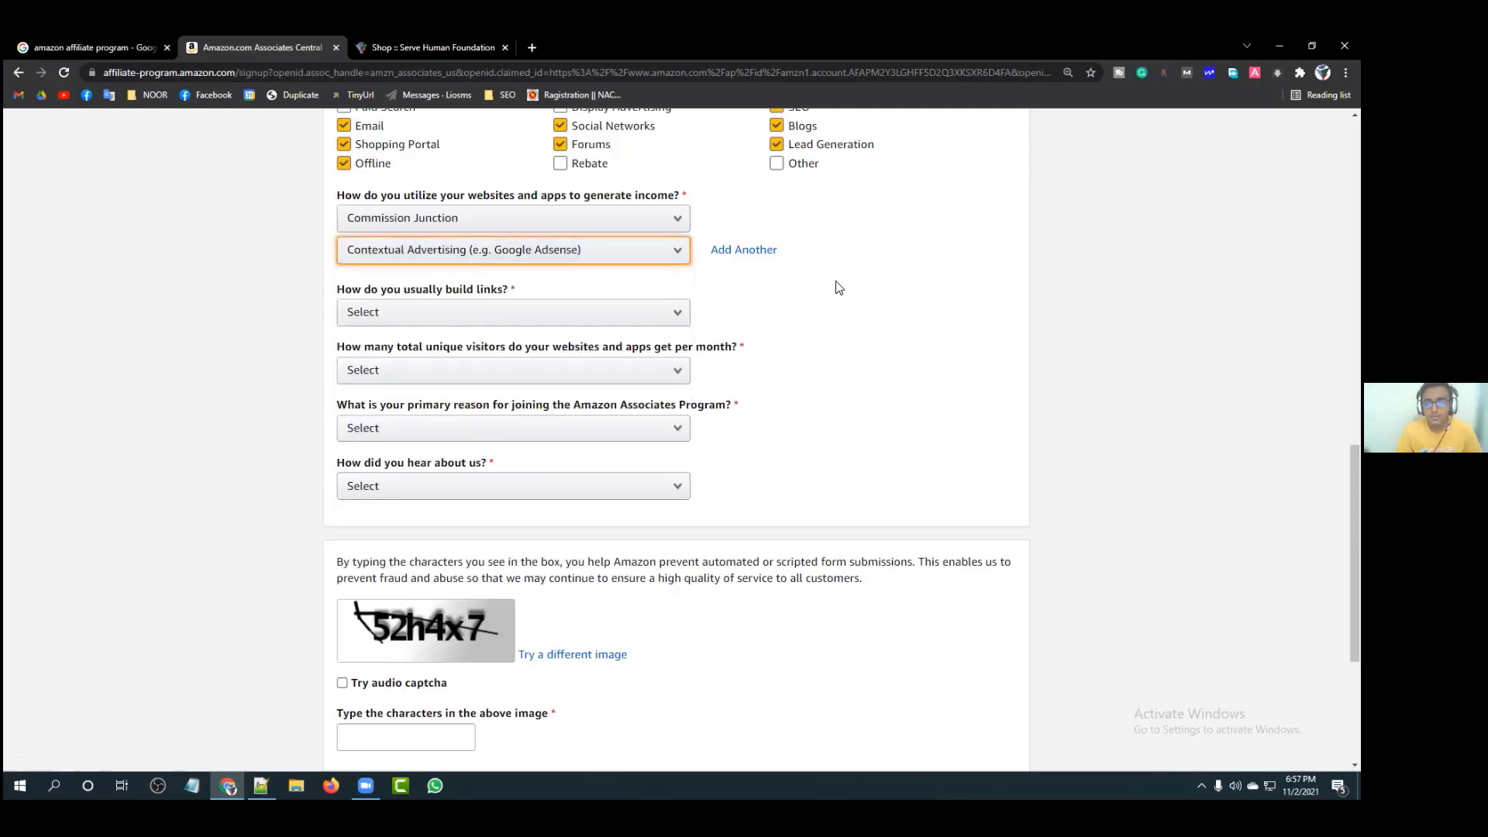
left_click(779, 303)
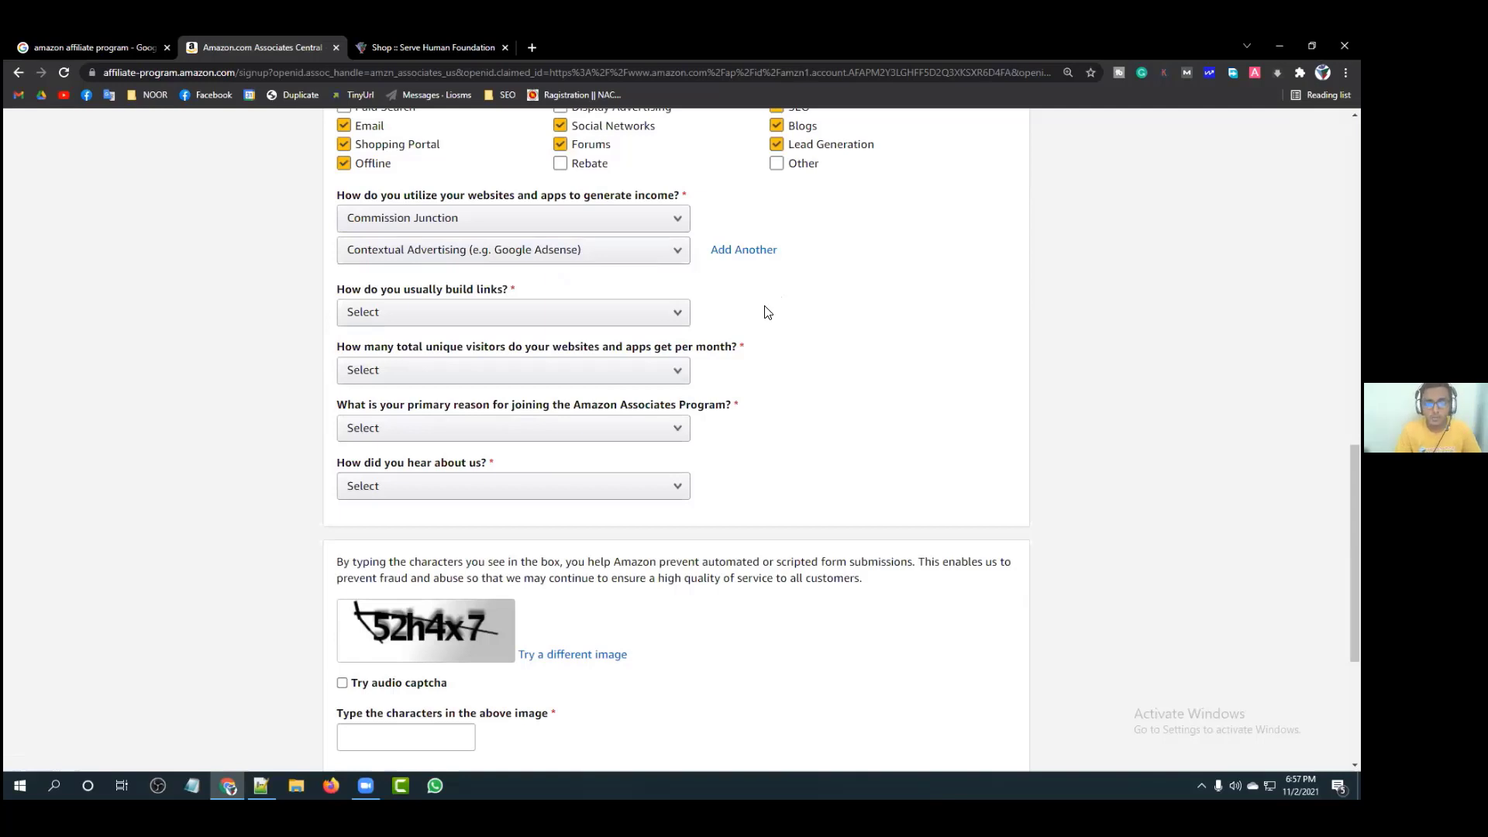
left_click_drag(338, 290, 510, 290)
left_click(504, 289)
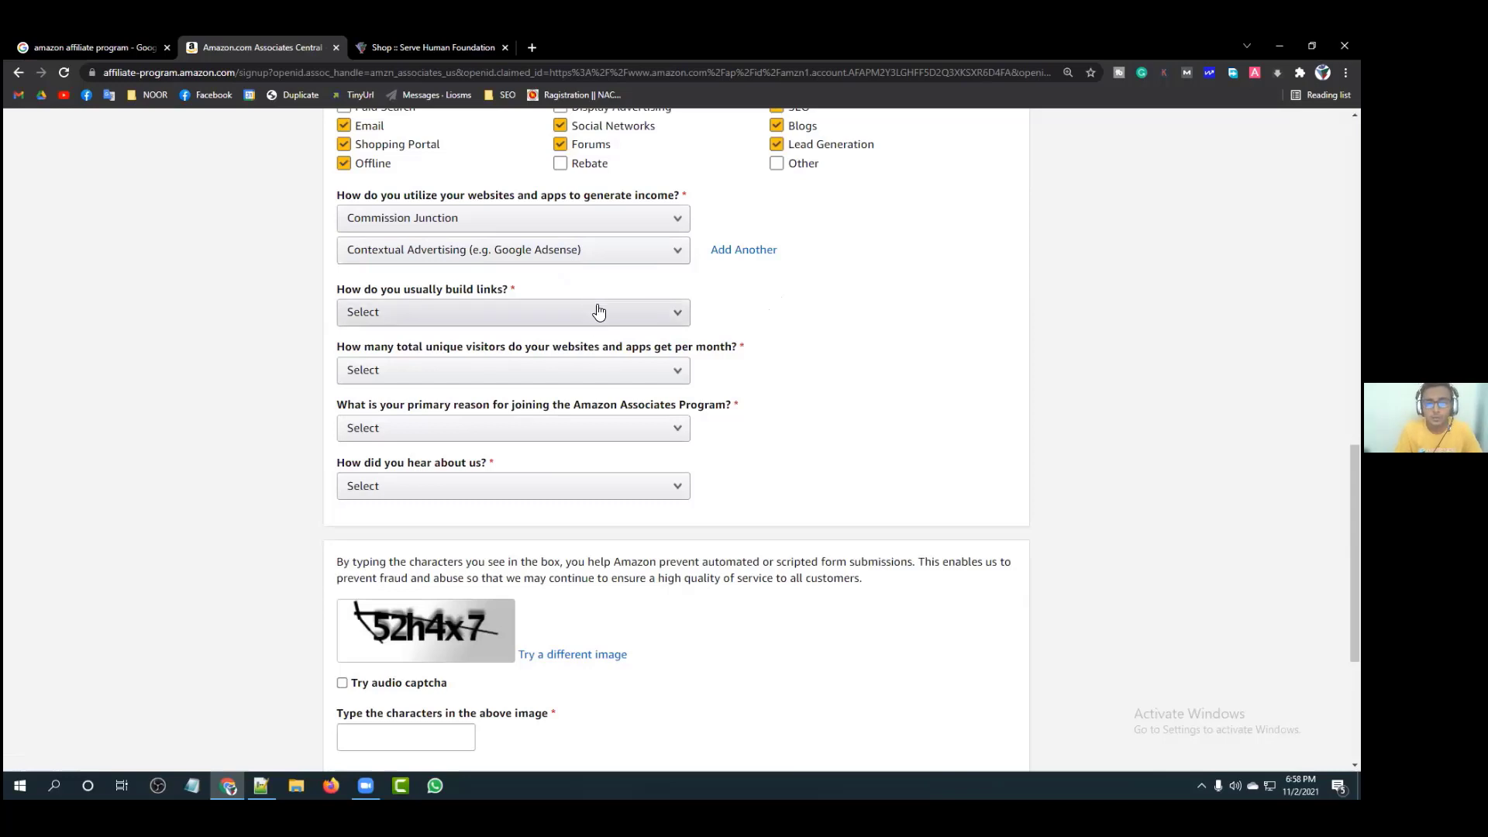
Step: Select 'Blog Editor (e.g. Blogger, Wordpress, Typepad)' as the usual link-building method
left_click(598, 310)
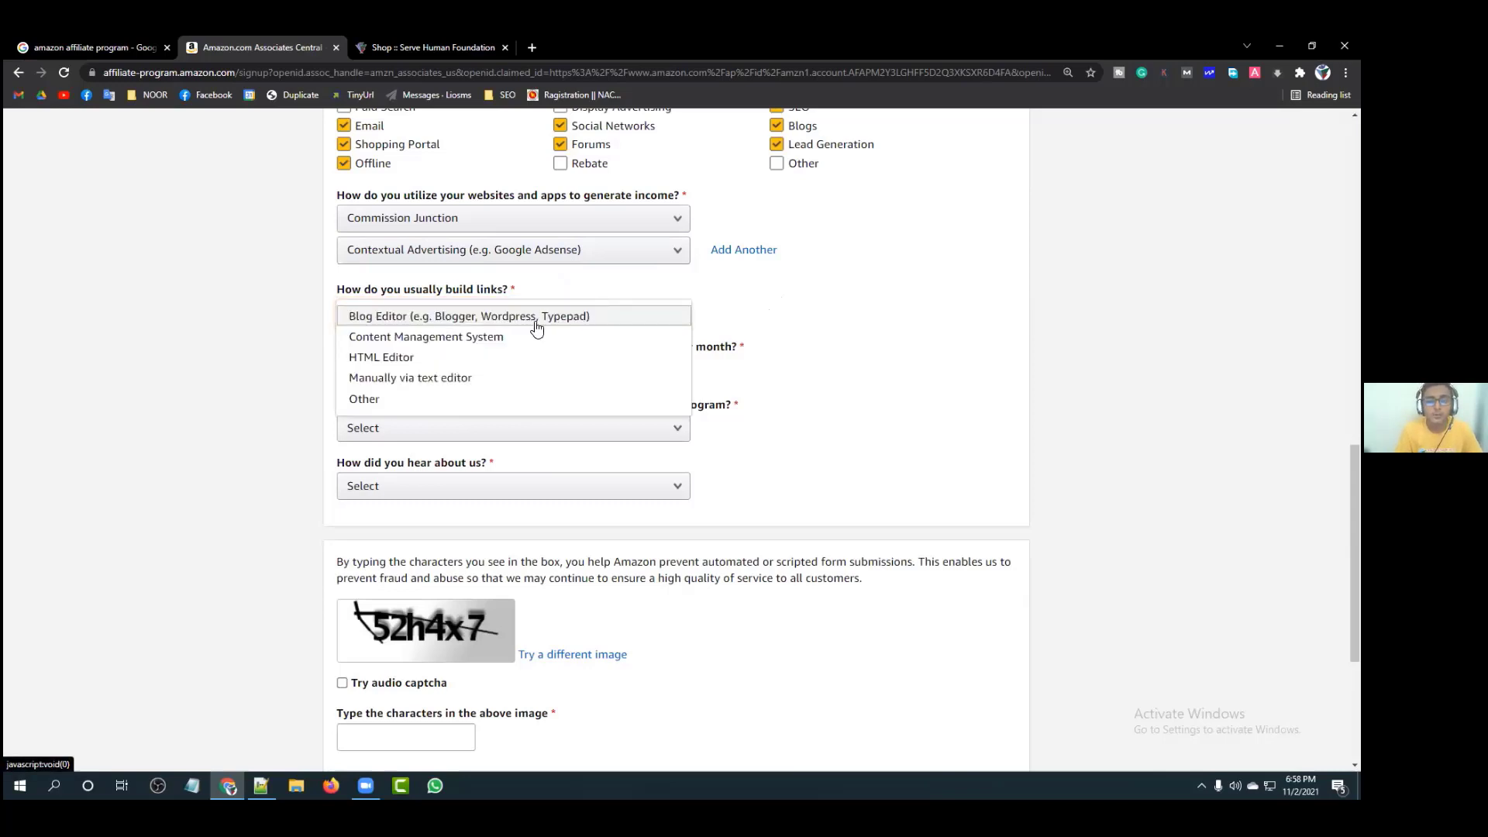
left_click(472, 338)
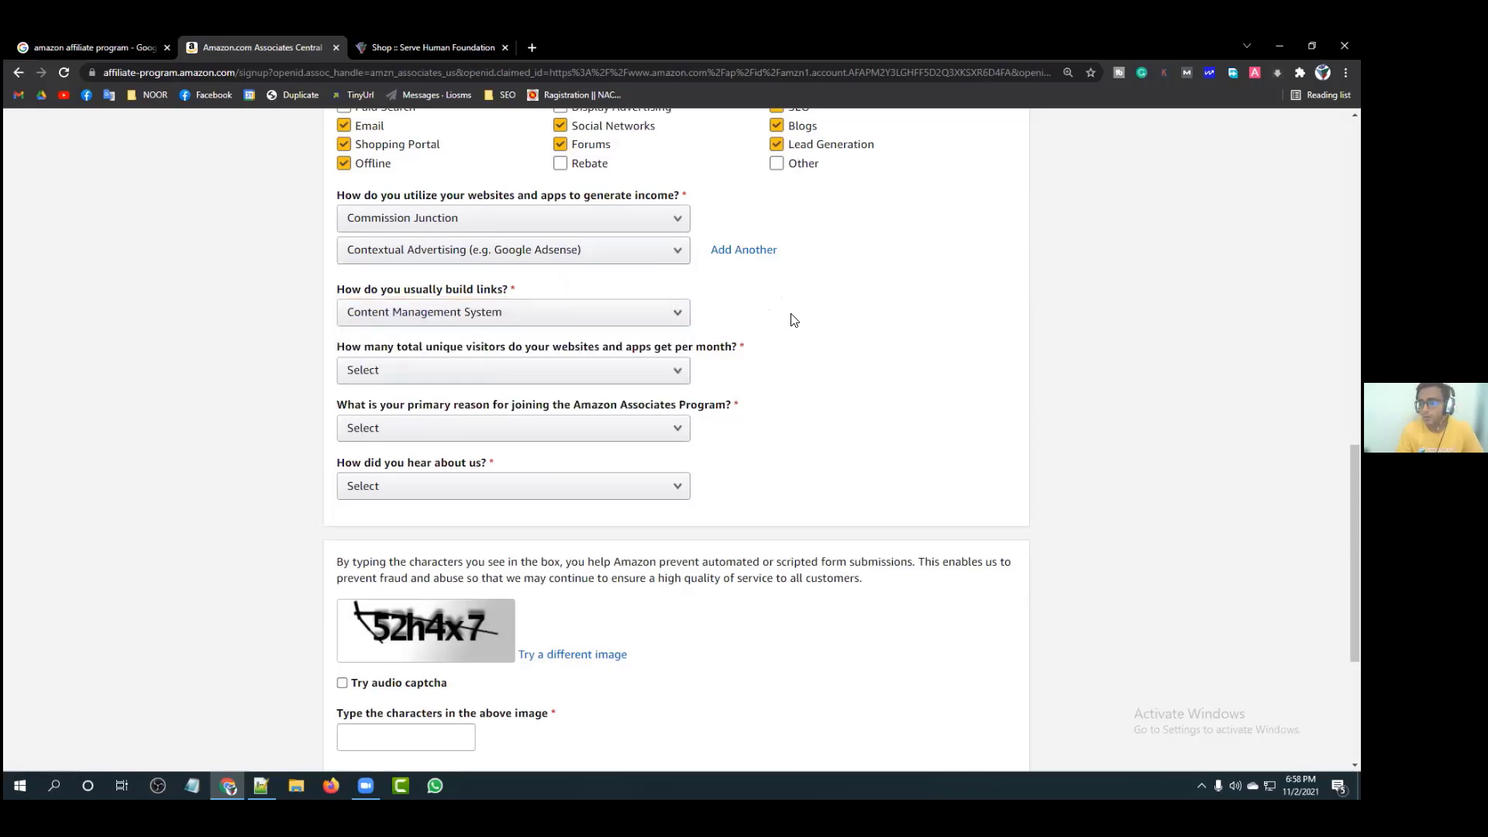
left_click(606, 319)
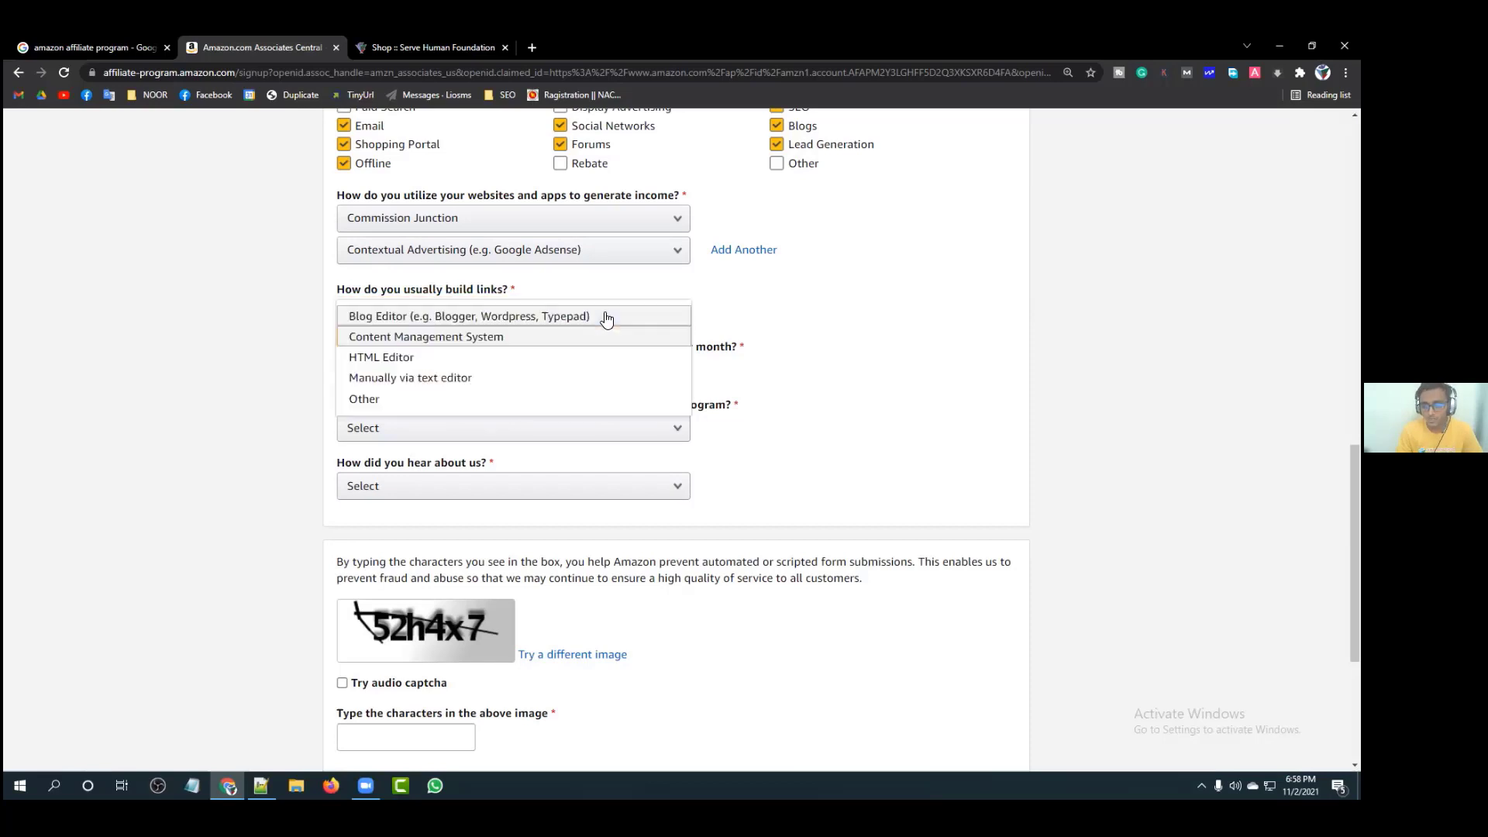
left_click(458, 377)
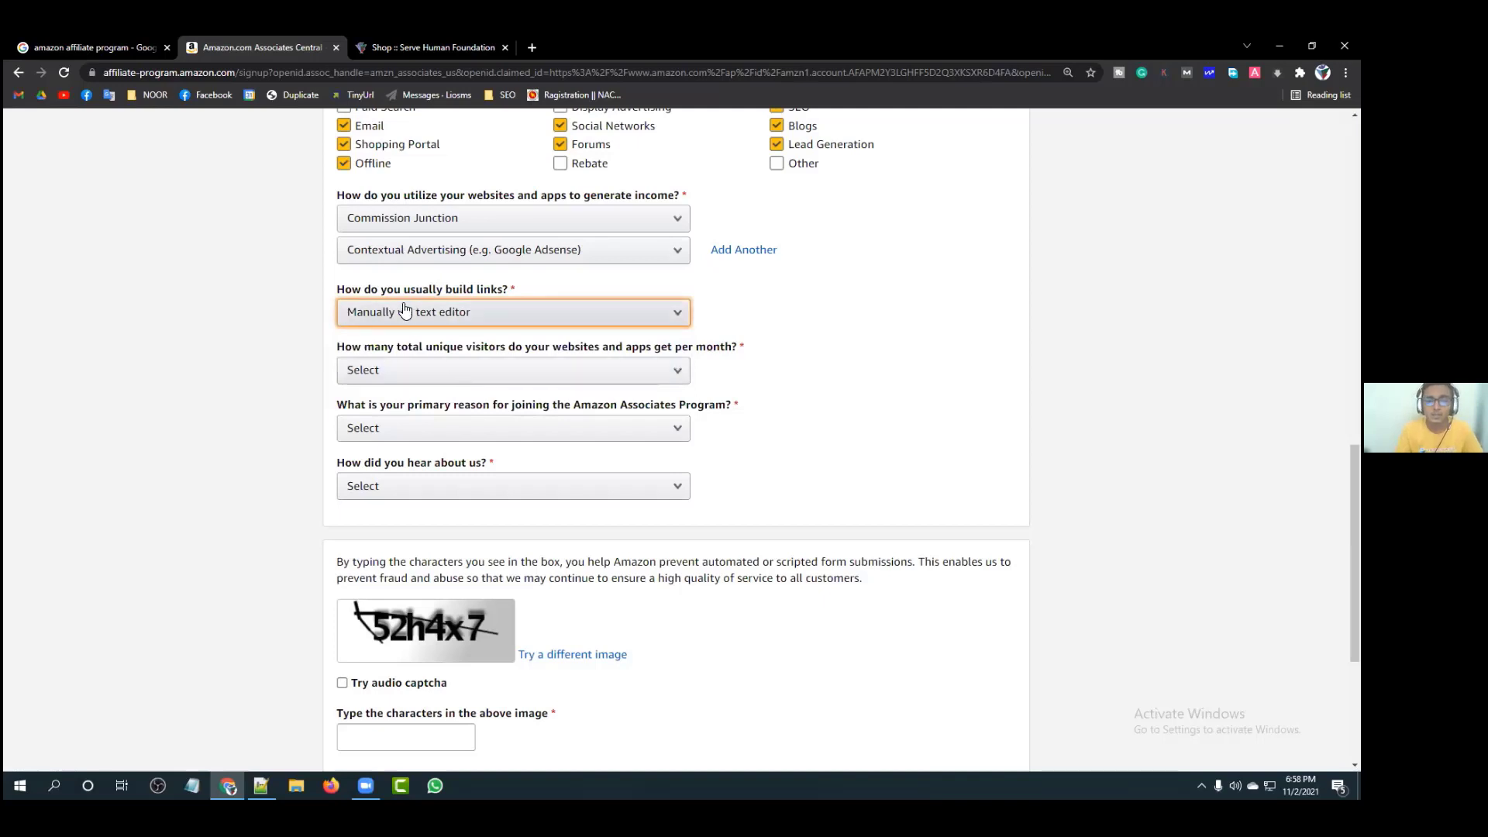
left_click(446, 321)
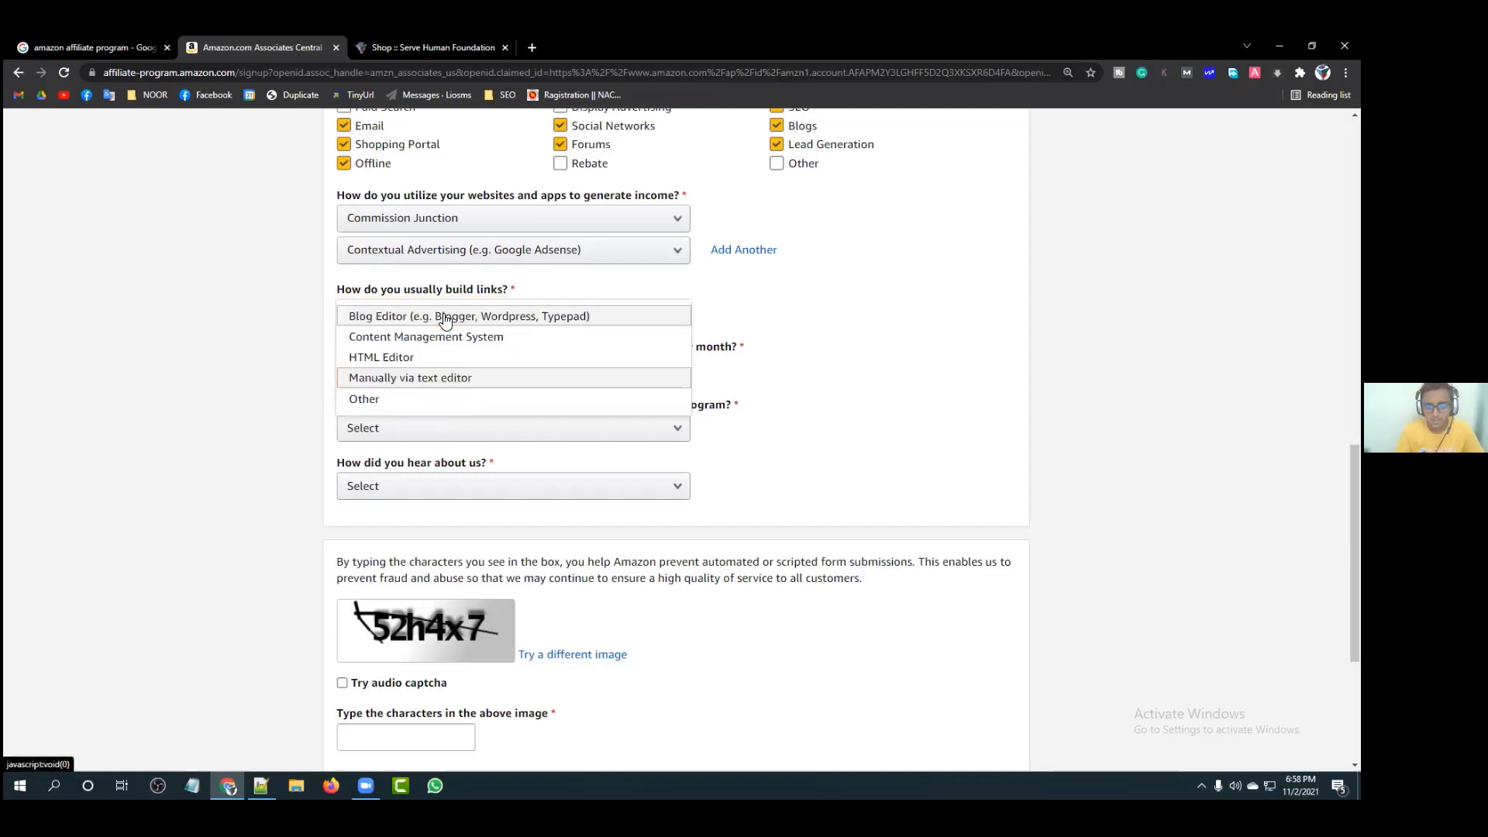
left_click(395, 357)
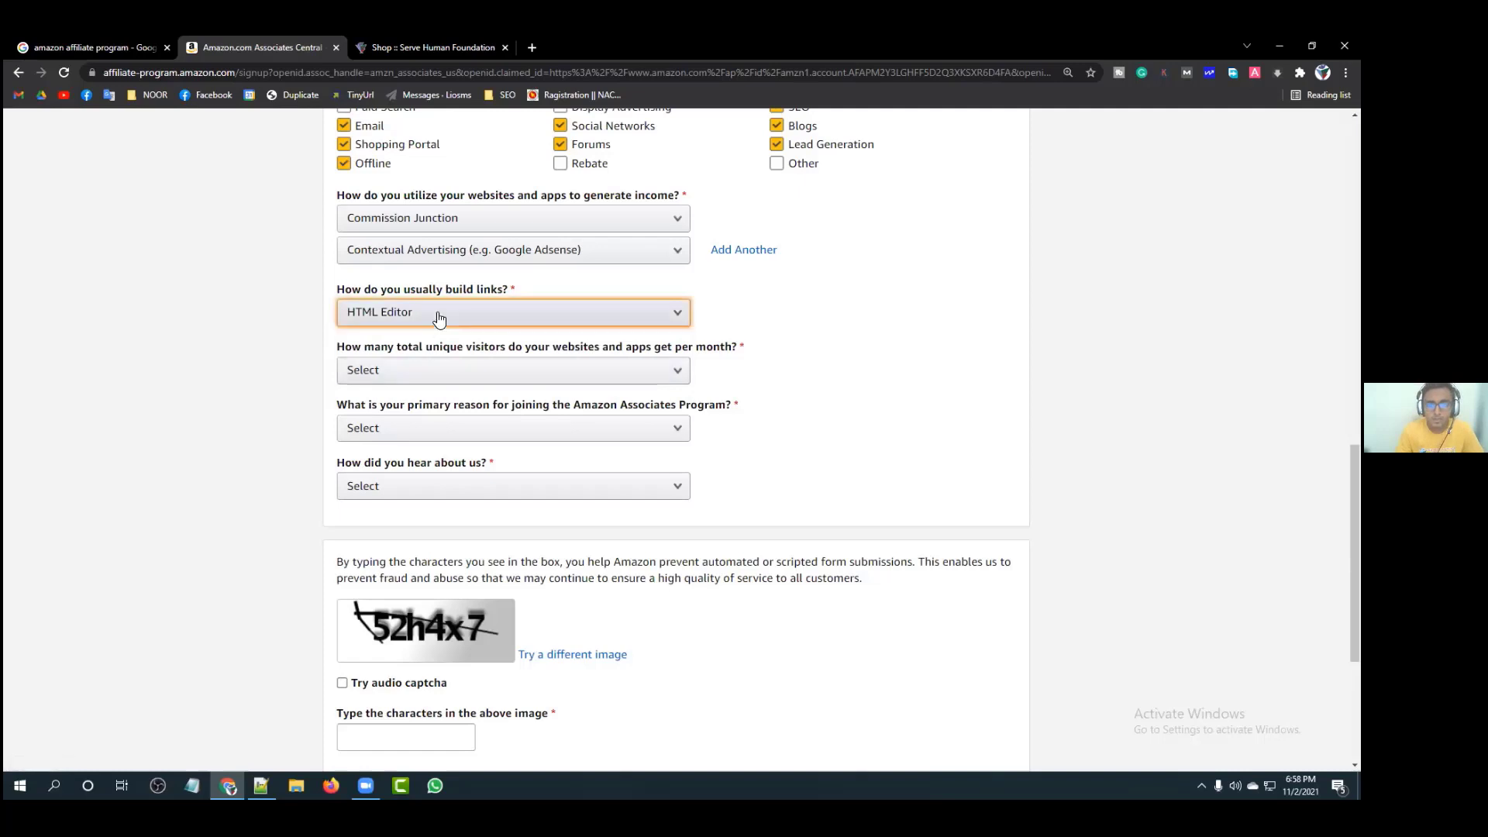
left_click(403, 321)
left_click(399, 410)
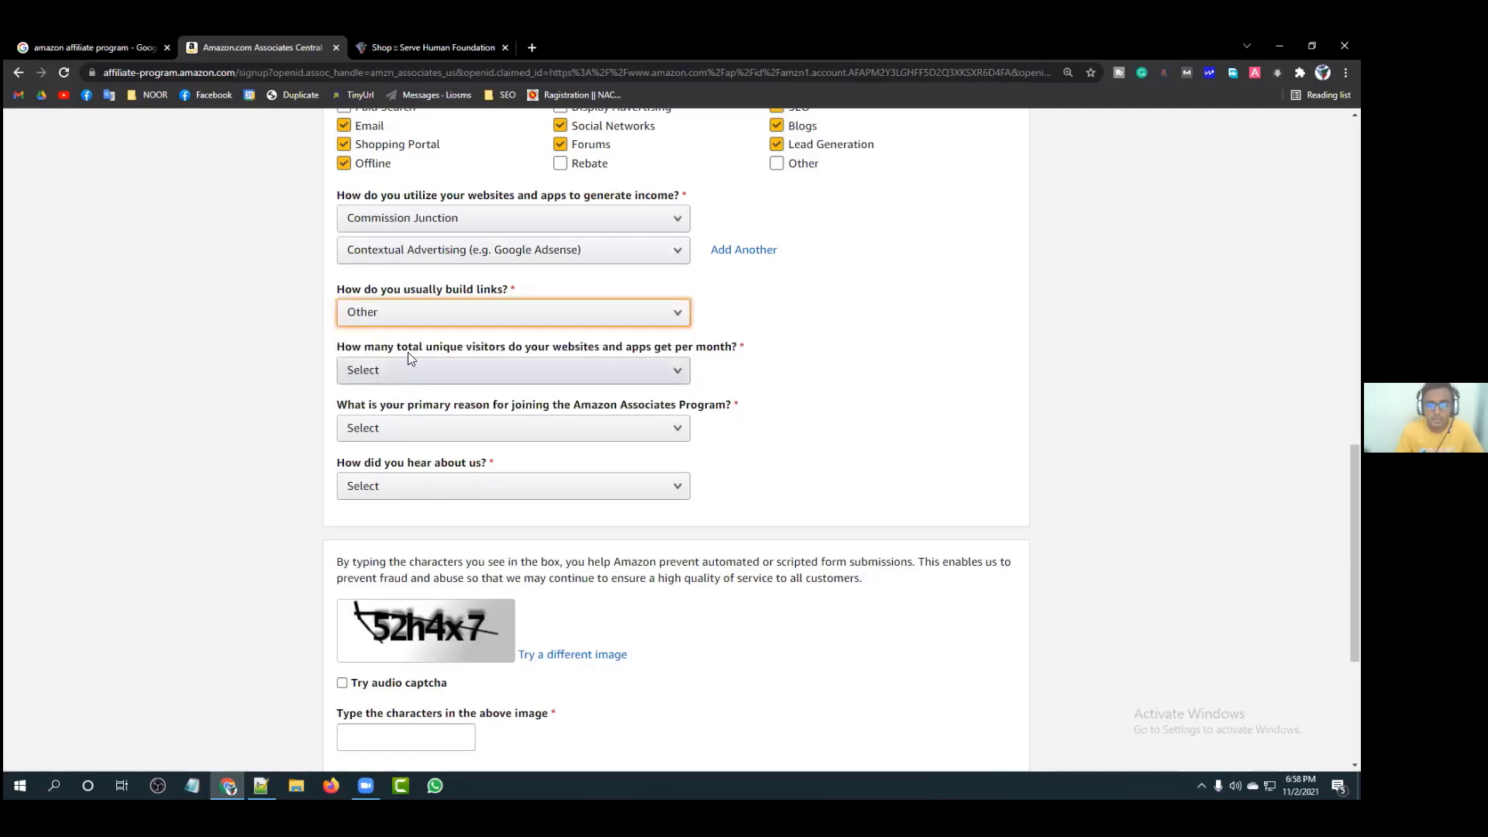
left_click(409, 321)
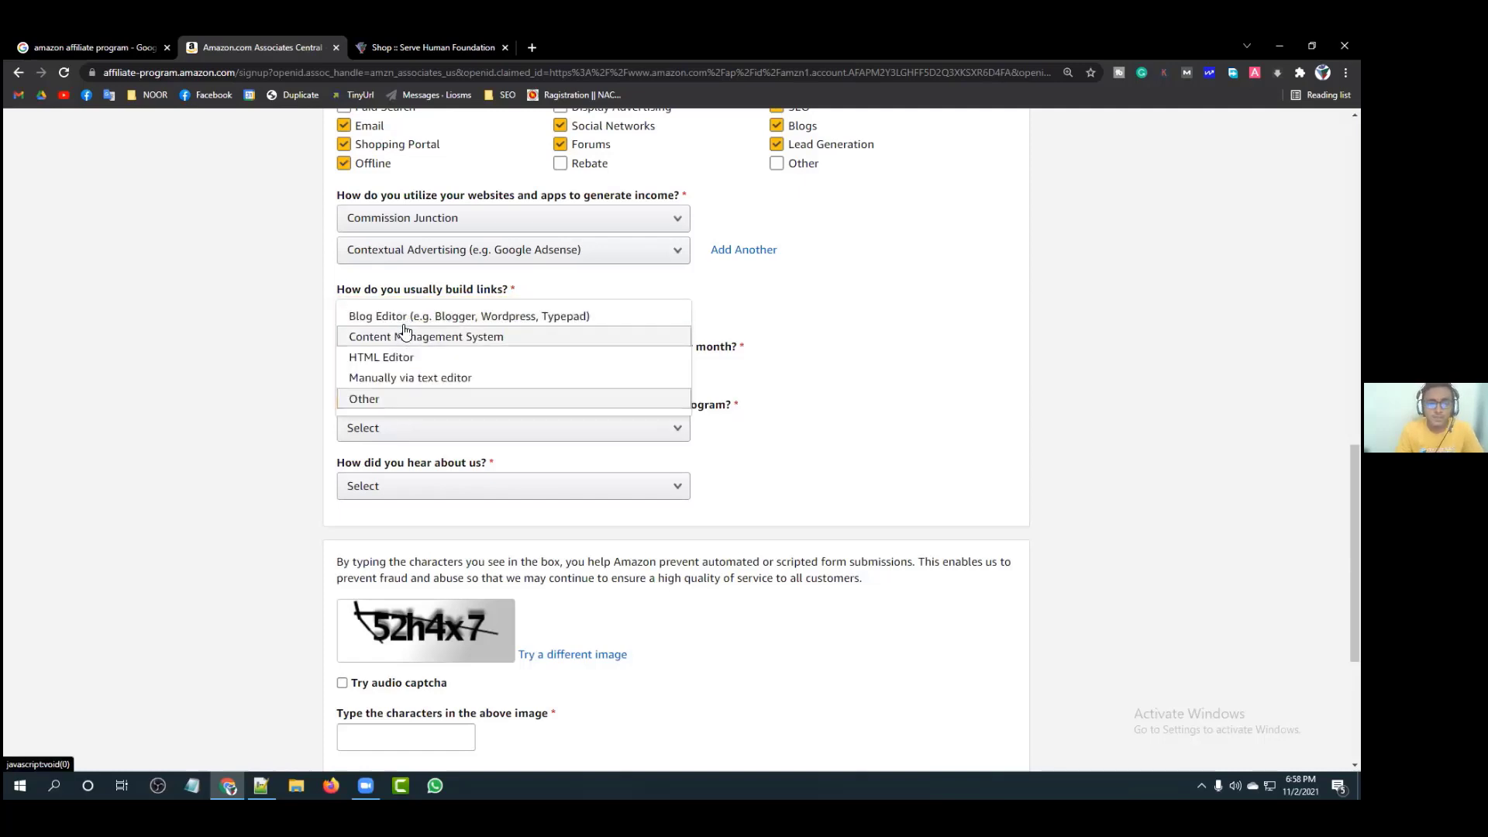
left_click(403, 317)
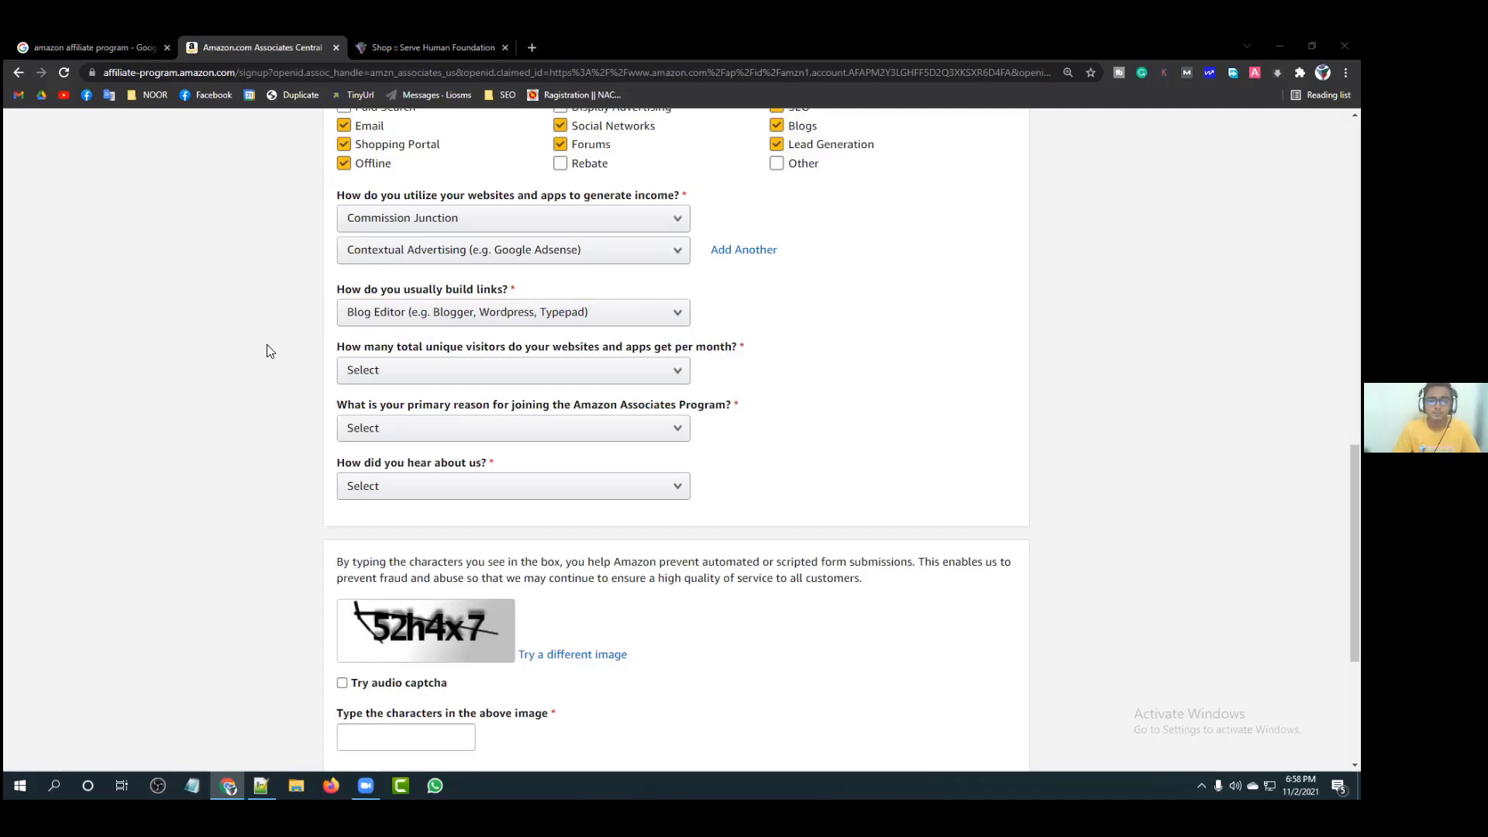
Step: Set both income-method answers to Contextual Advertising (e.g. Google Adsense)
left_click(471, 224)
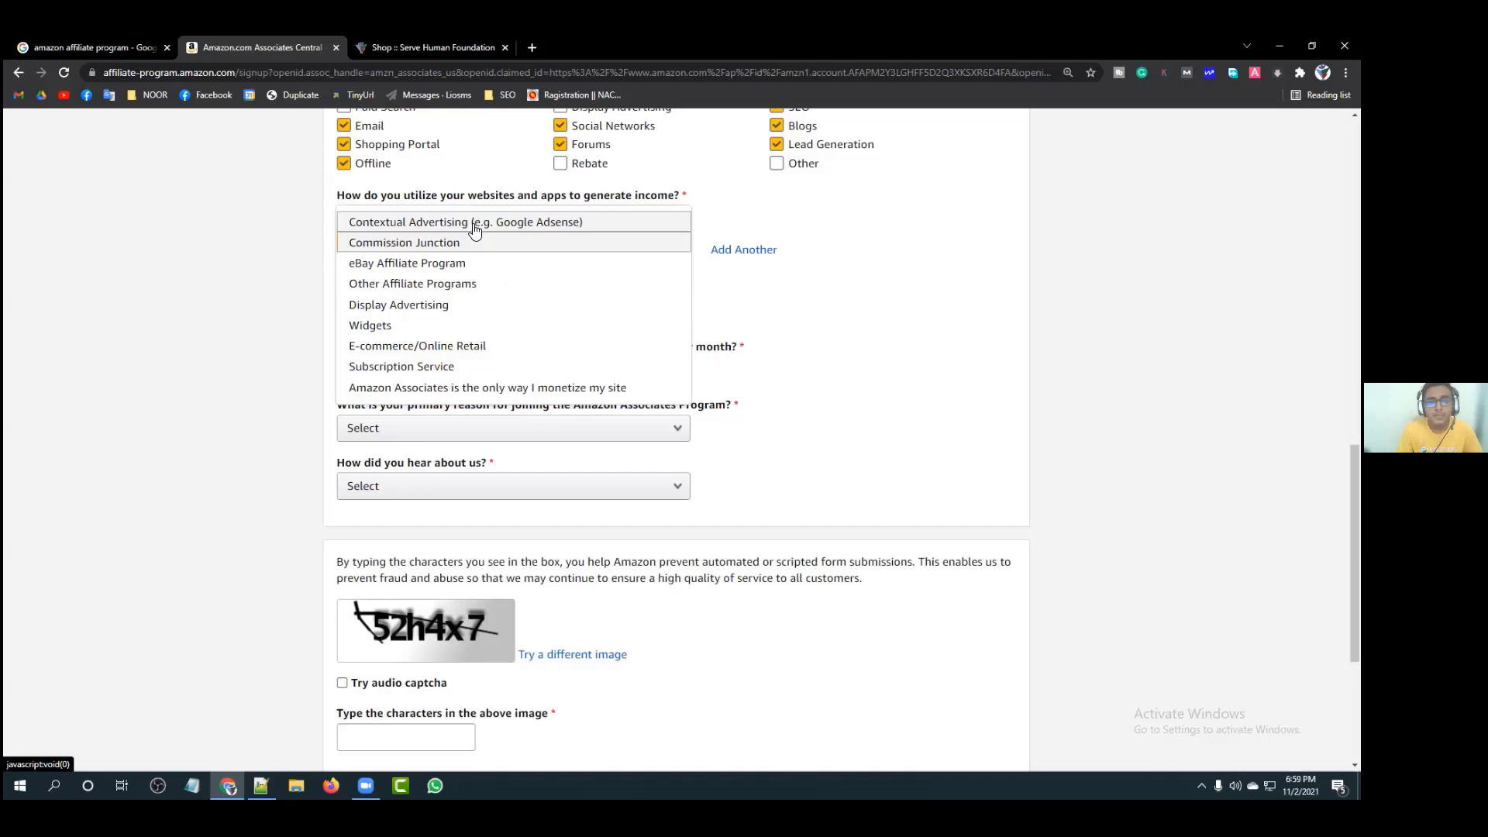
left_click(472, 224)
left_click(504, 253)
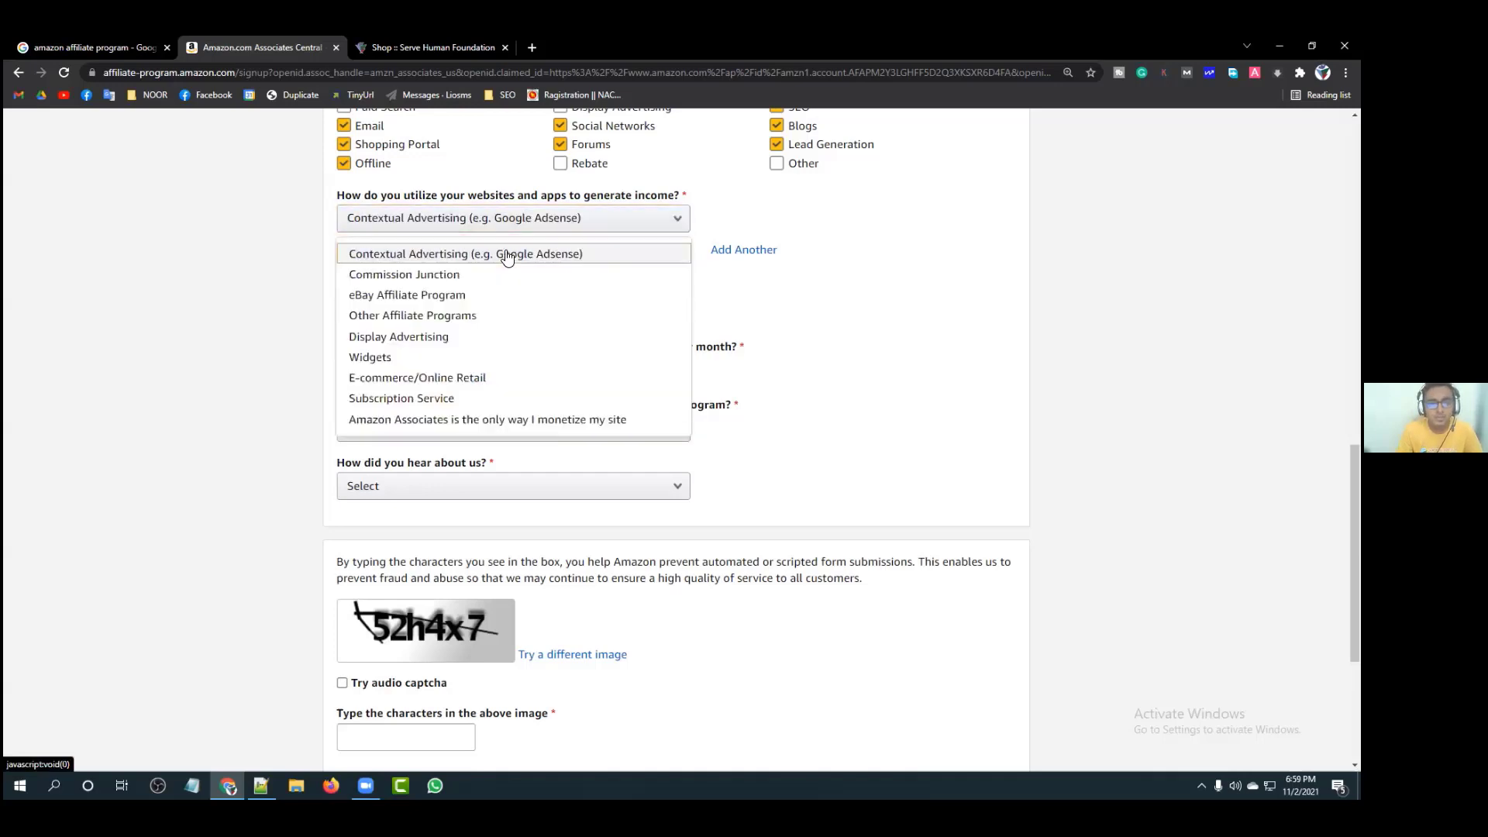
left_click(511, 254)
Step: Change the link-building answer to Other
left_click(431, 313)
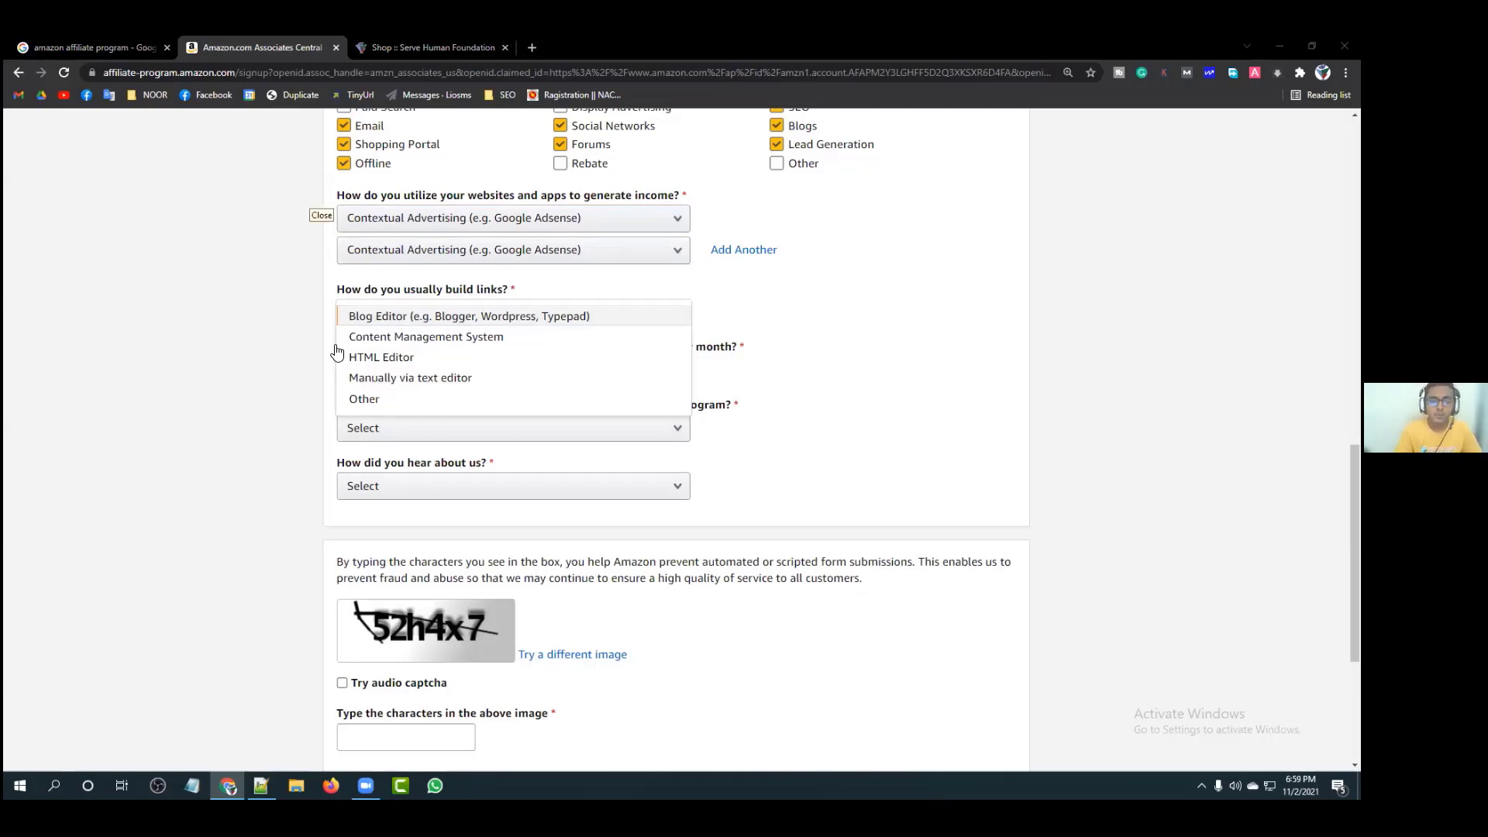
left_click(372, 398)
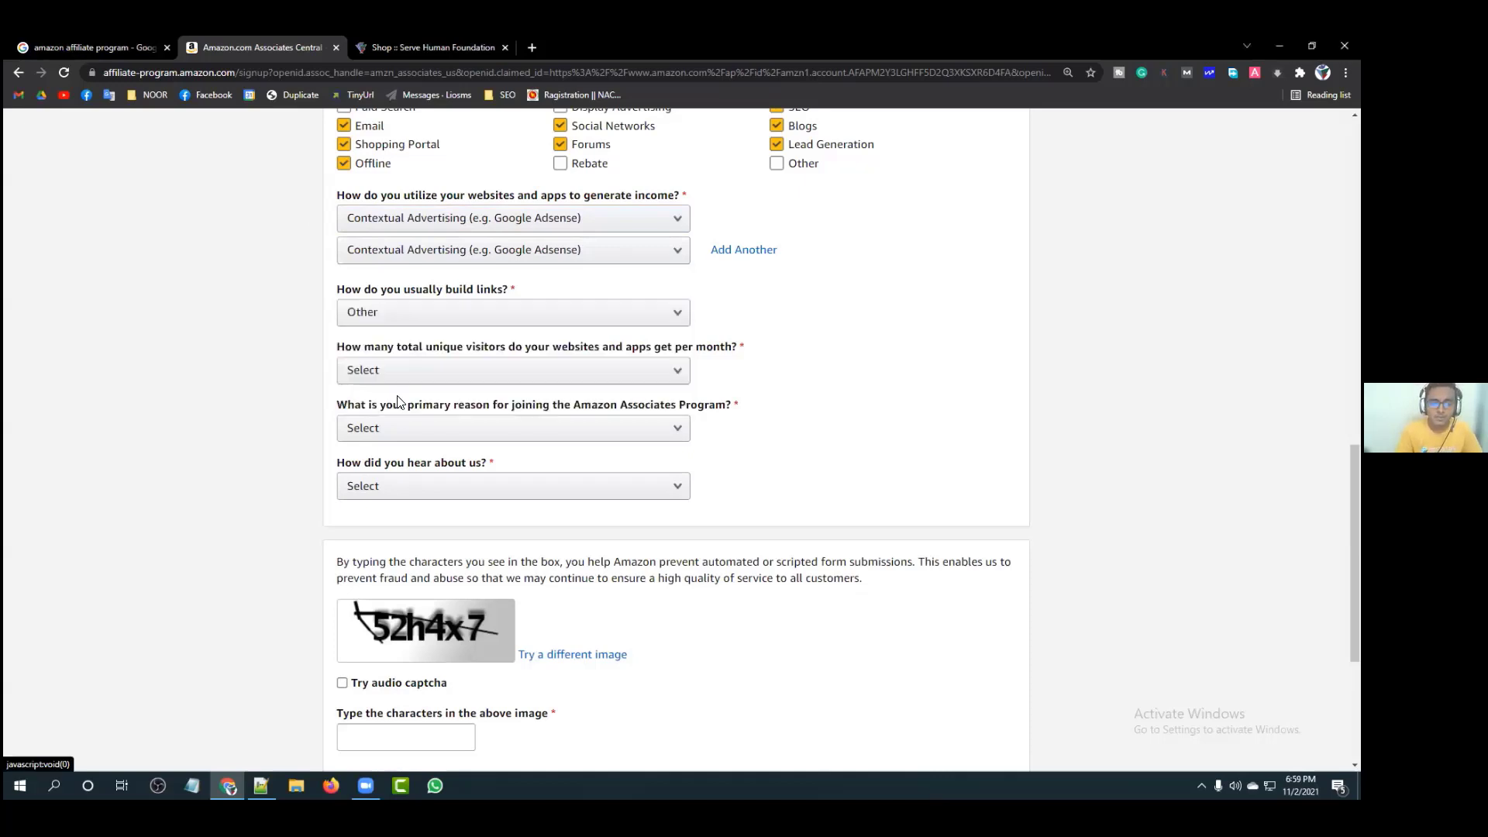
left_click(803, 346)
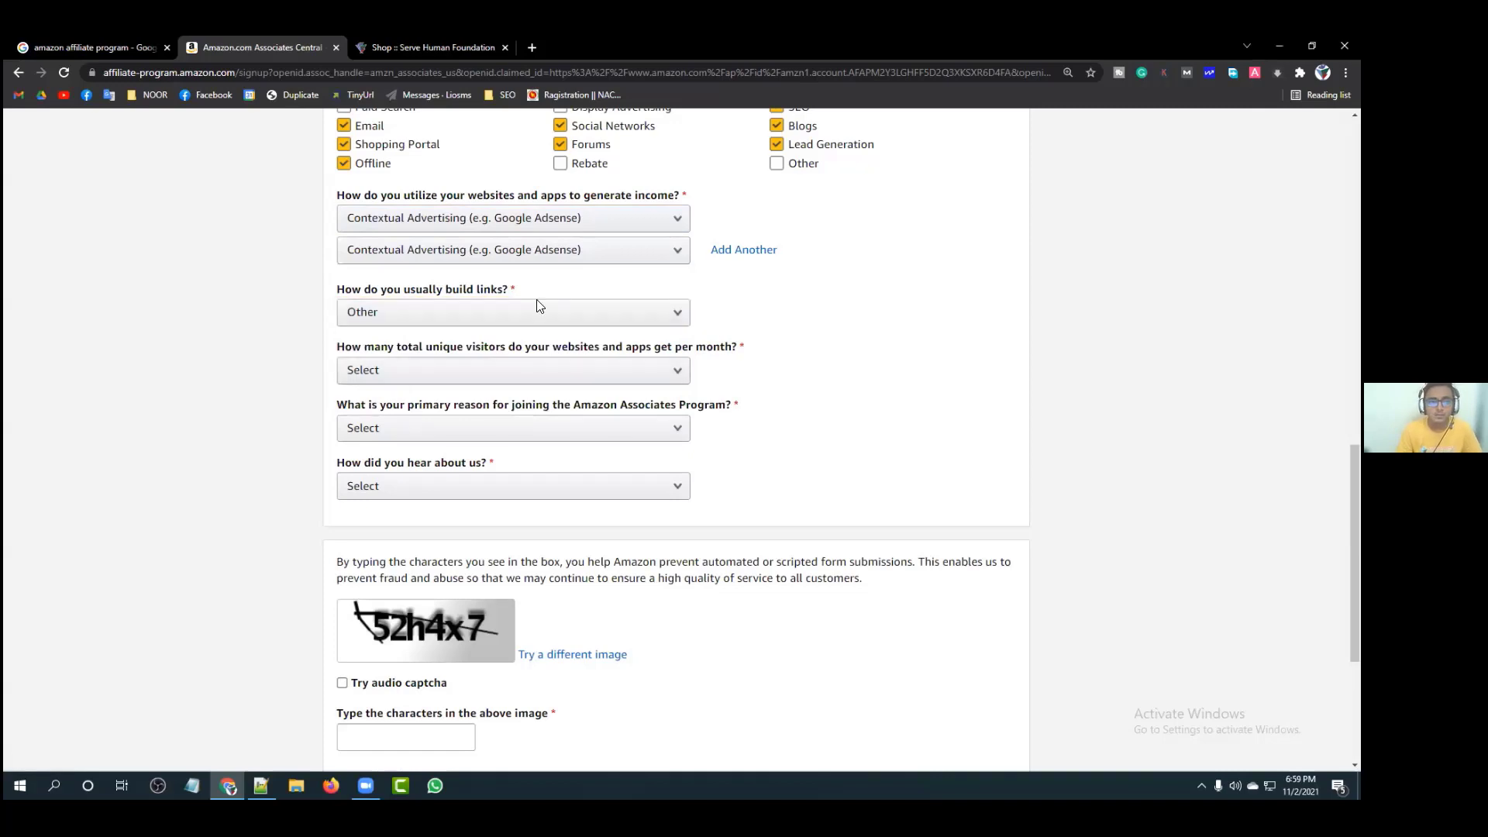
left_click(389, 381)
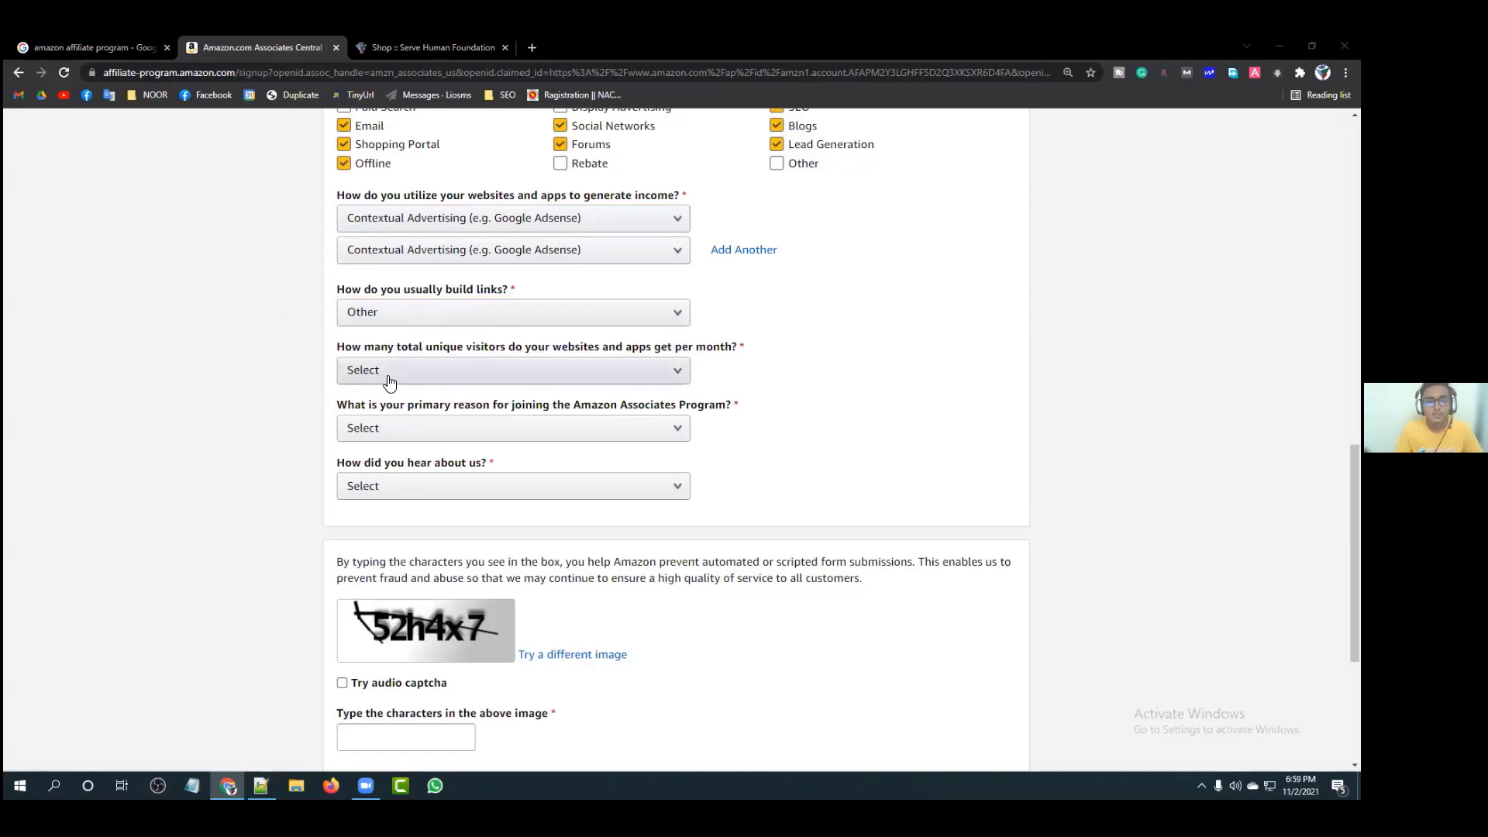
left_click_drag(344, 346, 720, 353)
left_click(721, 352)
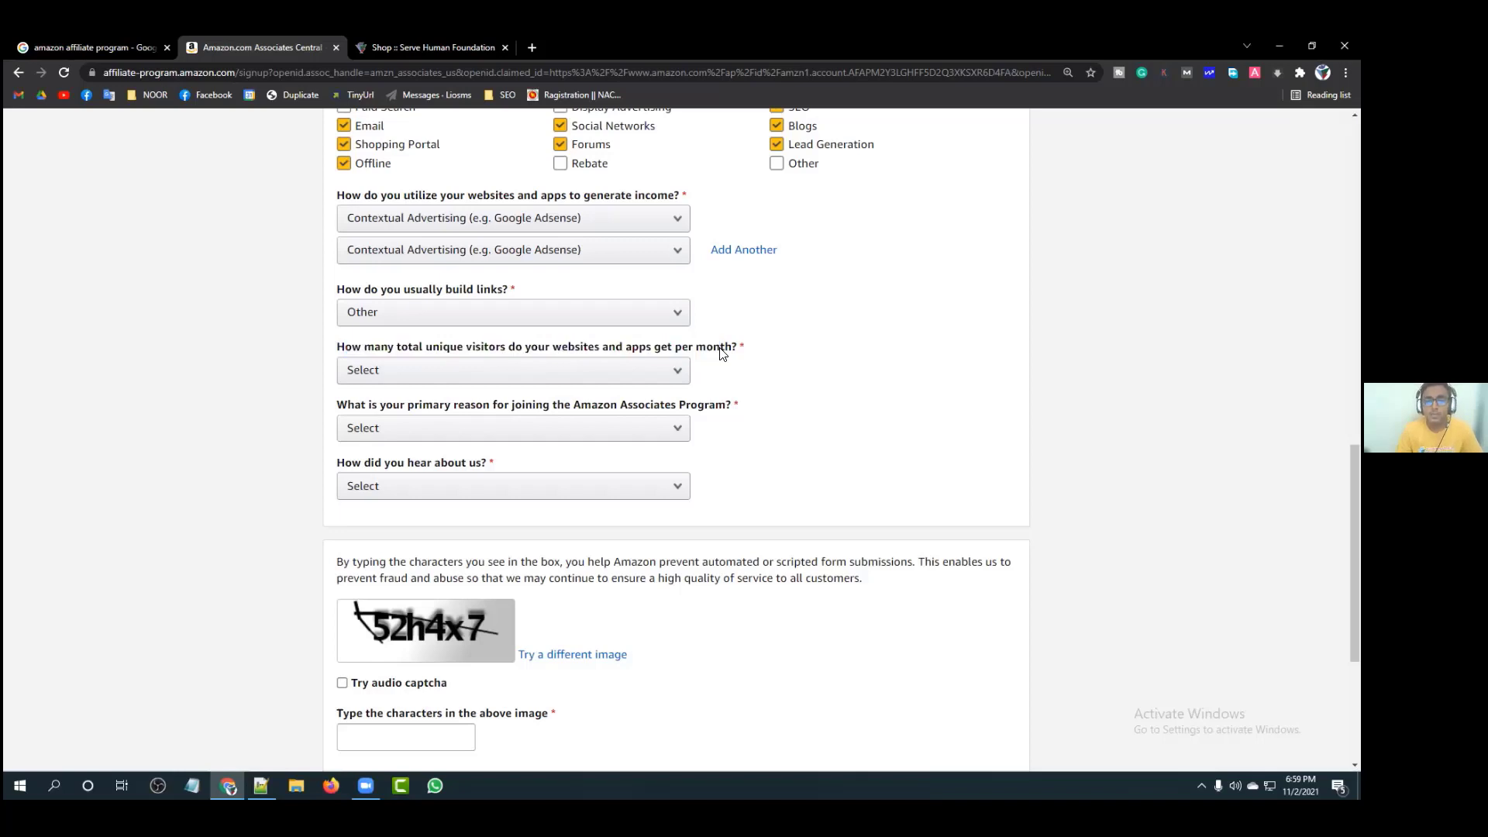
left_click(642, 372)
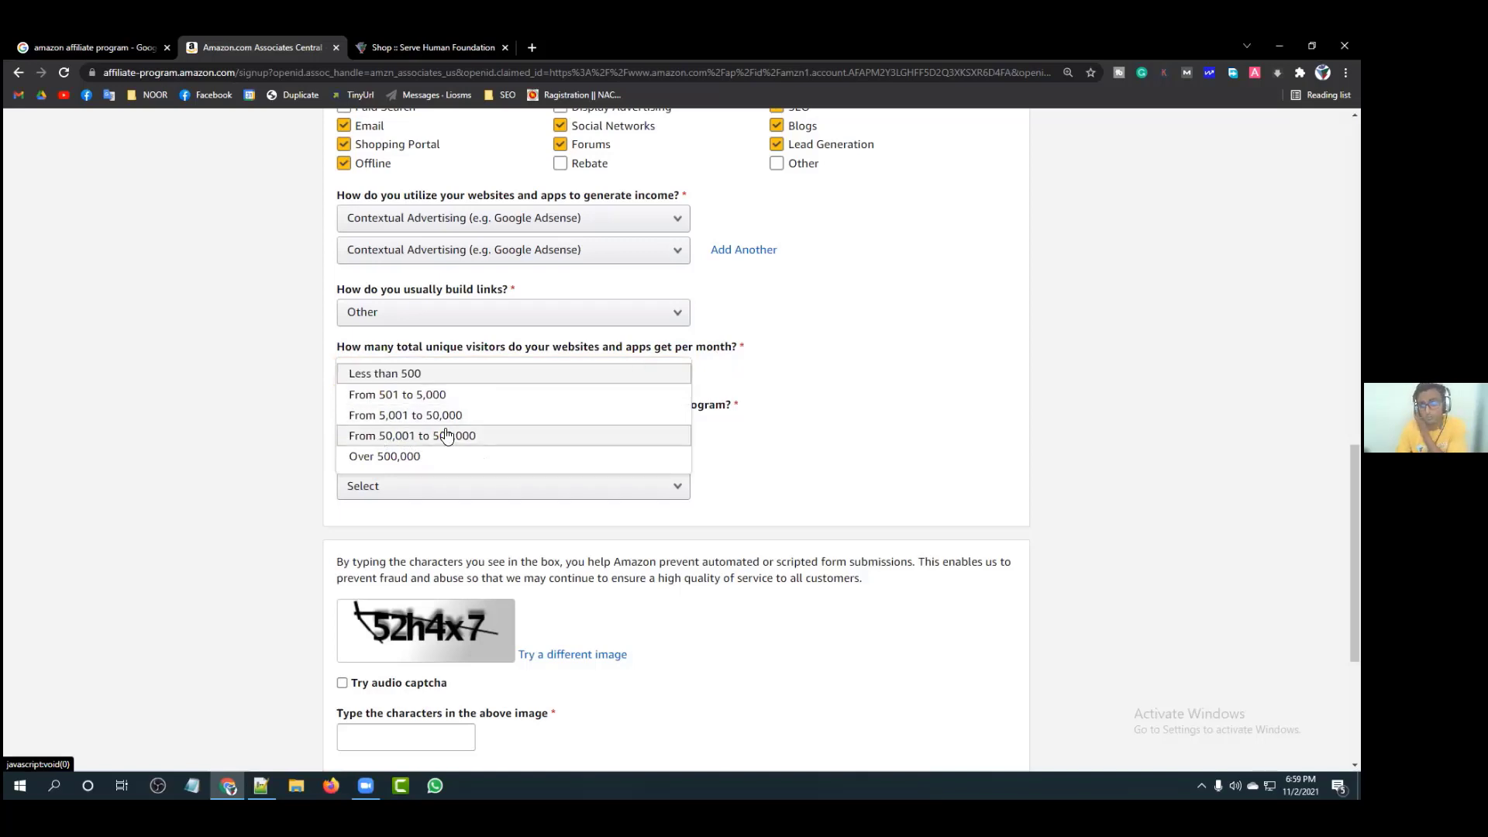
Step: Answer From 501 to 5,000 monthly visitors and To monetize my site as the joining reason
left_click(406, 395)
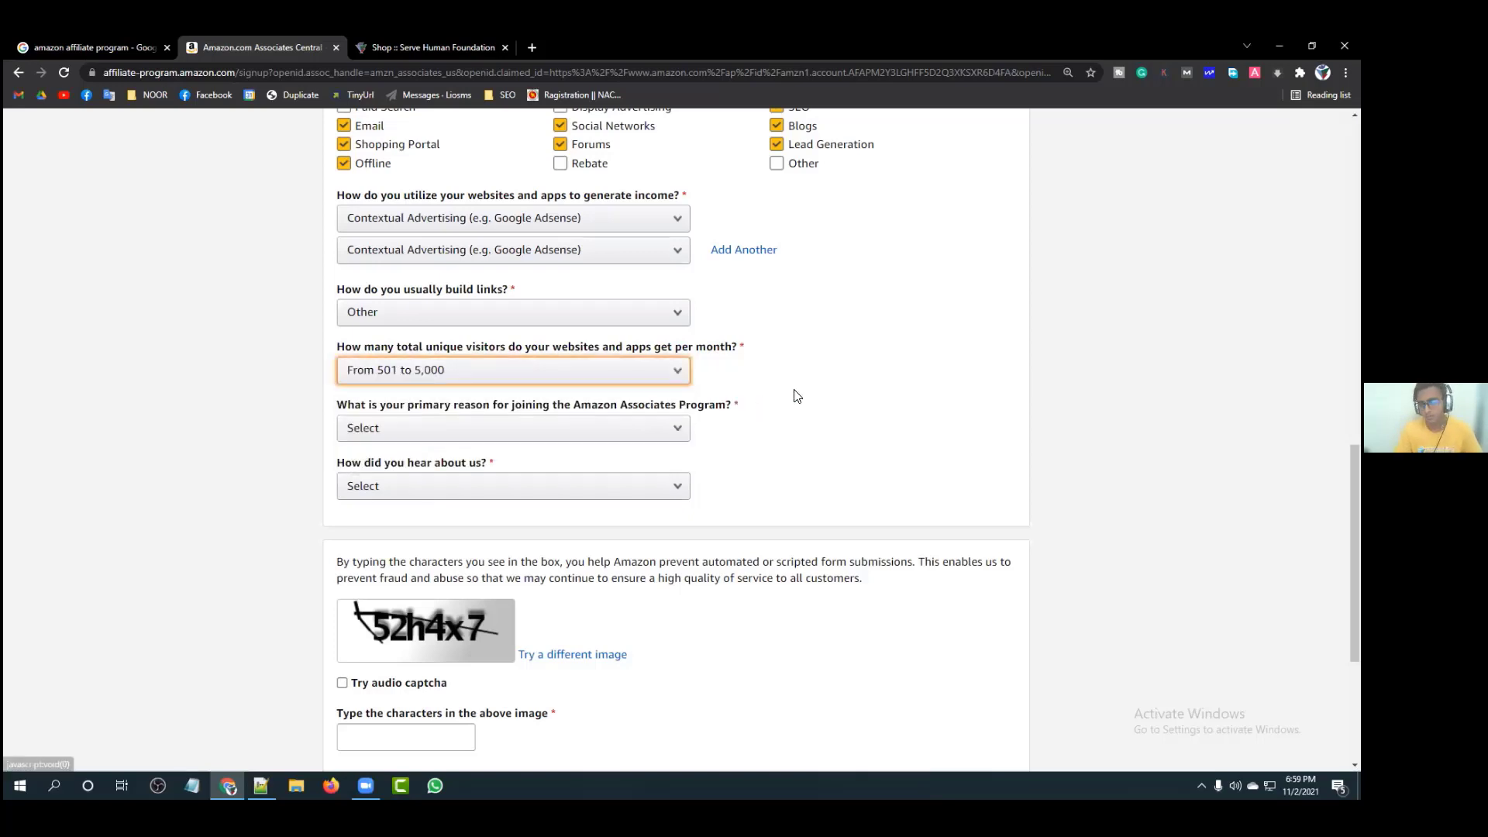
scroll(794, 394, "down", 1)
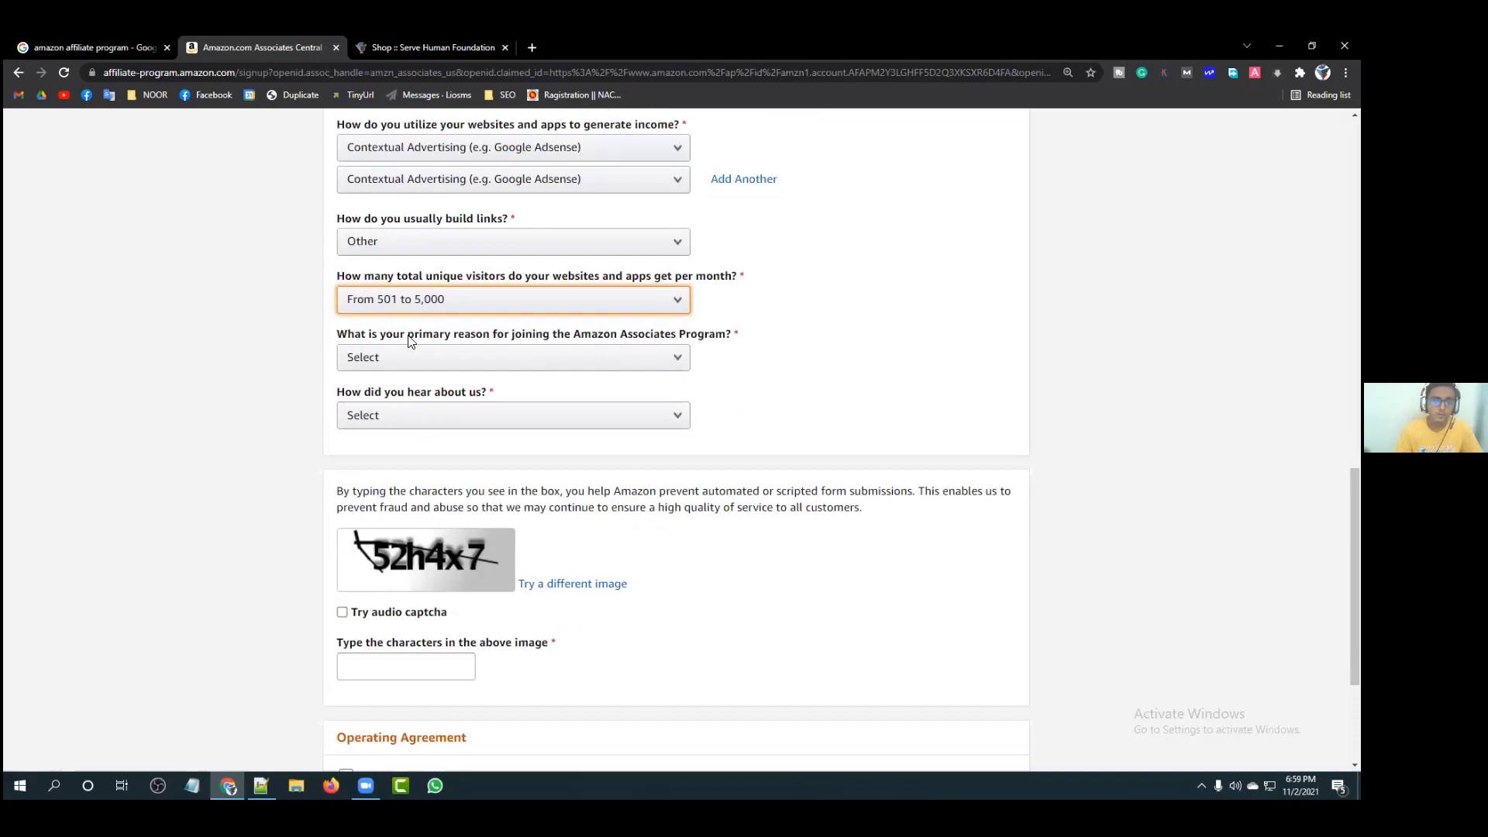
left_click(341, 339)
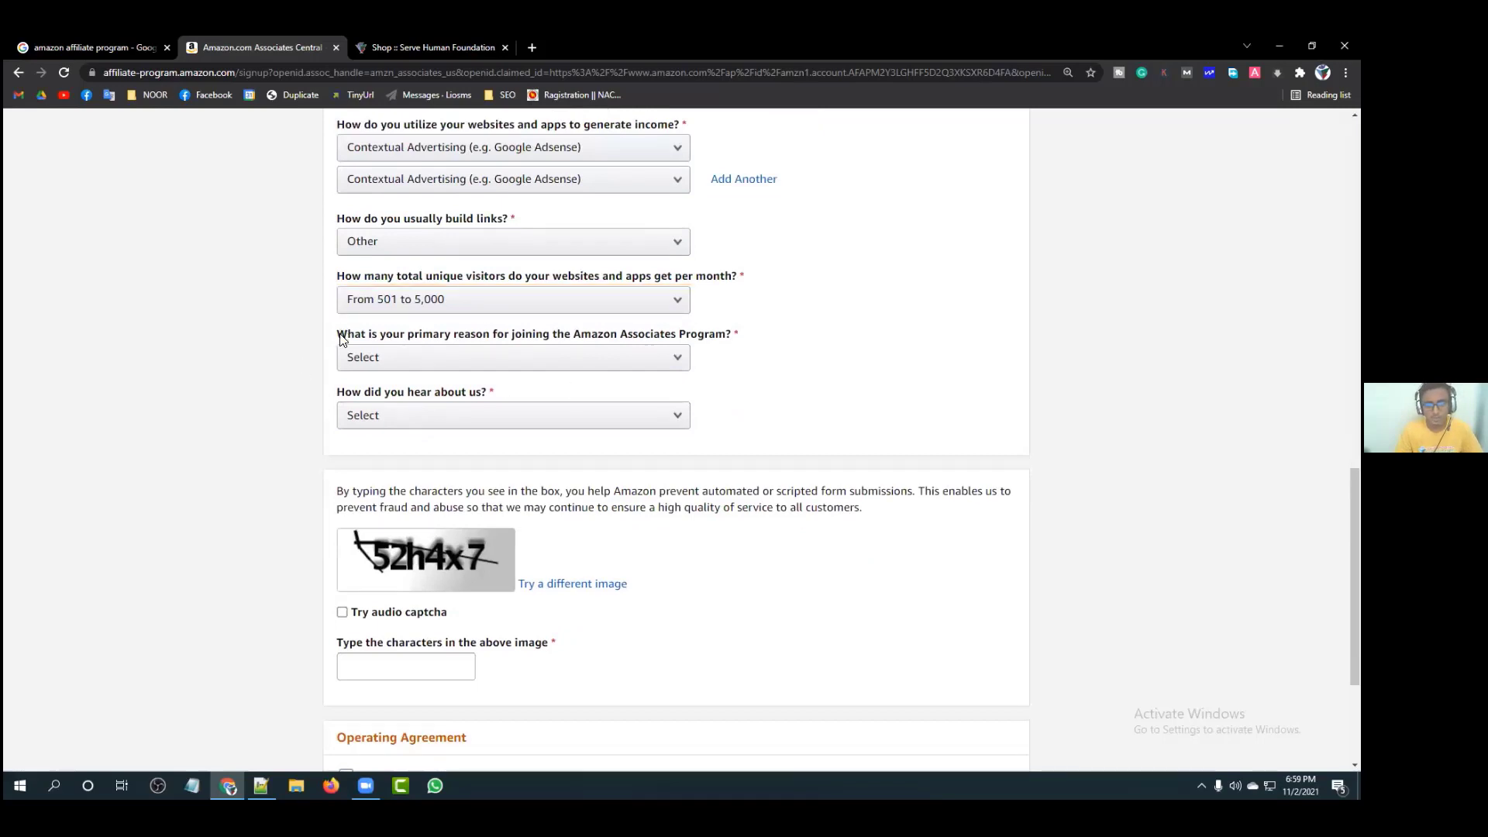
left_click_drag(341, 339, 727, 341)
left_click(727, 341)
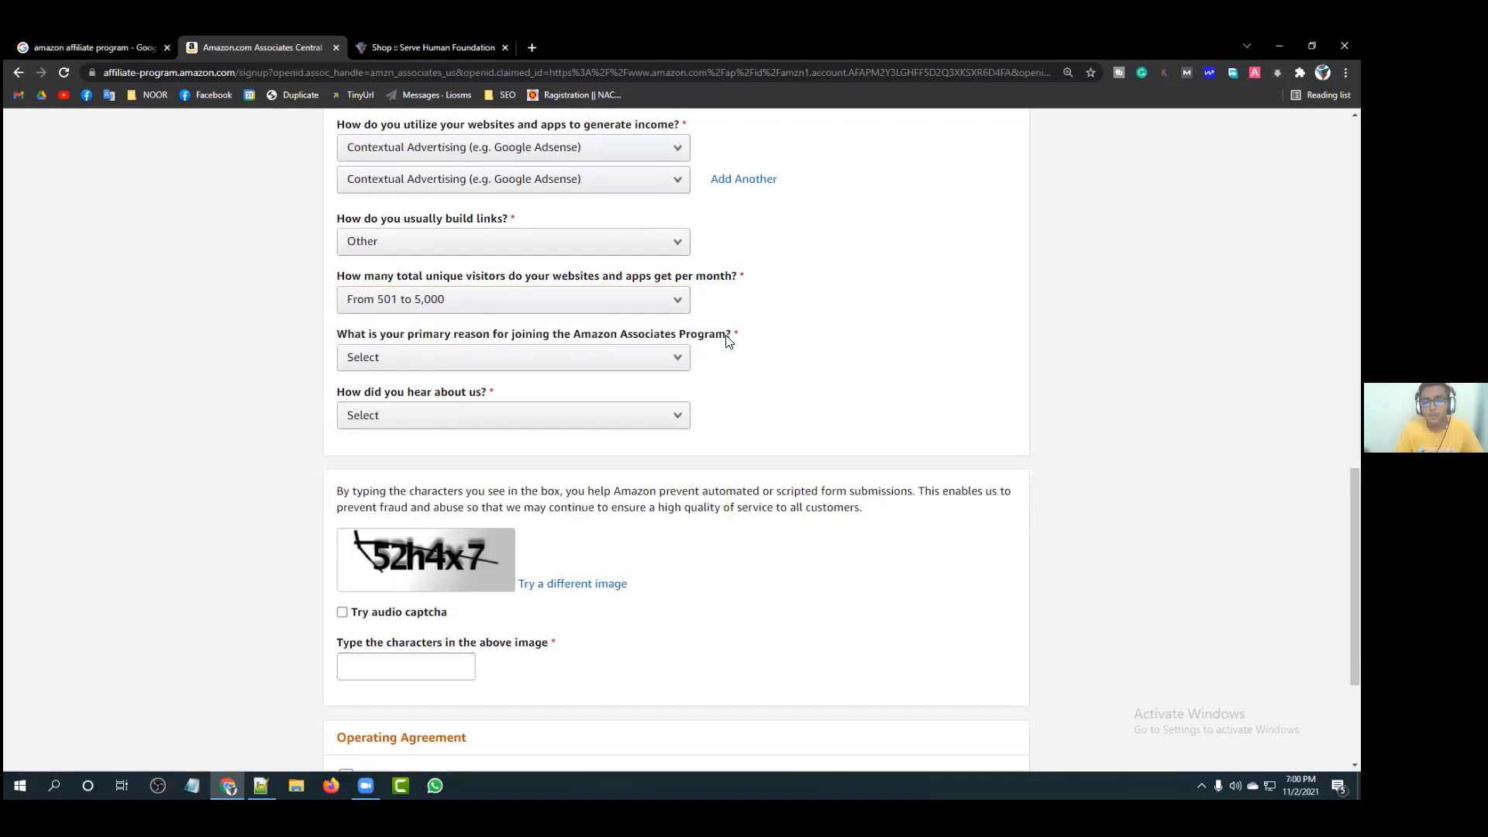
left_click(631, 356)
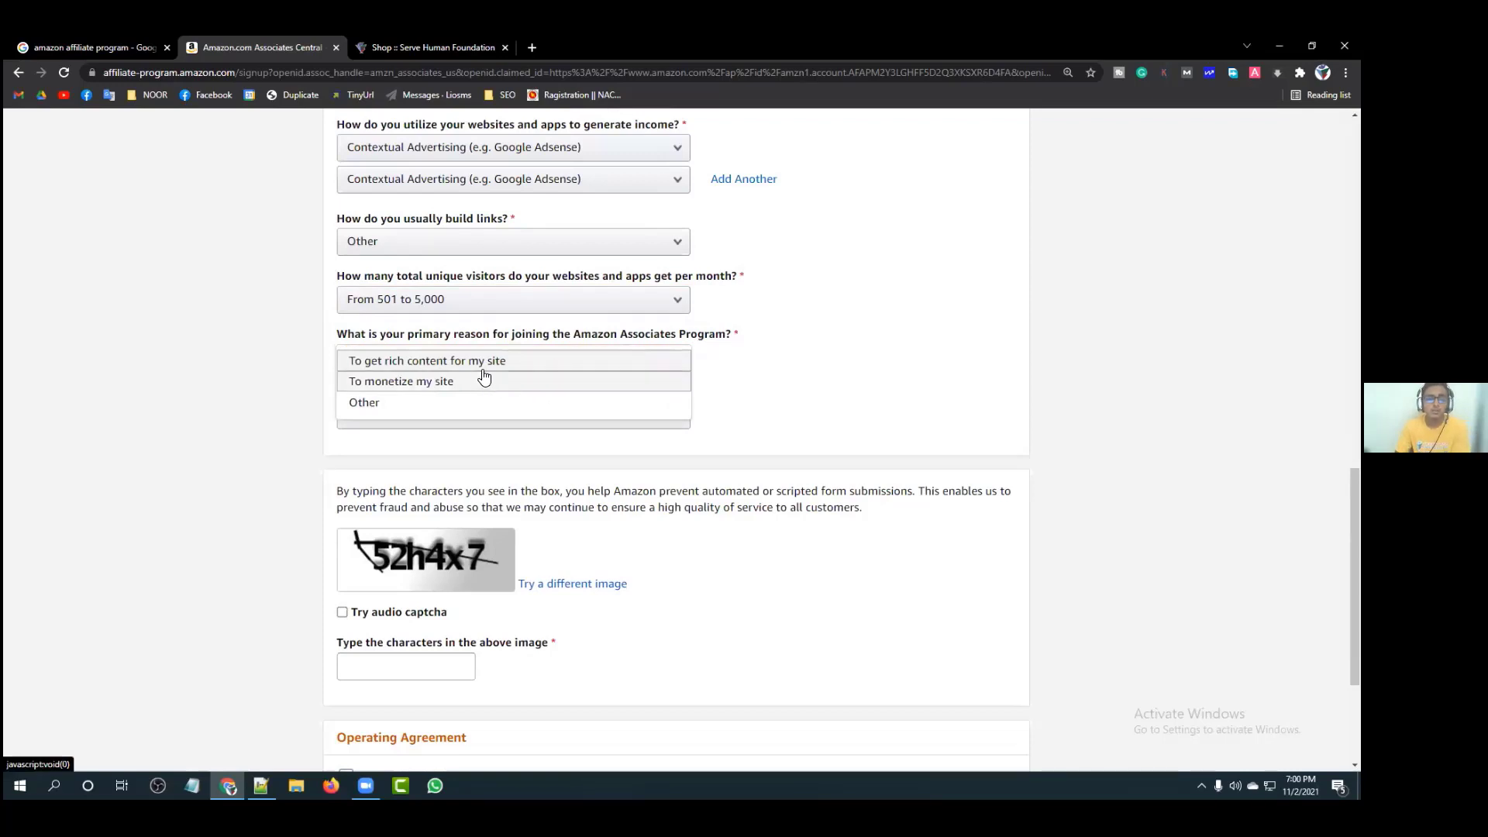
left_click(461, 383)
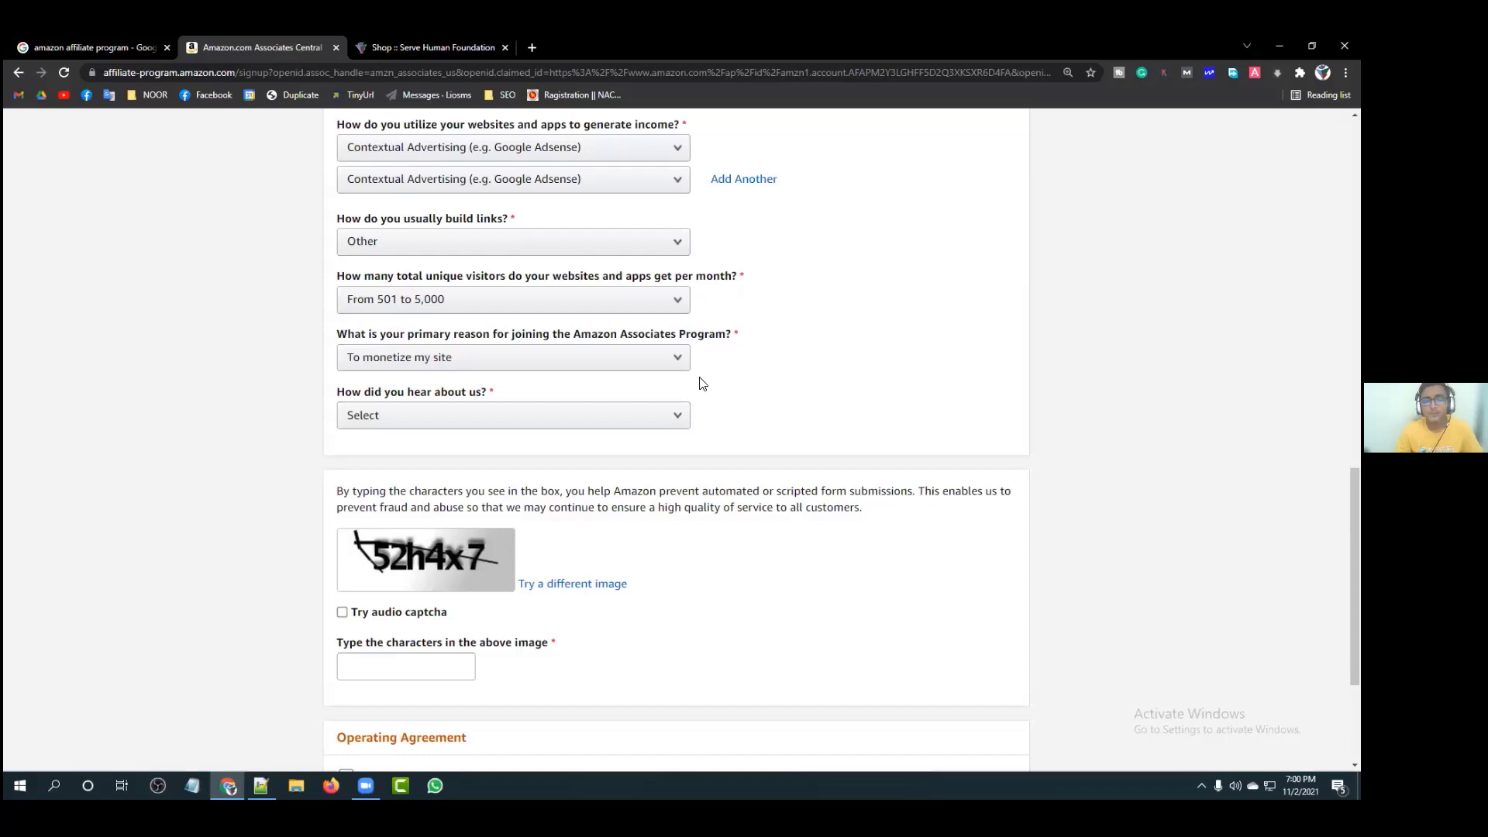
left_click(624, 358)
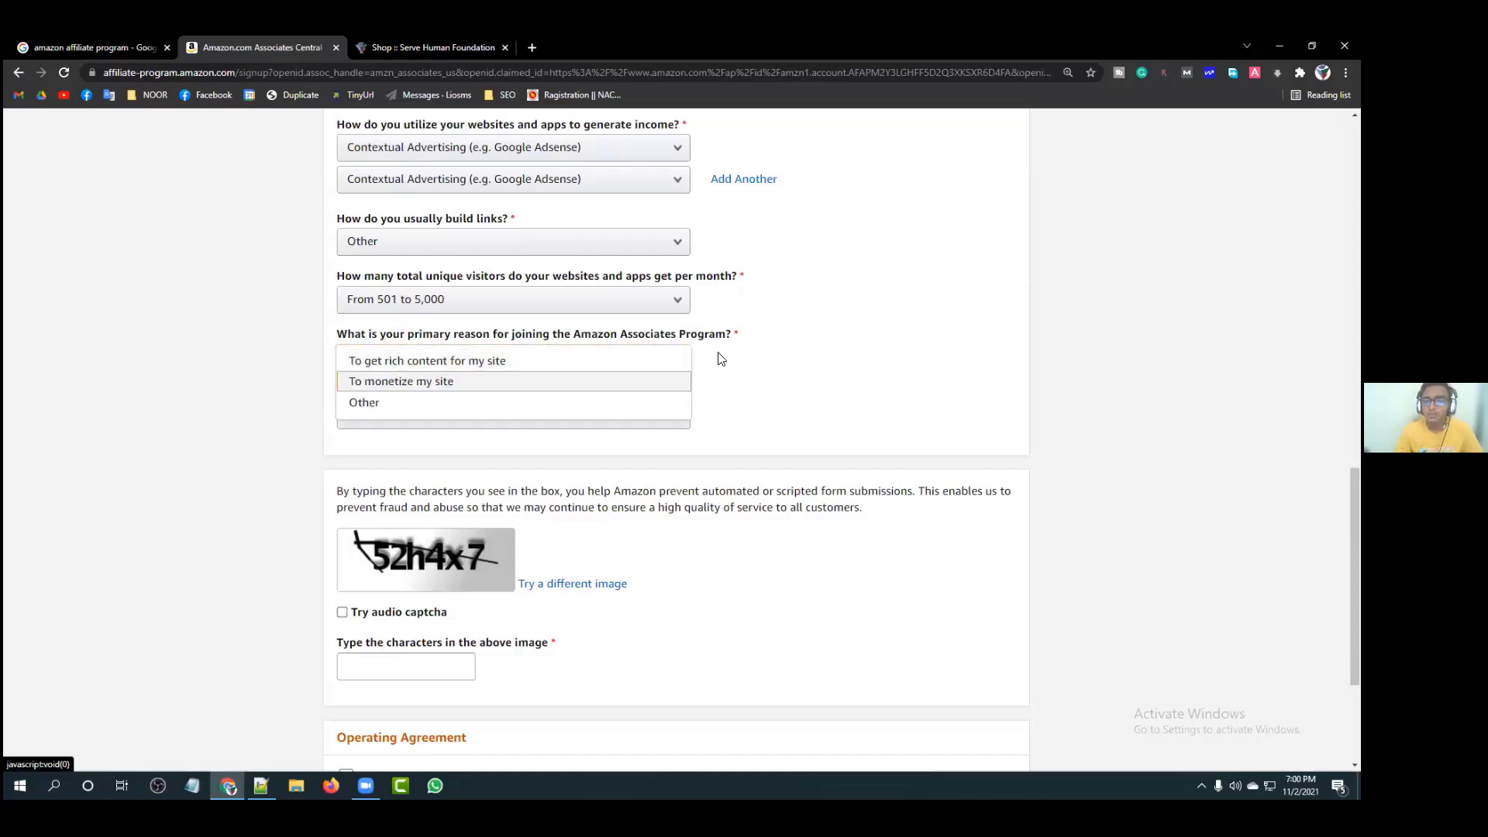
left_click(625, 381)
Step: Answer Online Search for how you heard about the program
scroll(542, 349, "down", 1)
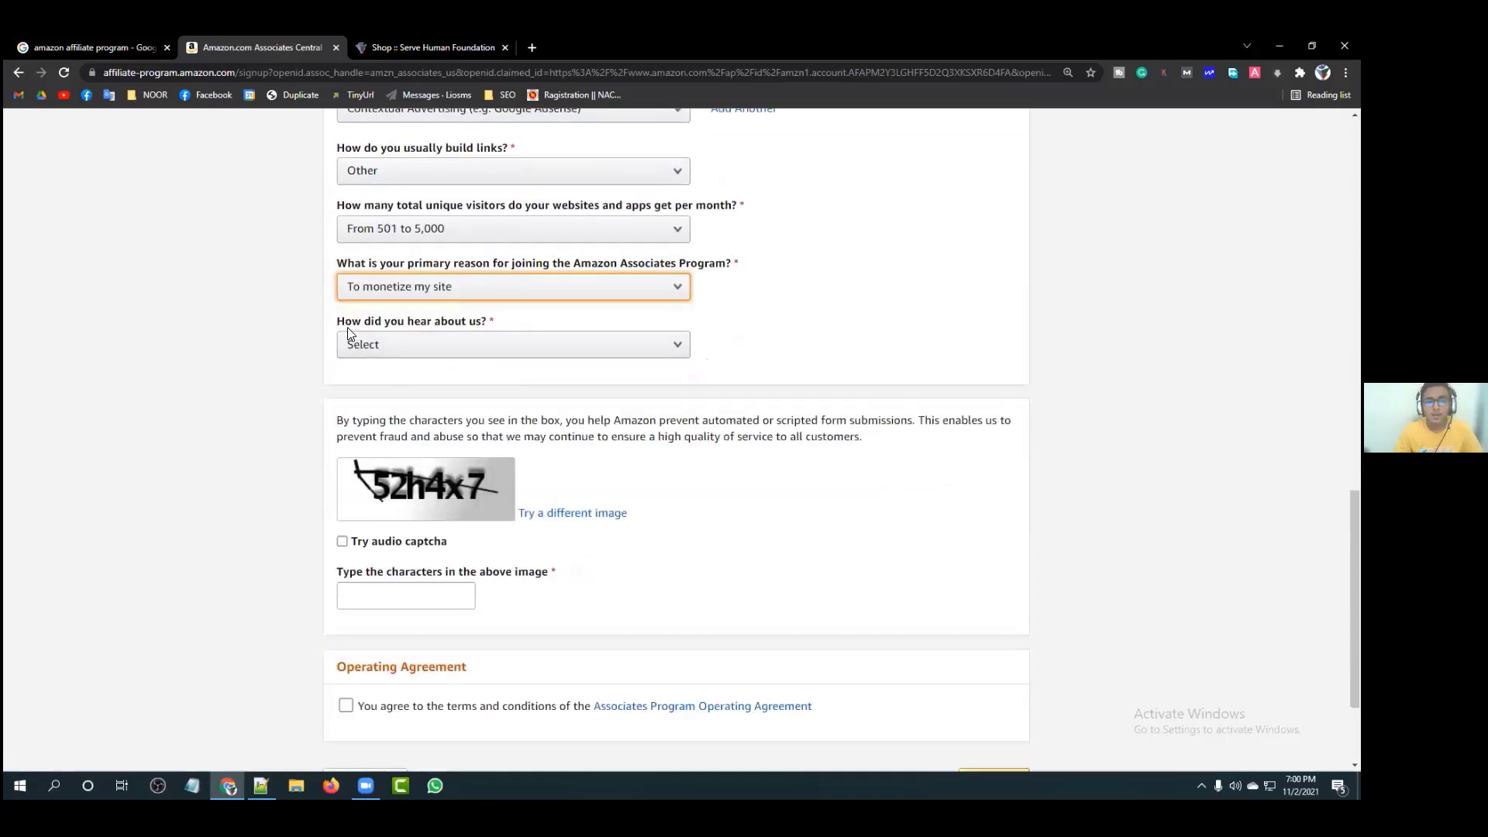
left_click_drag(337, 321, 474, 323)
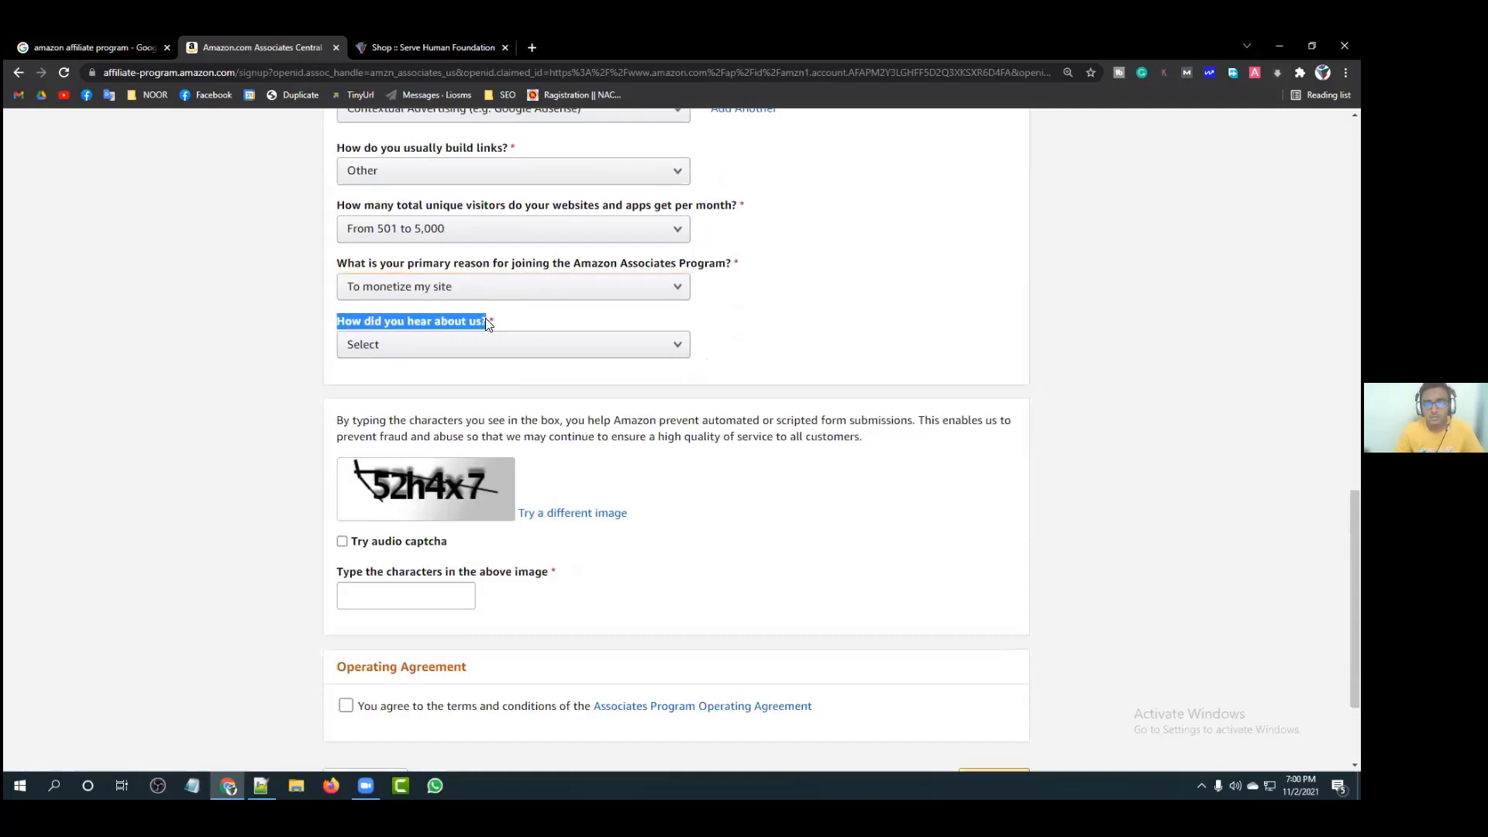
left_click(486, 322)
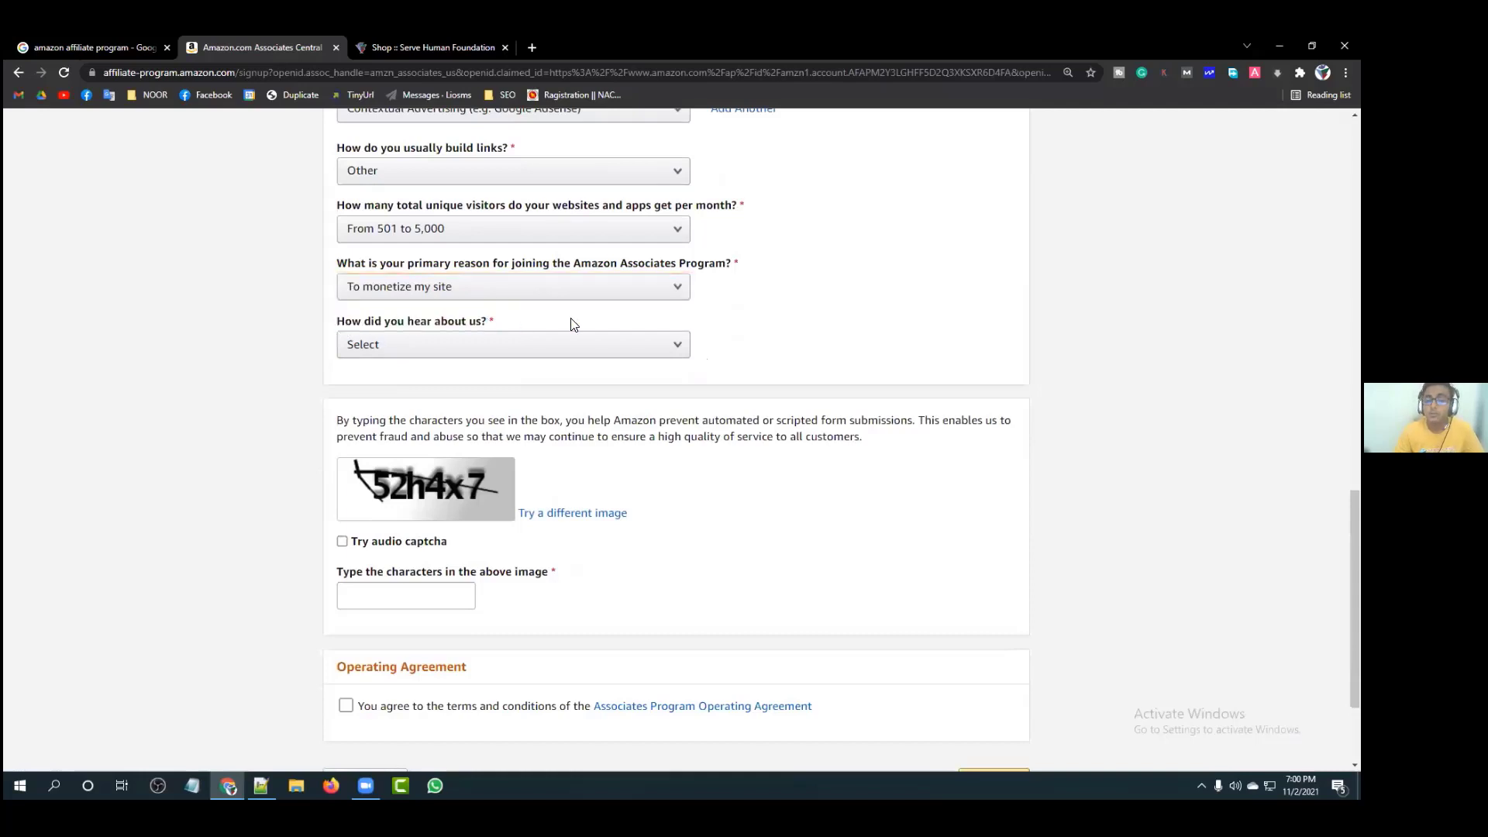
left_click(654, 347)
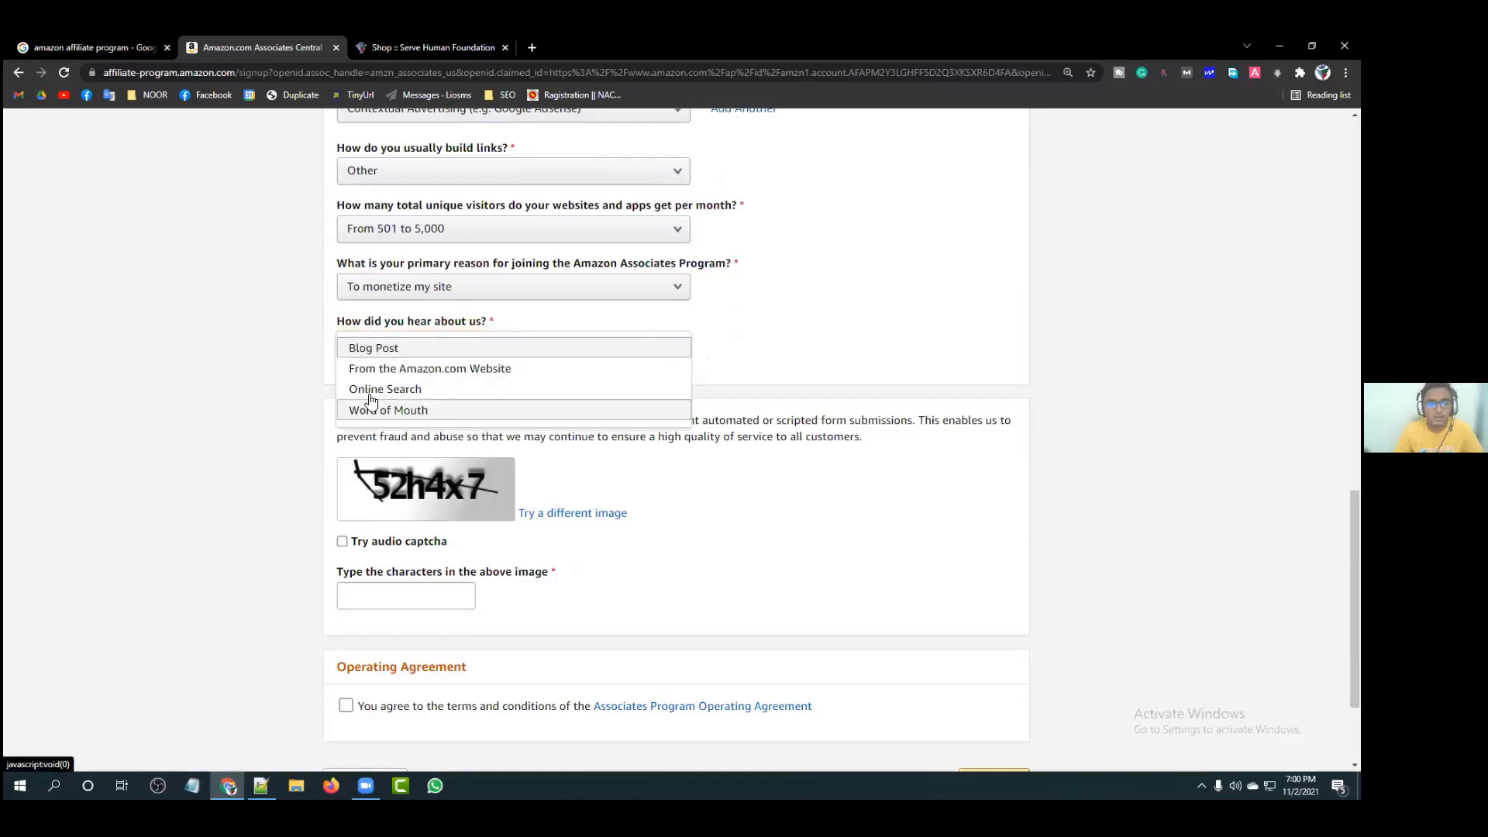
left_click(432, 393)
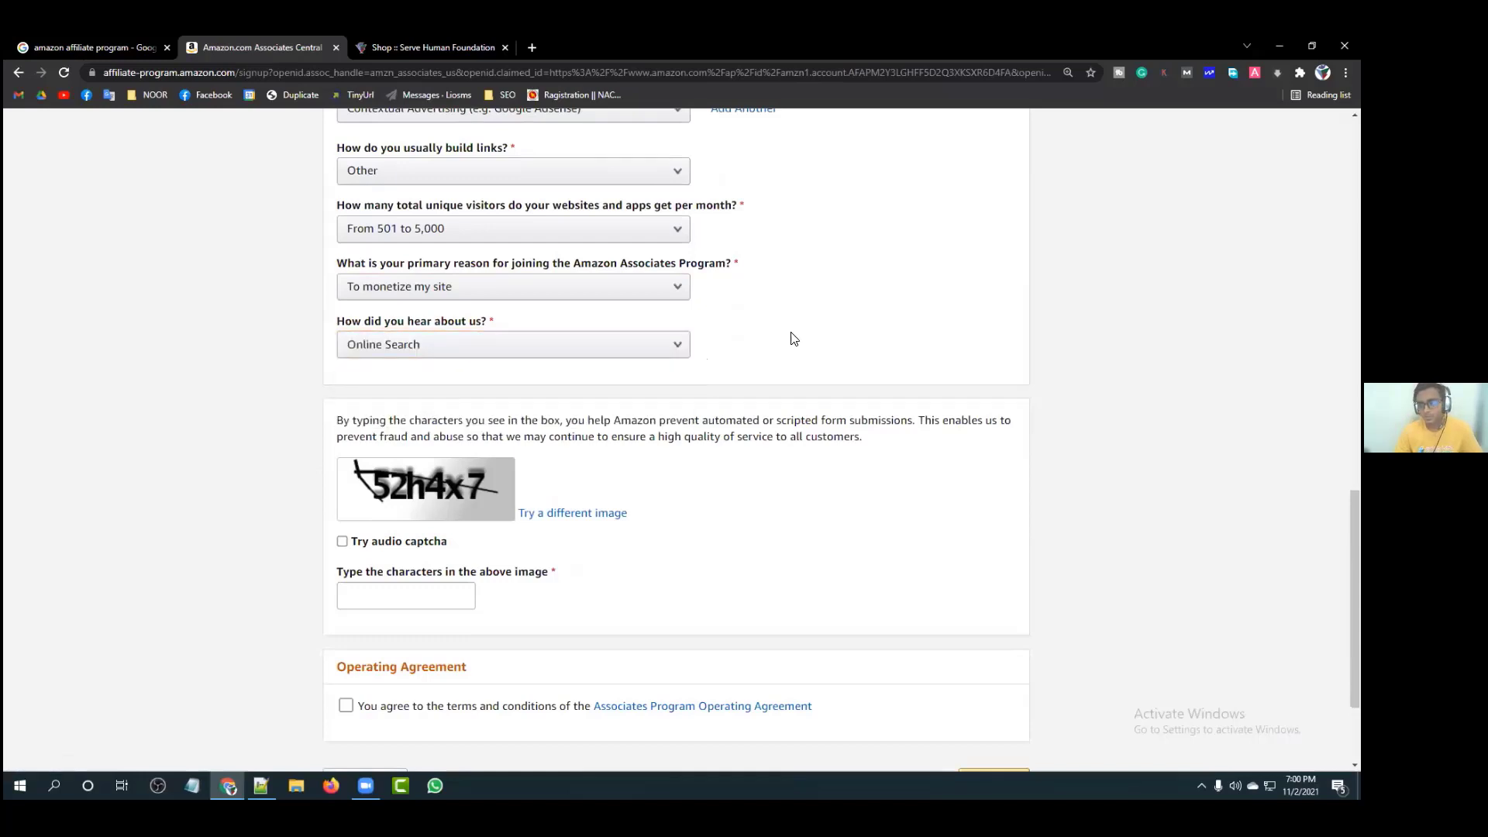
scroll(803, 374, "down", 2)
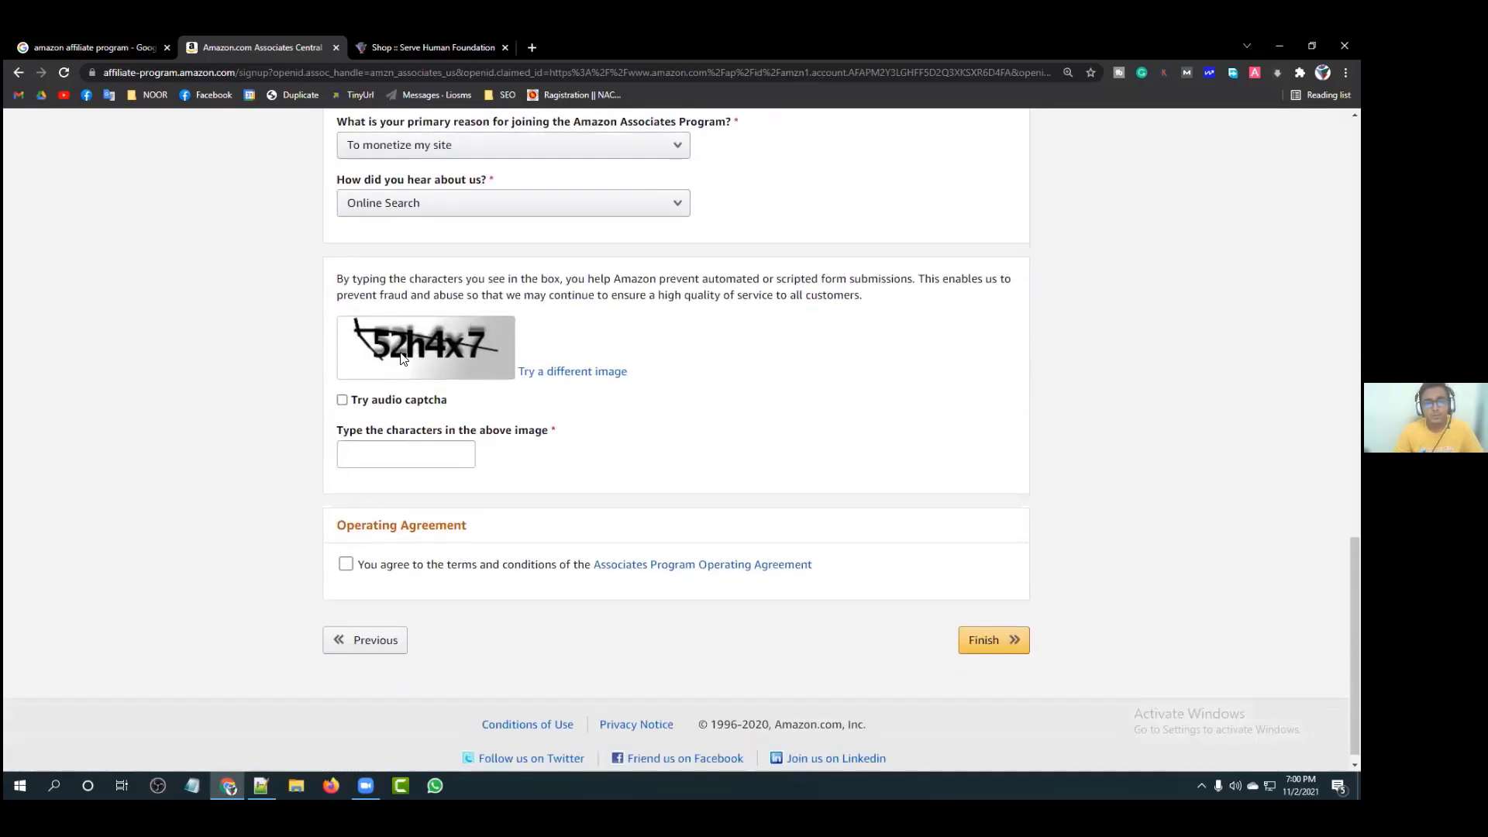
Step: Enter the captcha characters and accept the Associates Program Operating Agreement
left_click(386, 449)
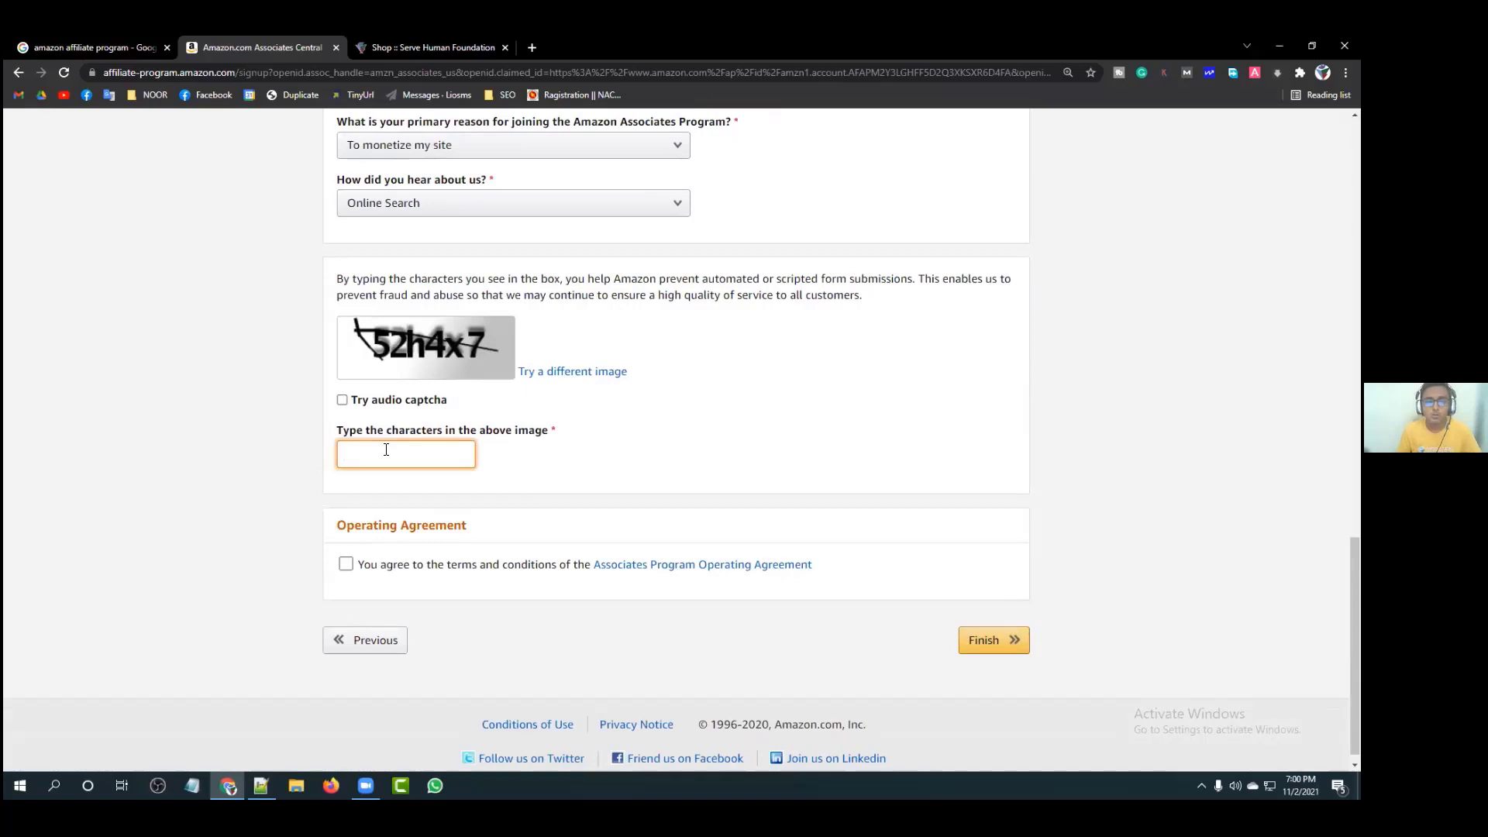
type("5")
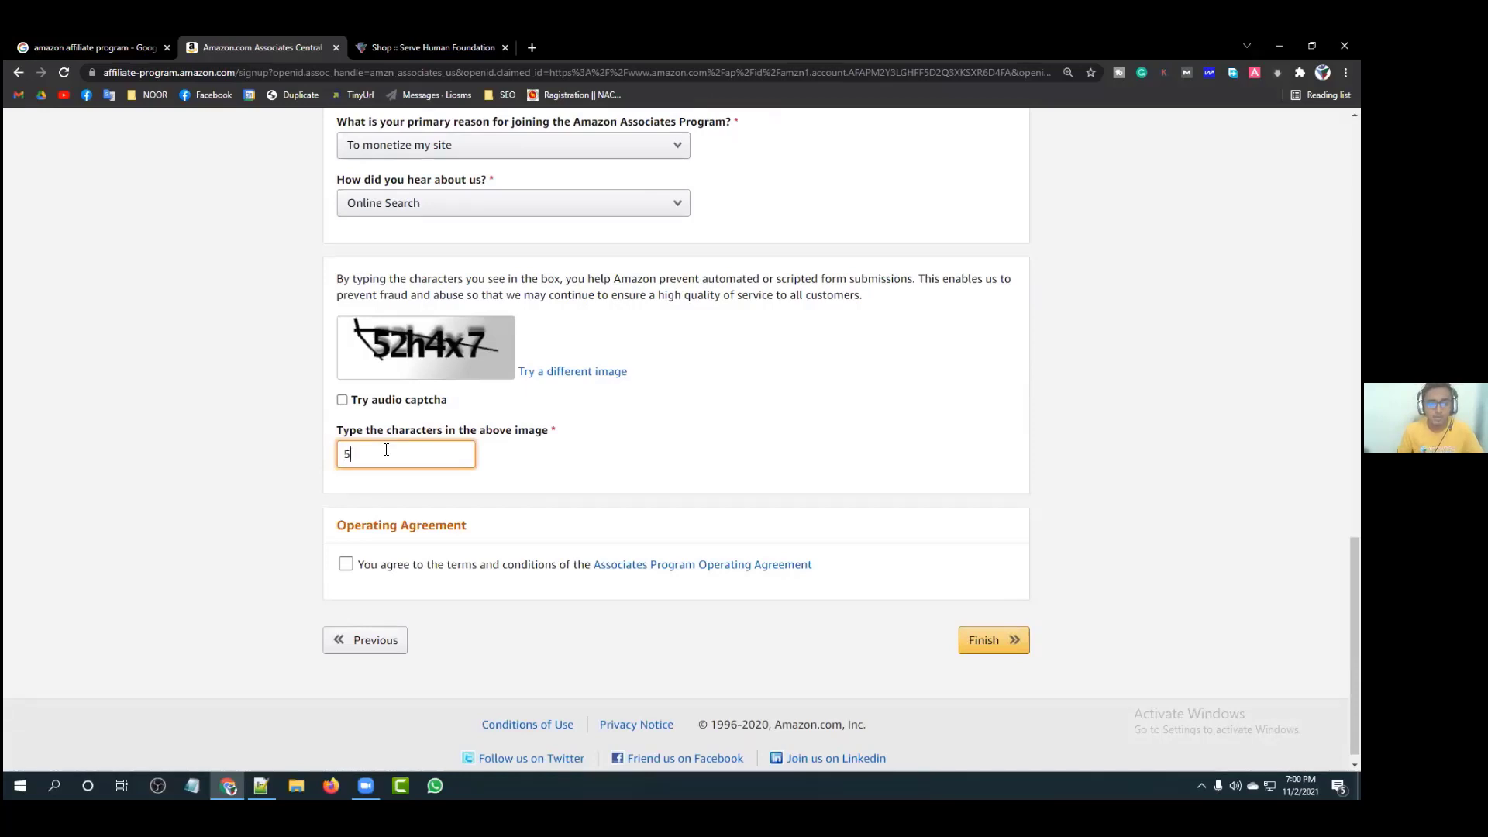
type("2")
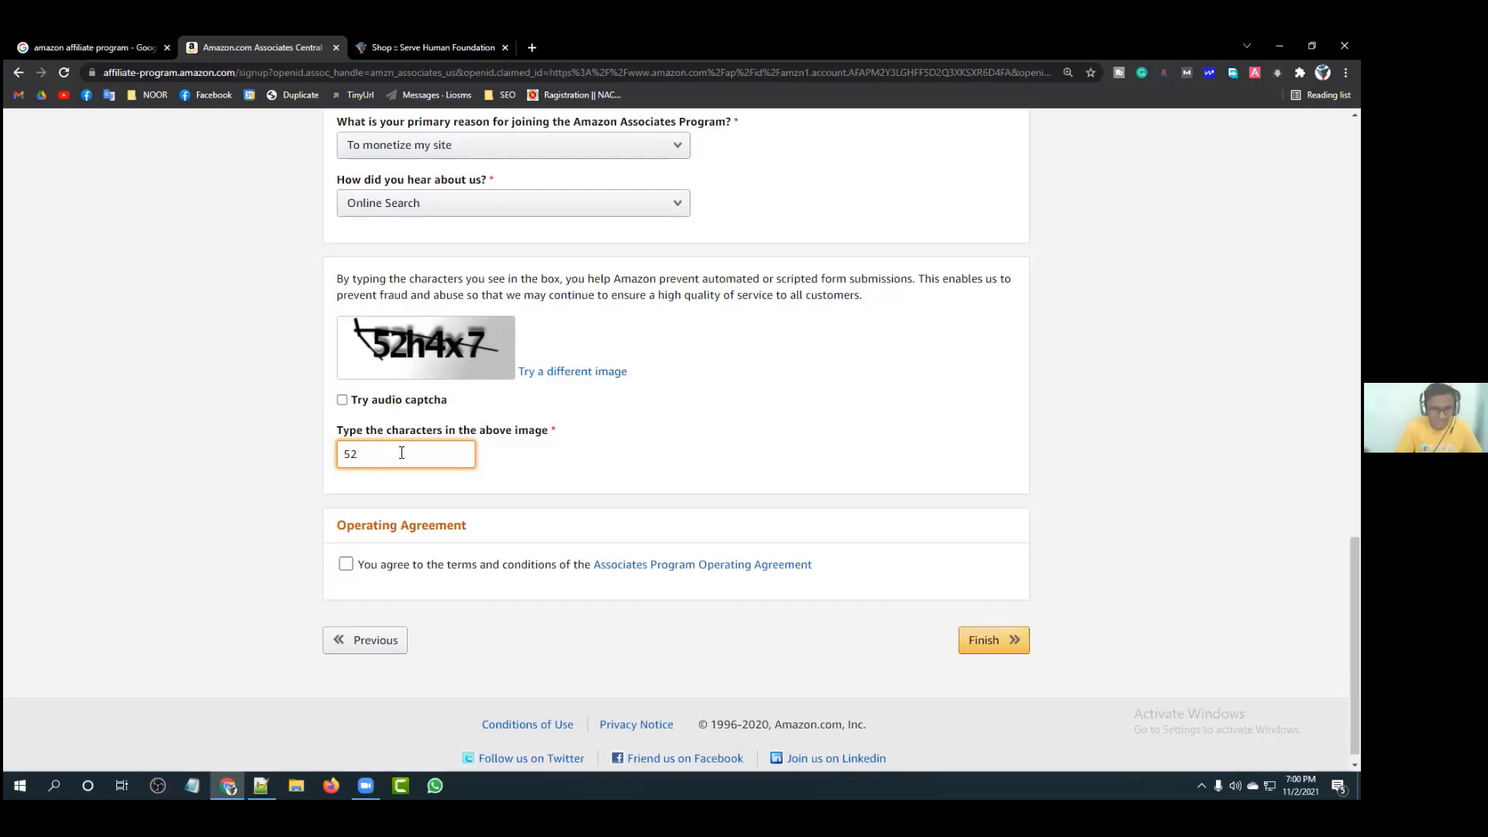
type("h4")
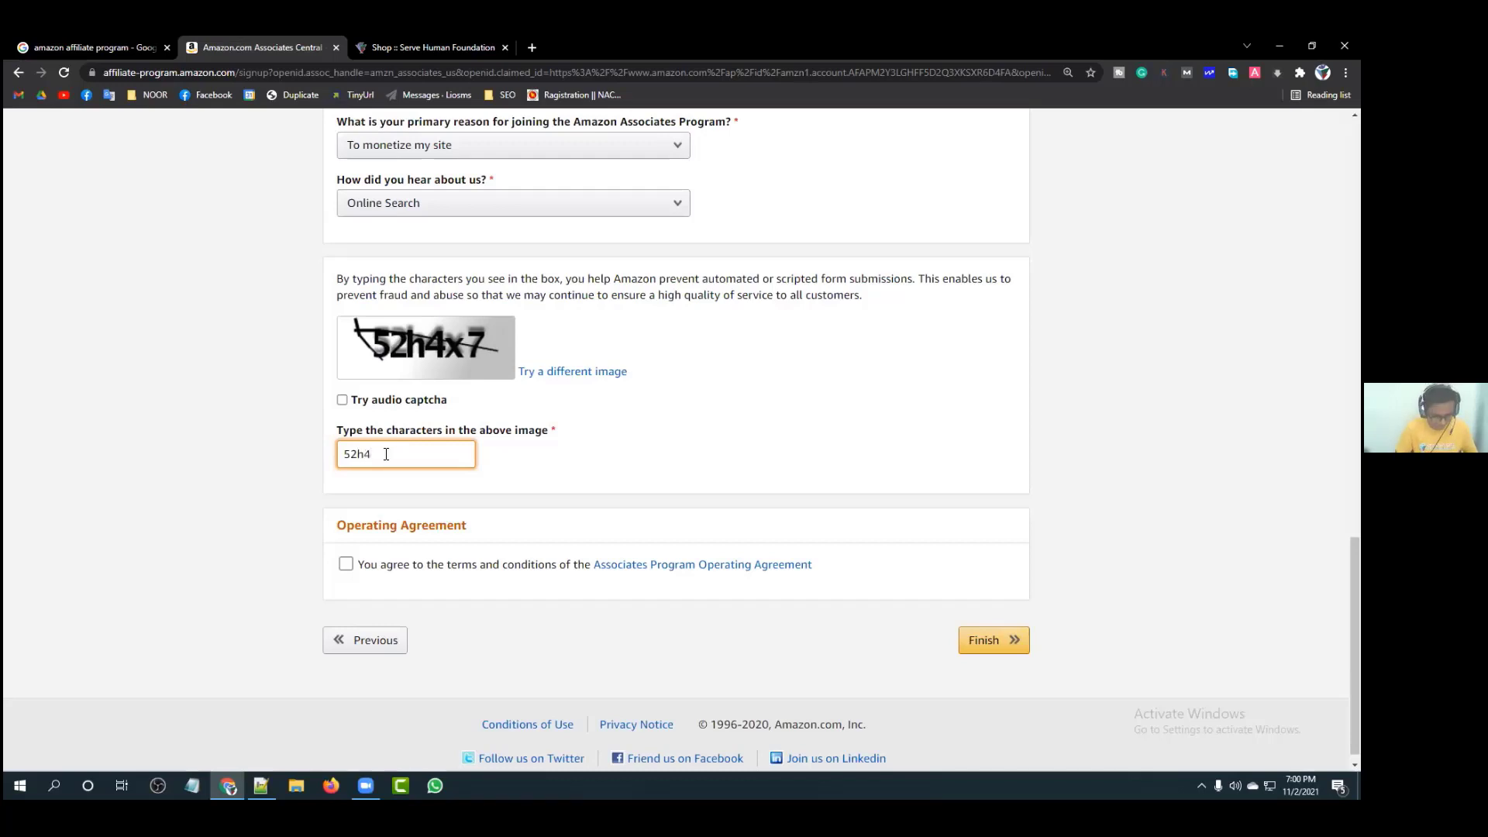
type("x")
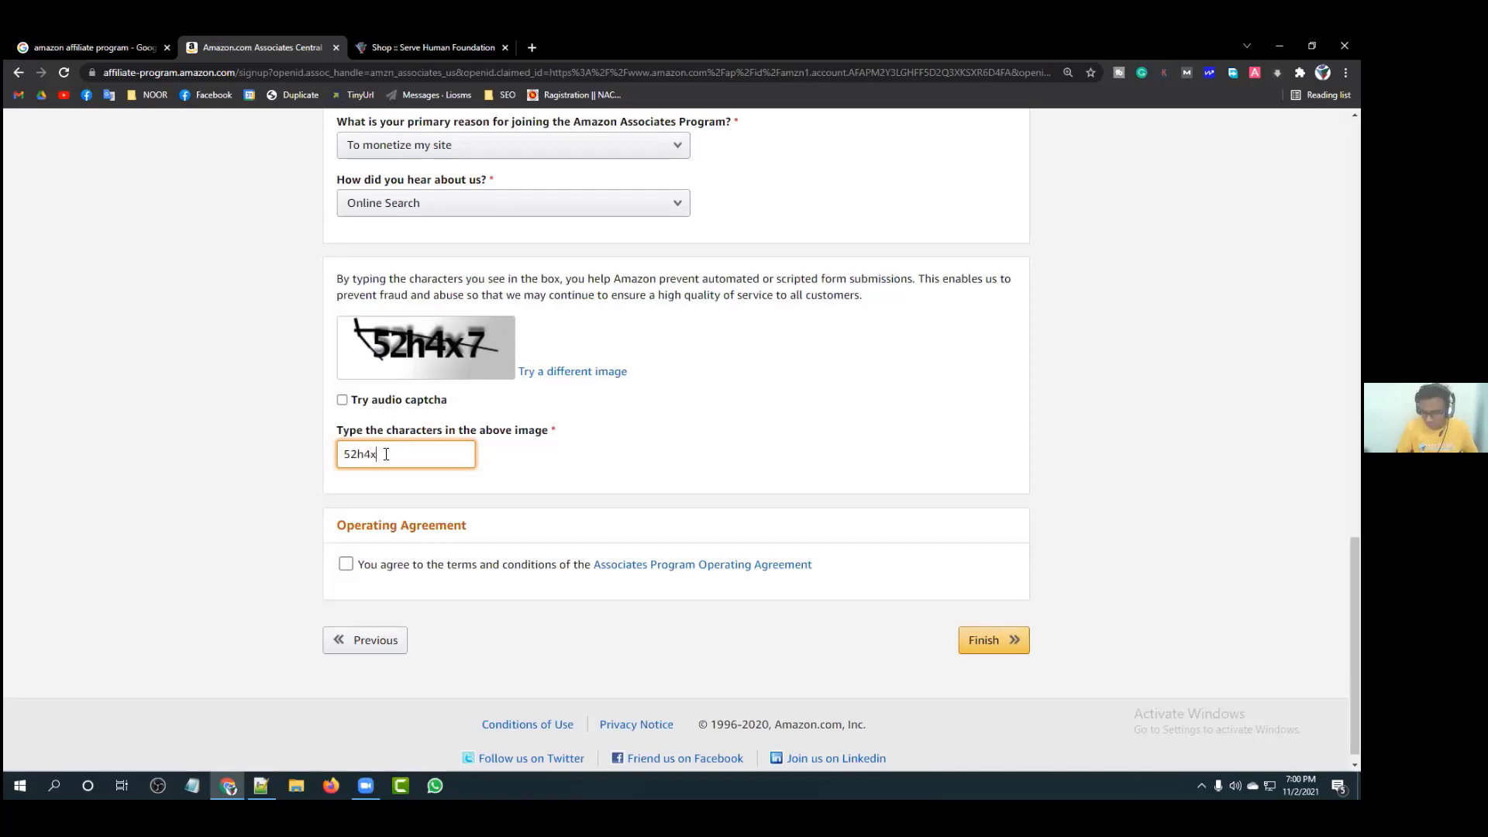
type("7")
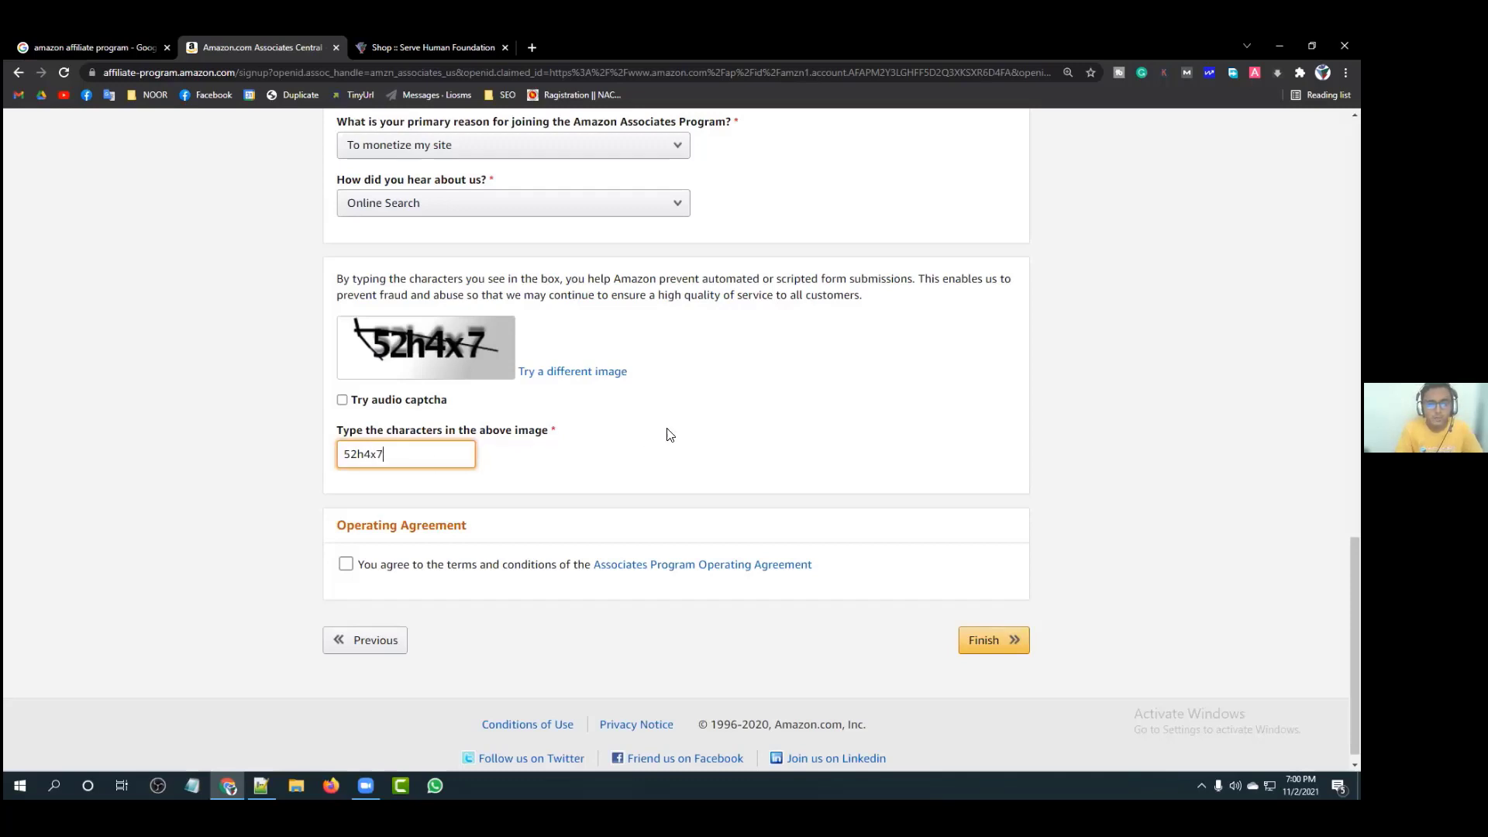
scroll(670, 433, "down", 1)
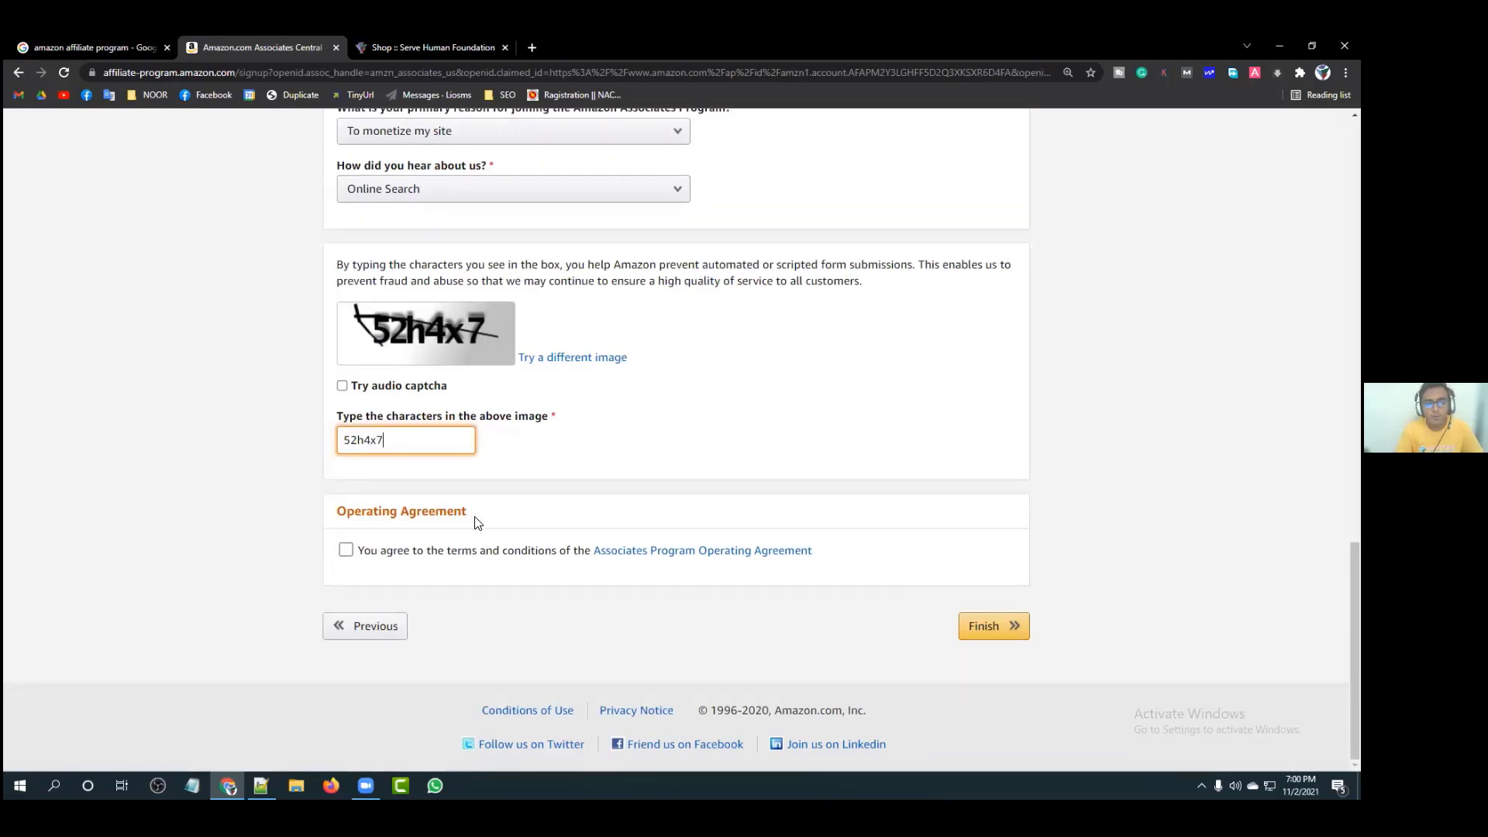
left_click(381, 555)
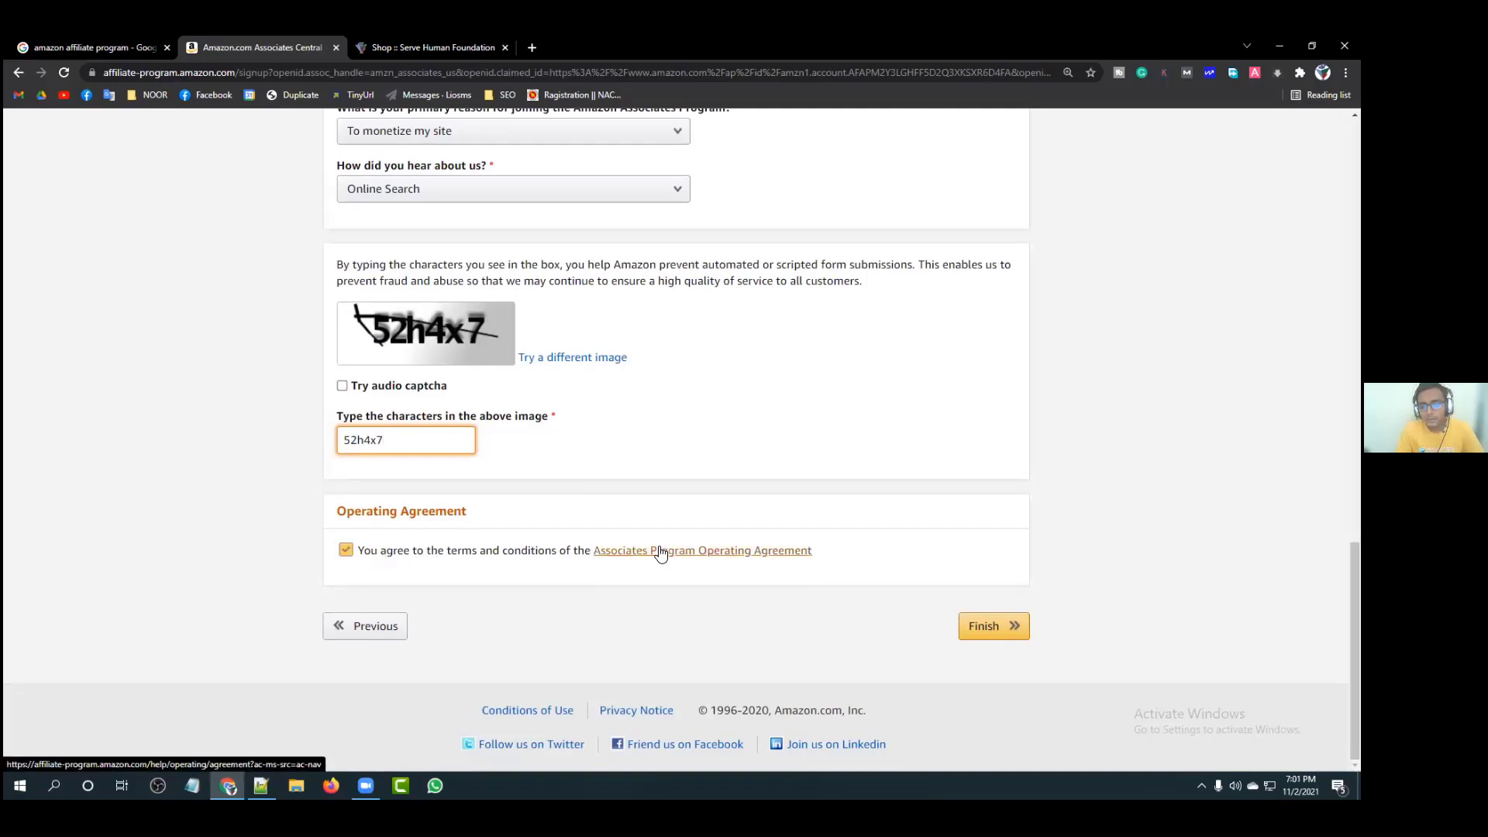
left_click(365, 556)
left_click(372, 547)
left_click(372, 547)
left_click(414, 543)
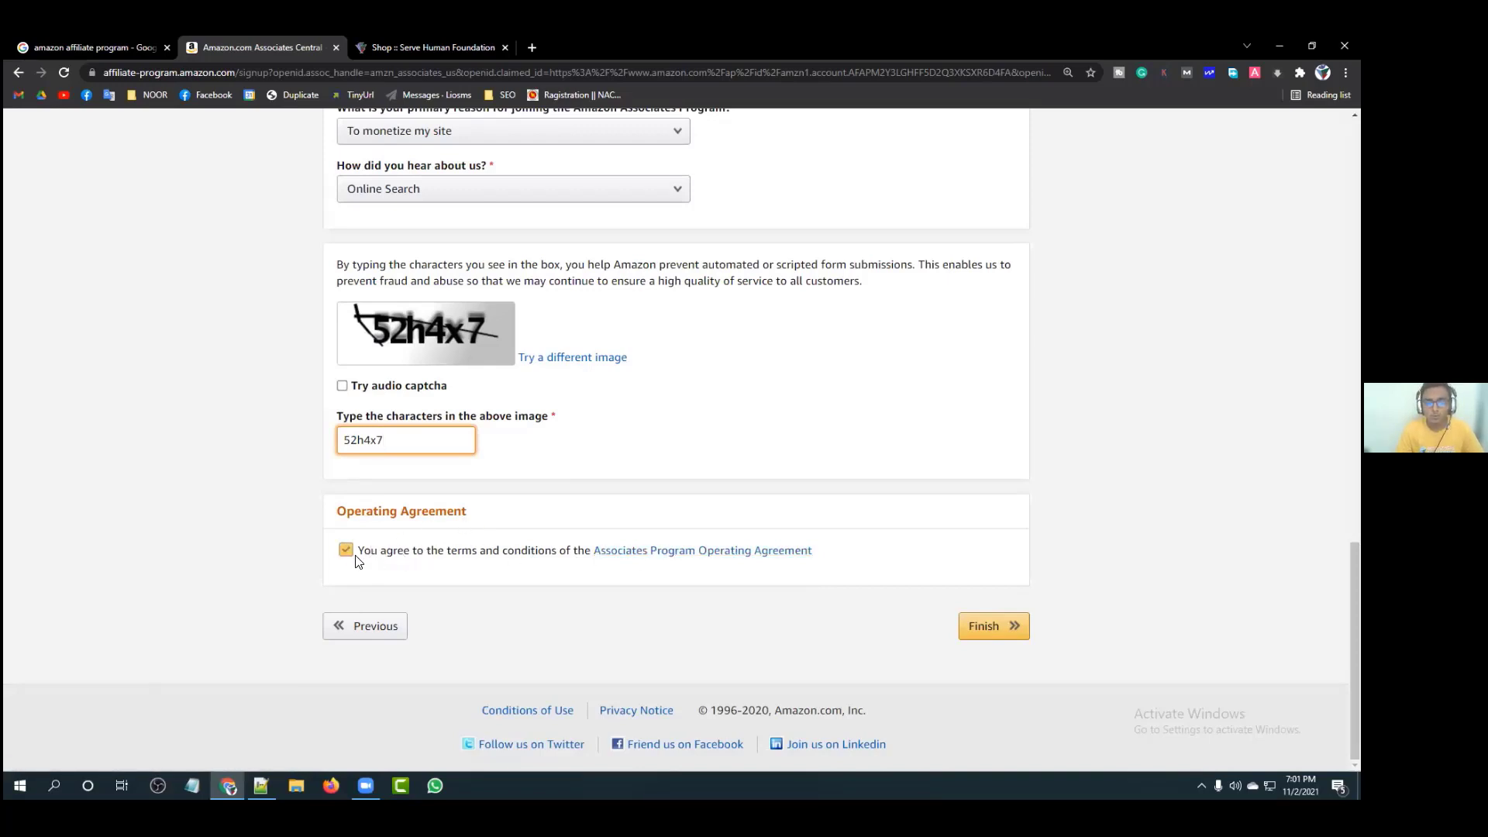
left_click(348, 552)
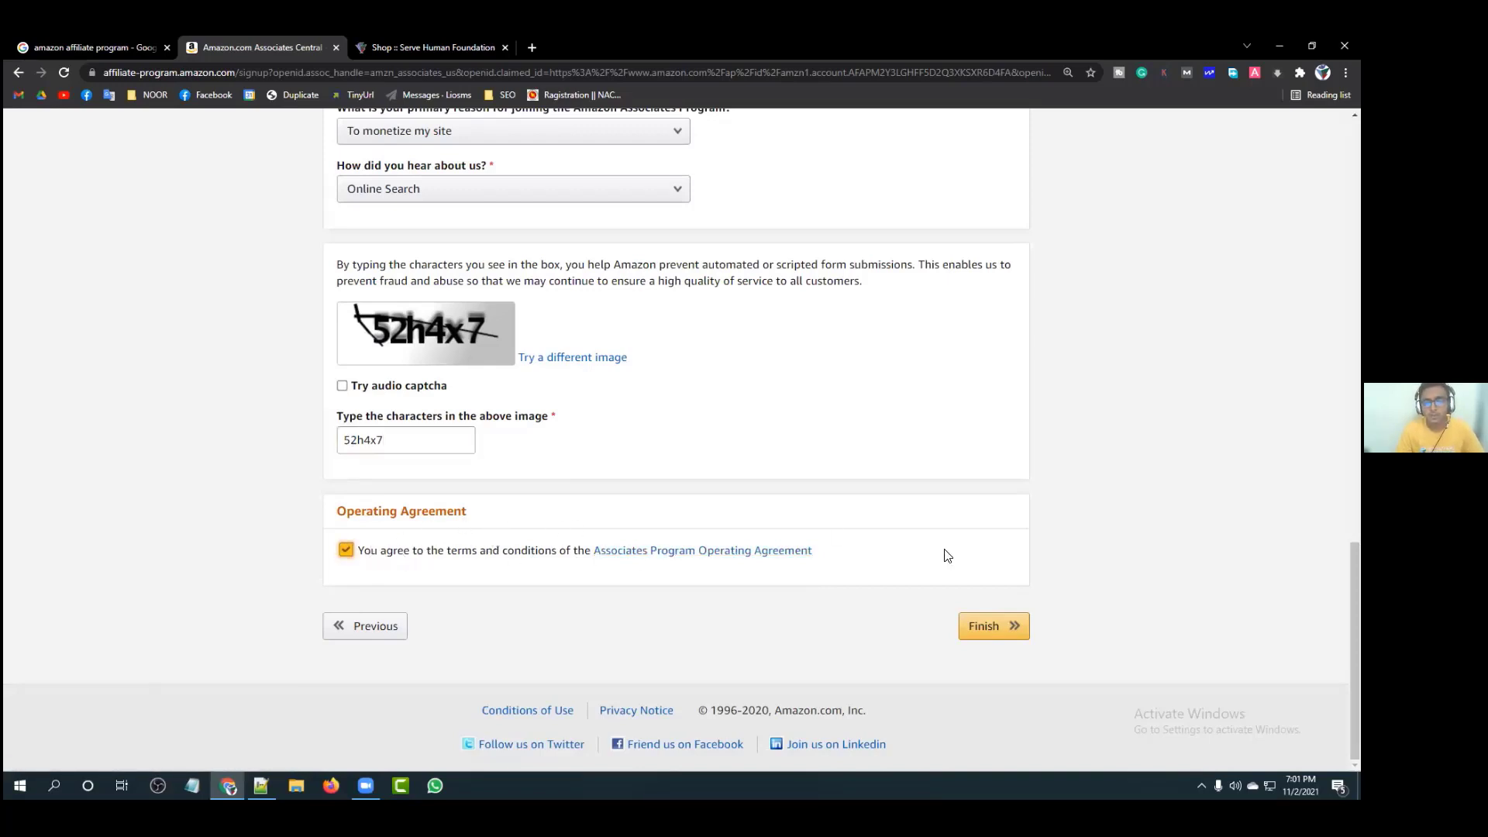
Step: Submit with Finish, enter the refreshed captcha characters, and submit again
left_click(992, 629)
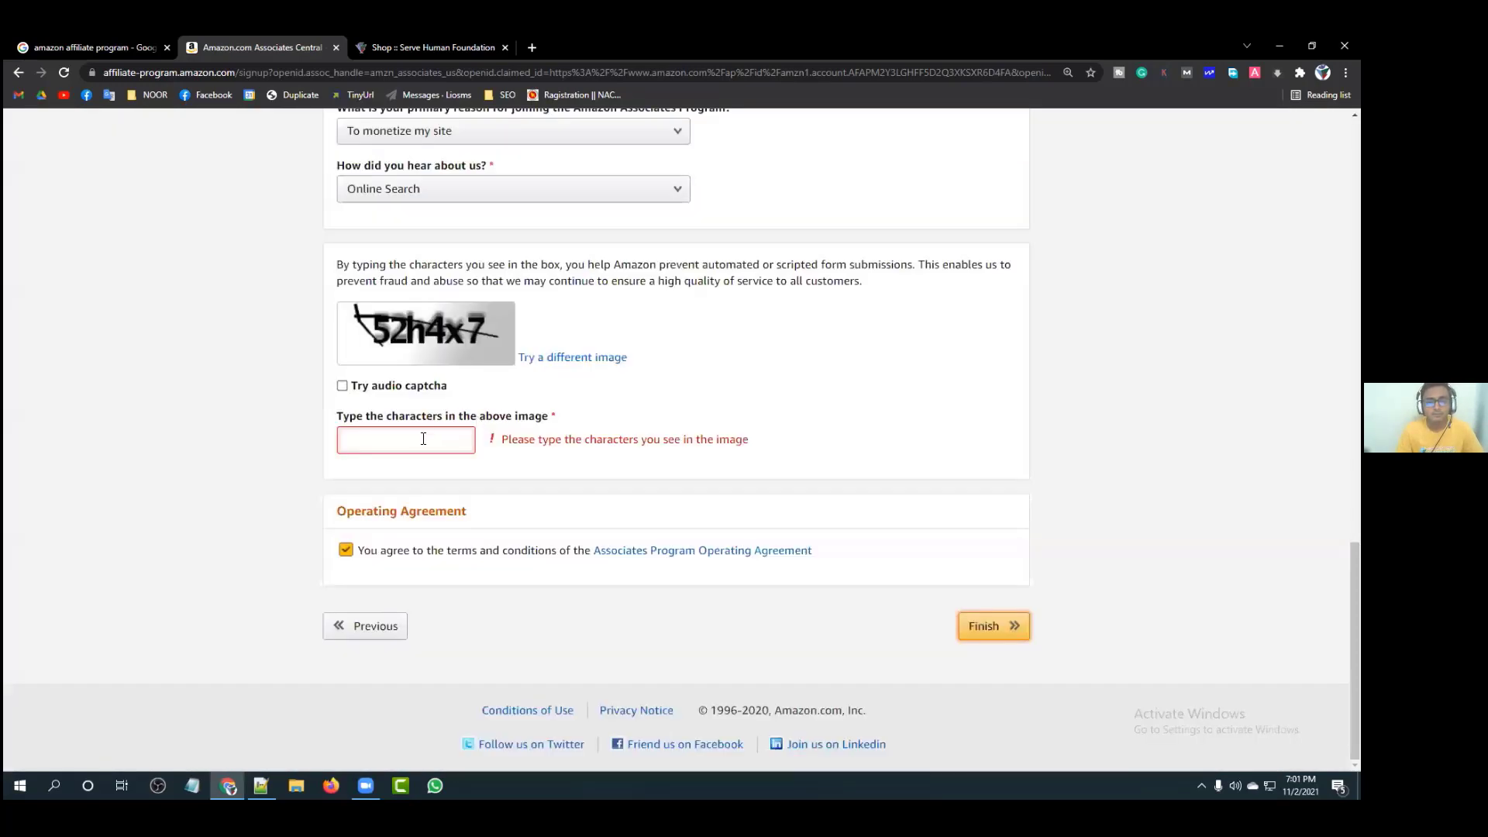
scroll(572, 389, "up", 8)
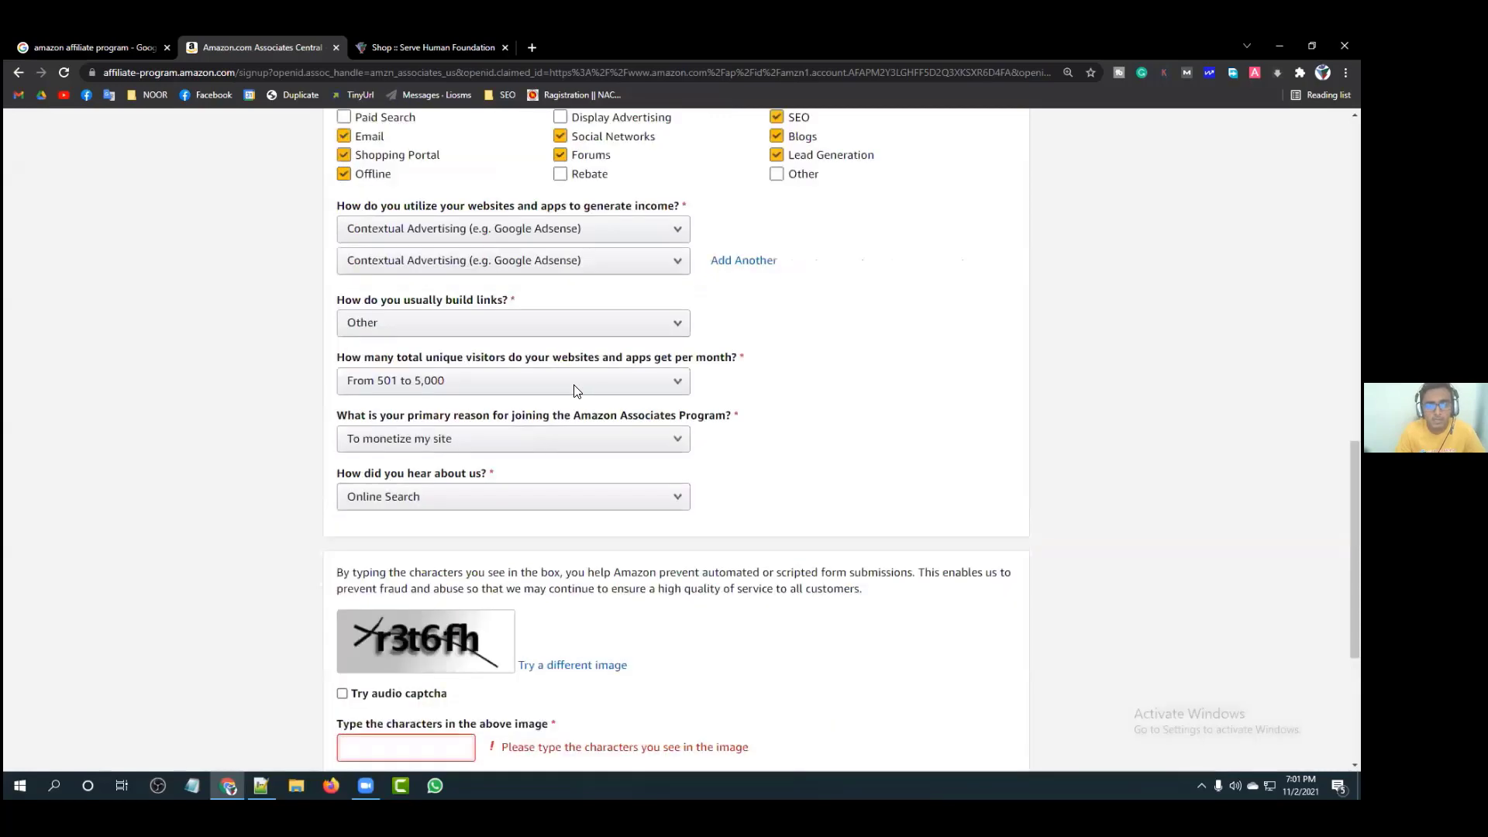
scroll(574, 392, "up", 4)
scroll(574, 391, "down", 11)
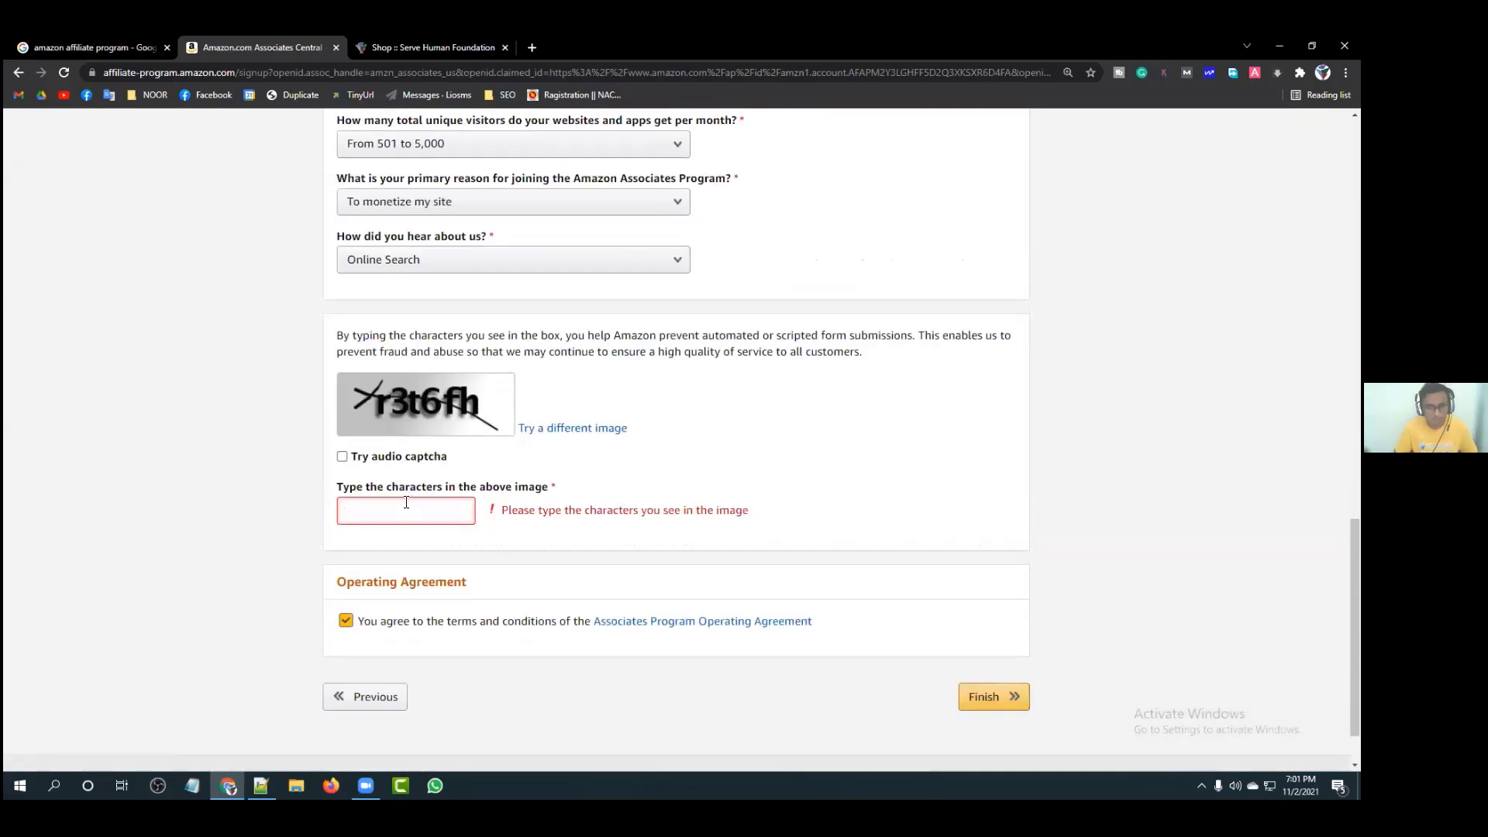
type("r3")
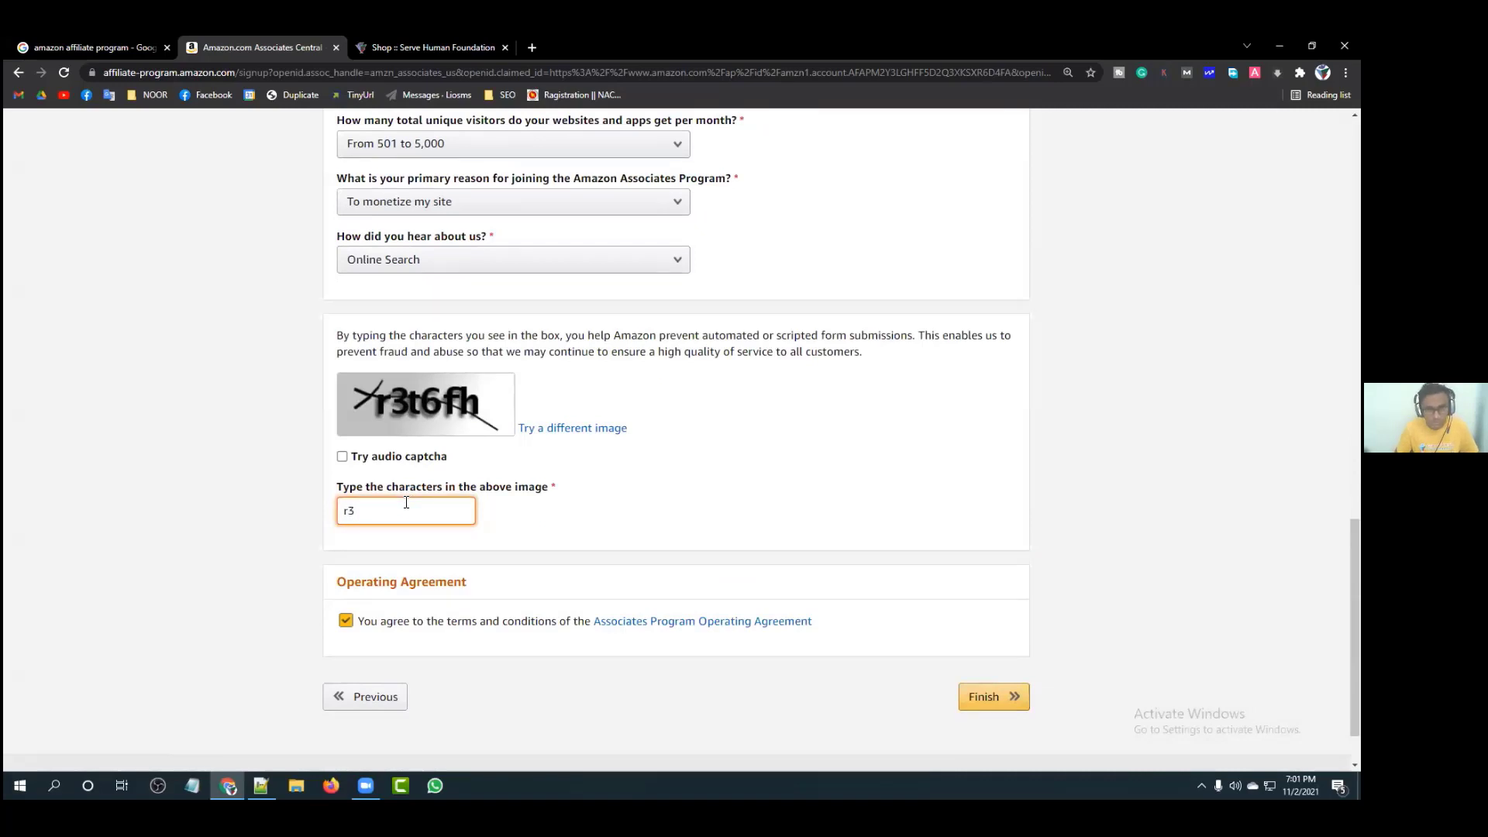
type("t6fh")
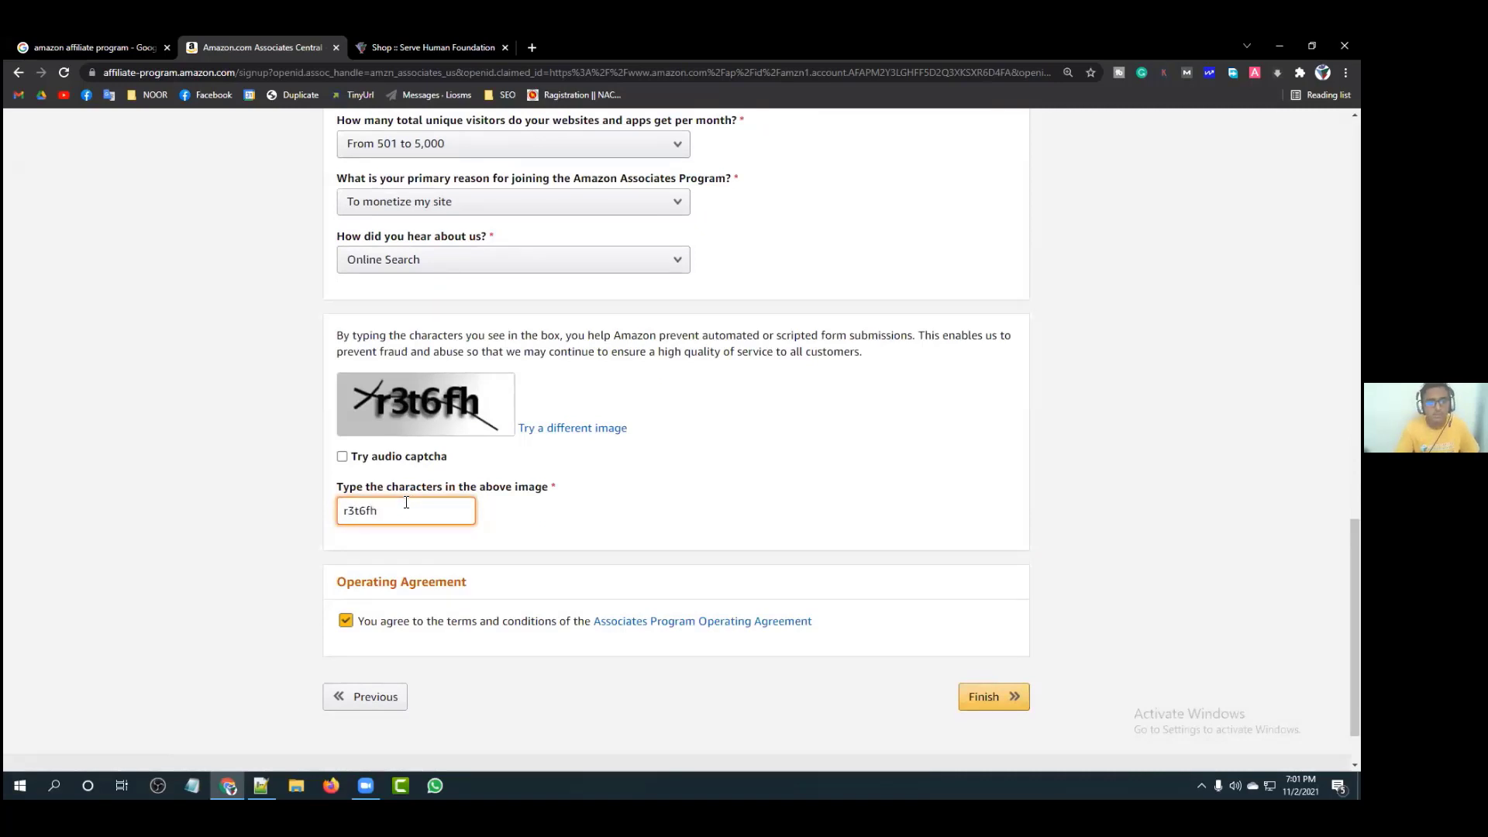
scroll(620, 488, "down", 1)
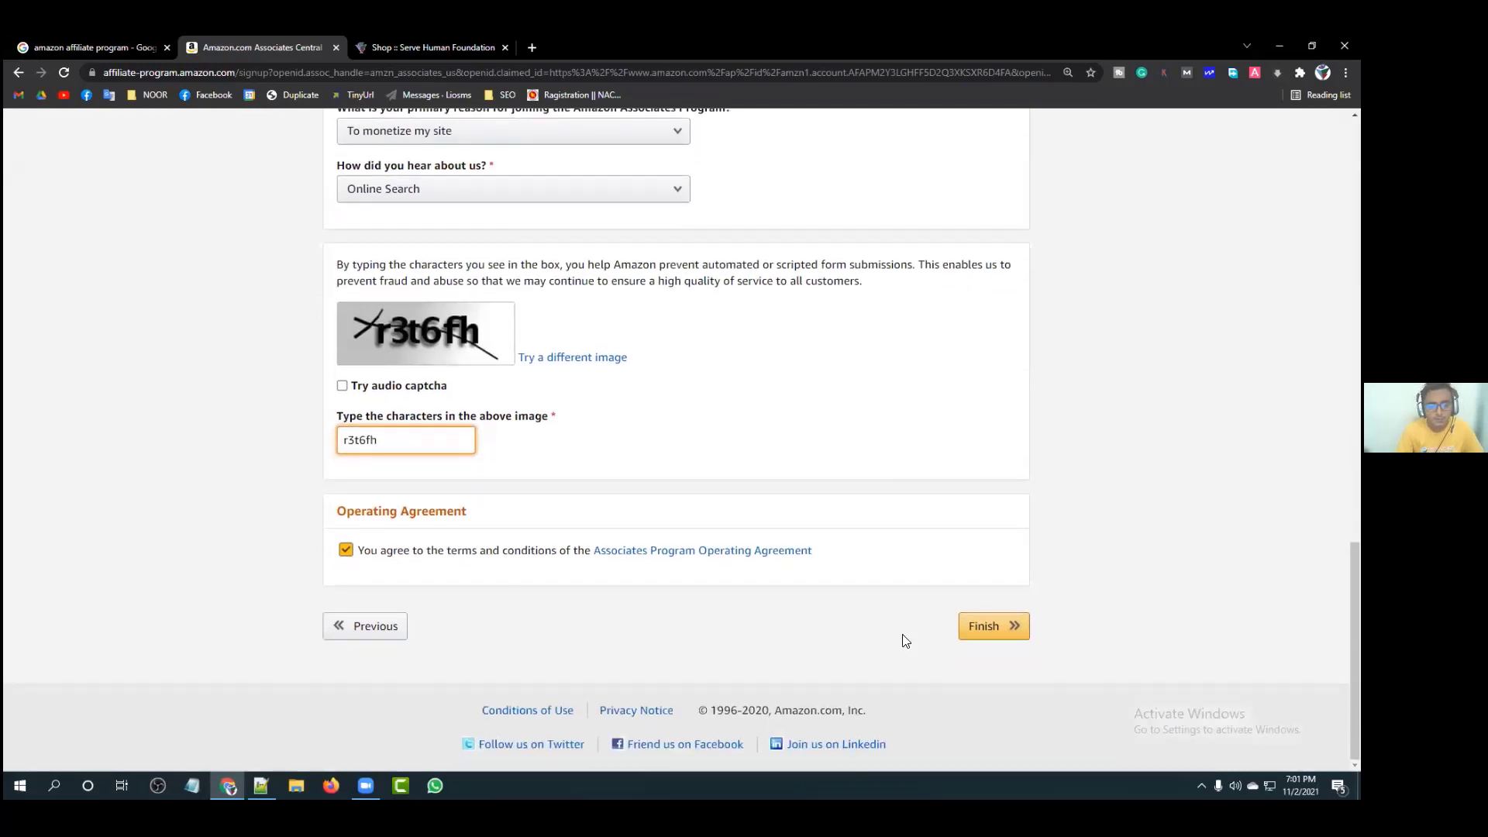
left_click(986, 625)
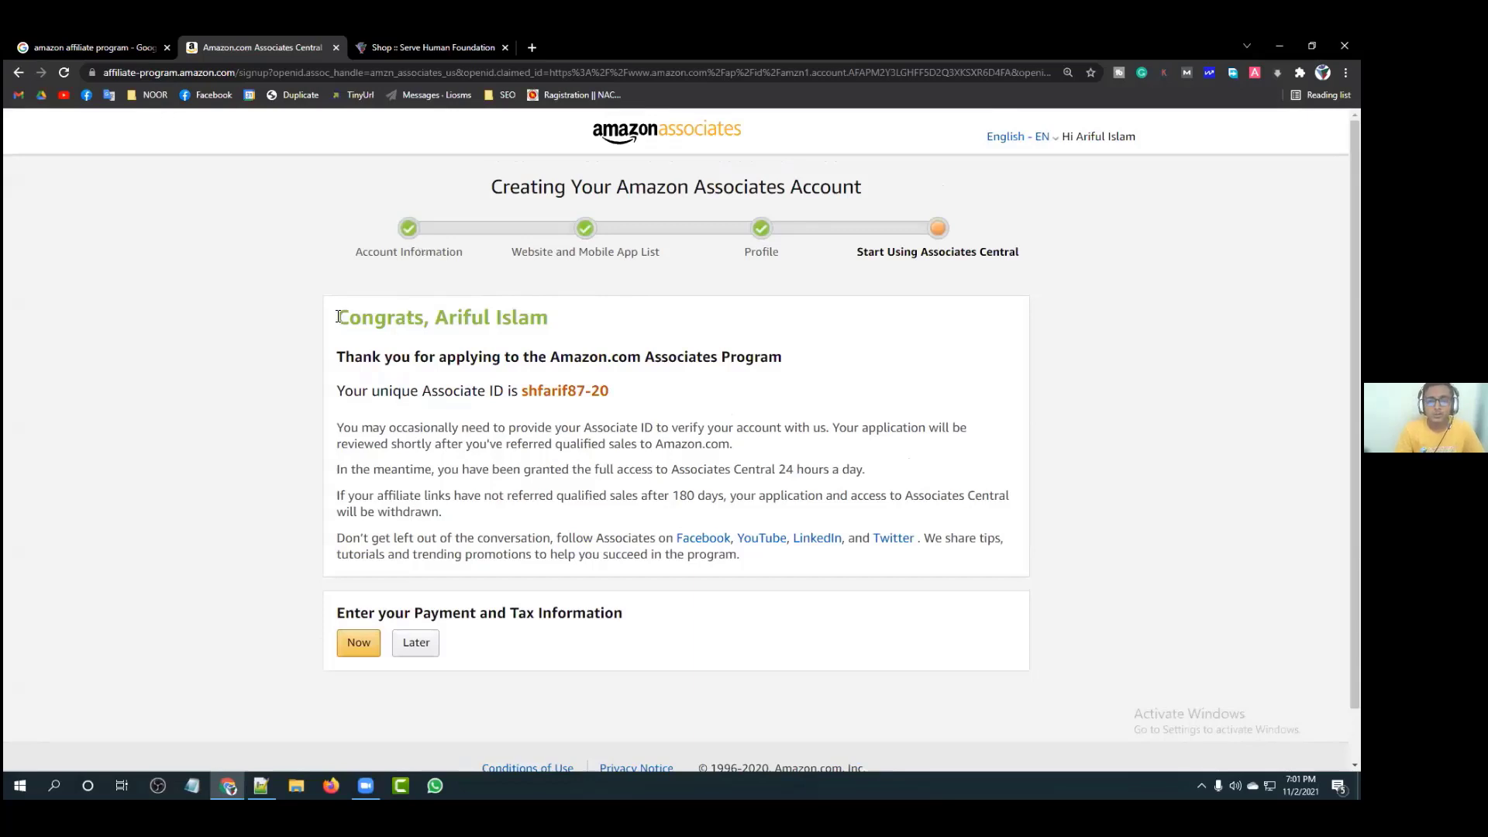
Step: Review the Congrats page greeting, thank-you line and the newly issued Associate ID
triple_click(485, 319)
left_click(349, 385)
left_click_drag(337, 357, 797, 364)
left_click(796, 364)
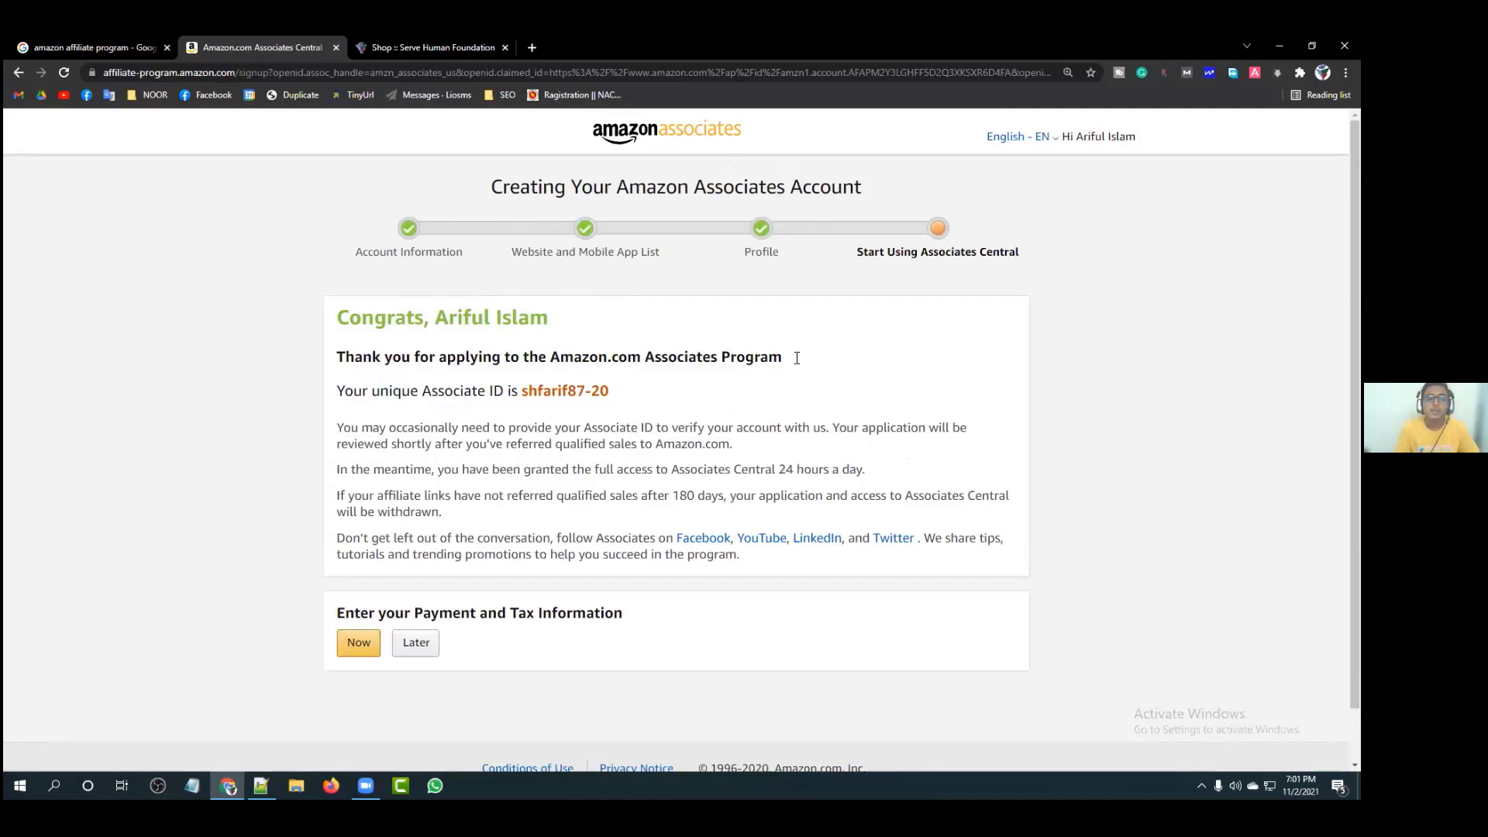
left_click_drag(616, 392, 525, 390)
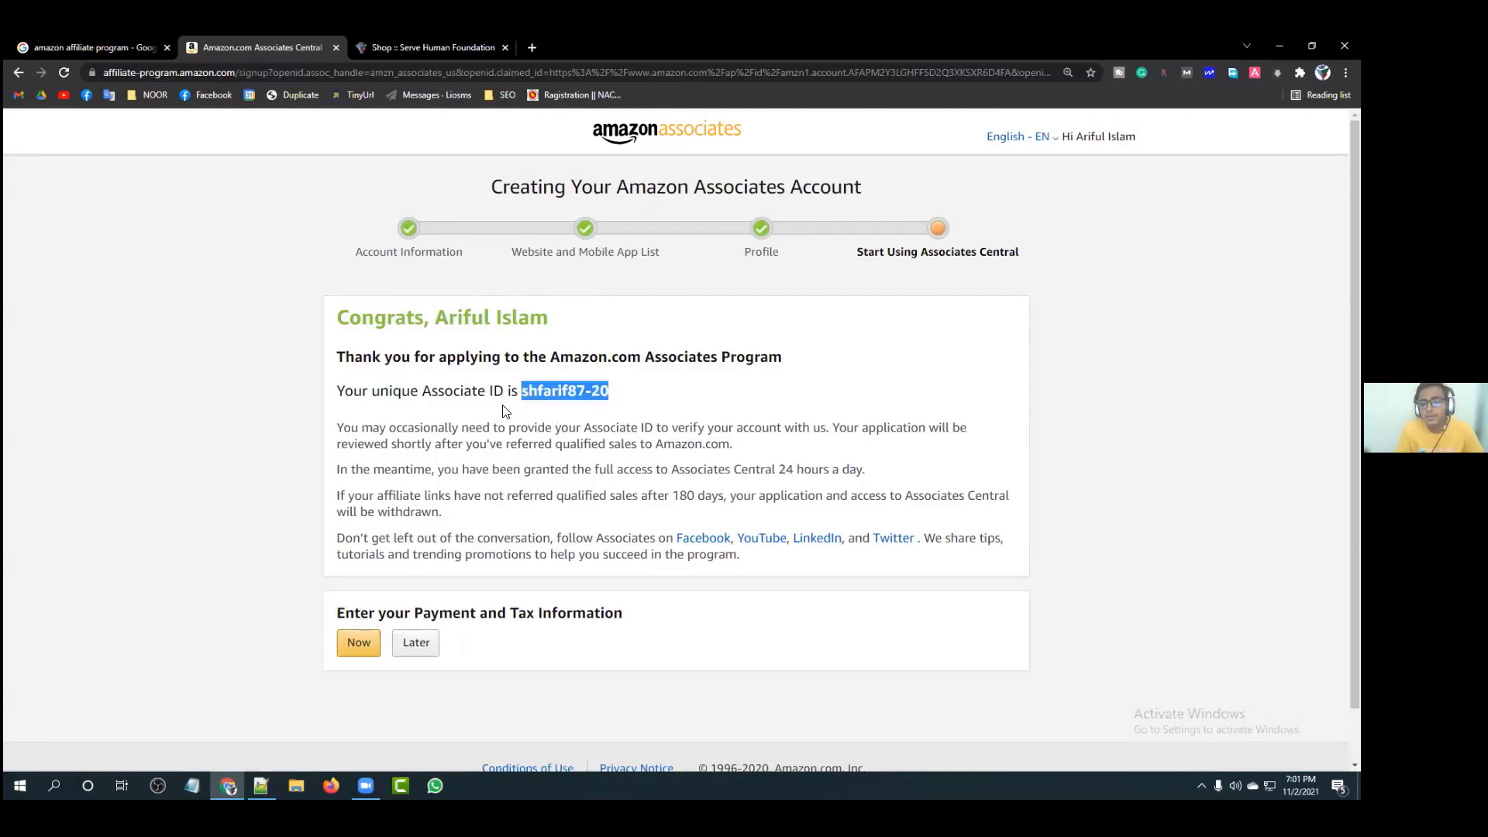
left_click(505, 409)
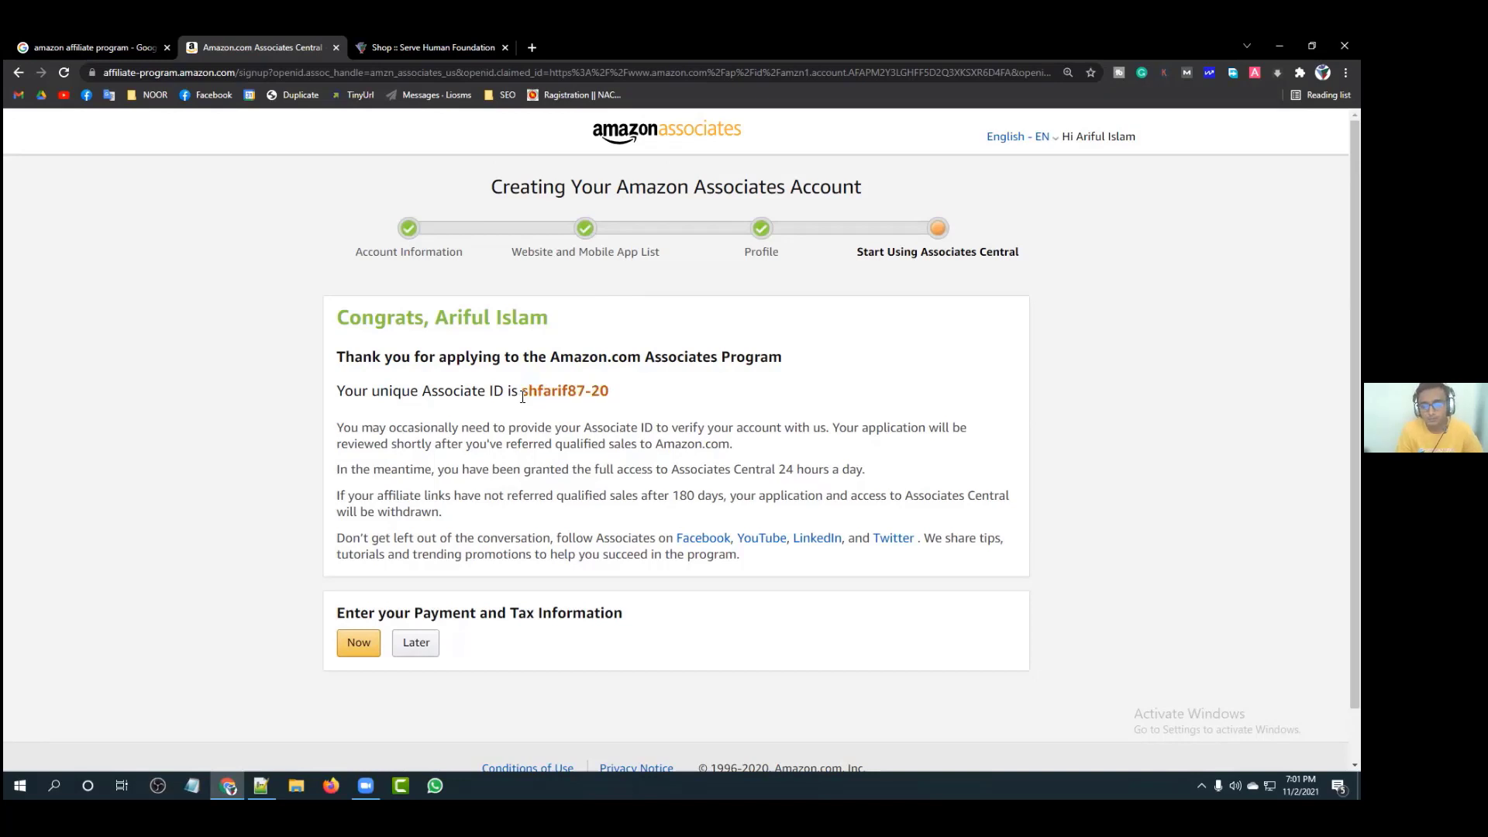
left_click_drag(524, 396, 587, 395)
left_click(626, 398)
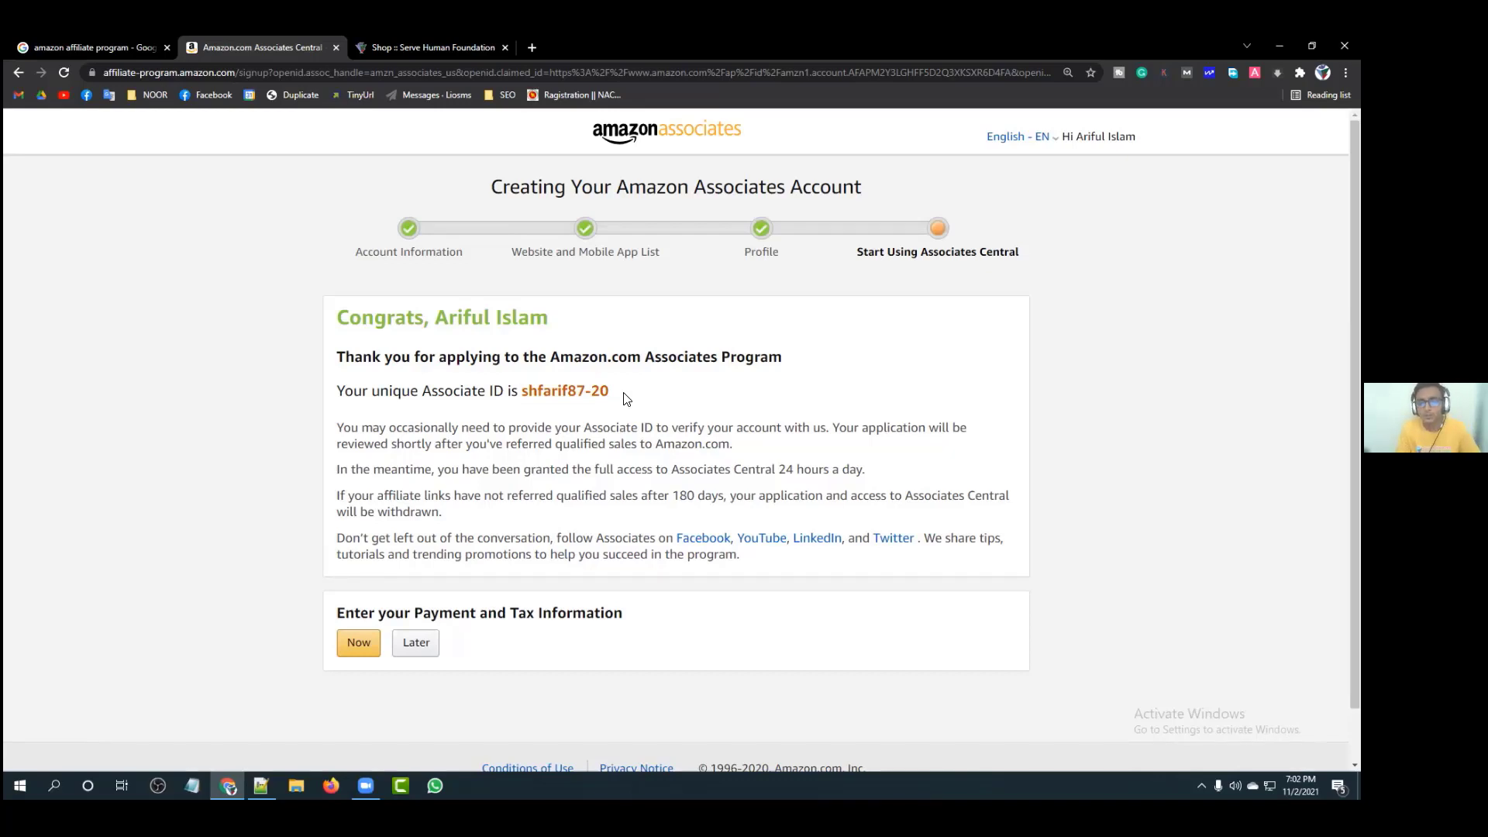
scroll(521, 392, "down", 1)
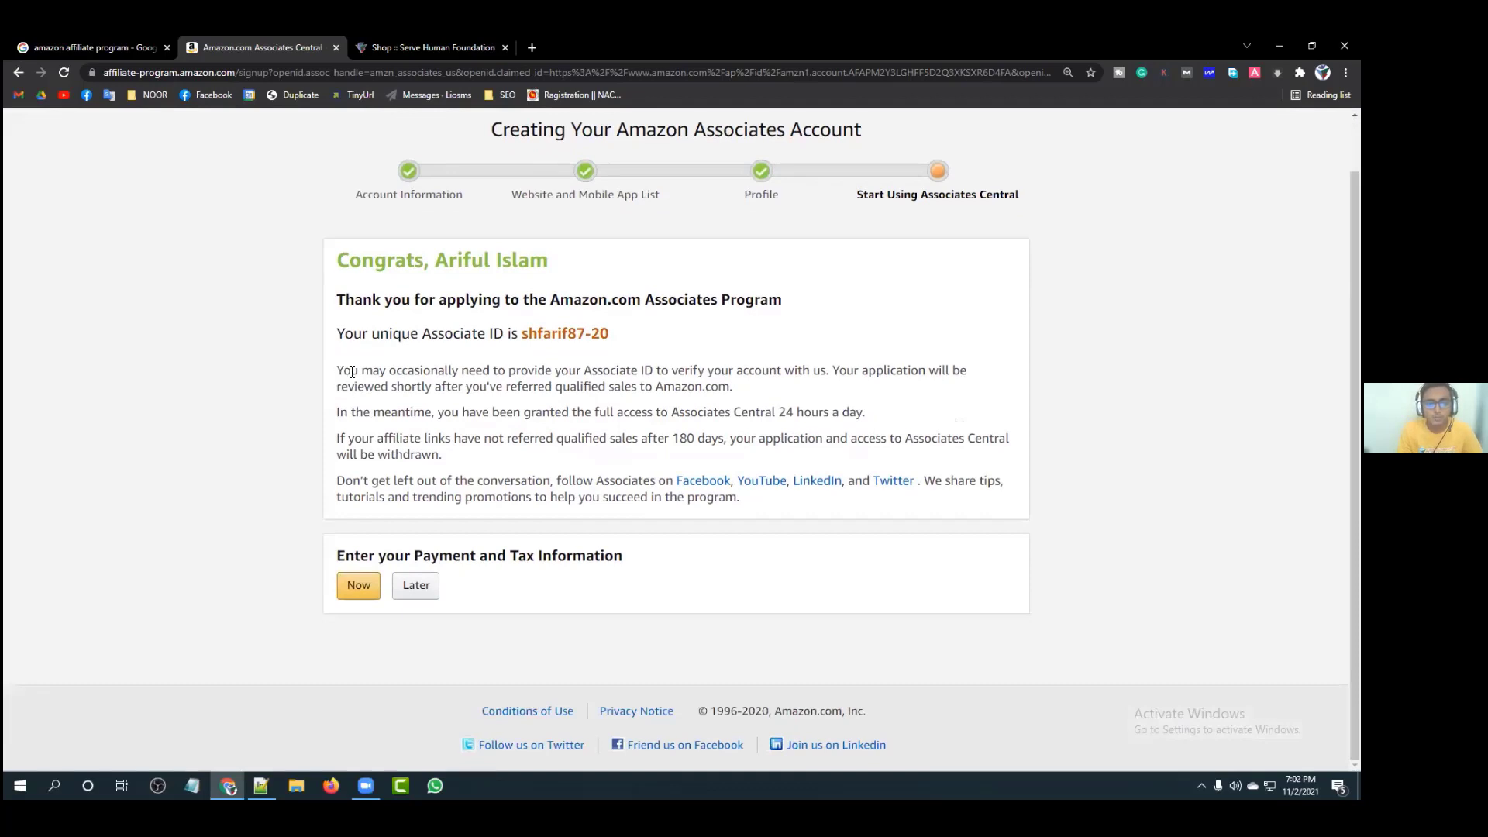
left_click_drag(338, 371, 830, 374)
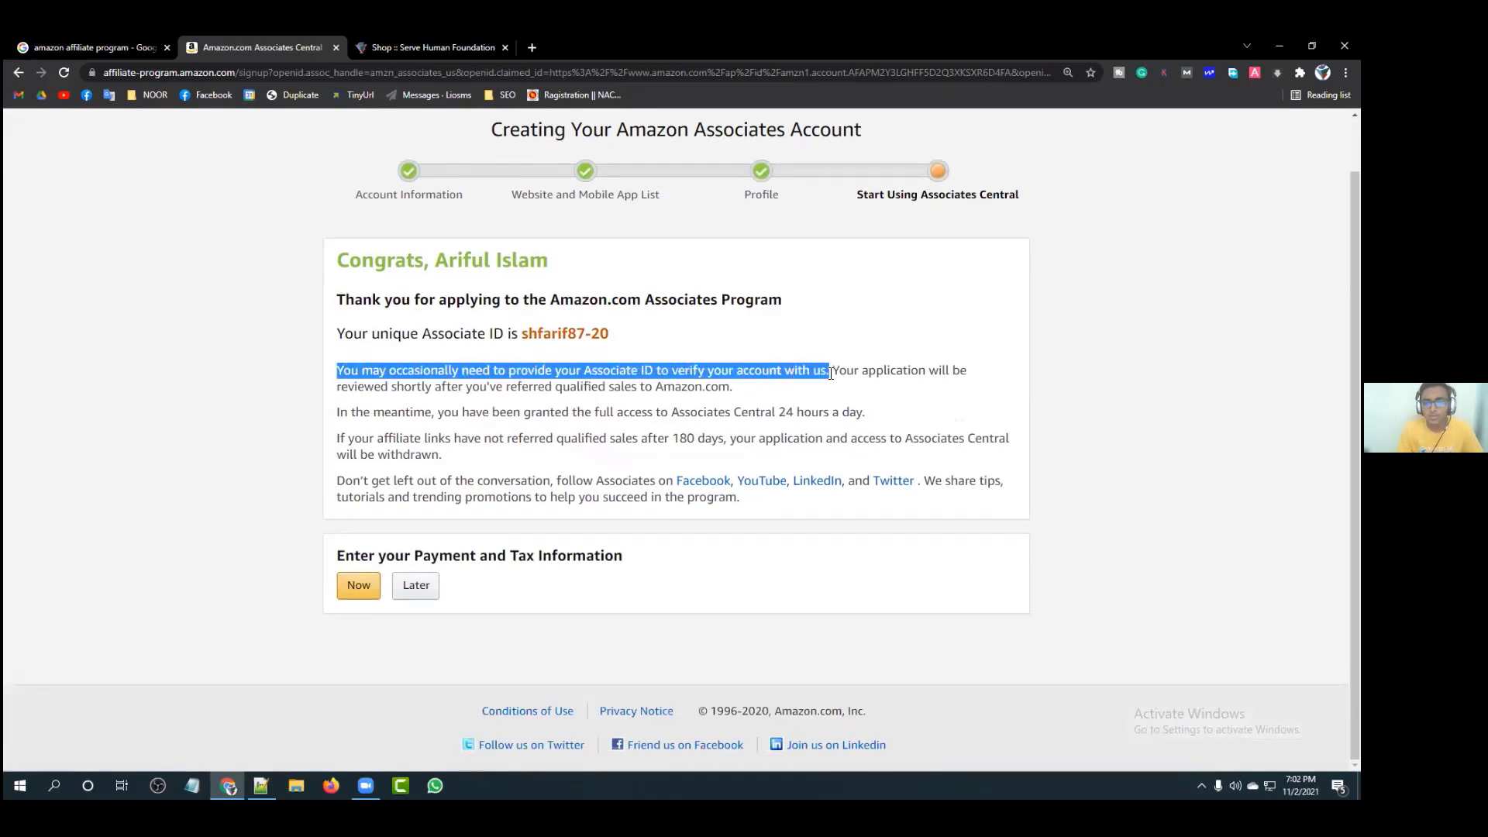
left_click(721, 421)
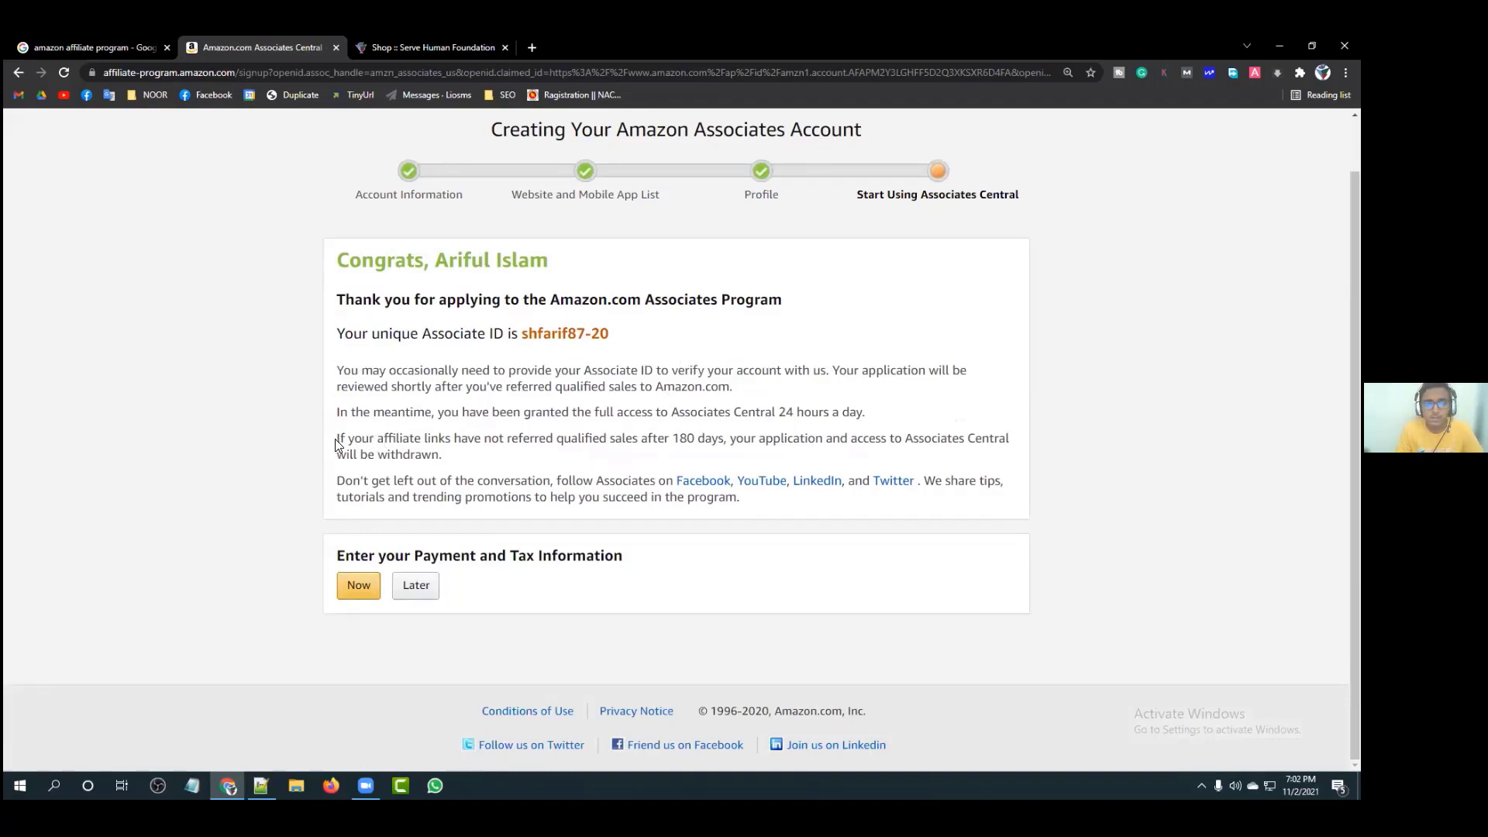
left_click_drag(336, 439, 723, 440)
left_click(724, 439)
left_click_drag(723, 439, 936, 438)
left_click(664, 439)
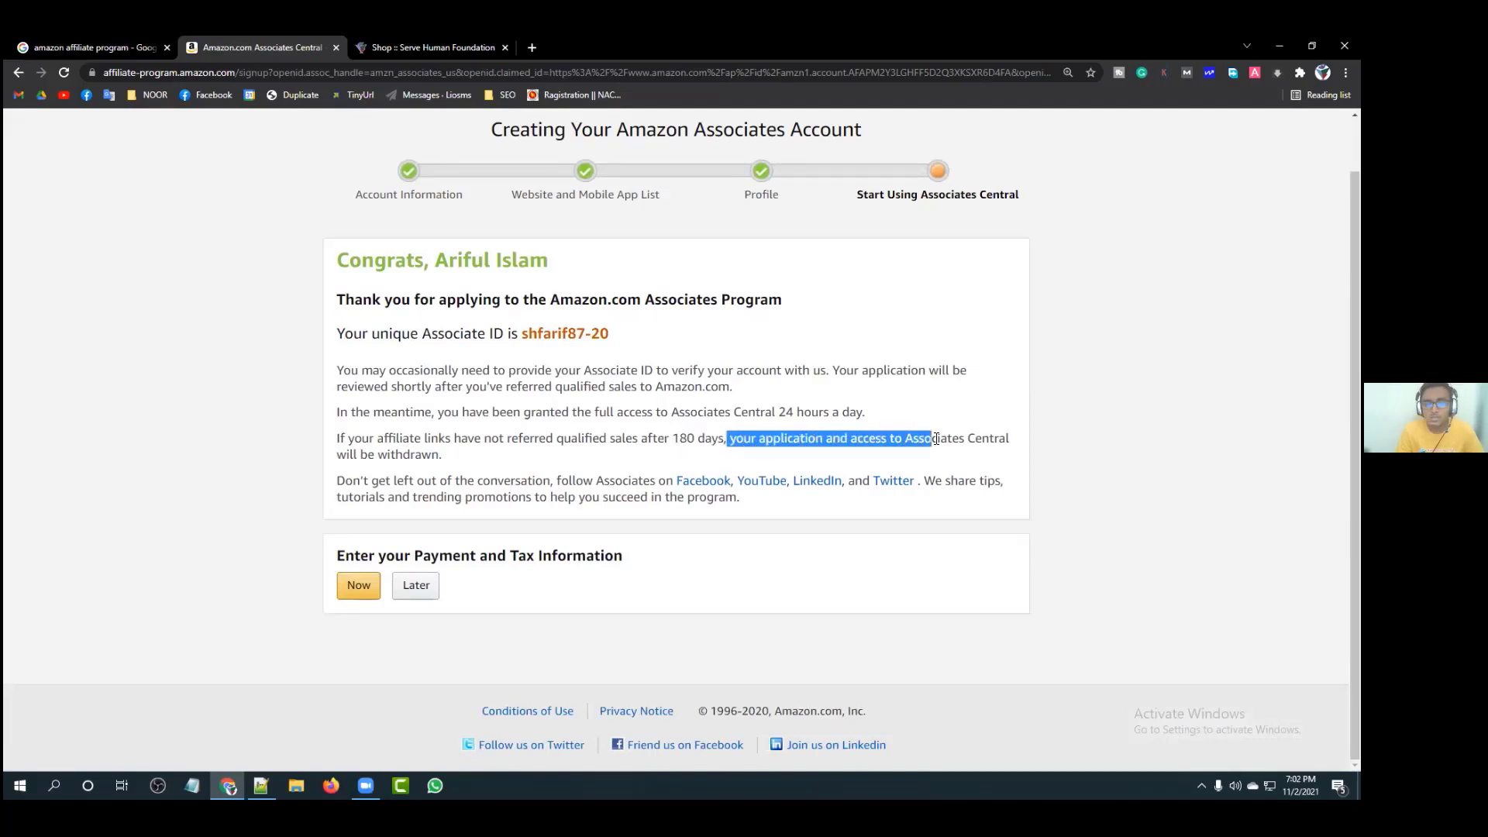
left_click(453, 458)
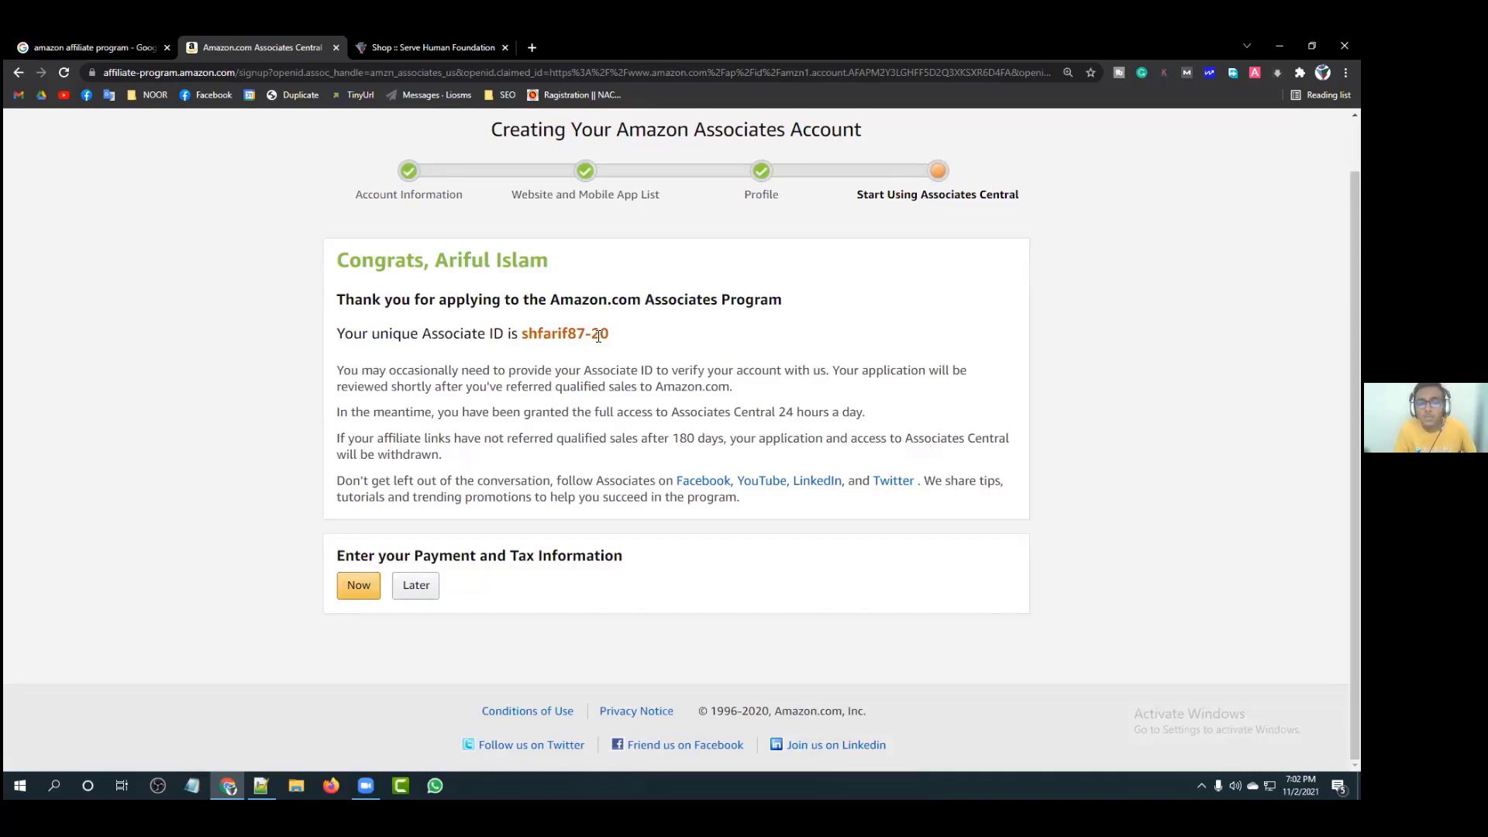
mouse_move(609, 334)
left_mouse_down()
mouse_move(525, 336)
mouse_move(612, 335)
left_mouse_up()
left_click(525, 337)
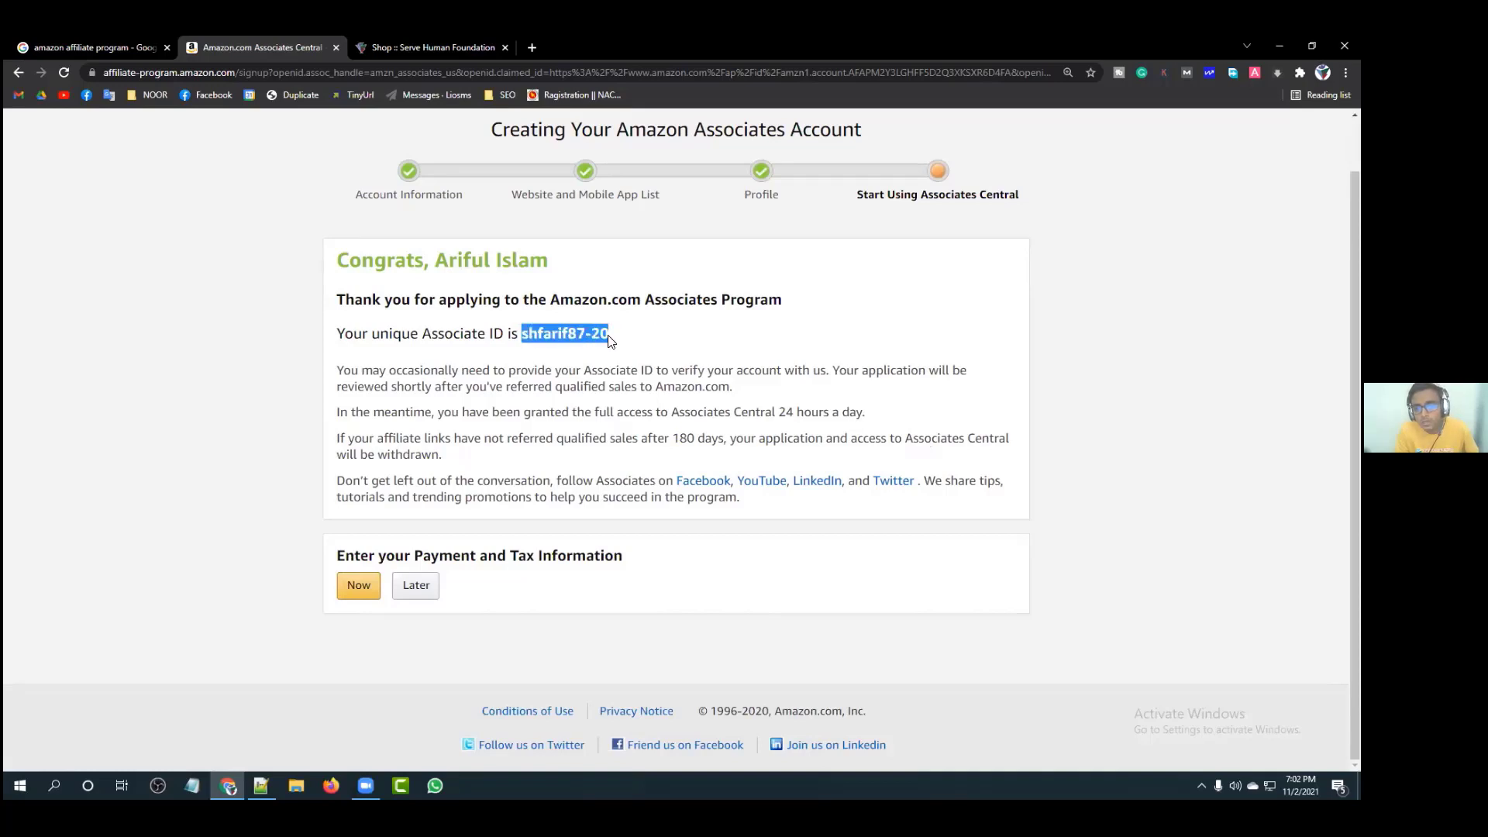
left_click(610, 410)
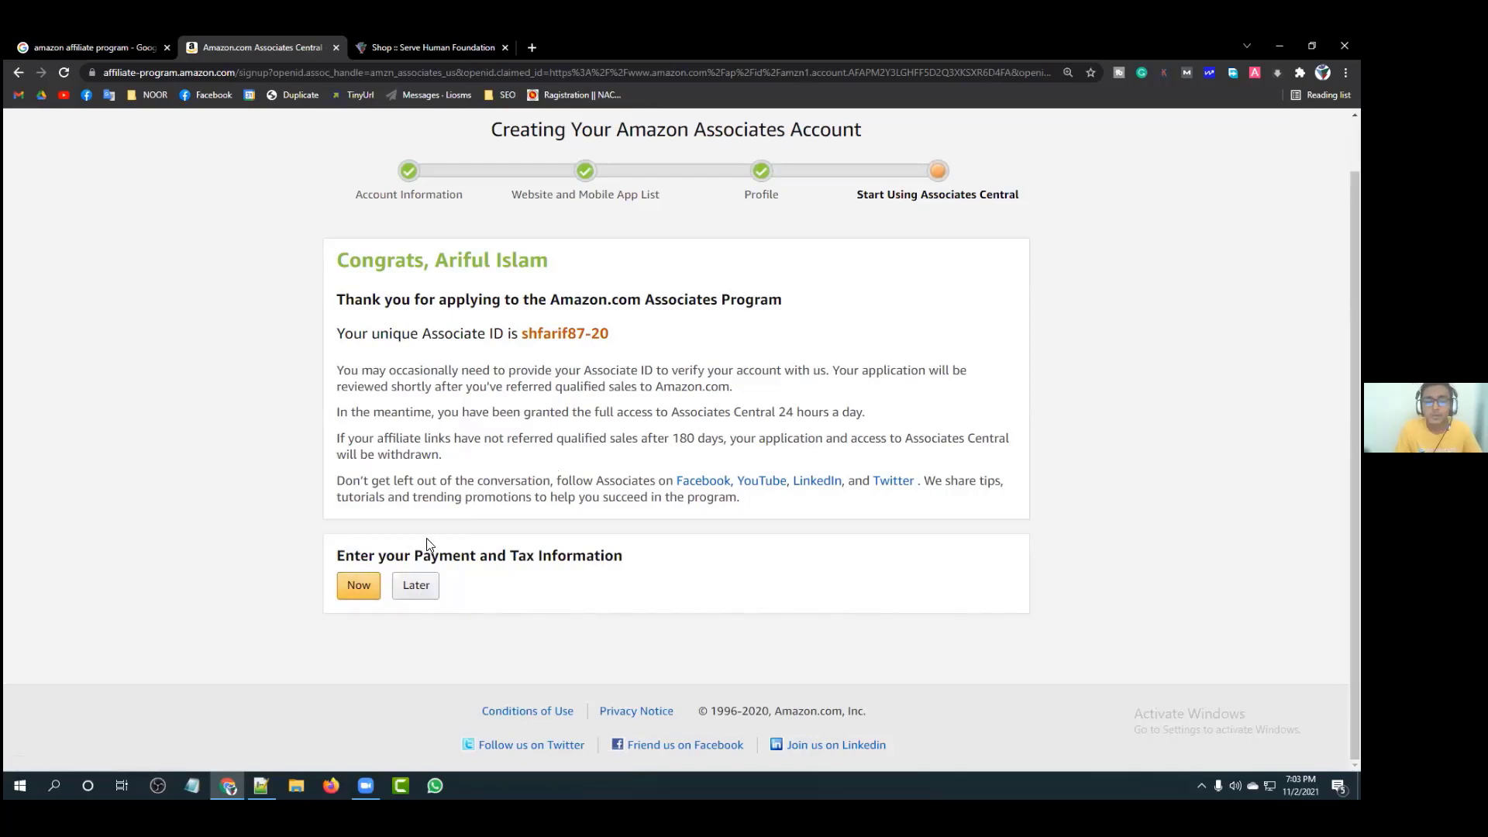
left_click(347, 589)
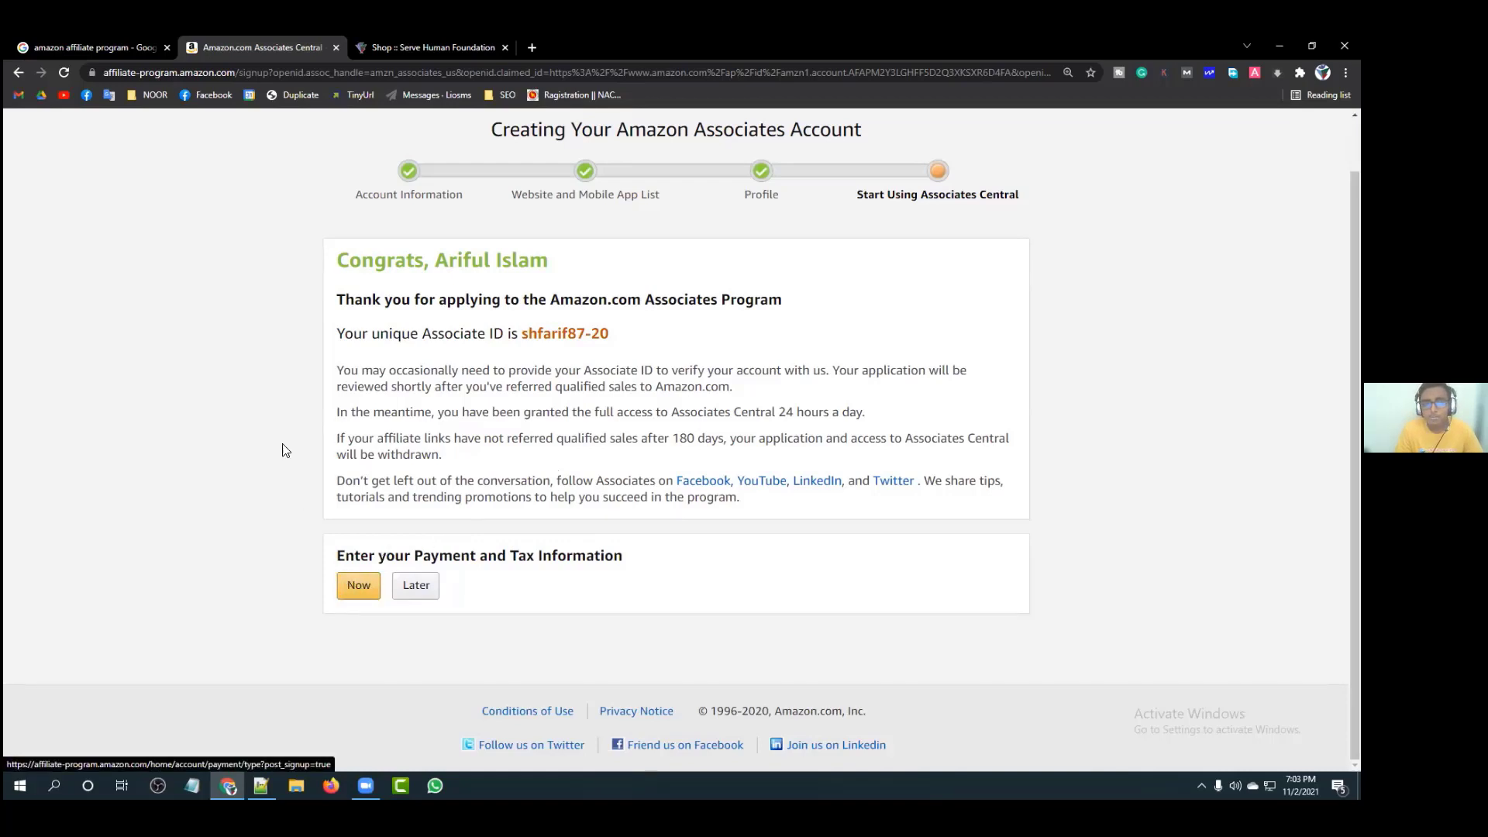
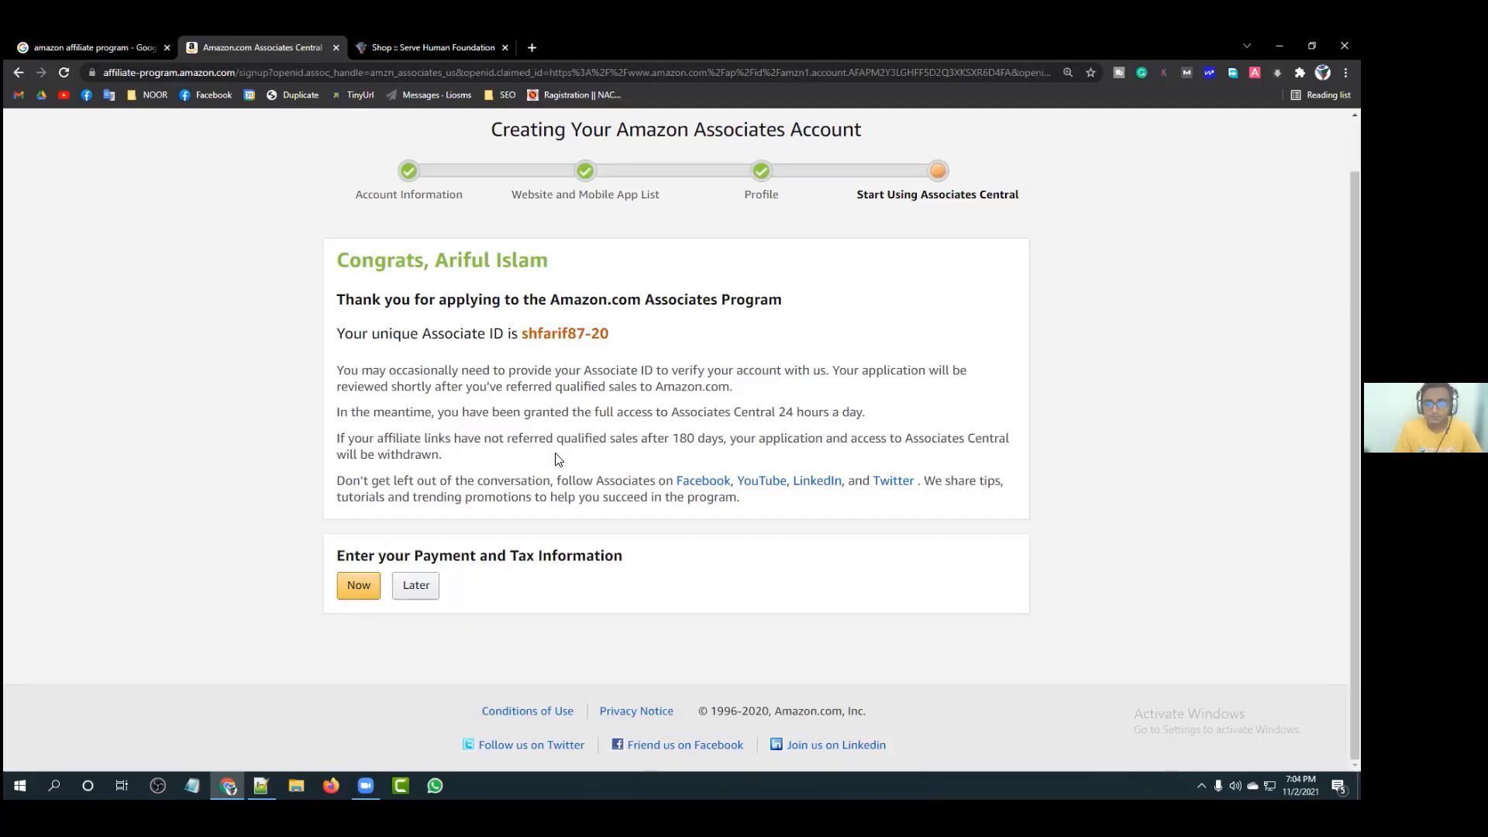
Step: Search Google for 'what is payoneer' in a new tab
left_click(530, 47)
type("wha")
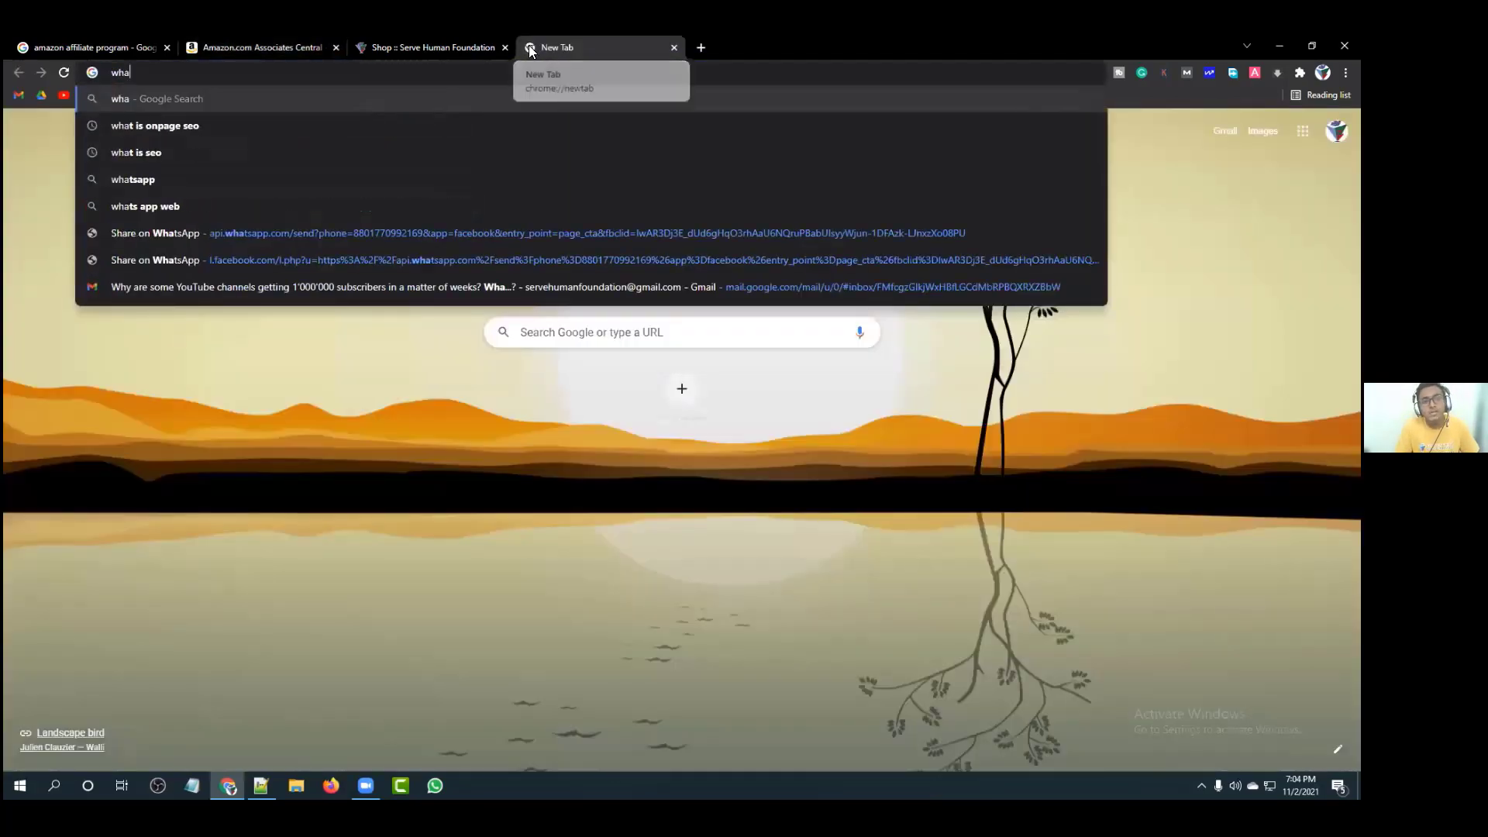
type("t is pay")
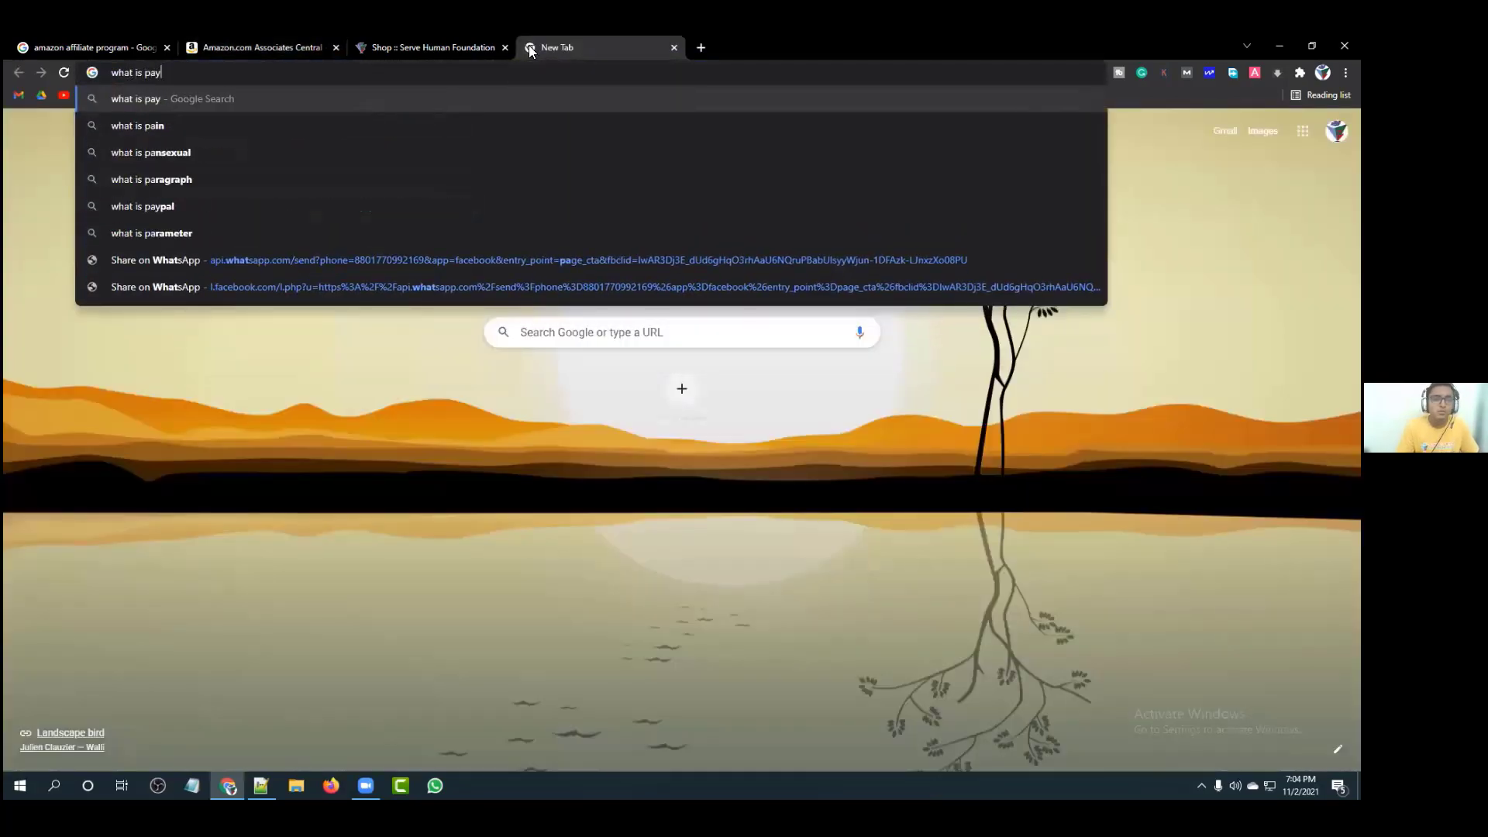
type("on")
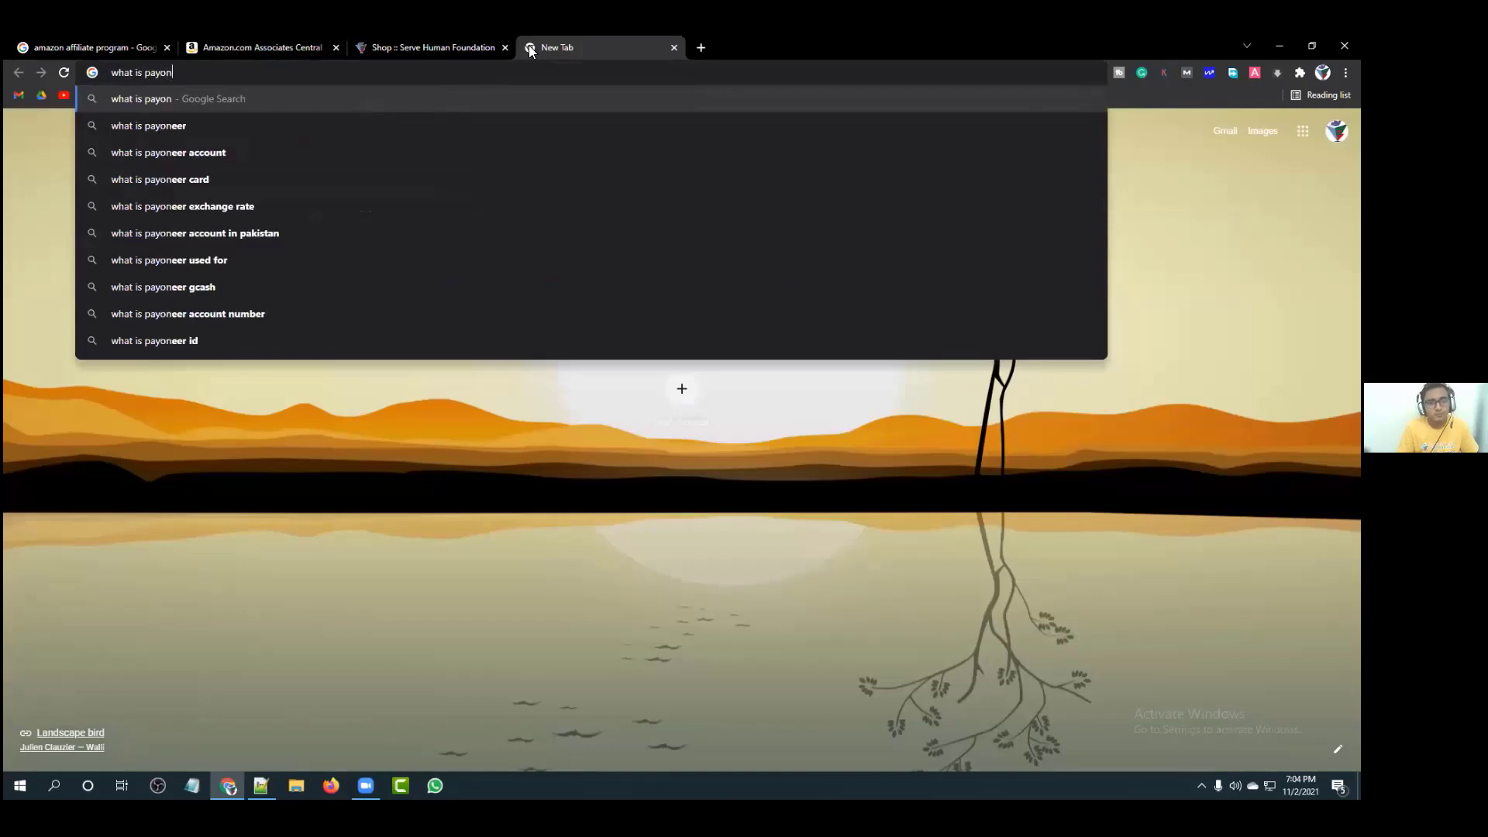
type("eer")
key("Return")
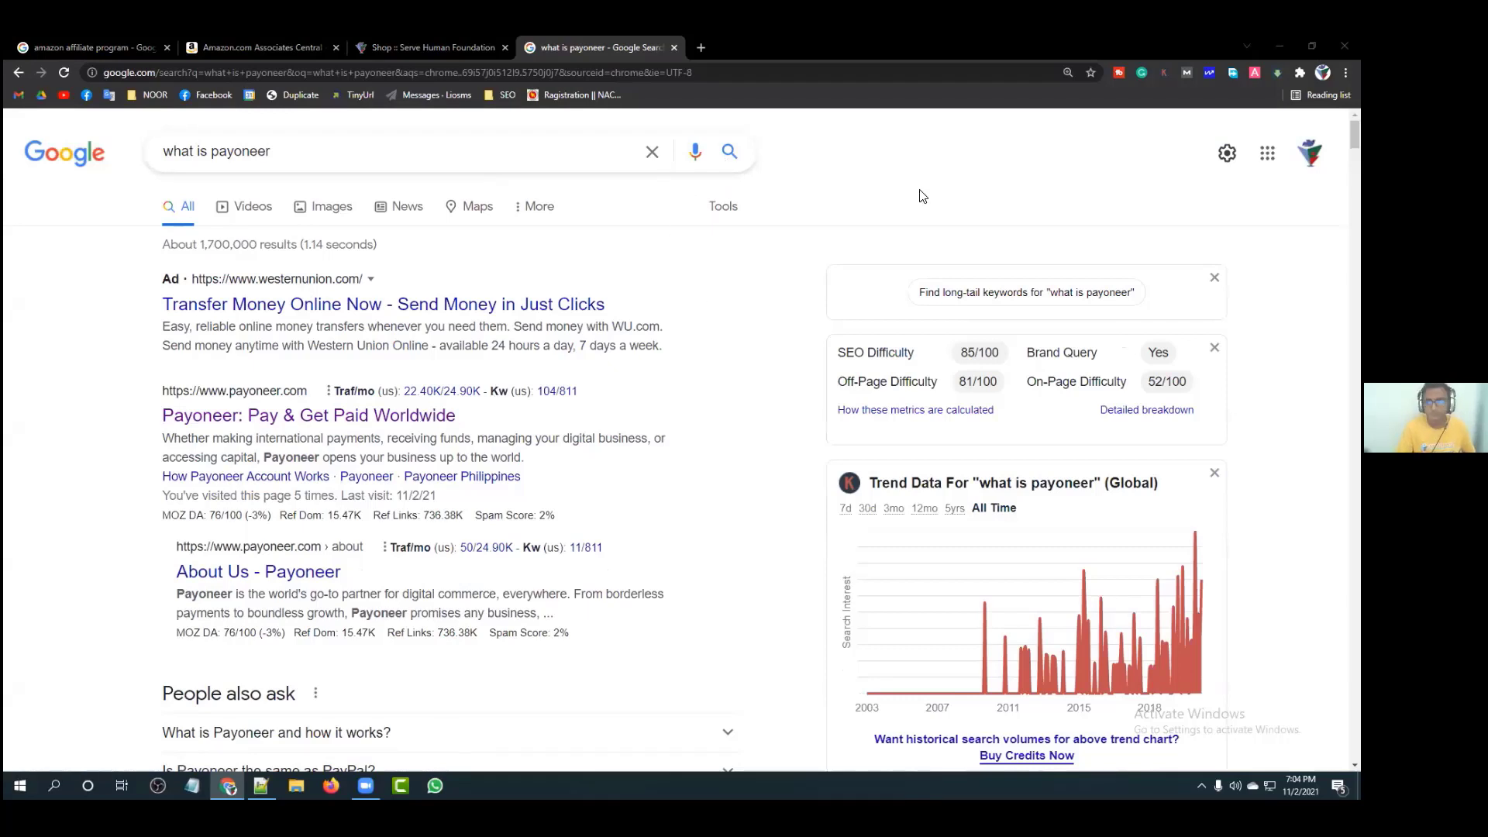
left_click(1345, 72)
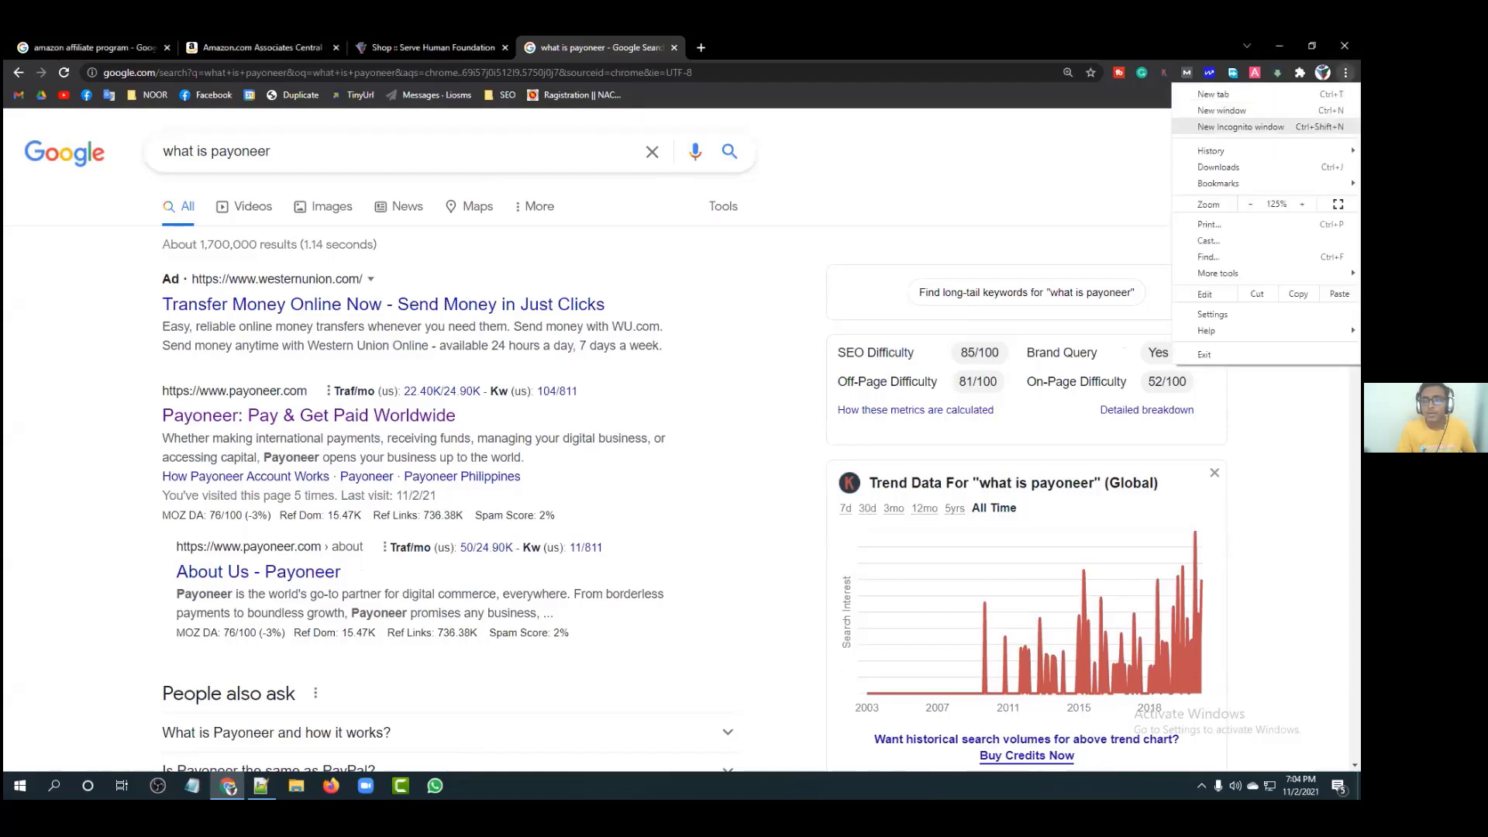
key("ctrl+shift+n")
left_click(66, 96)
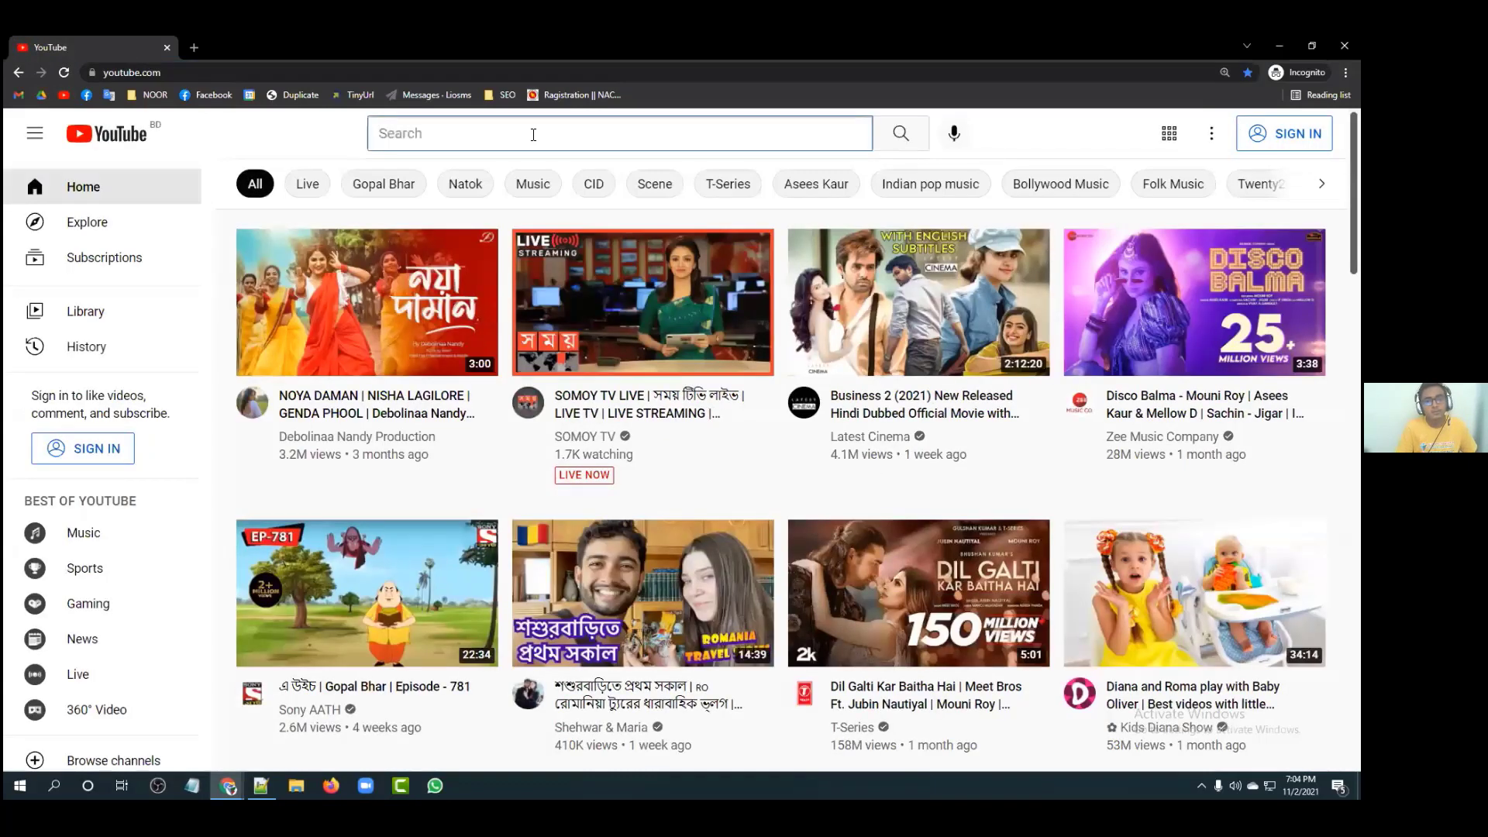
type("payoneer a")
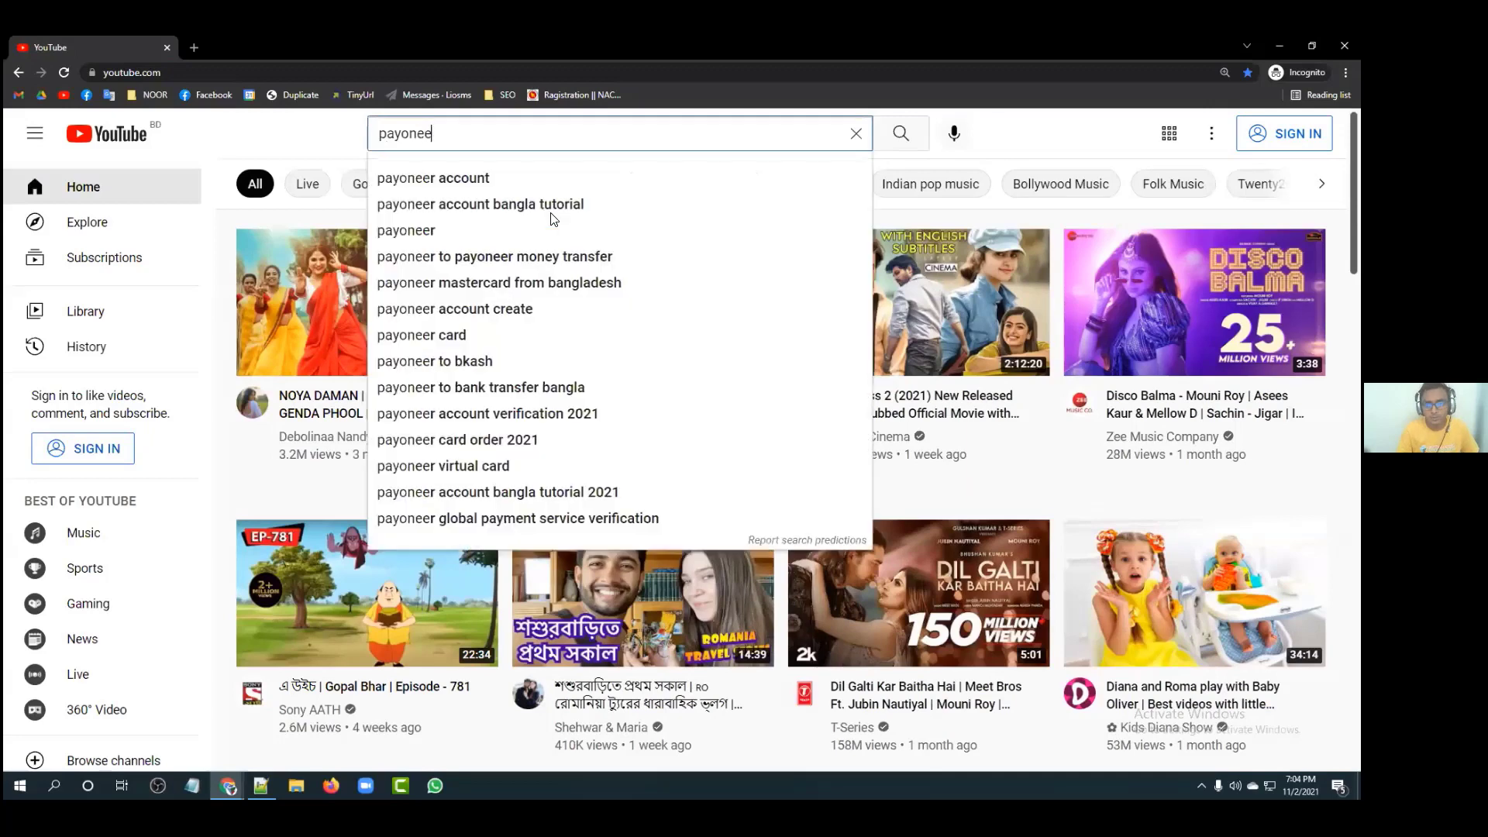
left_click(490, 204)
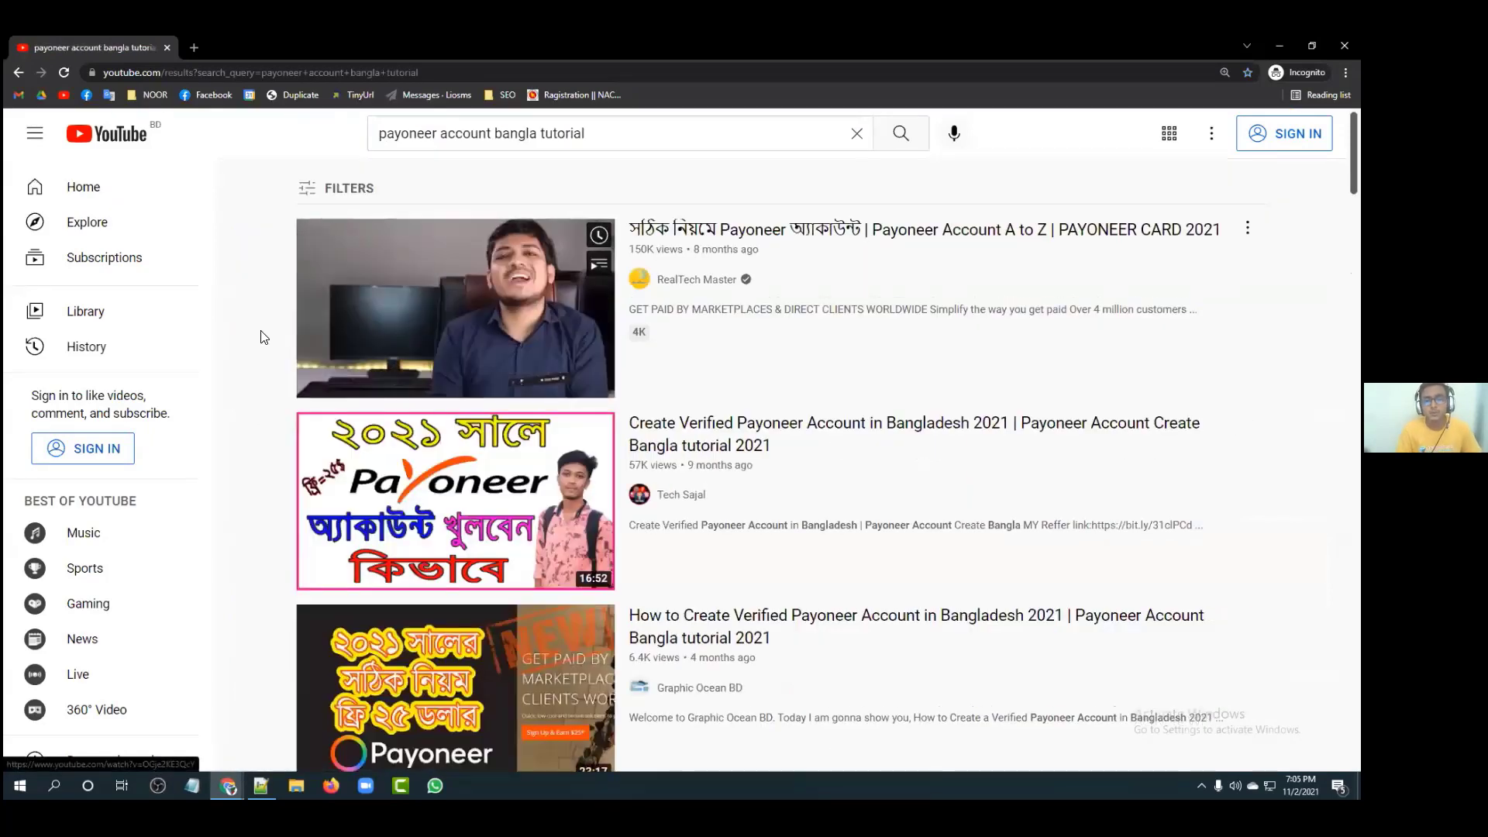
scroll(326, 333, "down", 1)
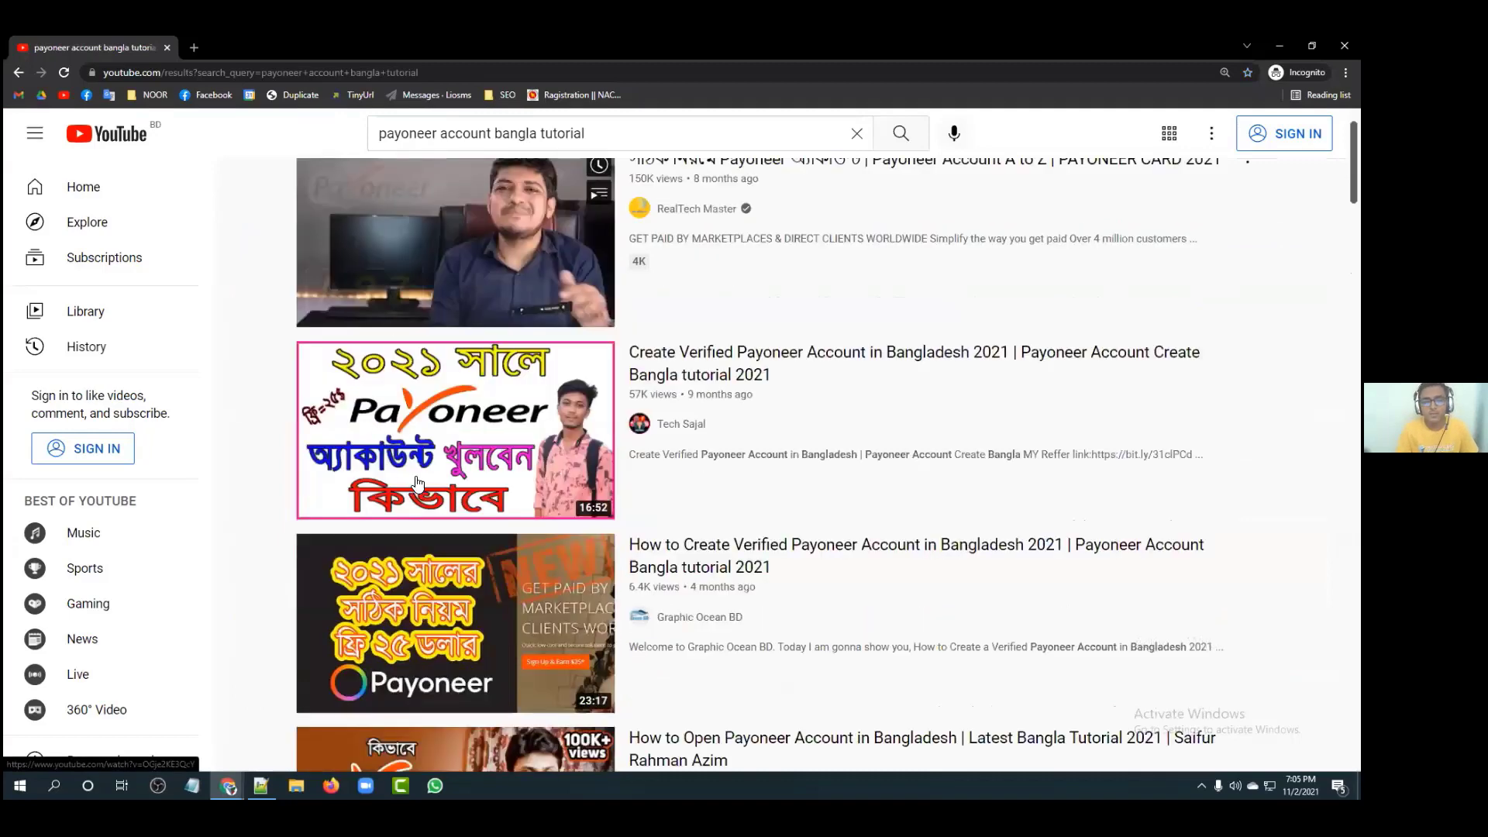
scroll(387, 441, "down", 2)
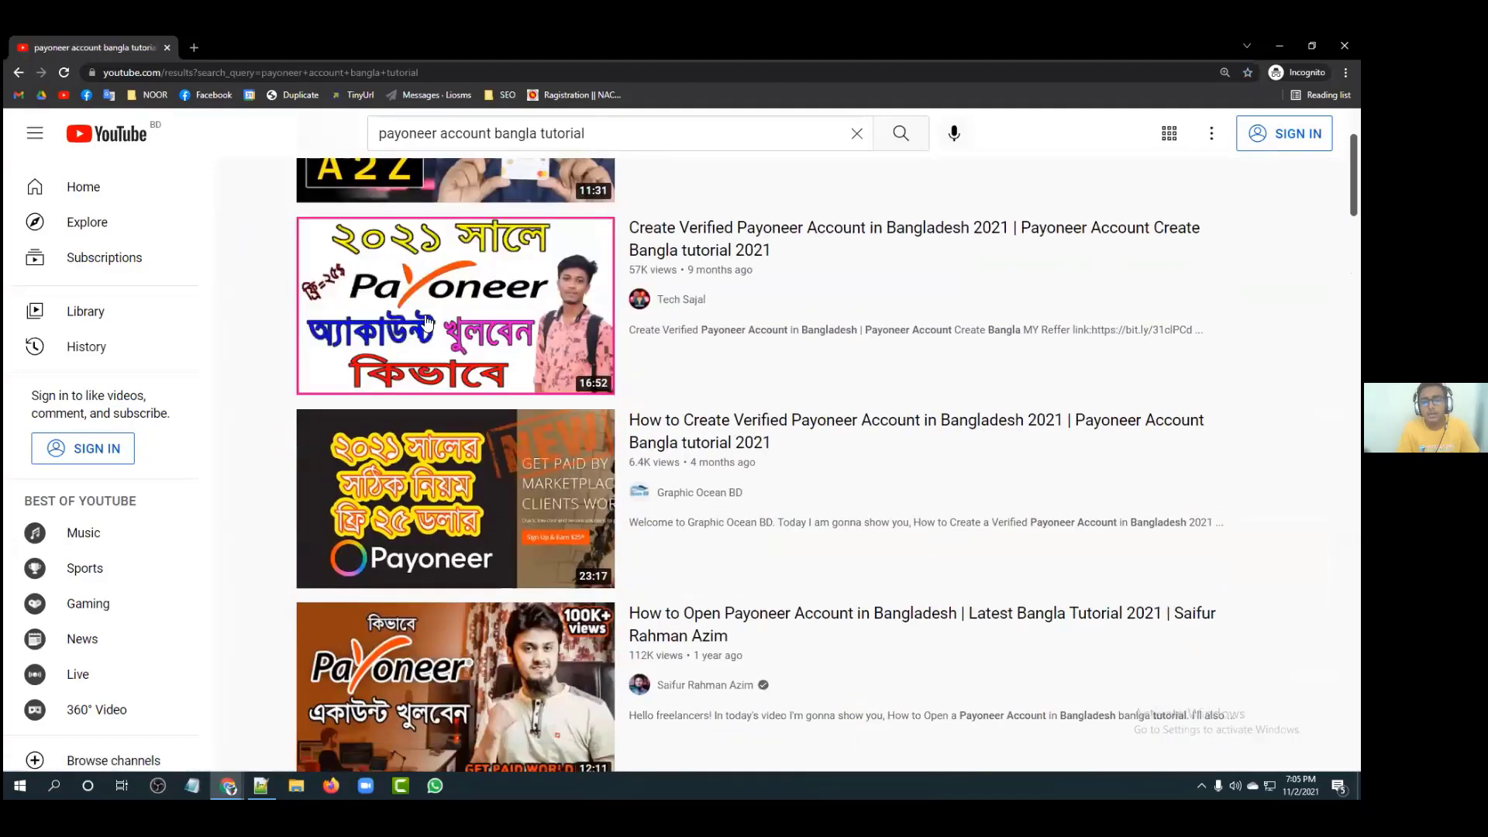
scroll(329, 430, "down", 1)
scroll(465, 442, "down", 4)
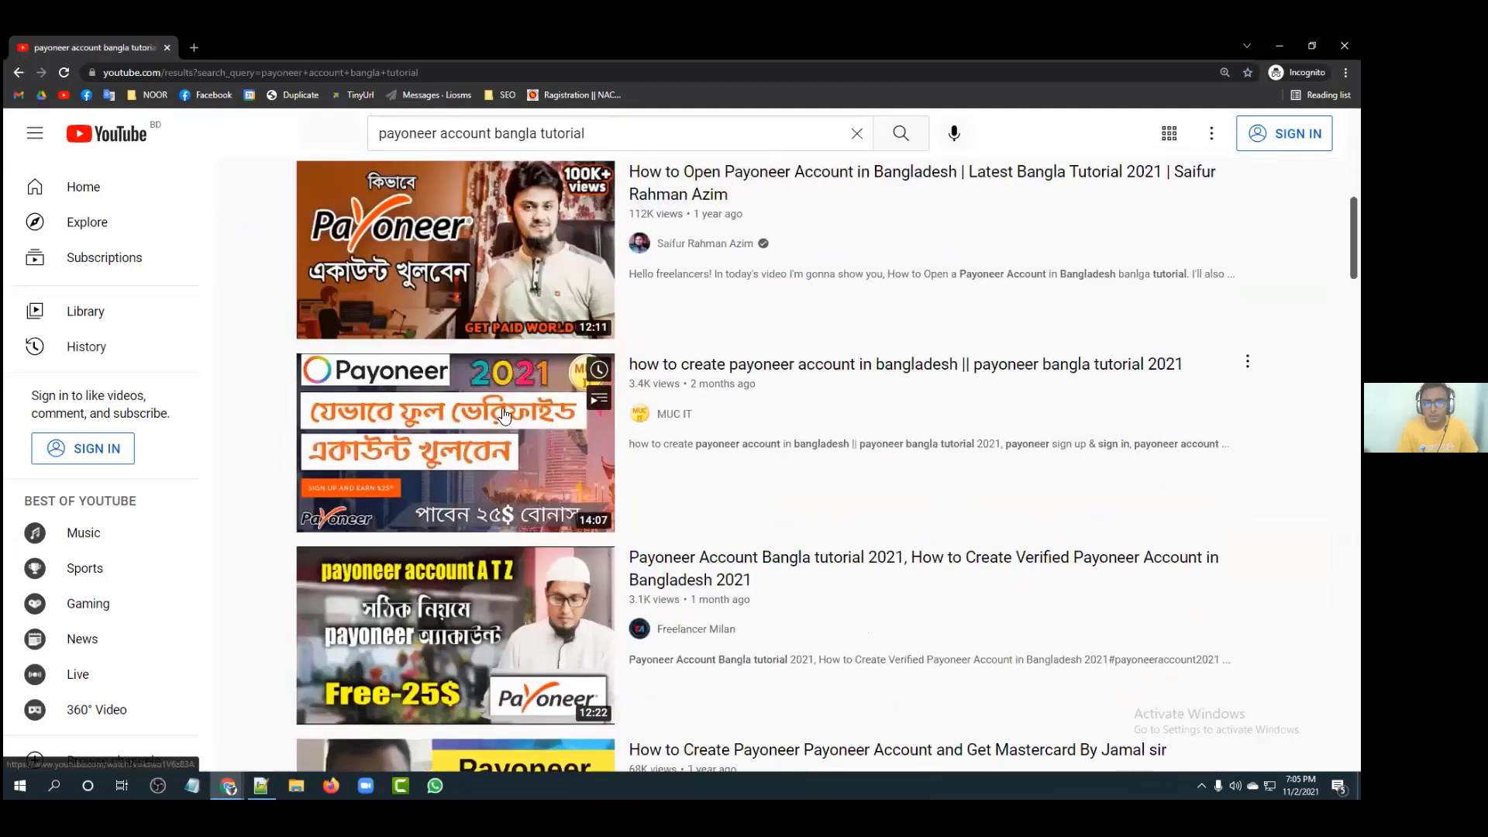
scroll(496, 437, "down", 5)
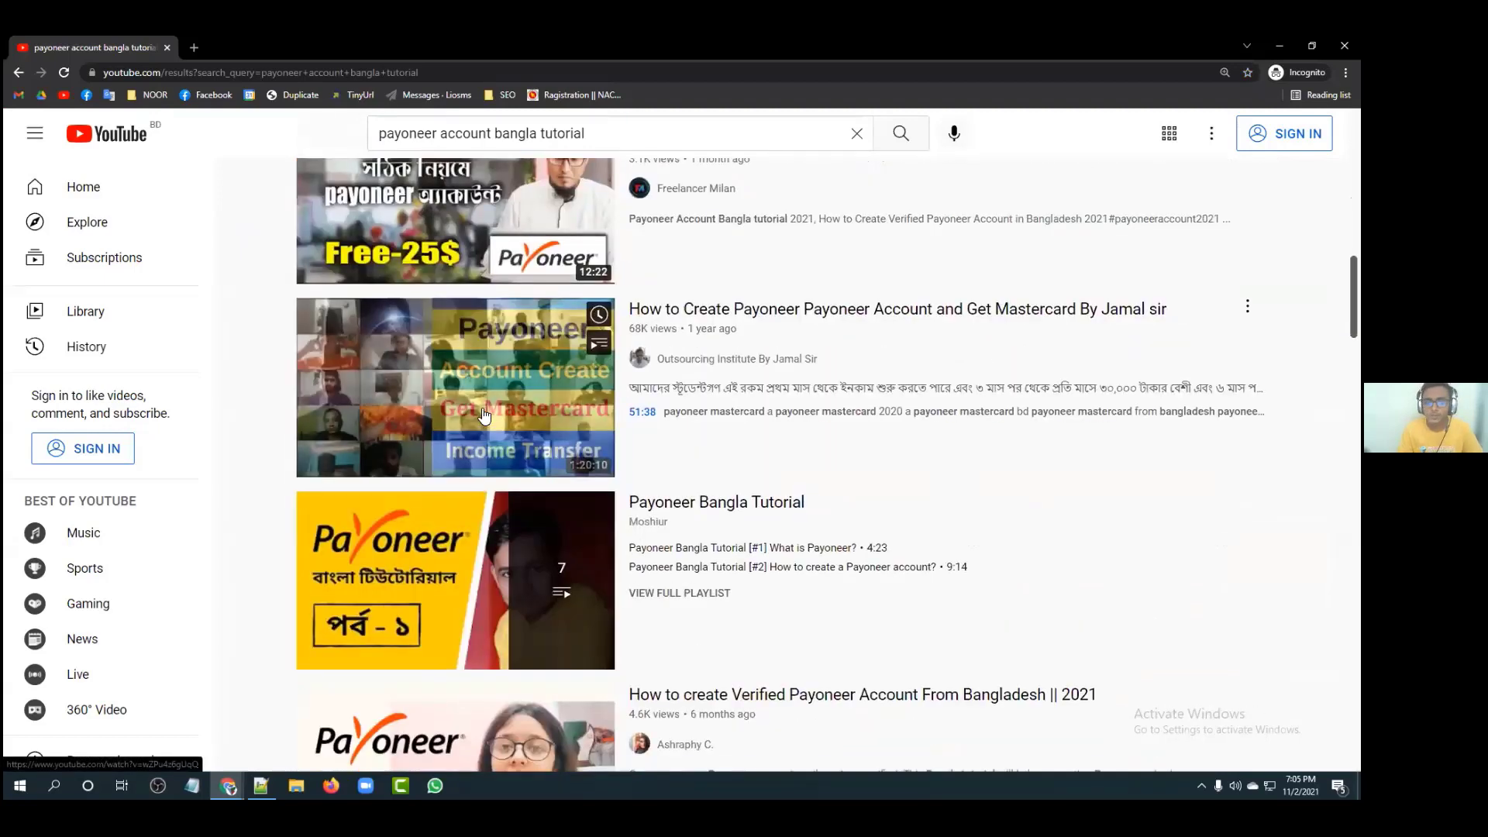
scroll(482, 416, "down", 5)
scroll(482, 410, "down", 5)
scroll(468, 284, "down", 8)
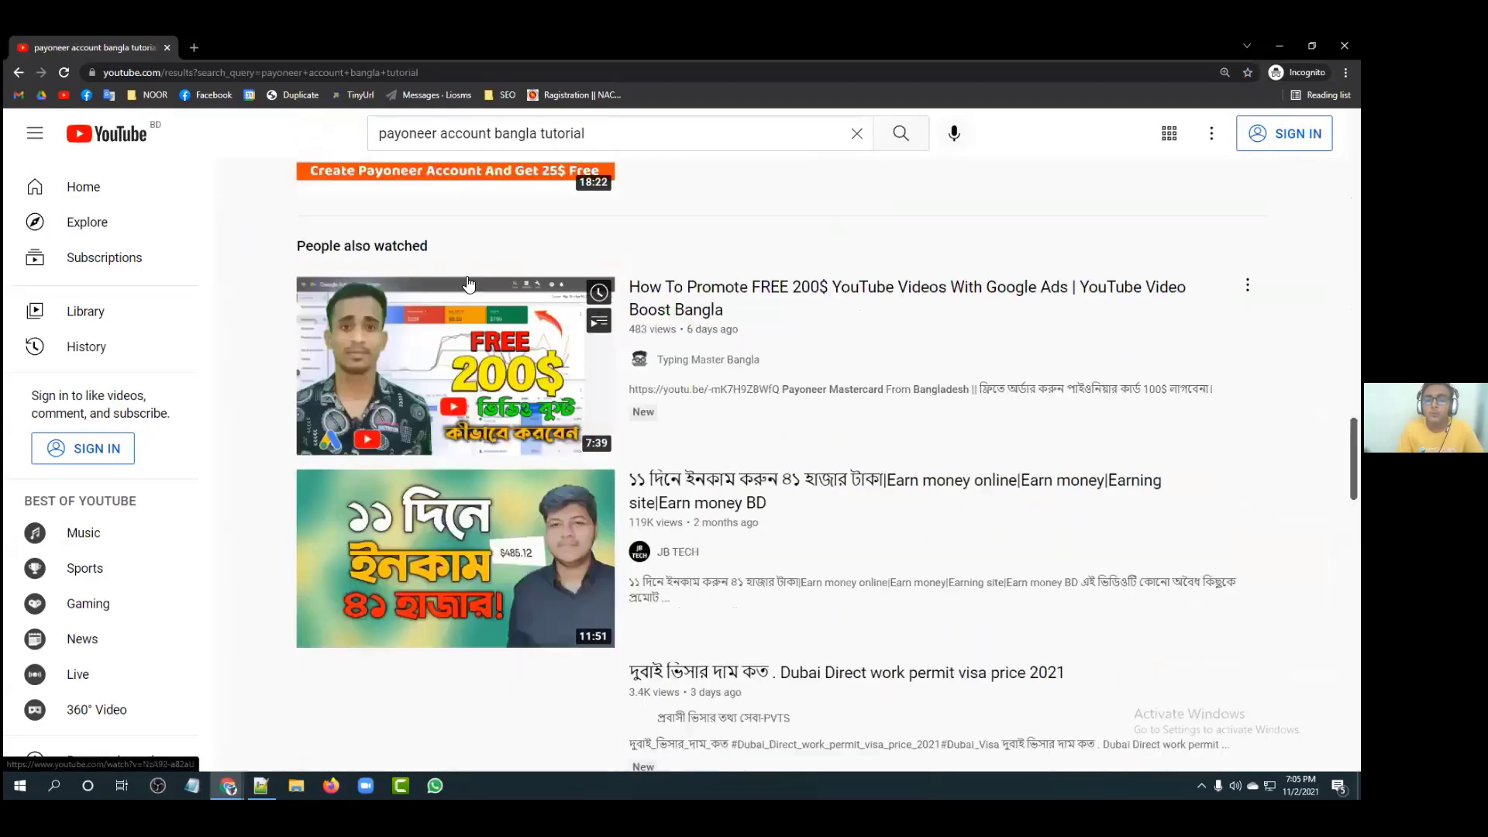
scroll(468, 283, "up", 5)
scroll(325, 309, "up", 6)
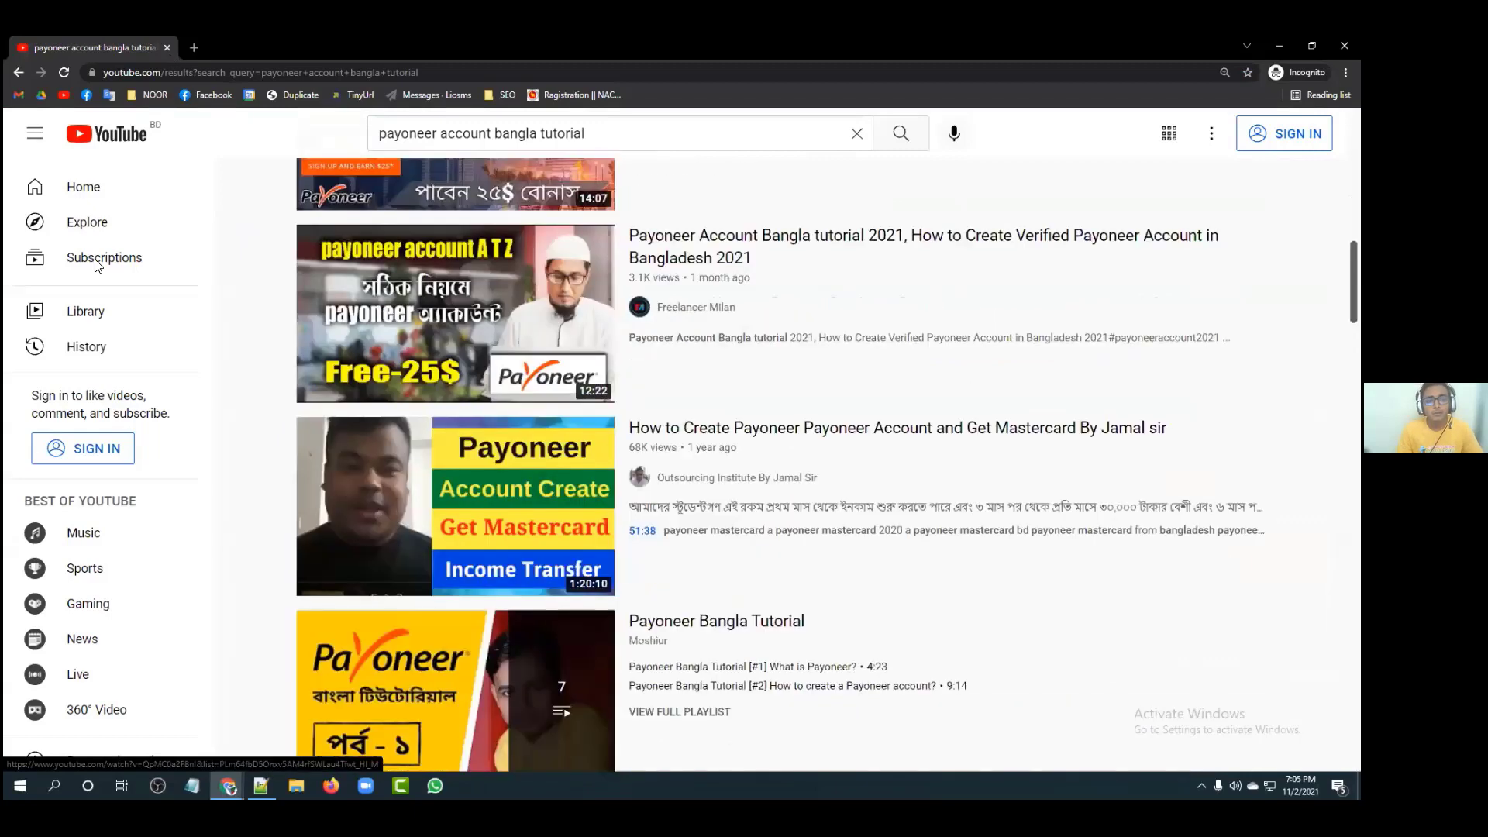
scroll(76, 268, "up", 10)
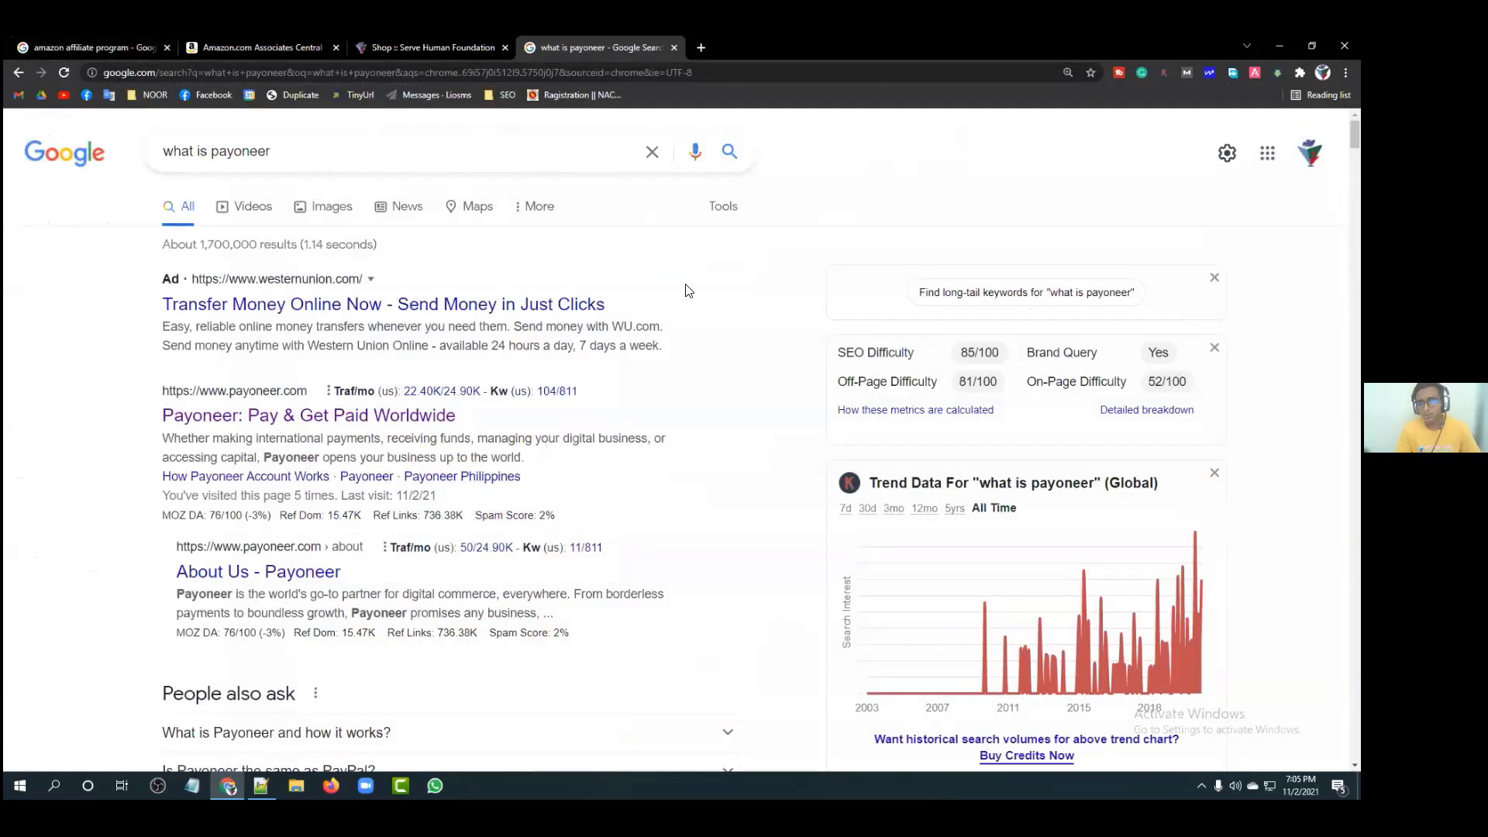
Step: Close the Serve Human Foundation tab, search 'payoneer login', and open Payoneer's site translated into English
key("ctrl+shift+Tab")
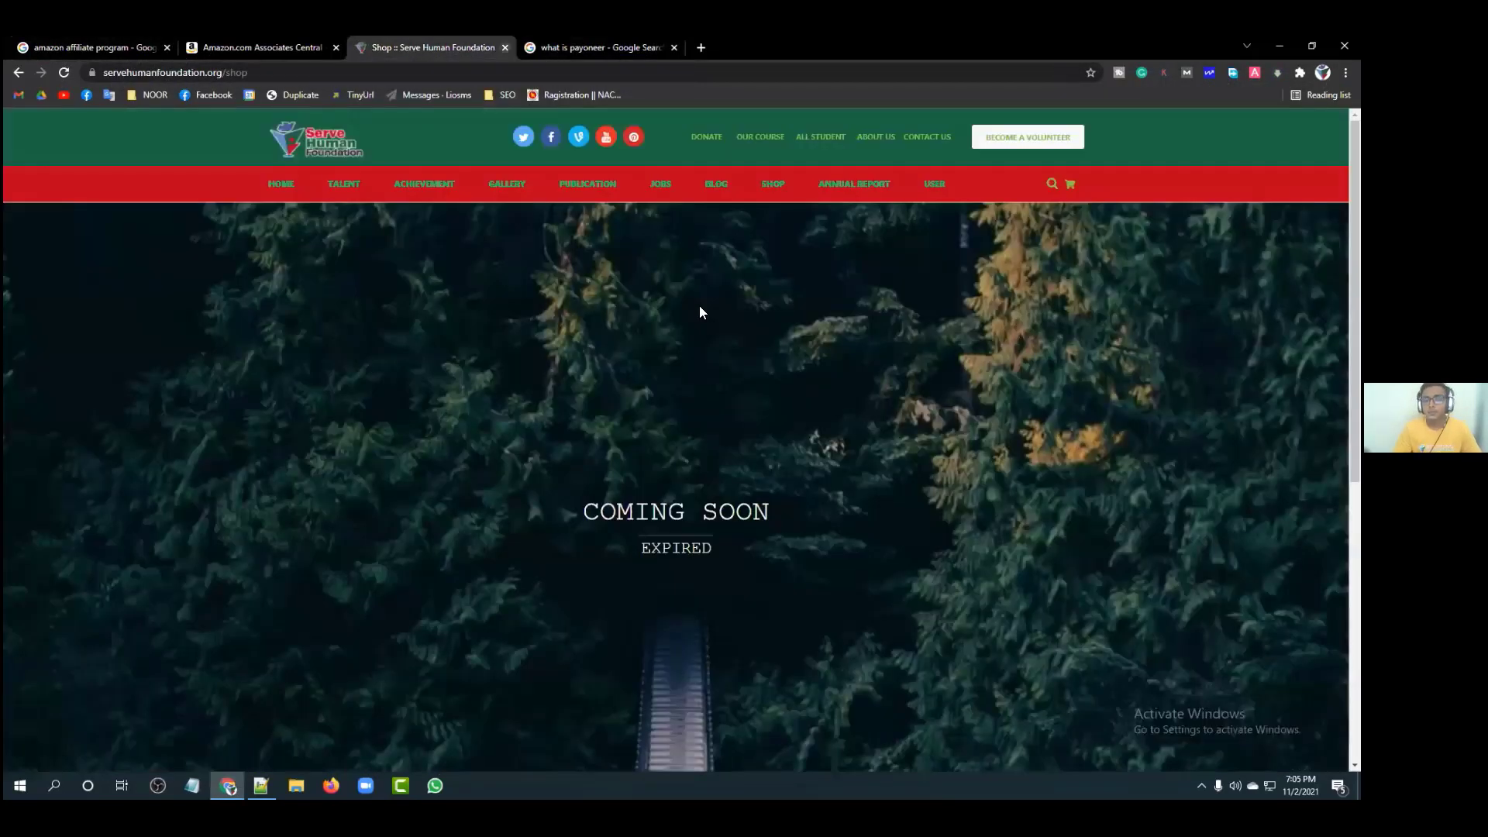
key("ctrl+w")
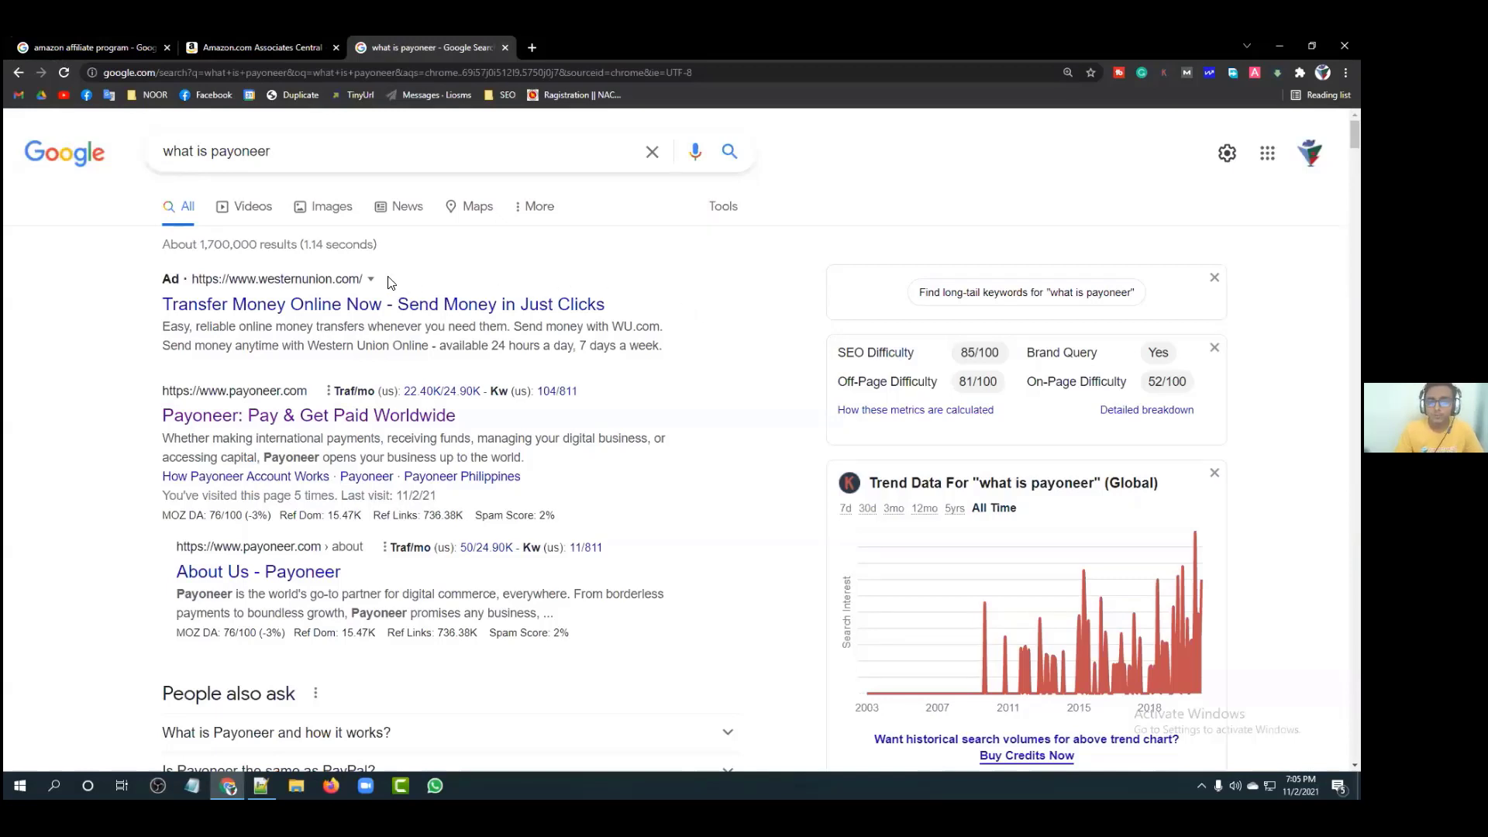
left_click(532, 47)
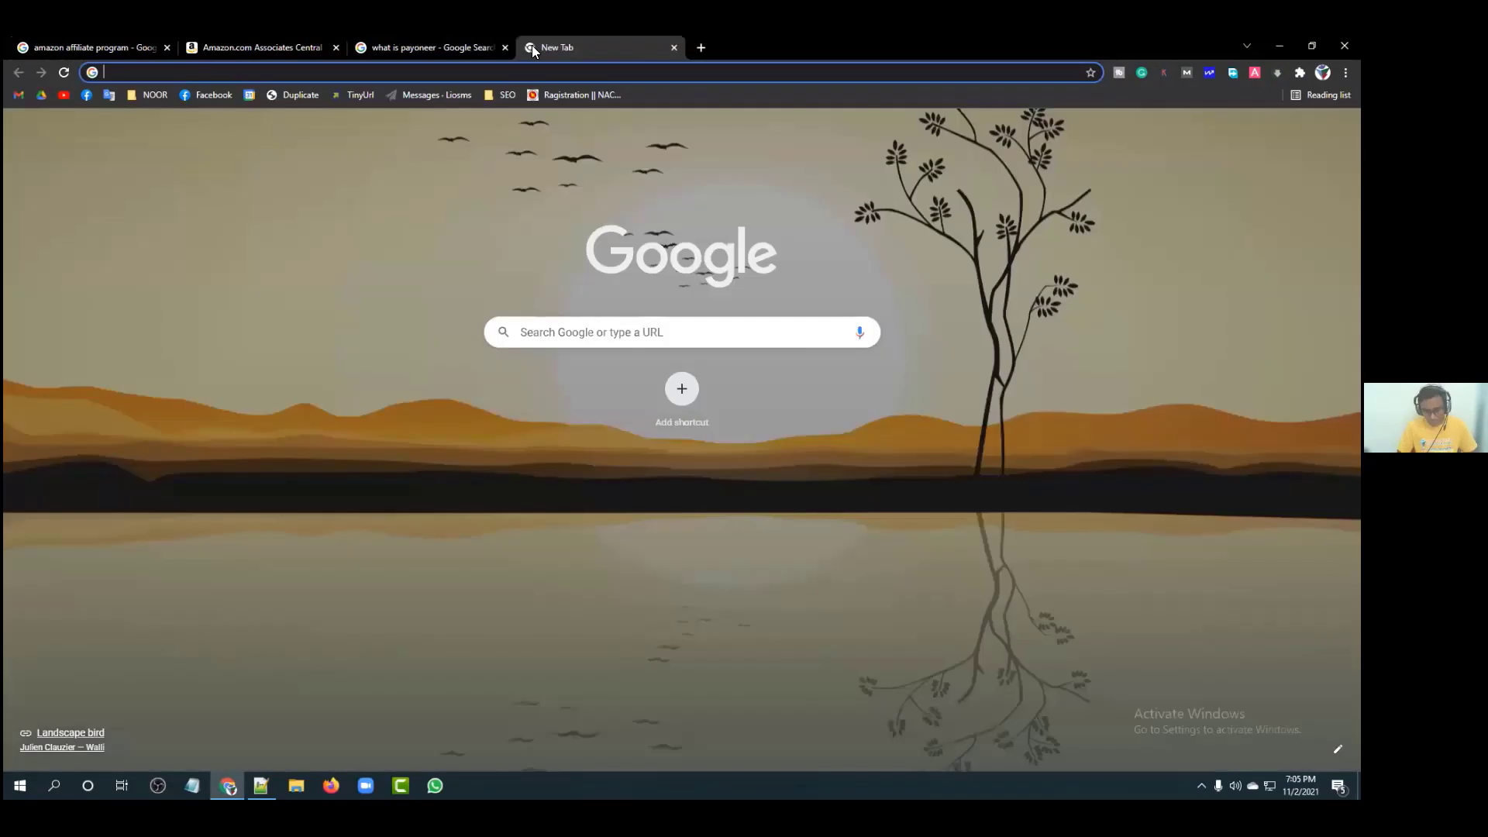
type("payoneer login")
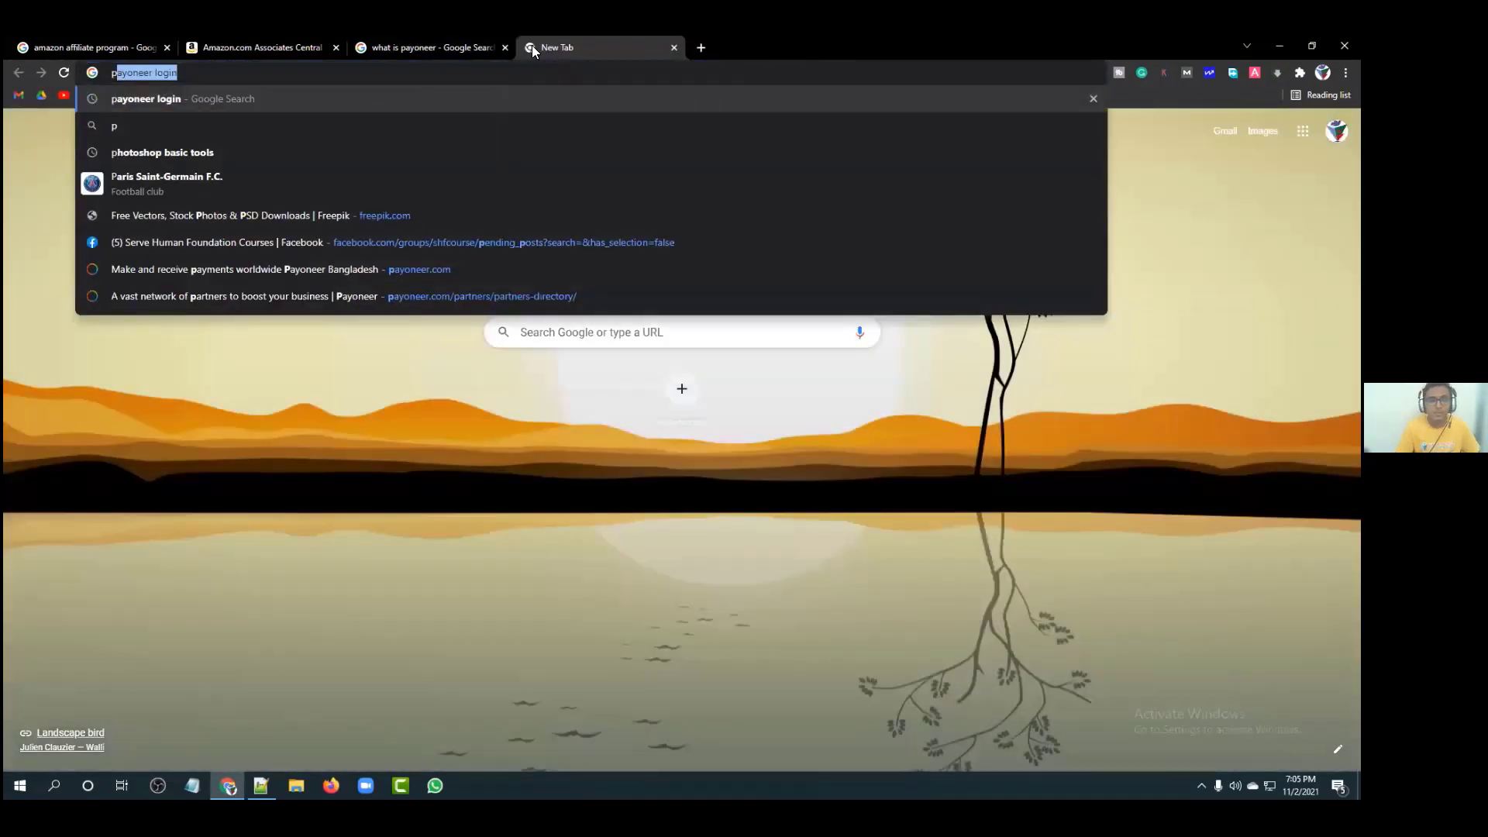
key("Return")
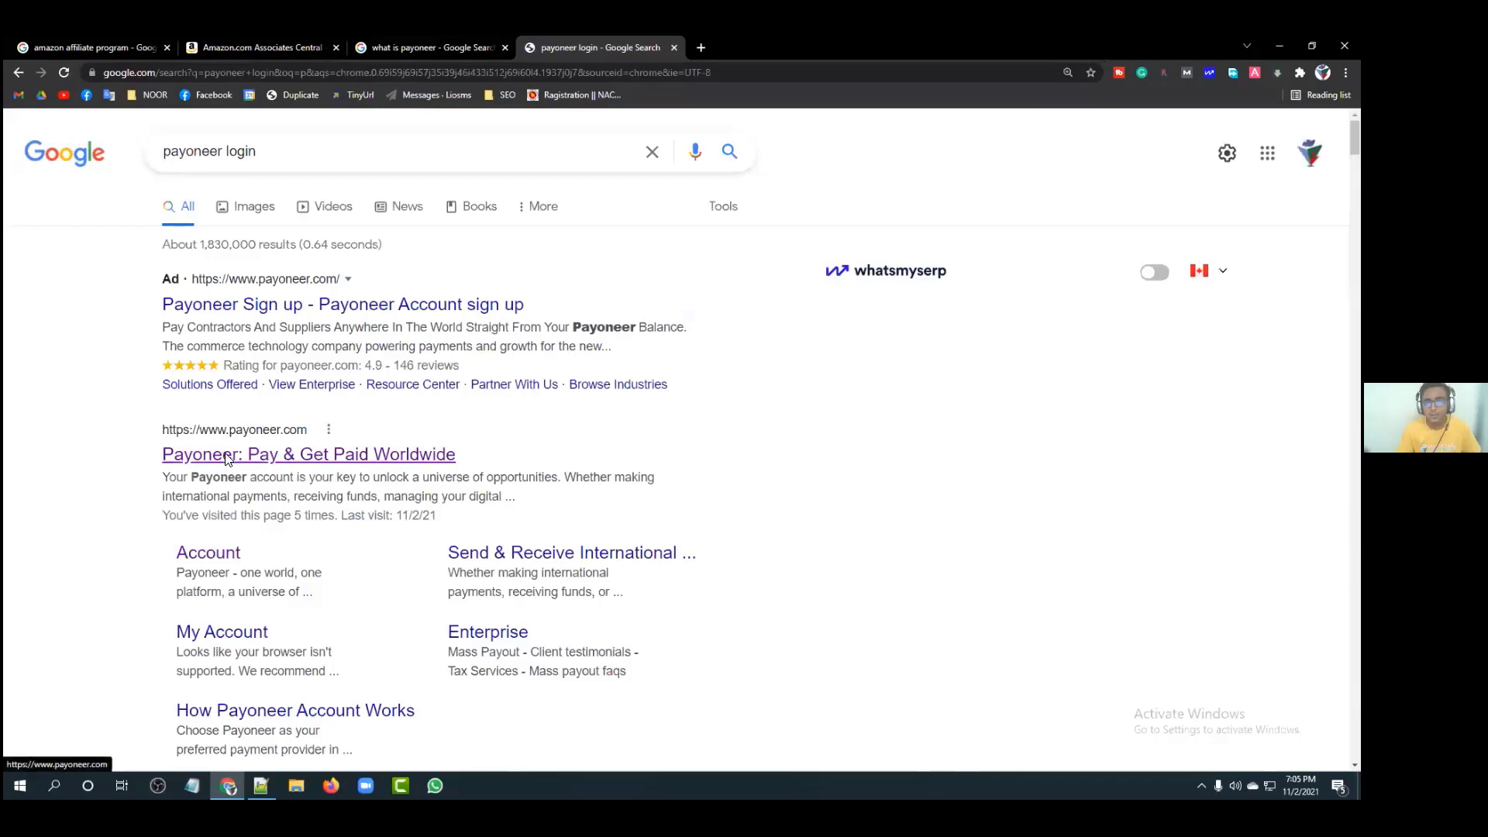
left_click(226, 457)
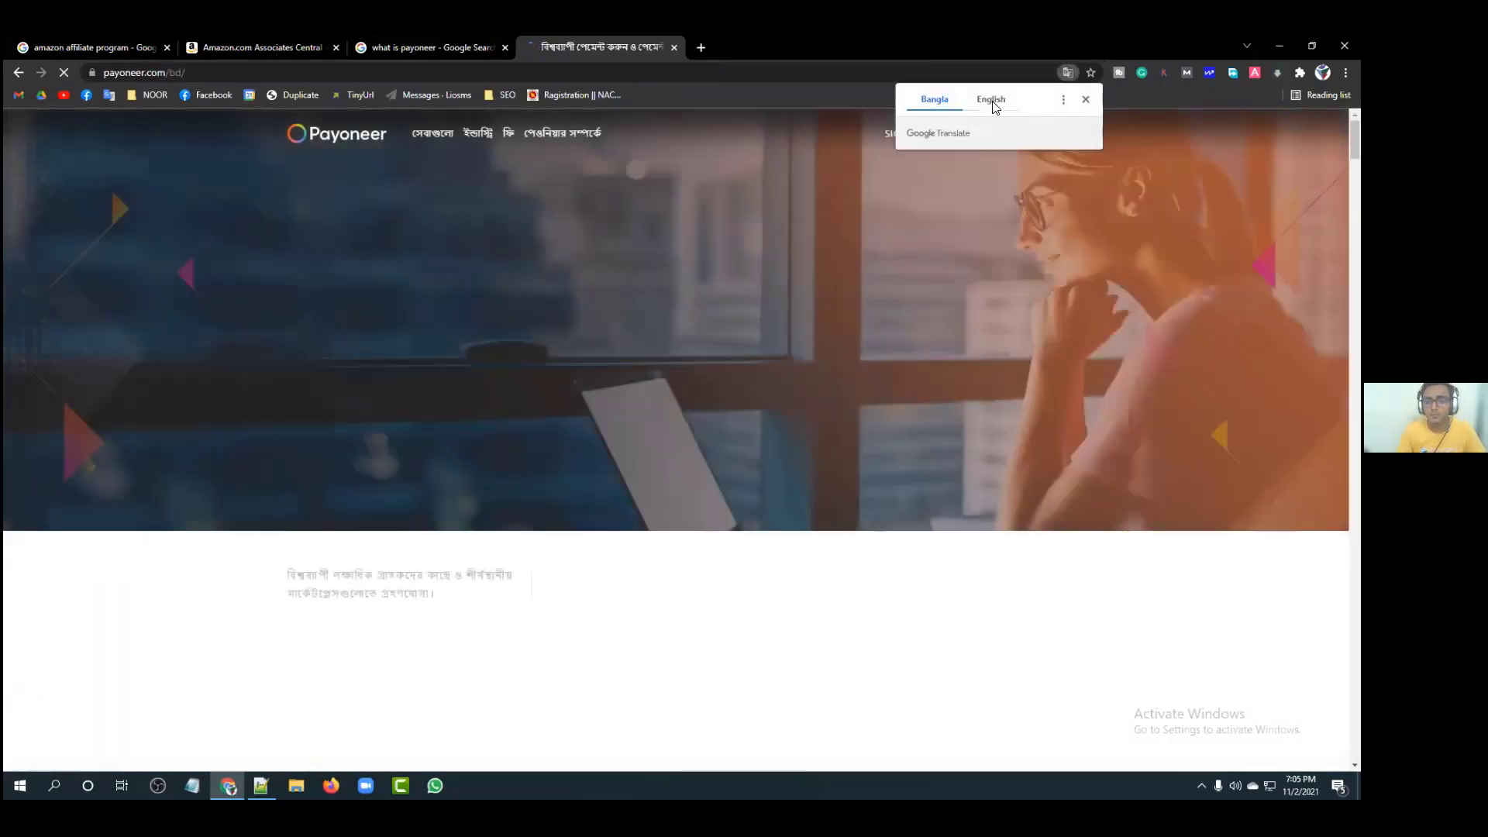
left_click(991, 99)
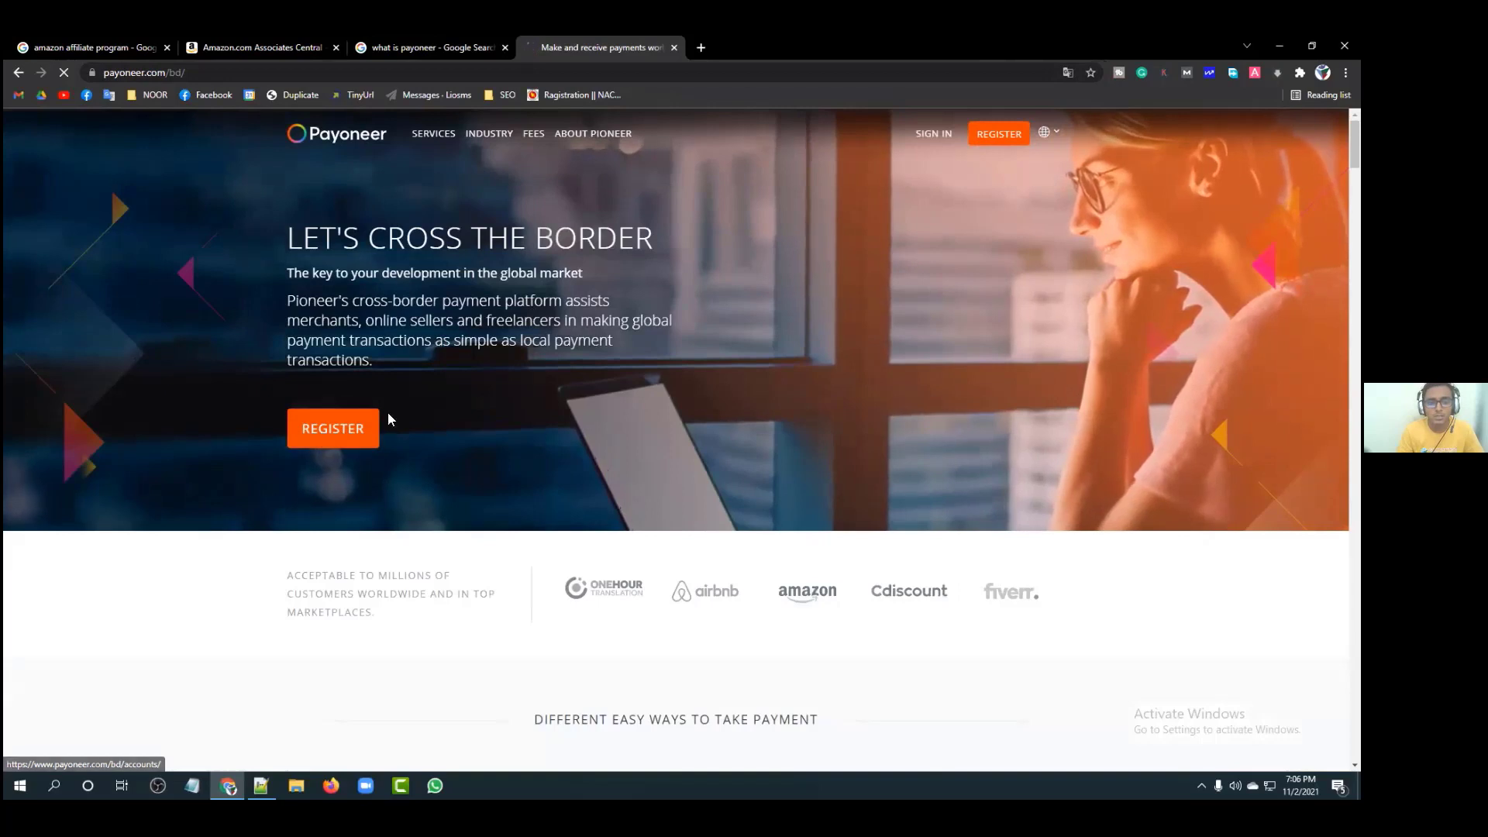
left_click(320, 434)
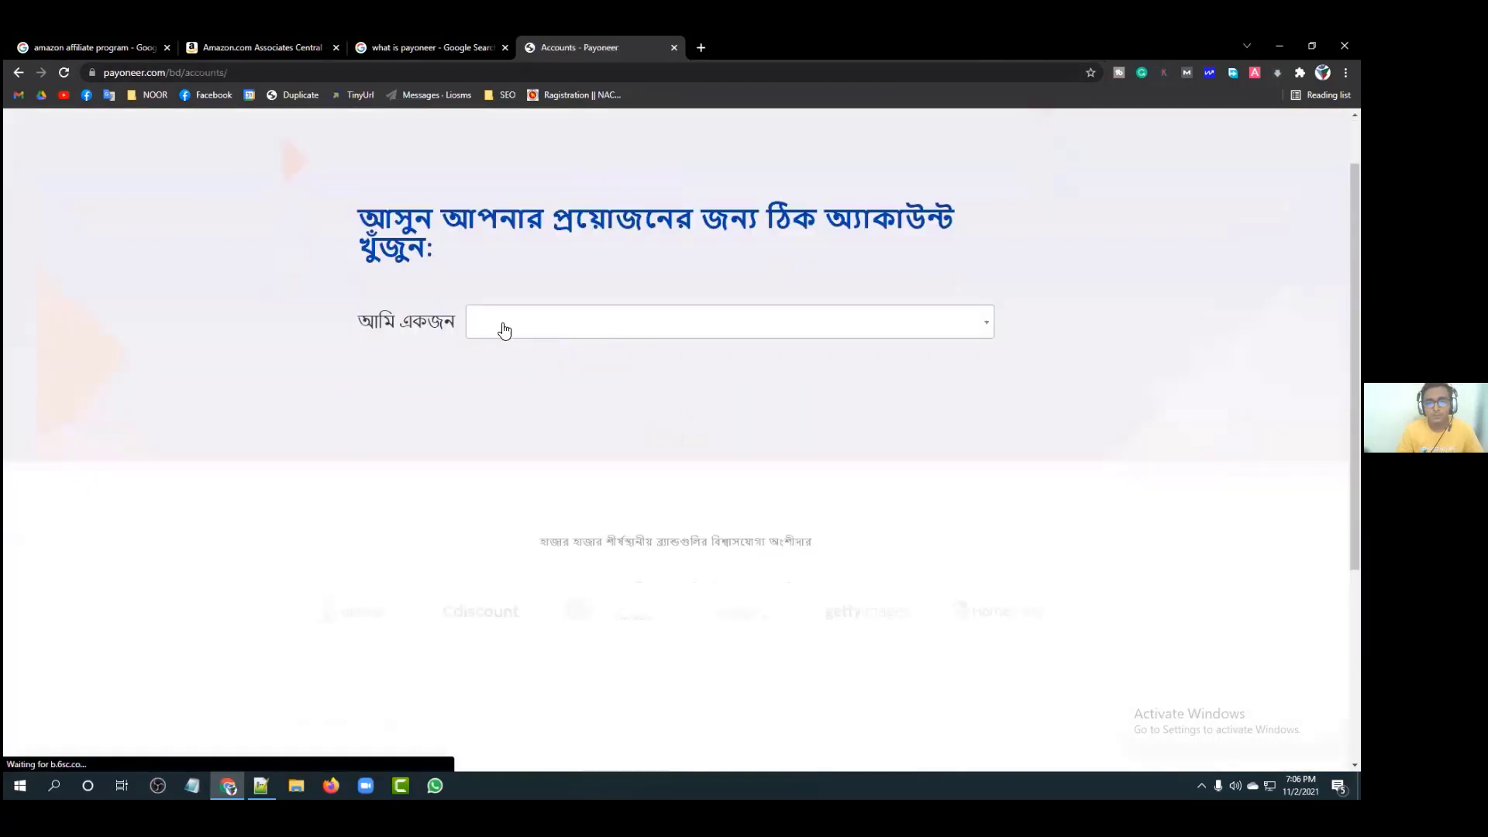
left_click(641, 324)
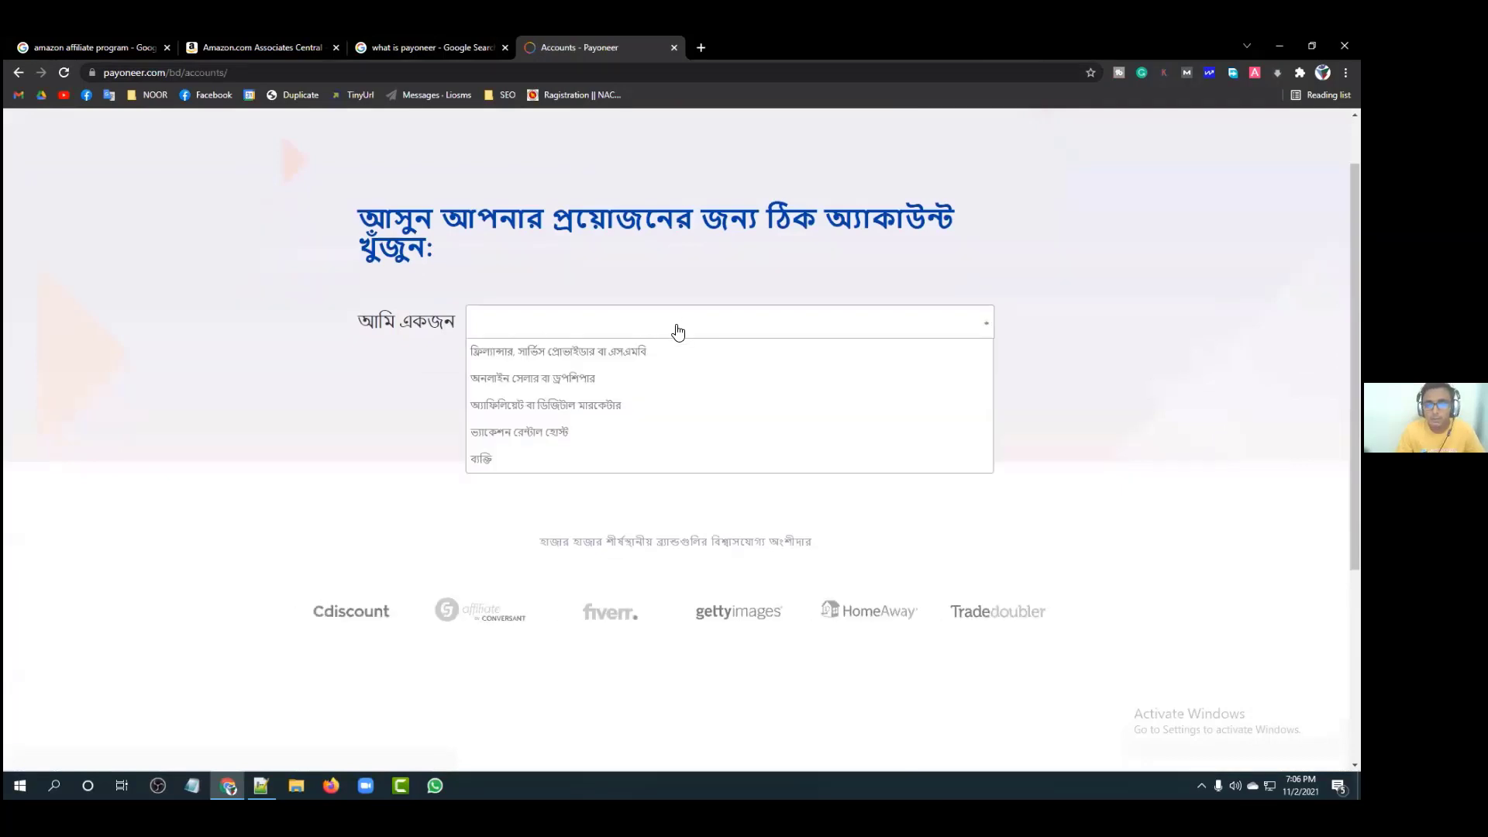
left_click(498, 352)
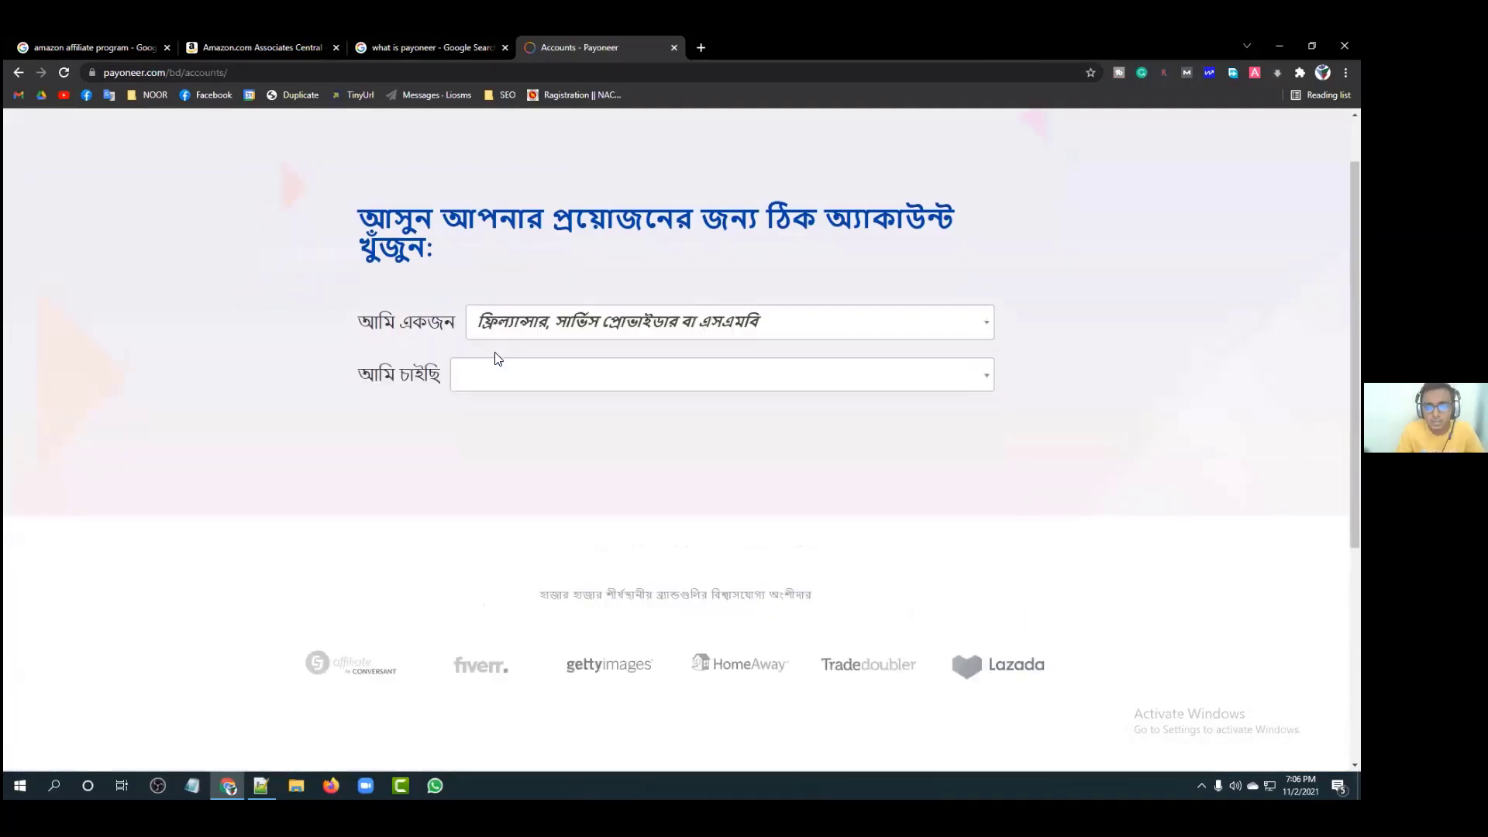
left_click(597, 383)
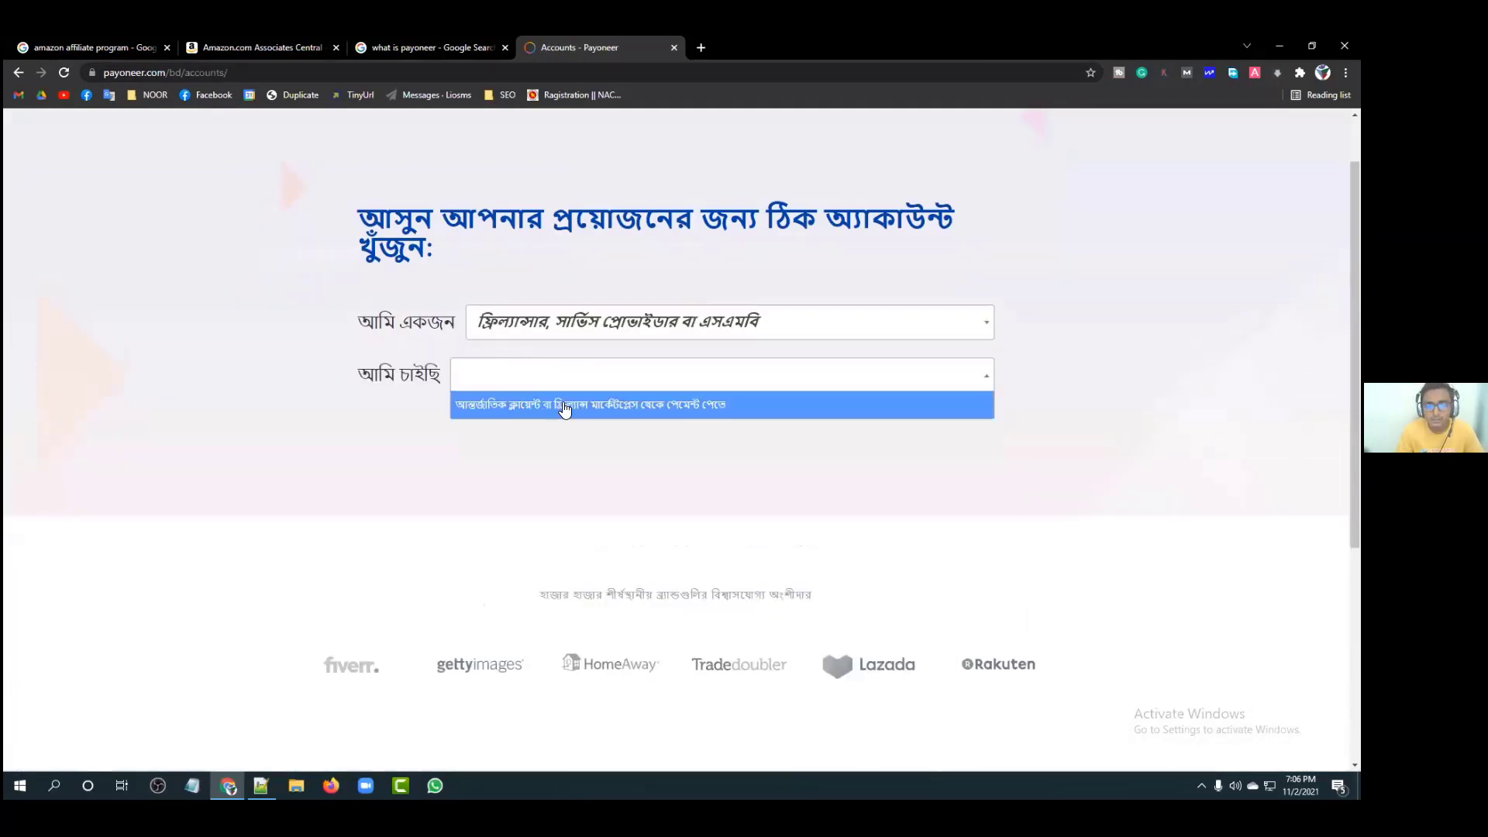
left_click(563, 404)
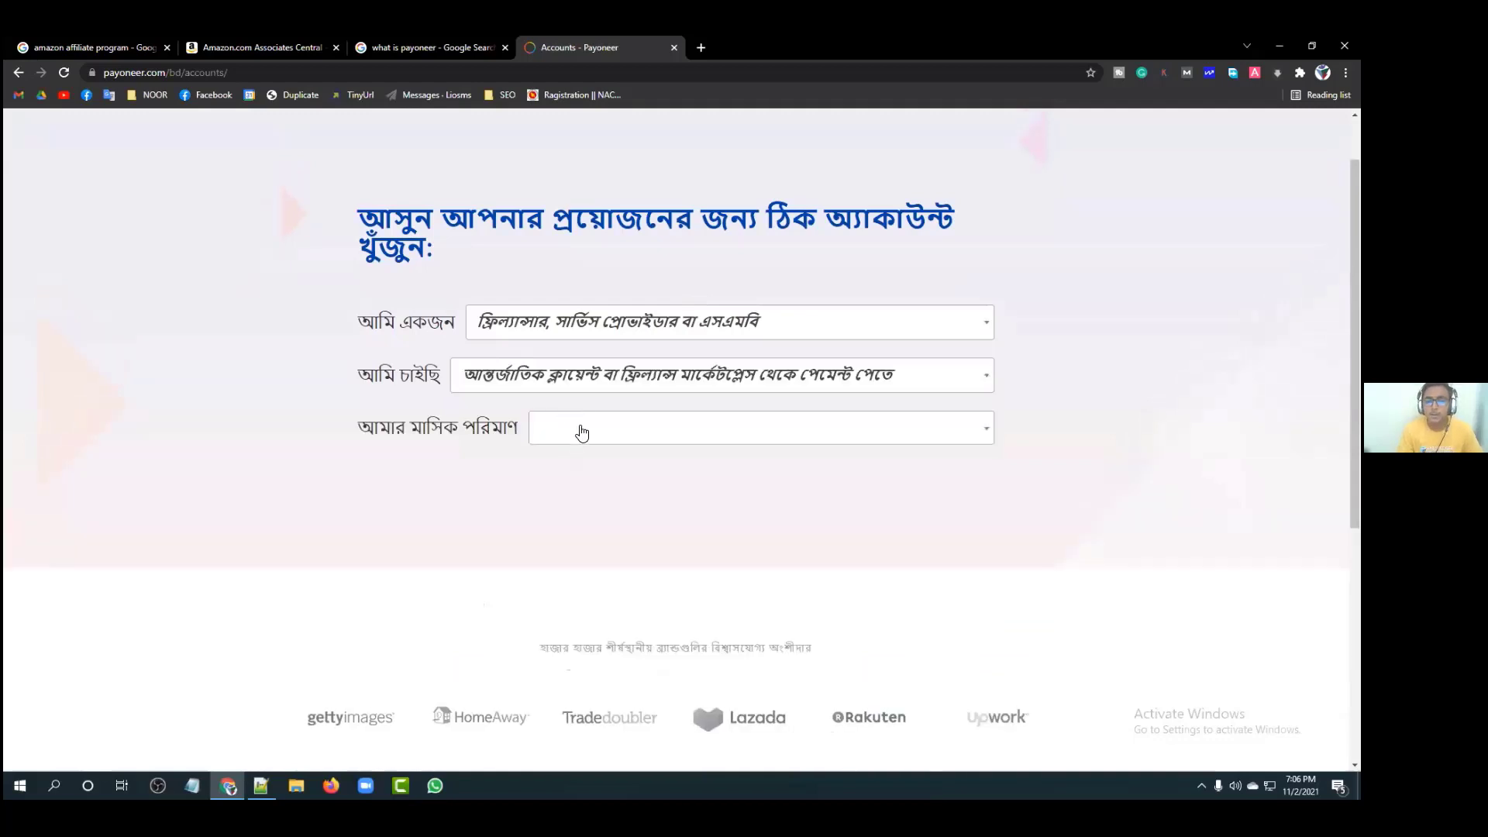
left_click(582, 432)
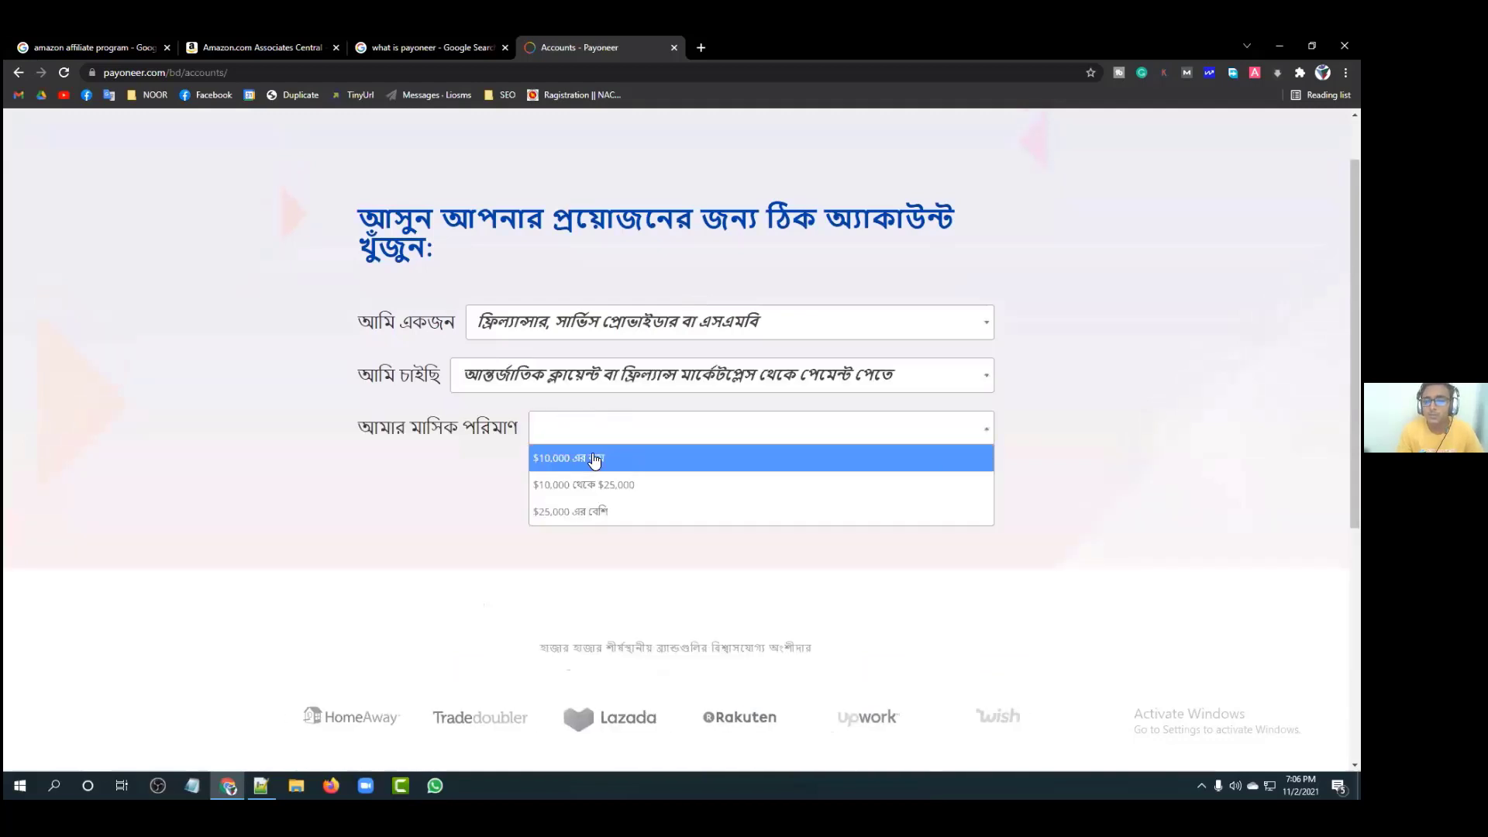
left_click(594, 459)
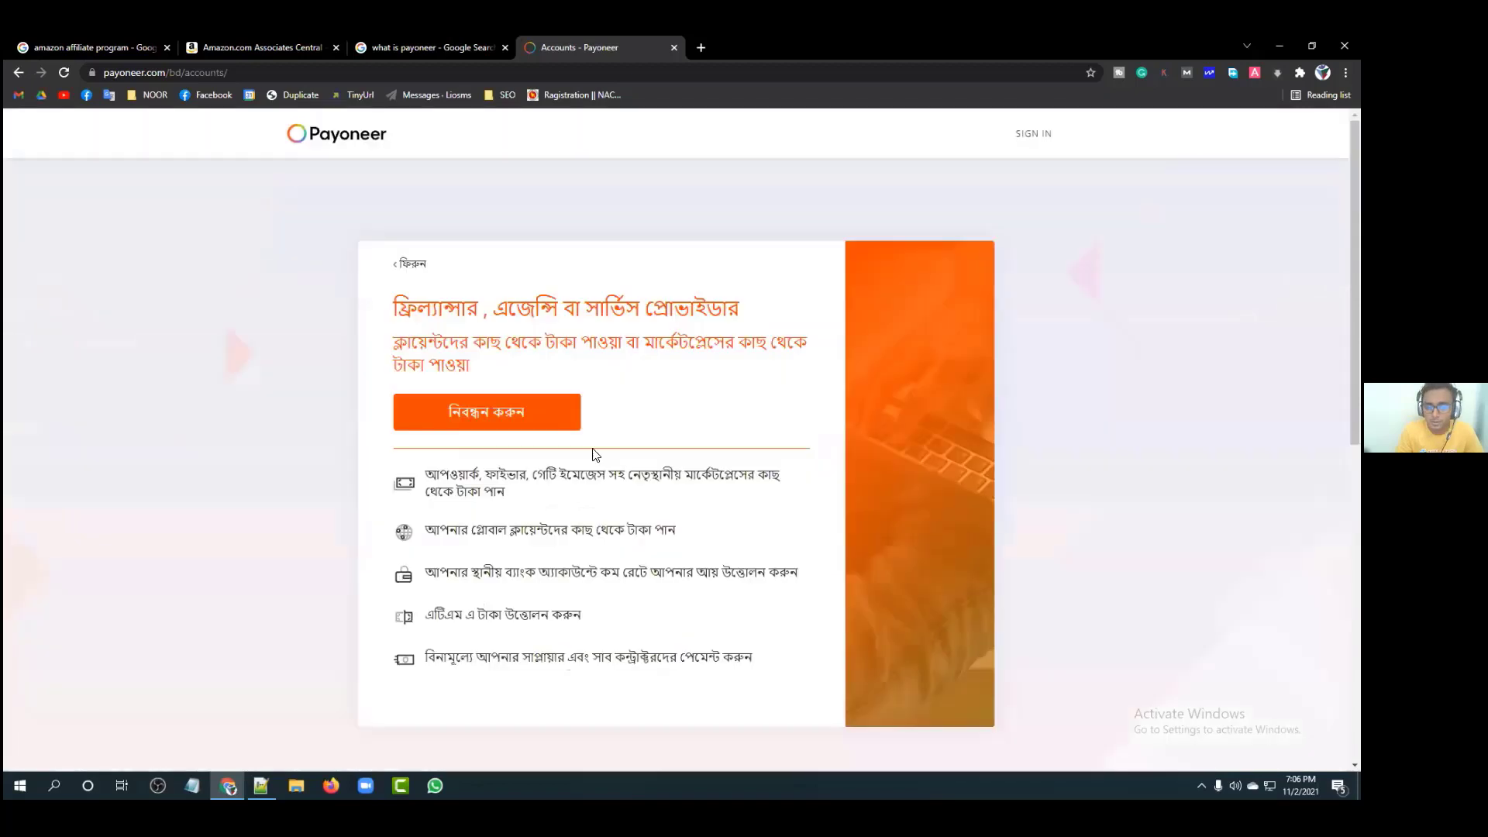
Step: Return to the Bangladesh home page and turn Always translate Bangla off again
left_click(18, 73)
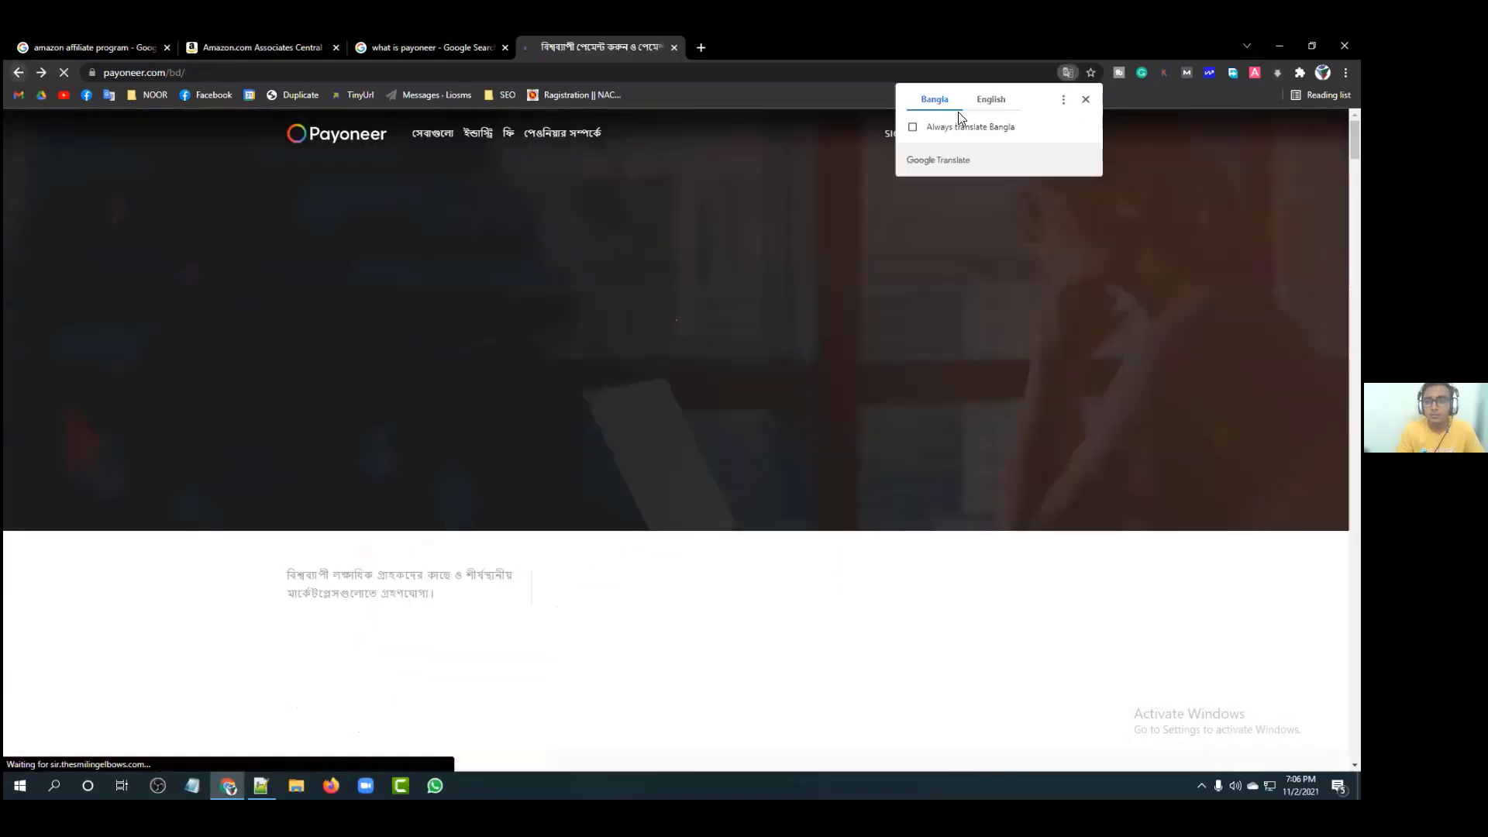
left_click(912, 127)
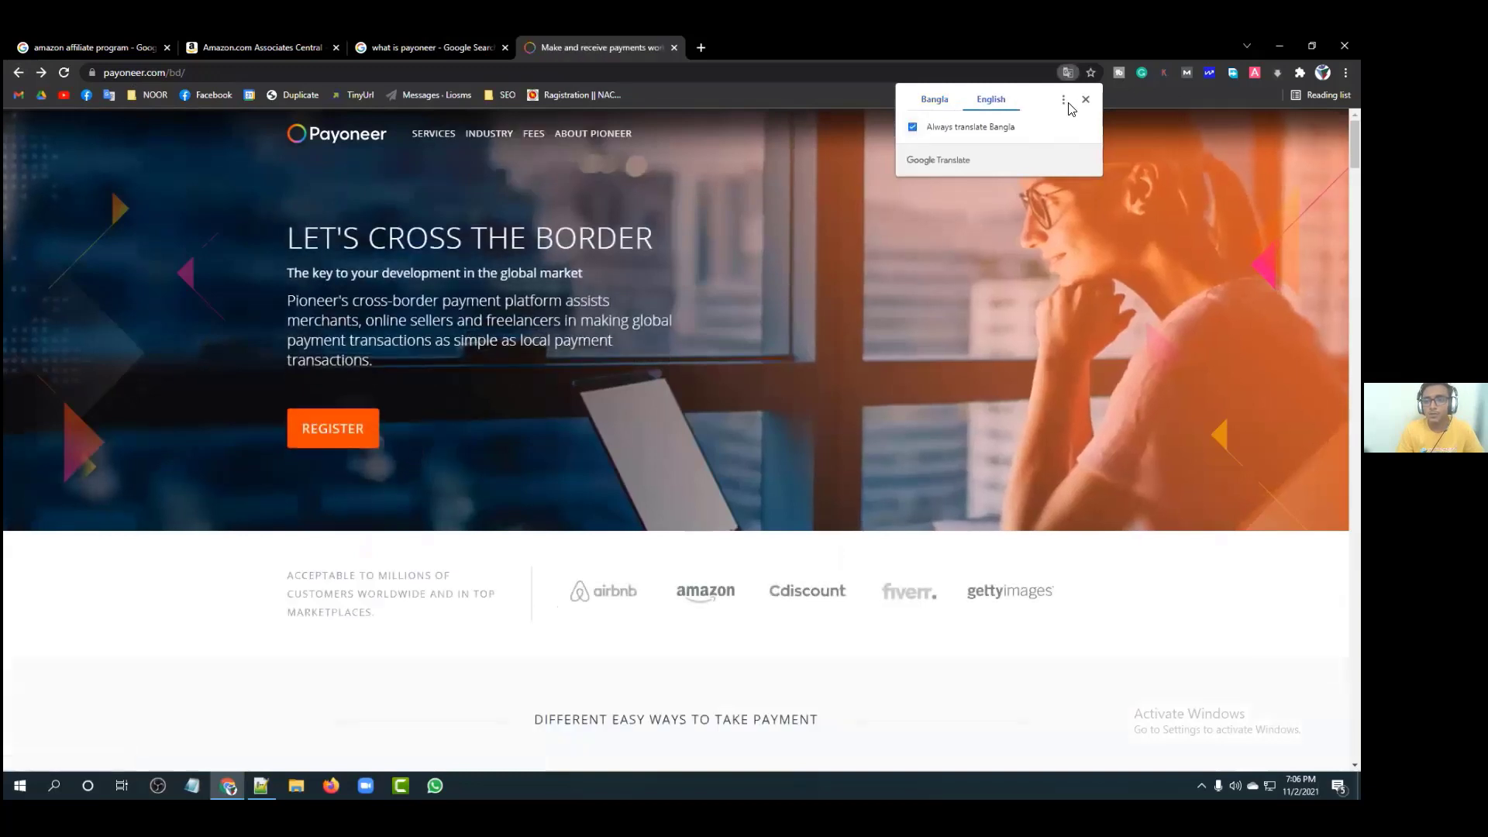
left_click(372, 424)
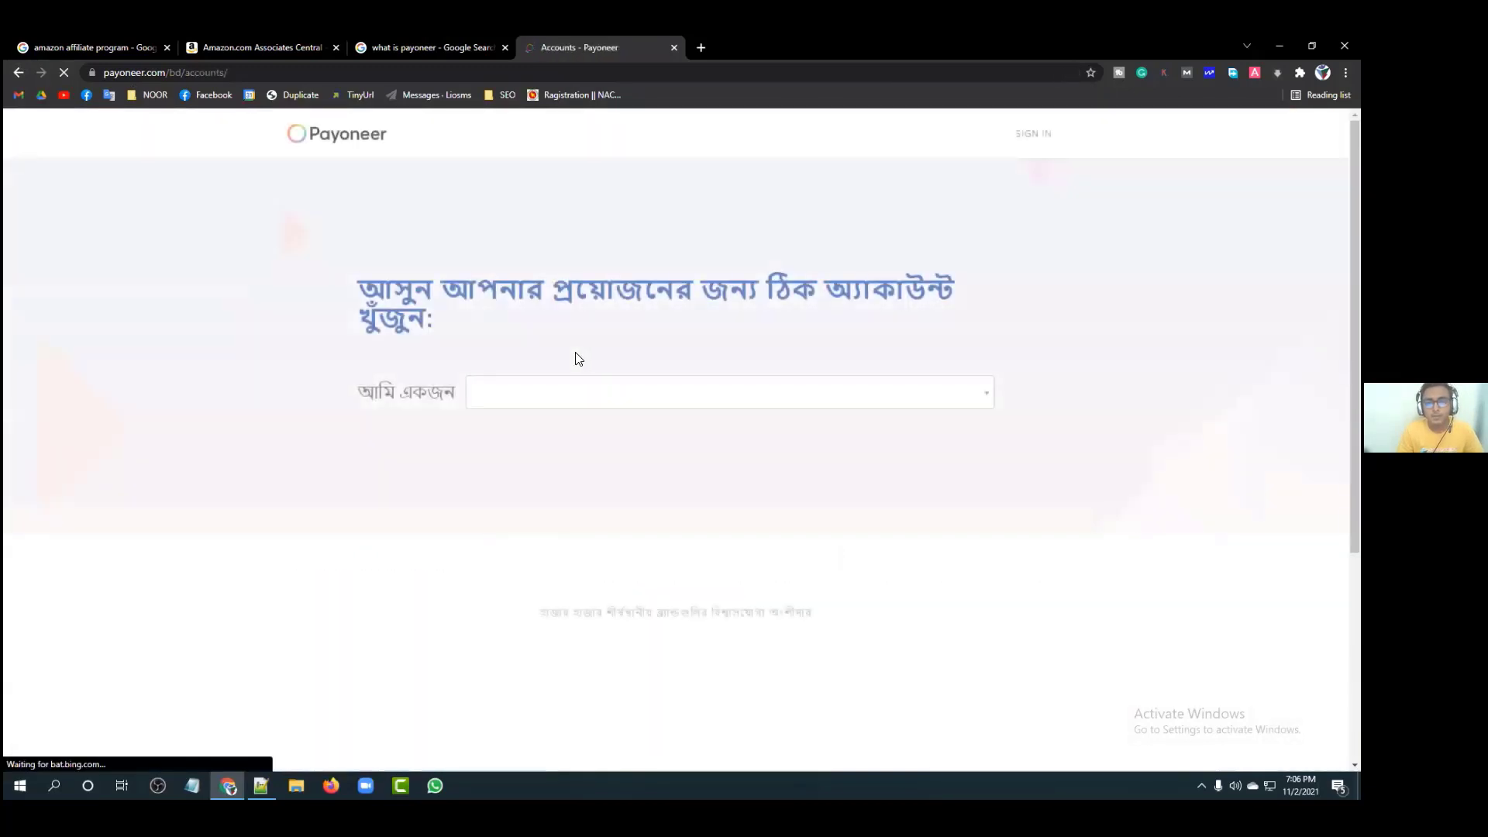
left_click(14, 73)
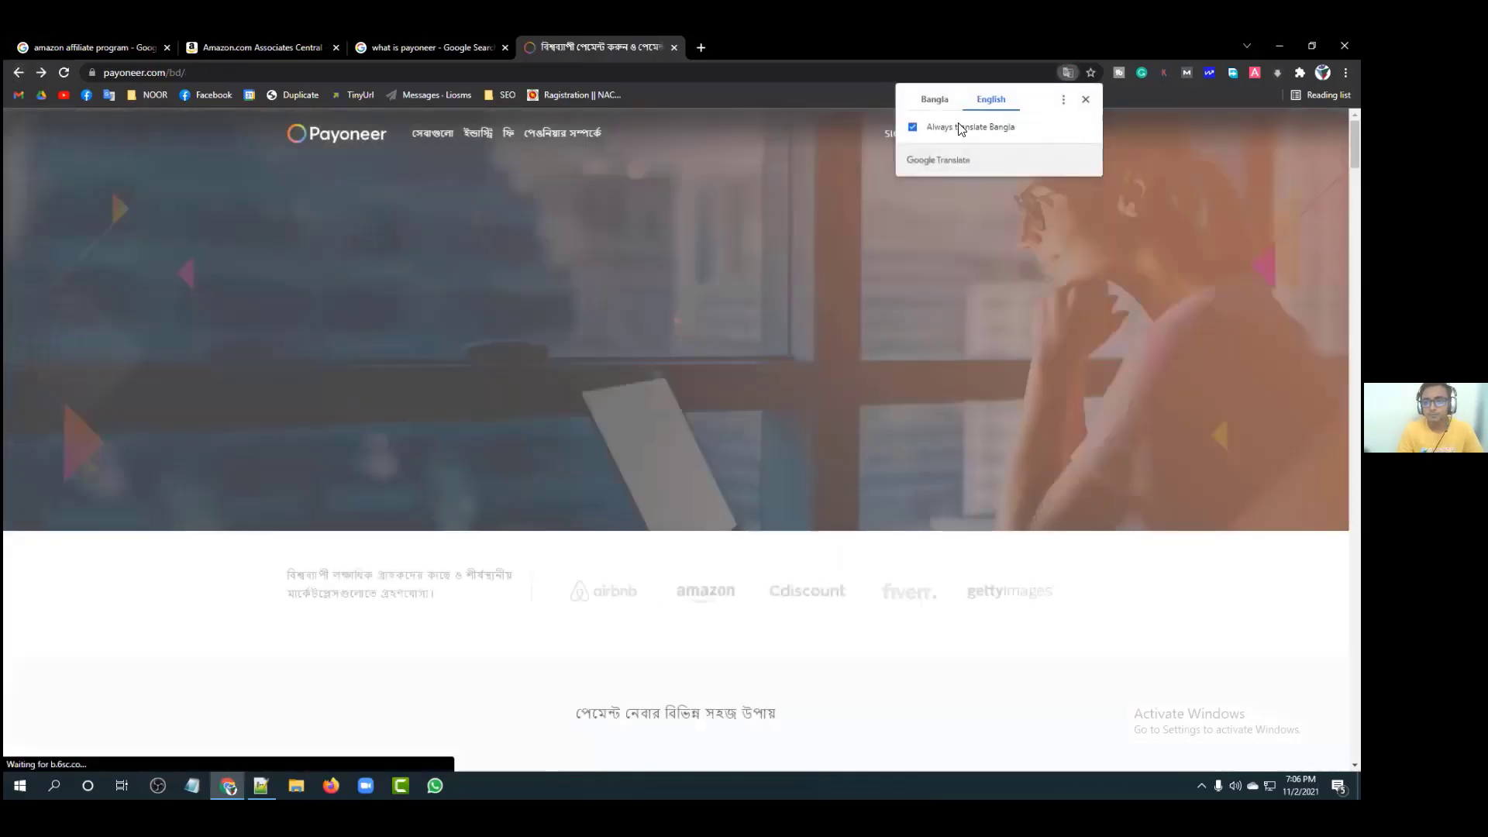
left_click(961, 127)
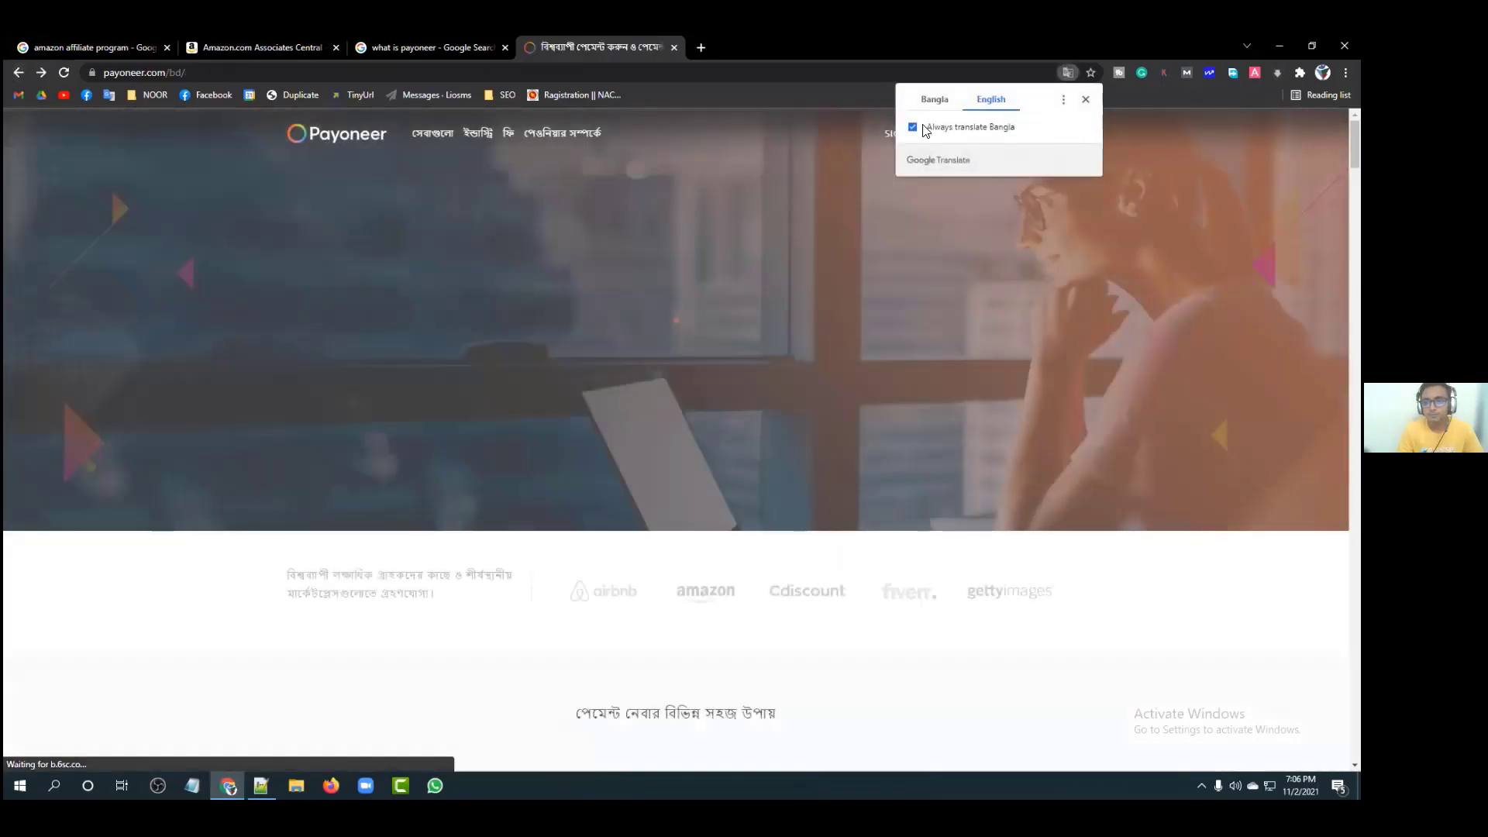
Step: Restore the original Bangla page, reload it, and switch the Payoneer site language to English
left_click(1063, 99)
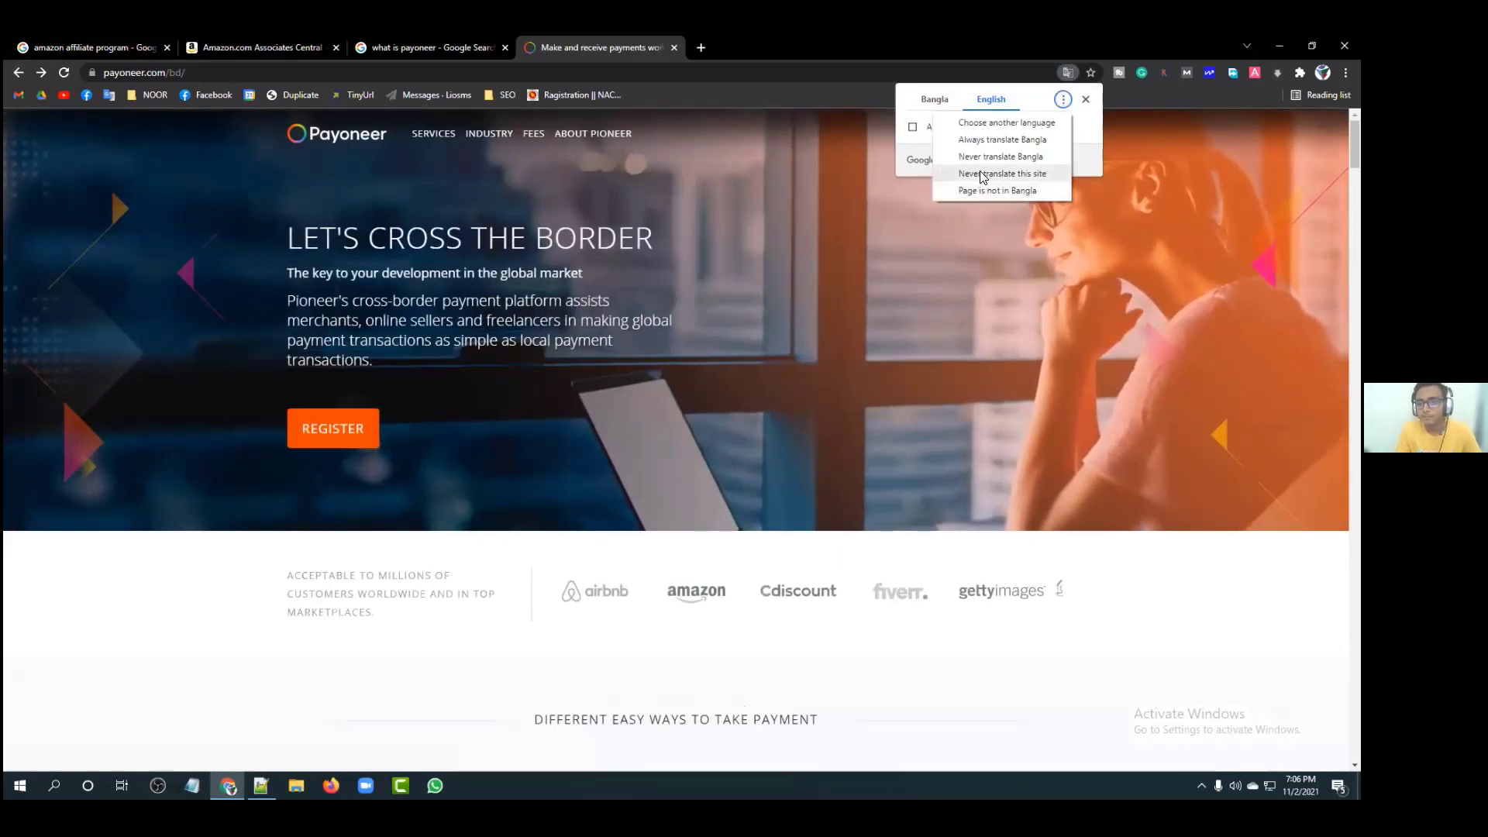
key("Return")
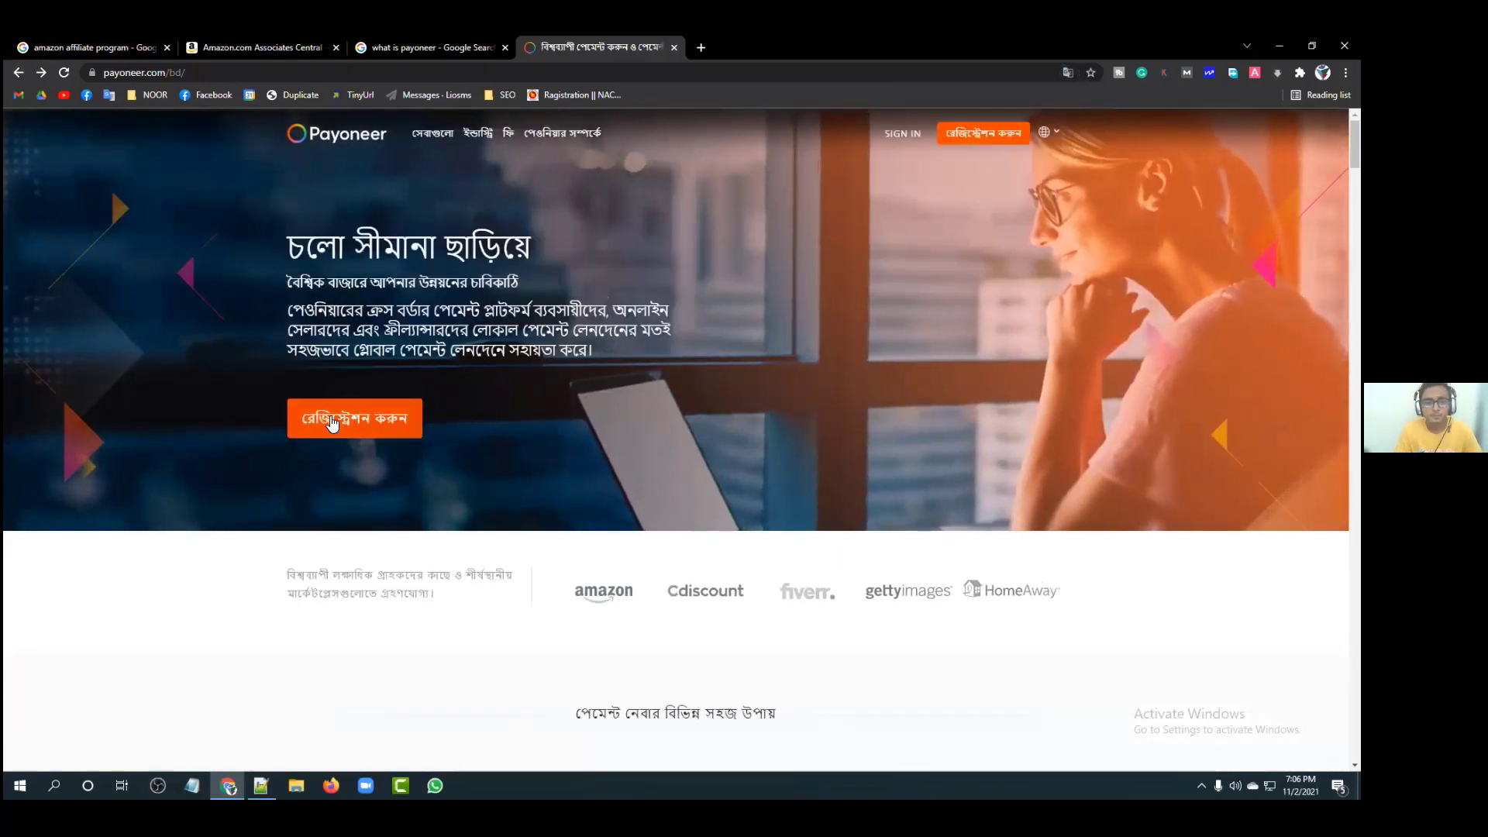
left_click(65, 72)
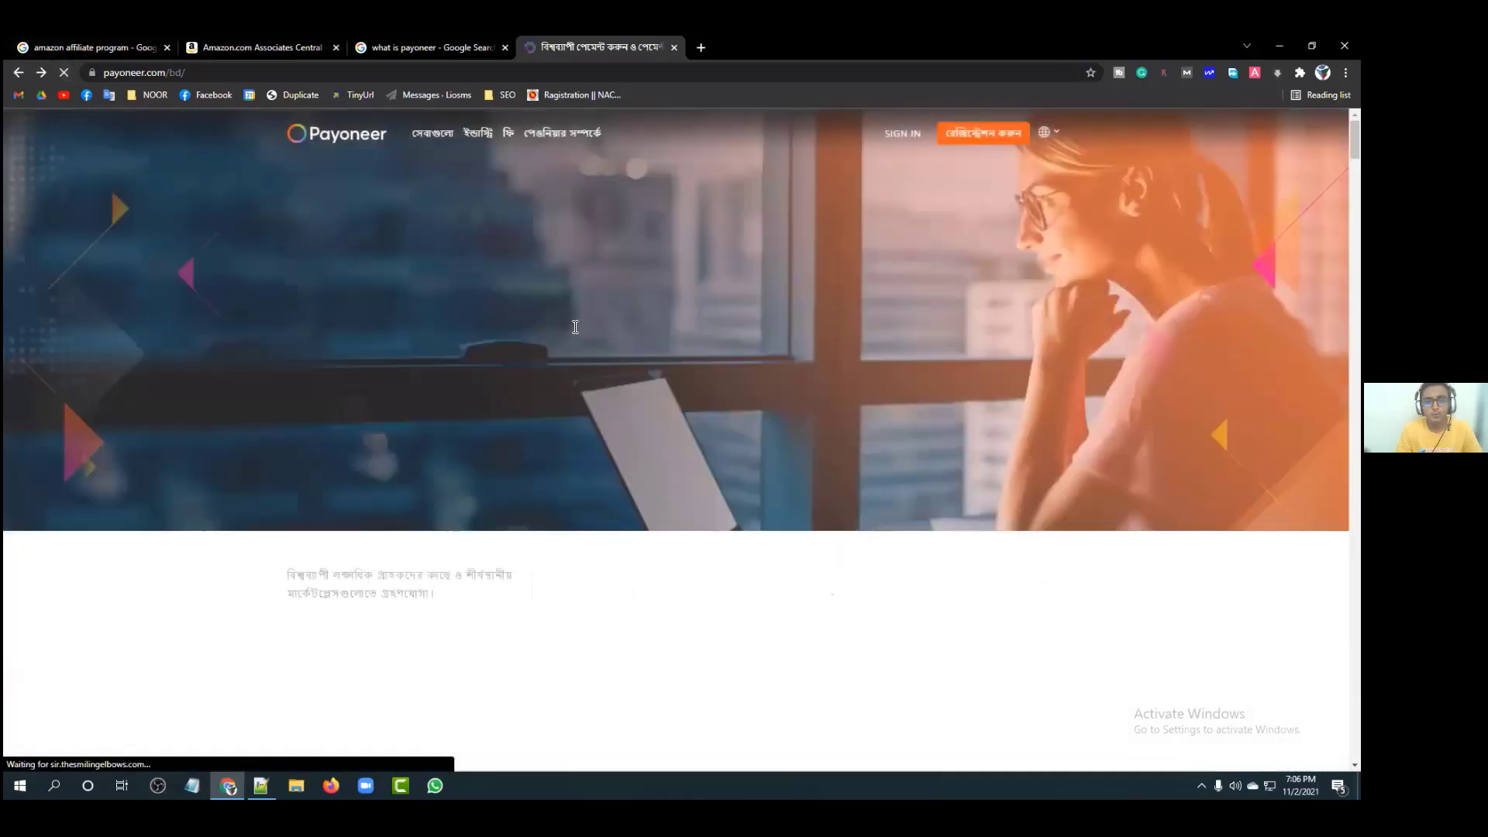
scroll(461, 337, "down", 2)
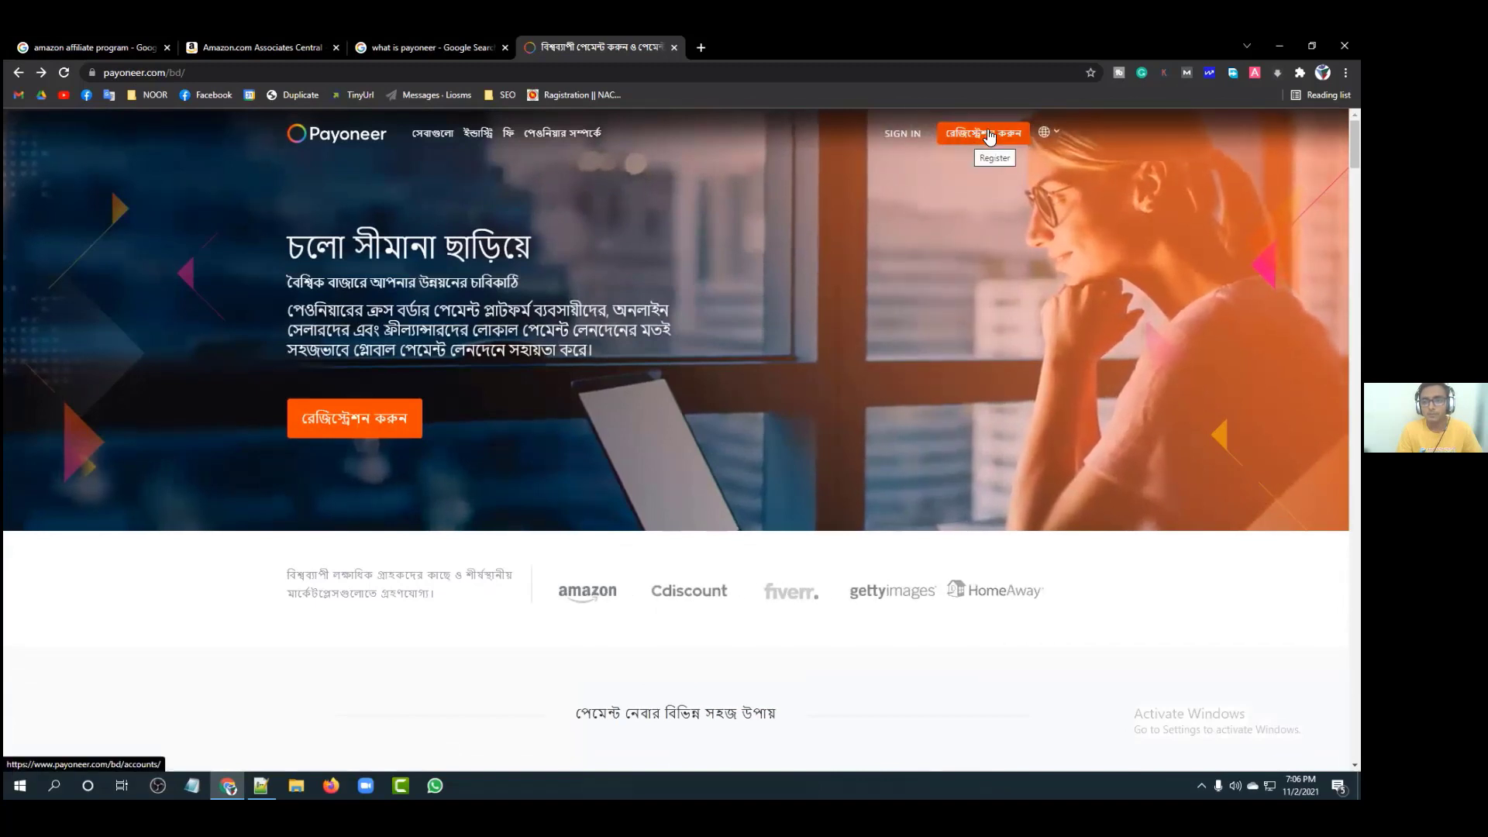
left_click(1042, 132)
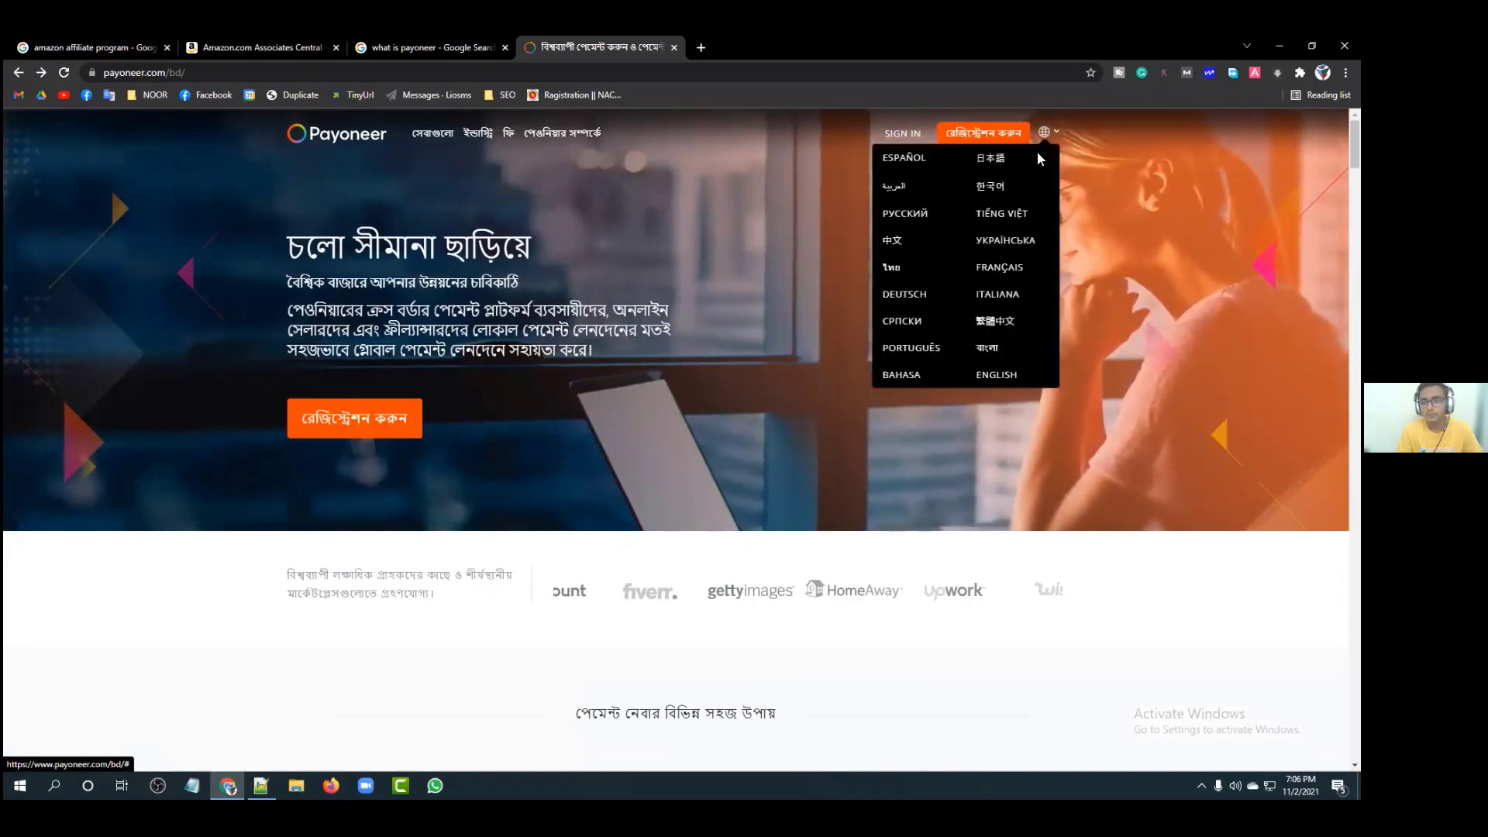
left_click(1002, 374)
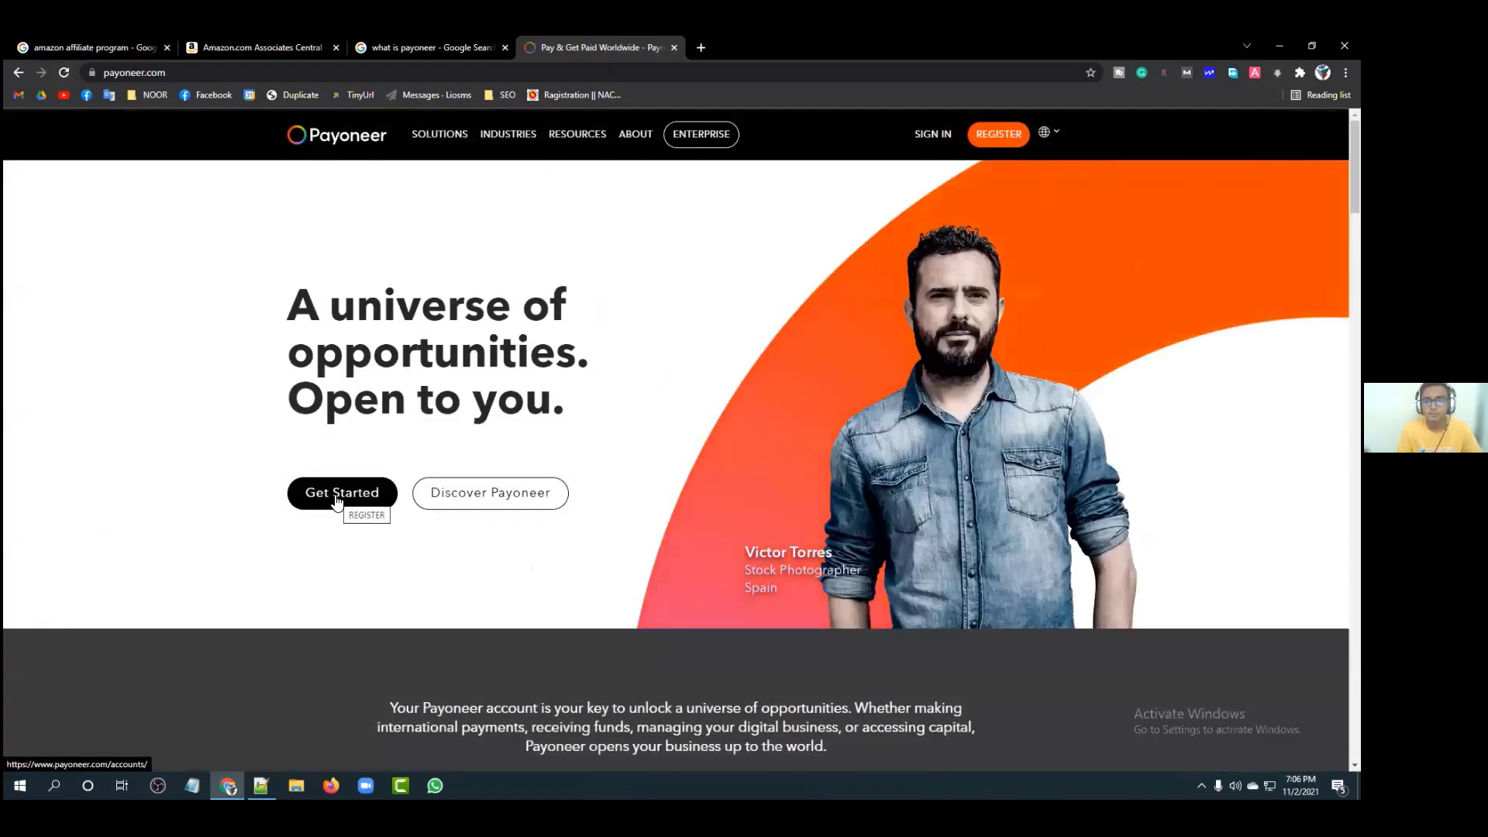
Step: Choose Affiliate or Digital Marketer, get paid by publishers and networks, volume under $10,000
left_click(997, 135)
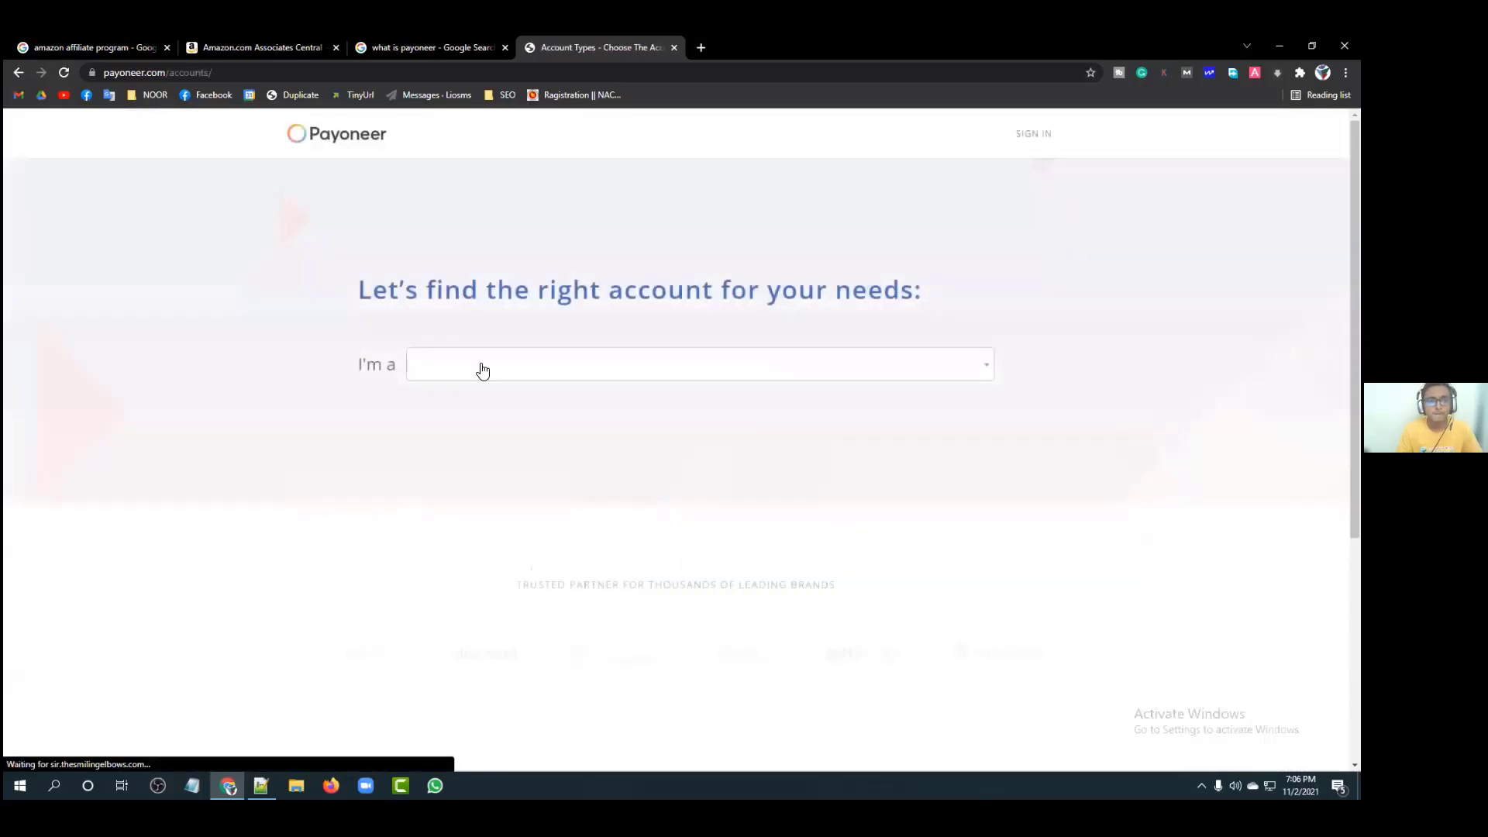
left_click(473, 370)
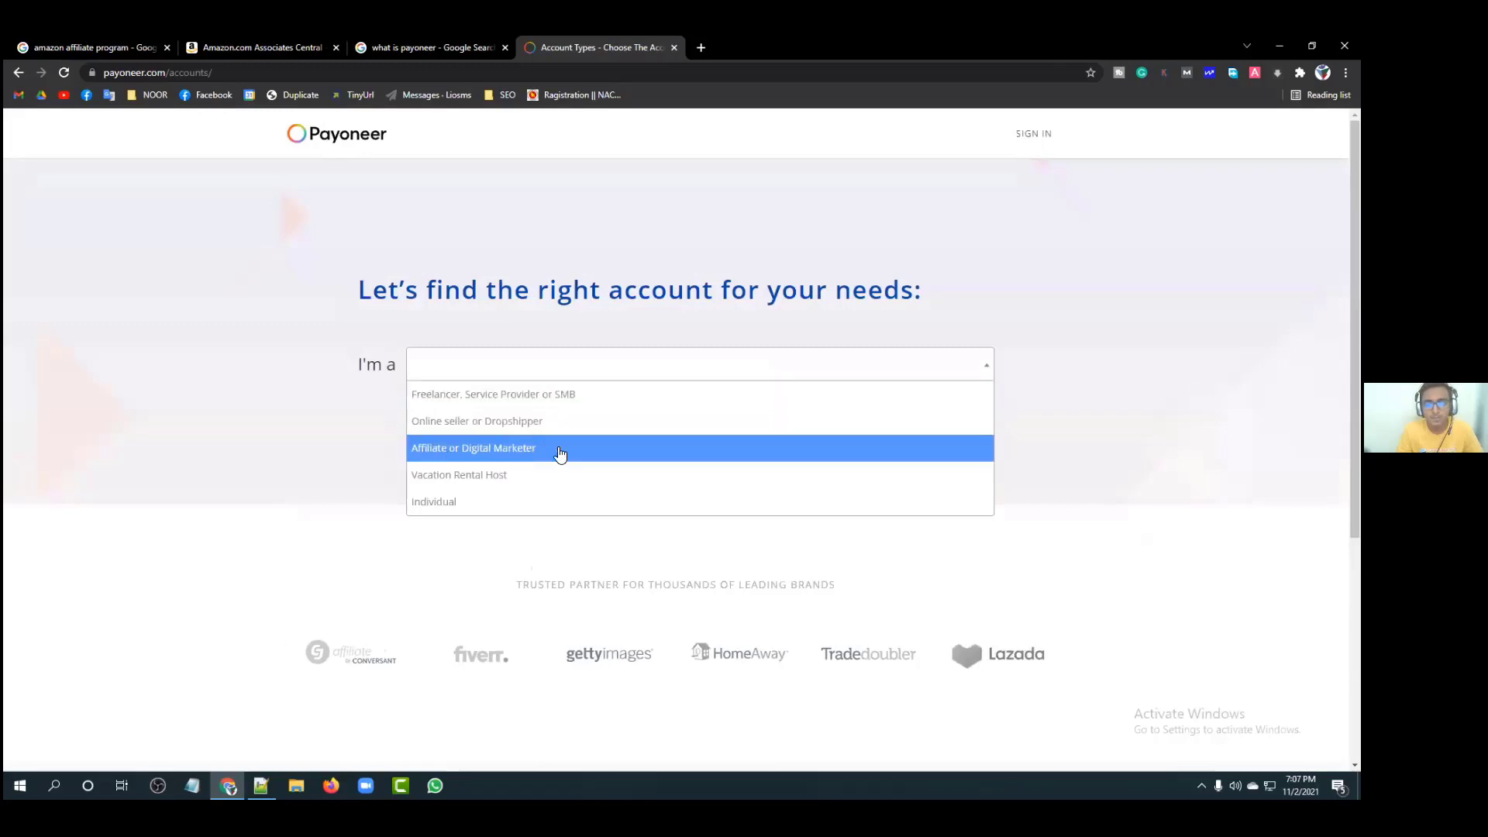
left_click(480, 450)
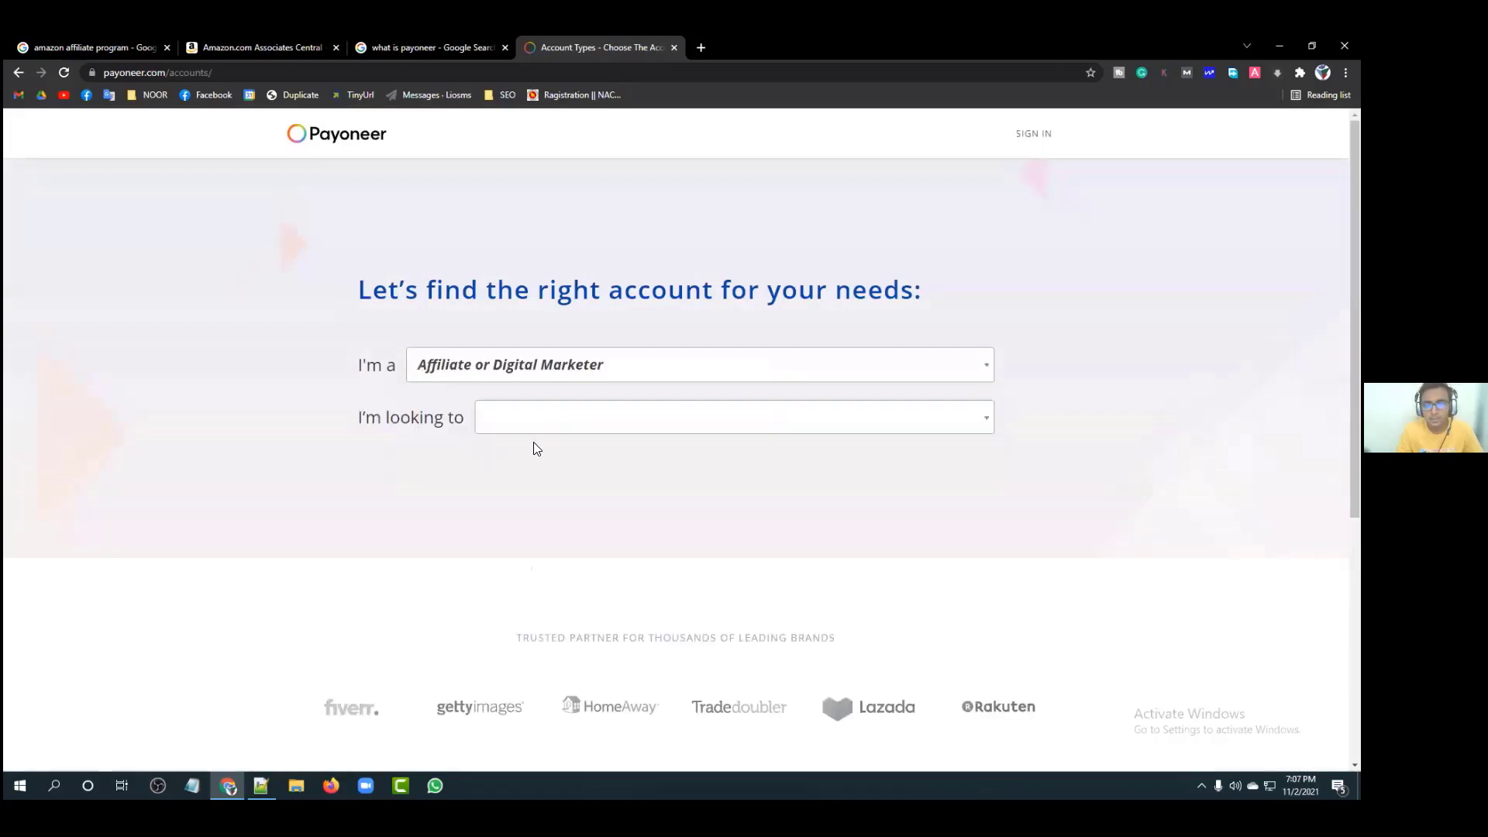
left_click(582, 415)
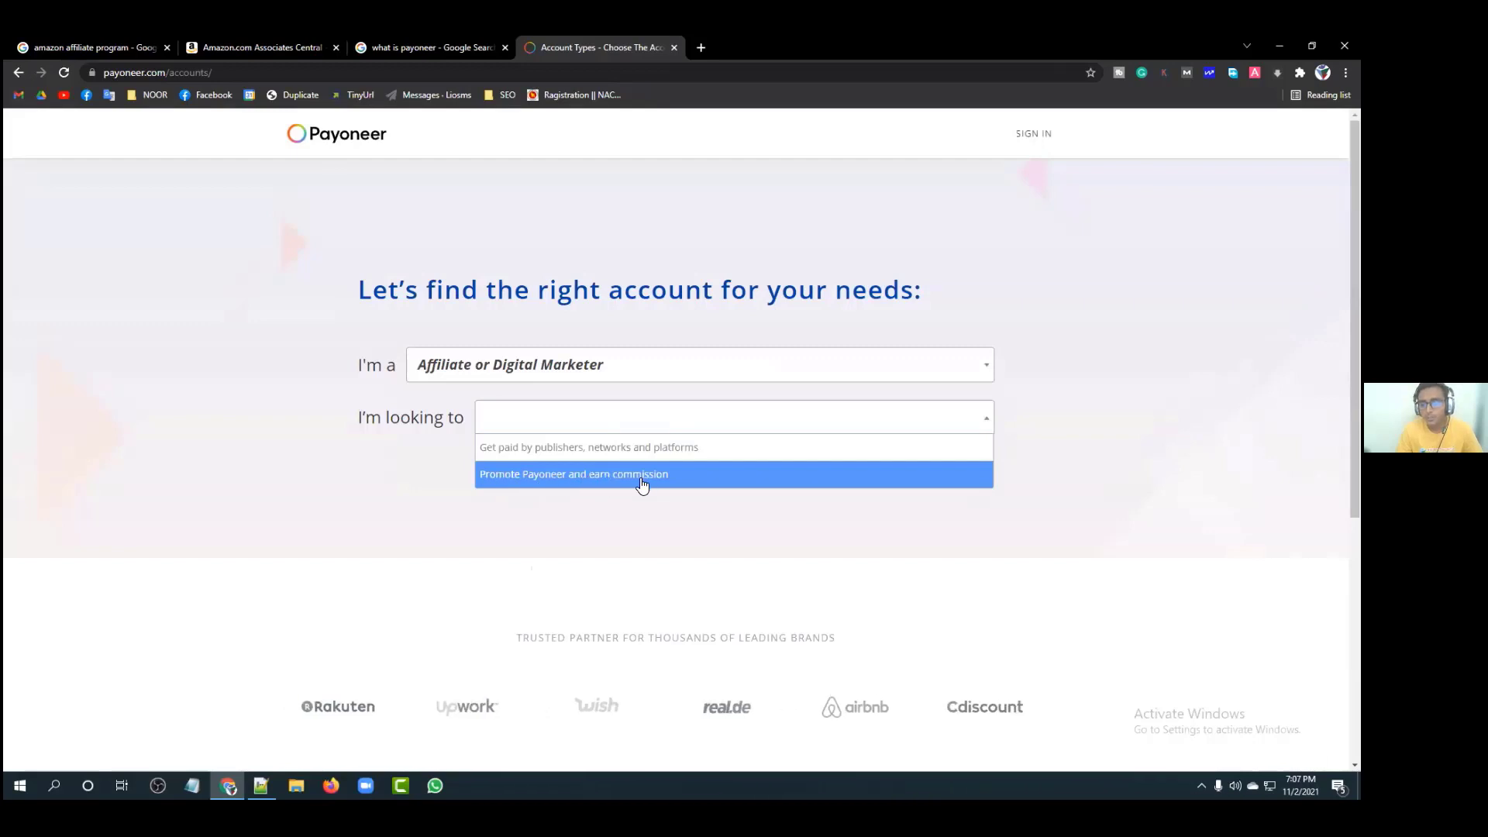
left_click(588, 448)
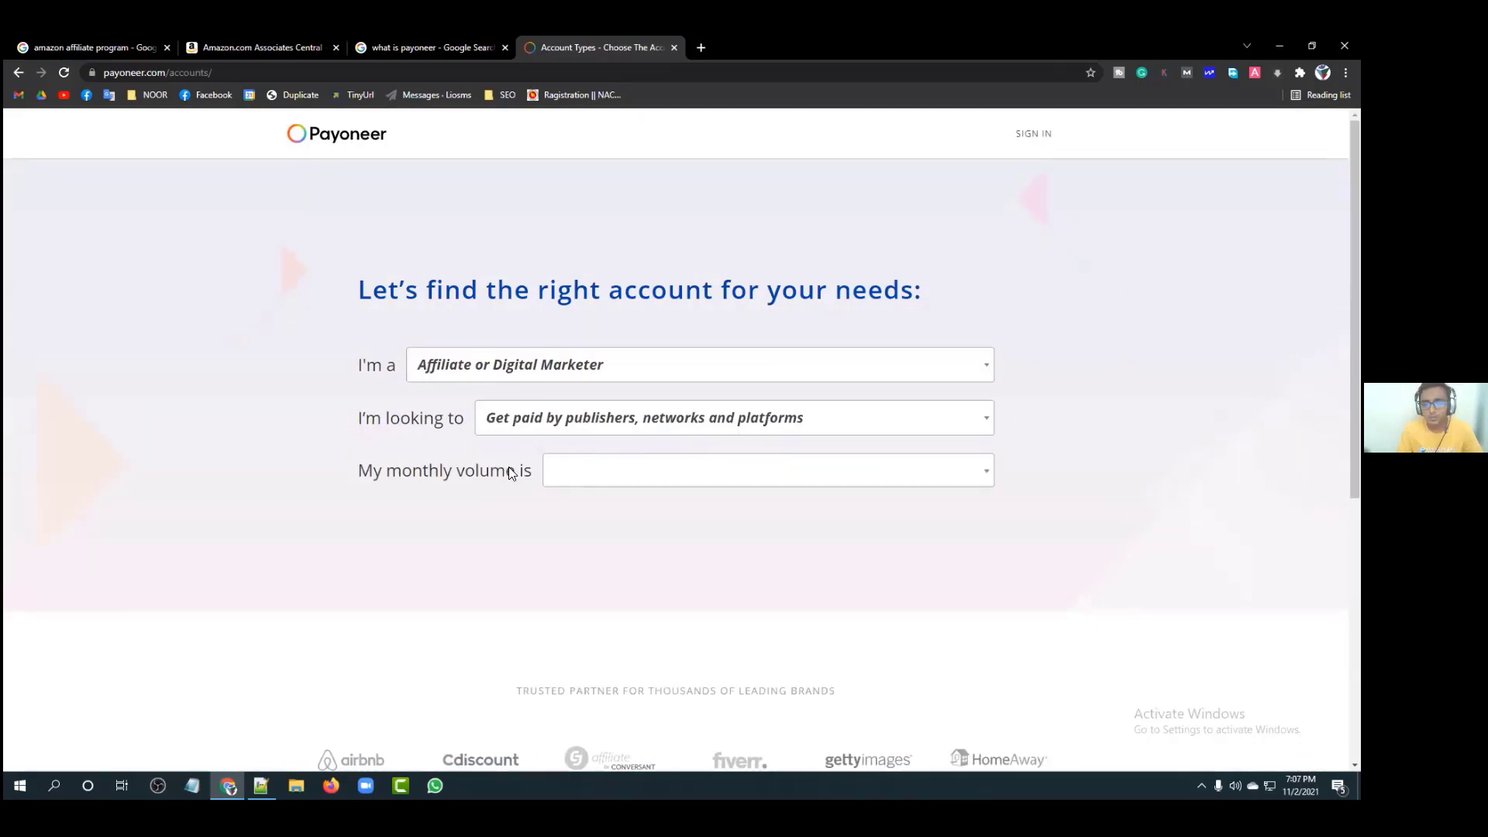
left_click(707, 469)
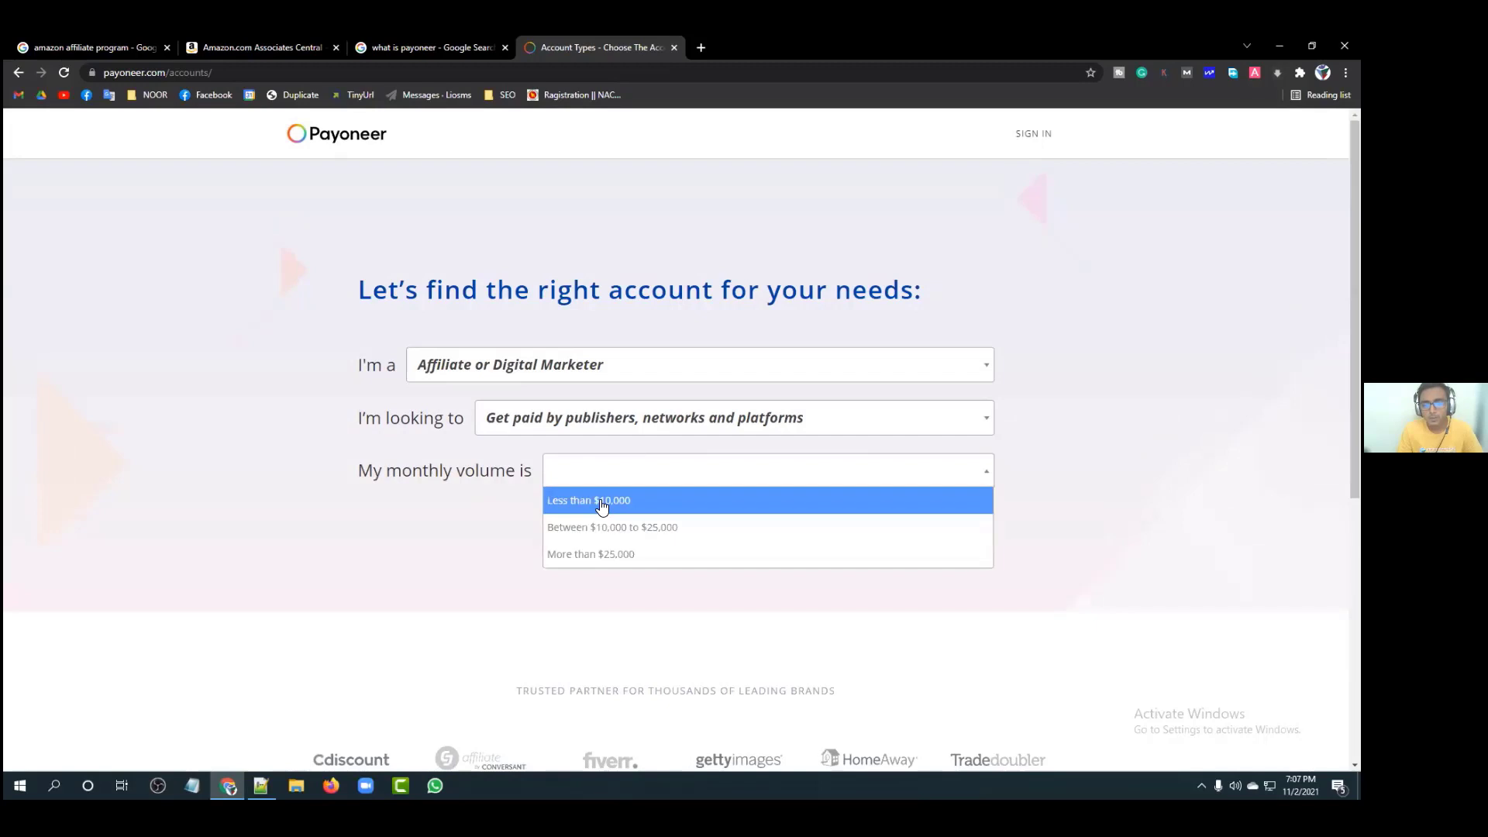
left_click(603, 502)
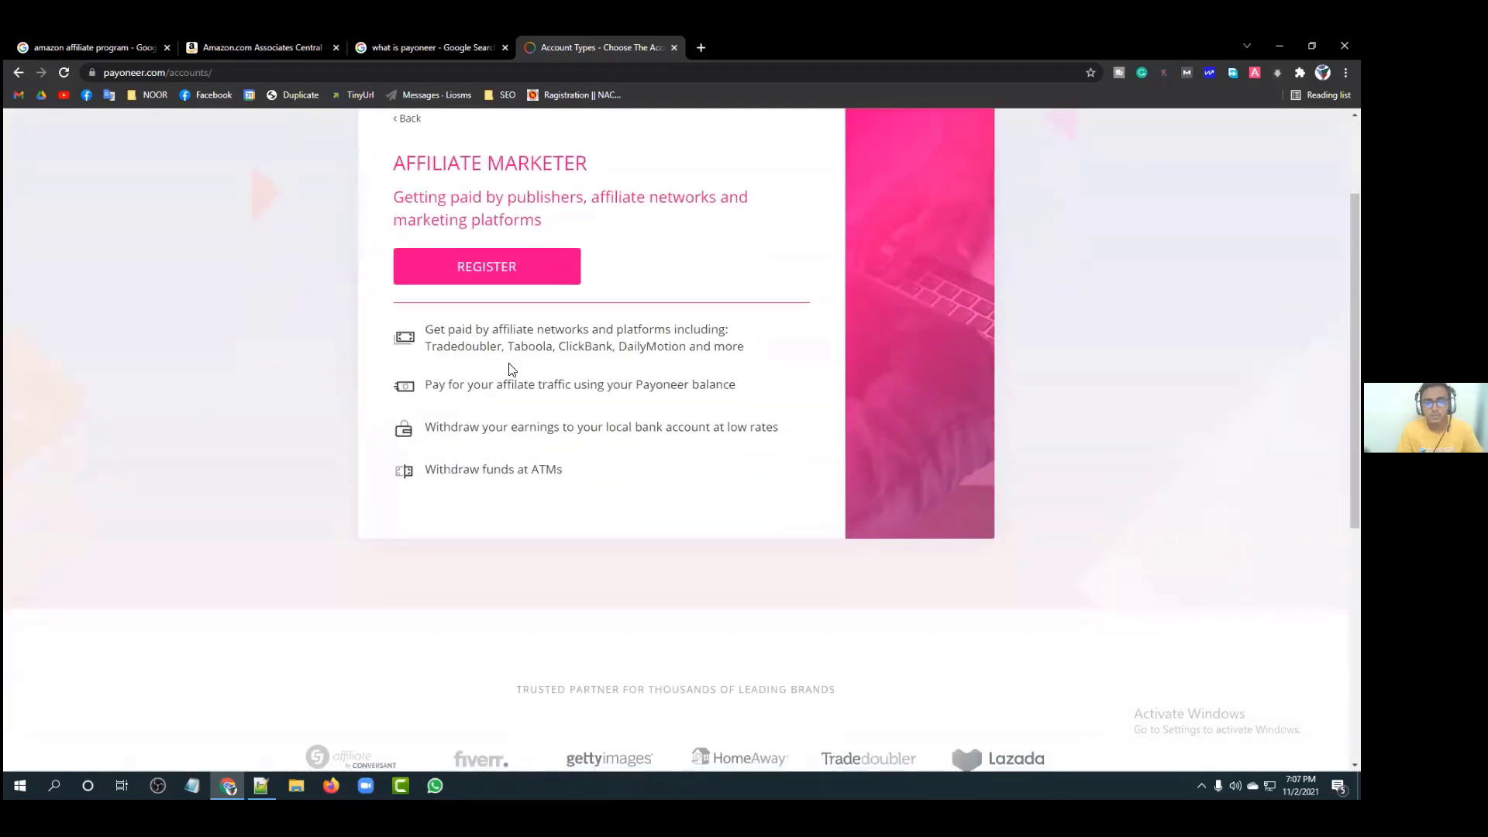
scroll(510, 360, "up", 1)
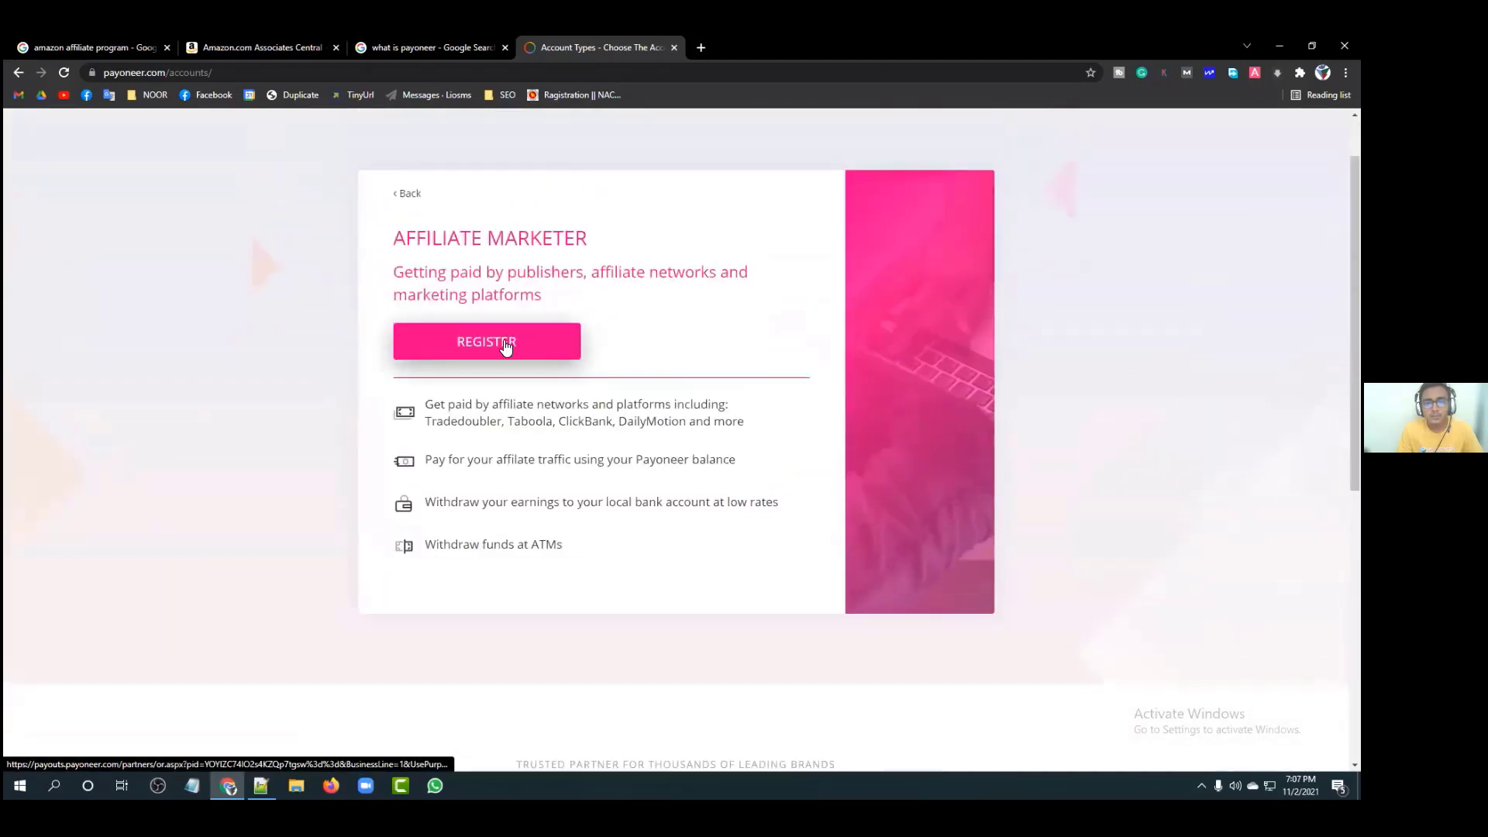
Step: Open the Affiliate Marketer sign-up form, click through its name, email and birth-date fields, then close it
left_click(506, 346)
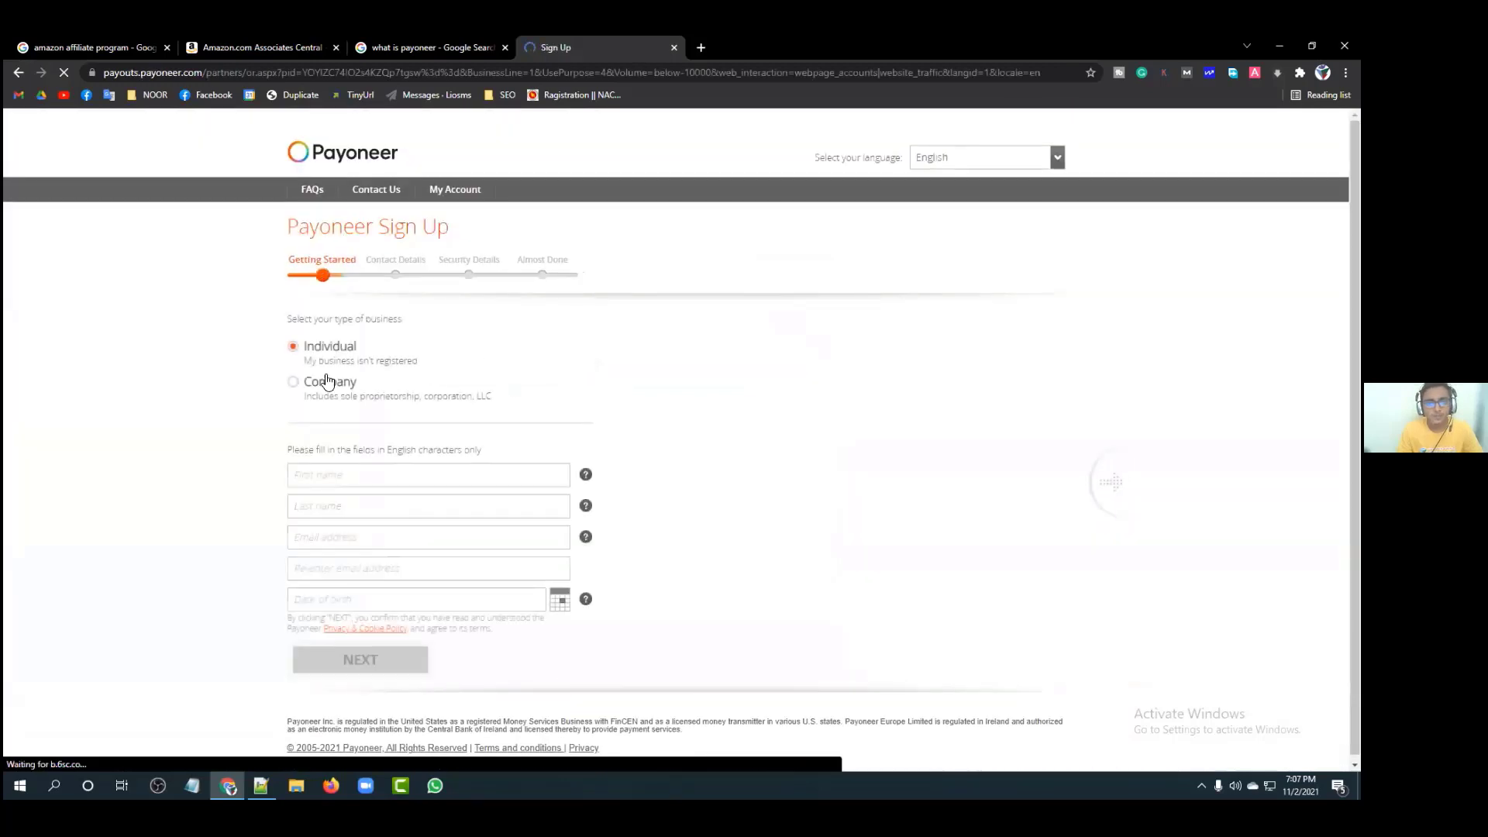
left_click(389, 468)
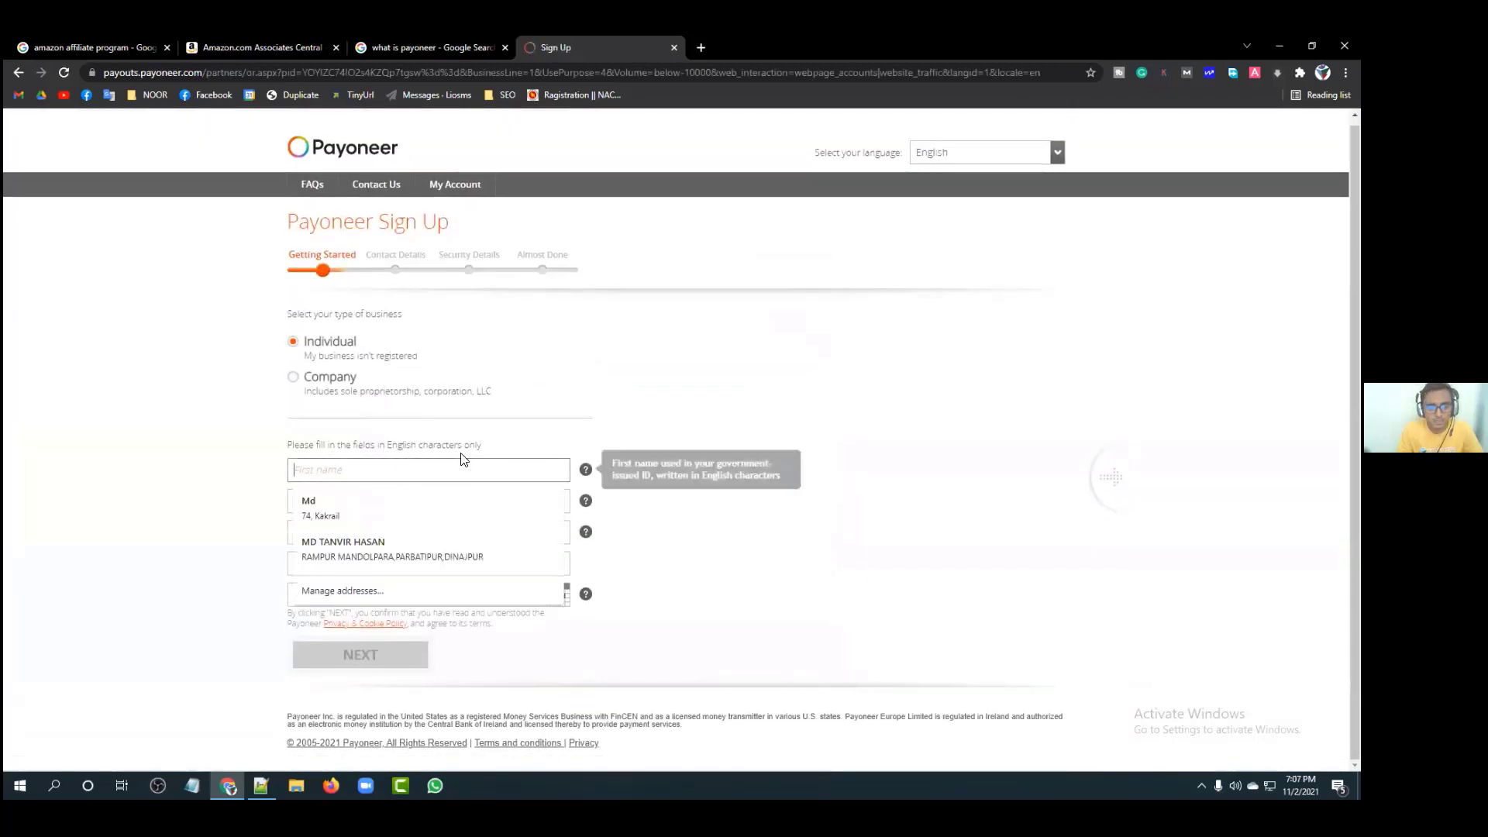
left_click(458, 518)
left_click(445, 551)
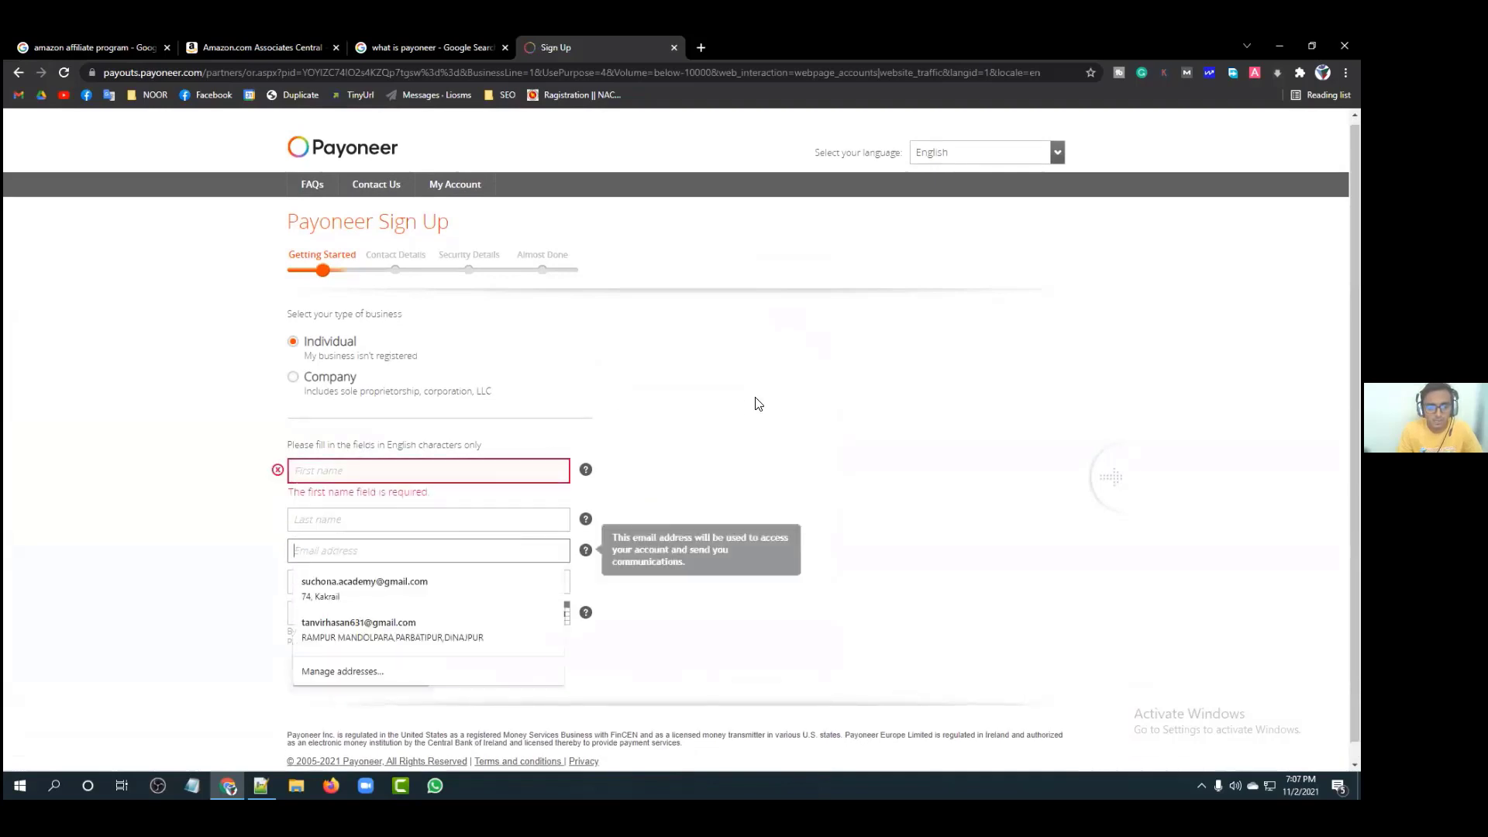
left_click(468, 583)
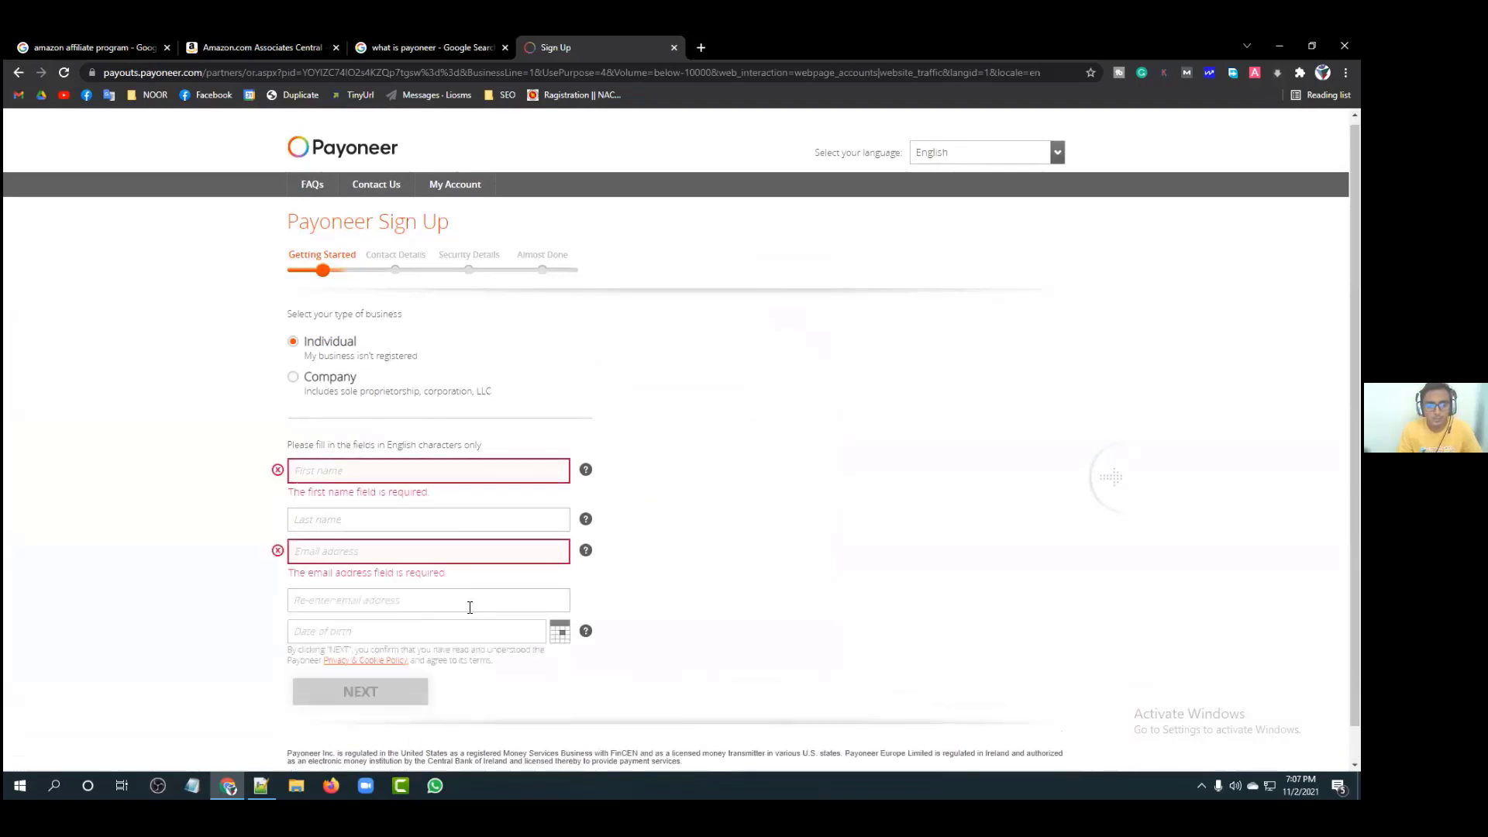
left_click(738, 422)
left_click(473, 652)
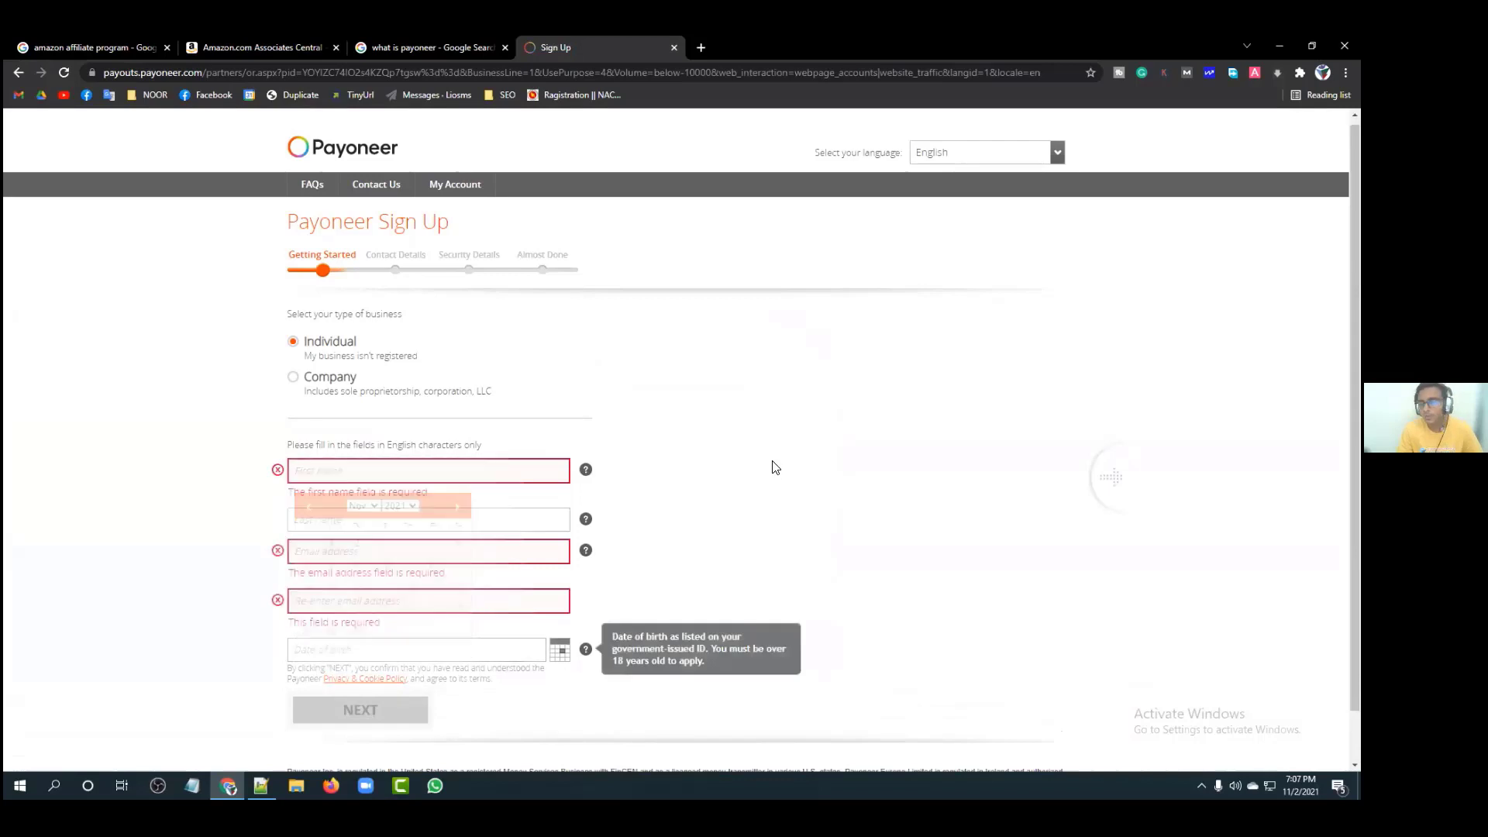
left_click(773, 465)
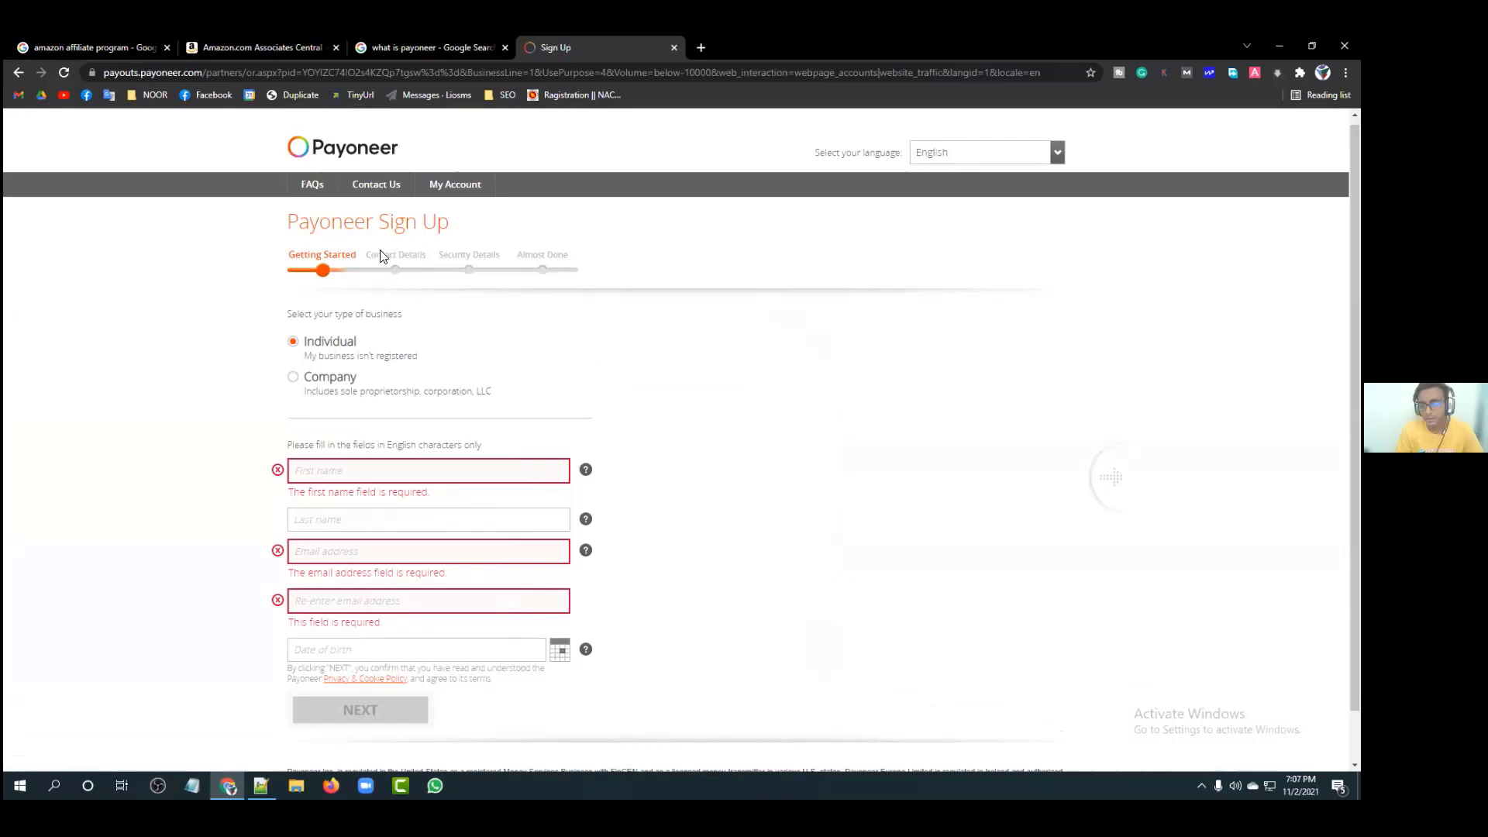
left_click(674, 48)
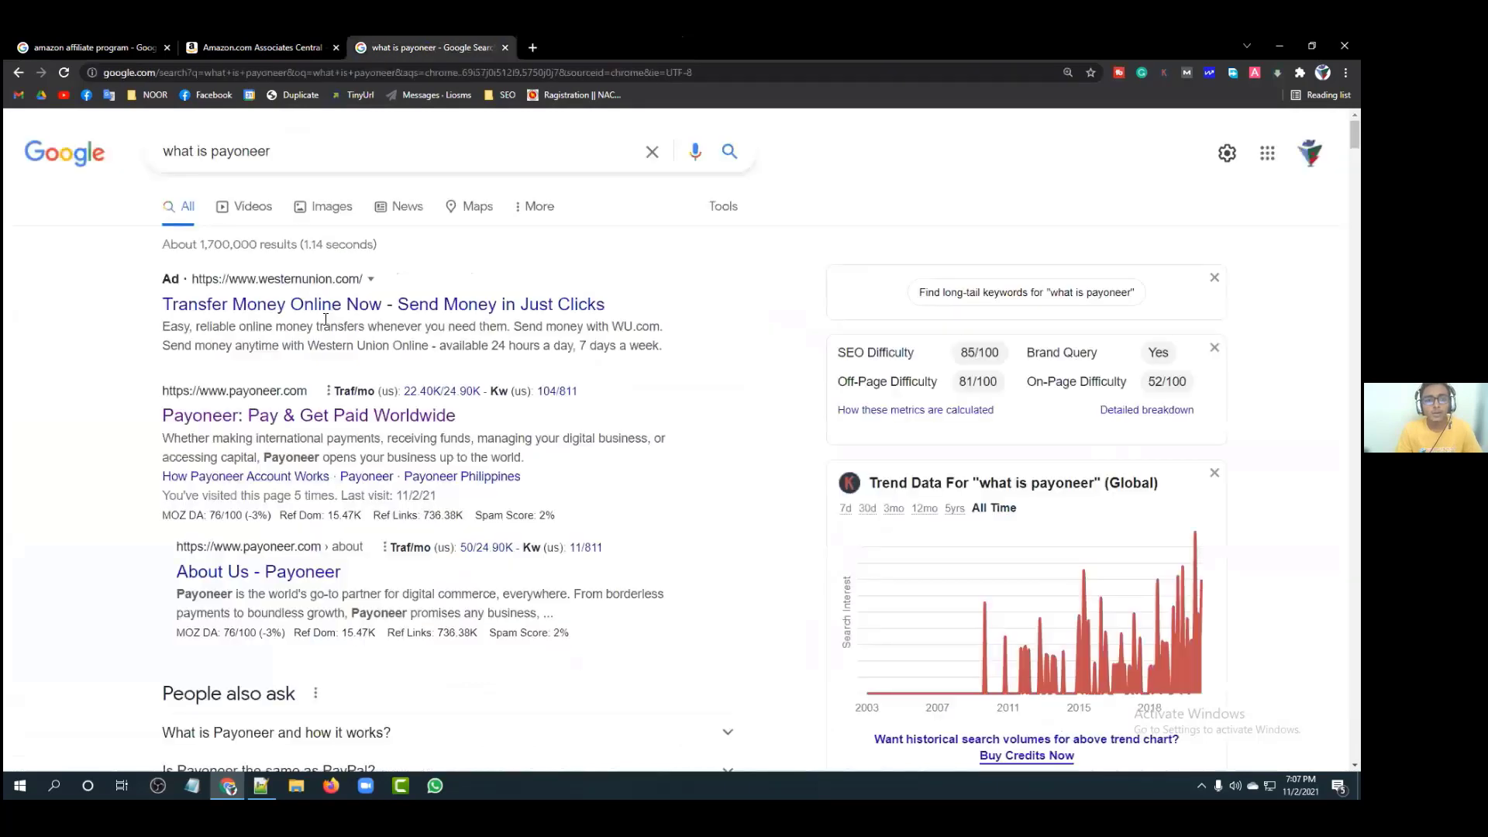
Step: Open the Payoneer result, then in Associates Central choose to enter payment and tax information now
left_click(312, 415)
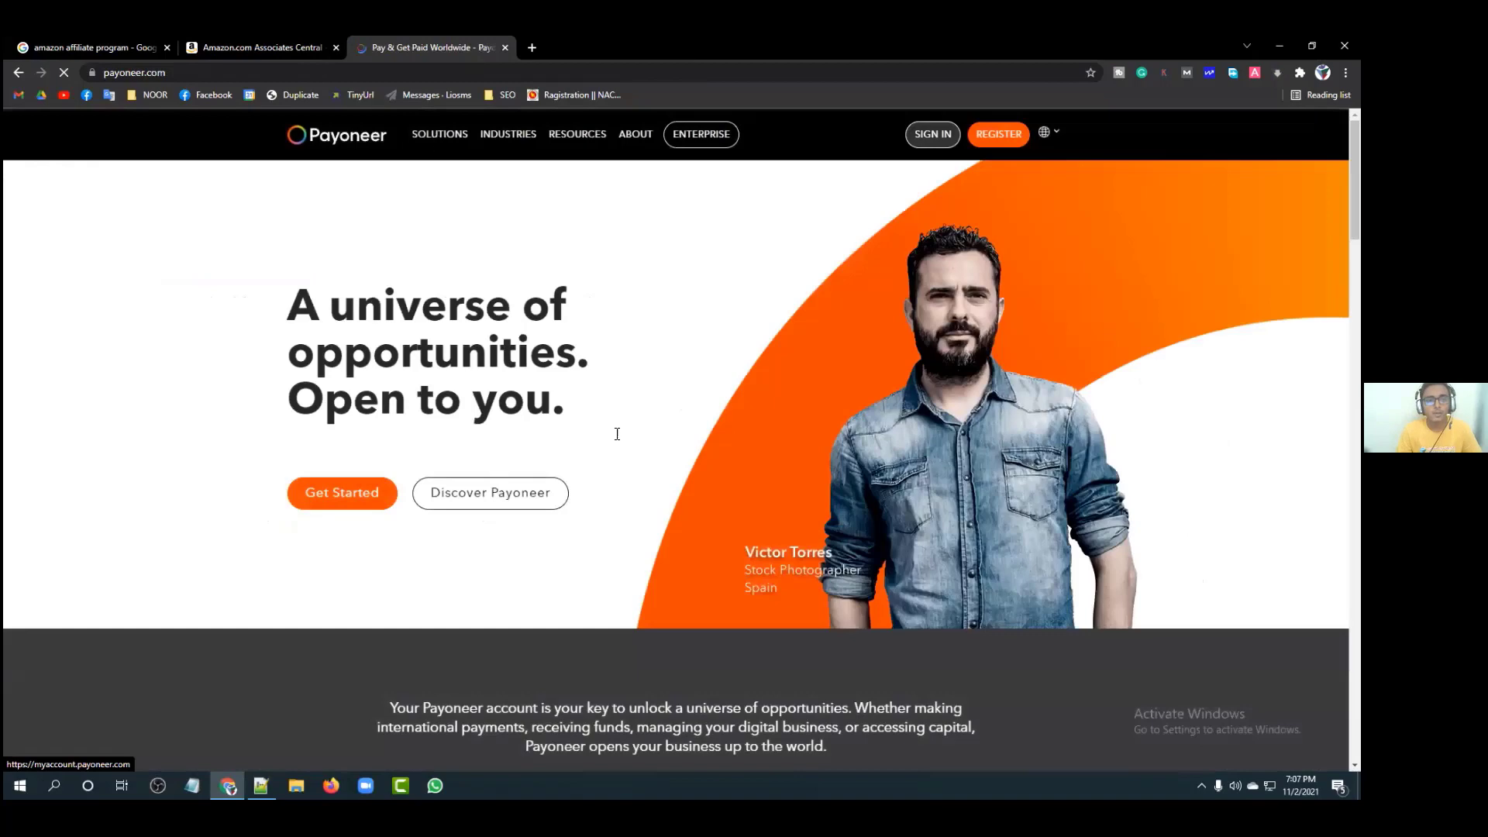
left_click(245, 47)
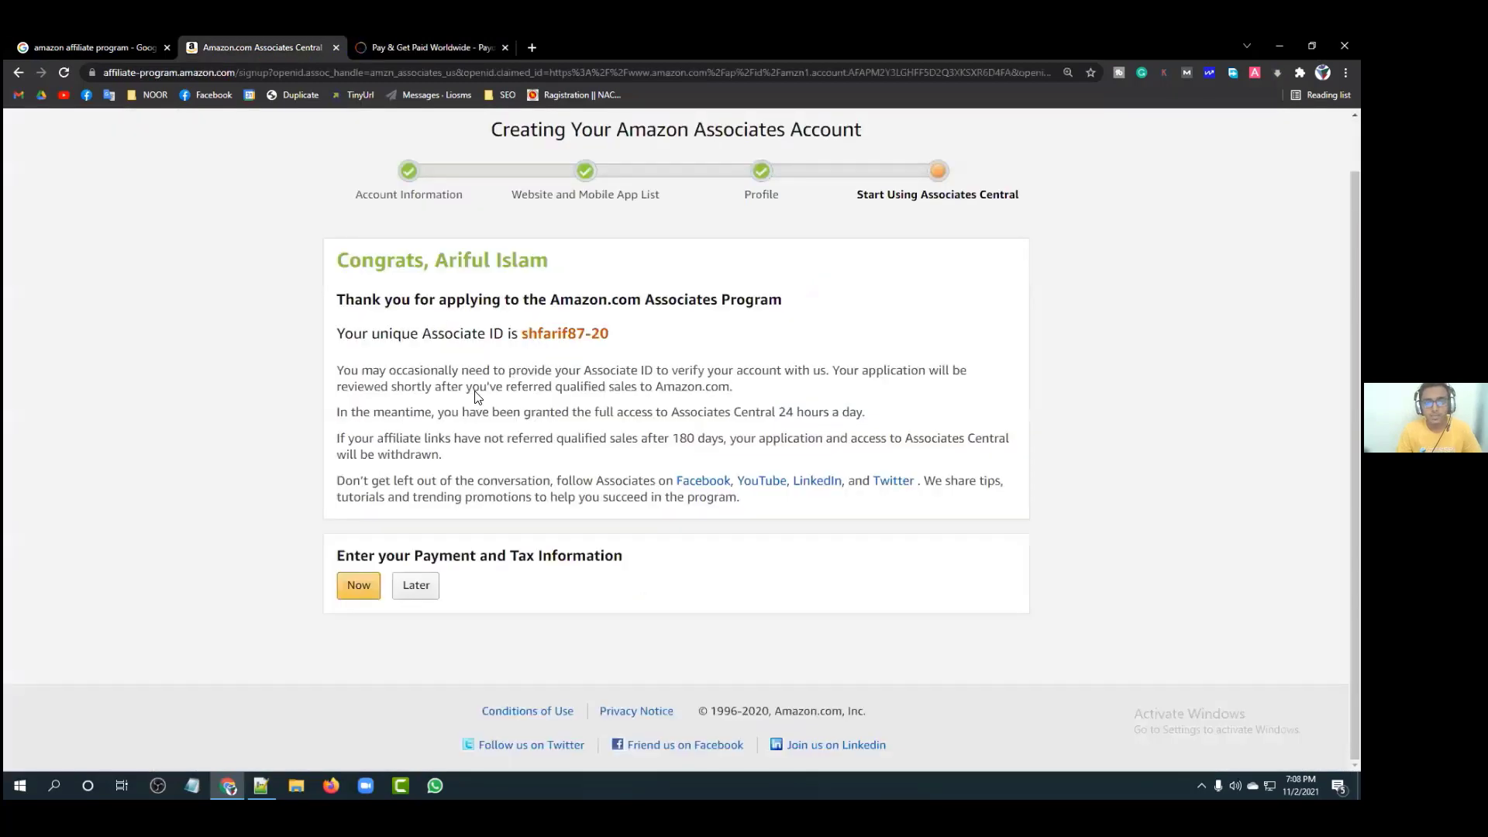
triple_click(541, 263)
left_click(403, 325)
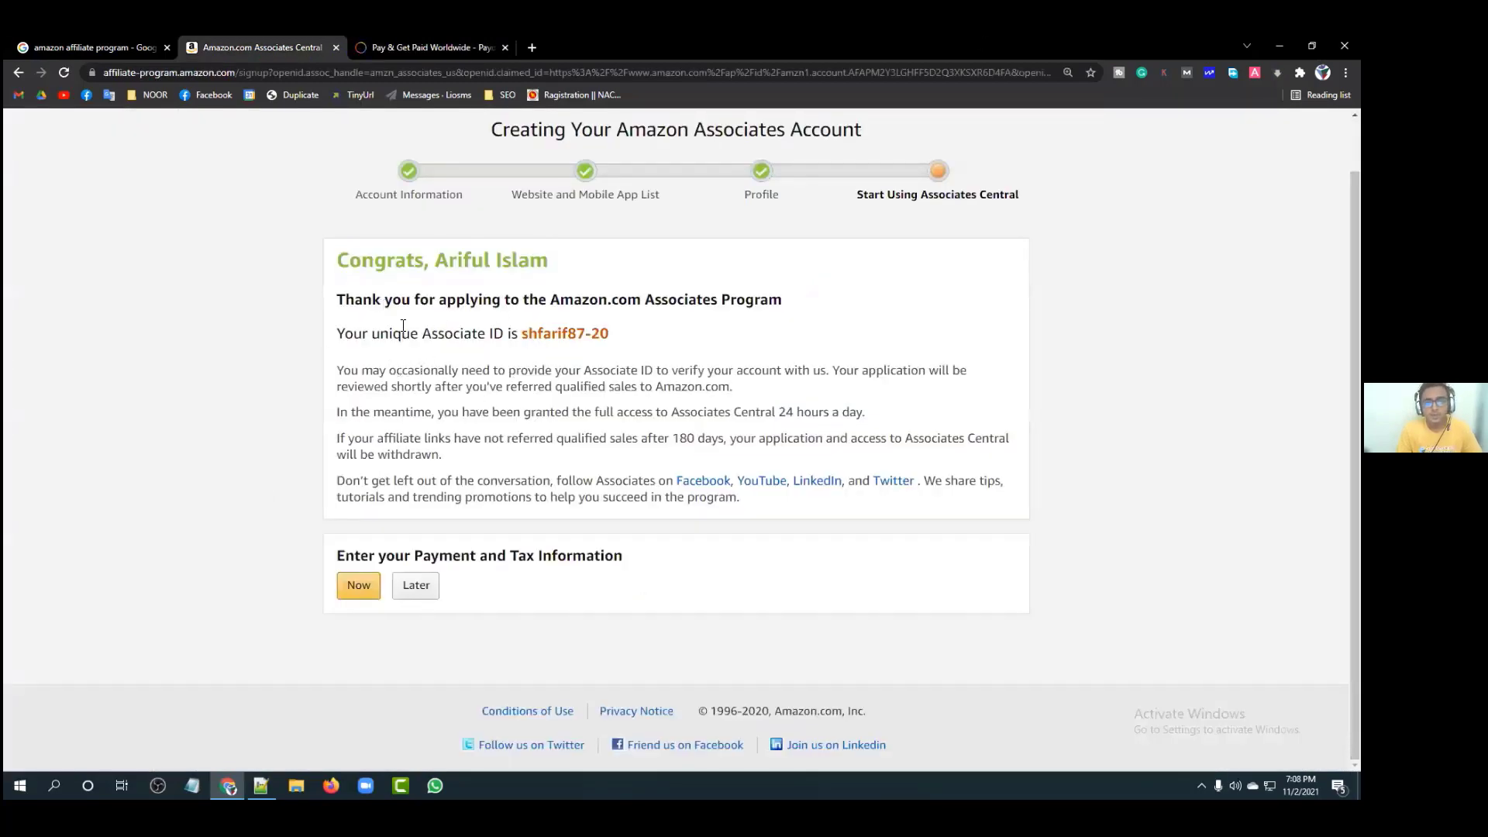
left_click(357, 586)
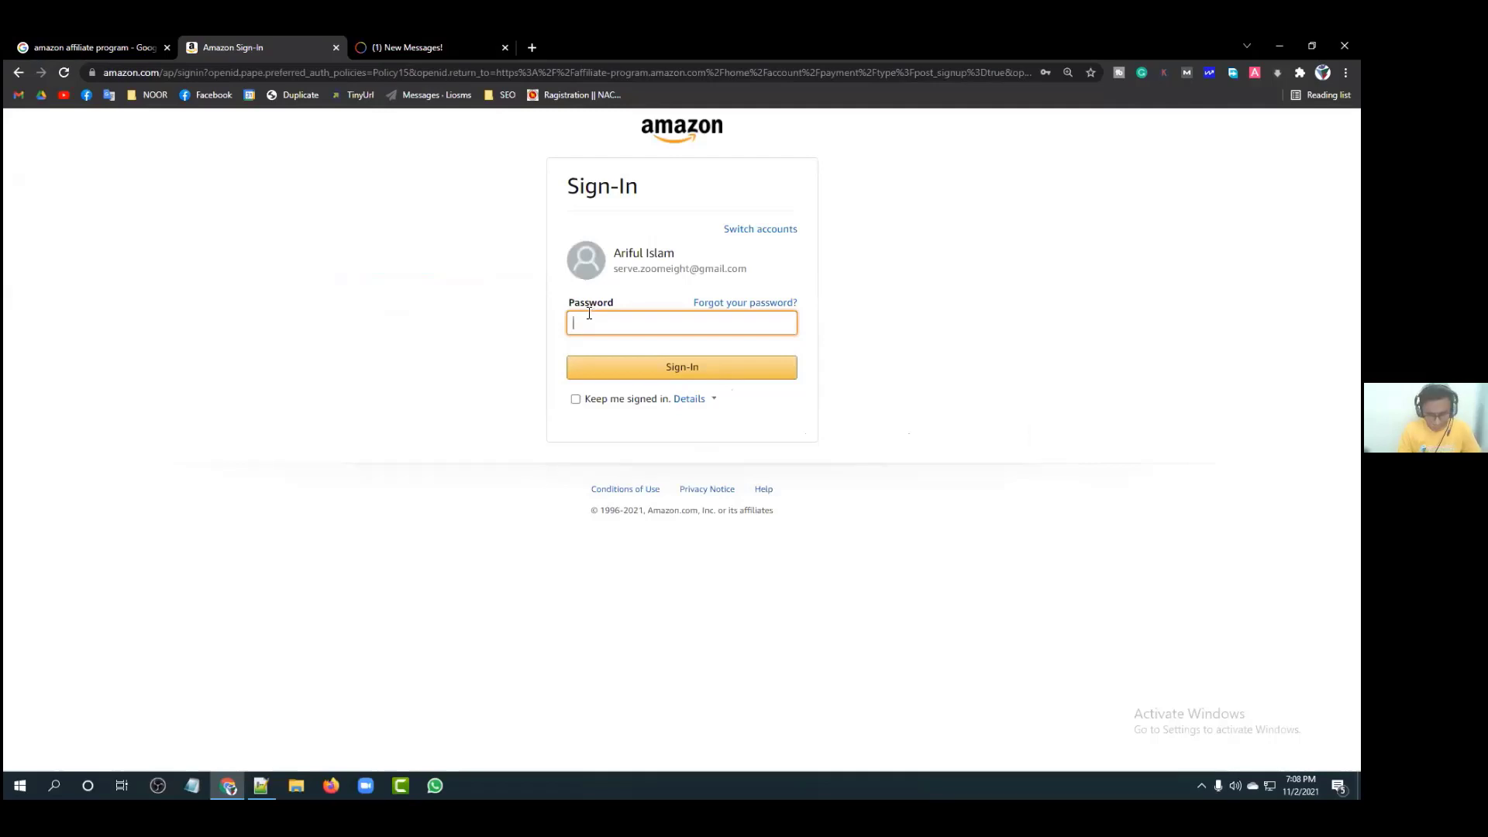
Step: Sign in with the account password, pick country code Bangladesh +880, and enter the mobile number
type("***")
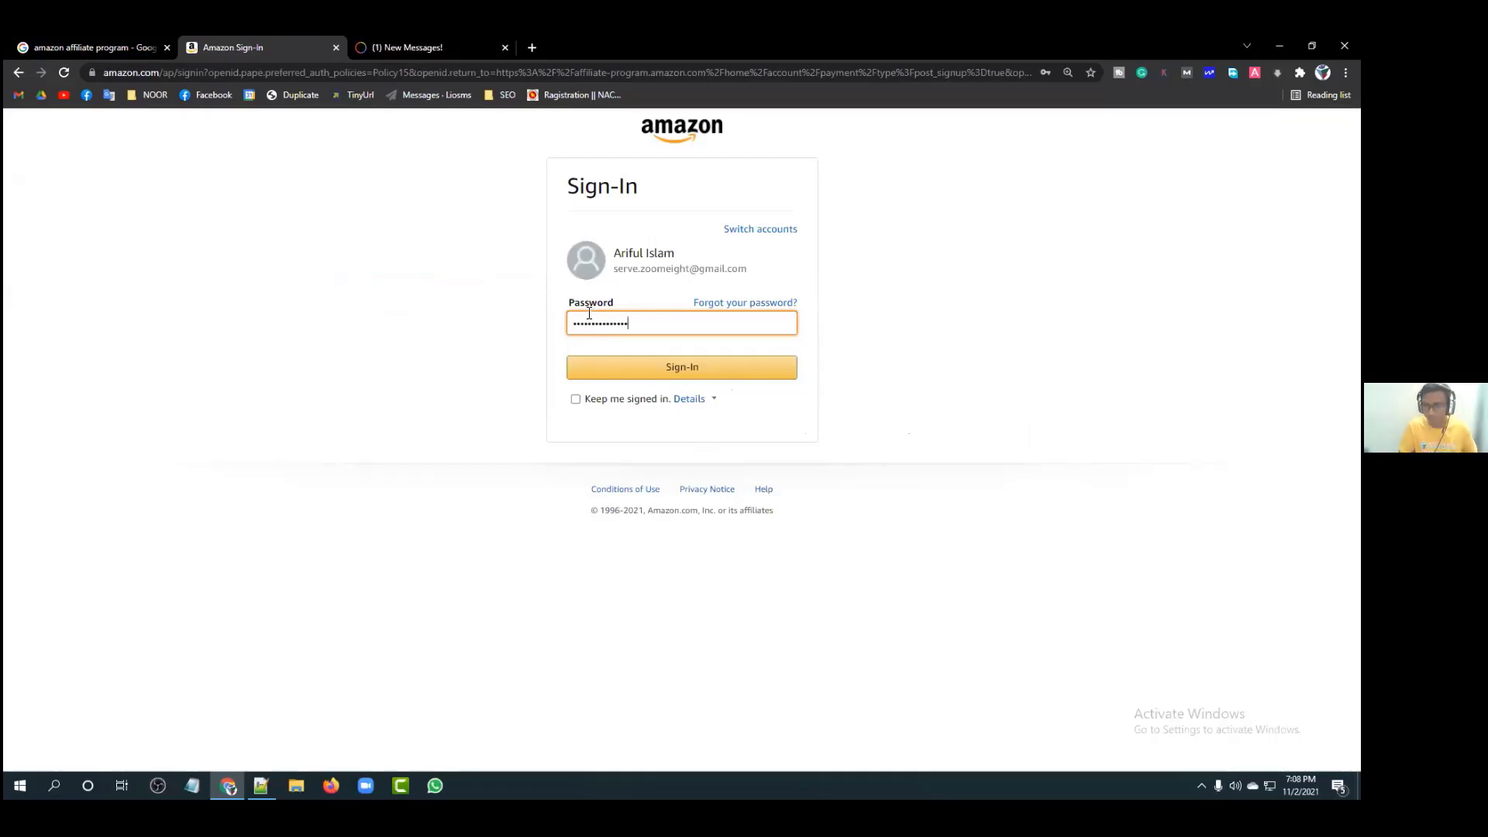
key("Return")
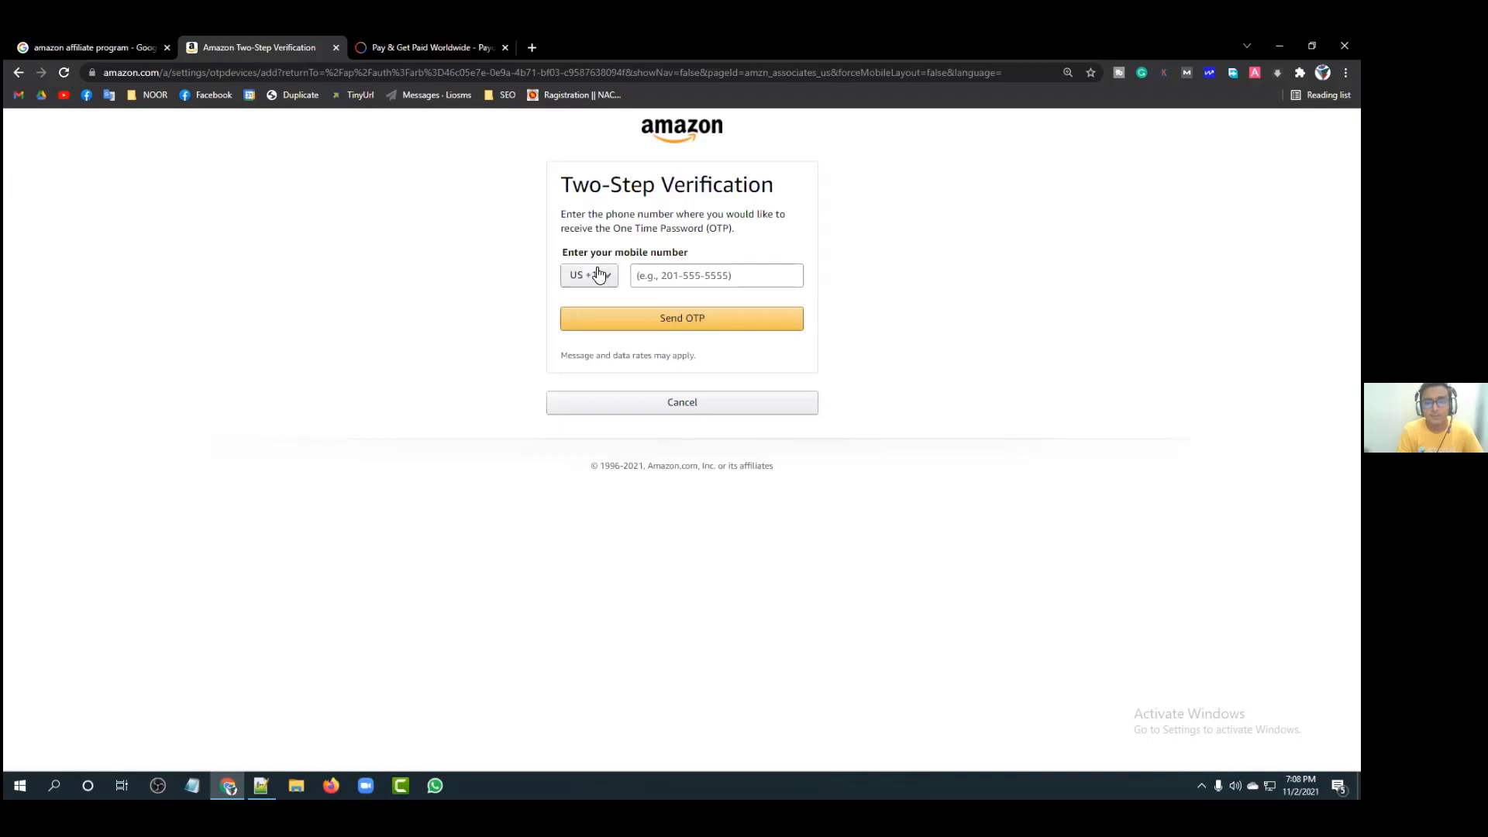
left_click(596, 275)
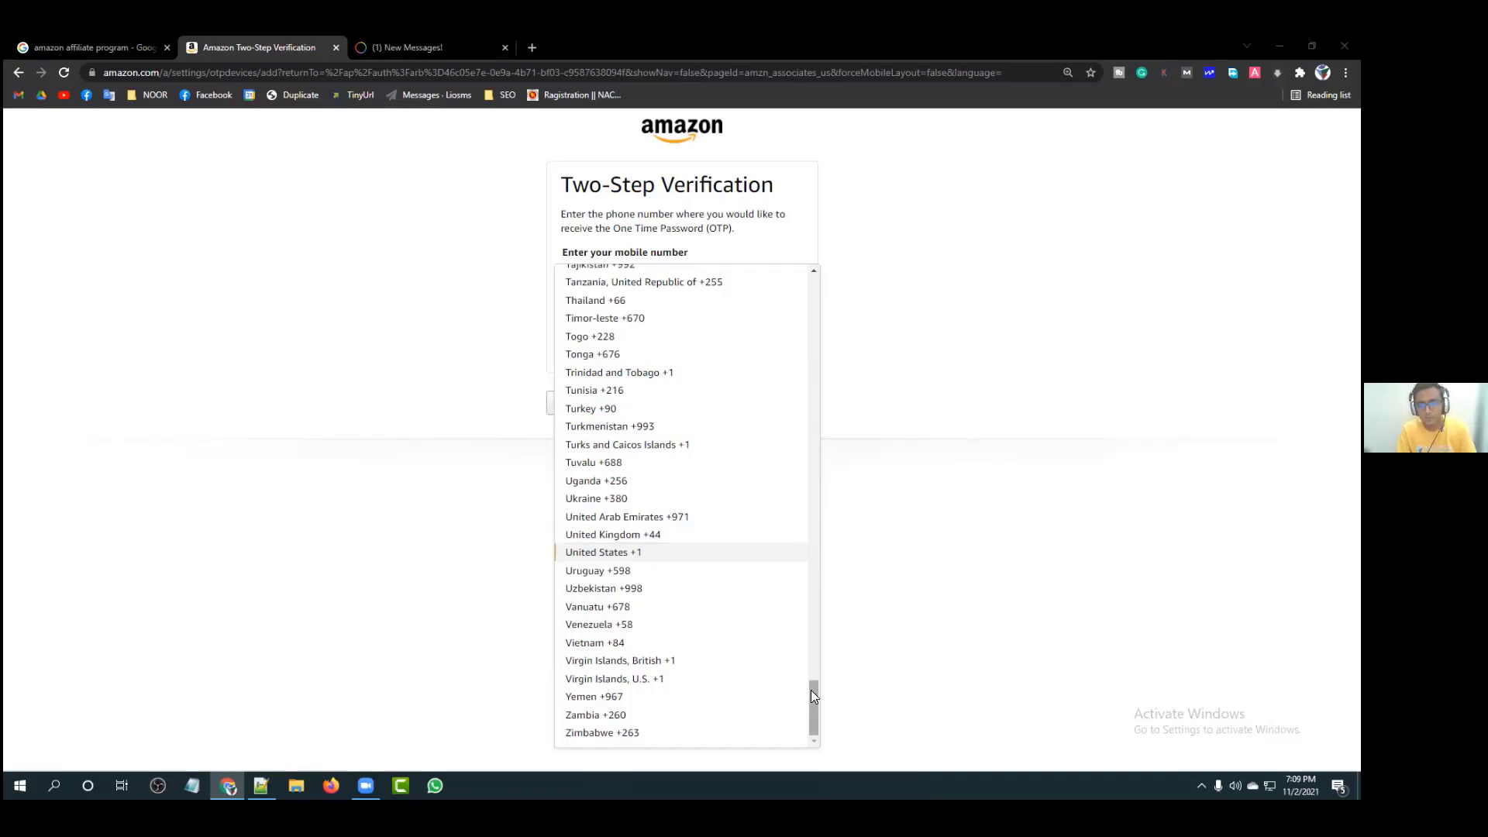
mouse_move(811, 689)
left_mouse_down()
mouse_move(813, 660)
mouse_move(815, 694)
left_mouse_up()
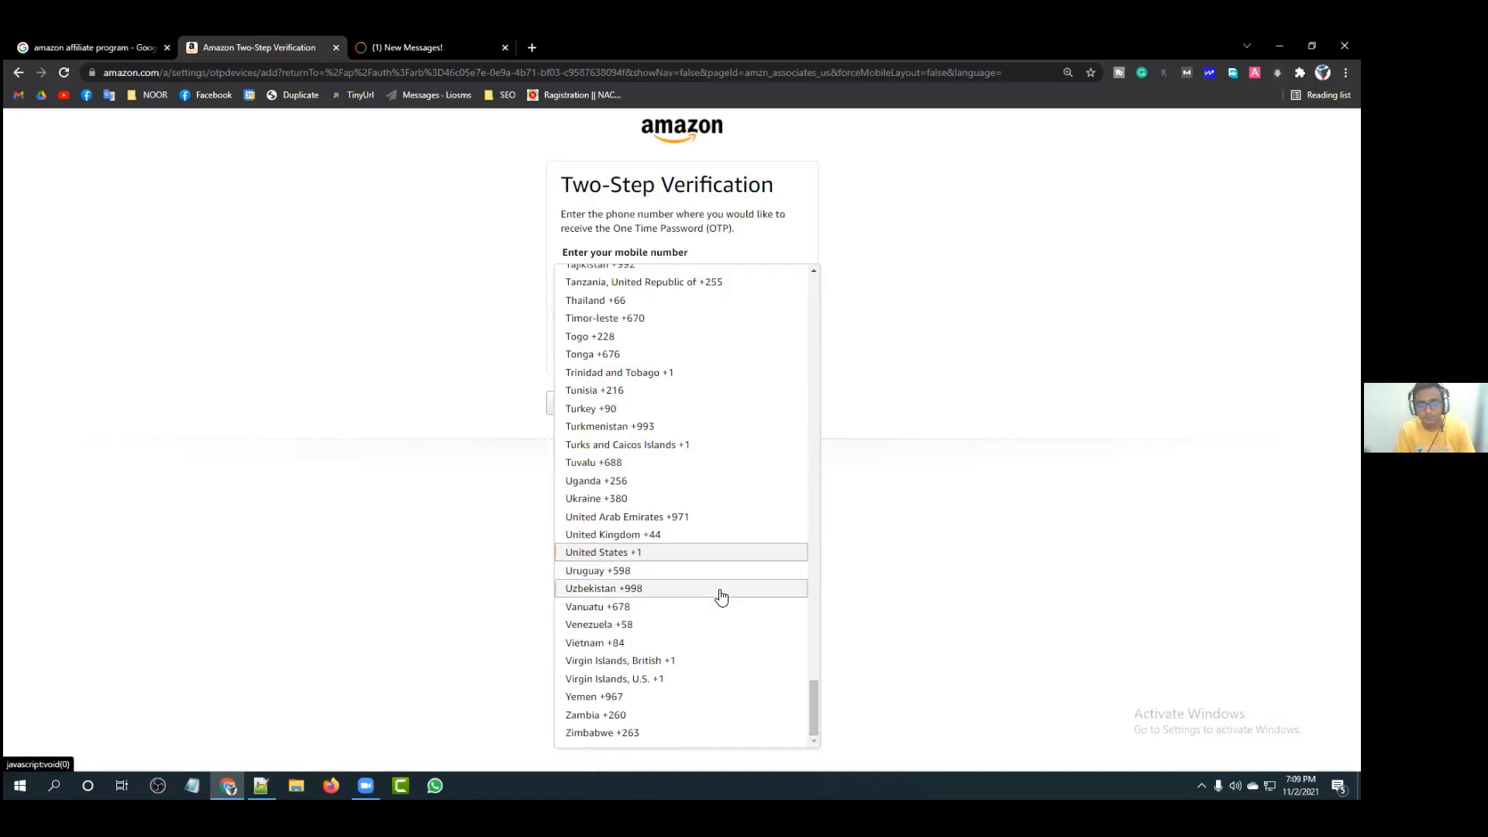
scroll(710, 538, "up", 20)
left_click_drag(818, 500, 813, 352)
left_click(691, 310)
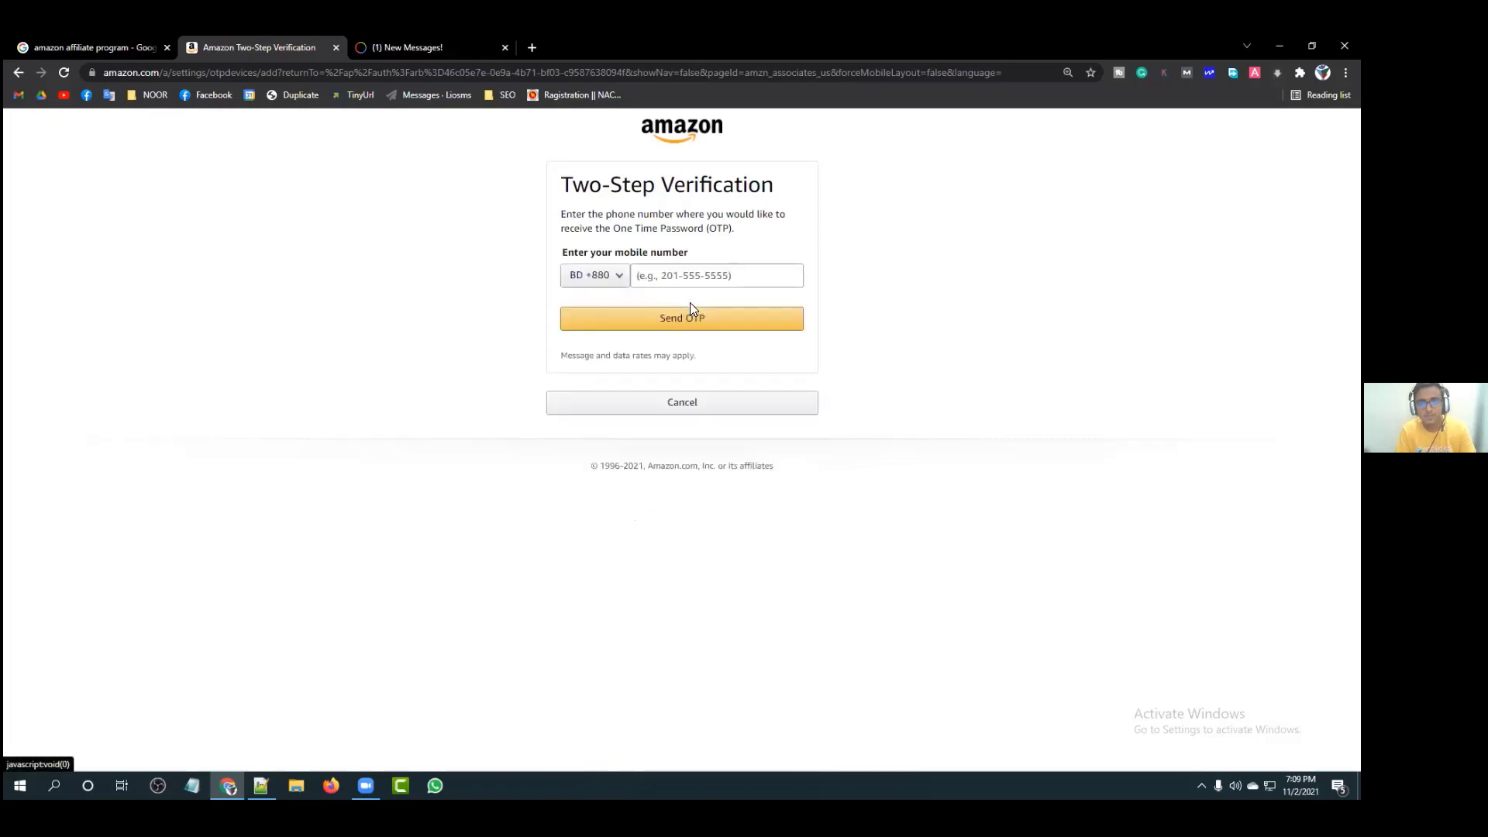
left_click(696, 275)
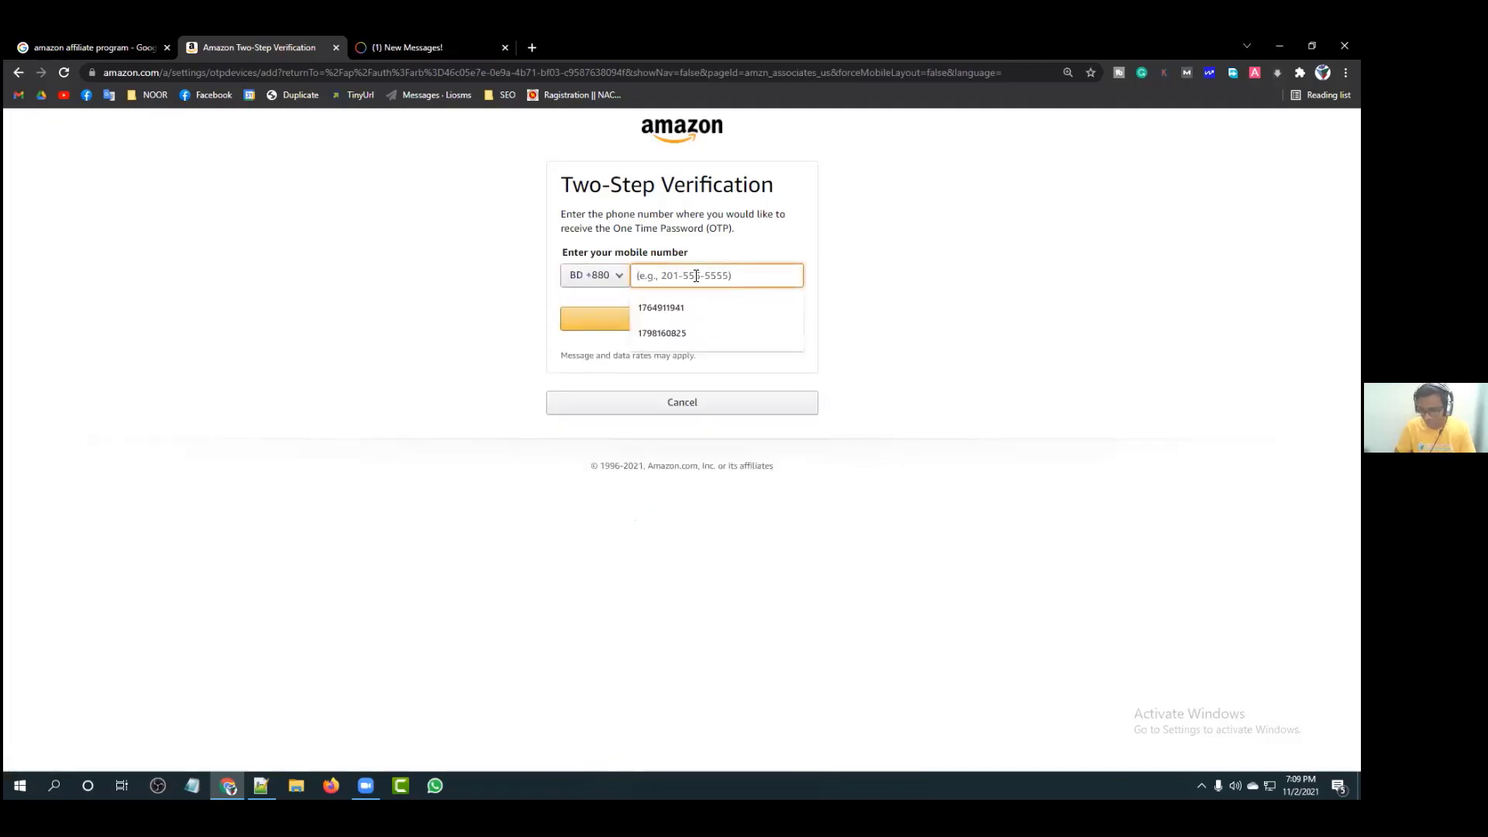
type("17526")
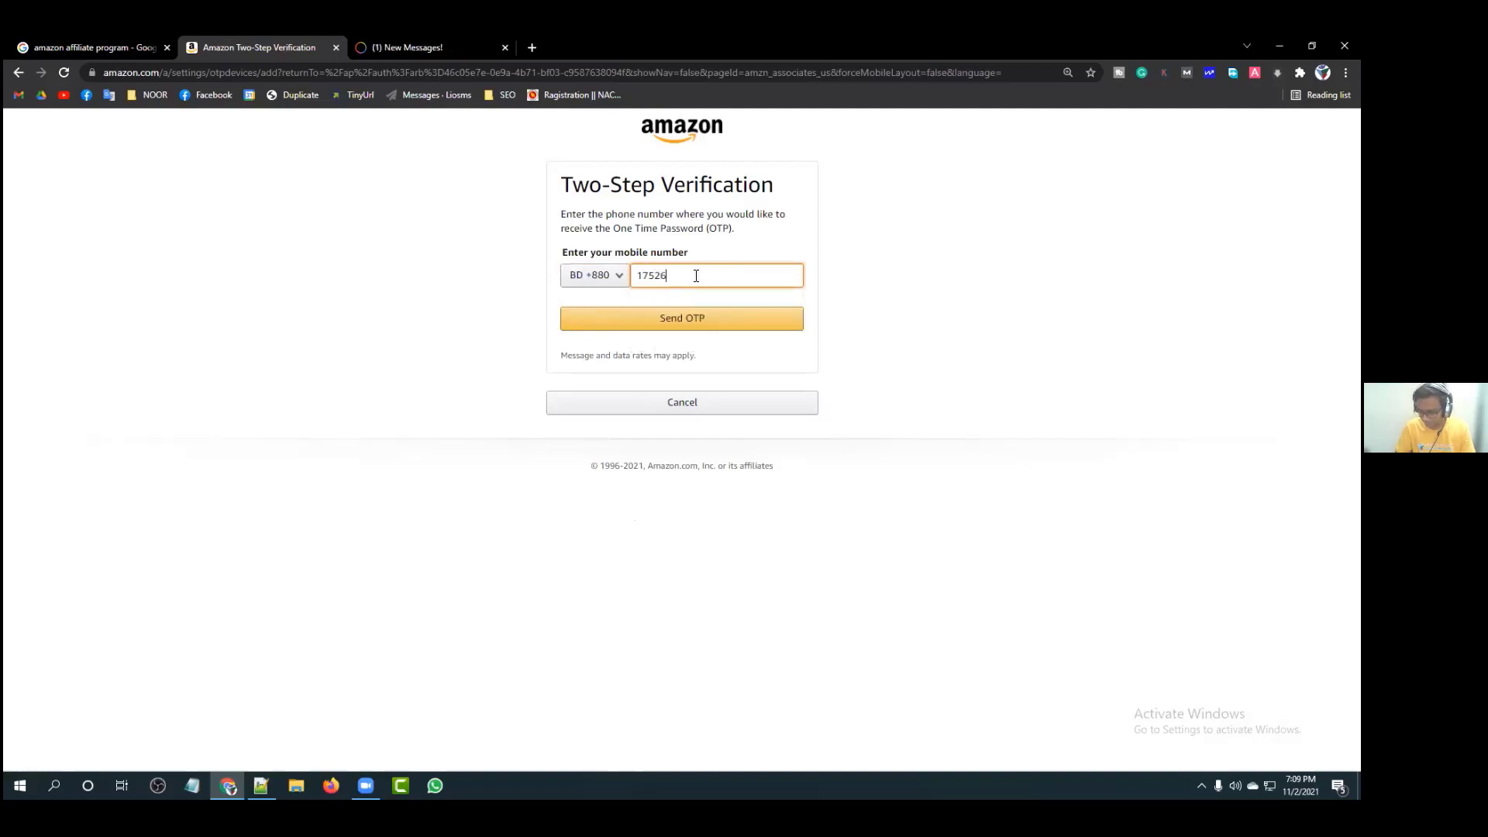